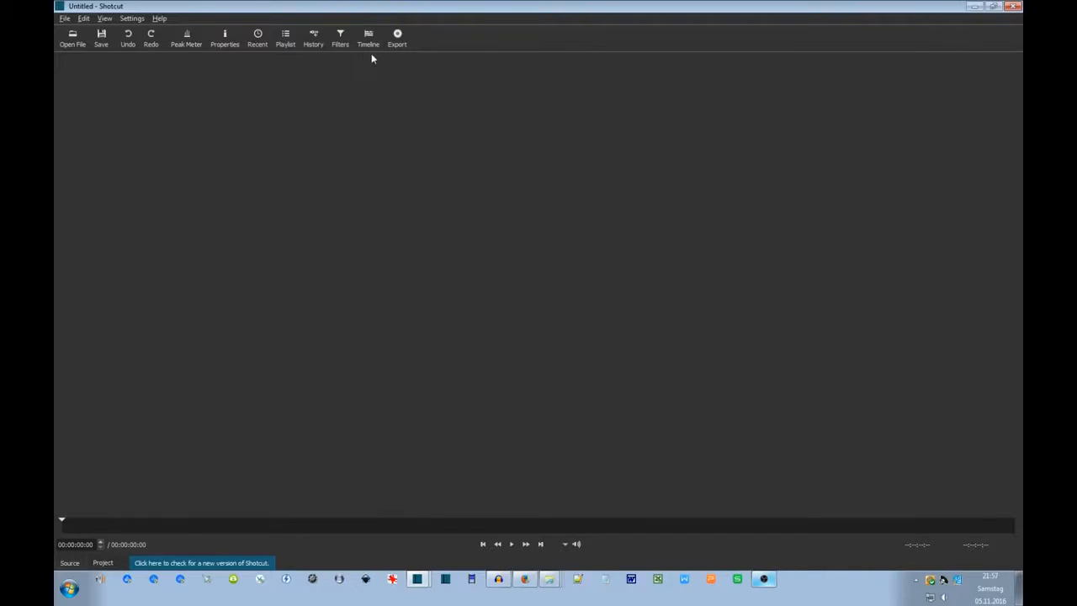
Show the Timeline panel and the Export panel with its mp4, 1920x1080, 25 fps defaults.
click(368, 39)
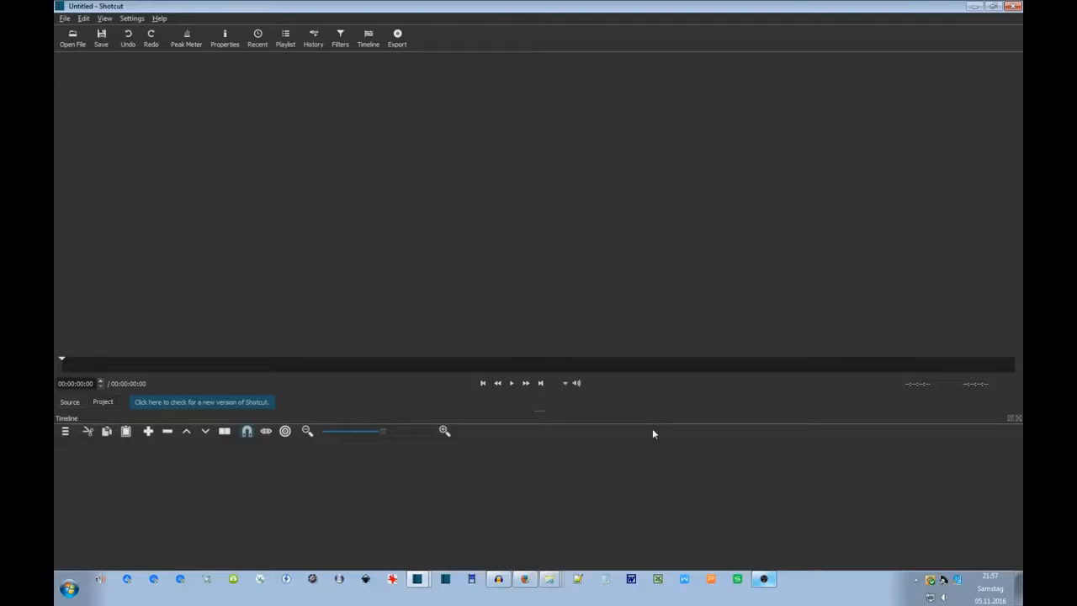
click(397, 38)
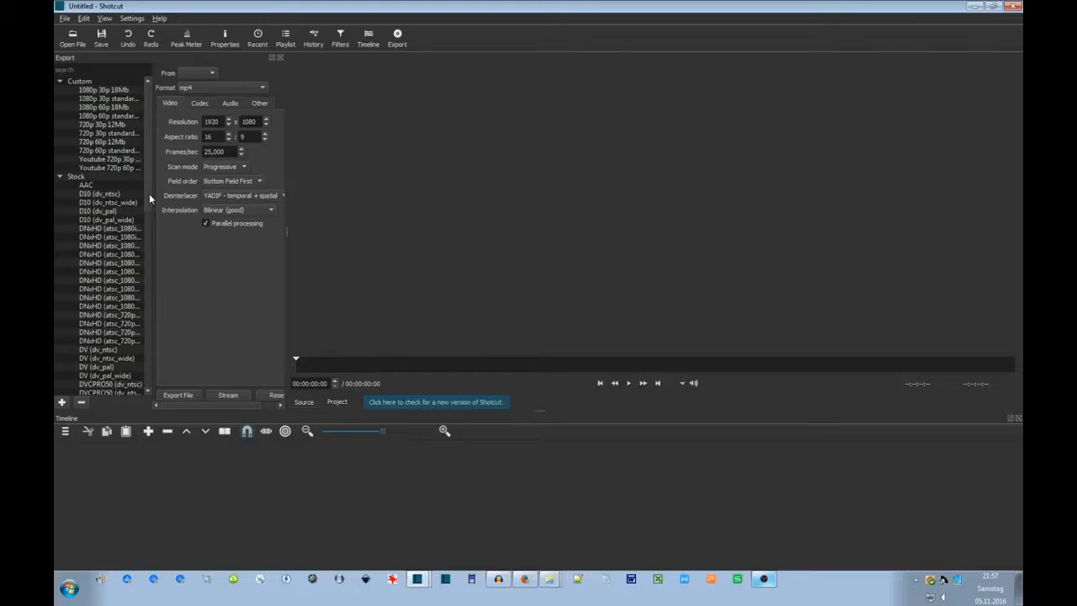
scroll(147, 198, down, 2)
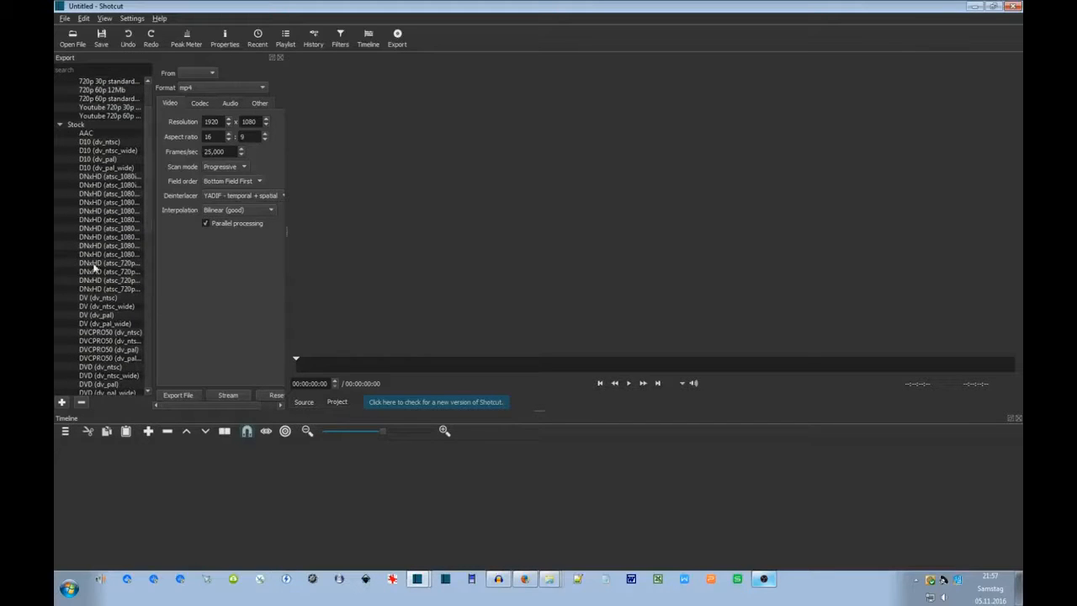
scroll(145, 255, down, 12)
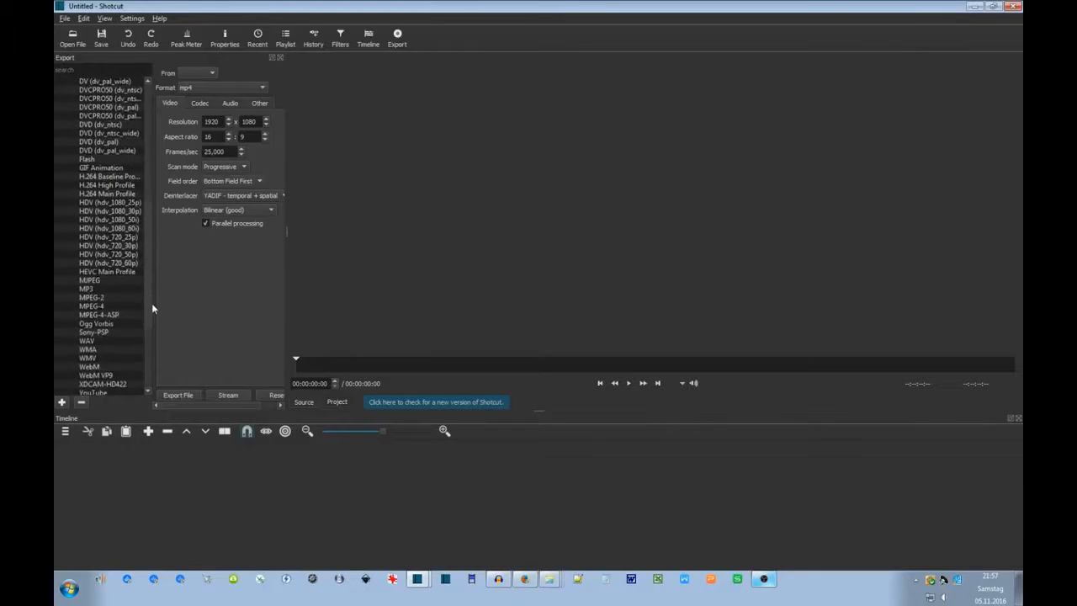
scroll(143, 328, down, 1)
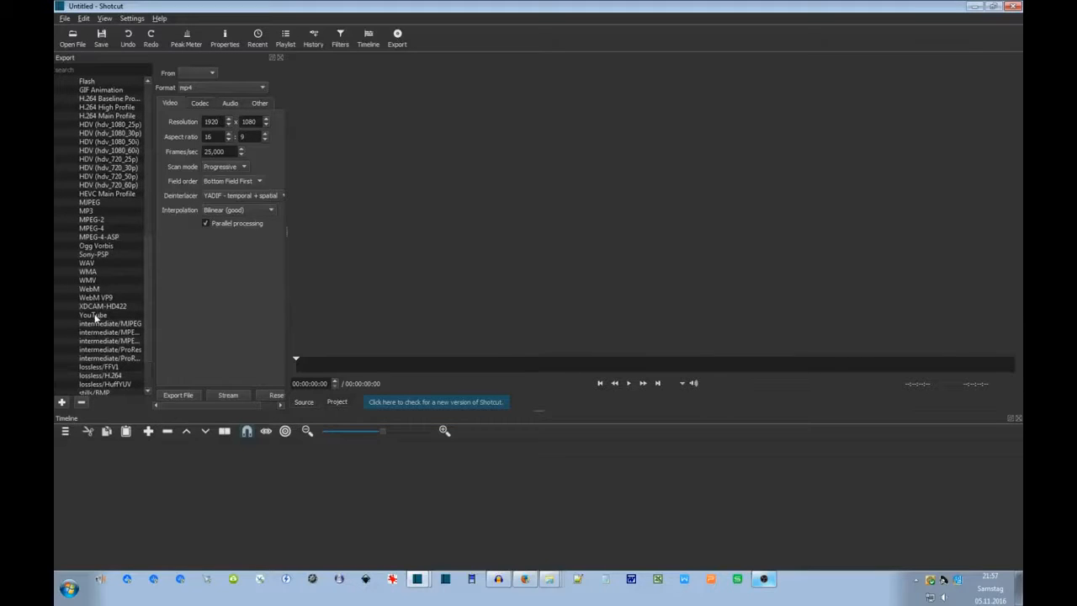
scroll(149, 329, up, 15)
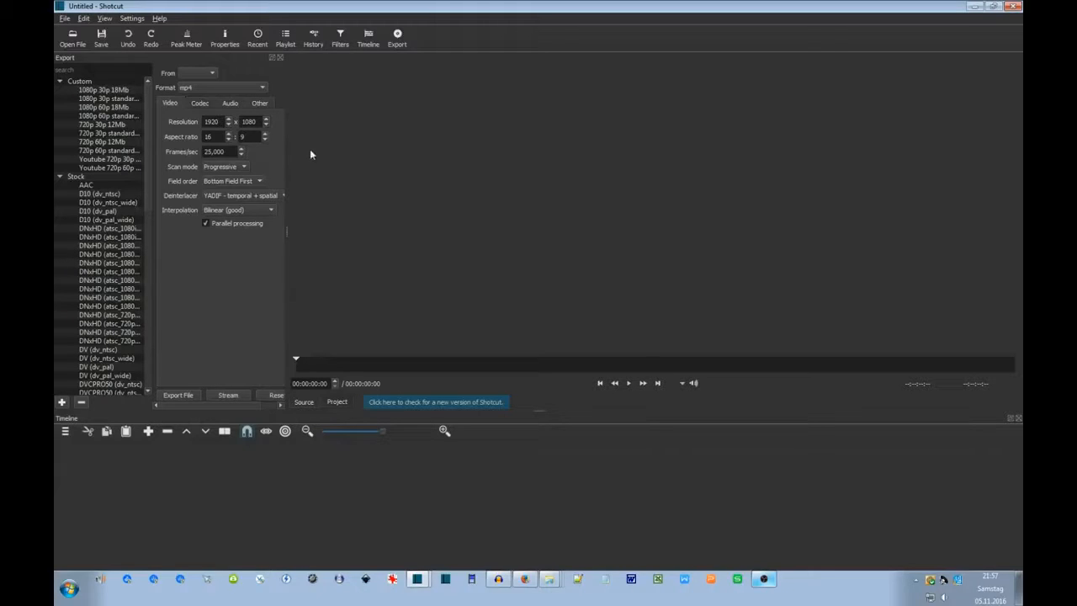
click(340, 41)
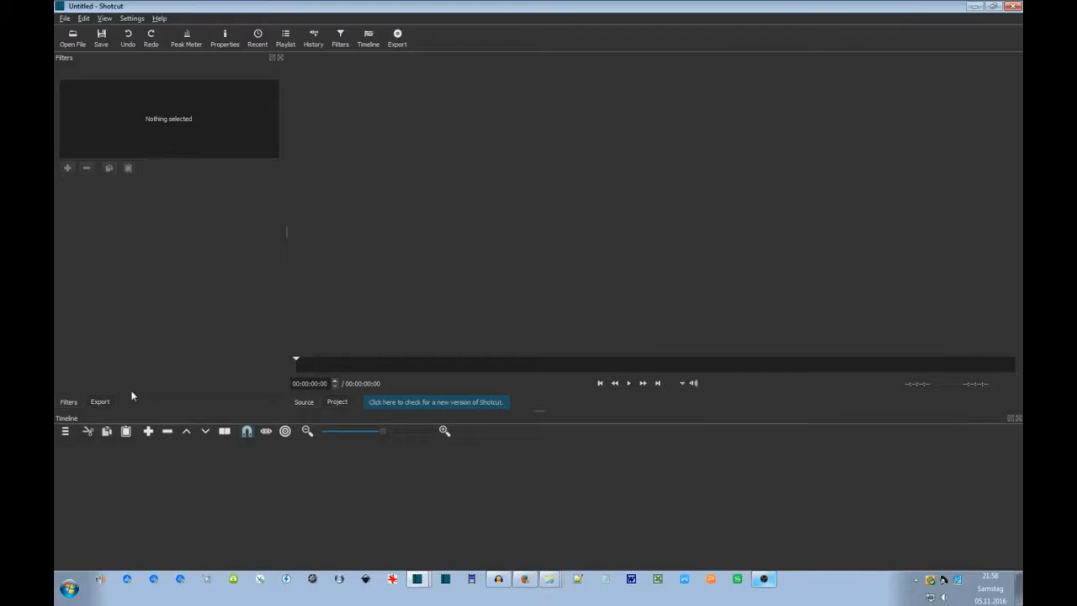
Switch between the Export and Filters tabs, ending on Filters, and show the empty History panel.
click(96, 403)
click(69, 404)
click(99, 402)
click(69, 402)
click(314, 43)
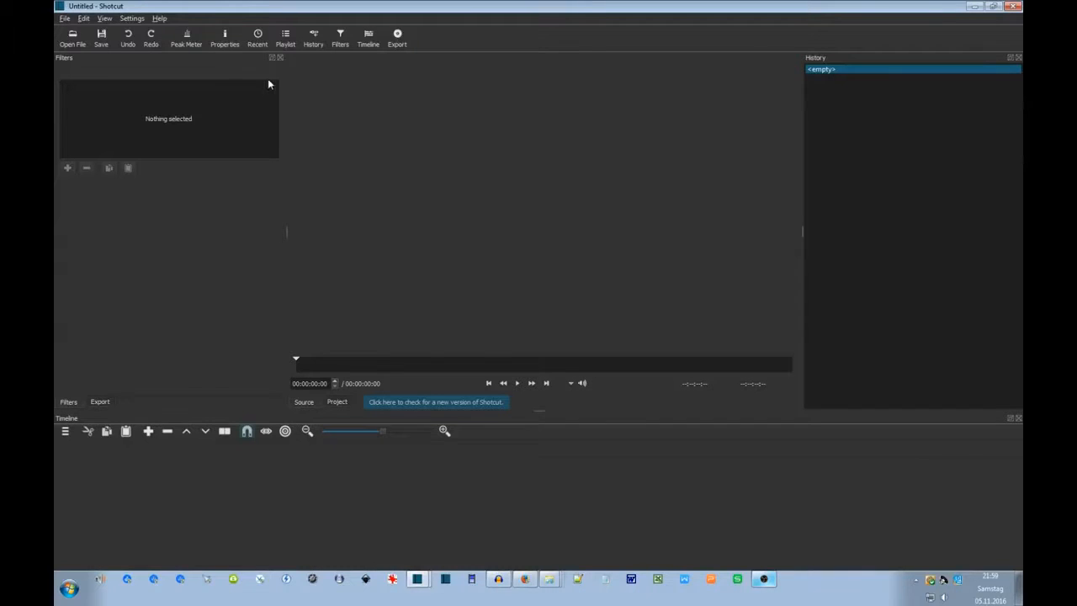
Show the Recent files list above History and the Playlist panel docked with Filters and Export.
click(256, 42)
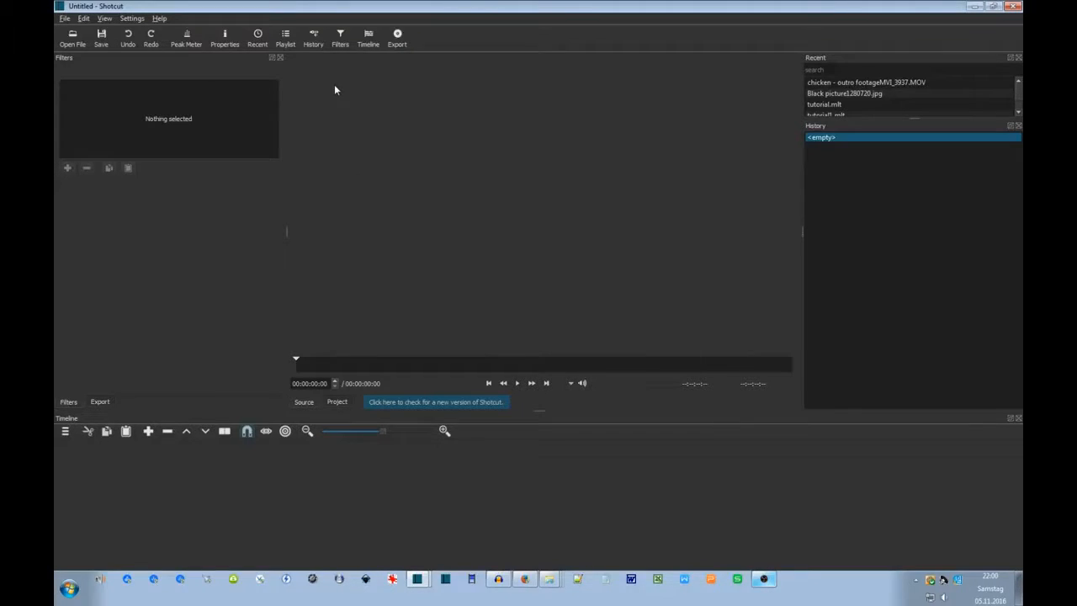
click(286, 40)
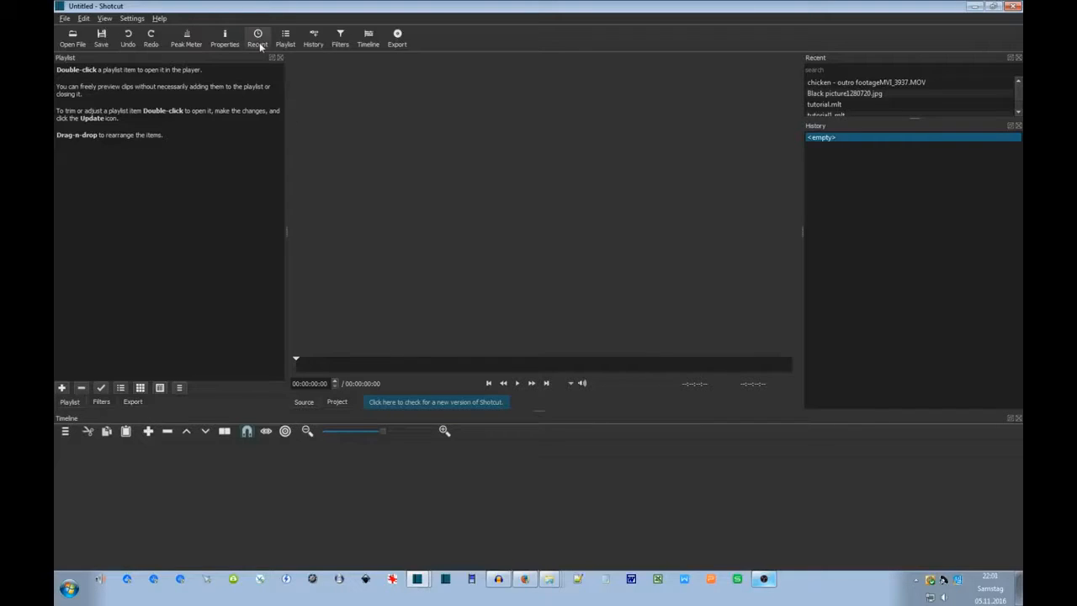
Show the empty Properties panel and the Audio Peak Meter beside the player.
click(225, 46)
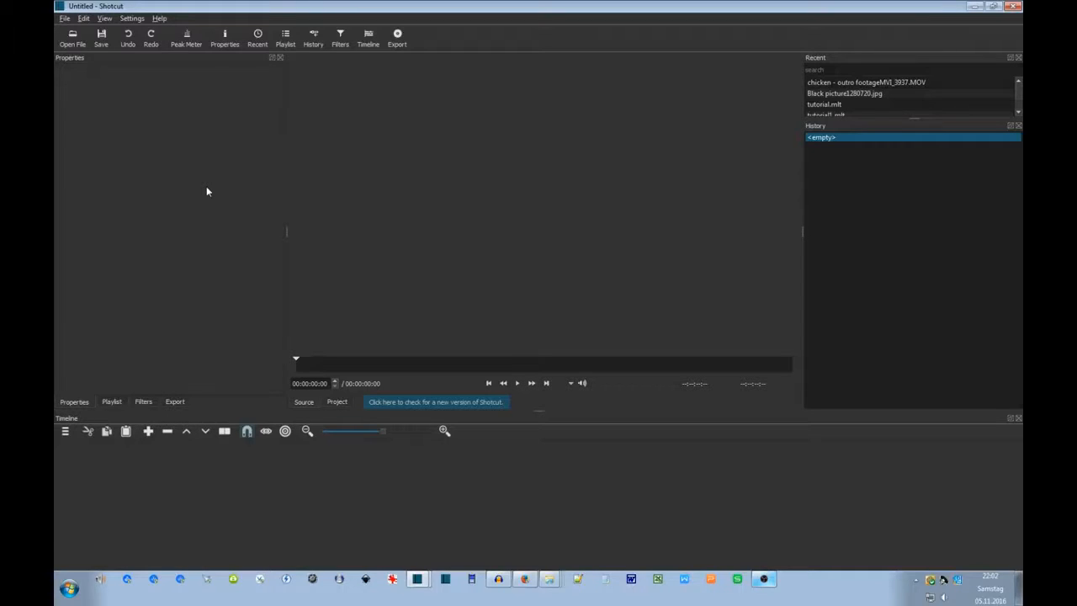
click(186, 39)
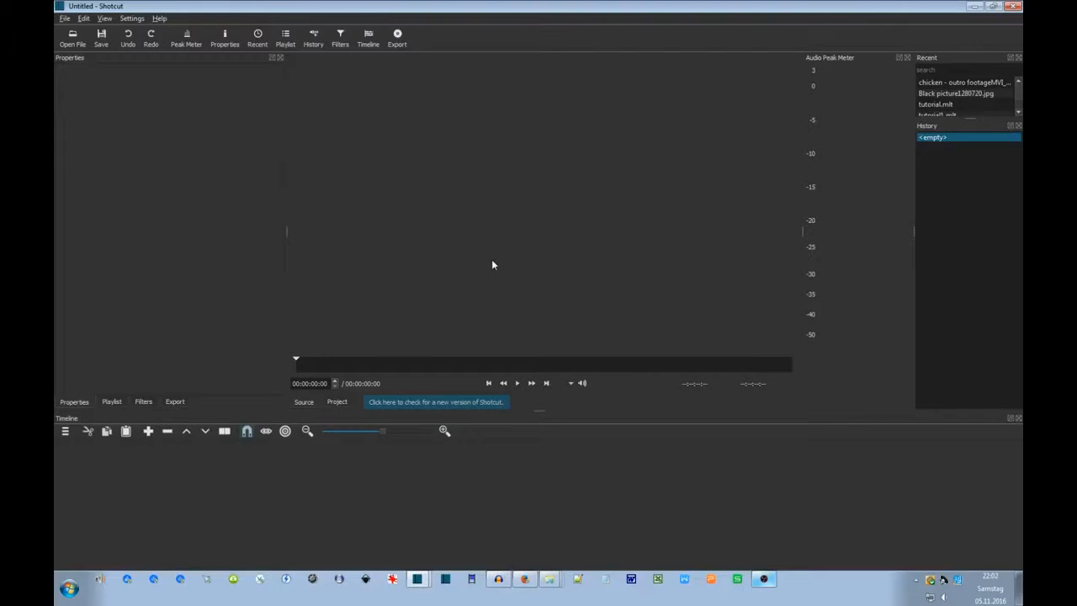
click(551, 580)
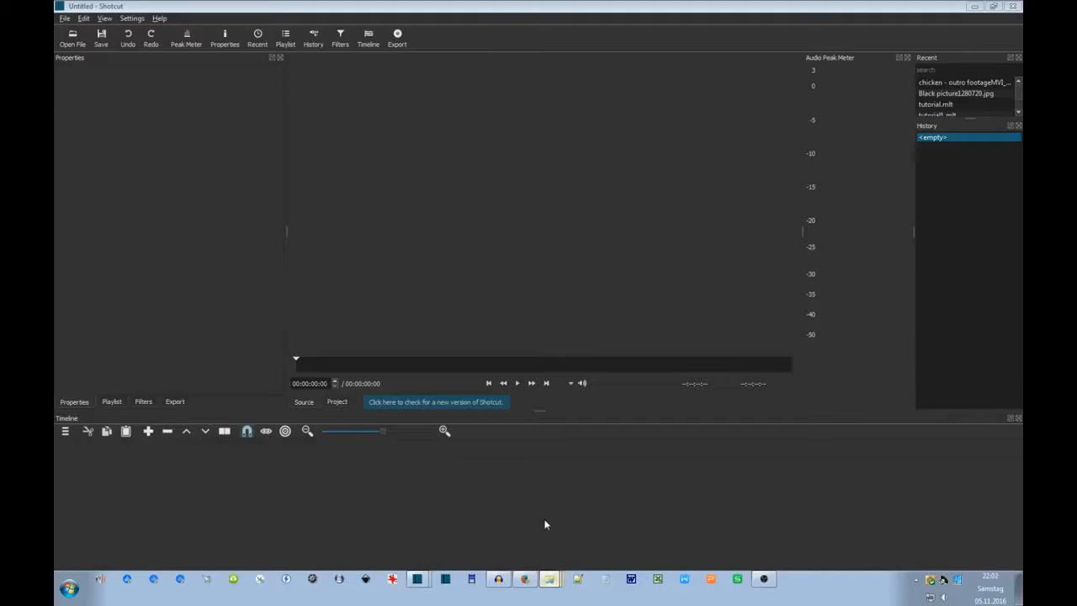
Load the chicken outro footage (00:00:50:15) from the Tutorial folder and append it as playlist item 1.
drag(312, 54, 621, 102)
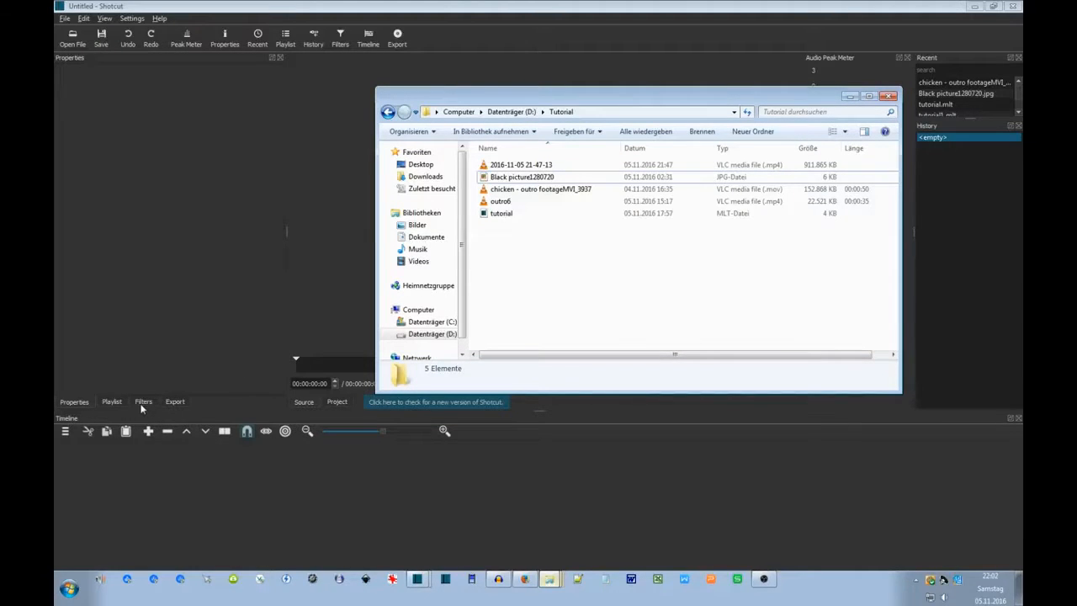
click(116, 402)
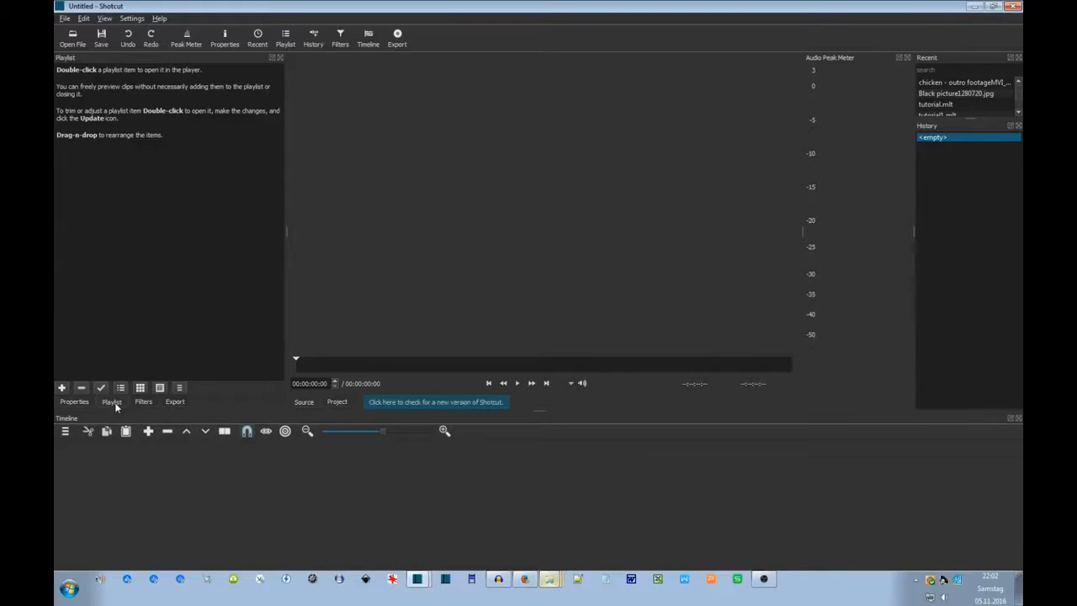
click(540, 522)
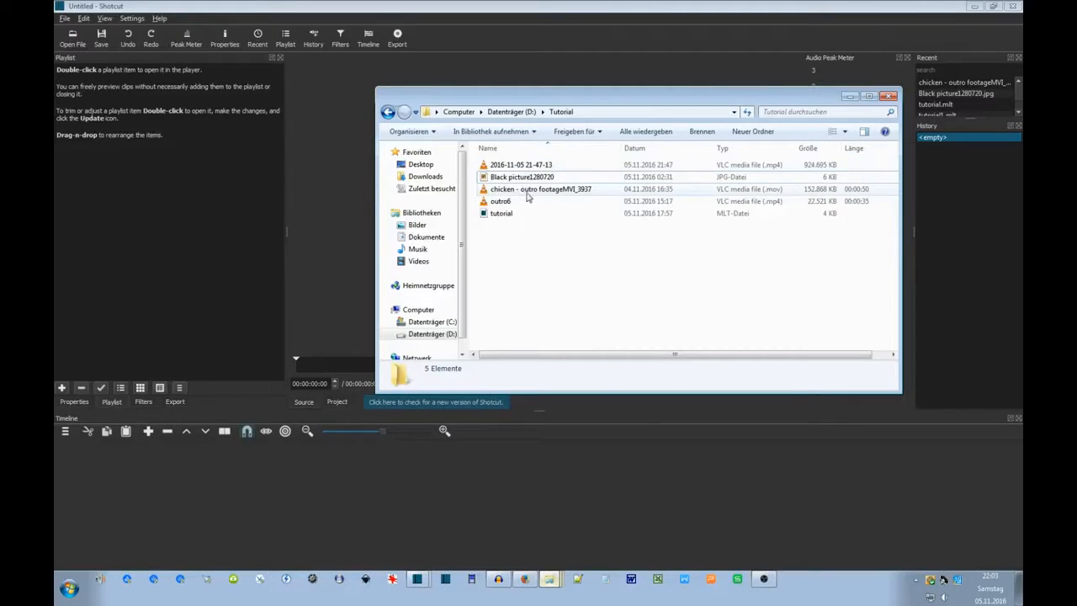
click(524, 190)
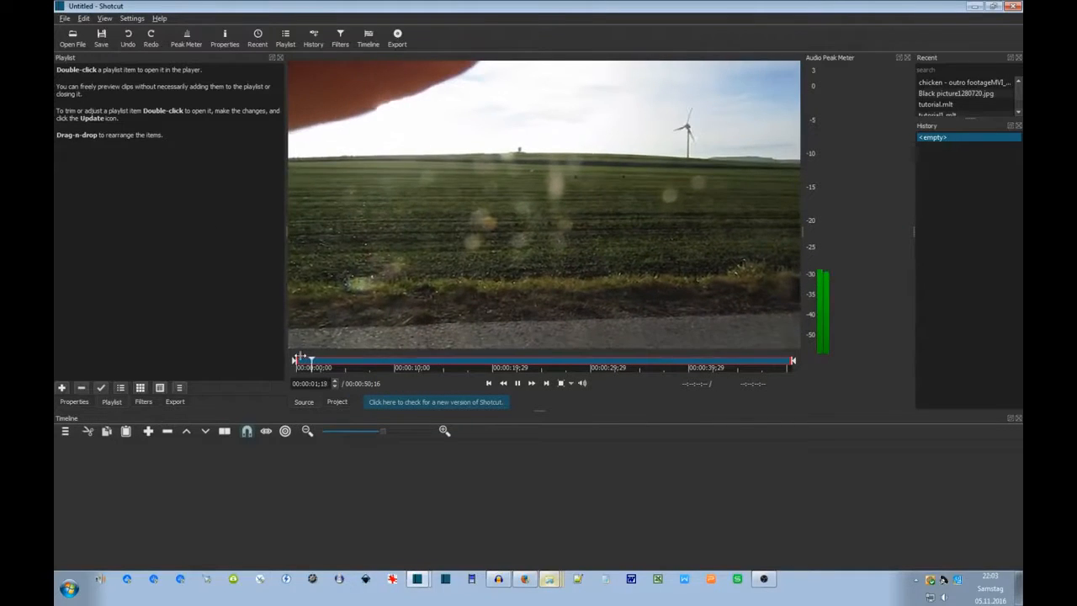
click(520, 385)
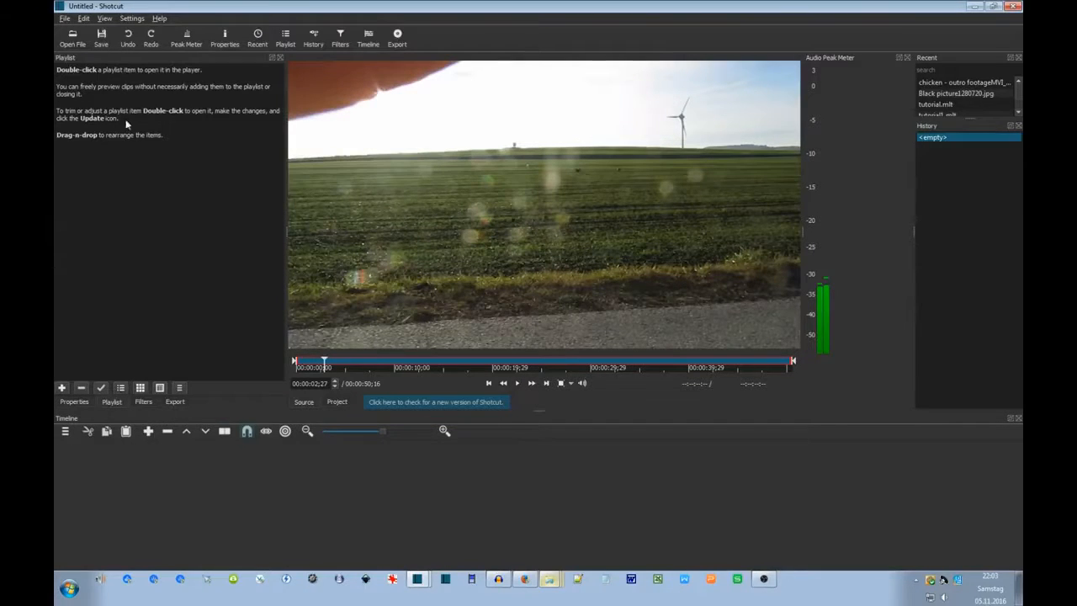
click(62, 388)
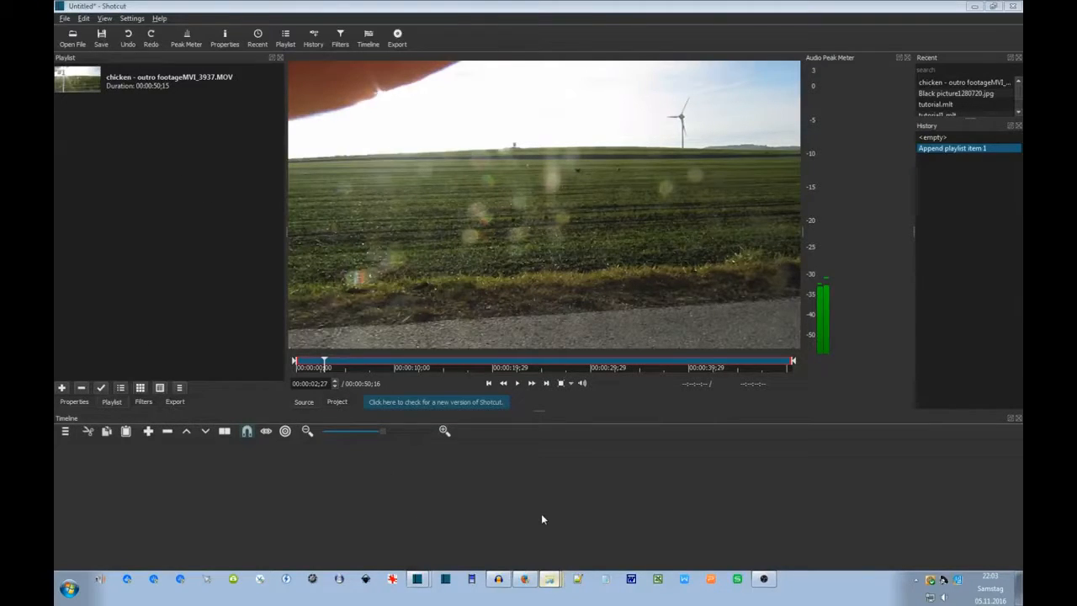
Add Black picture1280720.jpg to the playlist twice, as items 2 and 3, each 00:00:04;13 long.
key(ctrl+o)
click(509, 178)
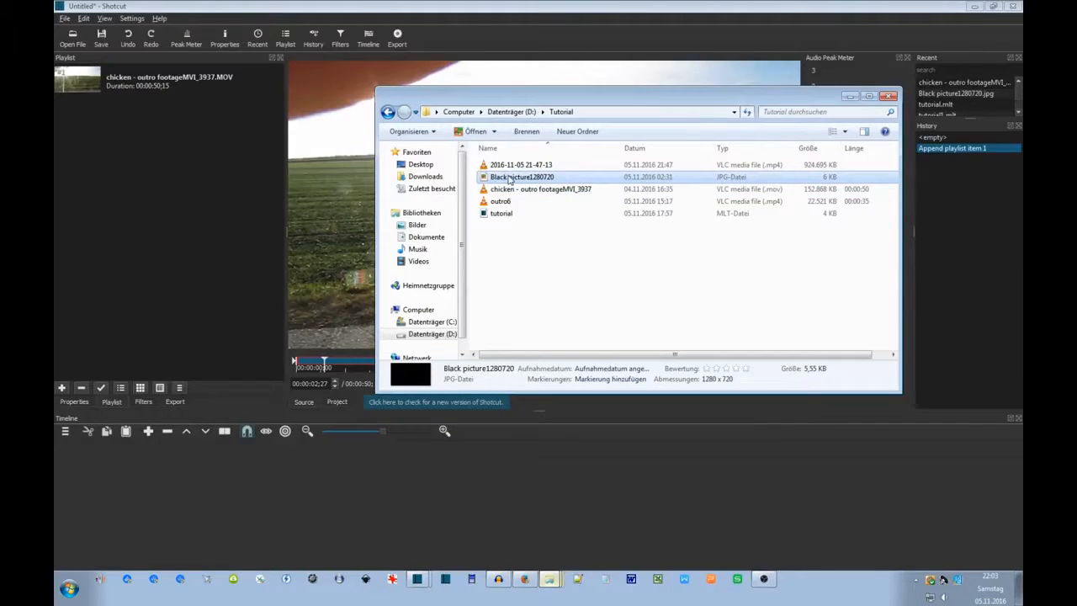
click(553, 579)
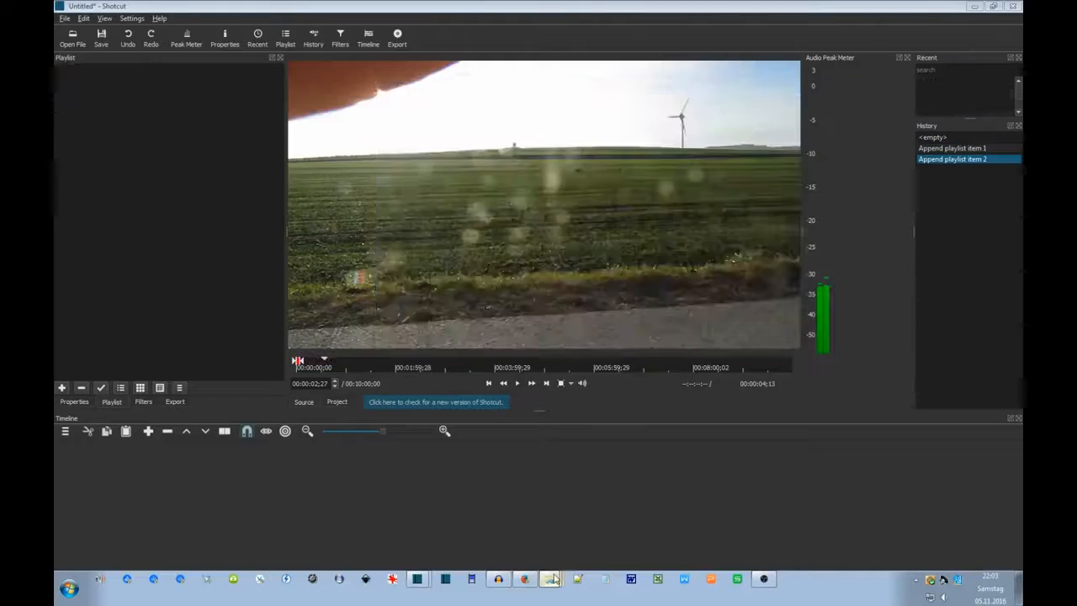
click(550, 579)
drag(502, 181, 178, 180)
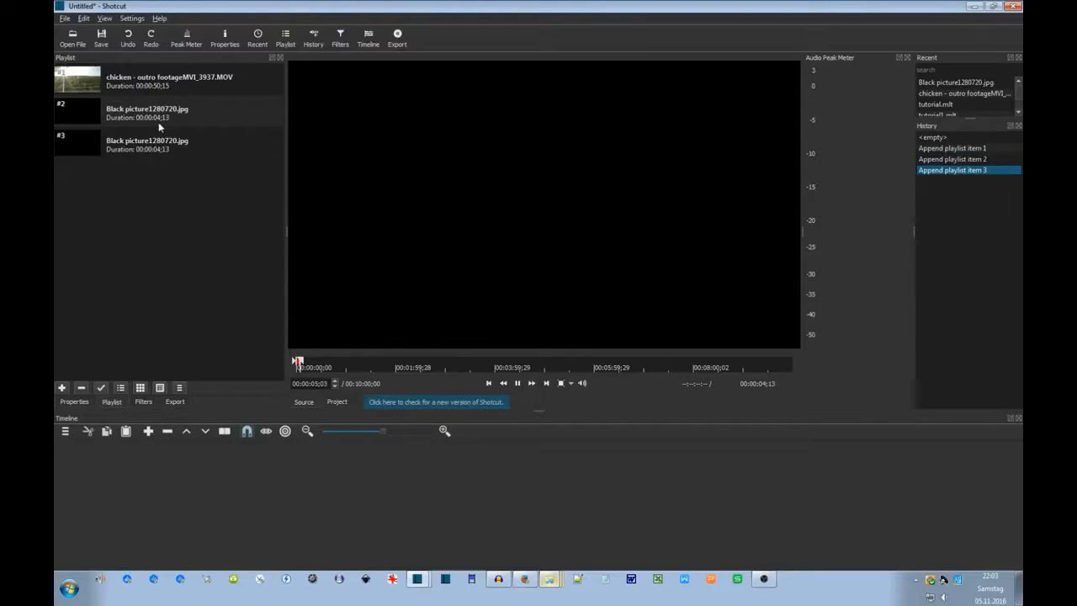
click(157, 101)
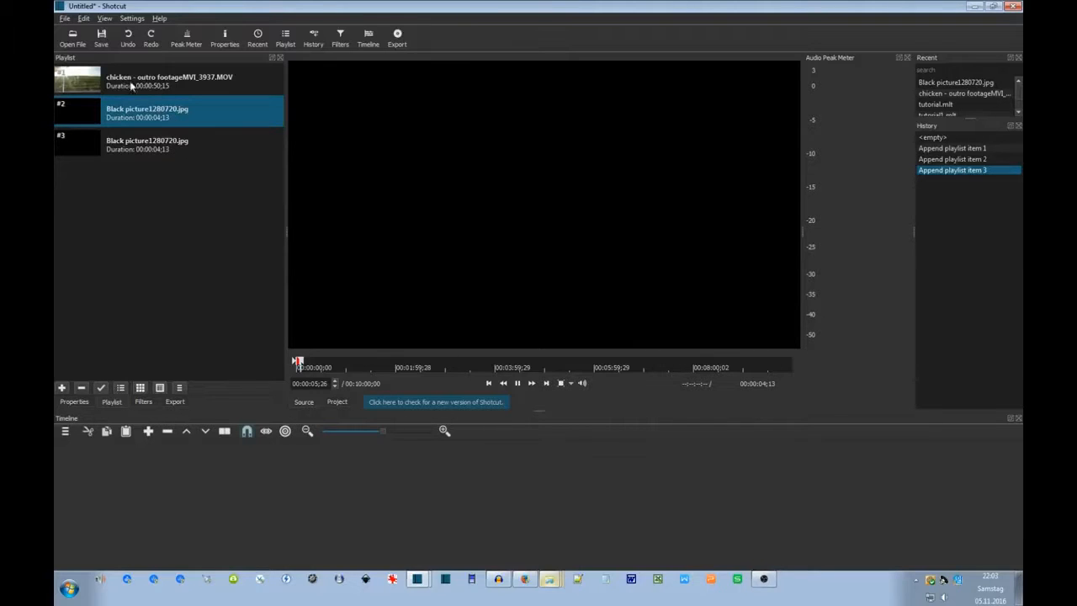
drag(169, 82, 135, 468)
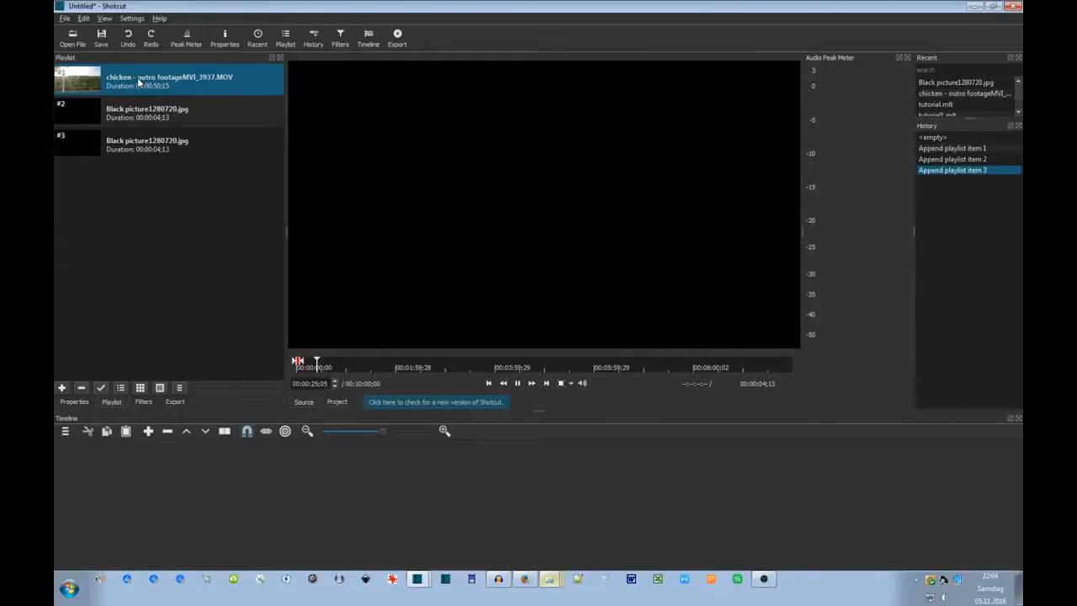
drag(137, 77, 213, 499)
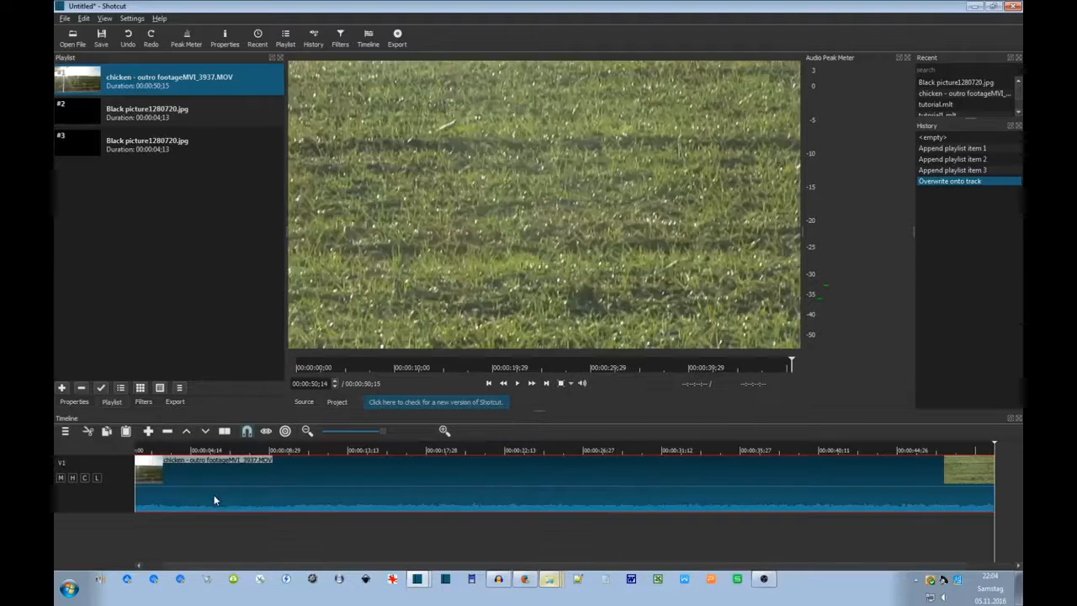
click(452, 526)
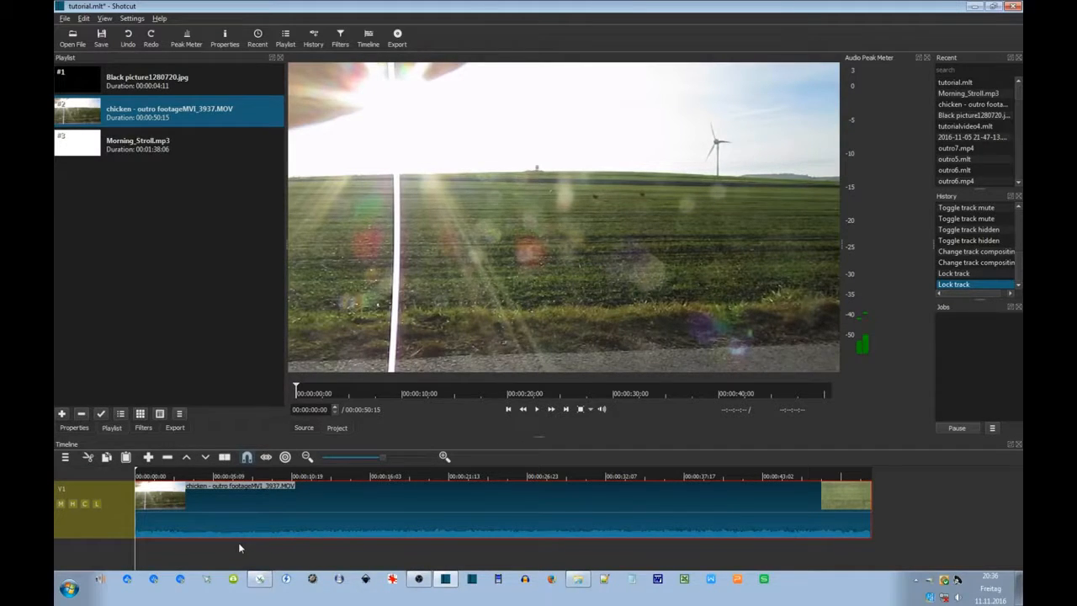
Mute track V1, play to confirm it is silent, then unmute it.
click(61, 505)
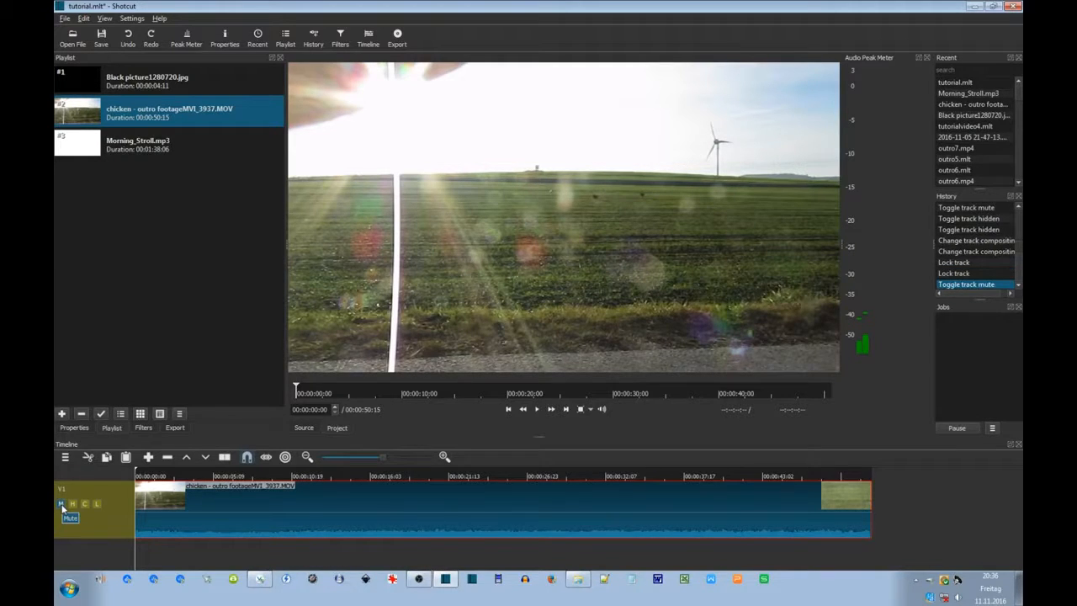
click(539, 409)
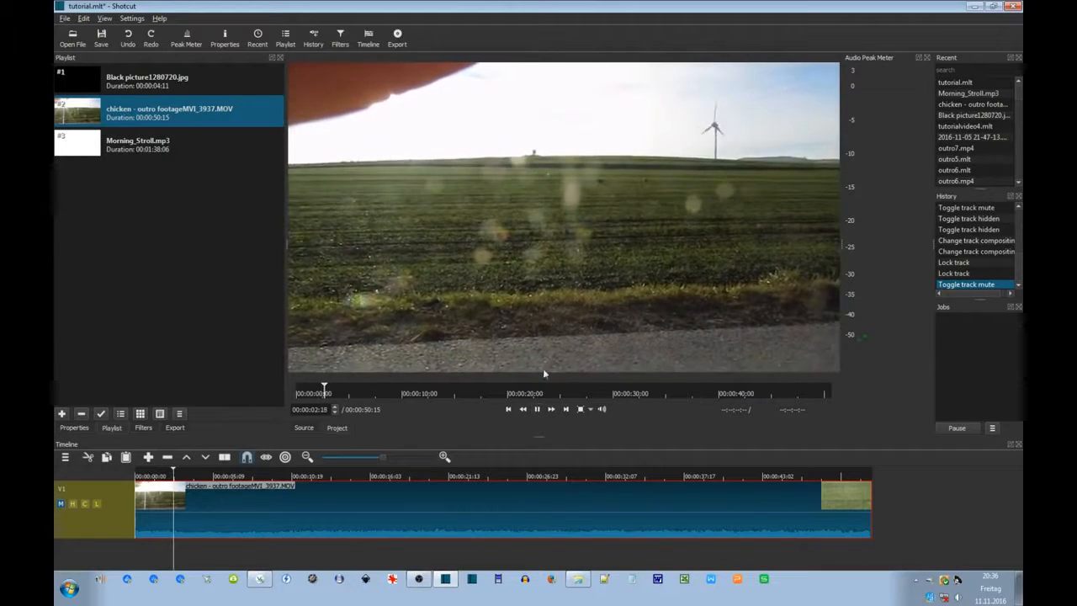
click(539, 409)
click(62, 503)
Hide V1's video, play the timeline to check, then make the video visible again.
click(73, 504)
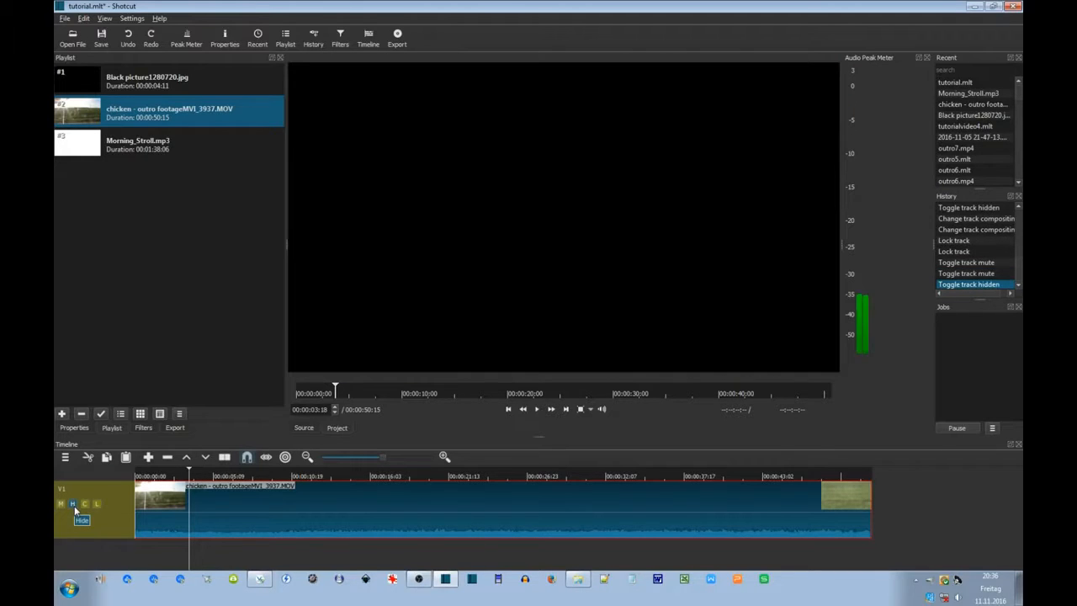
click(536, 409)
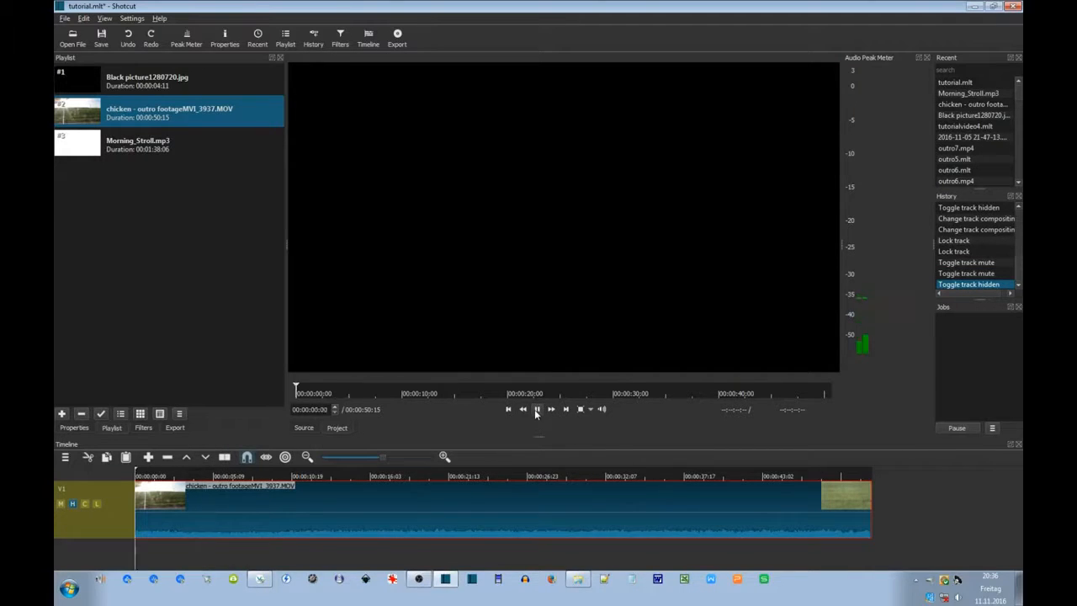
click(535, 408)
click(536, 409)
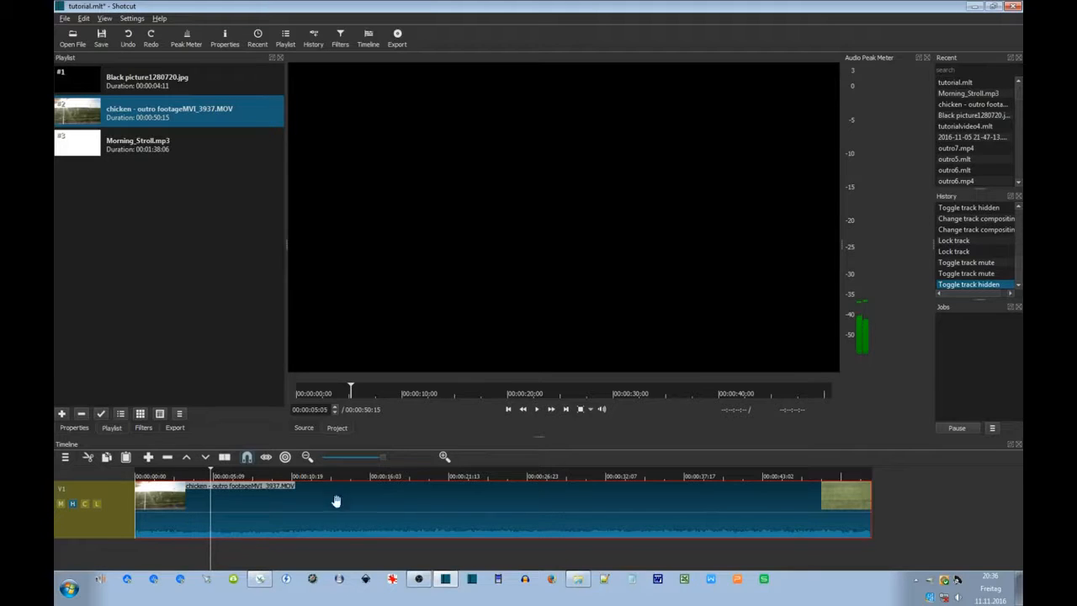
click(536, 409)
click(72, 503)
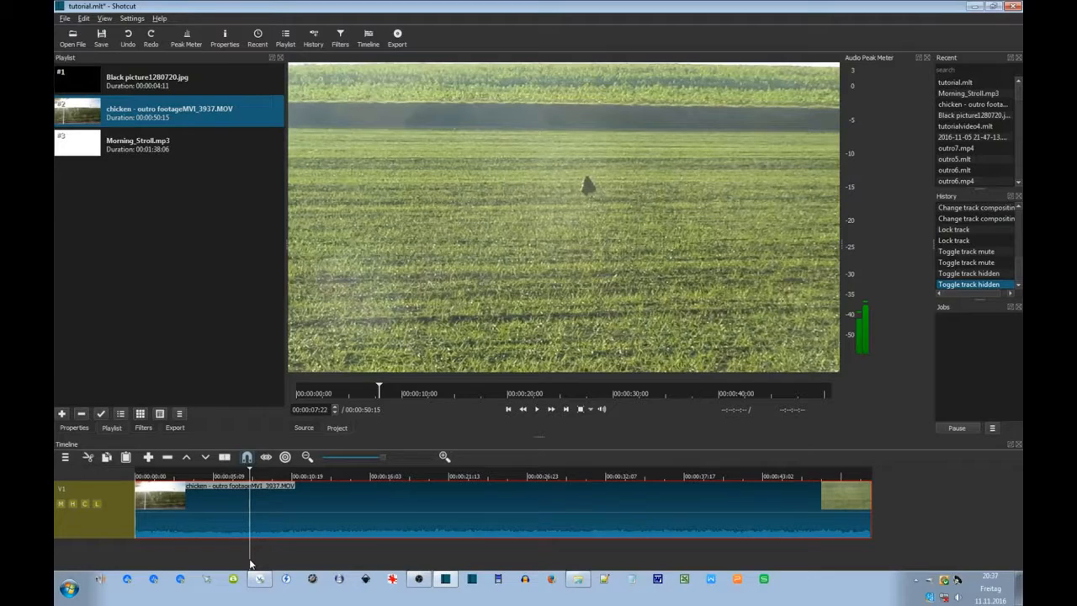
Toggle V1's compositing on and back off, then lock the track.
click(85, 503)
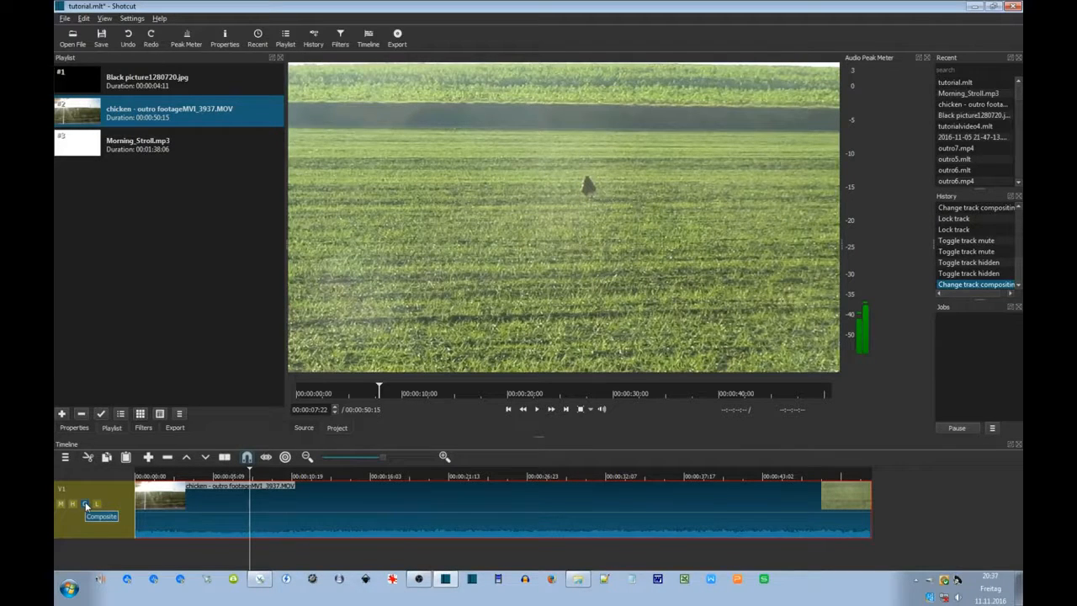
click(85, 503)
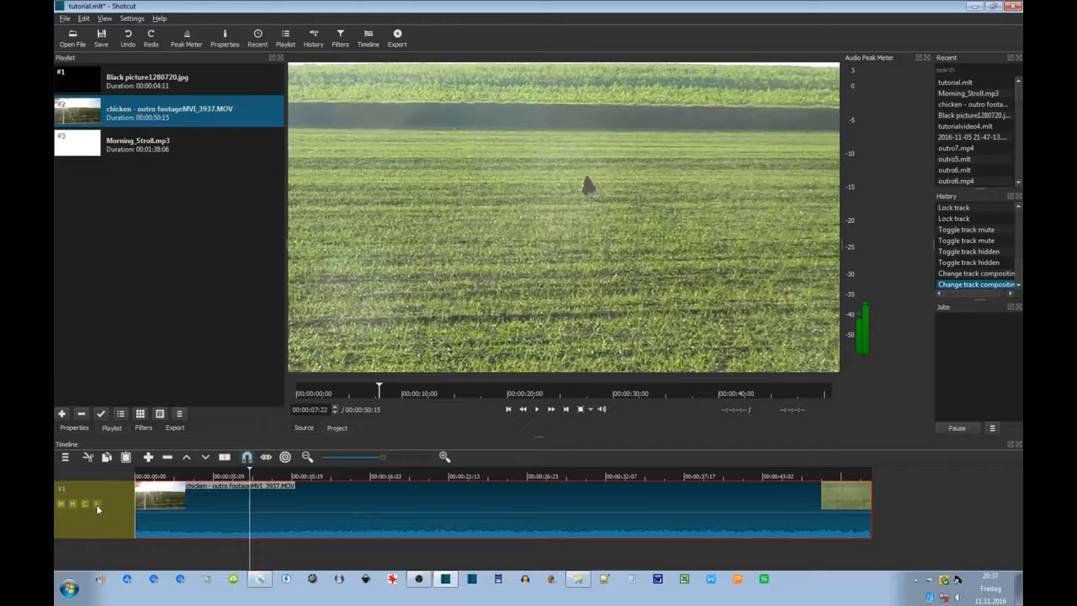
click(97, 505)
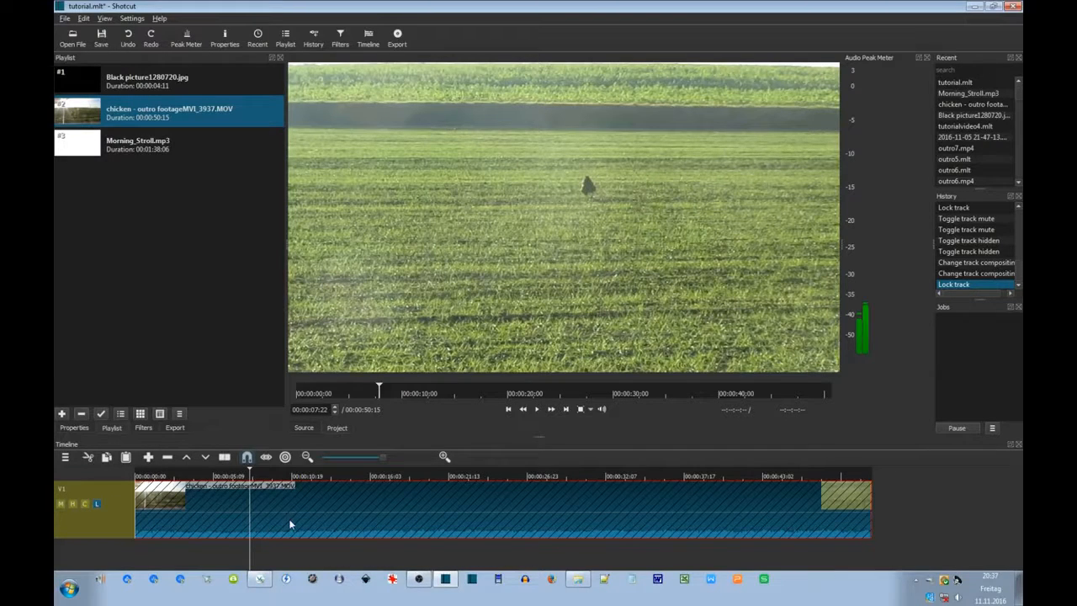
Play briefly from 00:00:08:08, then unlock track V1 so the chicken clip is editable.
click(256, 533)
click(539, 409)
click(539, 408)
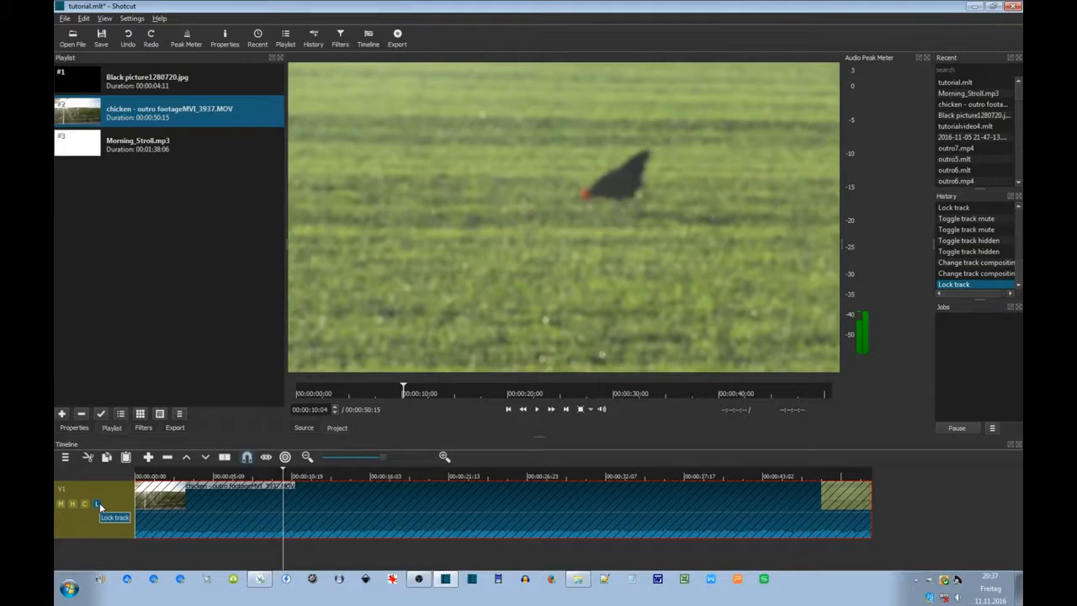
click(98, 504)
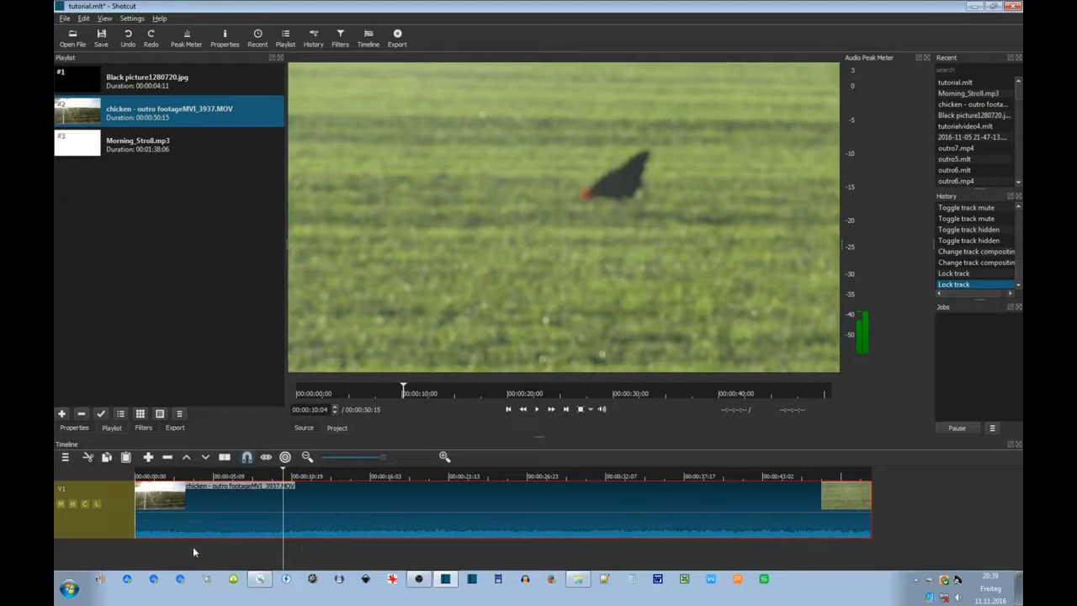
click(139, 557)
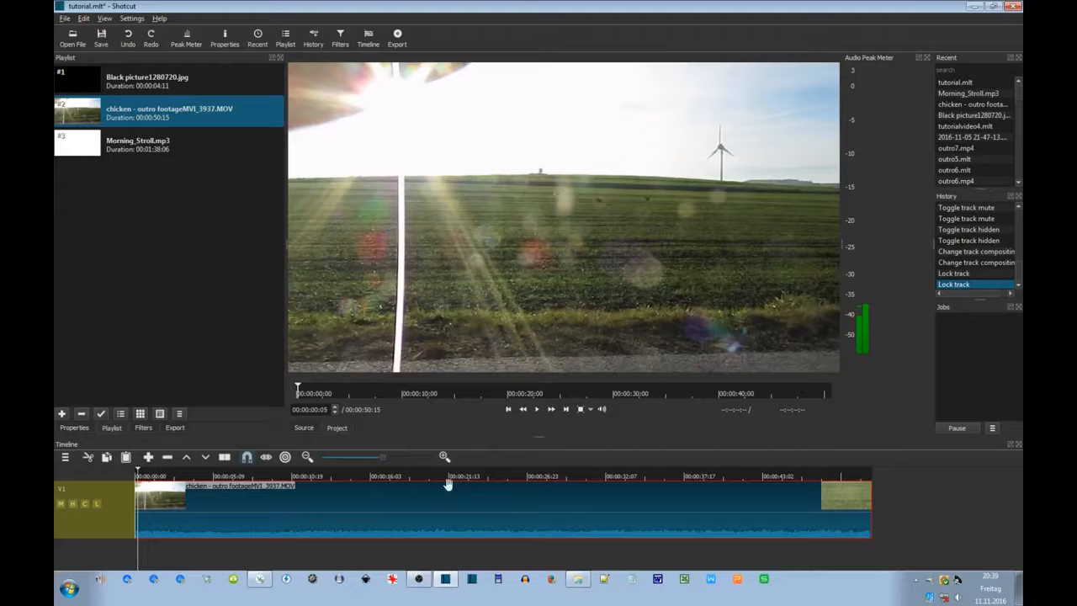
click(536, 410)
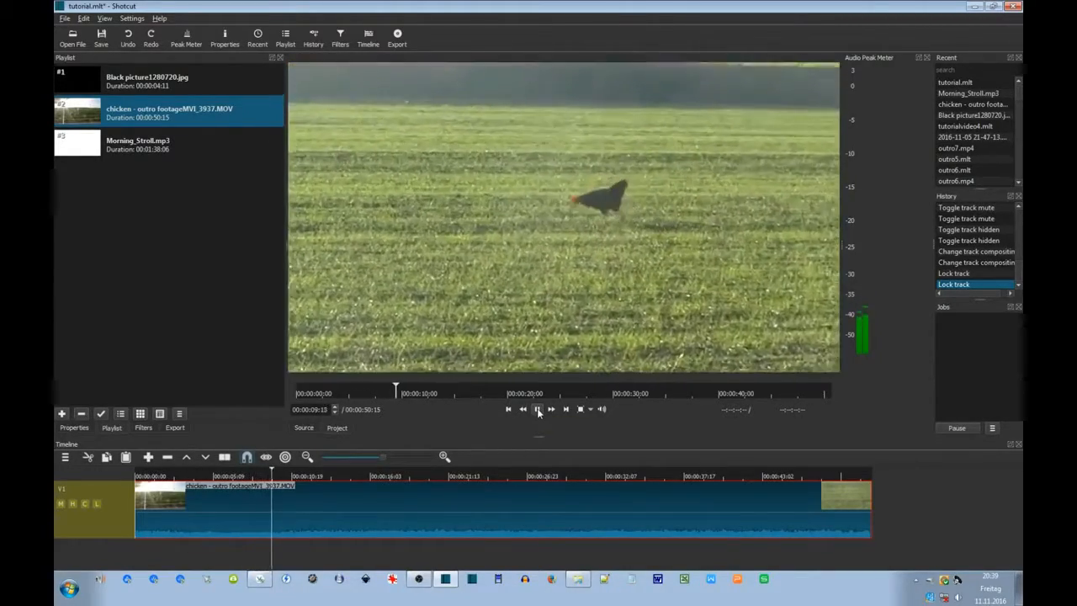
click(538, 409)
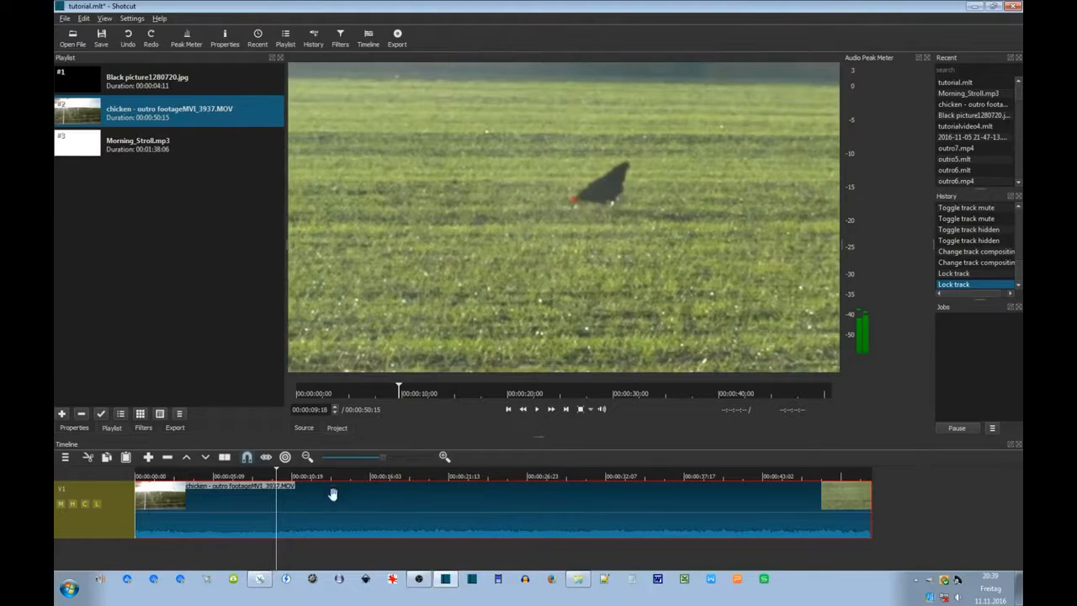
click(260, 545)
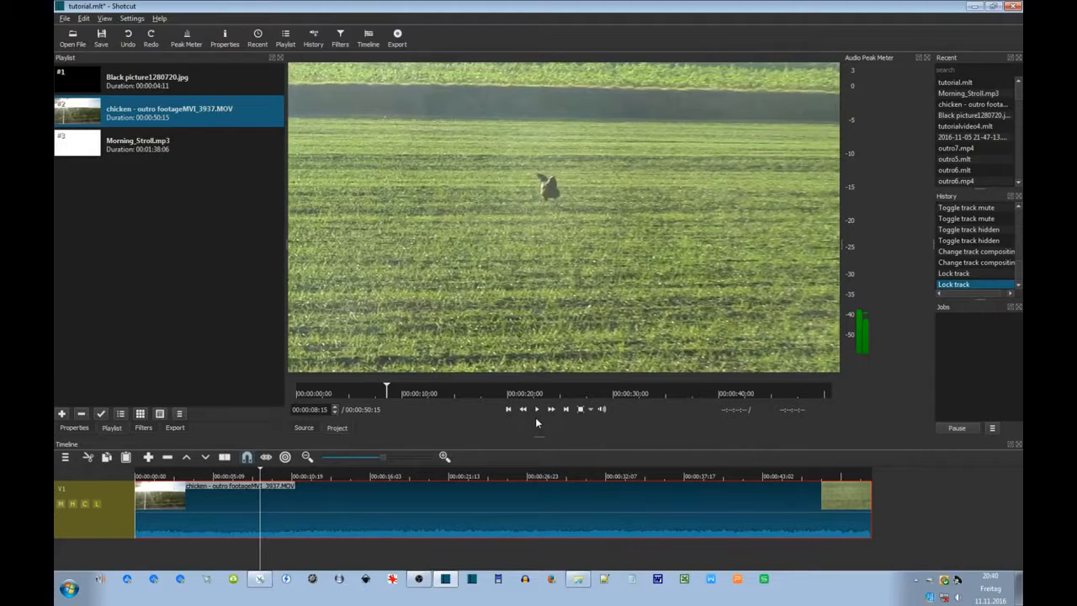
click(243, 557)
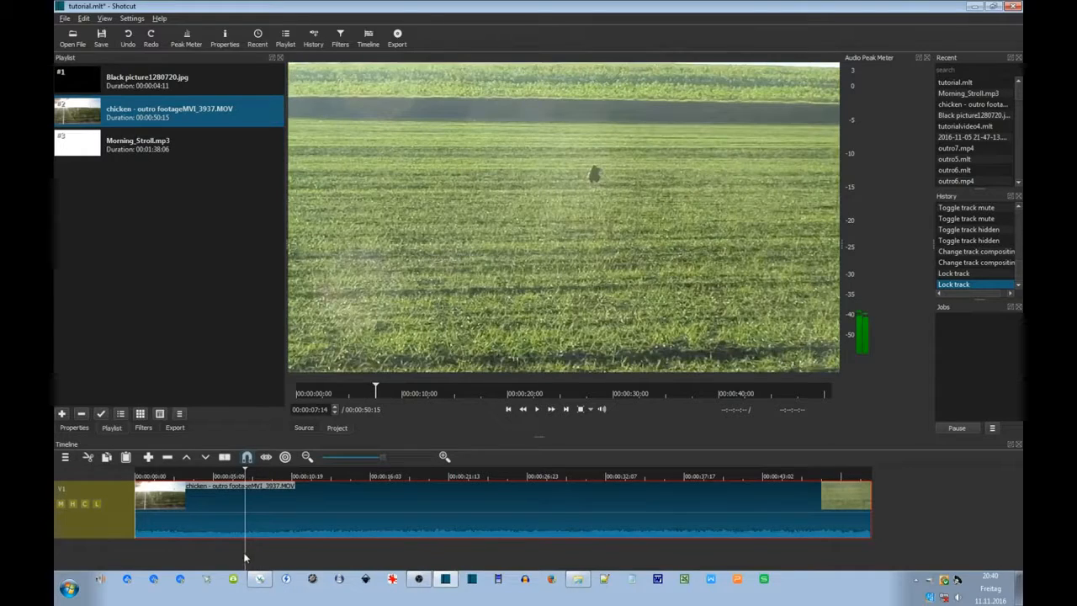
click(227, 559)
drag(231, 560, 246, 559)
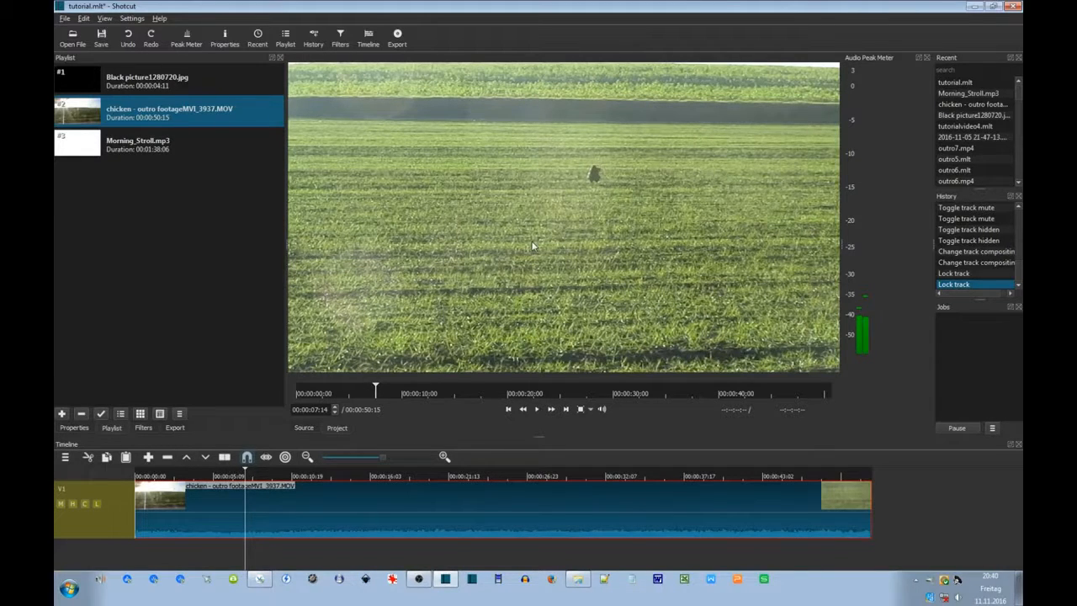
Split the chicken clip, lift its opening part, and remove the gap, leaving a 00:00:43:01 clip.
click(224, 459)
click(280, 545)
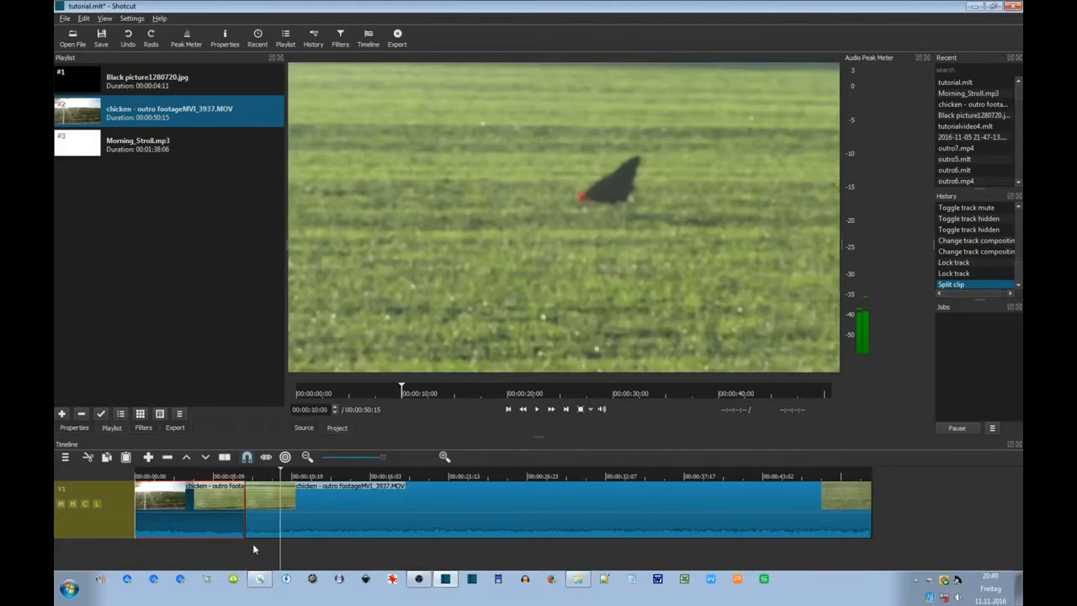
click(337, 518)
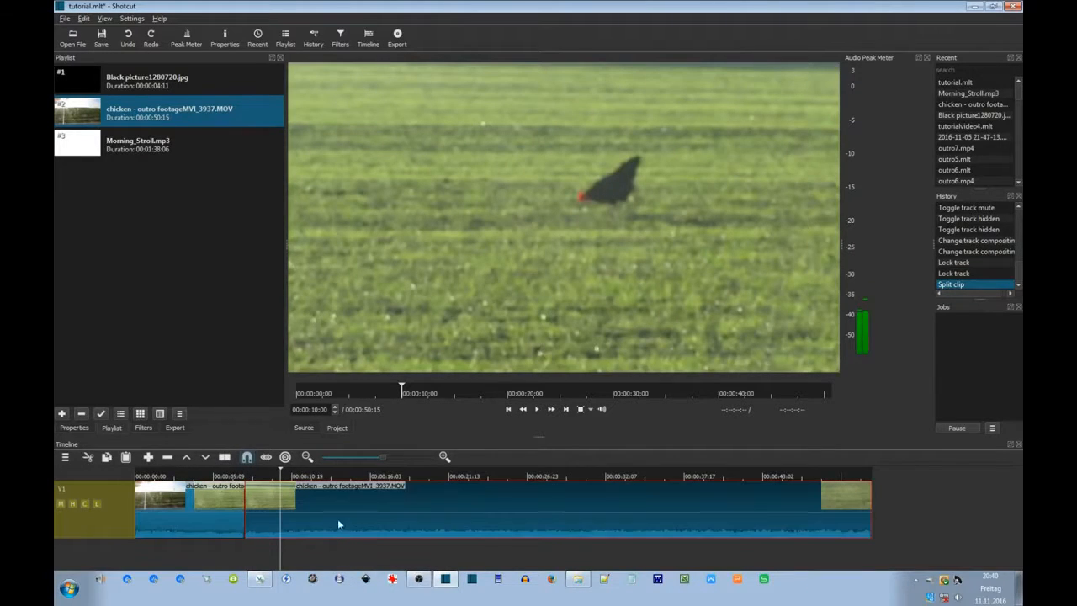
click(240, 526)
key(z)
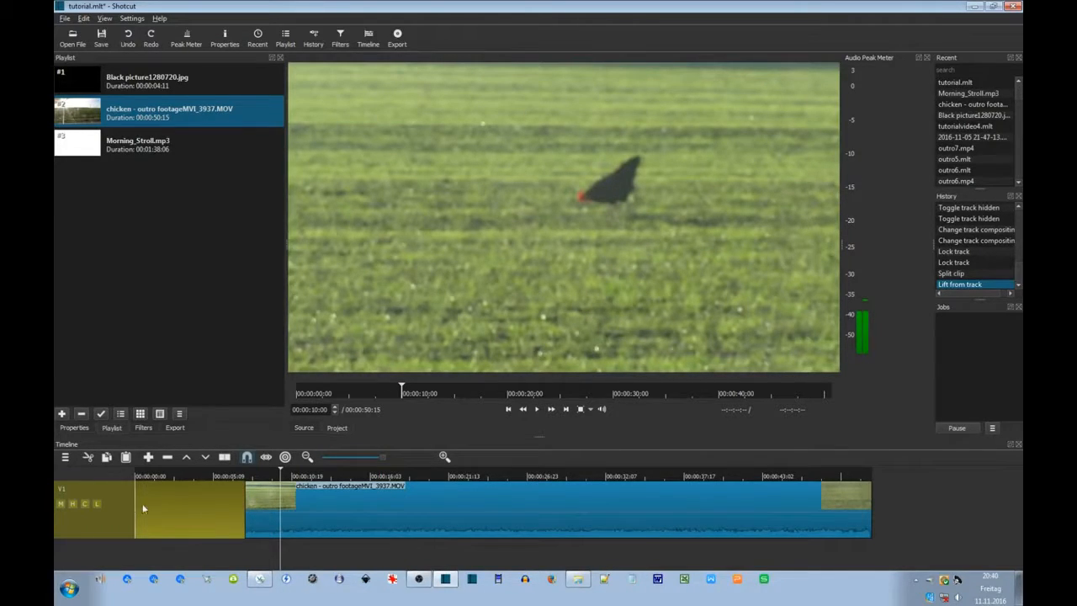
right_click(187, 517)
click(216, 521)
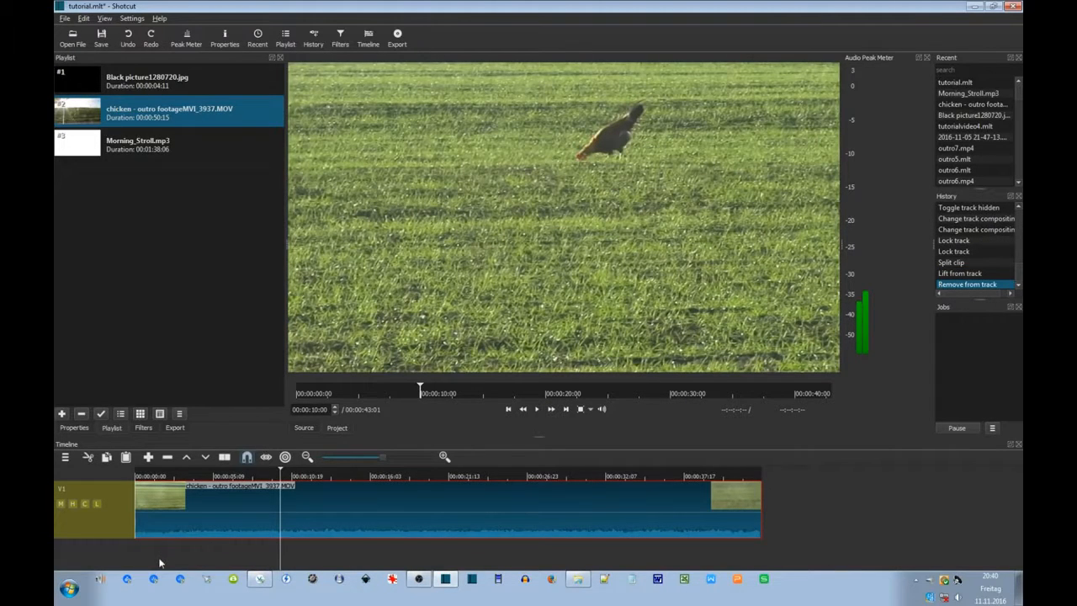
key(Home)
click(536, 409)
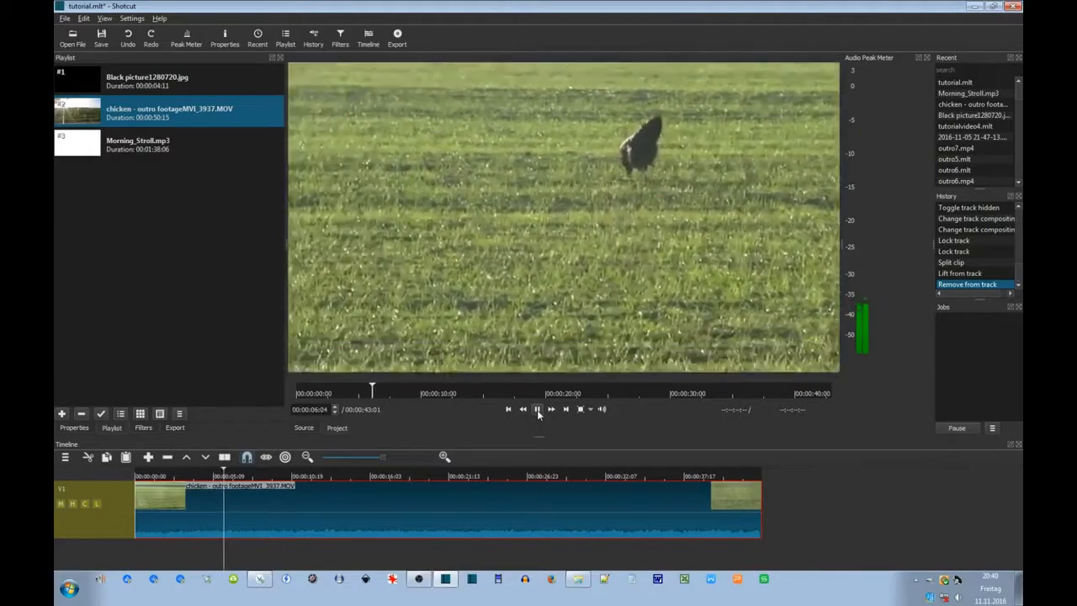
click(540, 409)
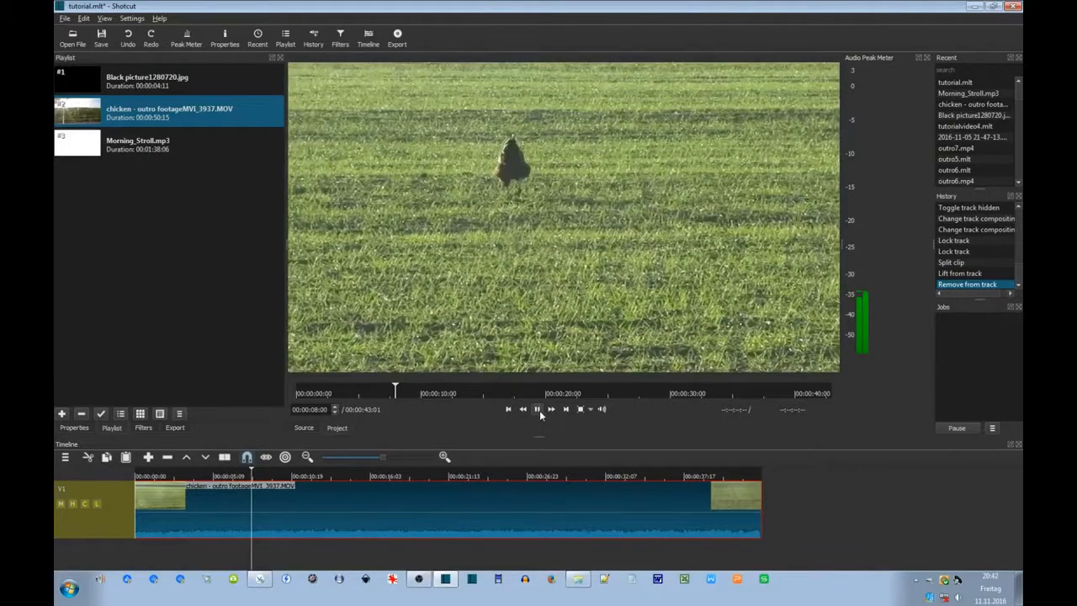
click(539, 410)
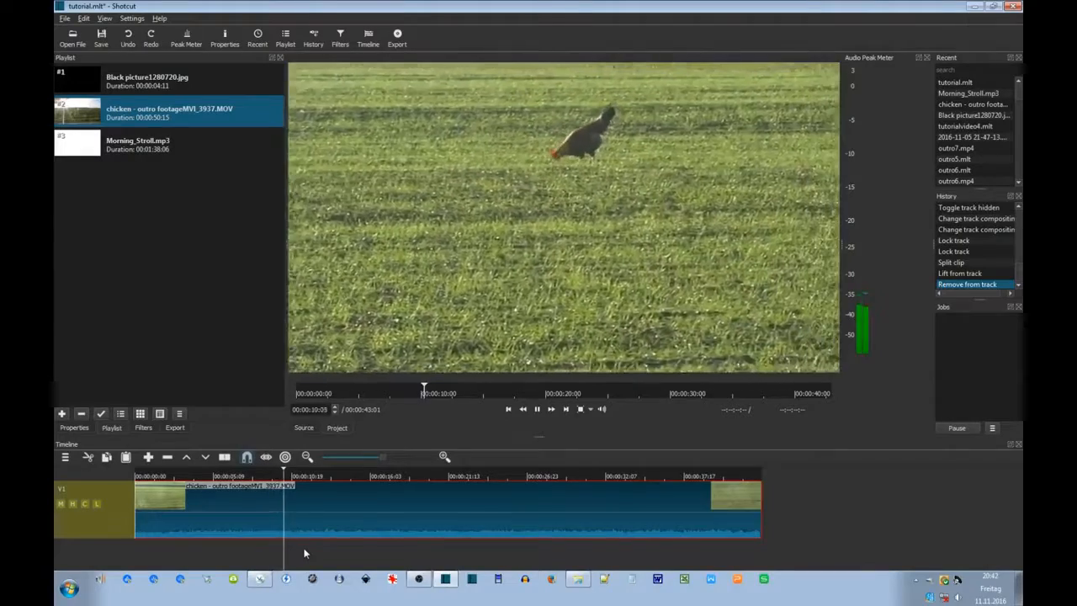
drag(318, 549, 476, 540)
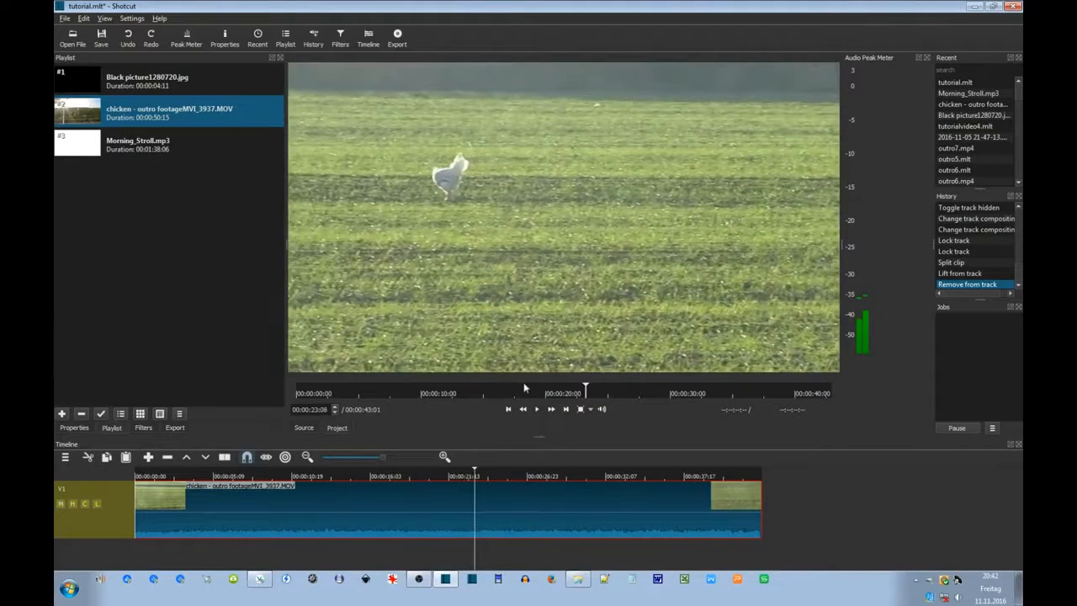
click(540, 411)
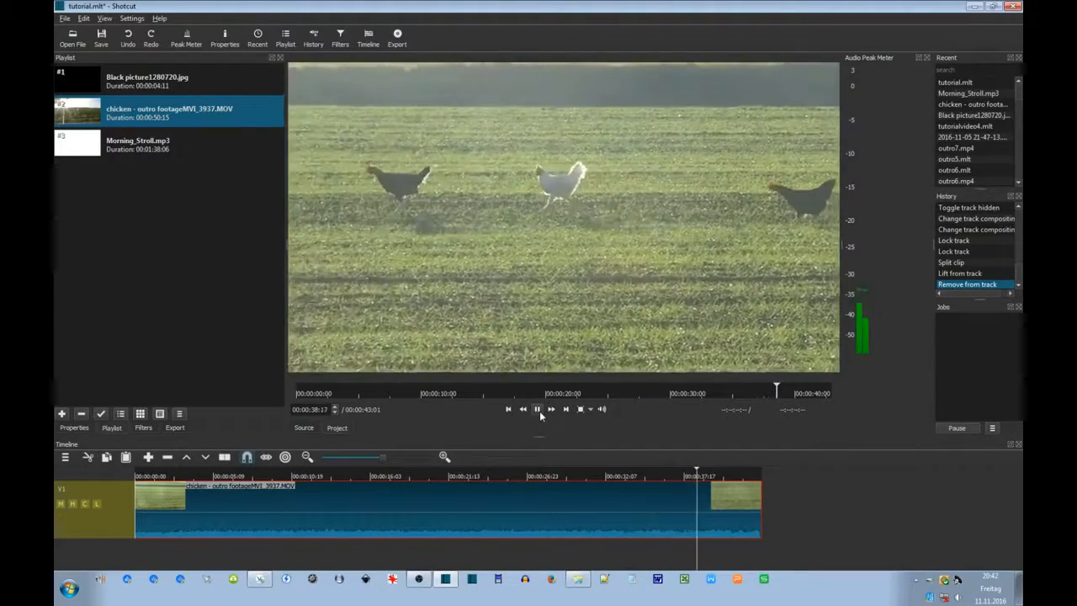
click(539, 410)
click(476, 547)
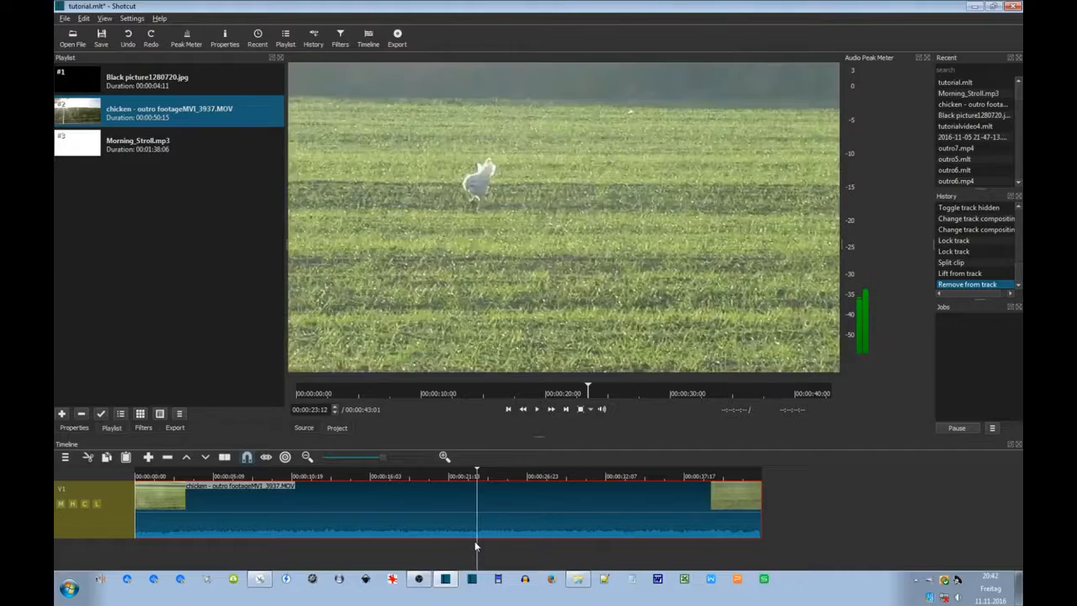
drag(466, 552, 422, 555)
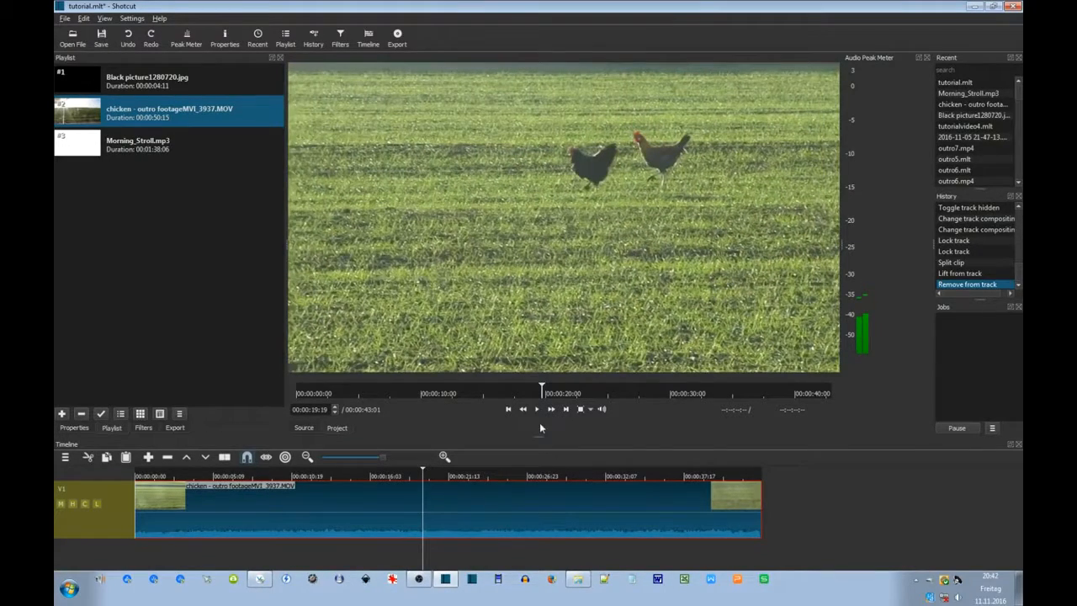
click(538, 411)
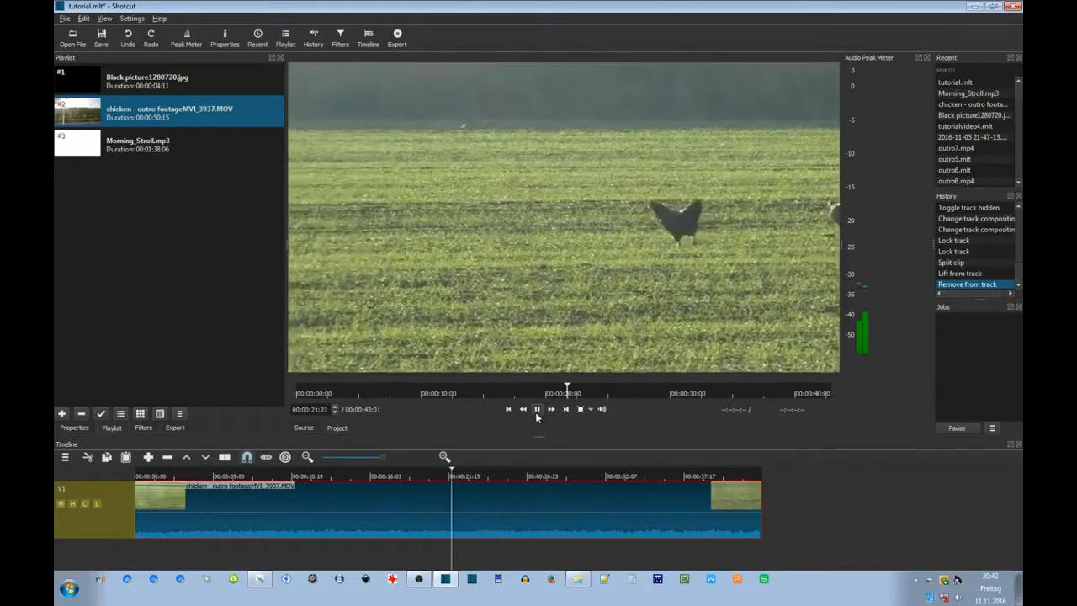
click(444, 555)
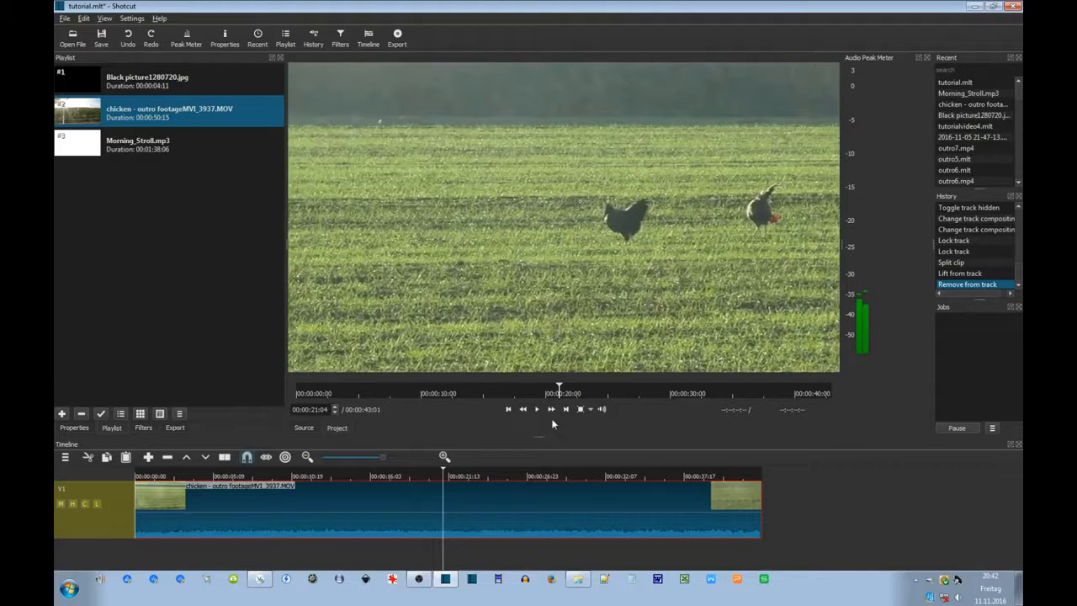
Split out the middle chicken footage, lift it with Z, and slide the last clip left to close the gap.
click(224, 461)
click(464, 545)
drag(468, 550, 625, 561)
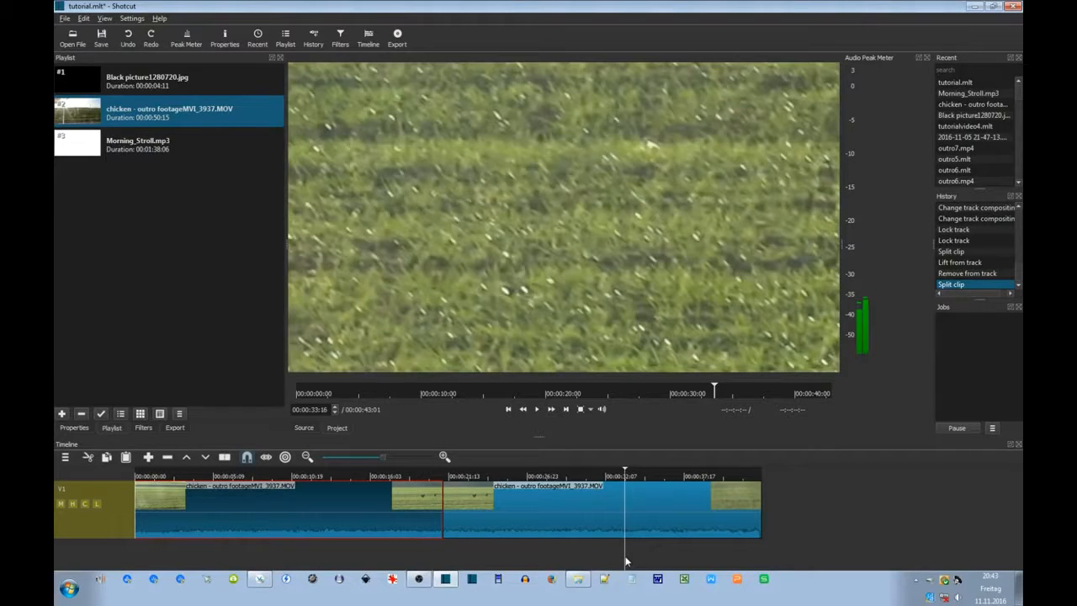
click(607, 530)
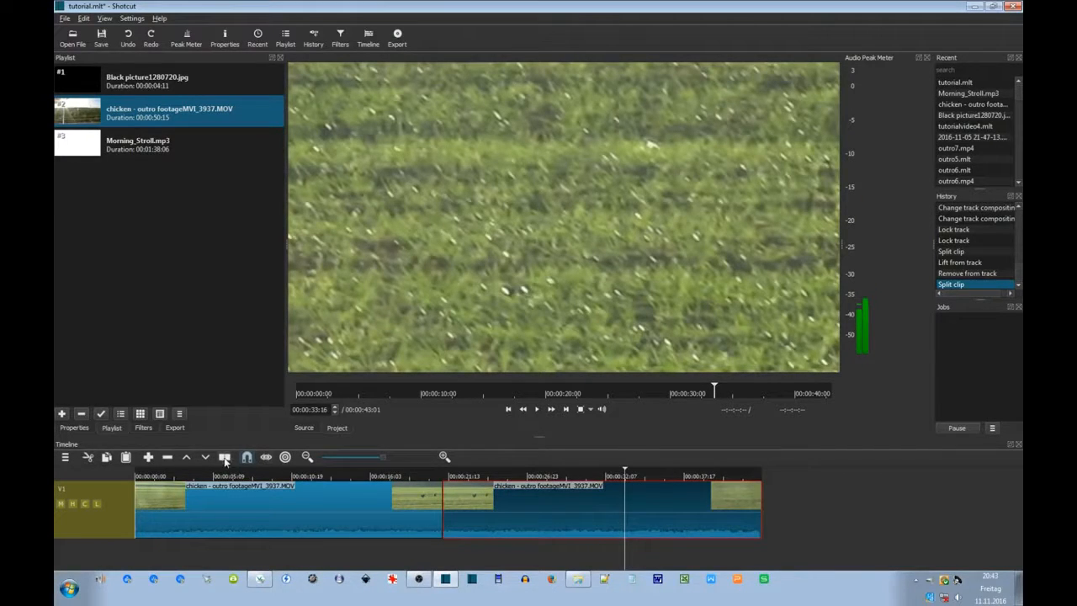
click(225, 457)
key(z)
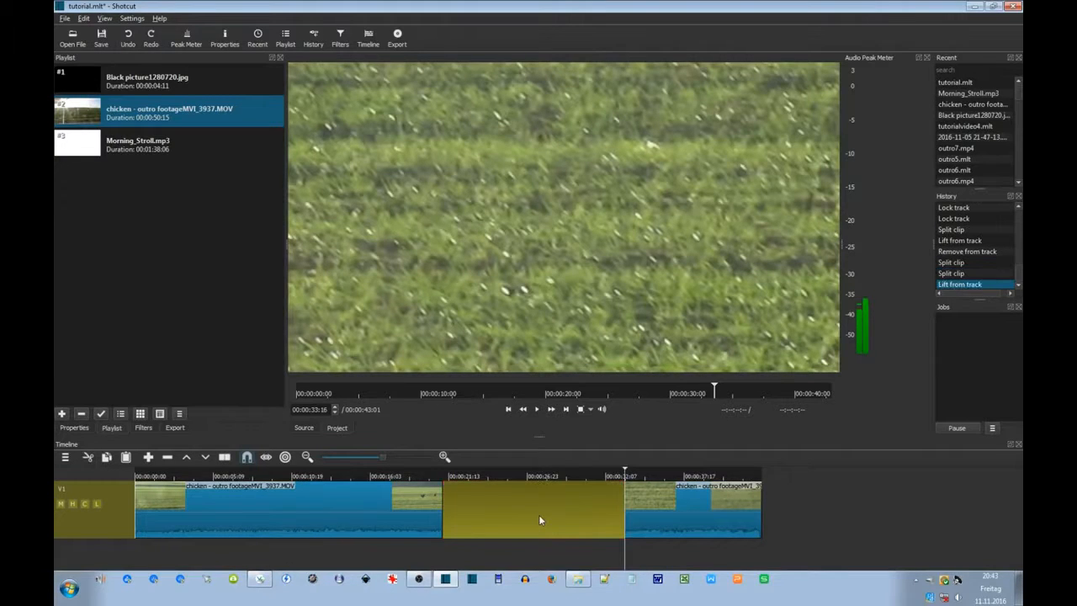
drag(658, 508, 469, 511)
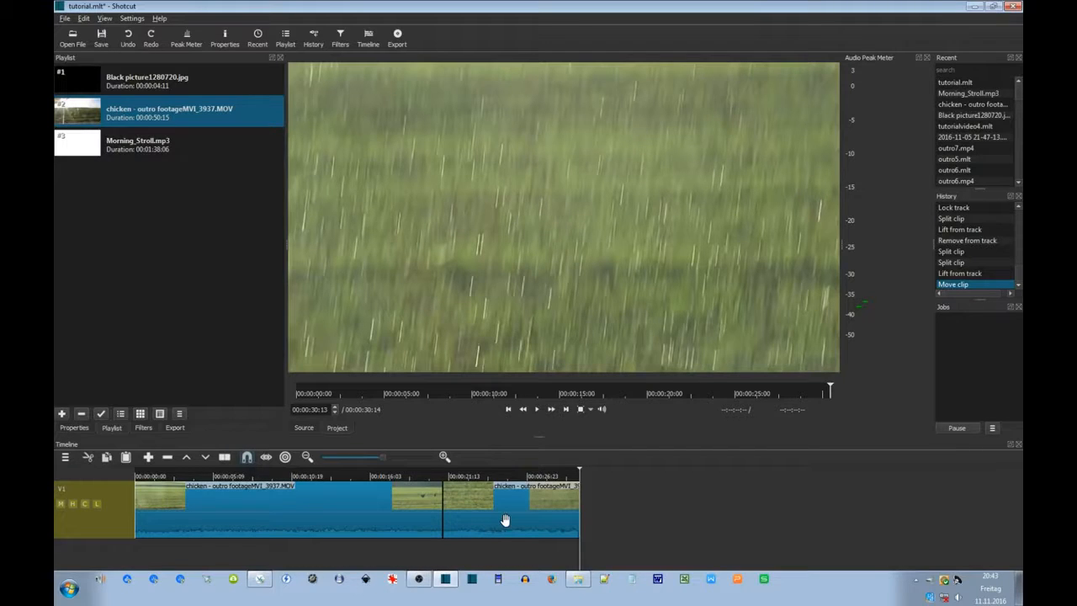
mouse_move(474, 519)
mouse_down()
mouse_move(512, 521)
mouse_move(474, 527)
mouse_up()
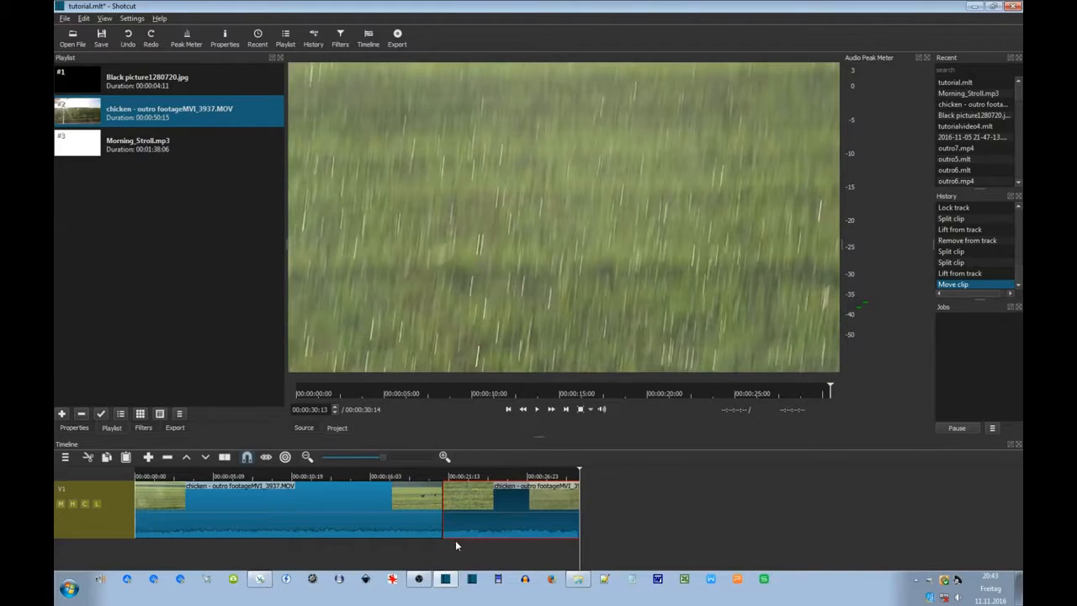
mouse_move(458, 528)
mouse_down()
mouse_move(480, 529)
mouse_move(448, 545)
mouse_up()
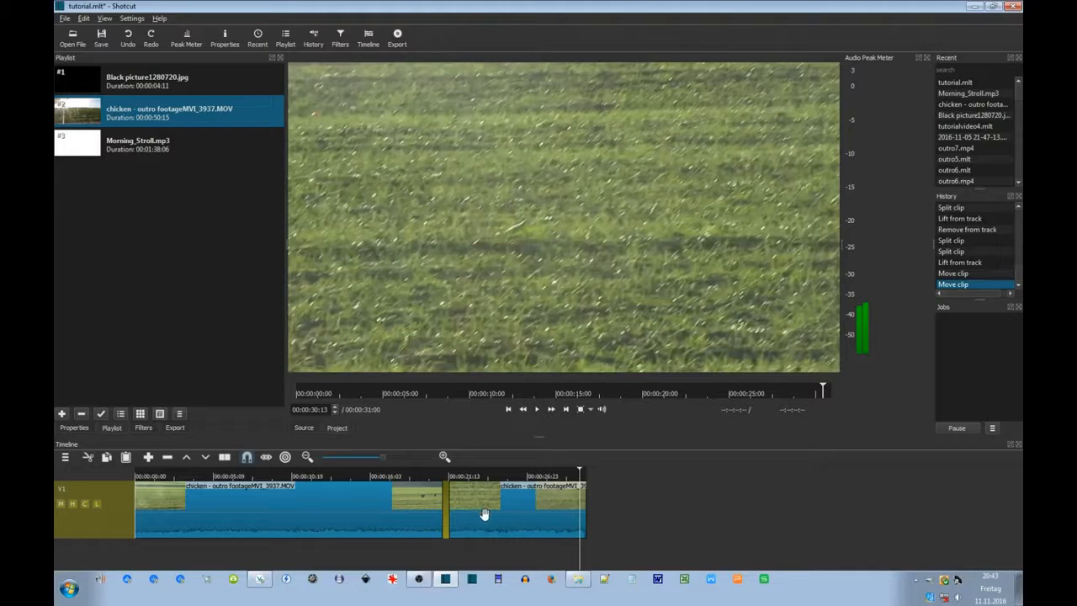
click(437, 555)
click(538, 410)
click(537, 408)
drag(511, 521, 473, 547)
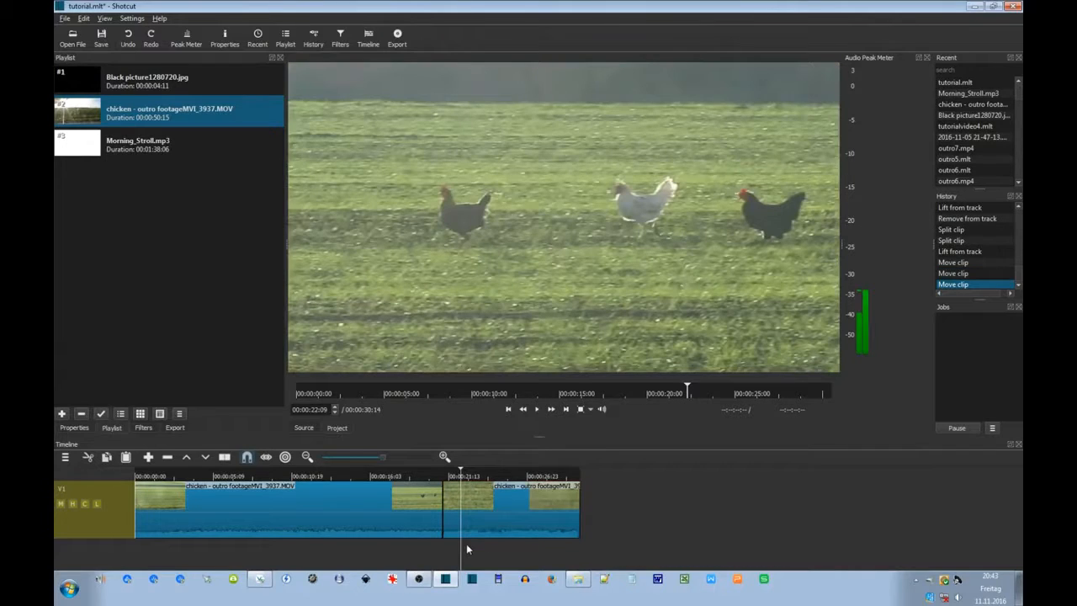
click(407, 550)
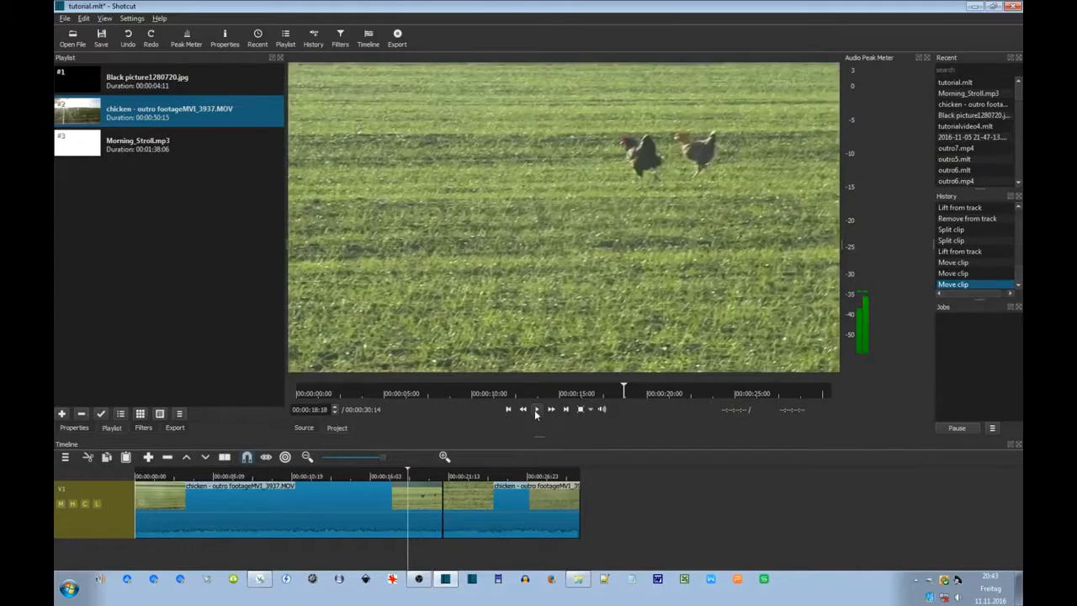
click(536, 410)
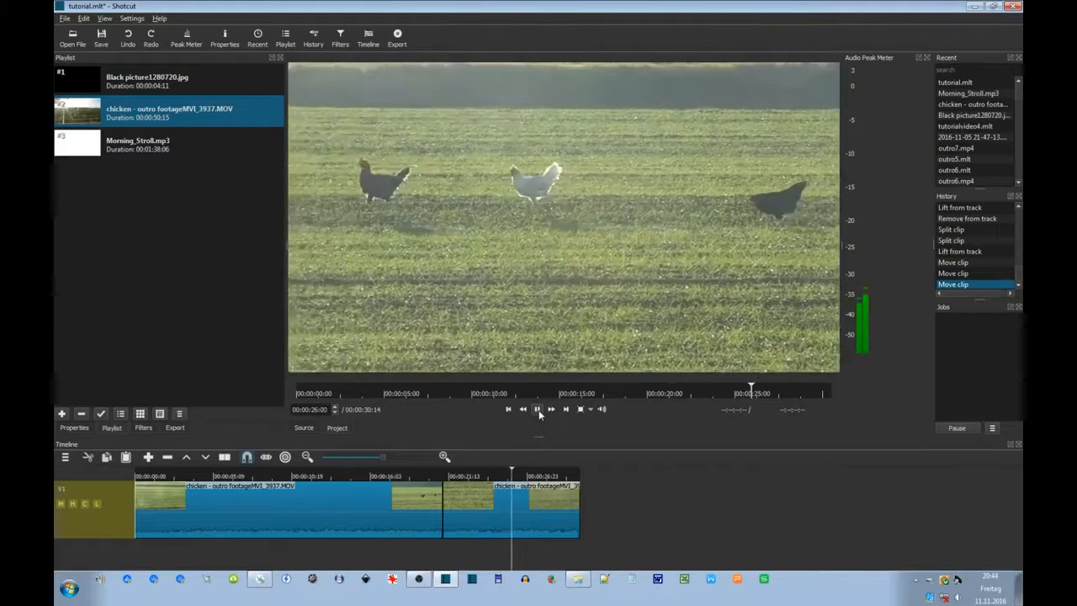
click(538, 410)
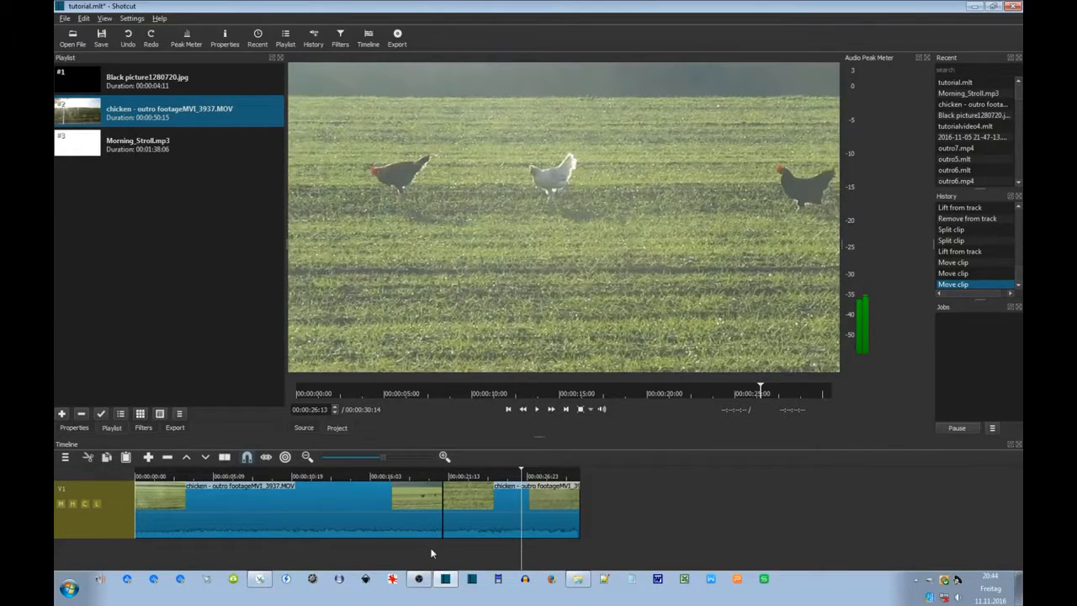
click(429, 475)
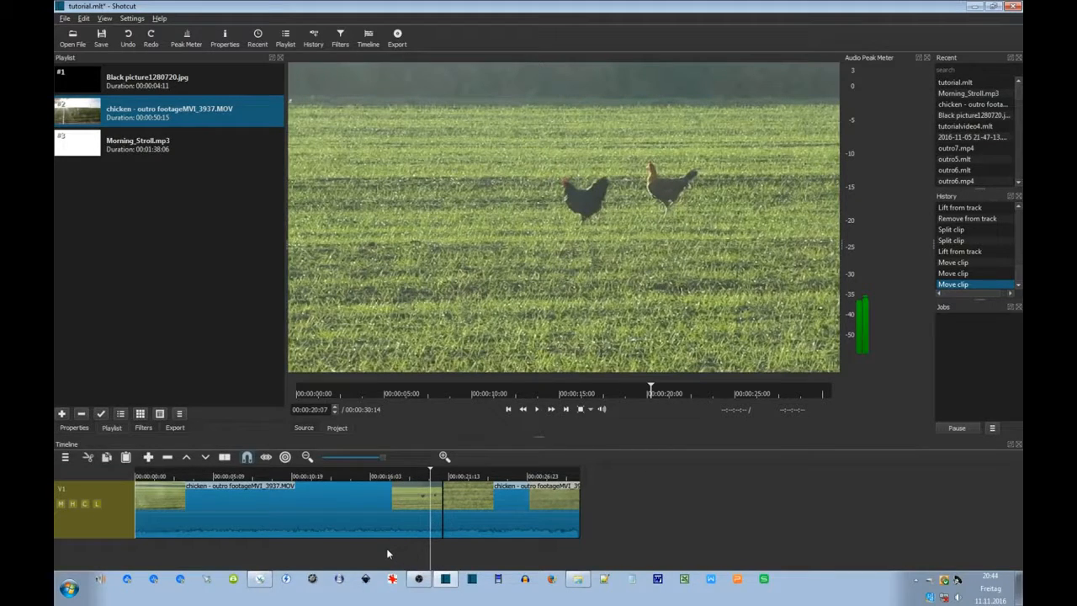
click(320, 555)
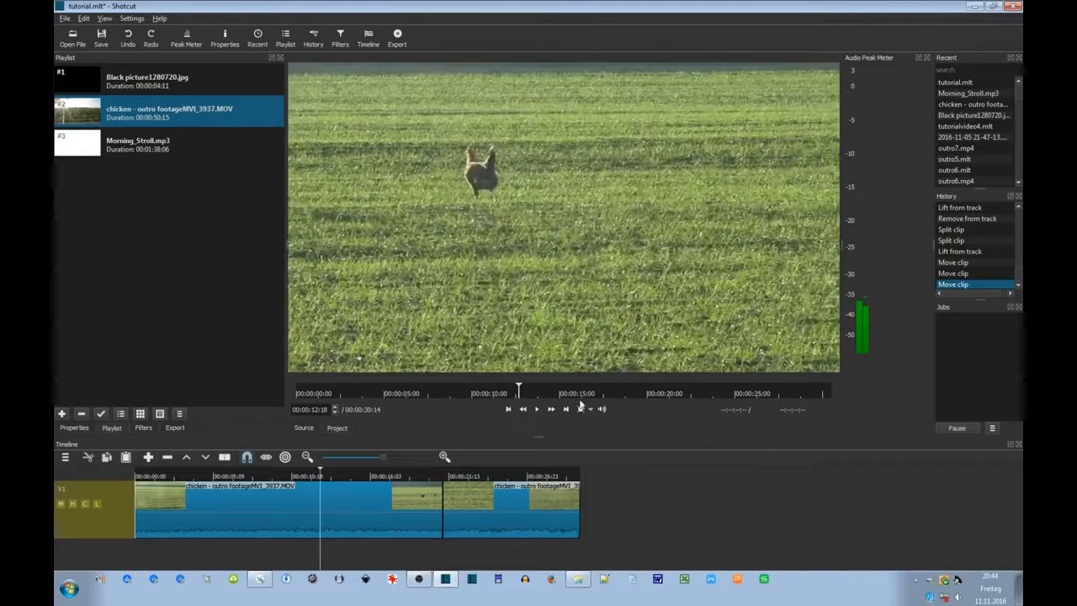
click(536, 410)
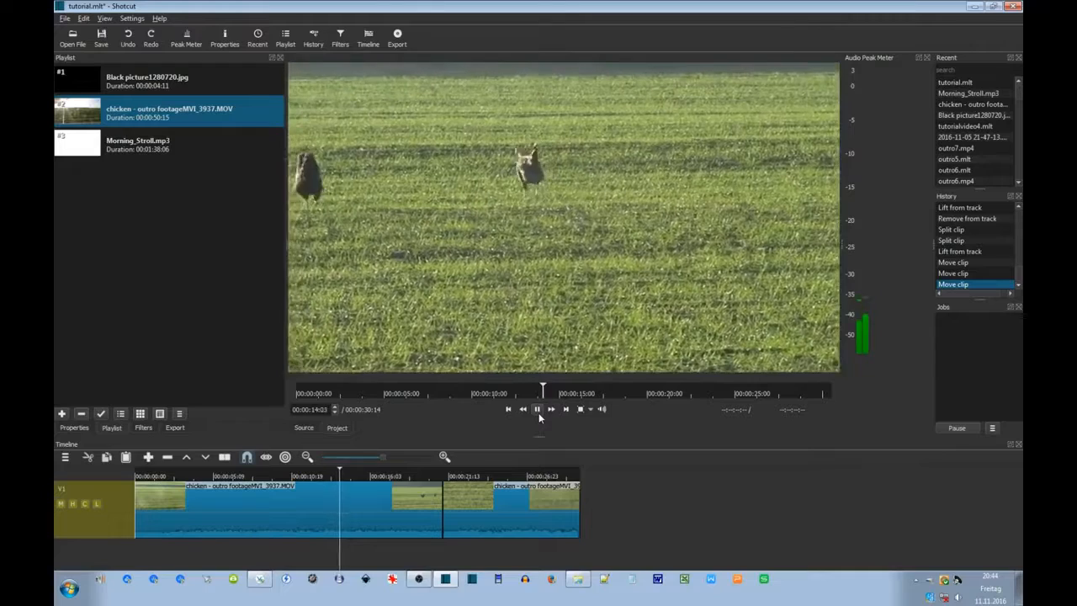
click(538, 413)
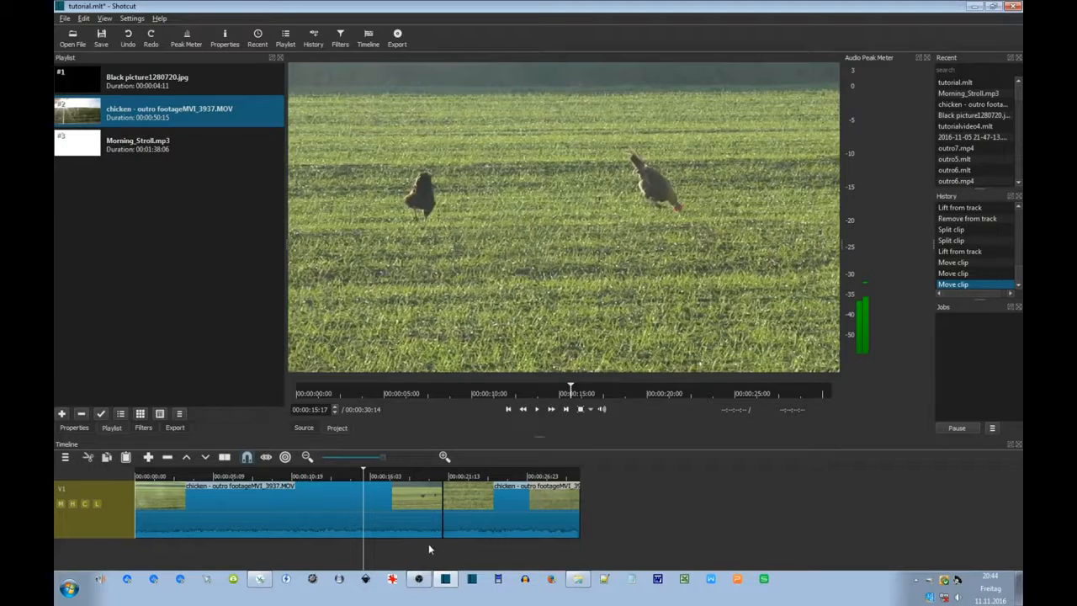
click(483, 521)
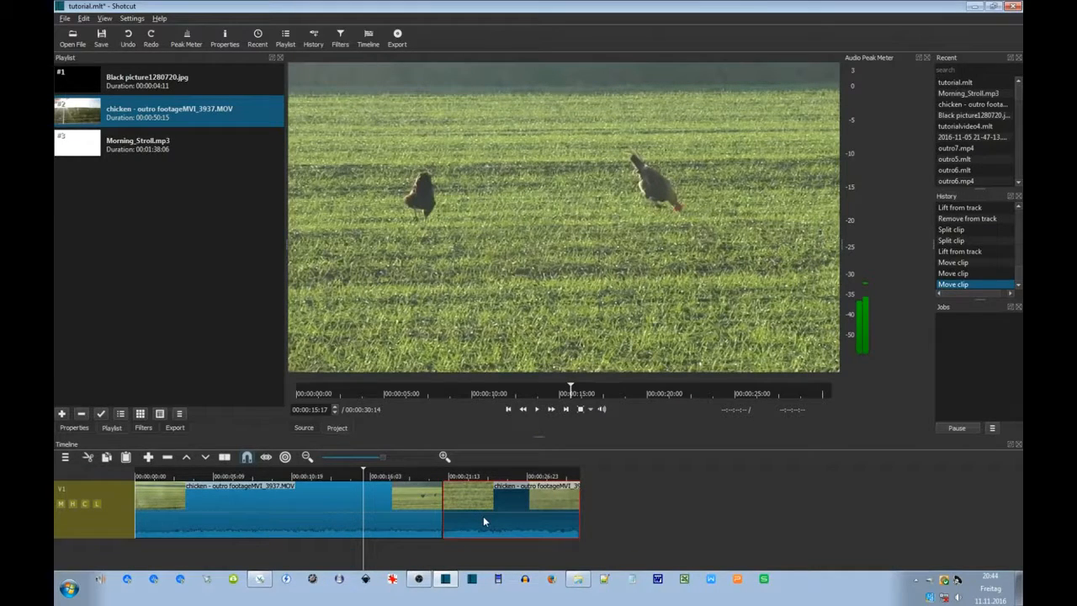
drag(479, 516, 462, 514)
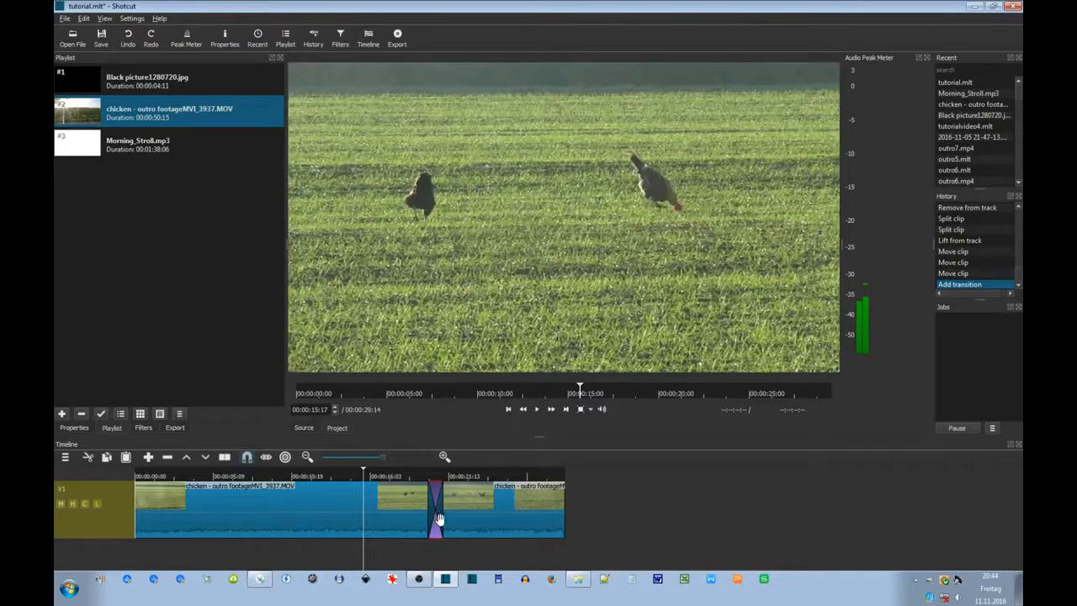
Play back the crossfade transition, then shift the following chicken clip slightly later.
click(403, 549)
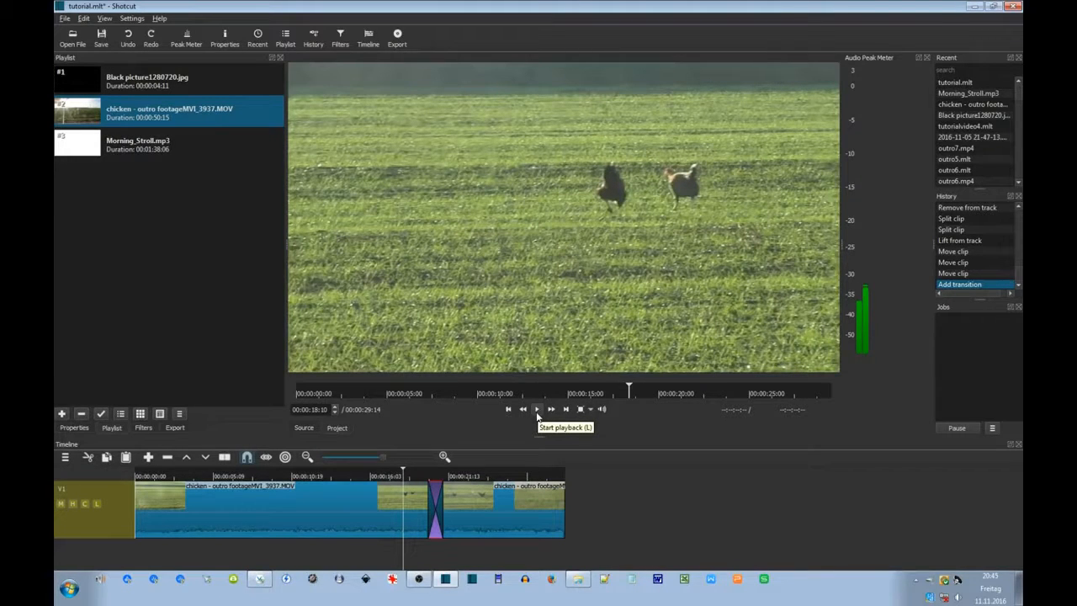
click(537, 412)
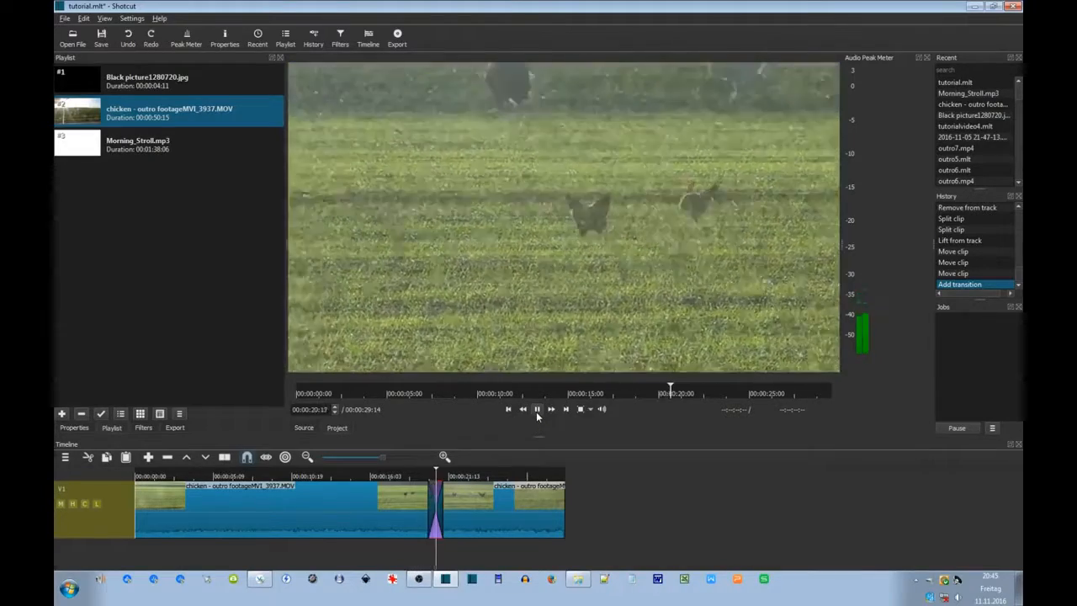
click(537, 410)
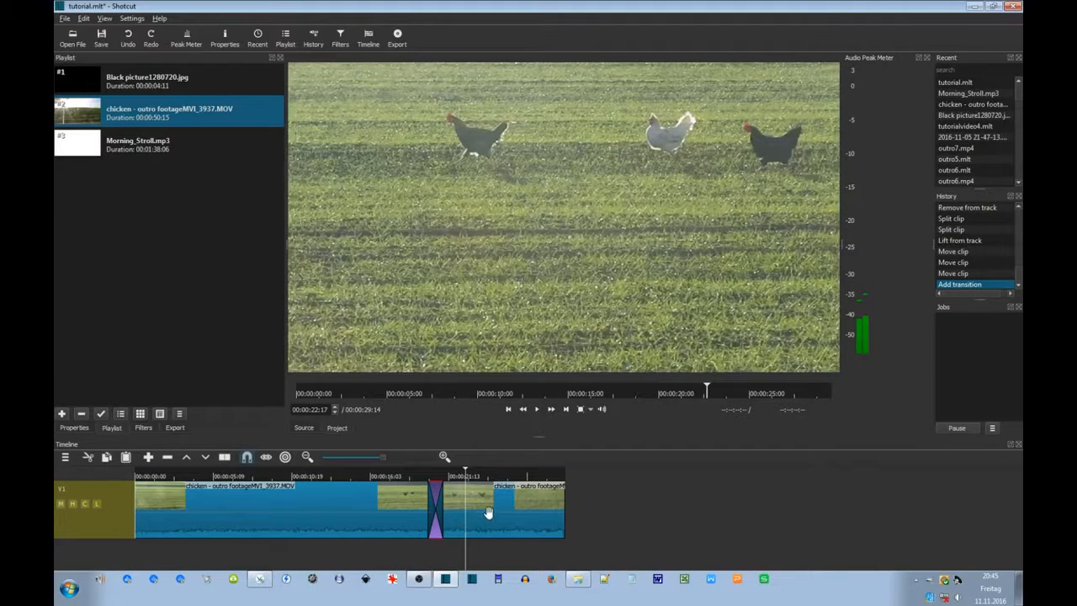
drag(485, 514, 533, 513)
drag(440, 510, 446, 508)
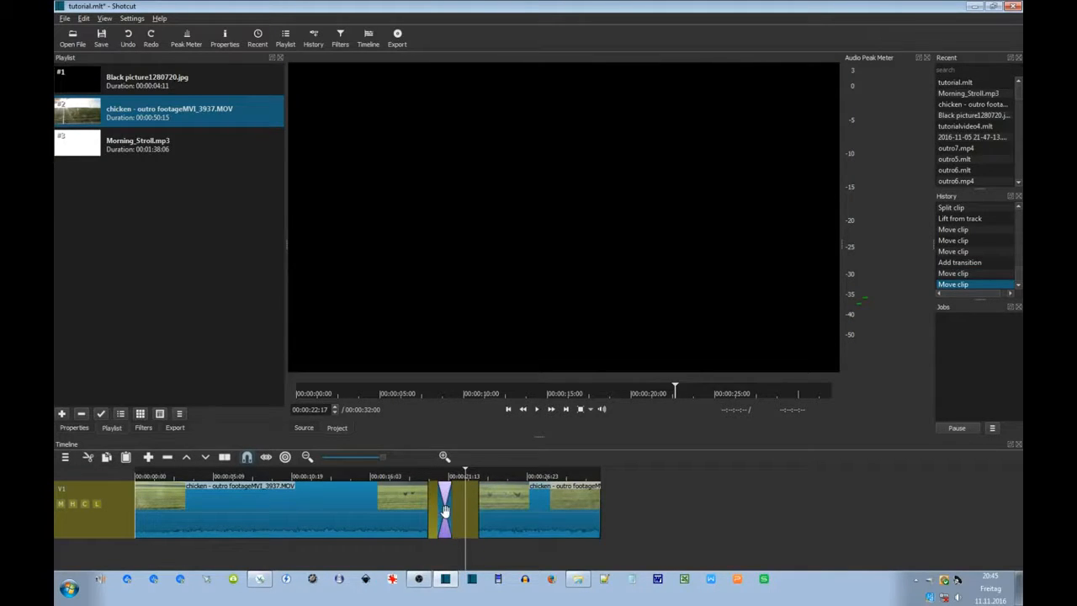
right_click(446, 515)
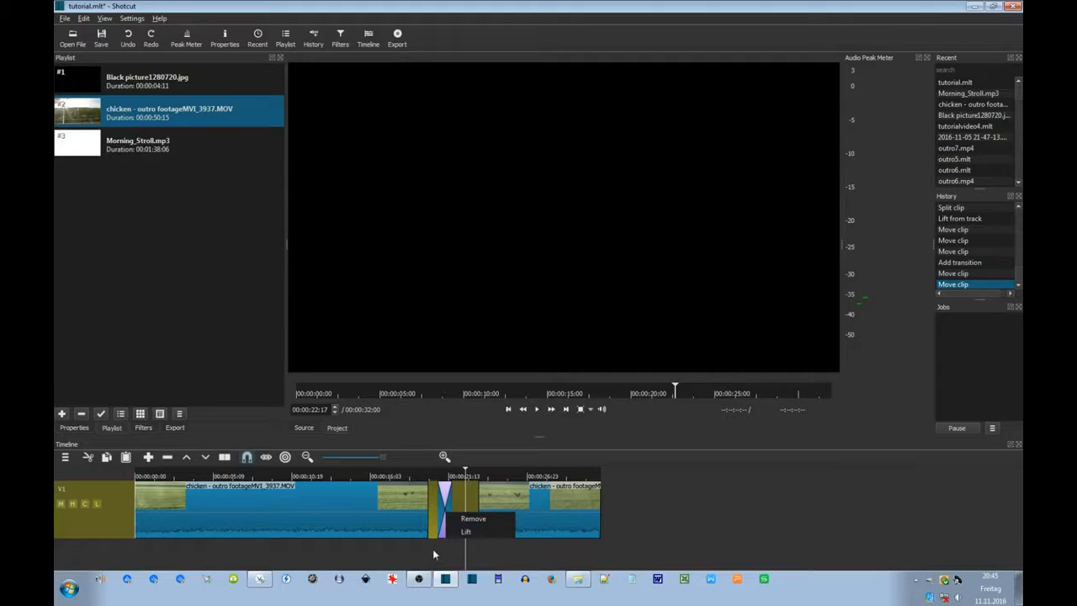
click(432, 548)
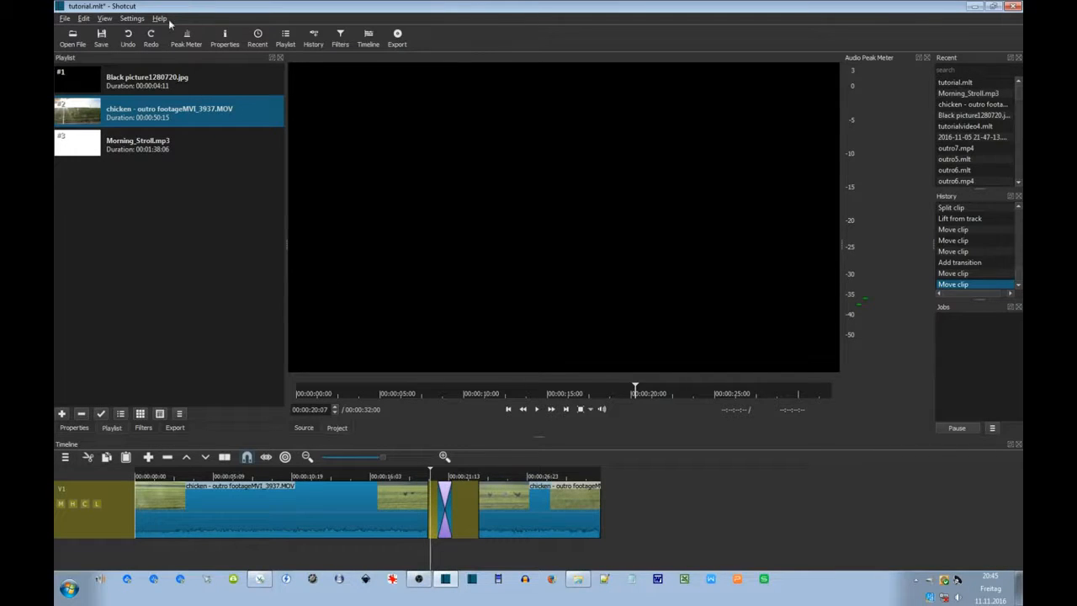
click(127, 42)
click(127, 42)
click(127, 42)
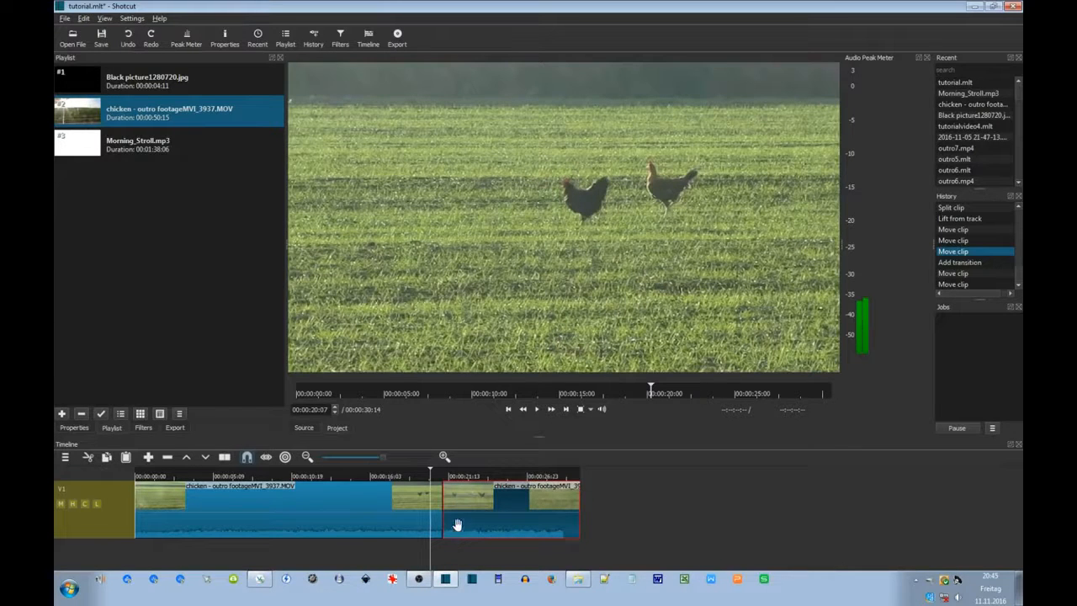
click(149, 39)
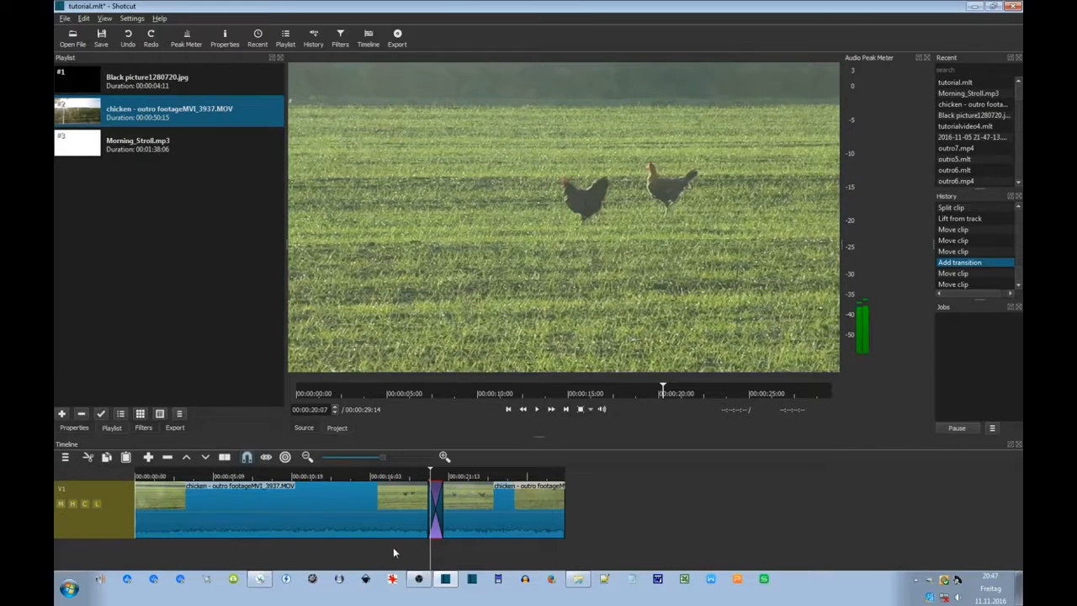
click(541, 410)
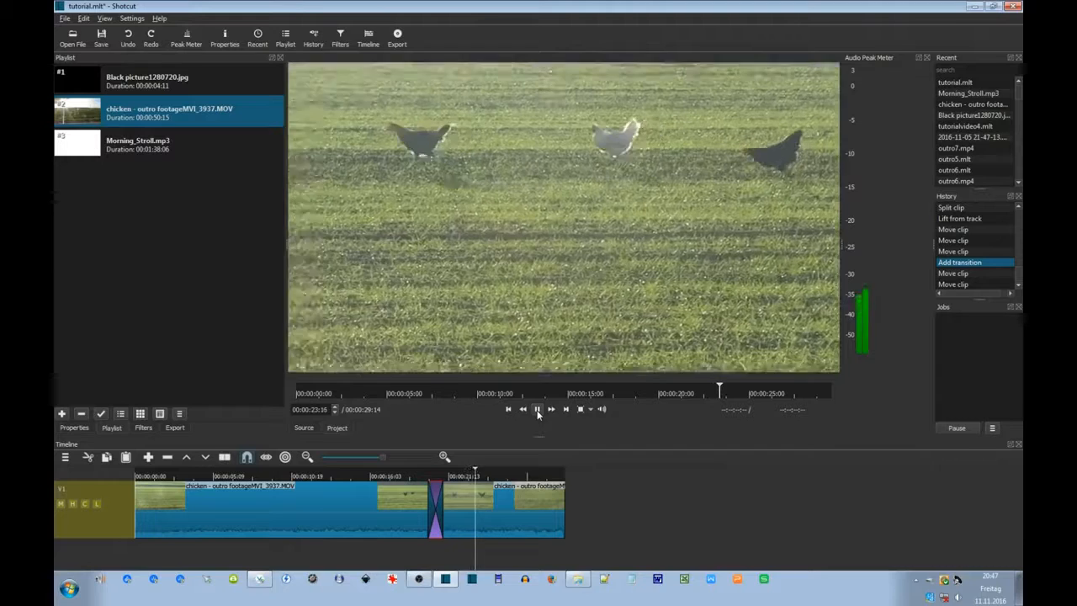
Mute the V1 track audio, preview from about 9 seconds, and select Morning_Stroll.mp3.
click(537, 410)
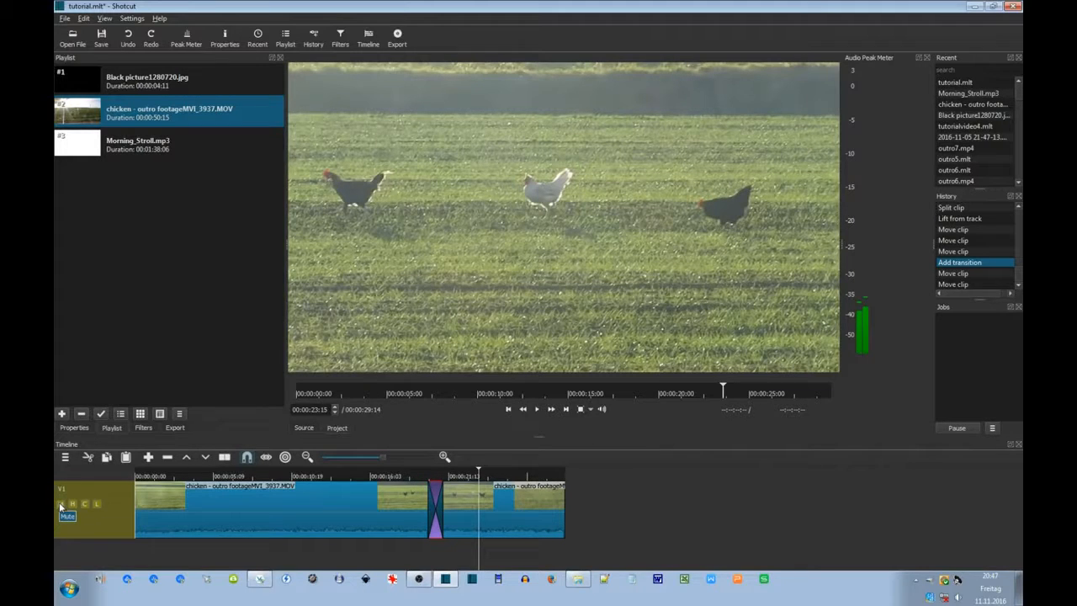
click(61, 504)
click(269, 555)
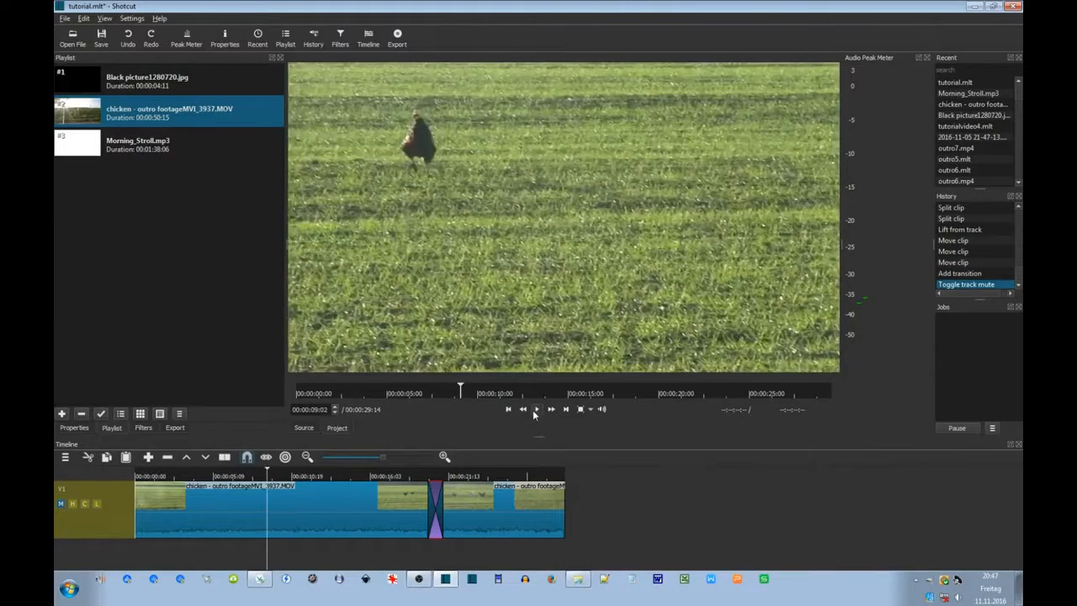
click(535, 408)
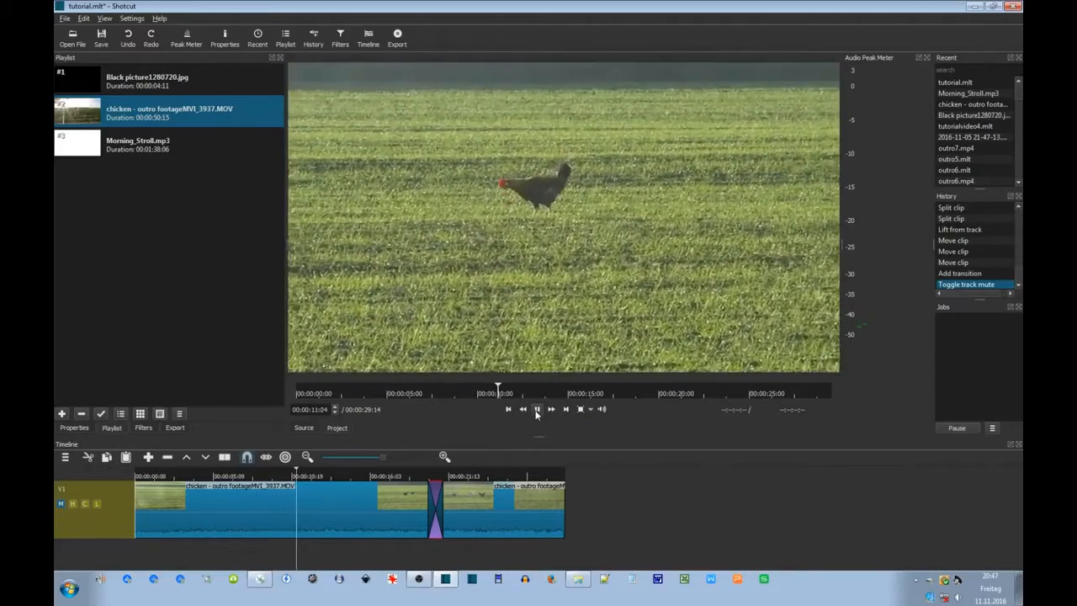
click(114, 147)
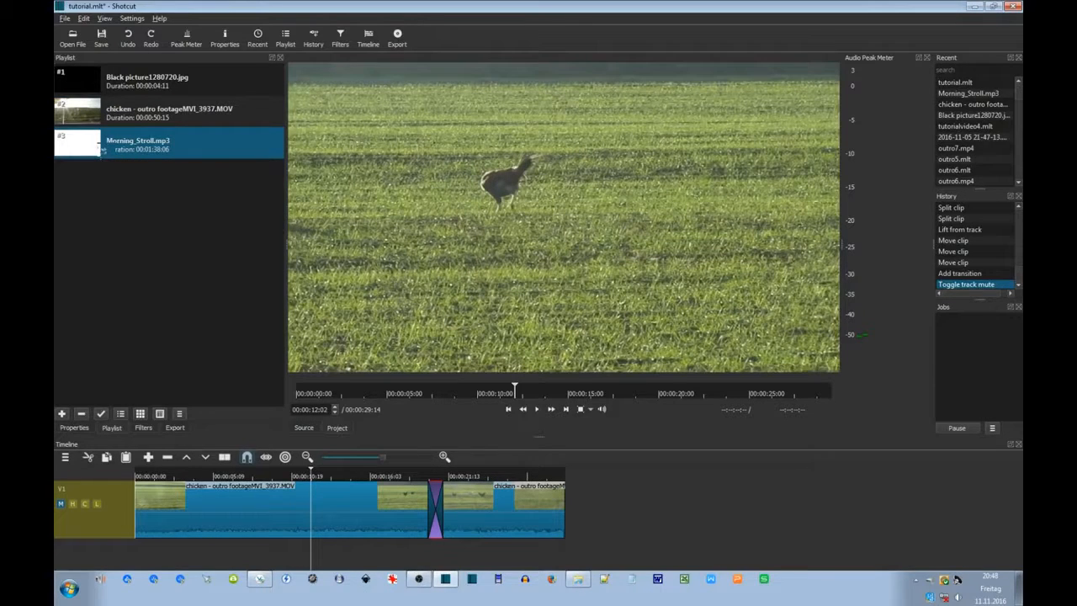
Add audio track A1 from the timeline menu and drop Morning_Stroll.mp3 onto it.
drag(101, 150, 122, 549)
drag(123, 550, 62, 138)
click(64, 457)
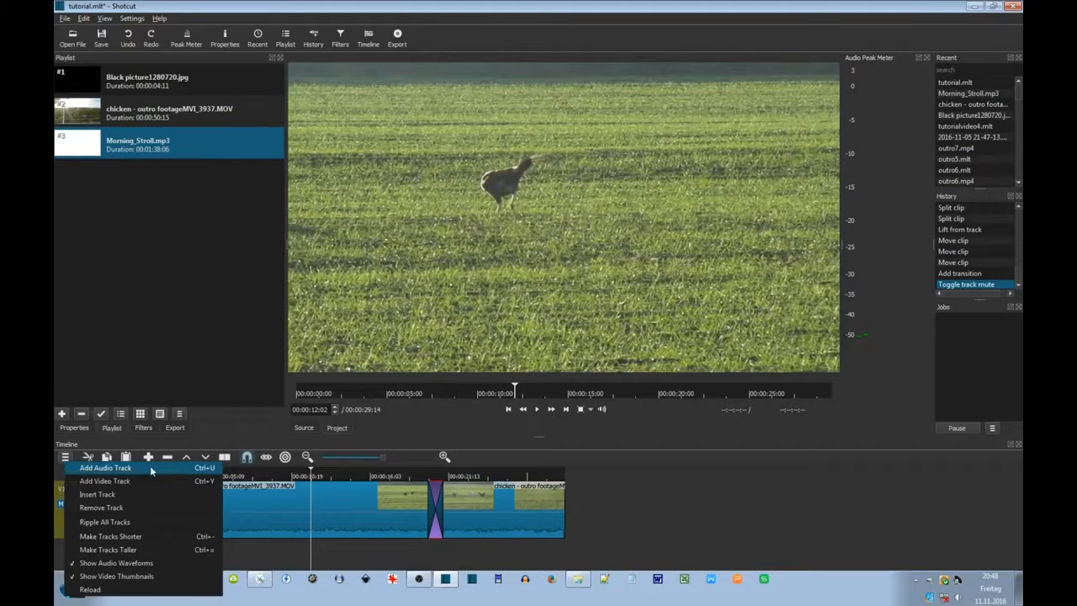
click(151, 467)
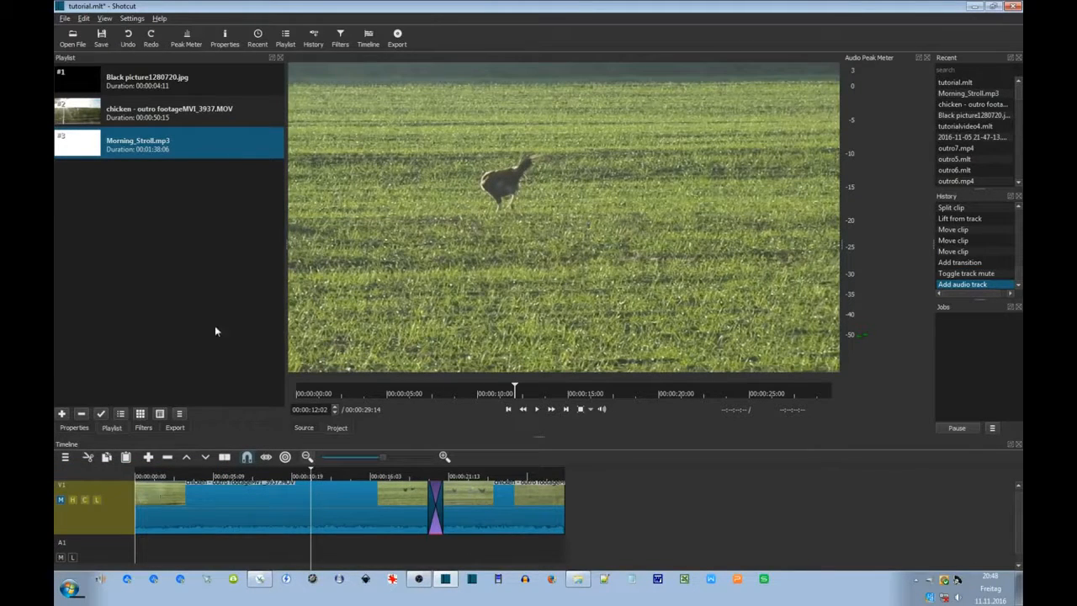
drag(84, 152, 202, 546)
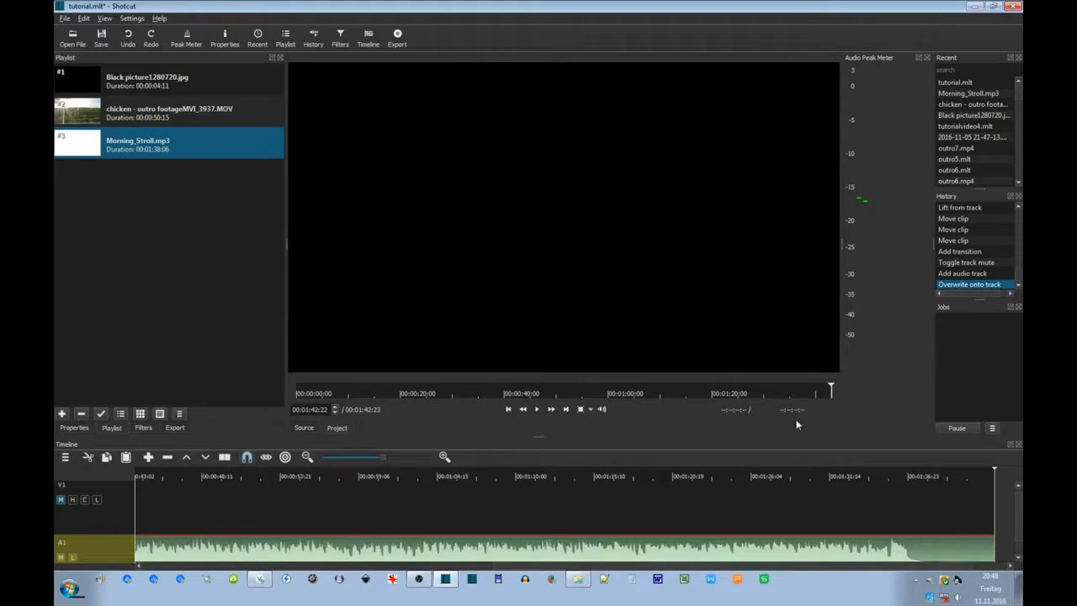
Align the Morning_Stroll.mp3 clip to start at 00:00:00:00 on track A1.
drag(827, 392, 518, 392)
drag(389, 410, 292, 397)
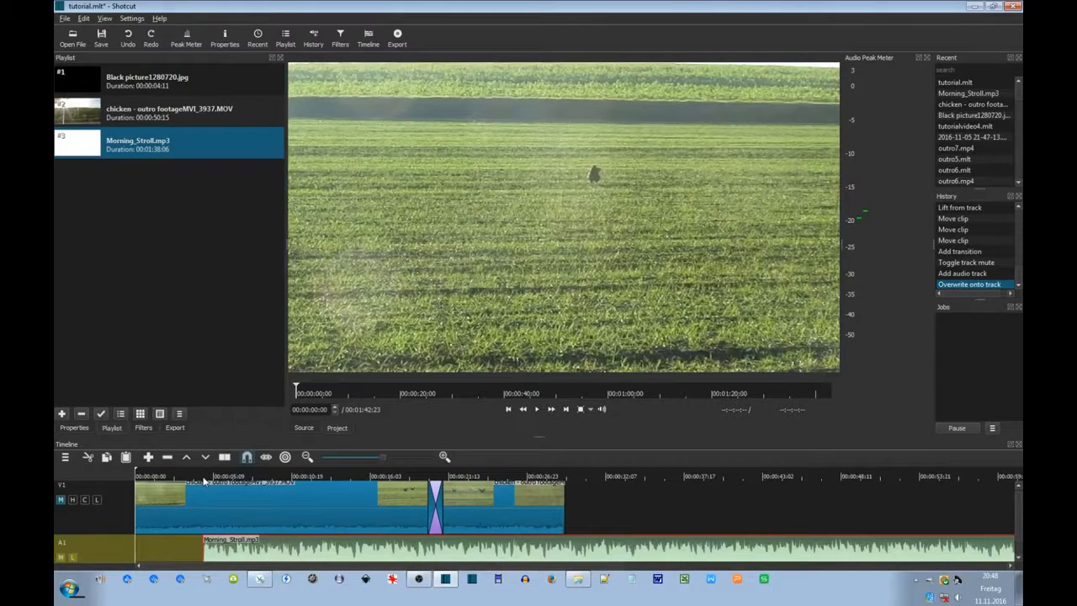
drag(229, 549, 164, 545)
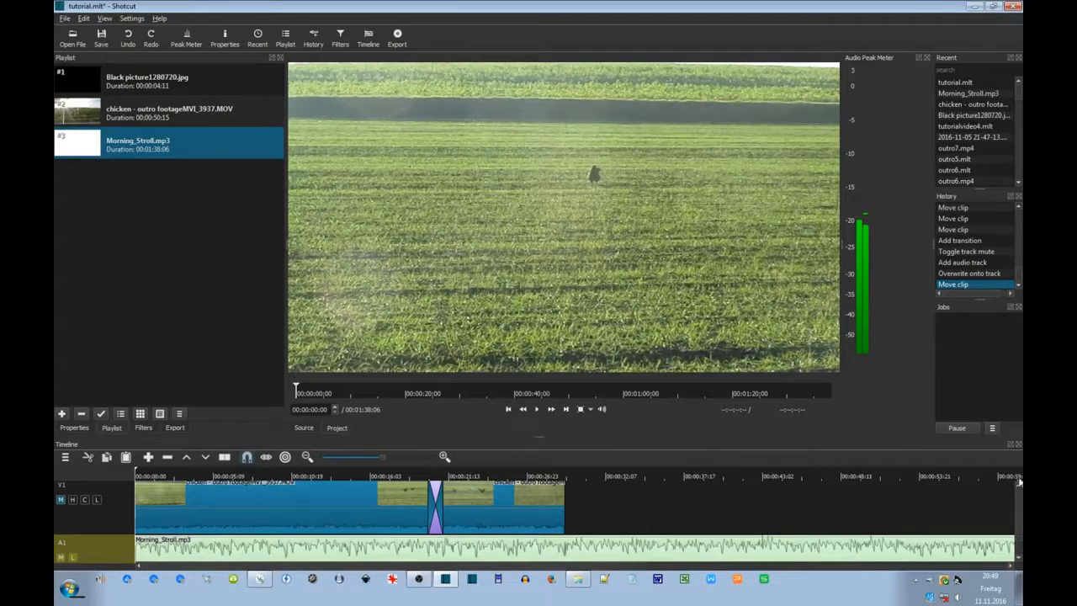
drag(1018, 507, 1019, 517)
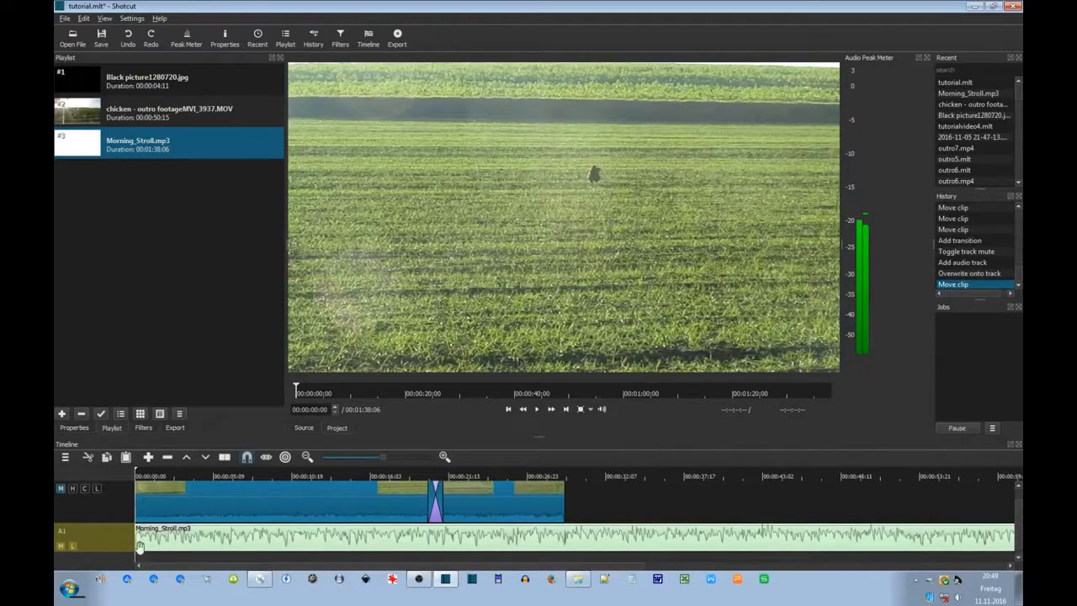
drag(309, 392, 266, 391)
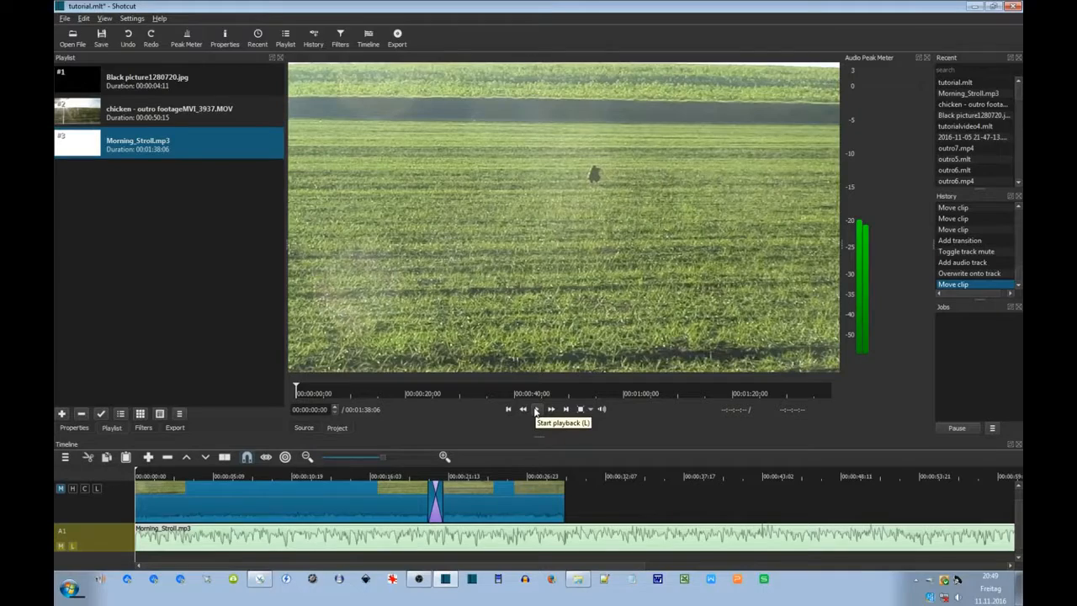
click(536, 410)
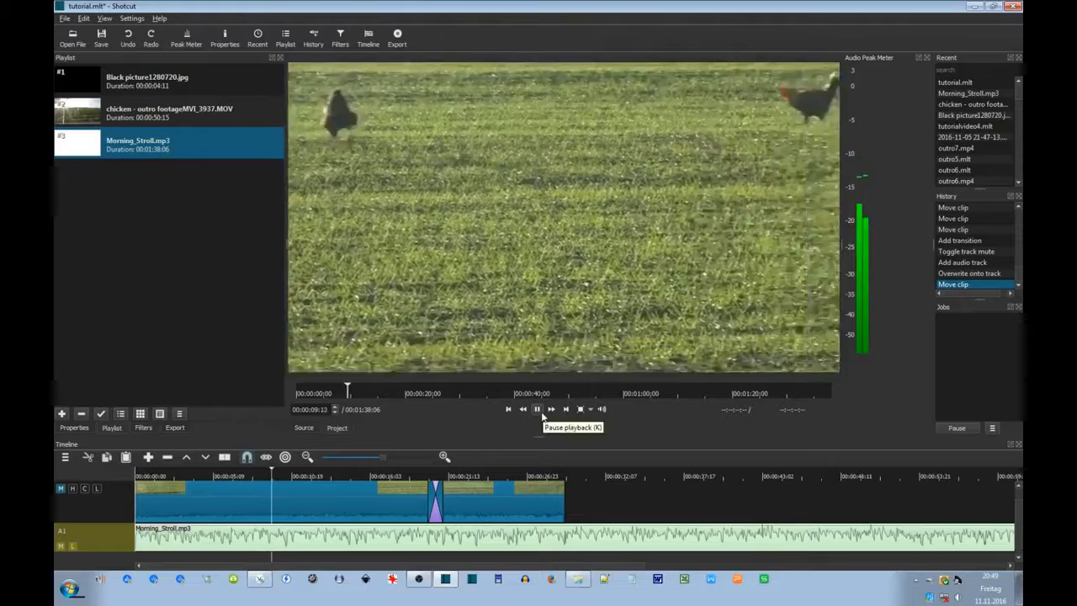
click(538, 410)
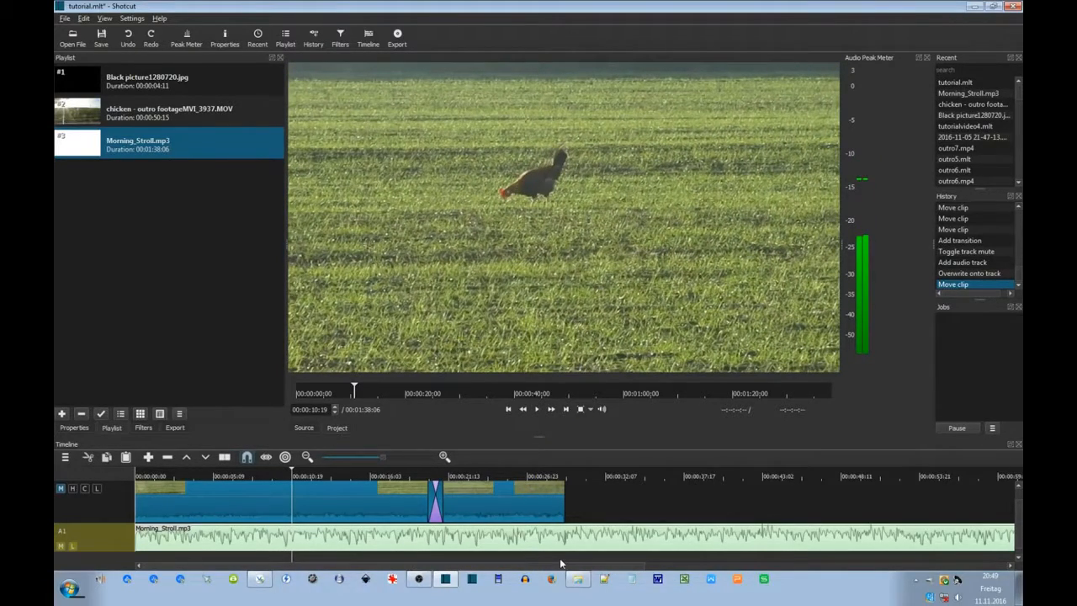
click(535, 545)
click(538, 410)
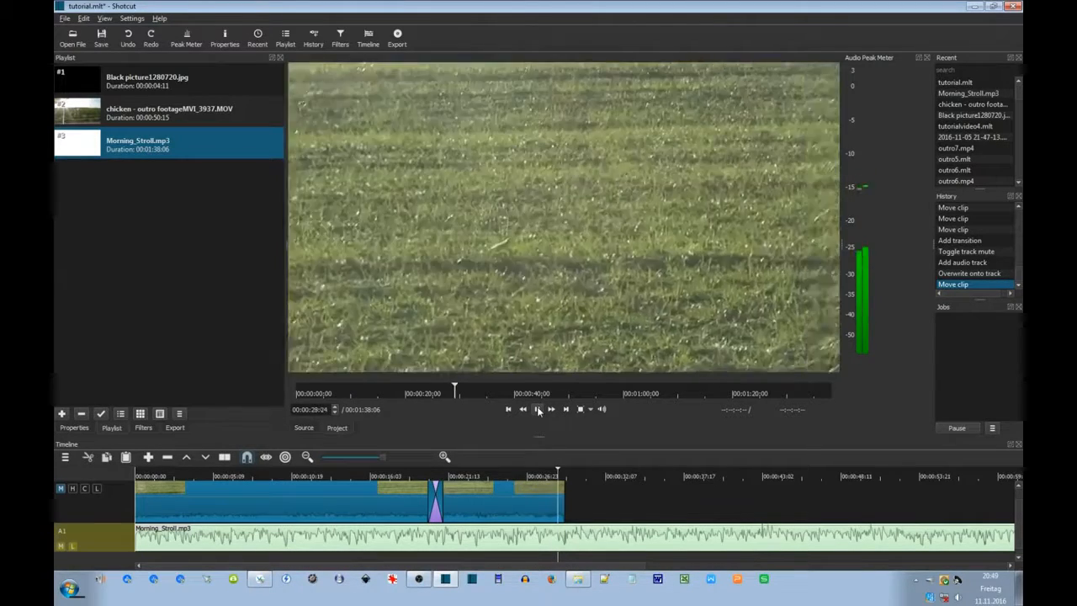
click(538, 410)
click(554, 512)
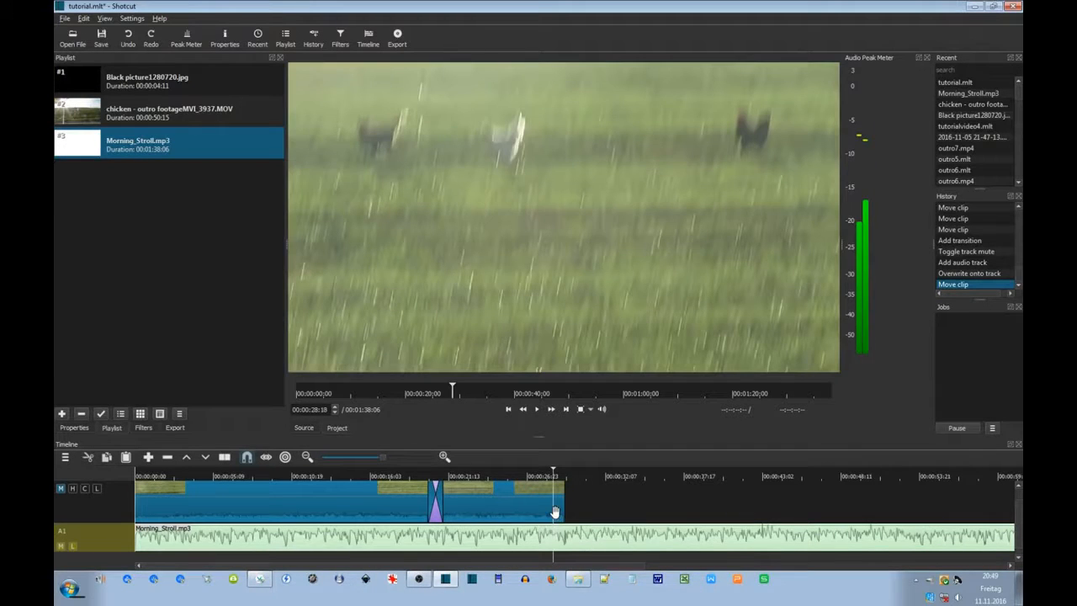
click(548, 556)
click(536, 409)
click(536, 409)
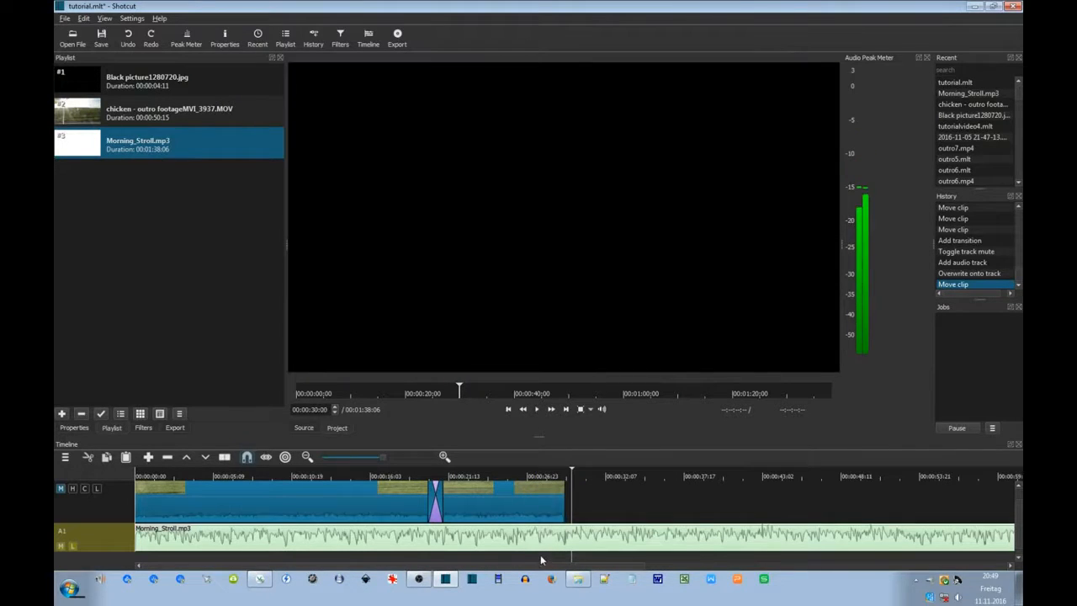
click(540, 557)
drag(540, 555, 548, 554)
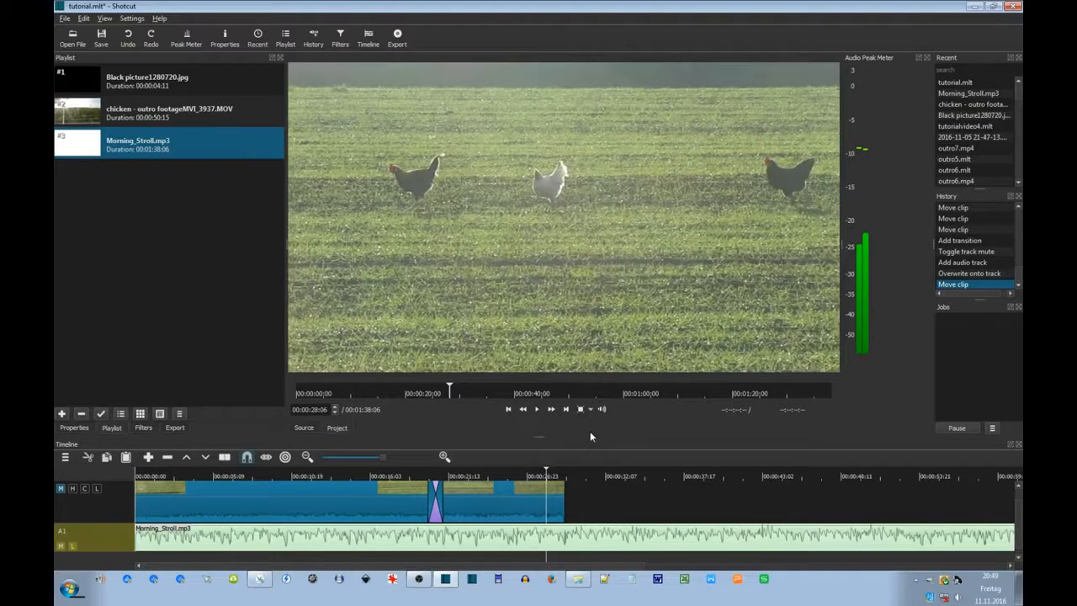
Split the last chicken clip at frame 00:00:28:13 and delete the short trailing piece.
key(Right)
key(Right)
key(Right)
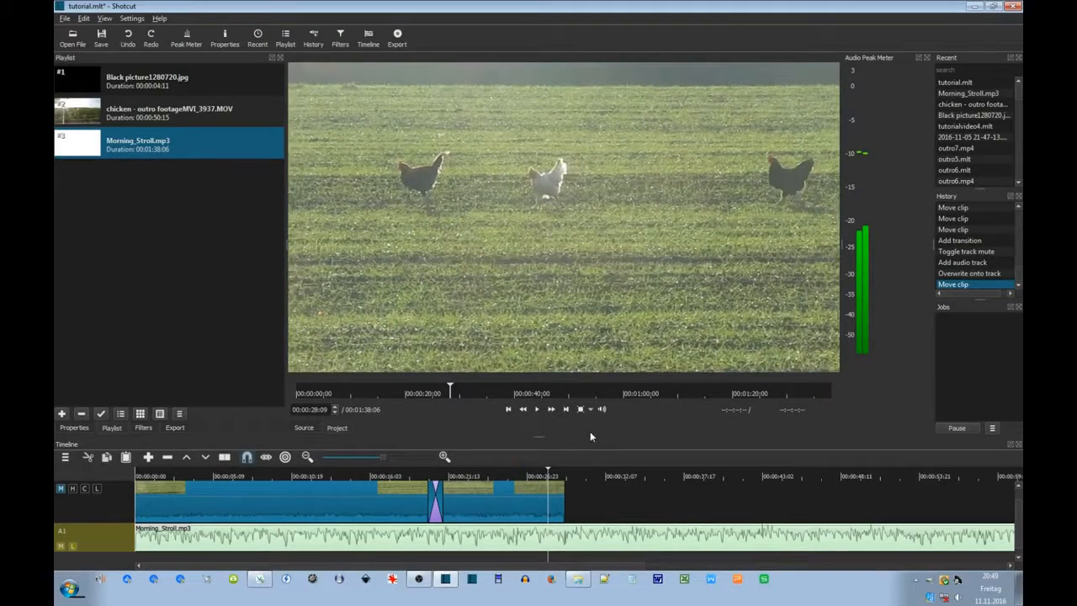
key(Right)
key(Right)
key(Right)
key(Right)
key(Right)
key(Right)
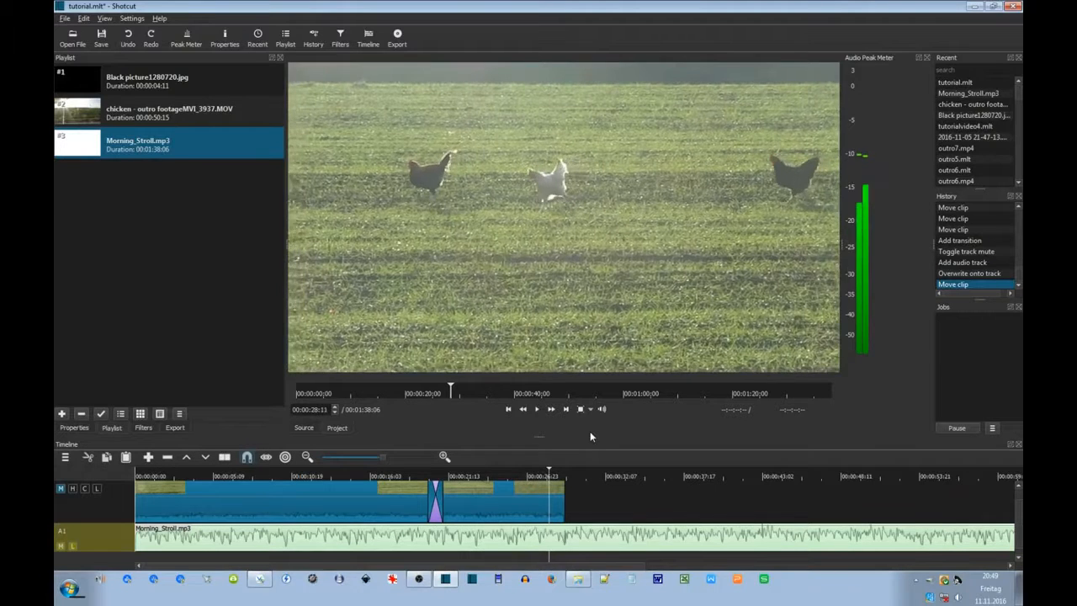
key(Right)
key(Right)
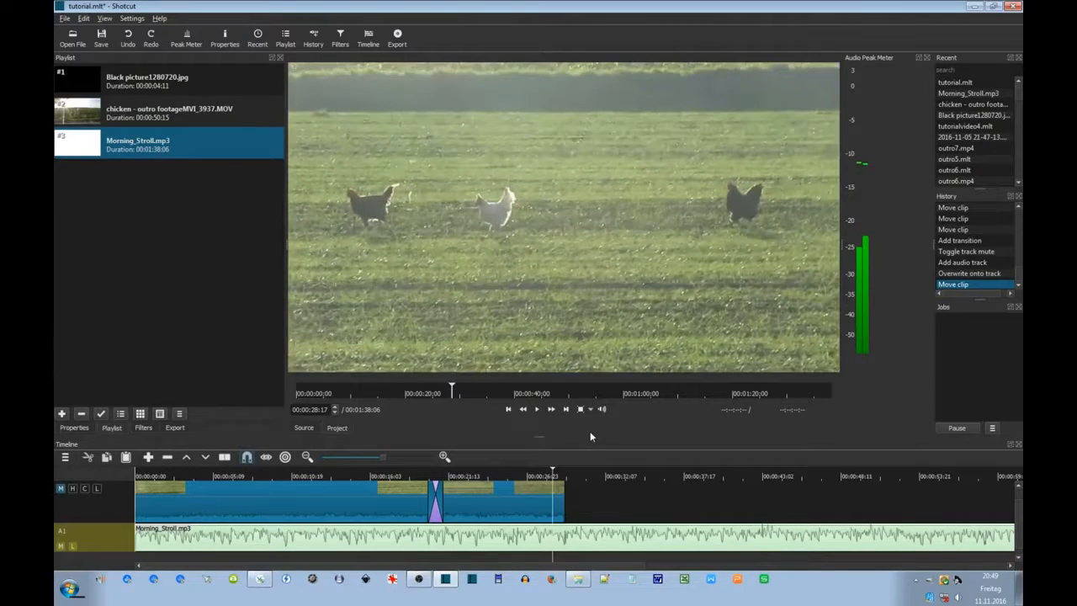
key(Left)
key(Left)
key(Left)
key(Left)
key(Left)
key(Right)
key(Right)
key(Right)
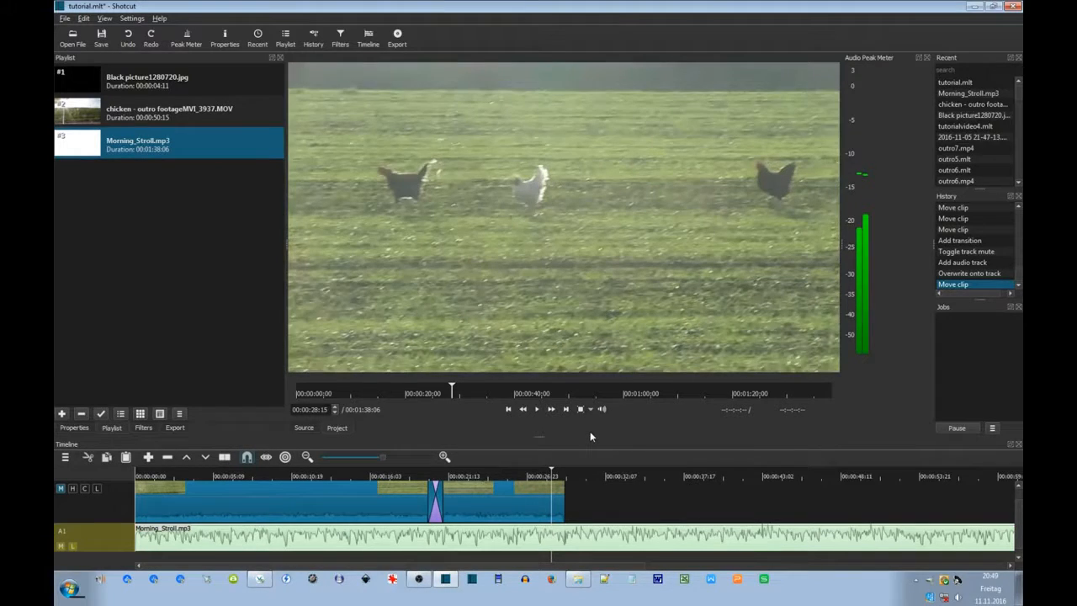
key(Left)
key(Left)
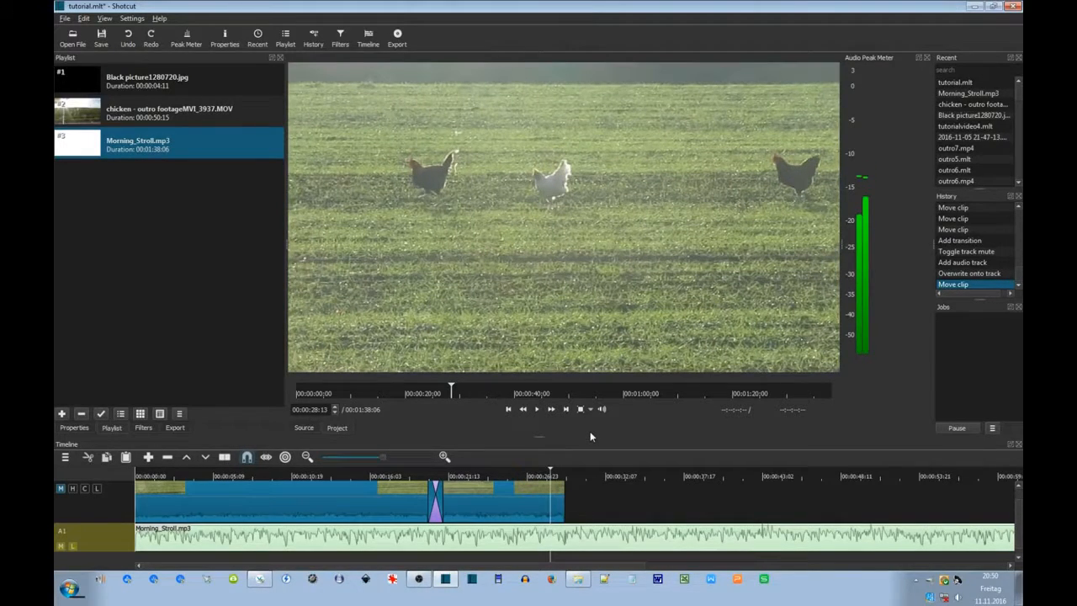
click(561, 502)
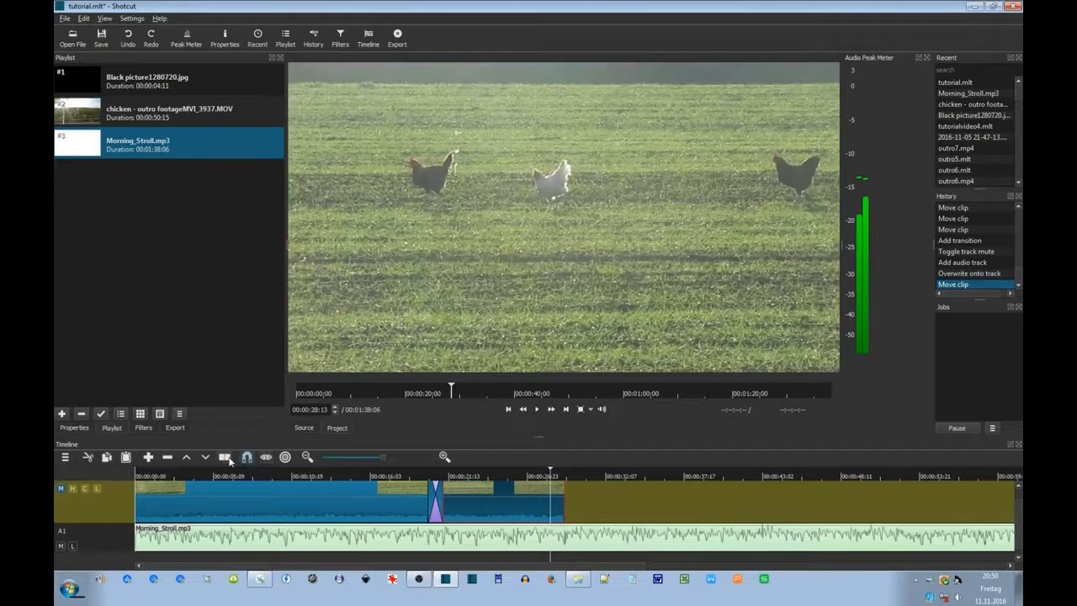
key(s)
click(558, 505)
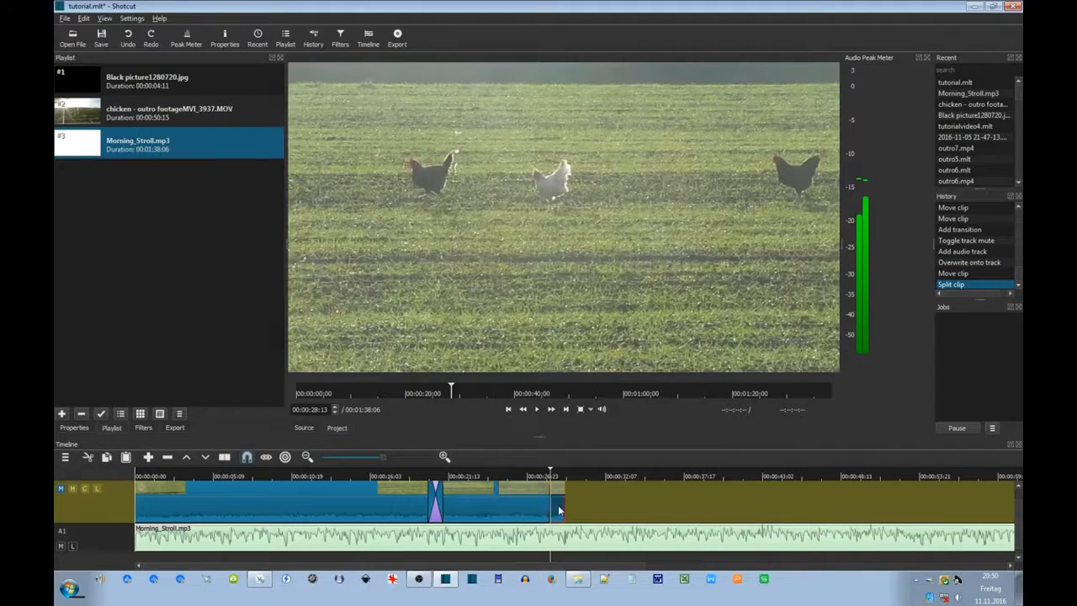
key(Delete)
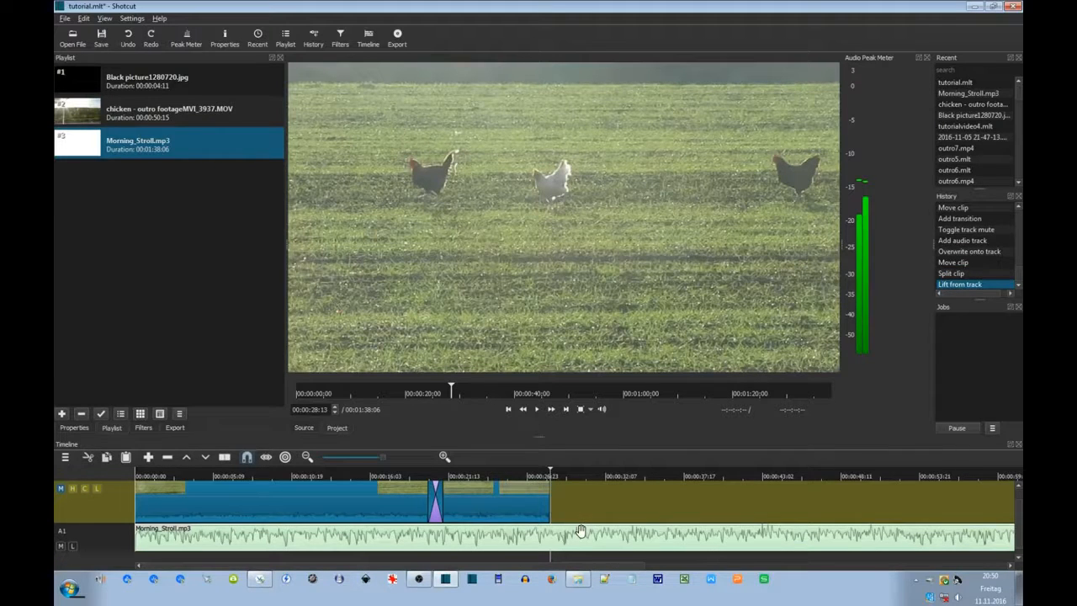
Preview the new ending starting from 00:00:25:00.
drag(526, 556, 499, 553)
click(537, 410)
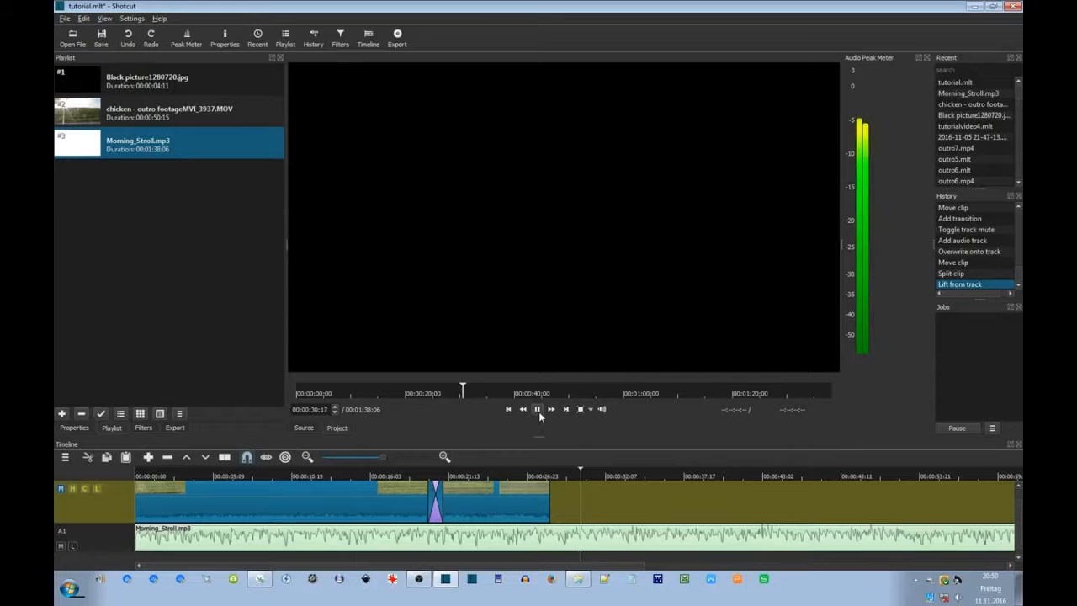
click(538, 411)
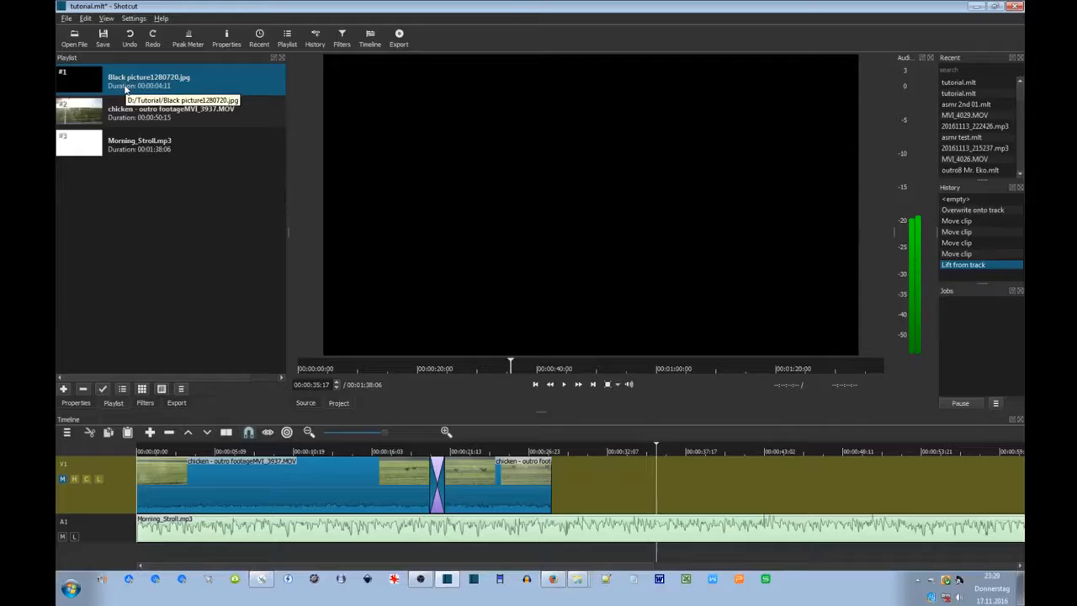
Drop Black picture1280720.jpg onto V1 just after the chicken clips.
drag(125, 87, 603, 503)
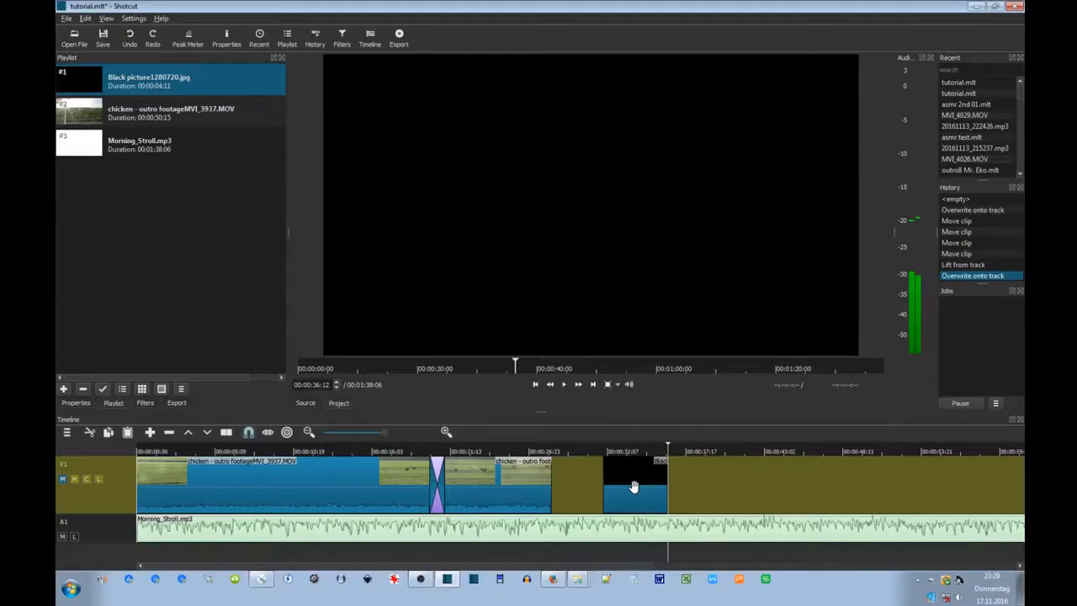
Slide the black picture clip left so it butts against the last chicken clip.
drag(643, 488, 672, 480)
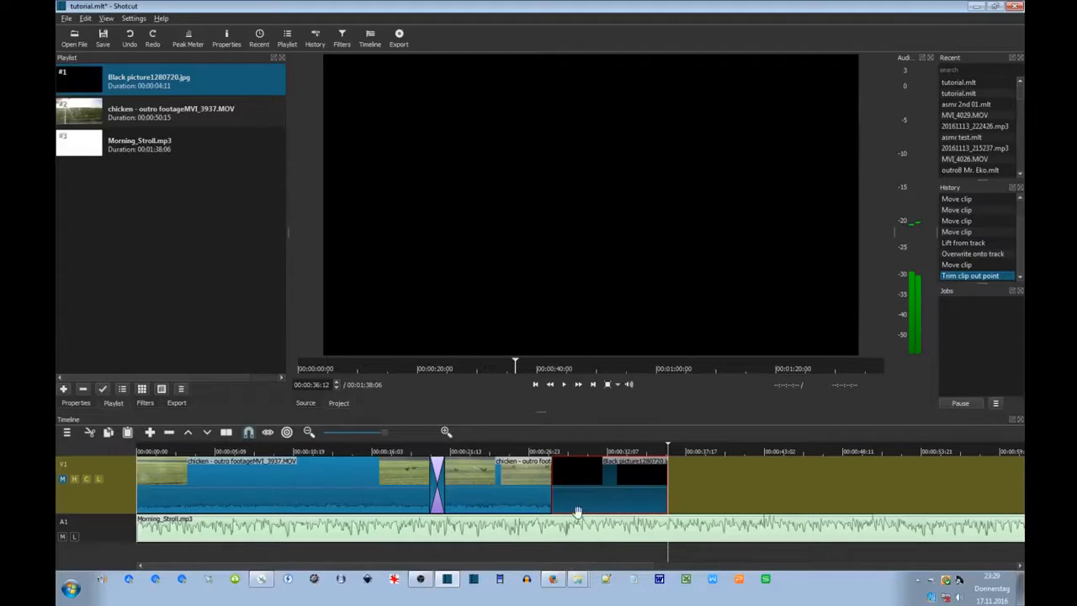
Browse the black clip's filter chooser and star the Mute audio filter as a favourite.
click(145, 404)
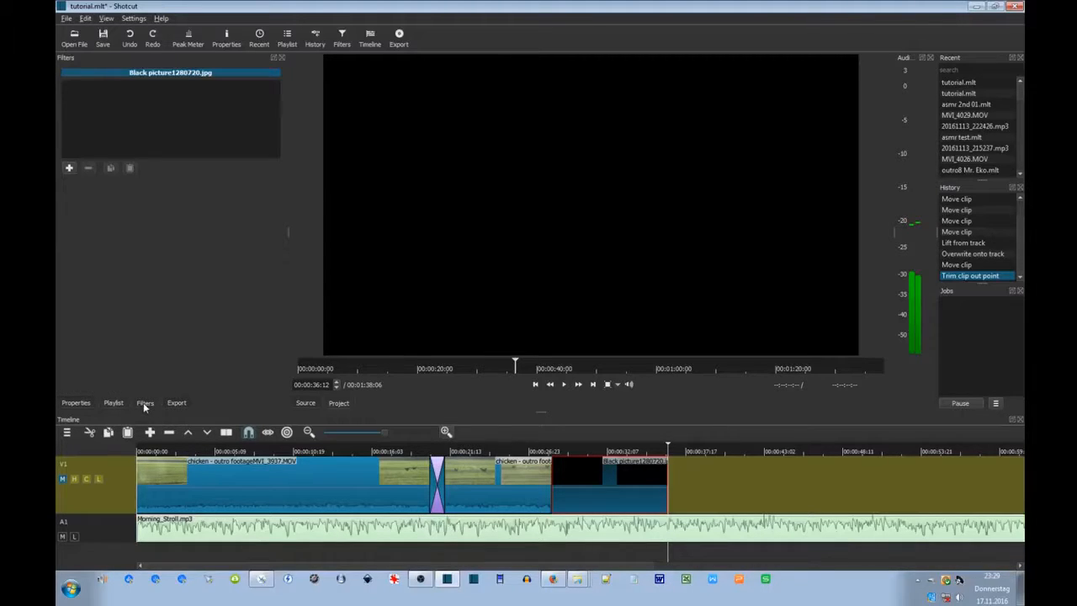
click(71, 169)
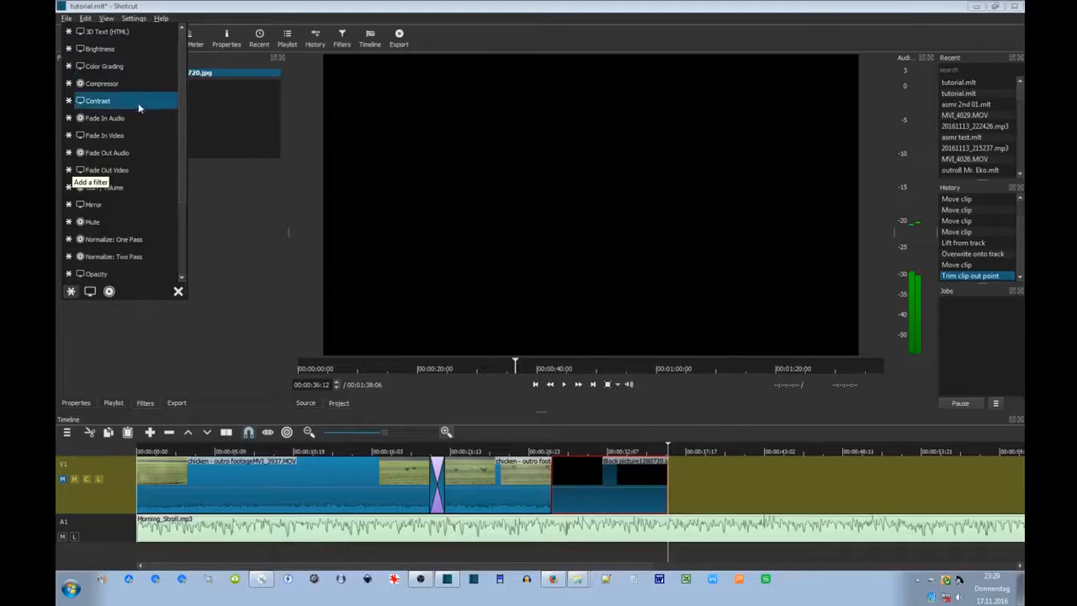
click(92, 292)
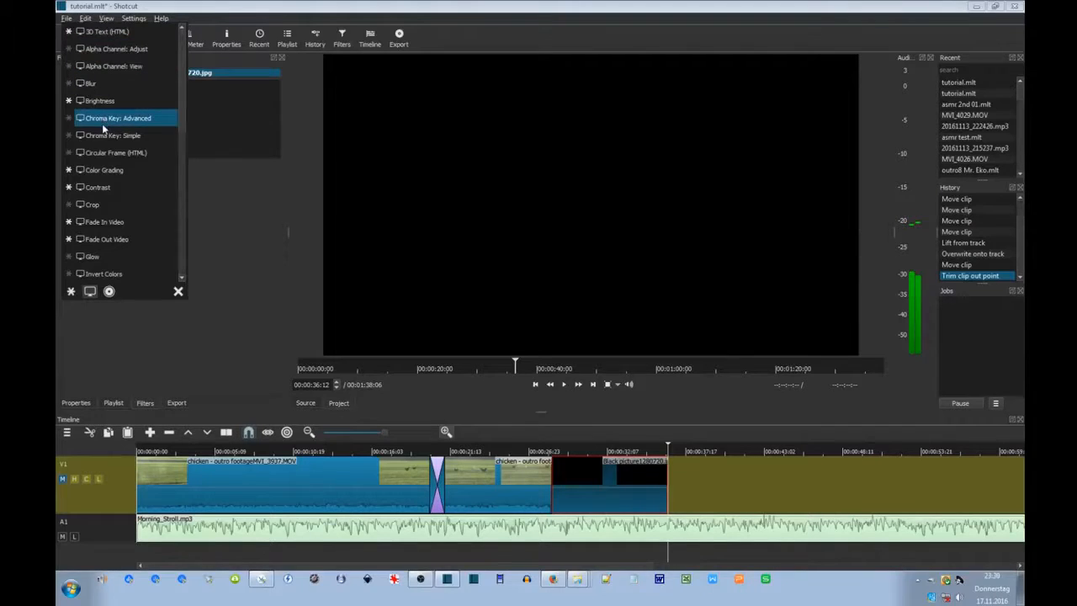
click(109, 305)
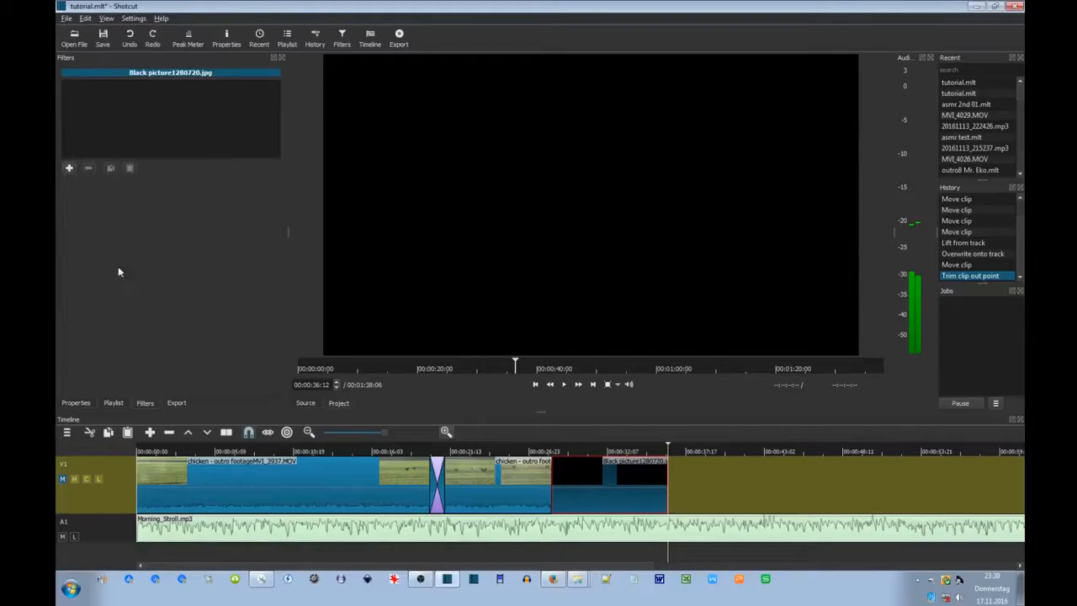
click(69, 167)
click(108, 291)
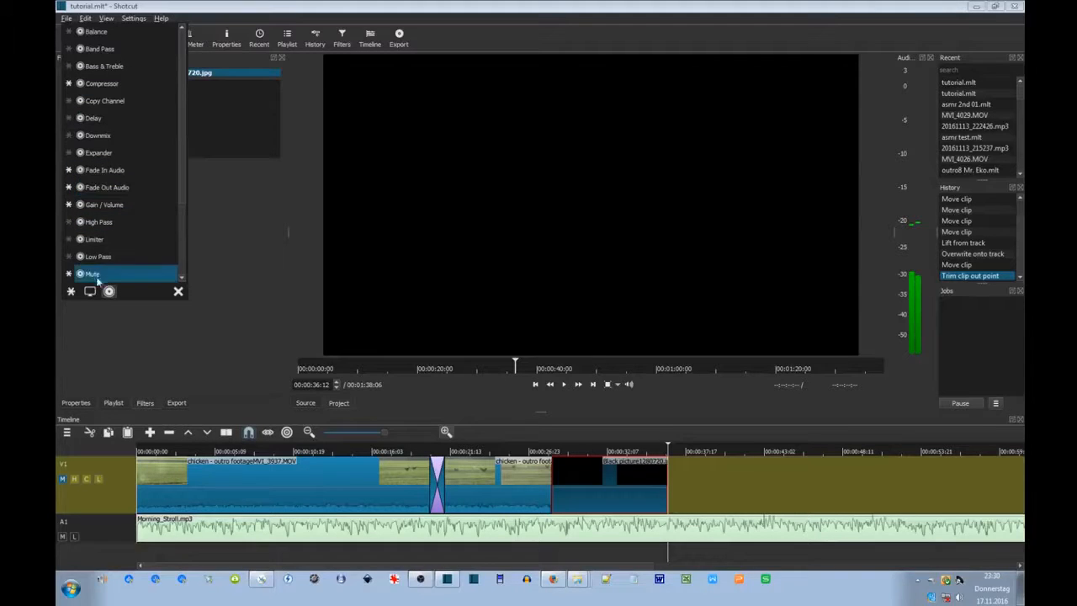
click(69, 274)
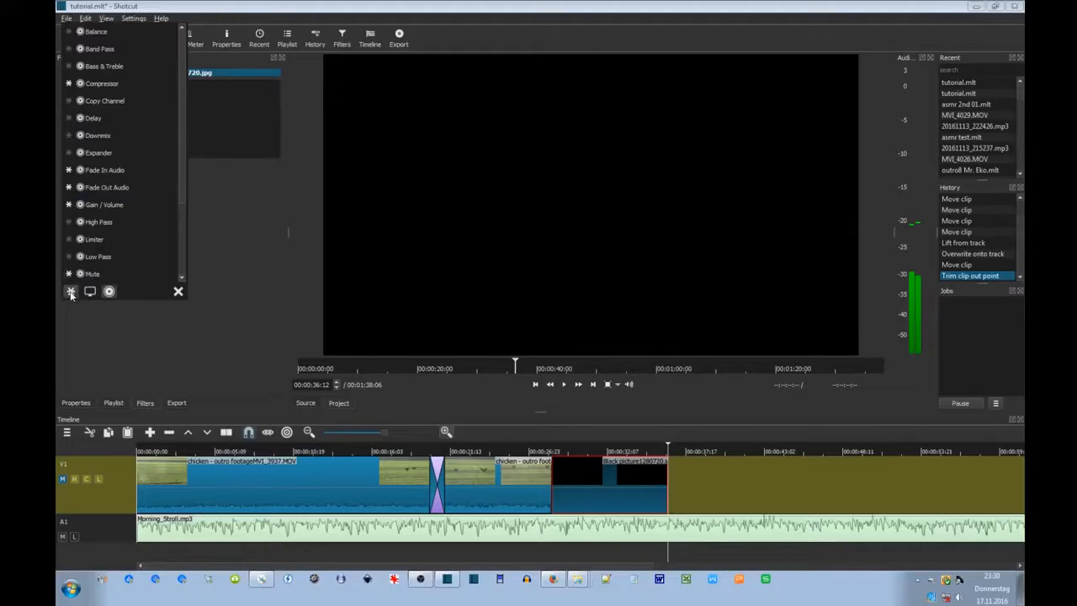
Add the Text filter to the black picture clip from the favourites list.
click(71, 291)
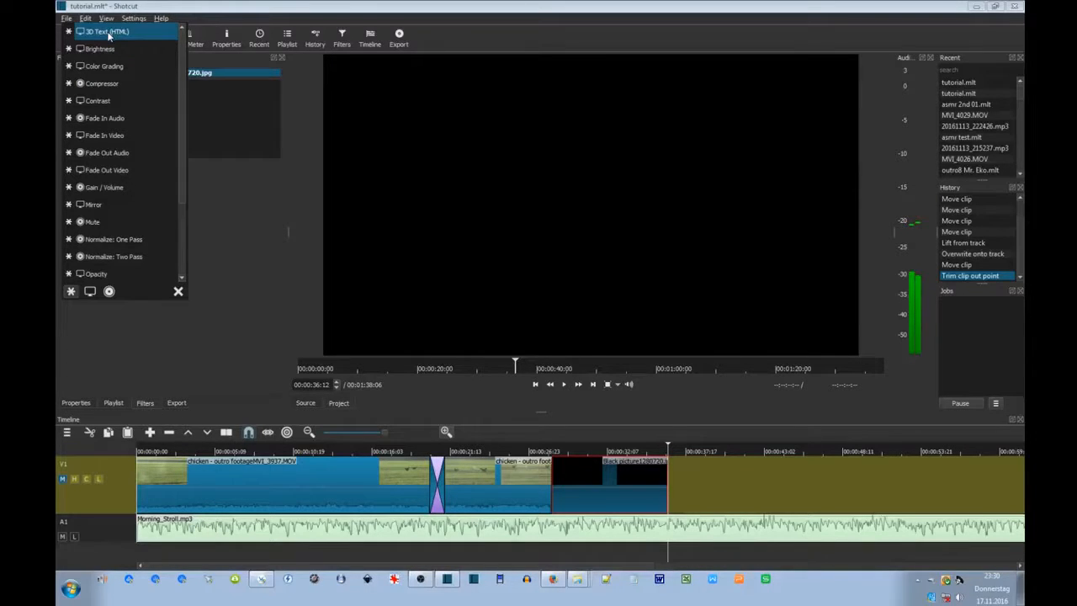
scroll(93, 172, down, 2)
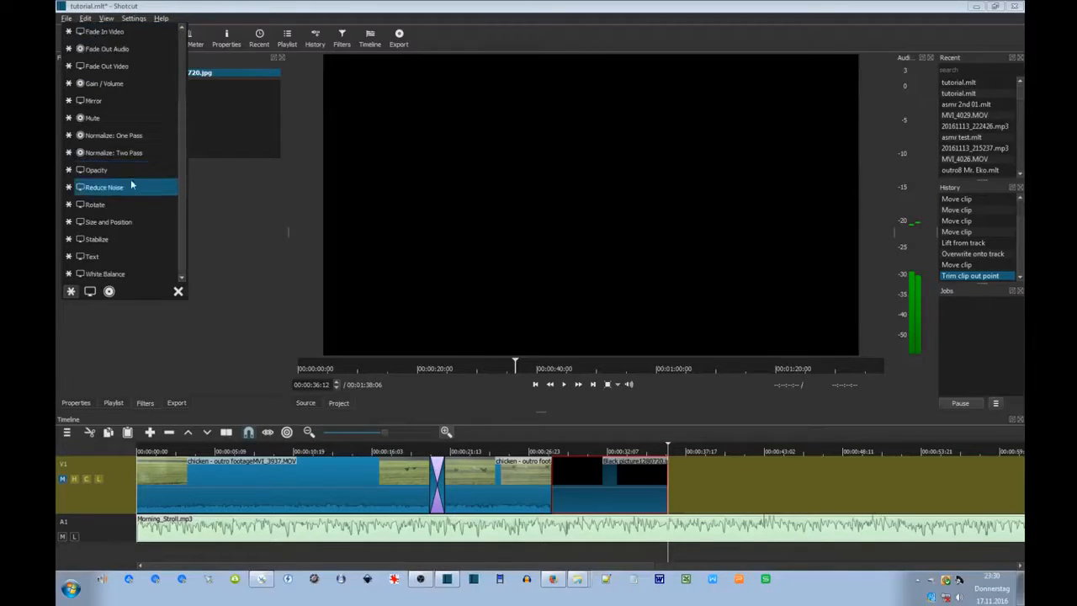
click(91, 256)
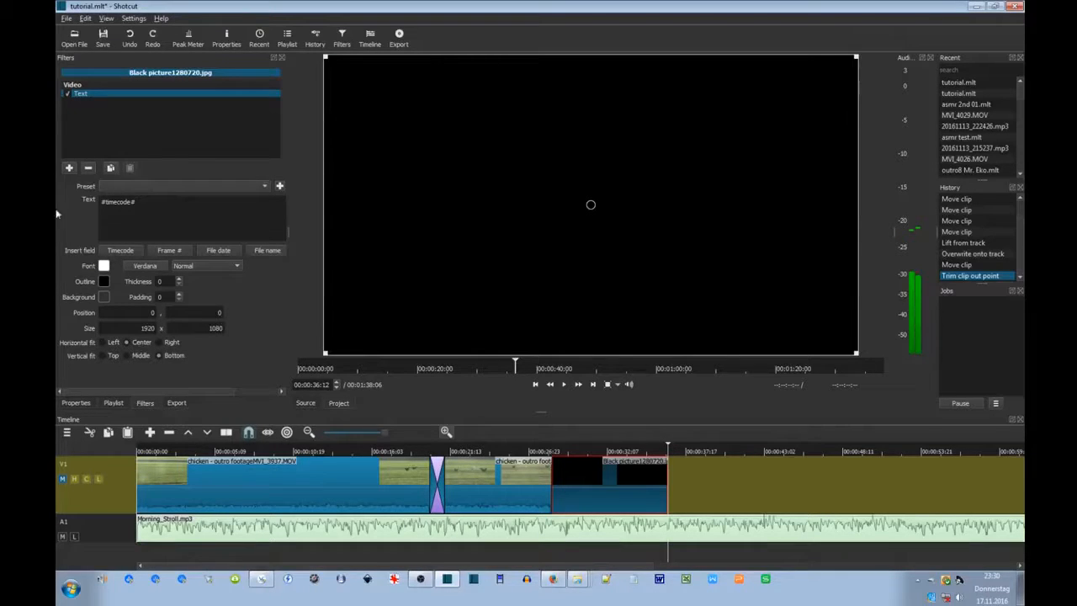
At 00:00:29:22, fill the Text filter with timecode, frame number, file date and file name fields.
click(628, 556)
drag(628, 556, 559, 560)
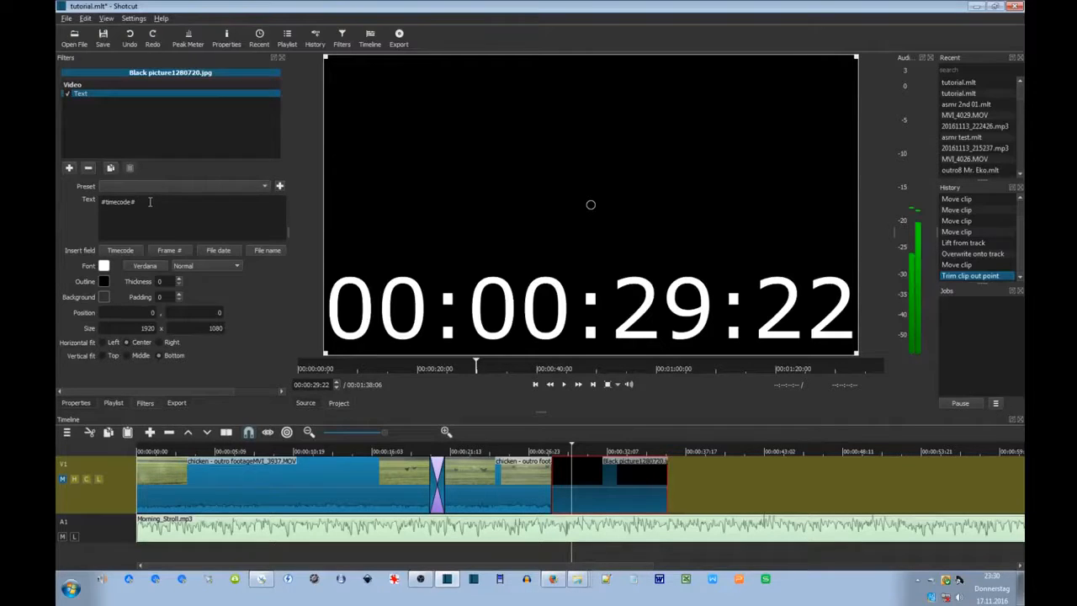
drag(146, 201, 86, 204)
key(Delete)
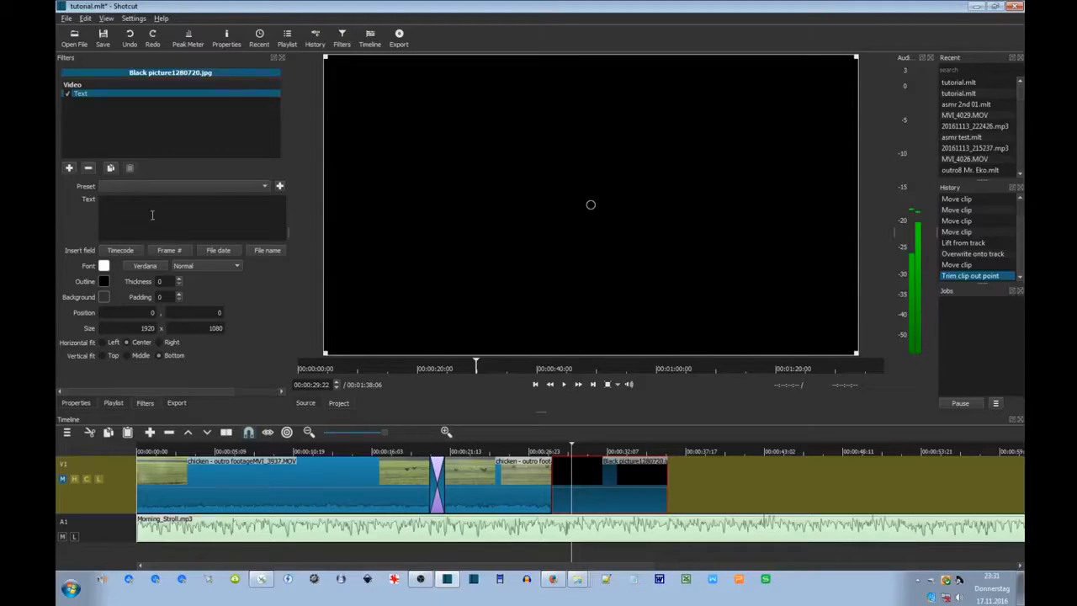
click(124, 255)
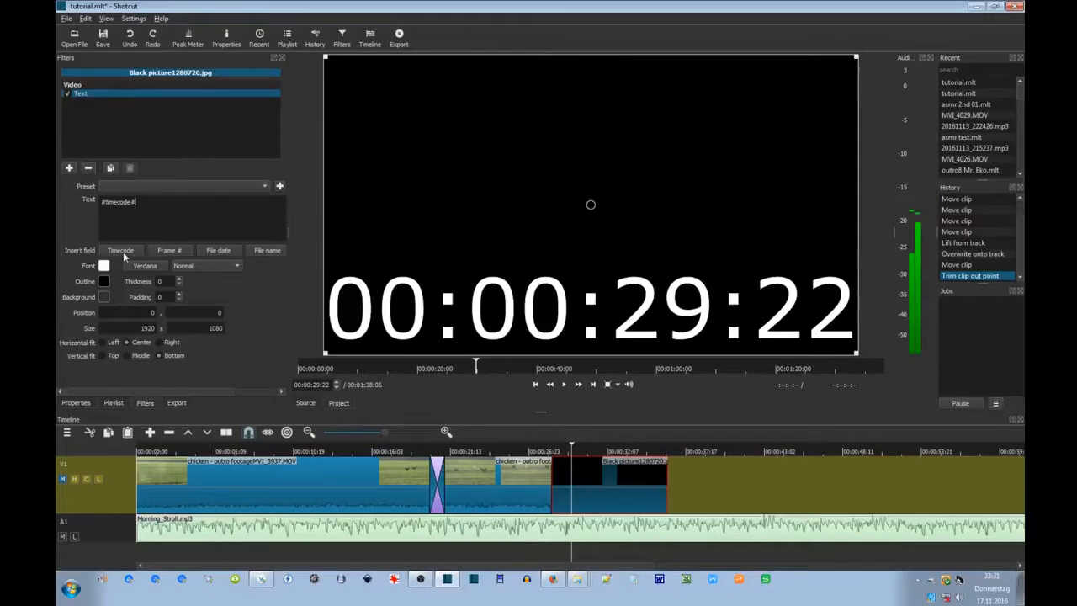
click(174, 254)
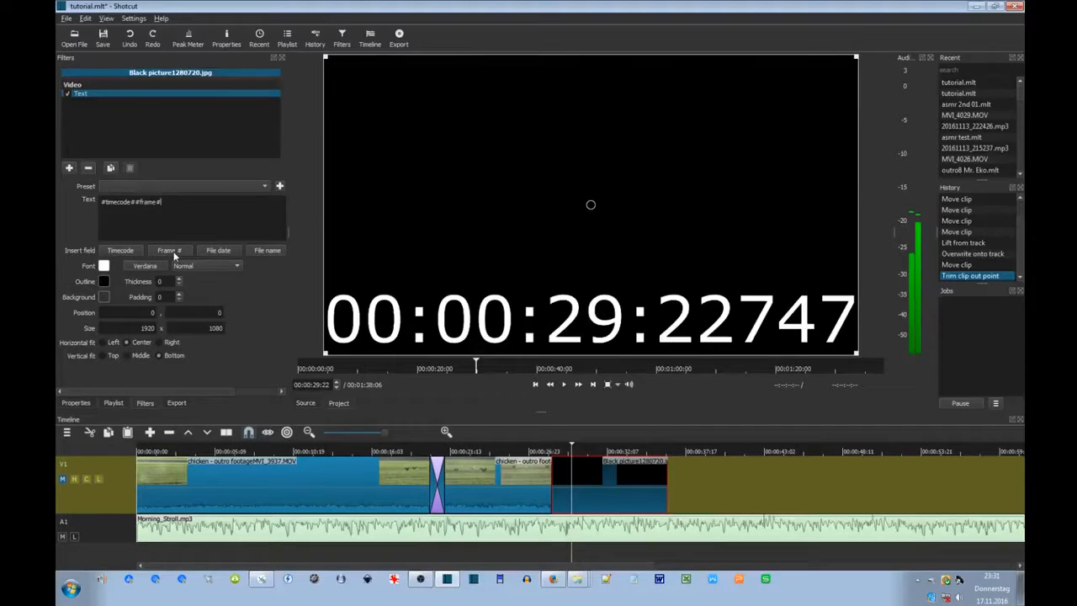
click(220, 253)
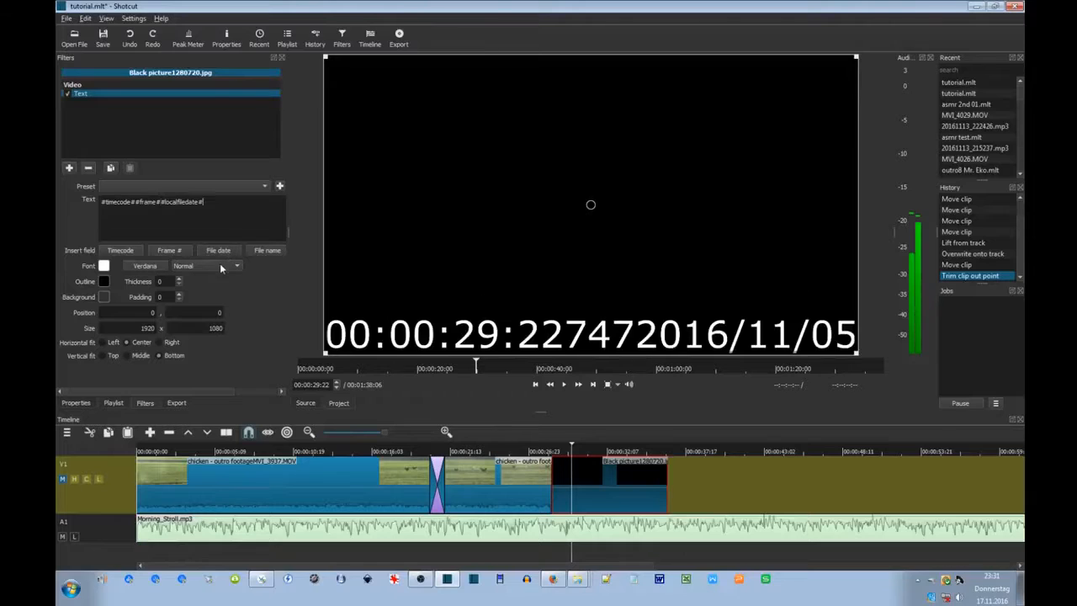
click(269, 251)
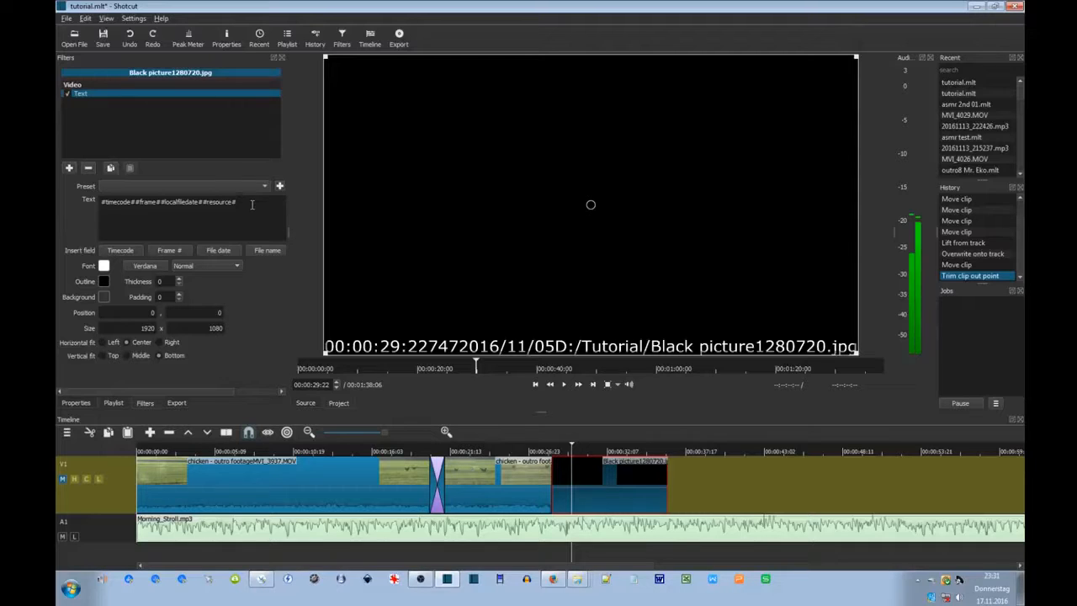
drag(247, 203, 97, 202)
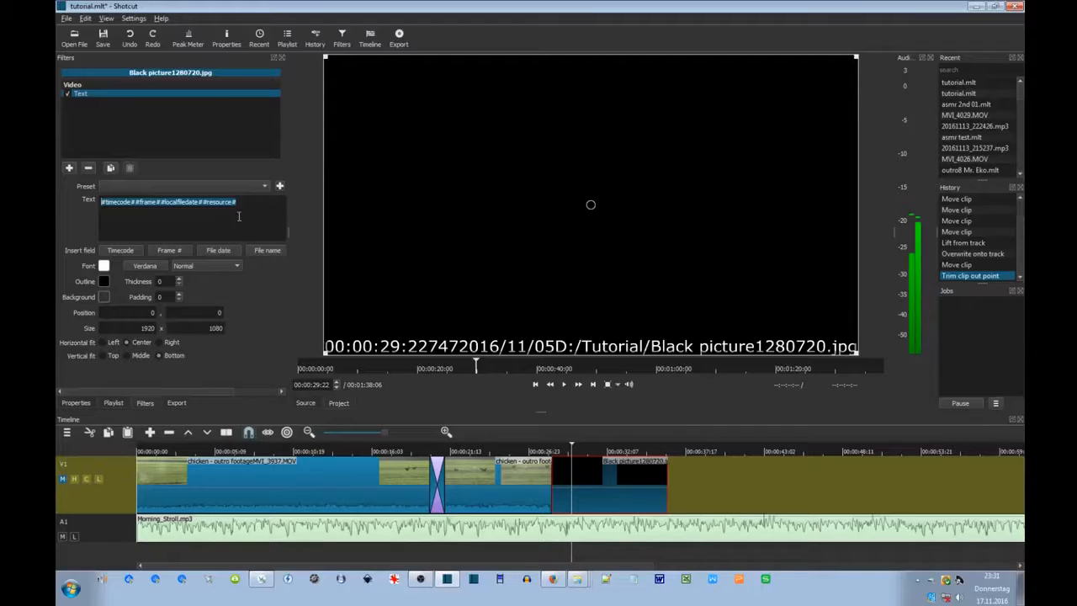
Replace the title's inserted fields with 'Mr. Eko Productions', trimming the stray trailing characters.
key(Delete)
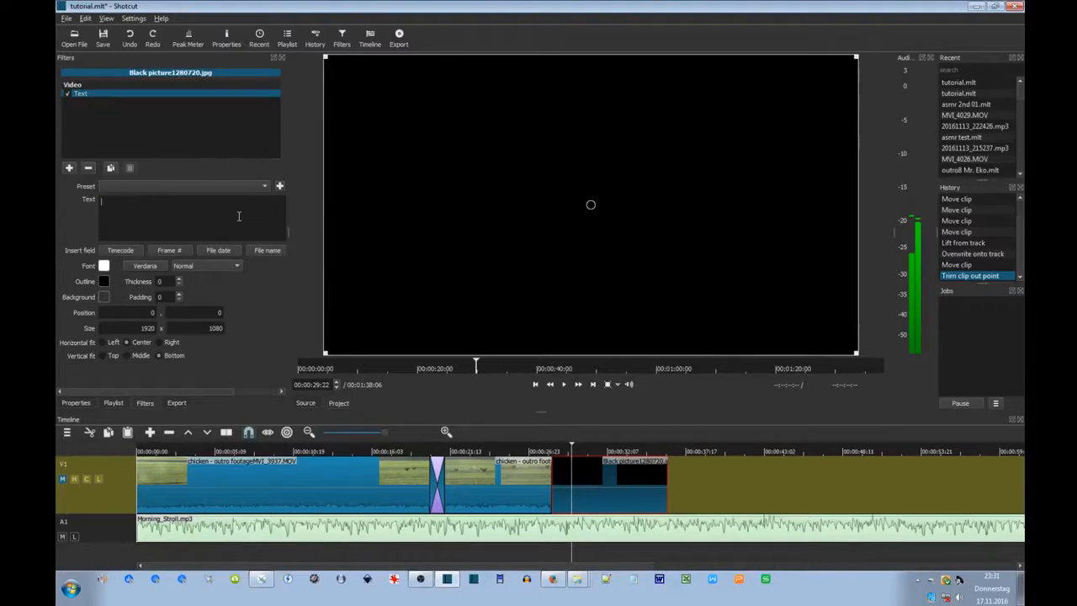
text(Mr. Eko)
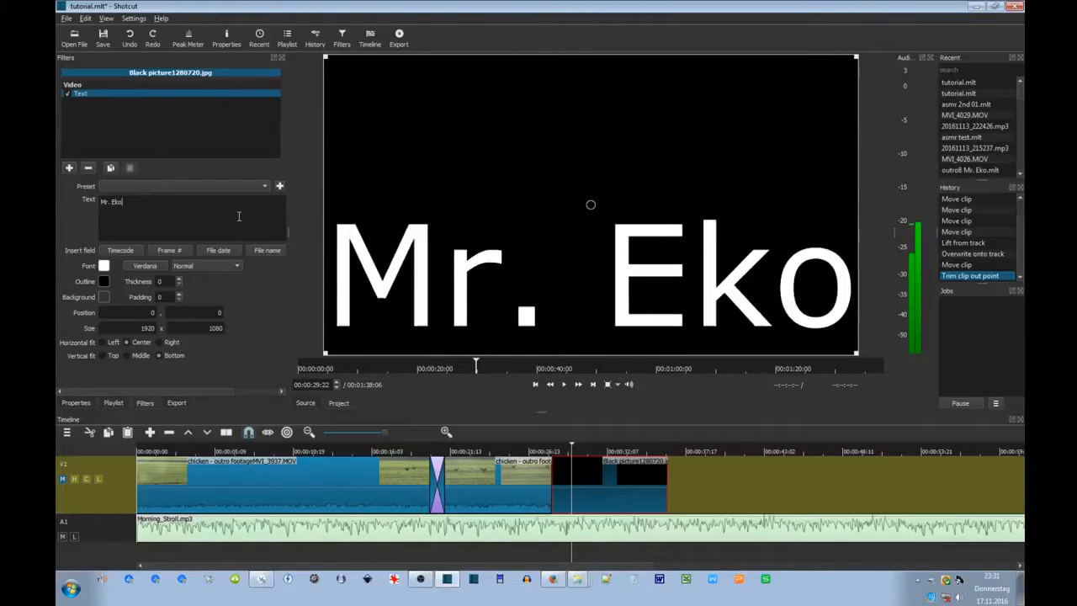
text( Productions)
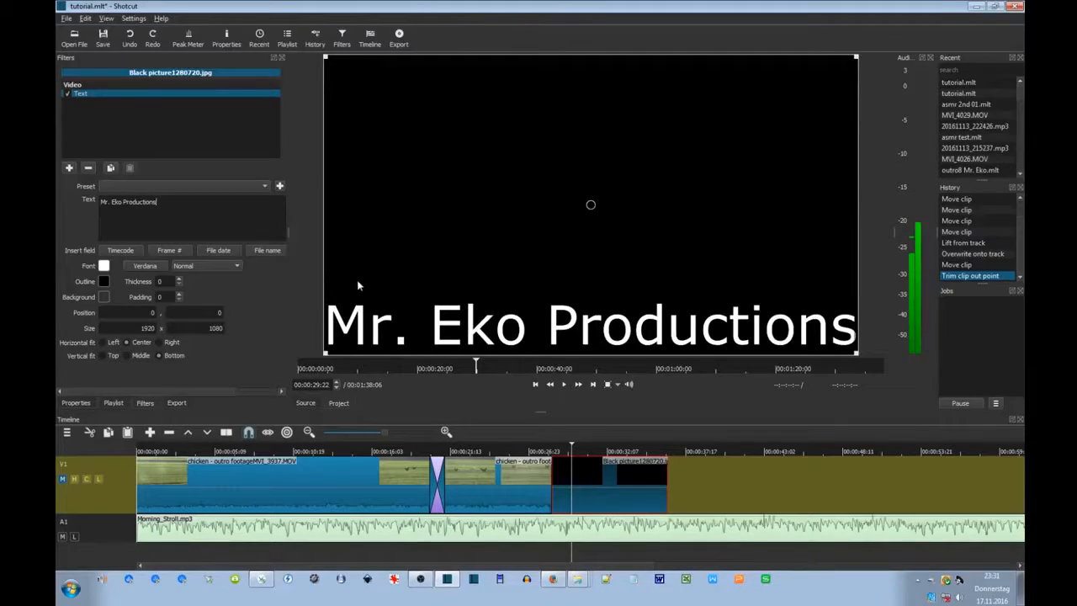
text(assdfsdfsdf)
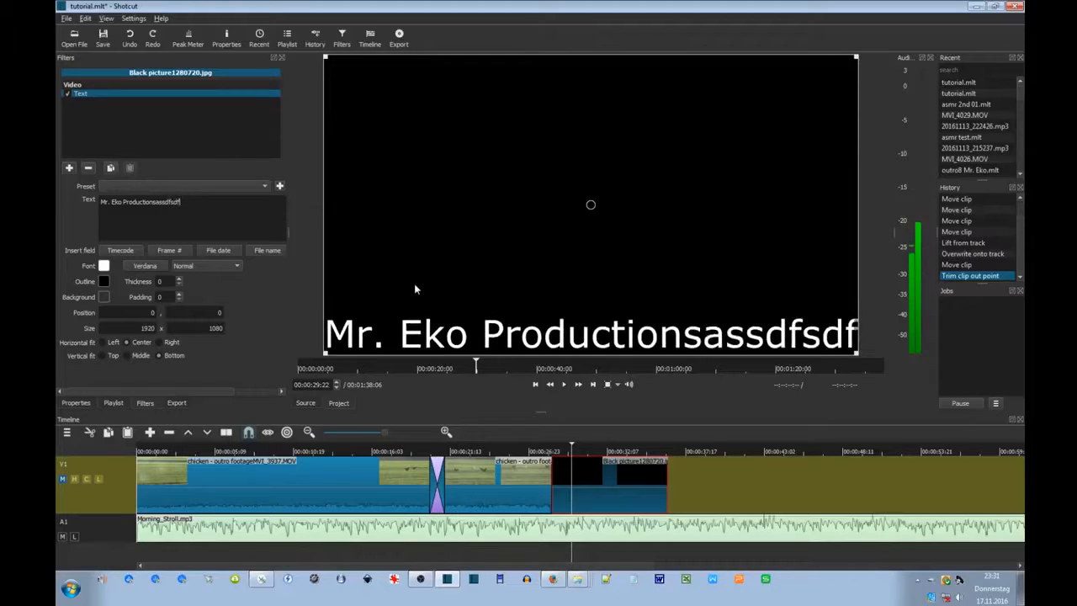
key(BackSpace)
key(BackSpace)
key(BackSpace)
key(BackSpace)
key(BackSpace)
key(BackSpace)
key(BackSpace)
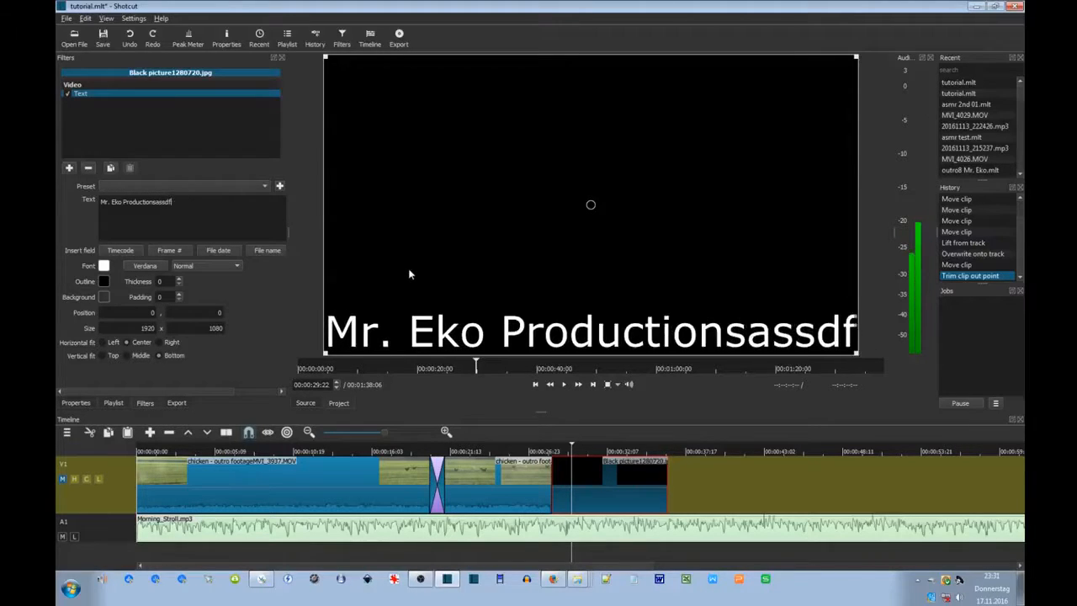
key(BackSpace)
key(BackSpace)
key(BackSpace)
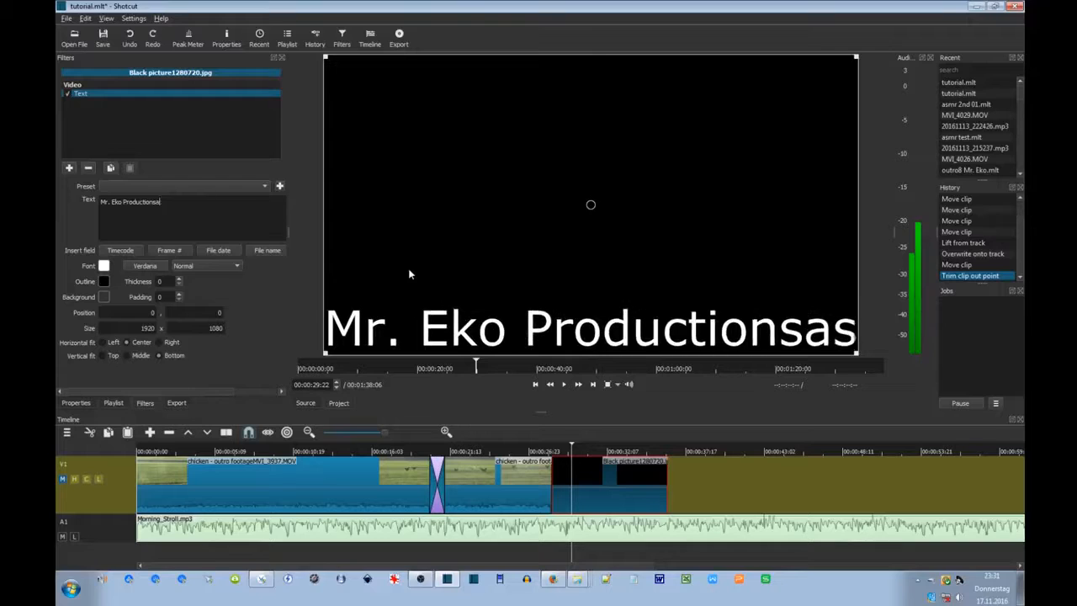
key(BackSpace)
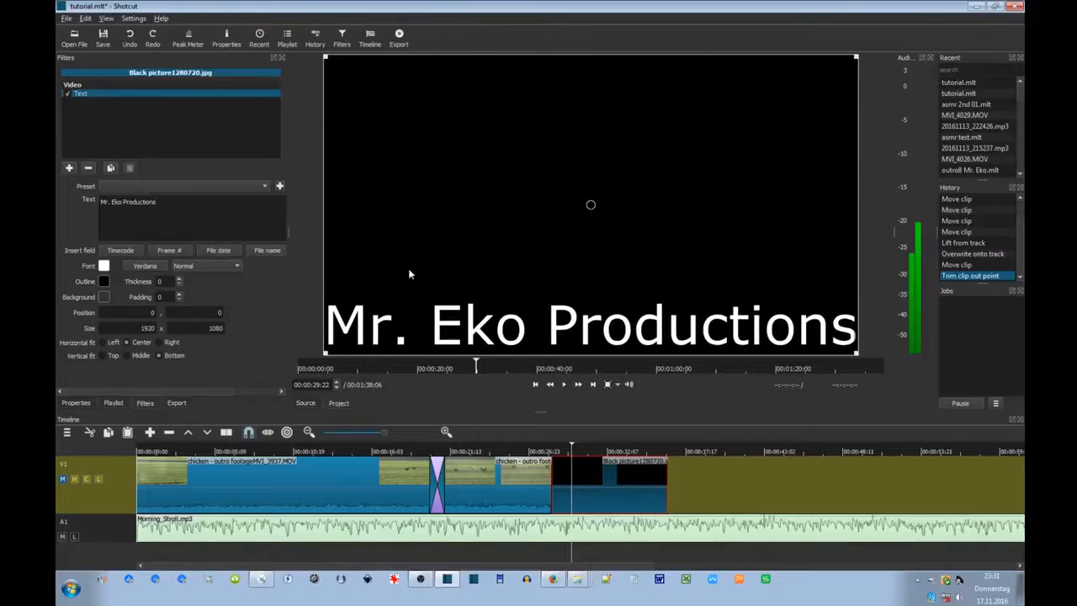
click(144, 267)
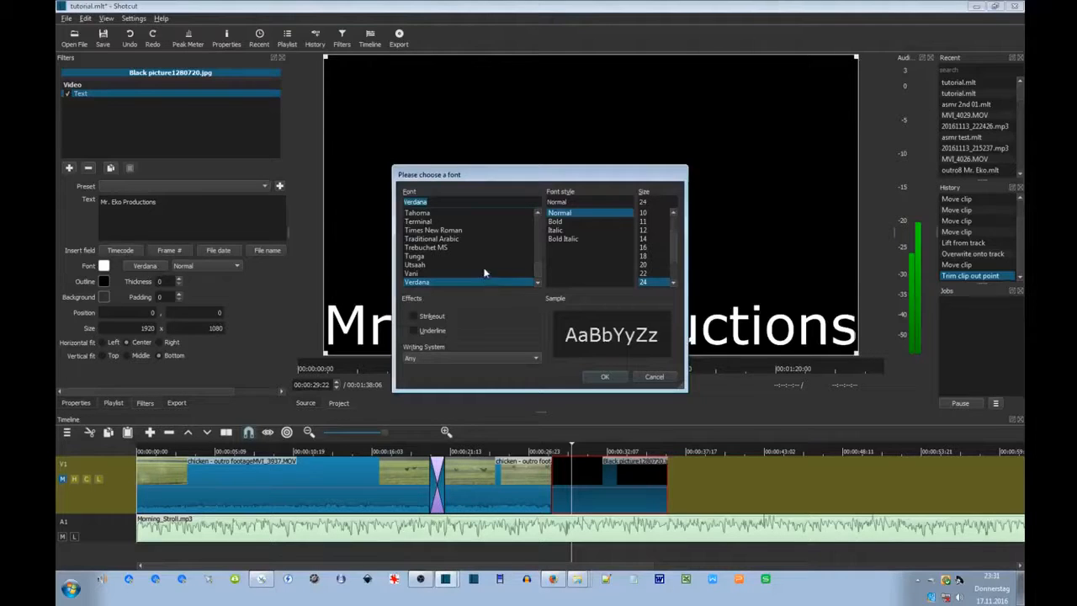
drag(465, 175, 489, 88)
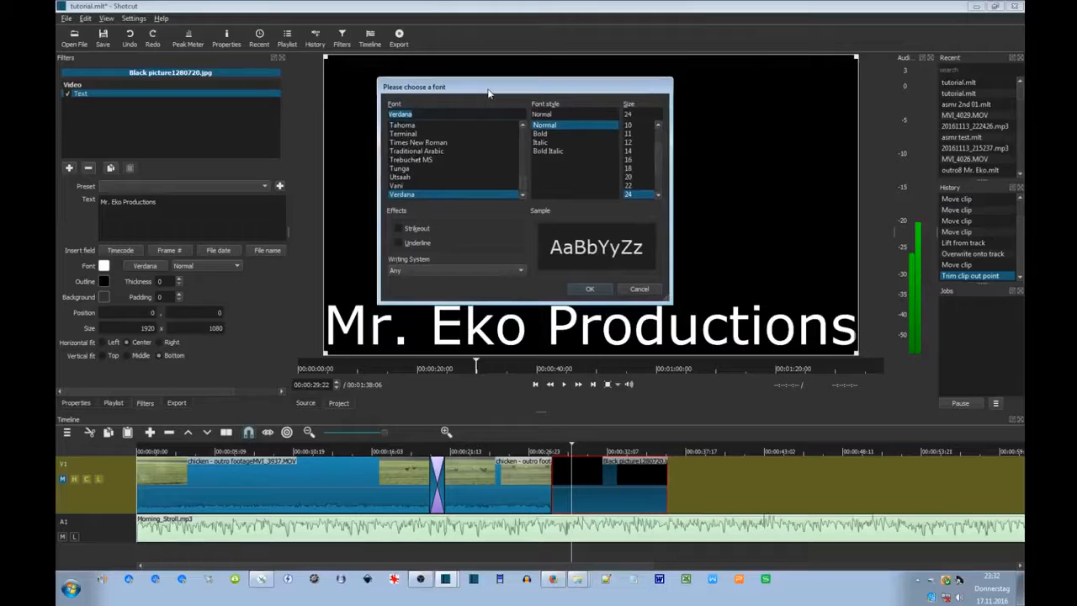
click(419, 142)
click(416, 151)
click(409, 195)
click(632, 141)
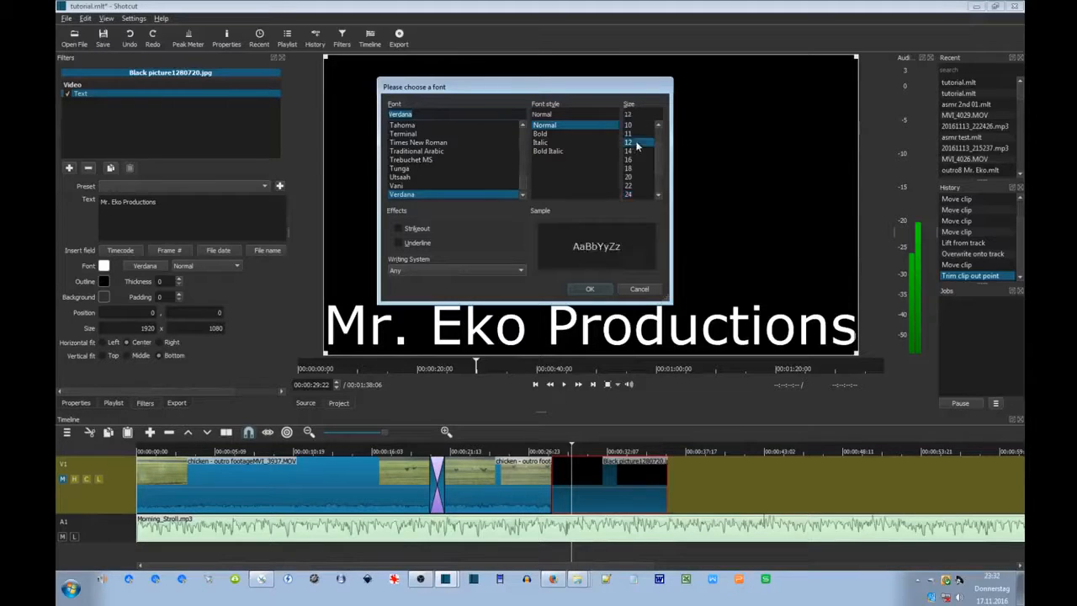
click(592, 288)
key(ctrl+a)
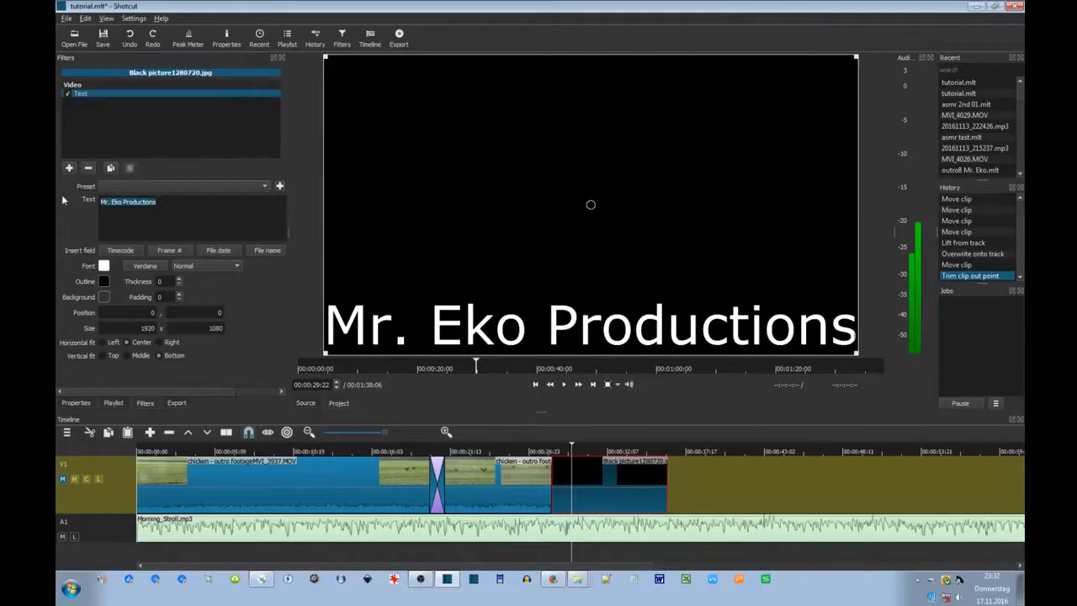
click(155, 267)
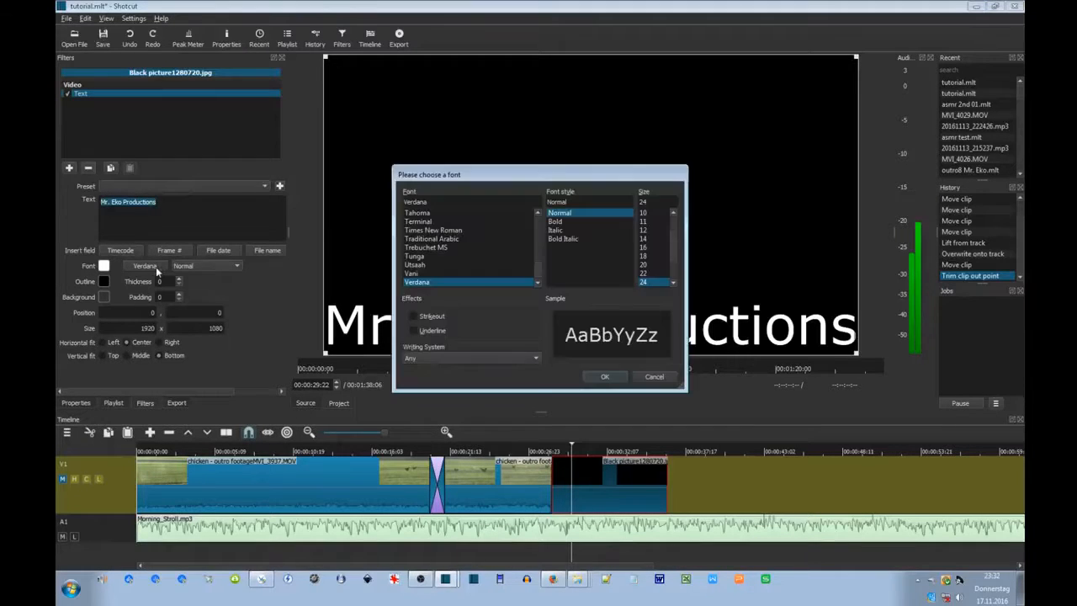
click(651, 223)
click(610, 377)
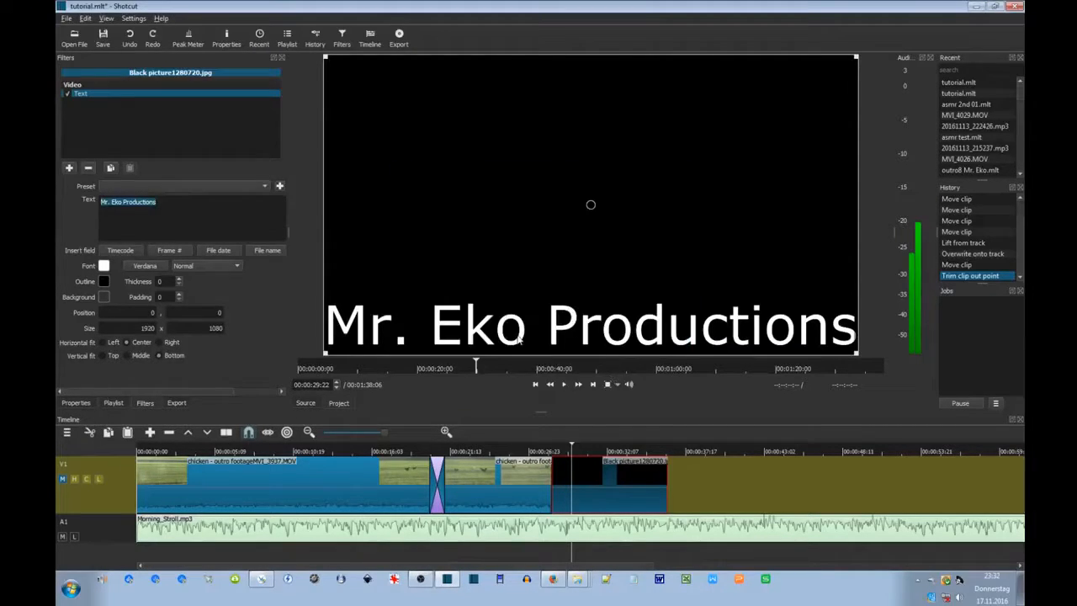
click(164, 206)
Add blank lines around 'Mr. Eko Productions' in the Text box so the title sits higher.
key(Return)
key(Return)
key(Return)
key(Return)
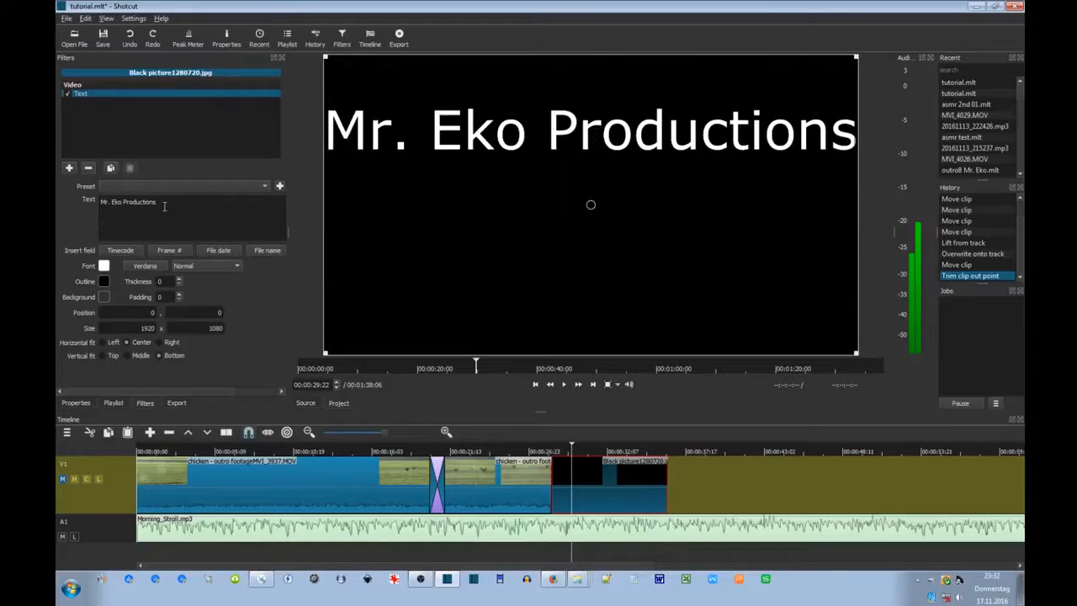
key(Up)
key(Up)
key(Return)
key(Return)
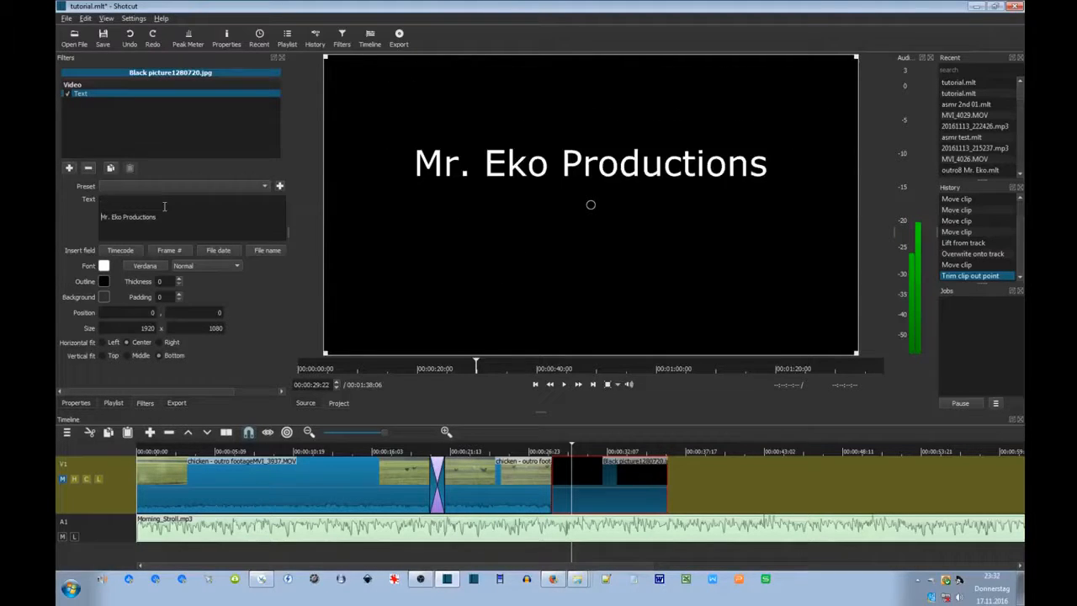
key(Return)
key(End)
key(Return)
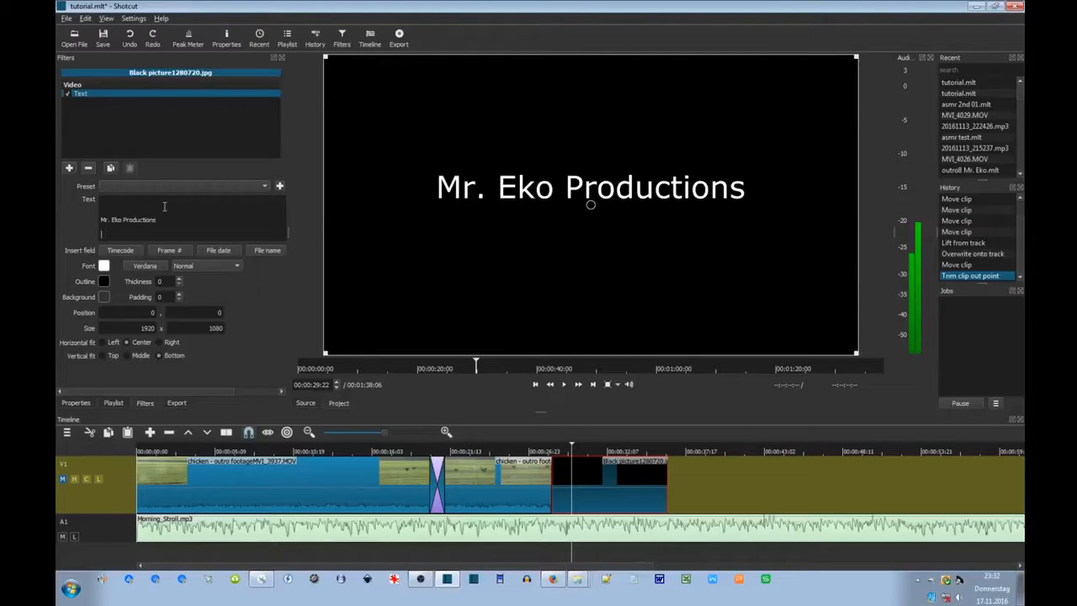
key(Delete)
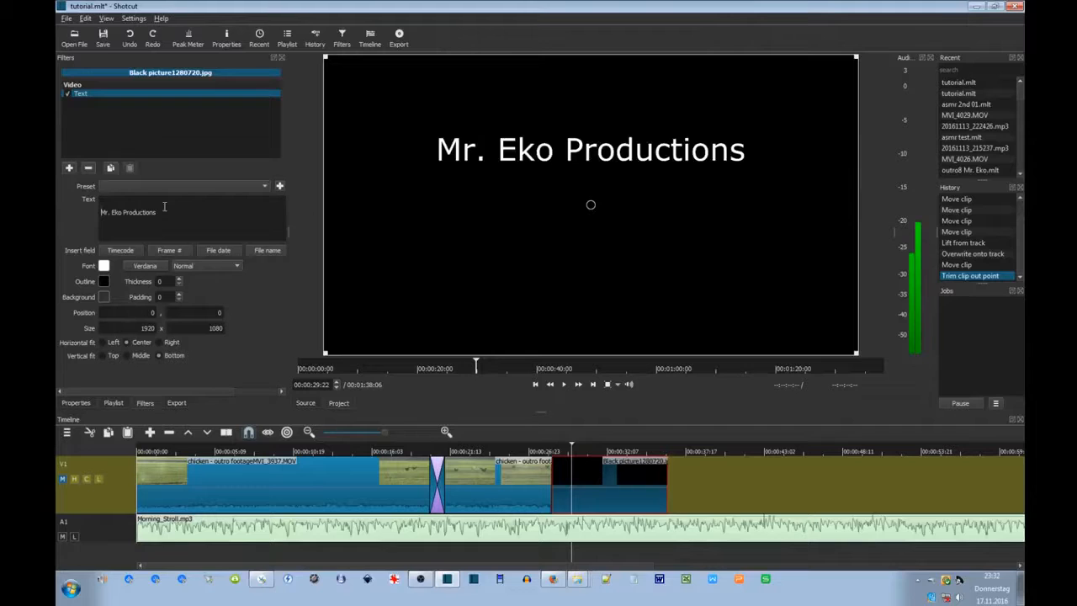
key(Return)
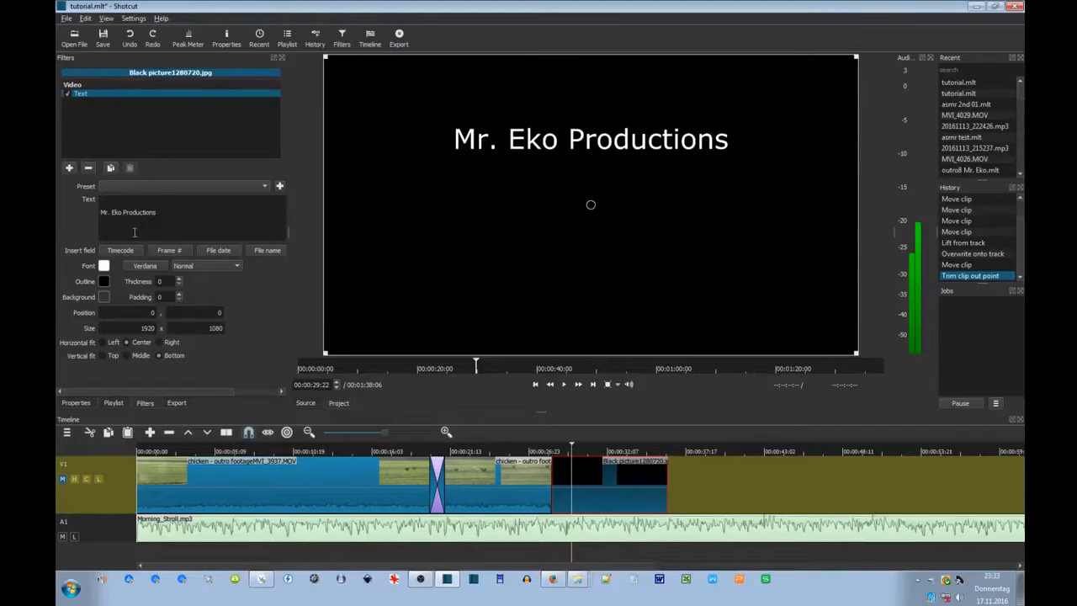
key(ctrl+a)
key(BackSpace)
Add a second Text filter to the black clip reading 'hope you enjoyed it, till next time'.
text(hopey)
key(BackSpace)
text(you)
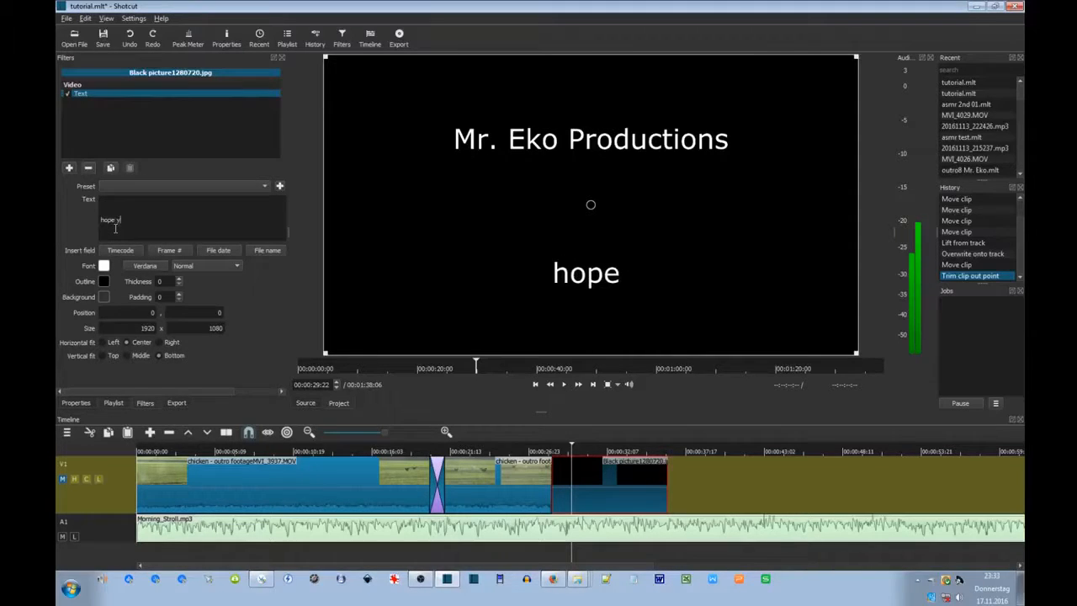
key(BackSpace)
key(BackSpace)
key(BackSpace)
key(BackSpace)
key(BackSpace)
key(BackSpace)
key(BackSpace)
key(BackSpace)
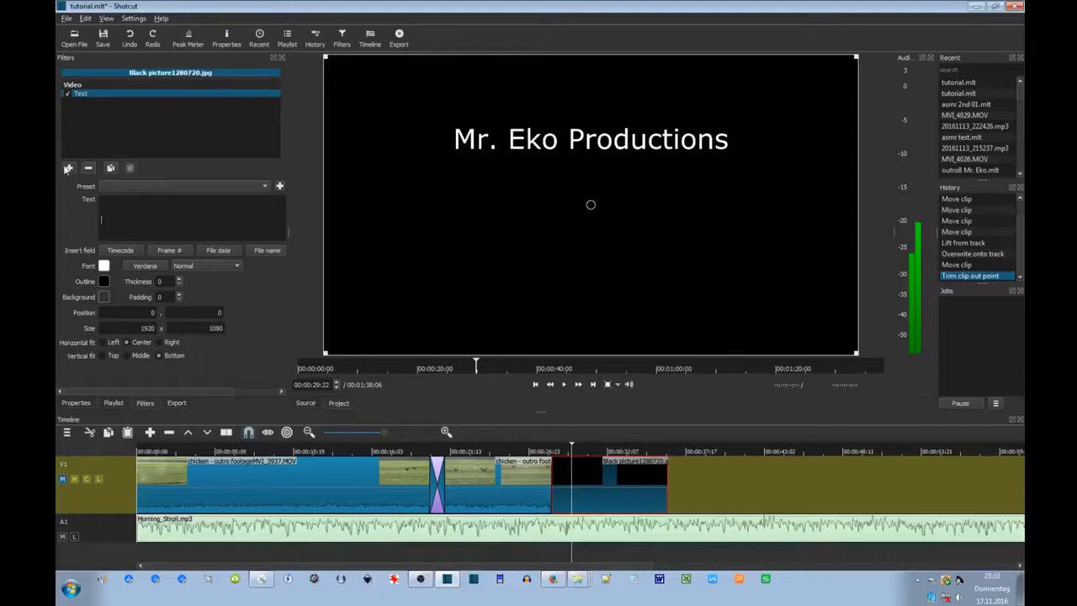
click(70, 169)
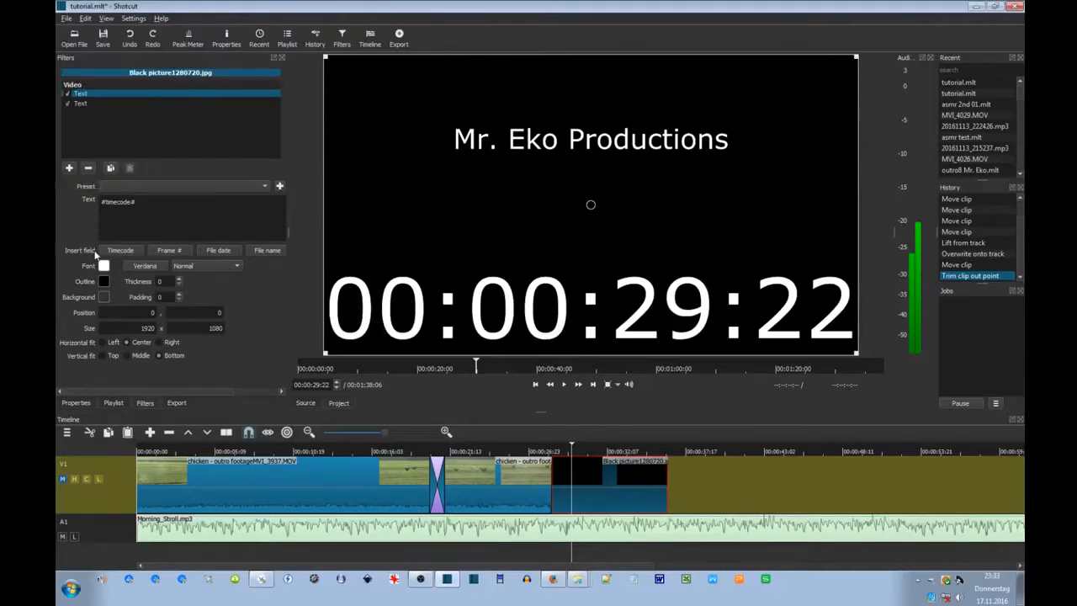
click(96, 256)
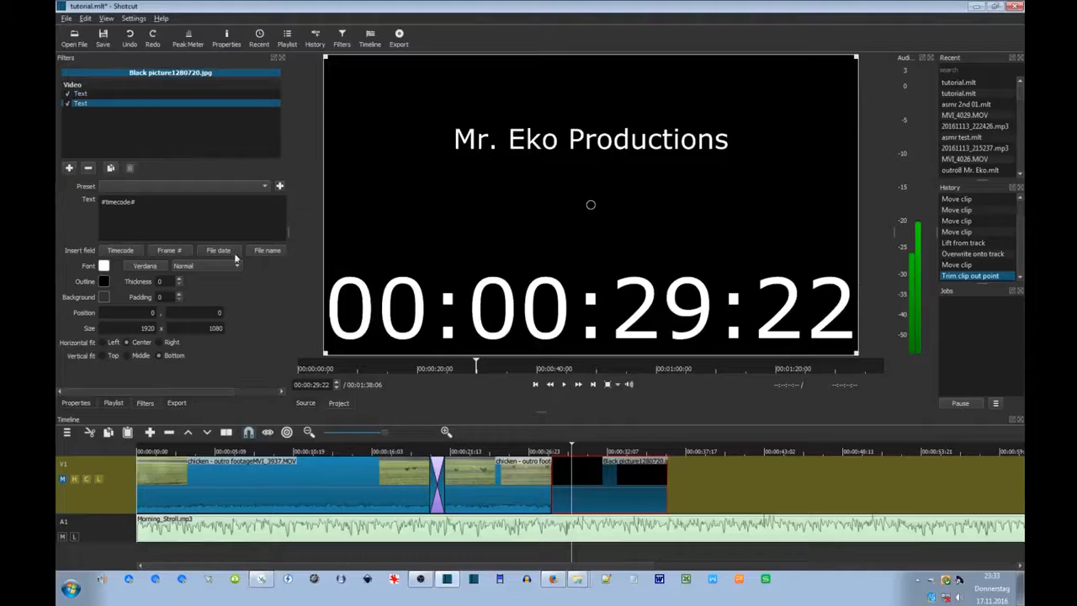
drag(135, 201, 56, 203)
key(Return)
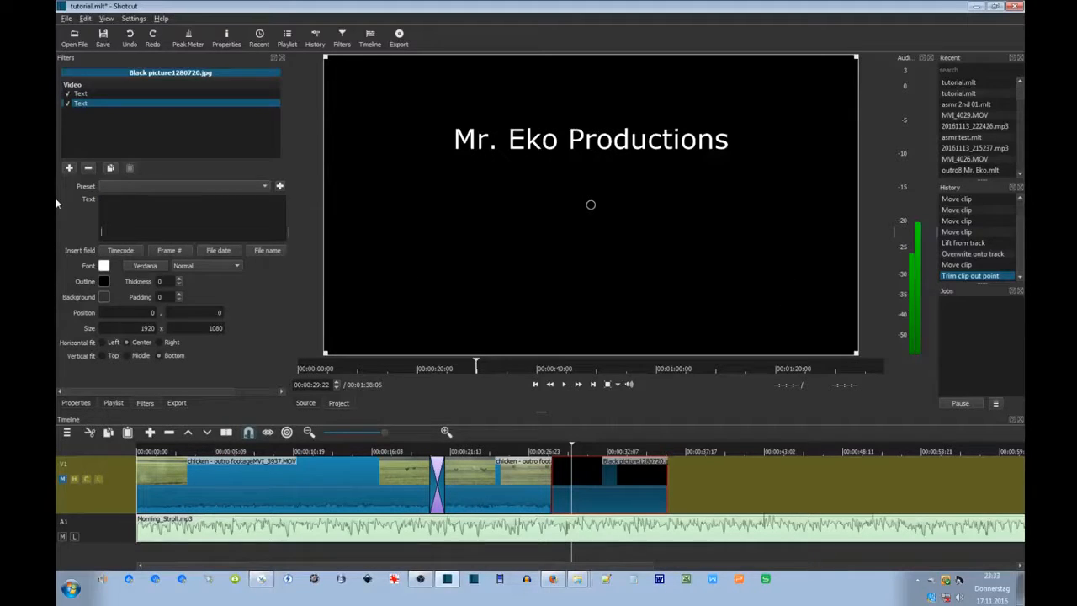
text(hop)
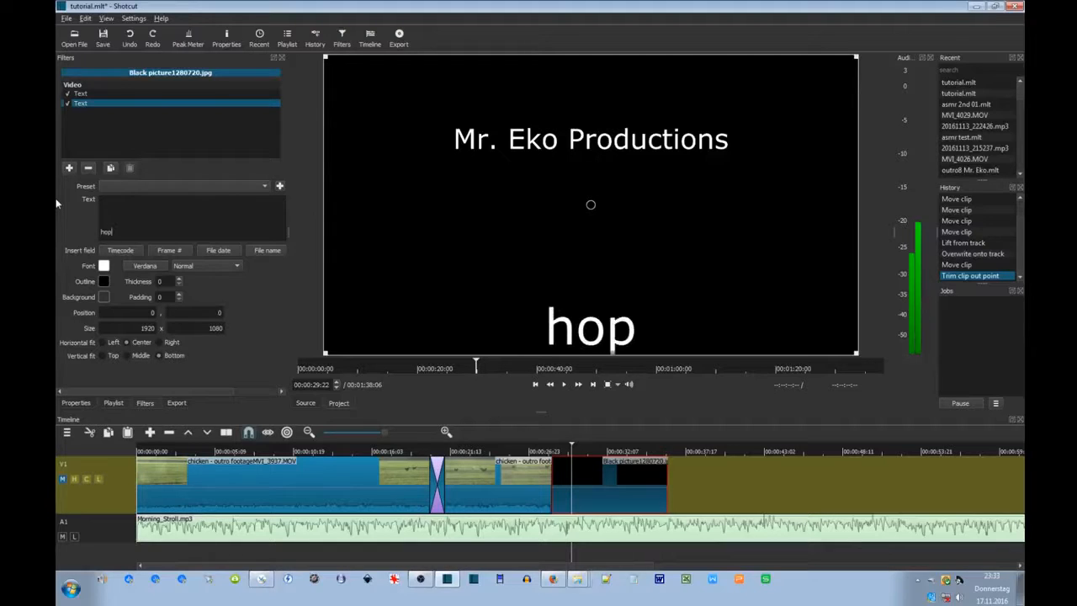
text(e you enjo)
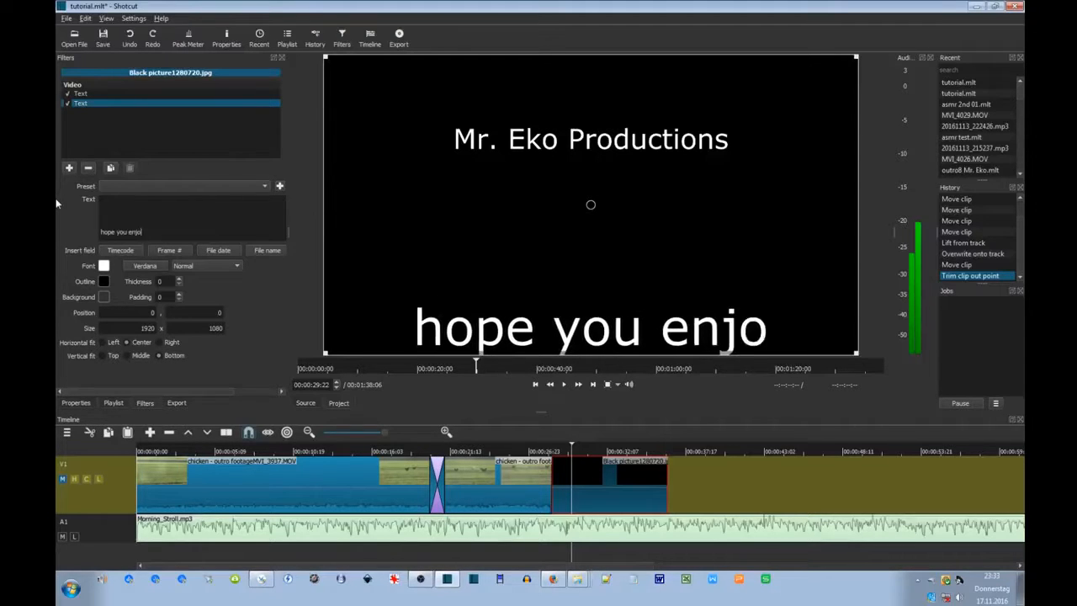
text(yed it,)
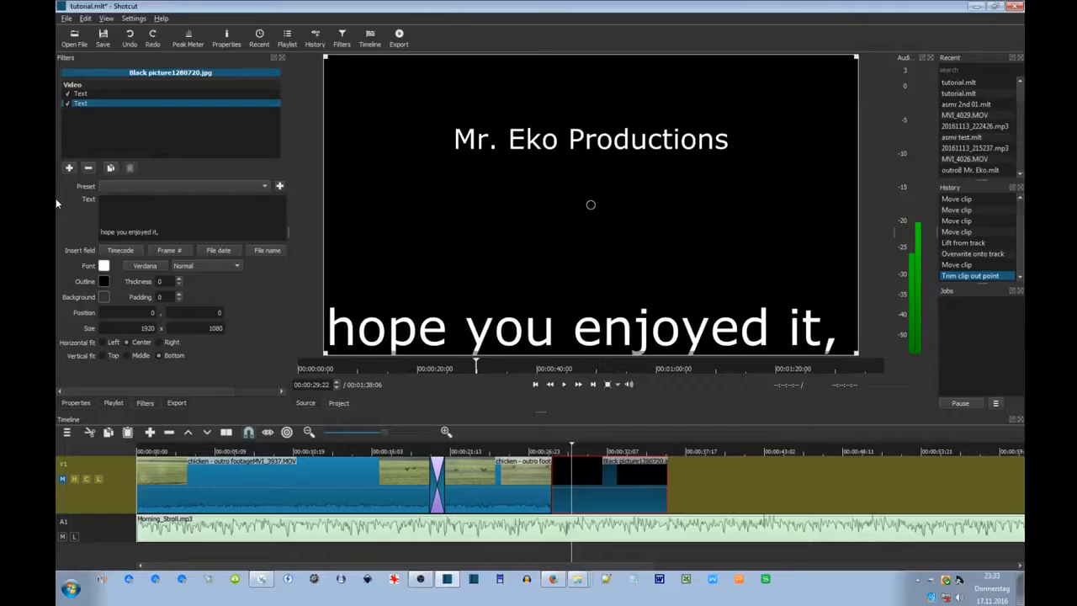
text( till next time)
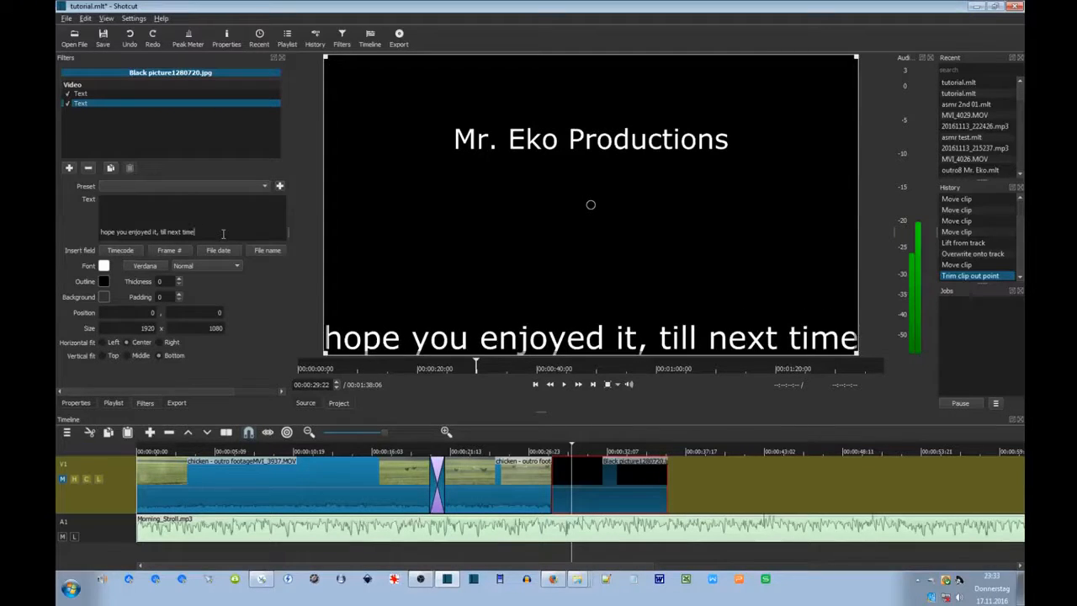
Insert blank lines above the sentence so it sits below the Mr. Eko Productions title.
key(Return)
click(204, 205)
key(Return)
key(Return)
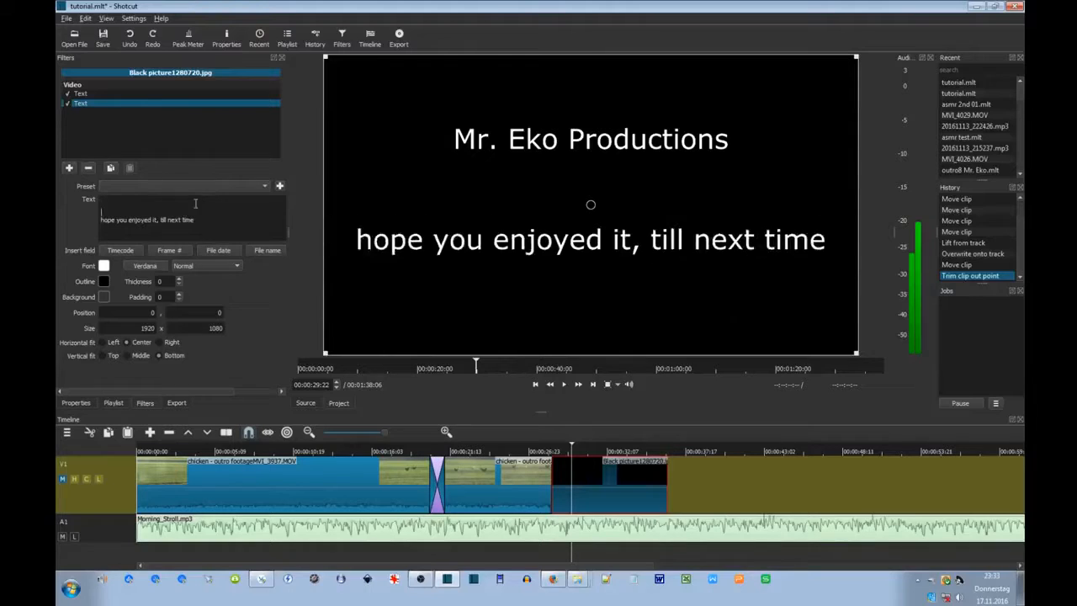
key(Return)
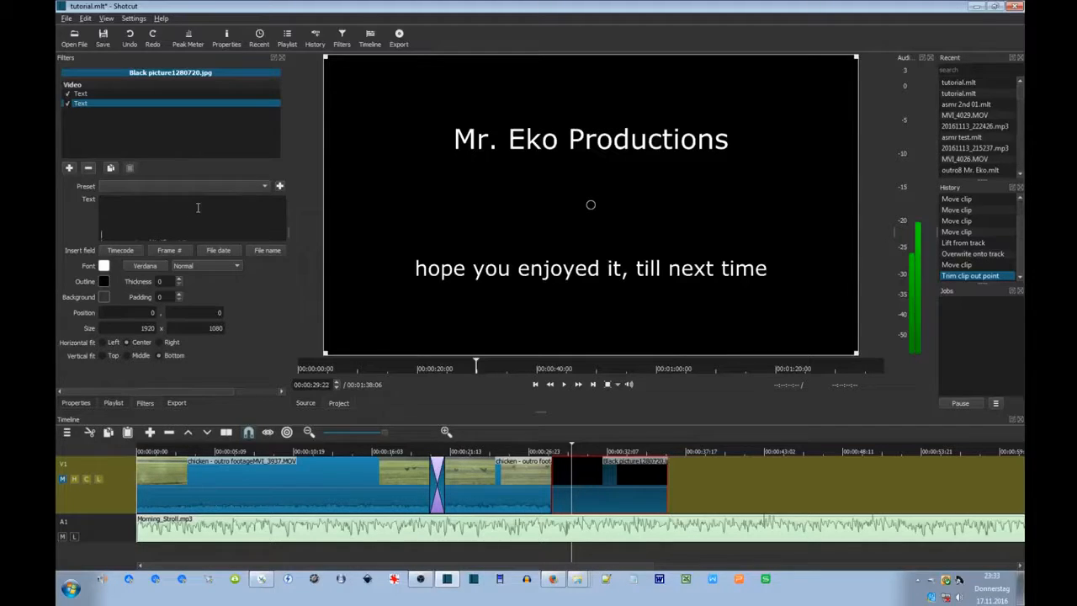
key(Return)
scroll(176, 222, down, 1)
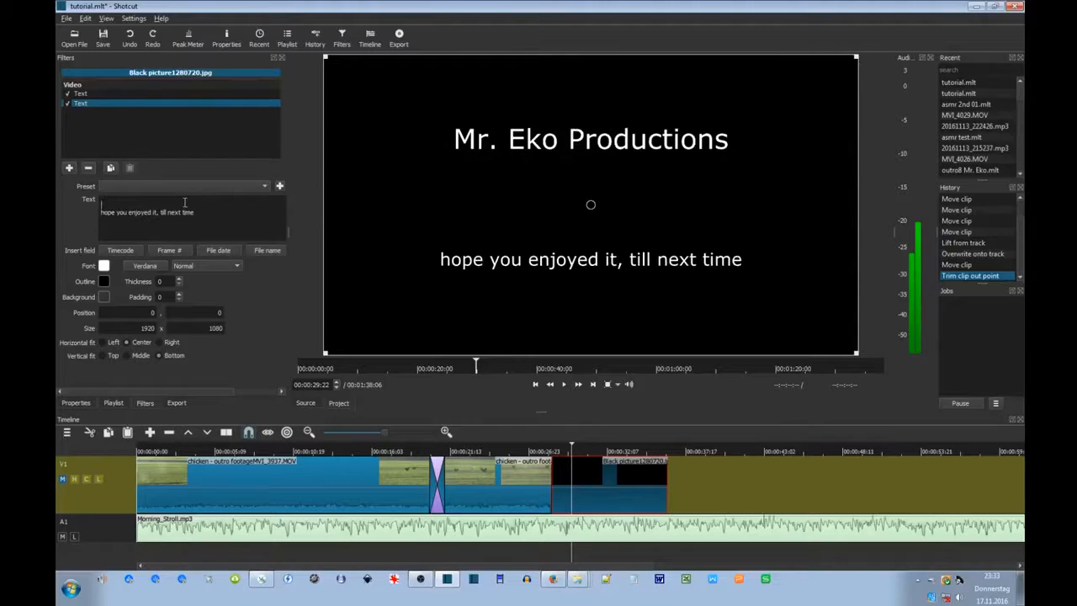
click(186, 204)
key(Delete)
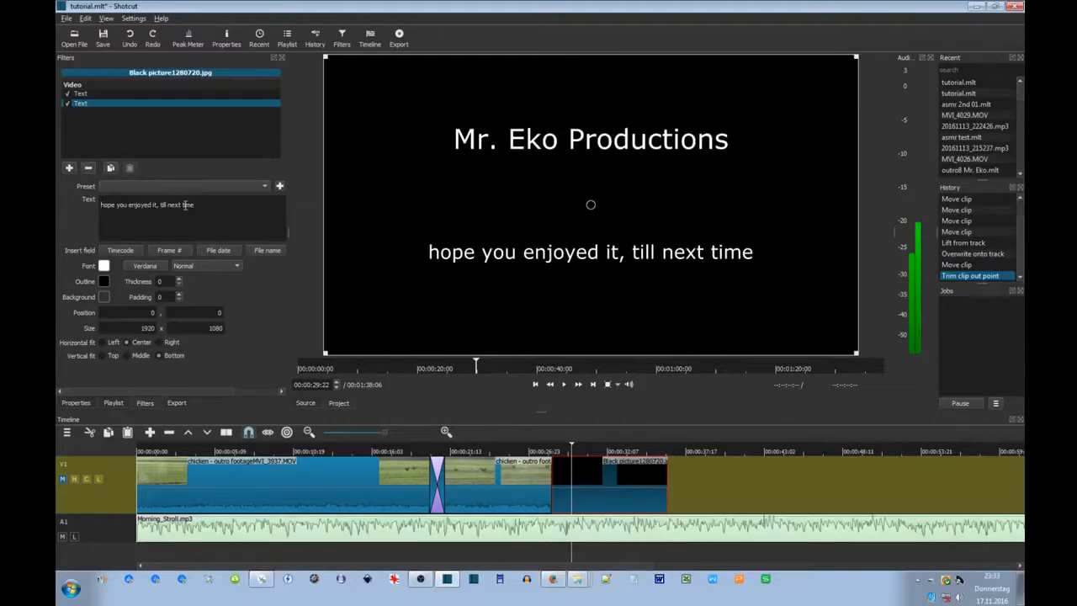
key(Return)
key(Return)
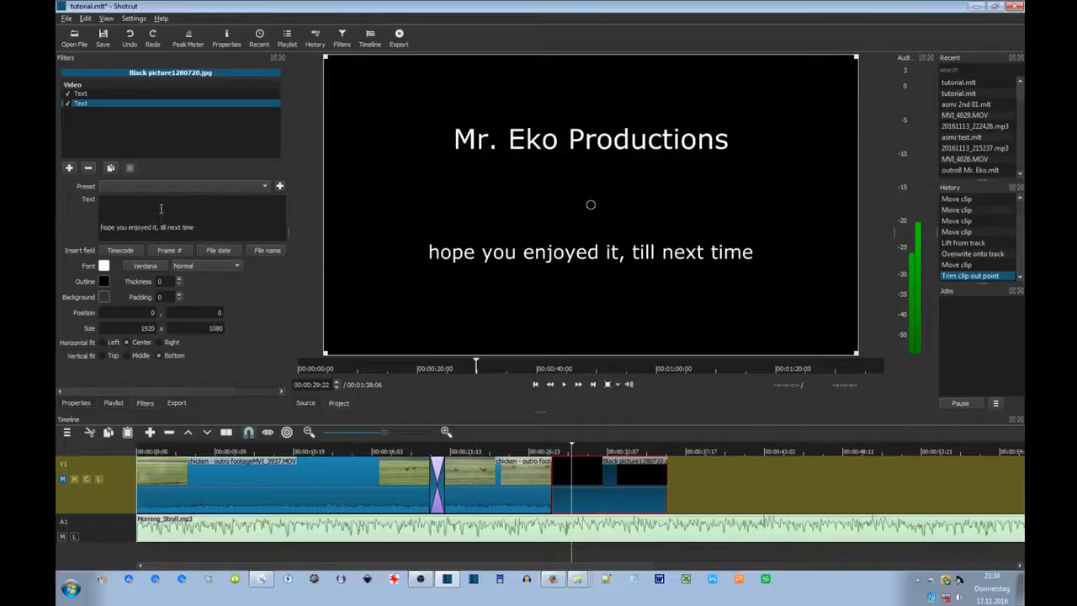
key(Return)
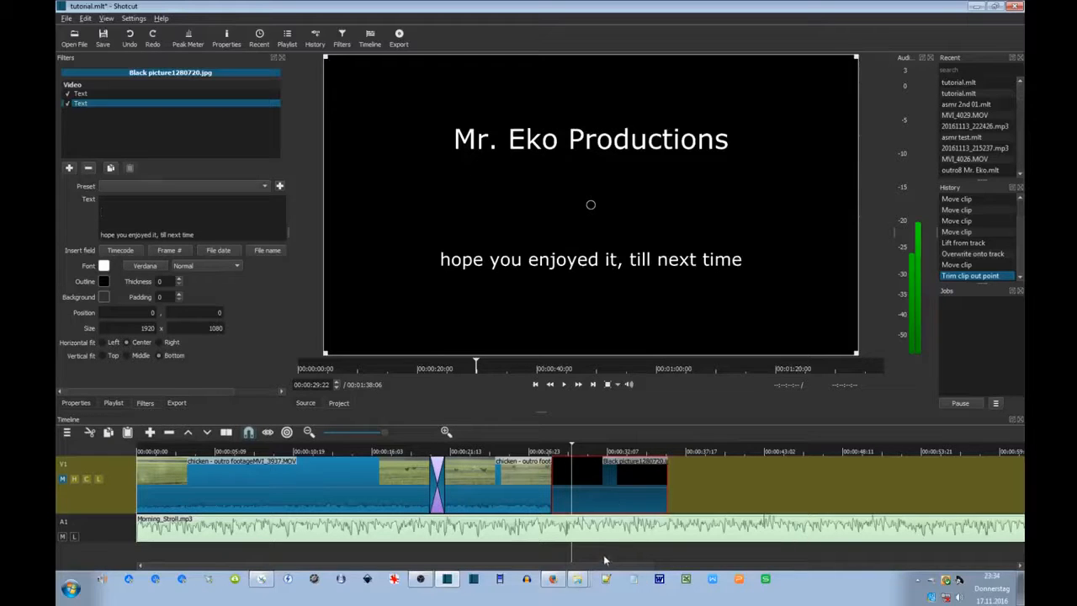
Play back the ending to check the two captions.
click(522, 553)
click(563, 387)
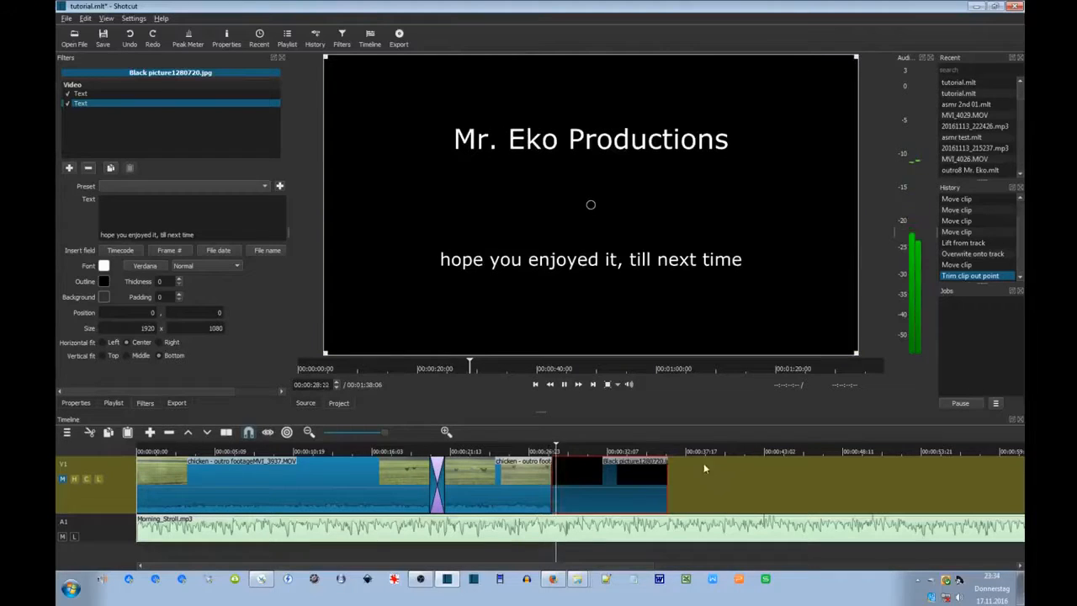
click(564, 384)
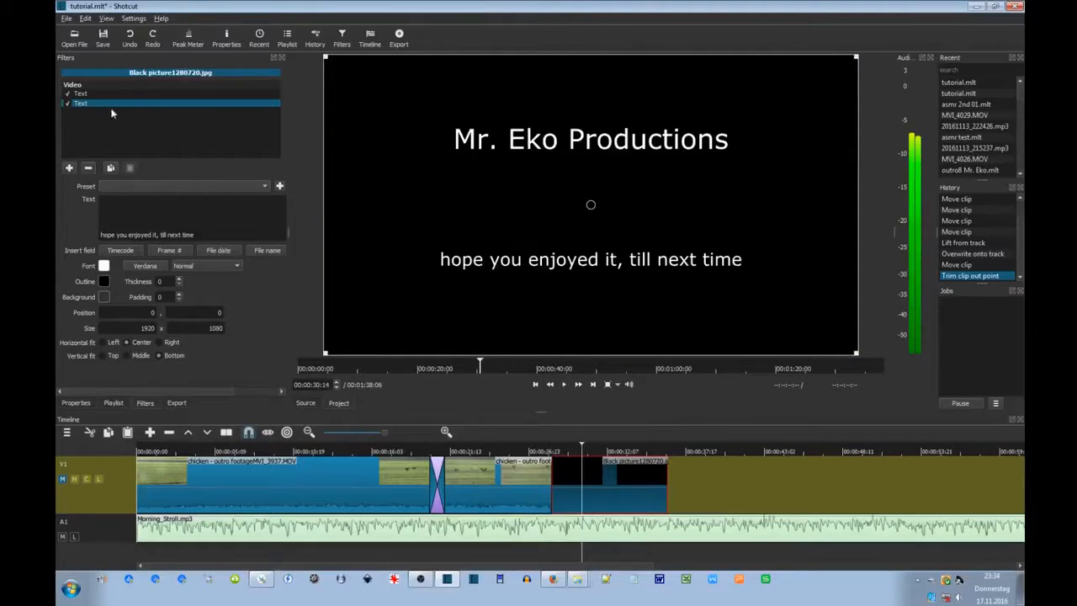
Split Morning_Stroll.mp3 at the black clip's last frame and delete the leftover tail.
click(669, 551)
key(Left)
key(Left)
key(Left)
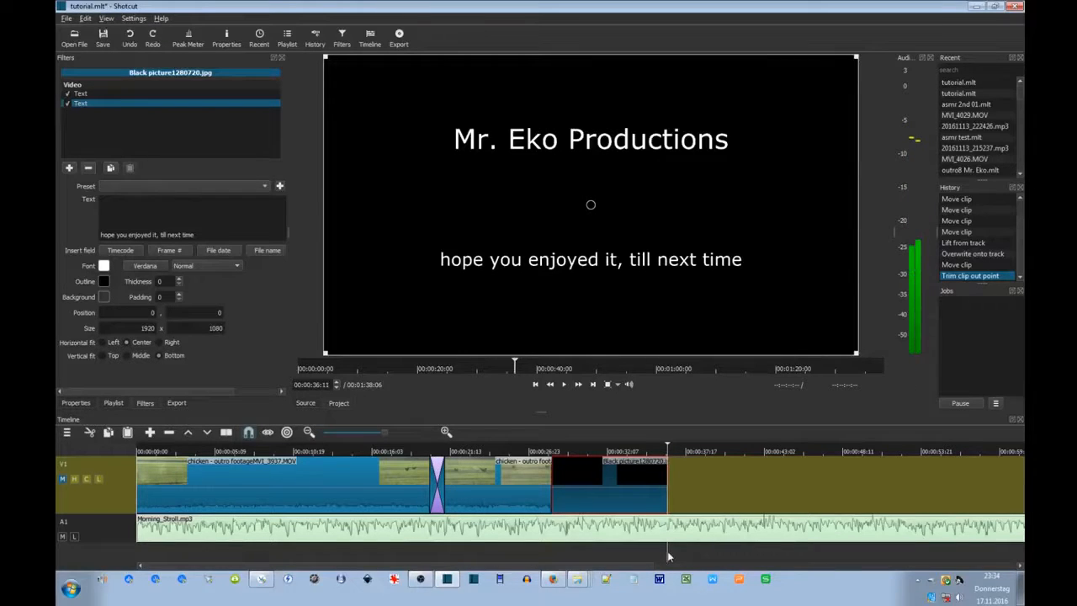
click(690, 528)
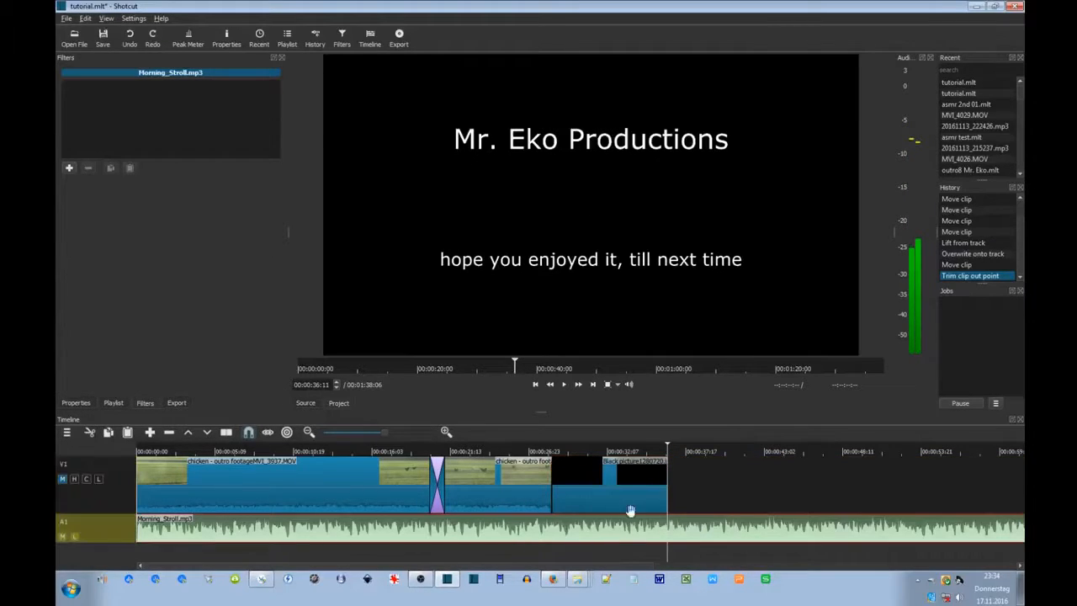
click(225, 432)
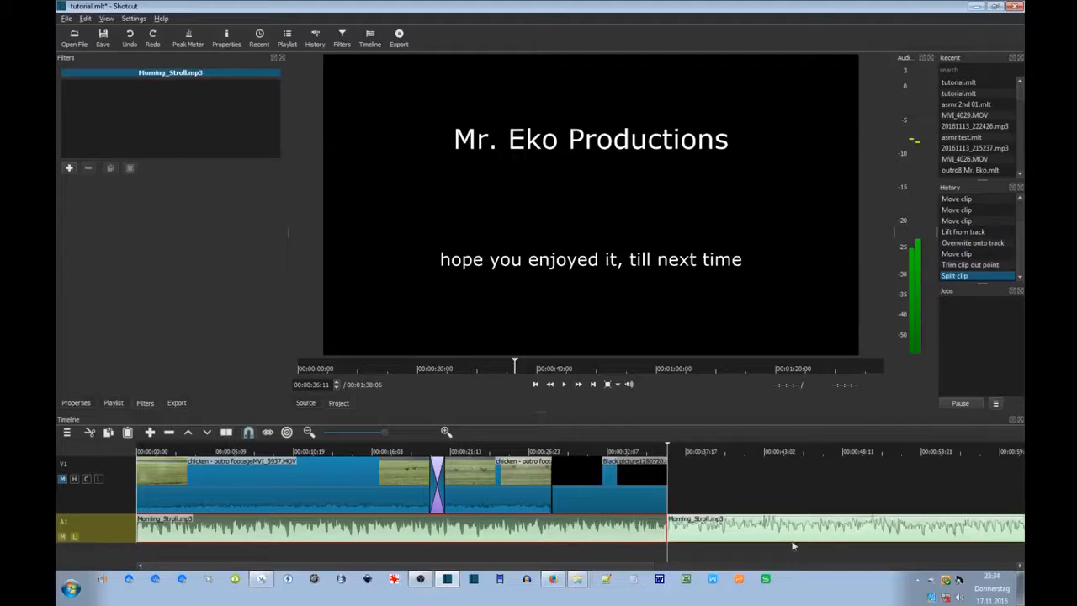
click(692, 531)
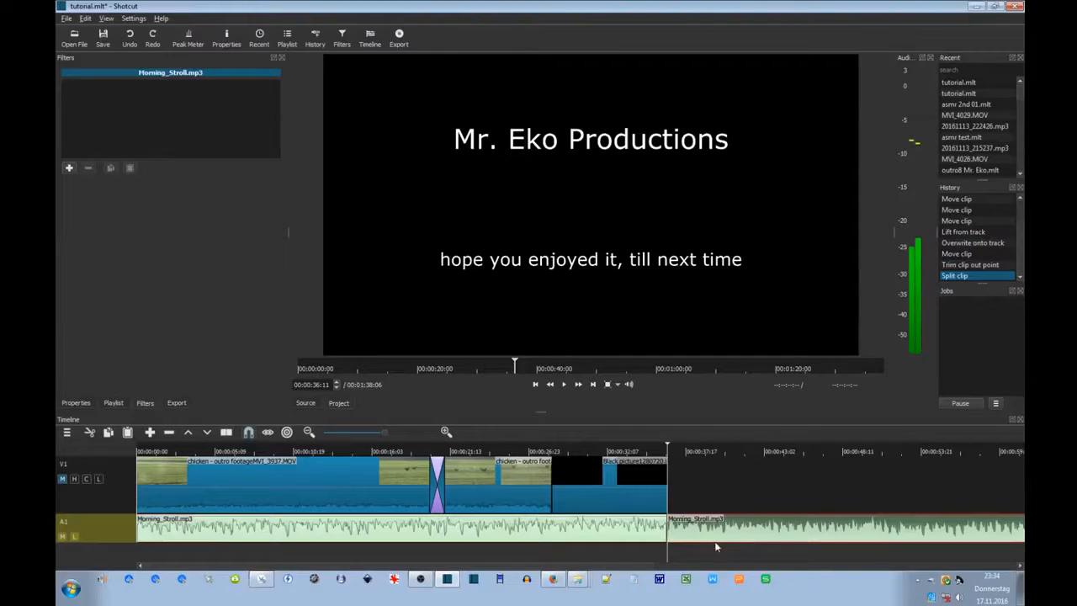
key(Delete)
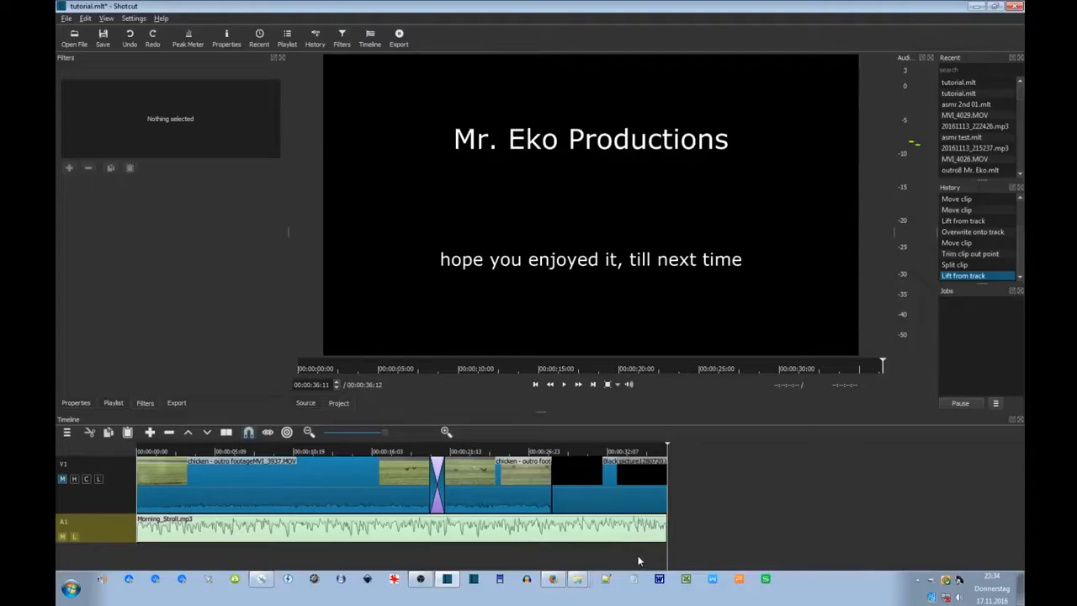
Add a Fade Out Video filter to the black title clip with duration 00:00:01:00.
click(643, 494)
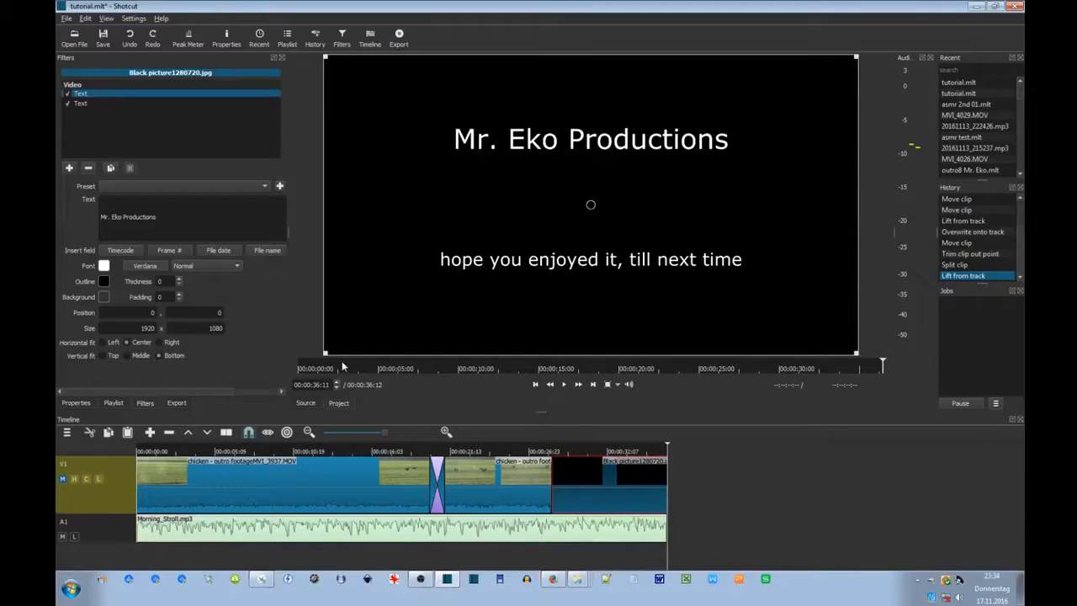
click(70, 168)
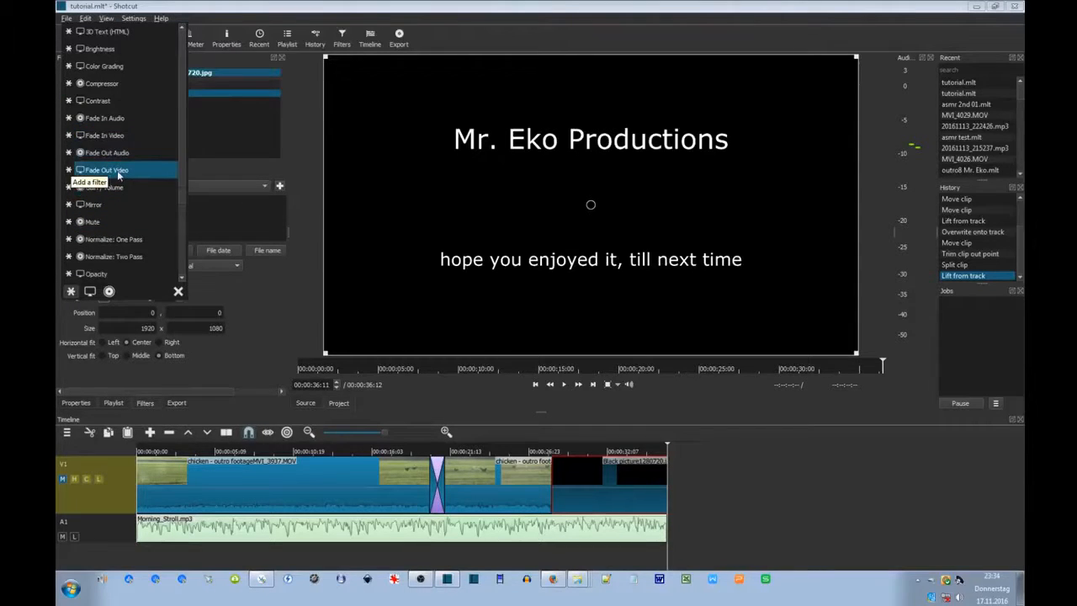
click(97, 170)
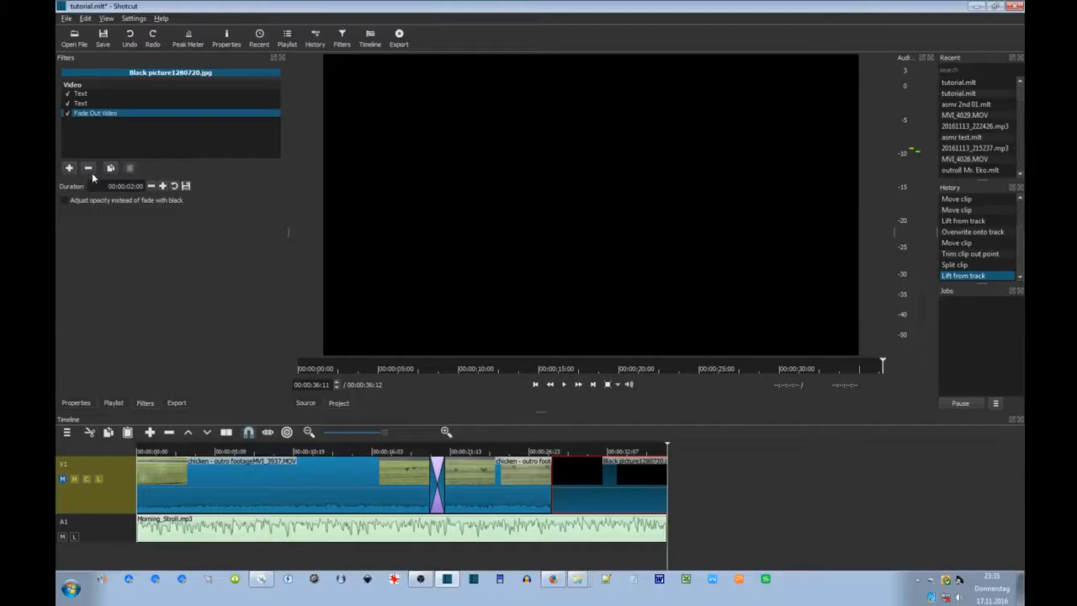
double_click(131, 186)
click(133, 186)
key(Return)
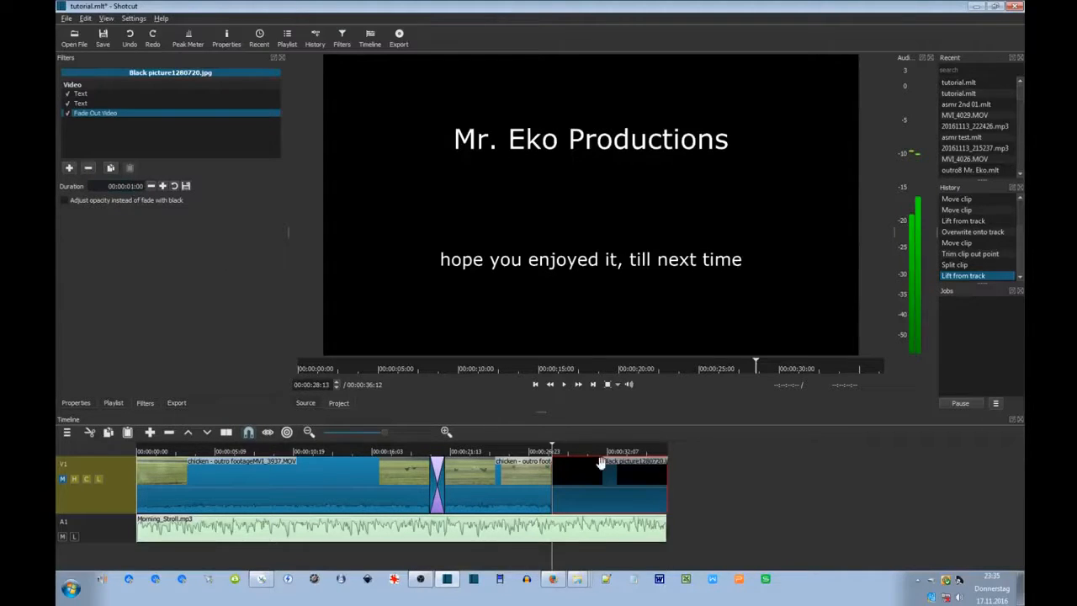
Play the ending to check the one-second fade-out.
click(643, 554)
click(564, 384)
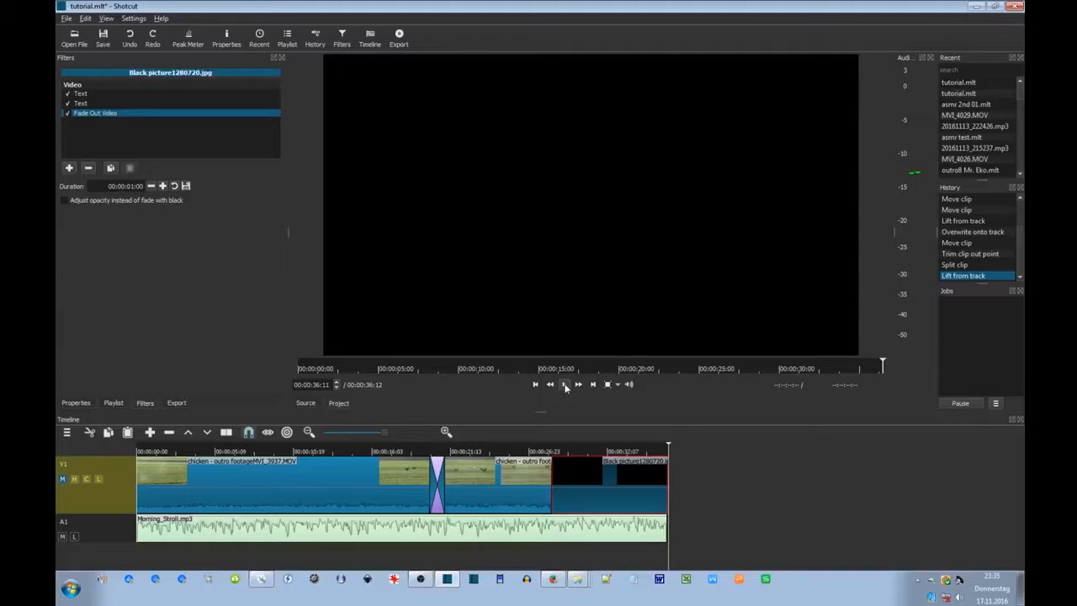
click(657, 533)
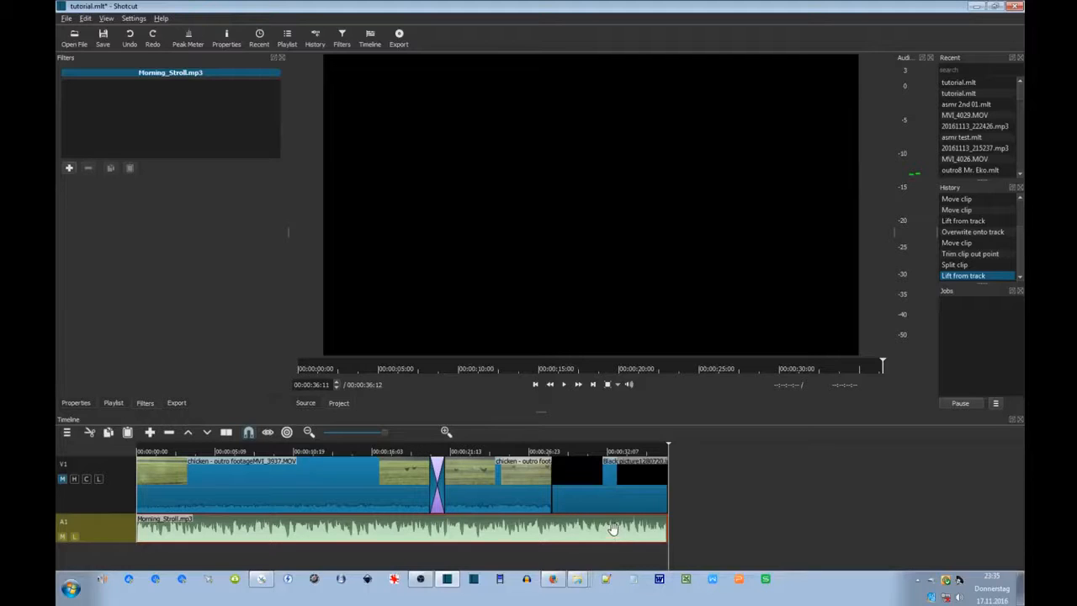
Play from the chicken footage into the black title clip to review the cut.
click(583, 488)
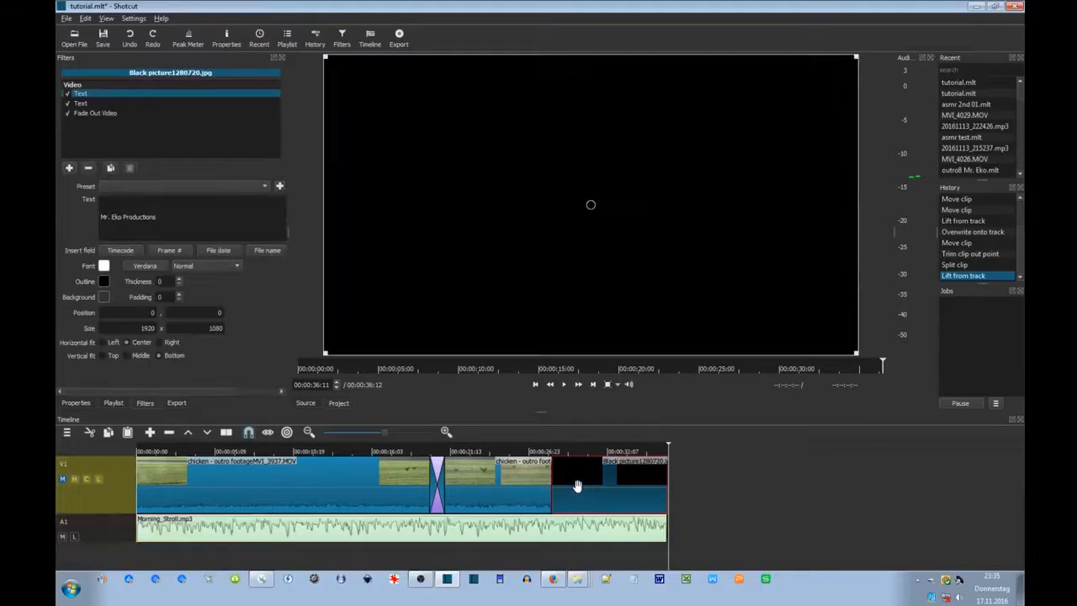
click(542, 517)
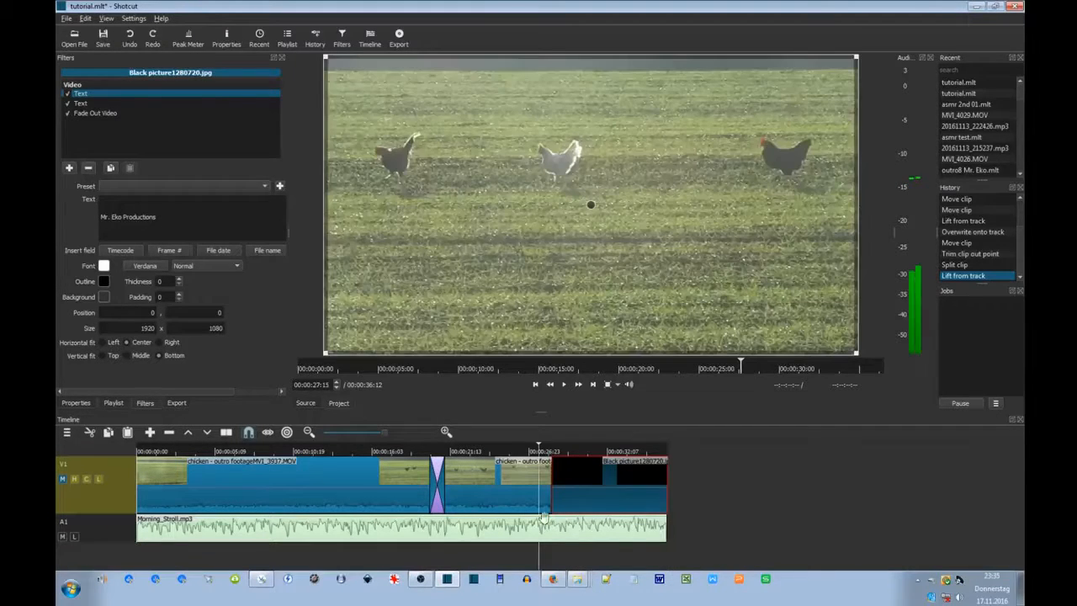
click(562, 386)
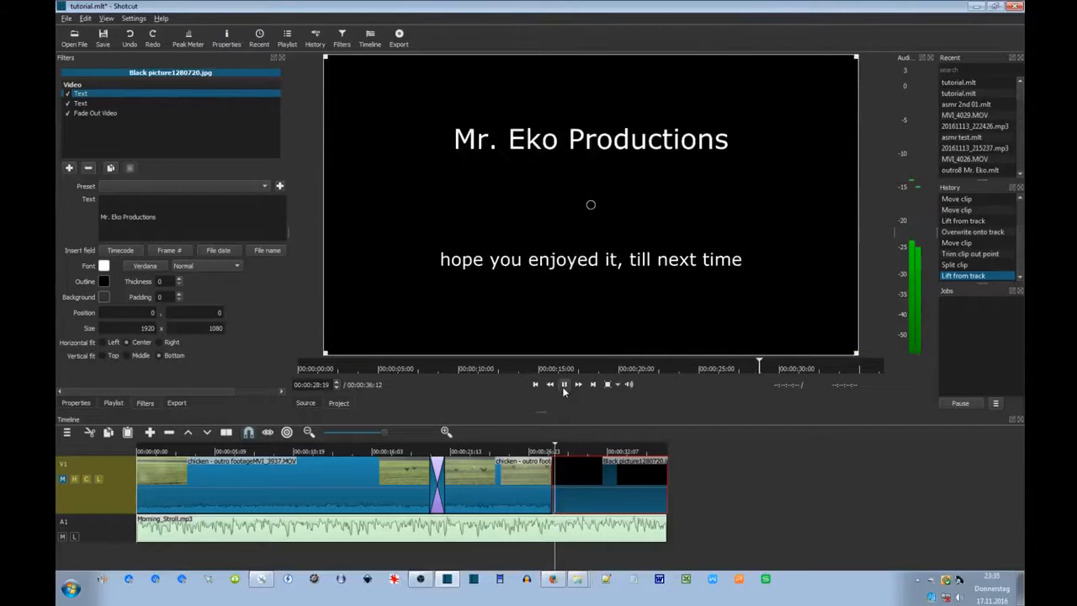
click(562, 386)
Slide the black clip left over the last chicken clip to create a transition, then preview it.
drag(588, 491, 577, 491)
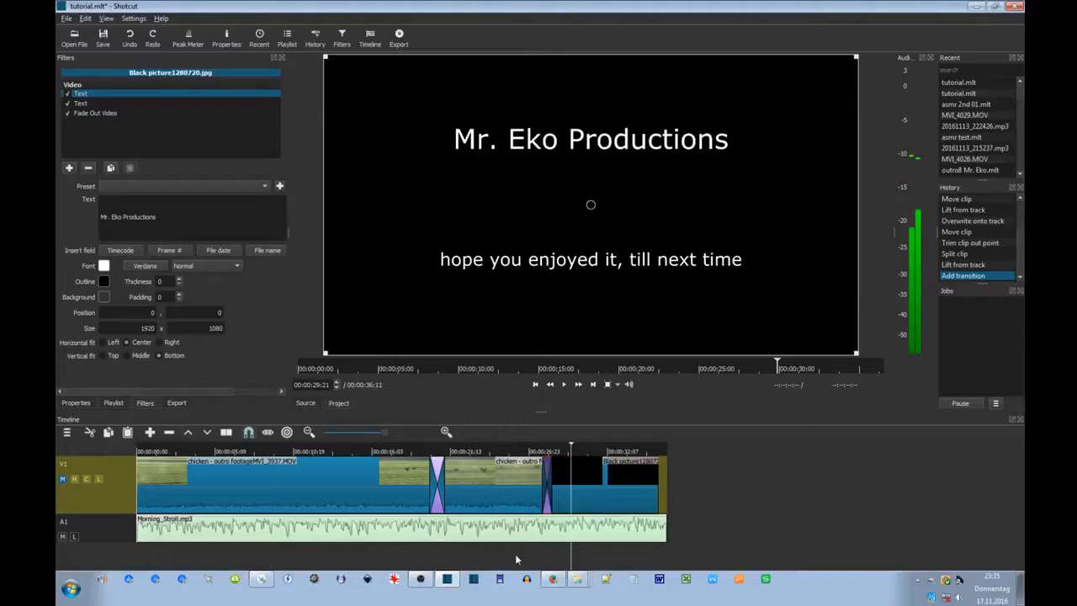
click(515, 553)
click(565, 385)
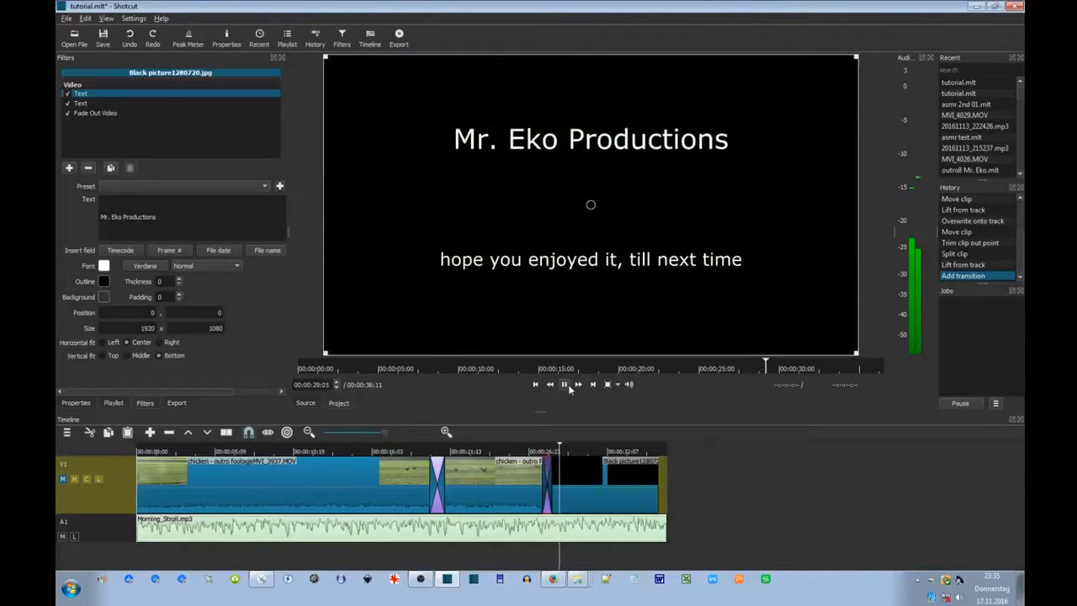
click(566, 385)
click(658, 562)
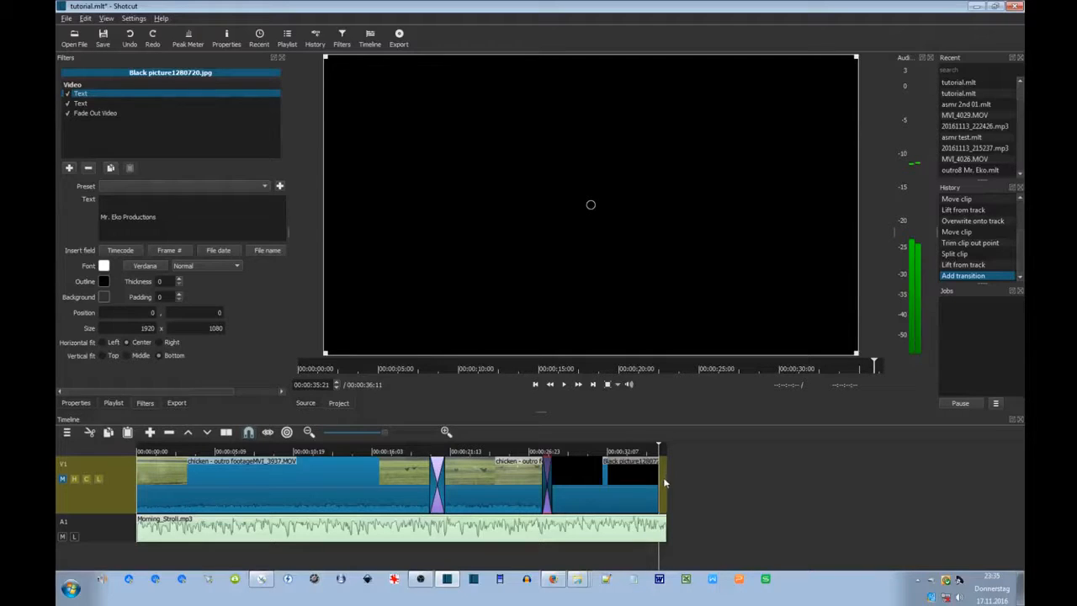
click(636, 562)
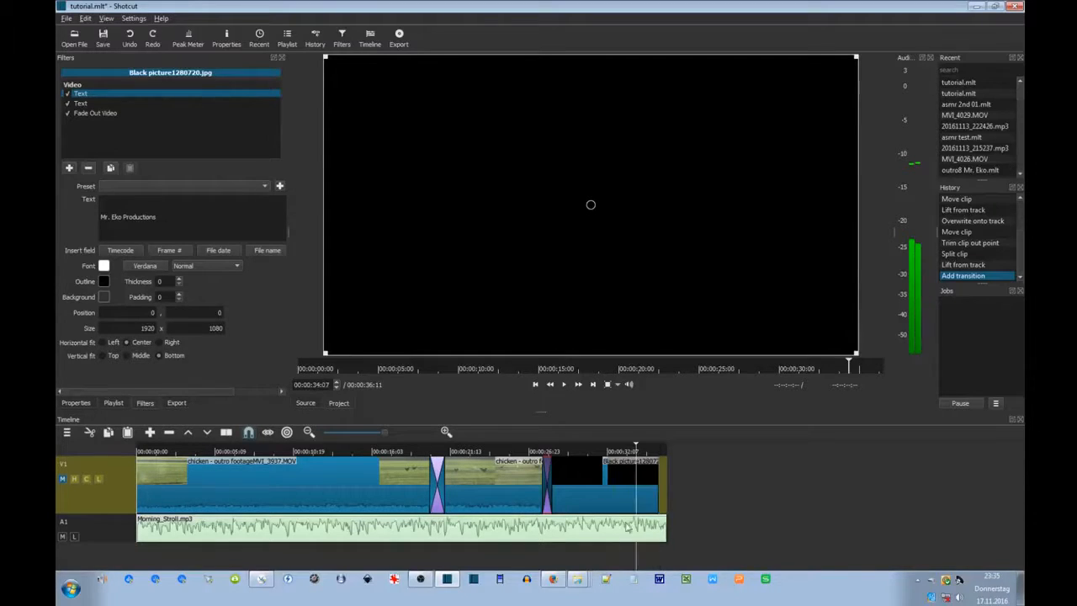
click(566, 388)
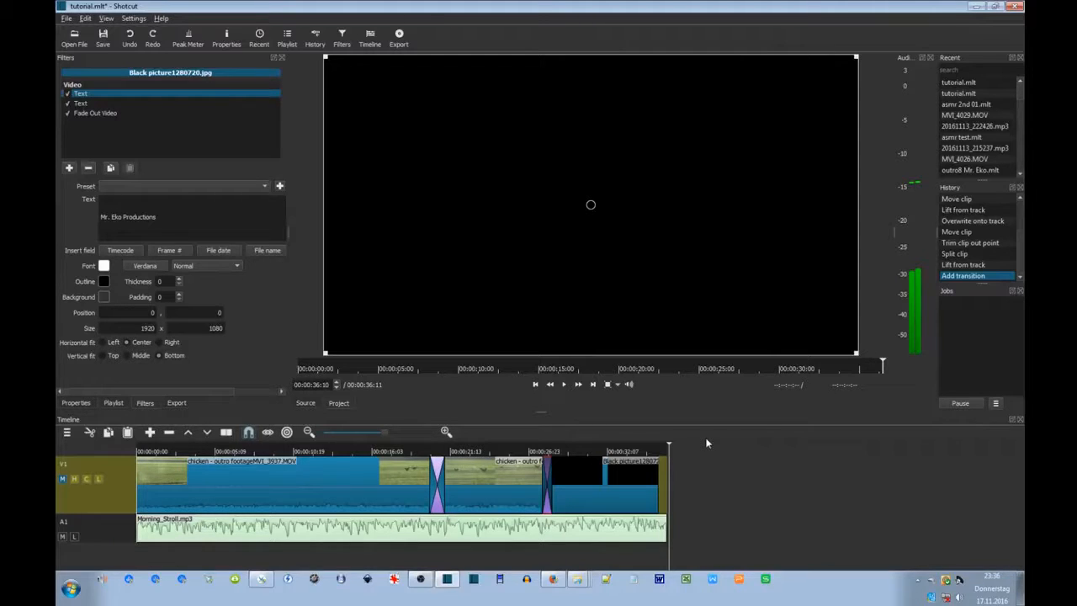
click(594, 555)
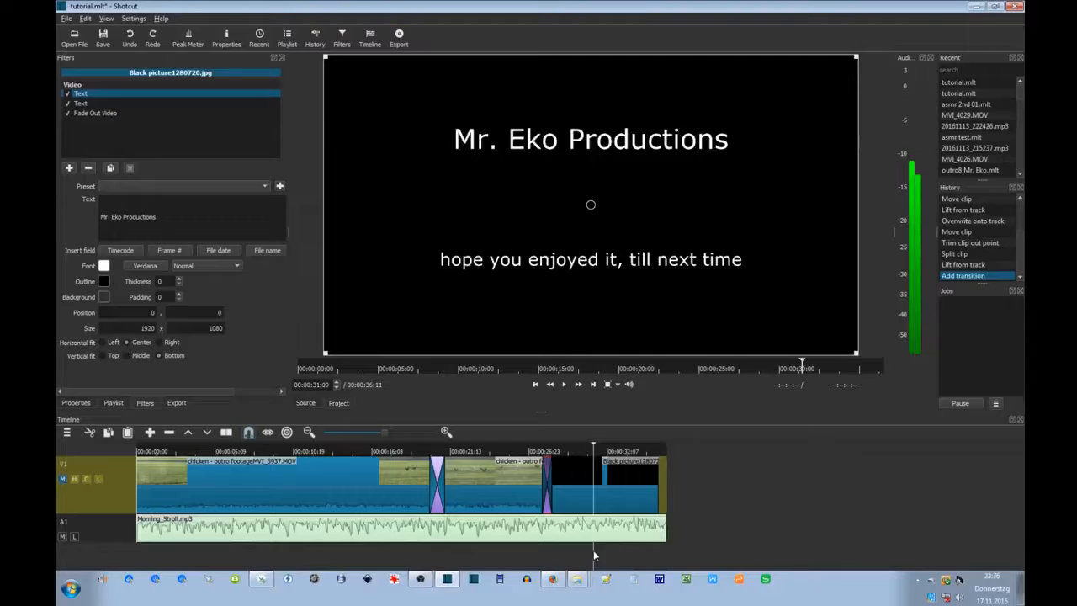
click(564, 391)
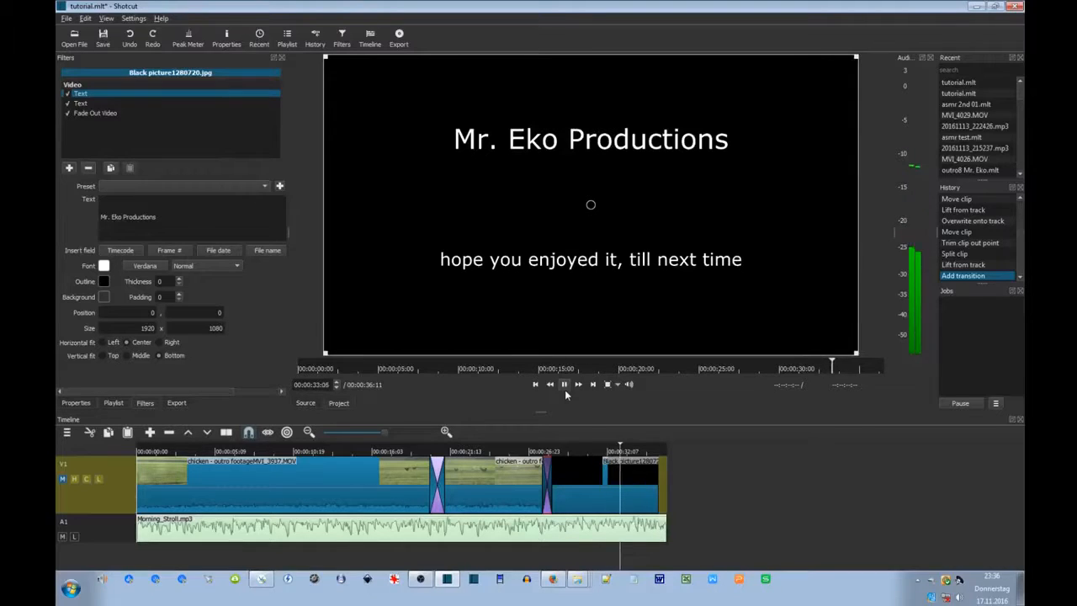
click(565, 389)
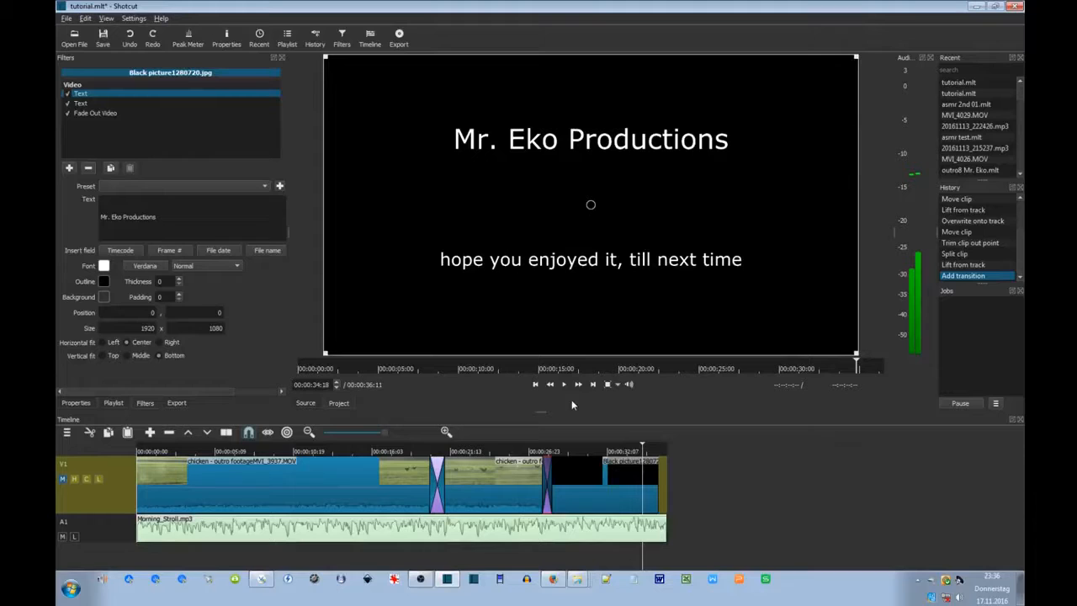
click(565, 385)
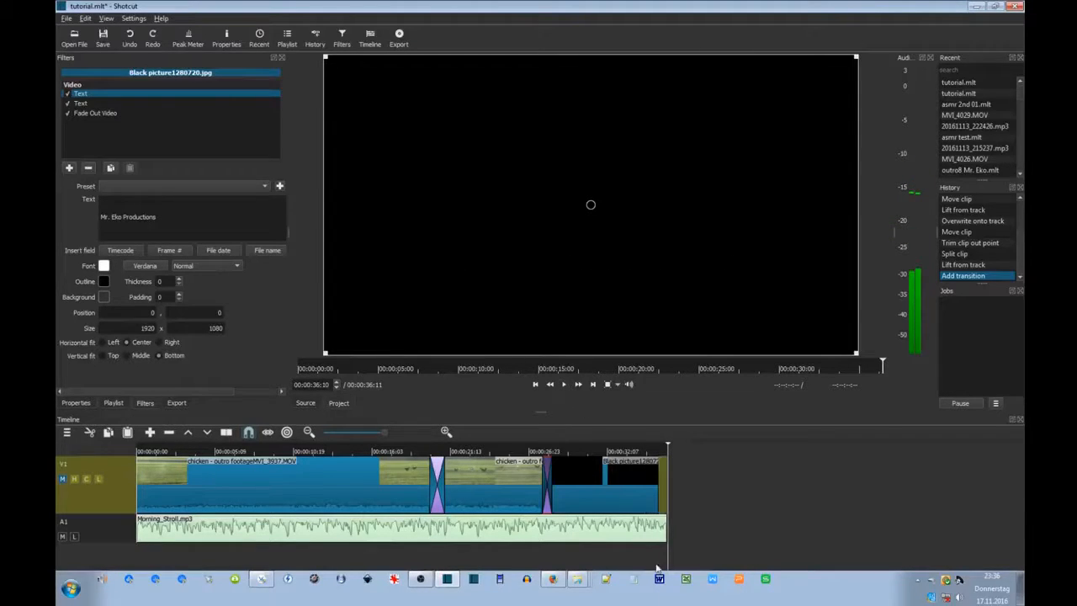
drag(648, 552, 642, 555)
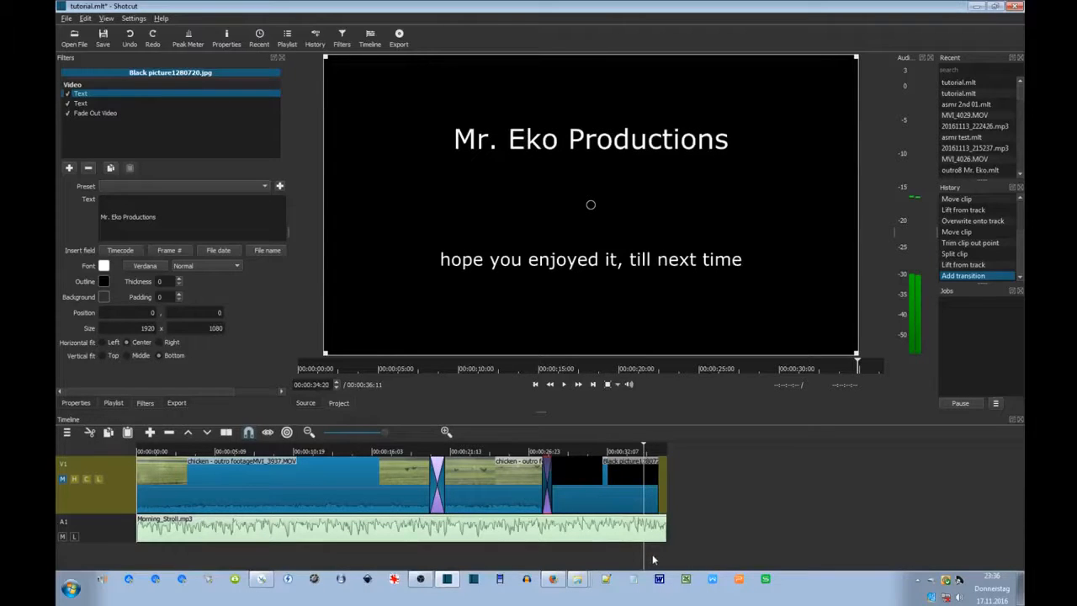
Split Morning_Stroll.mp3 at the playhead, move the tail aside, and preview the shortened music.
click(649, 525)
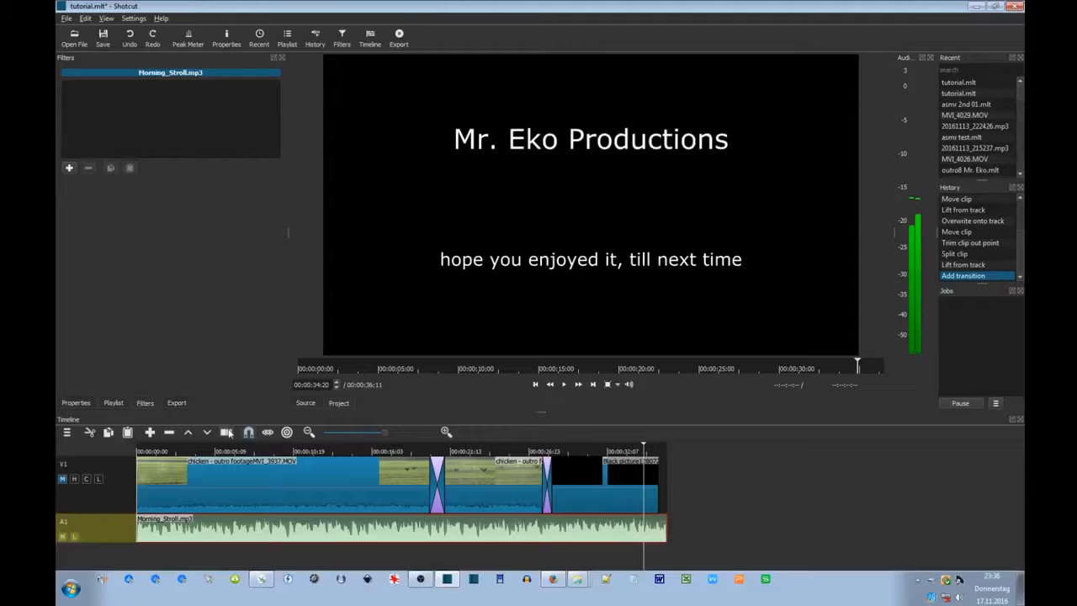
key(s)
drag(658, 527, 743, 528)
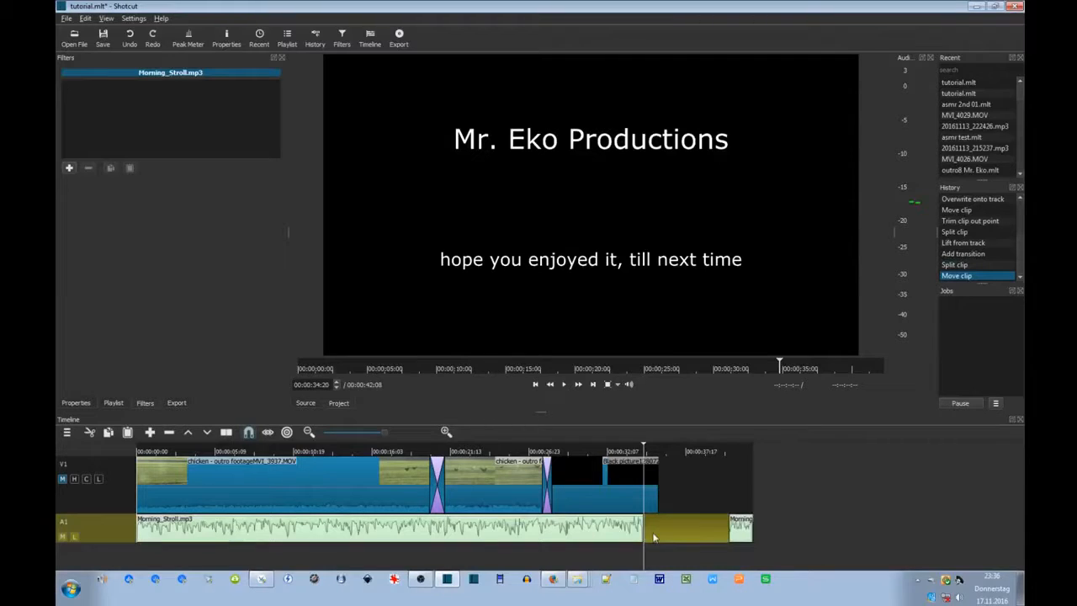
click(587, 555)
click(566, 388)
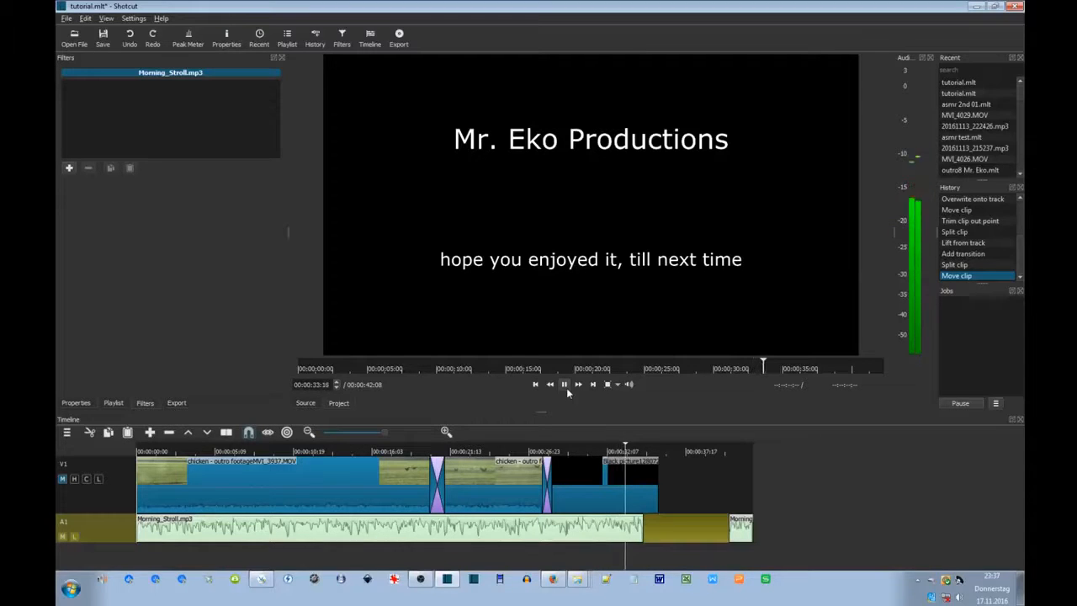
click(566, 388)
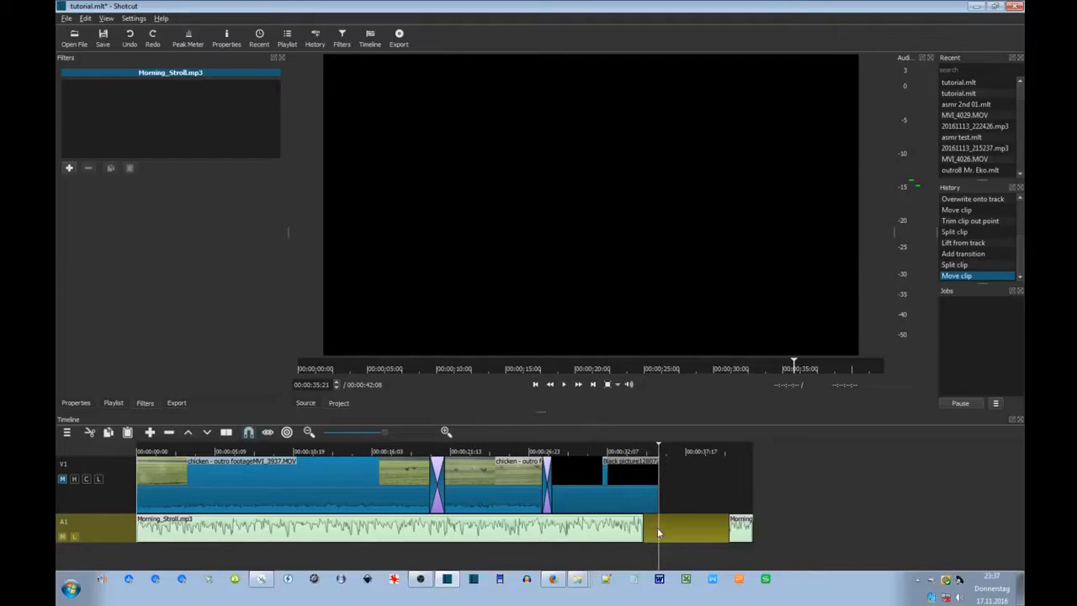
Remove the leftover music fragment and the empty gap on the audio track.
drag(740, 527, 691, 528)
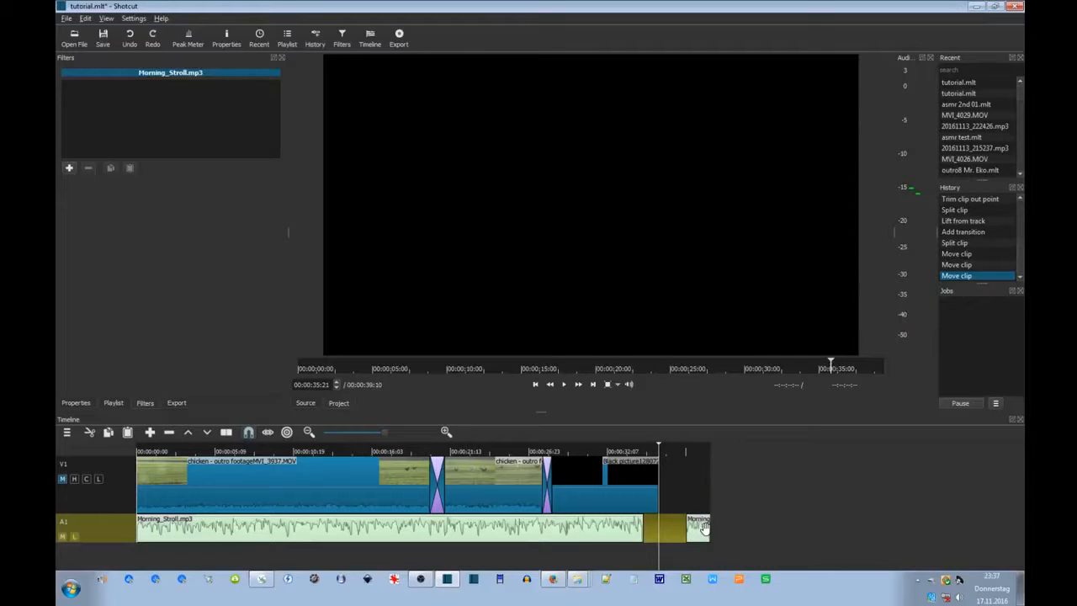
key(z)
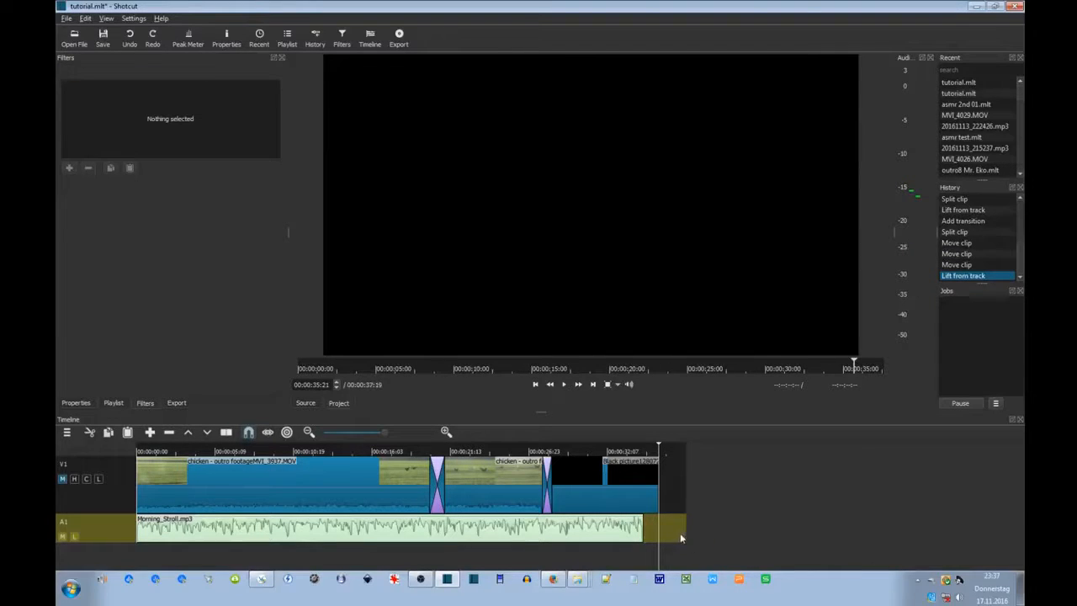
click(669, 540)
right_click(662, 523)
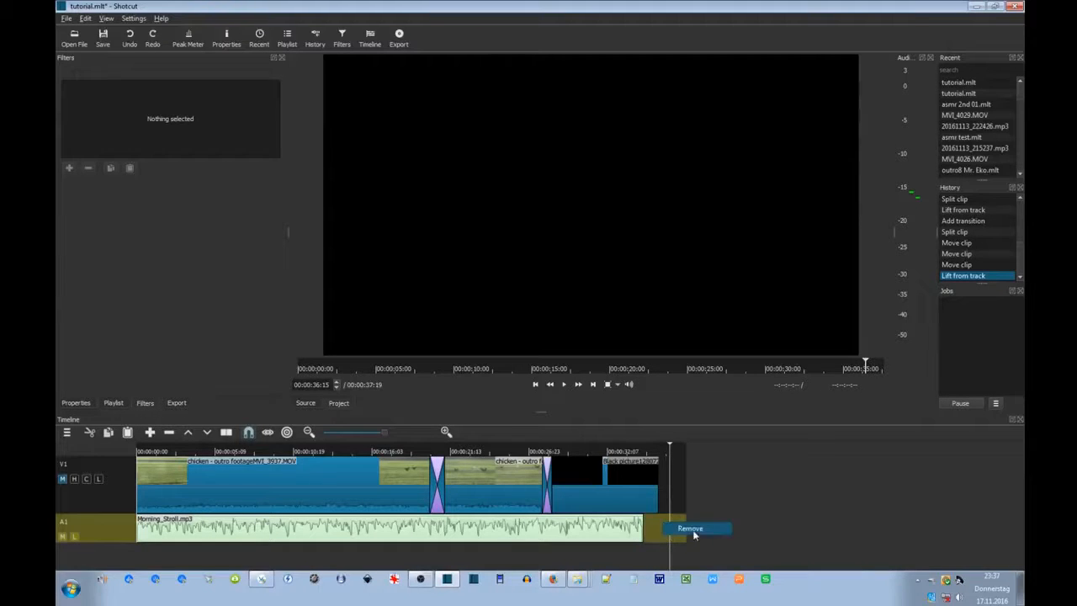
click(692, 529)
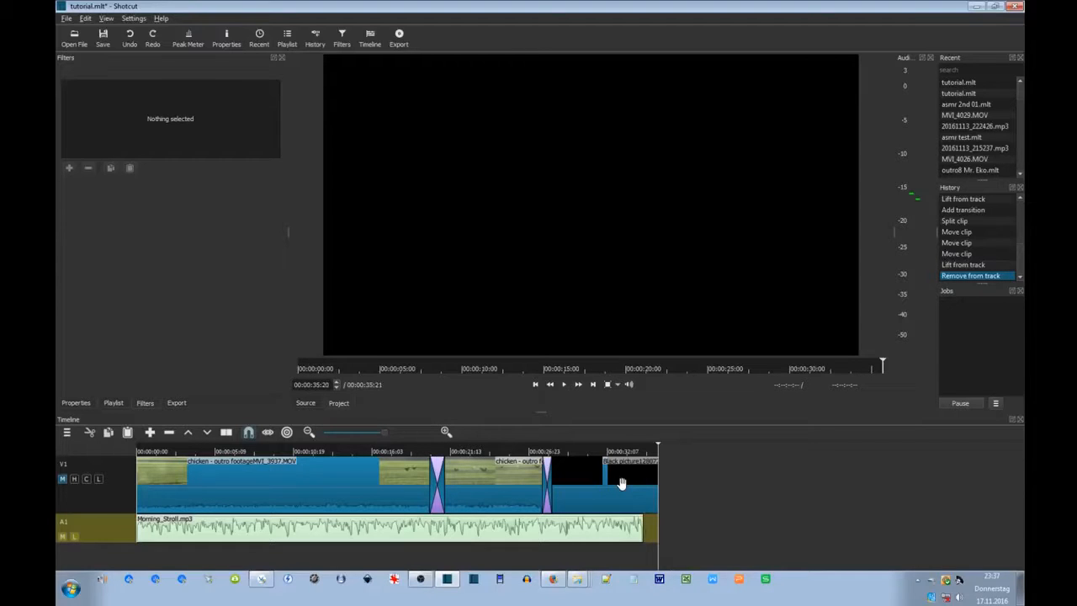
Split the black title clip at 34:20 and delete its leftover tail.
click(642, 559)
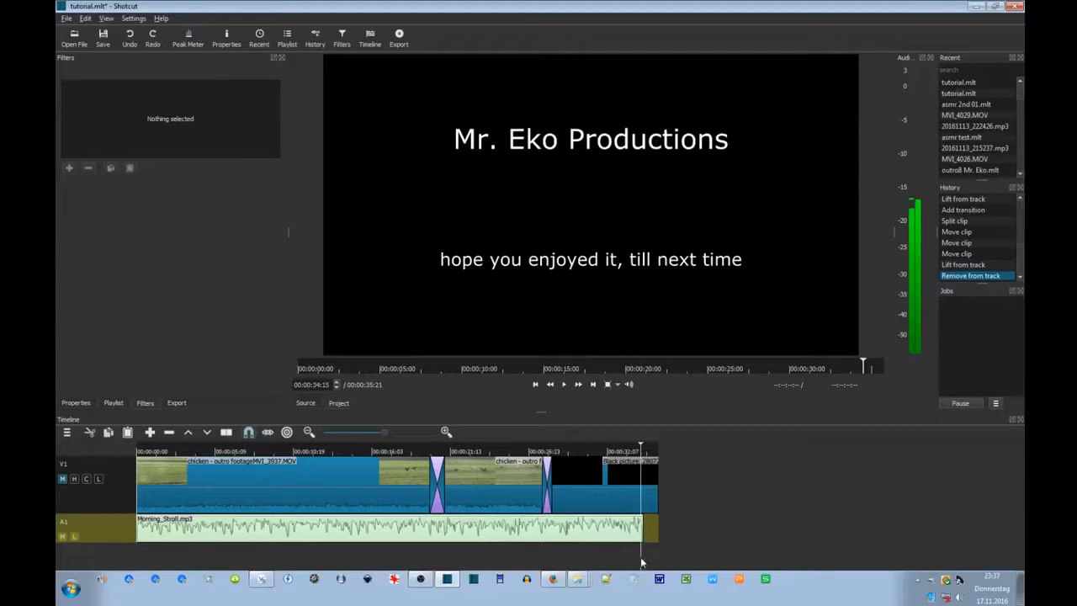
drag(642, 560, 643, 561)
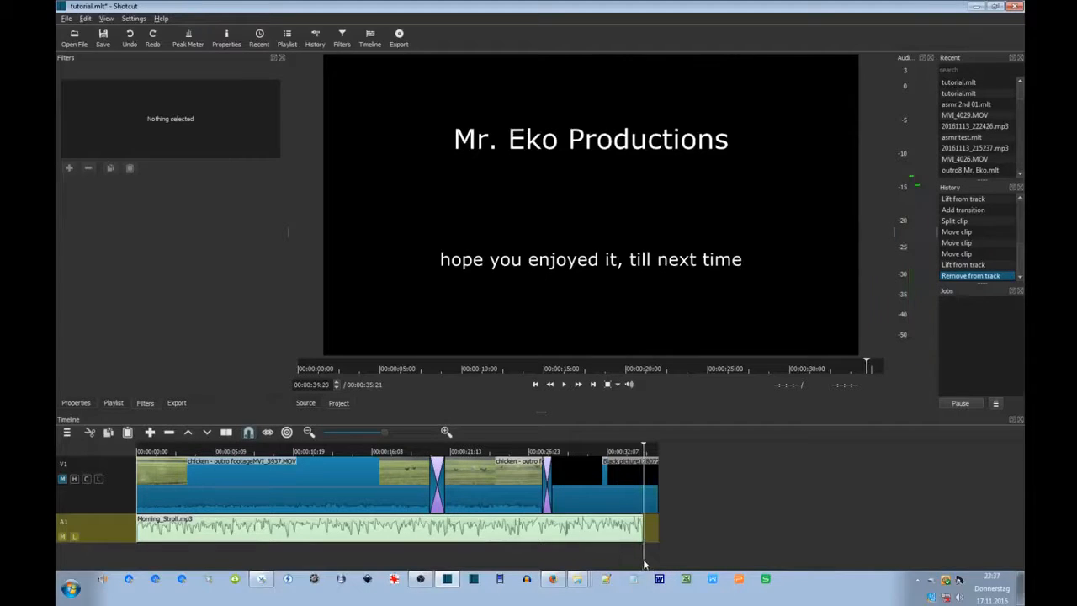
click(652, 486)
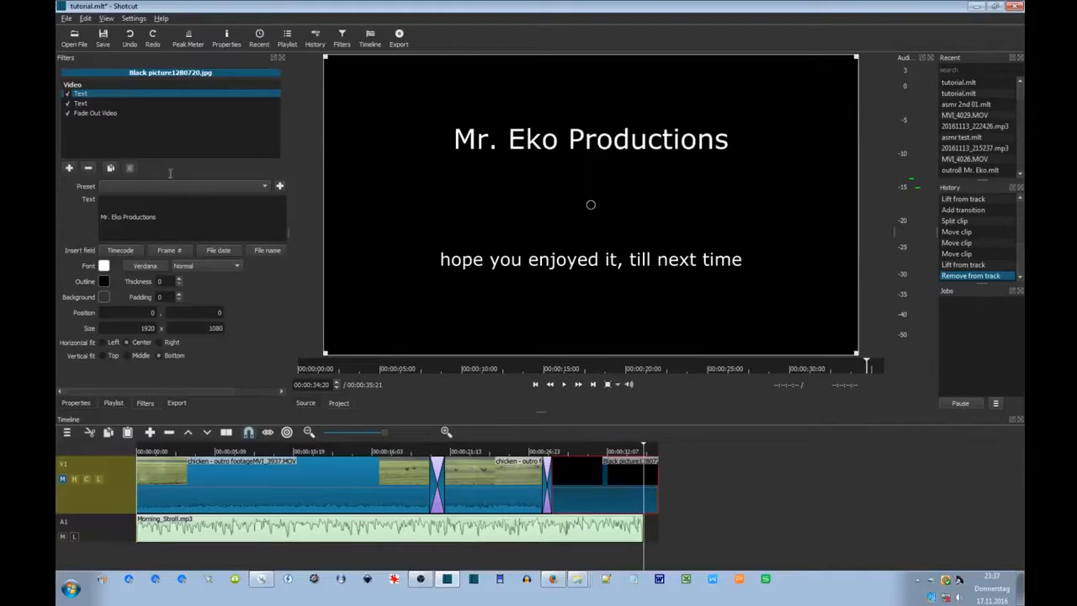
click(69, 113)
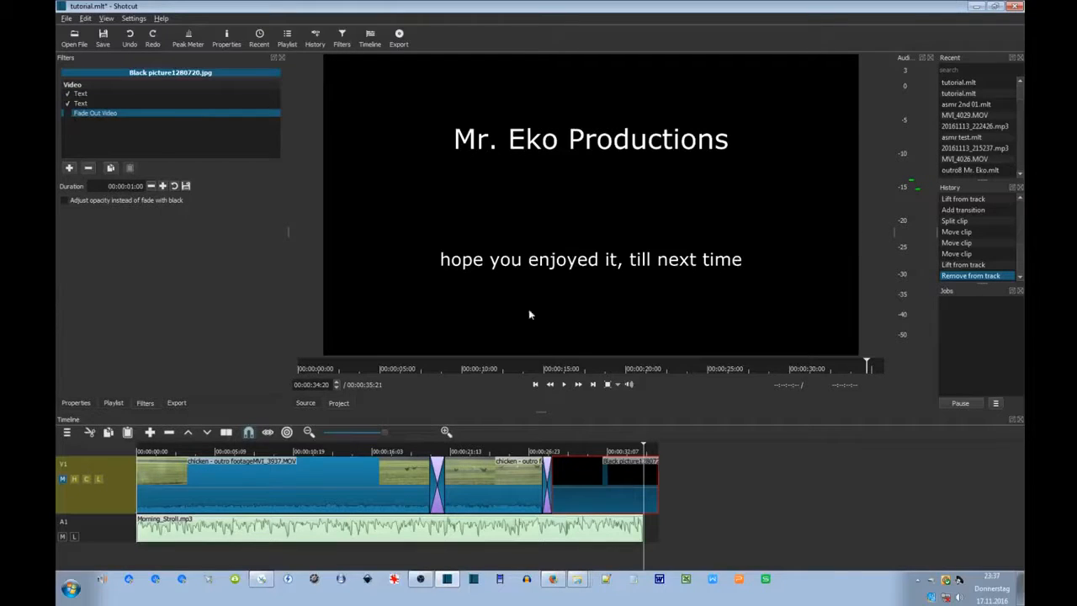
click(228, 433)
click(649, 491)
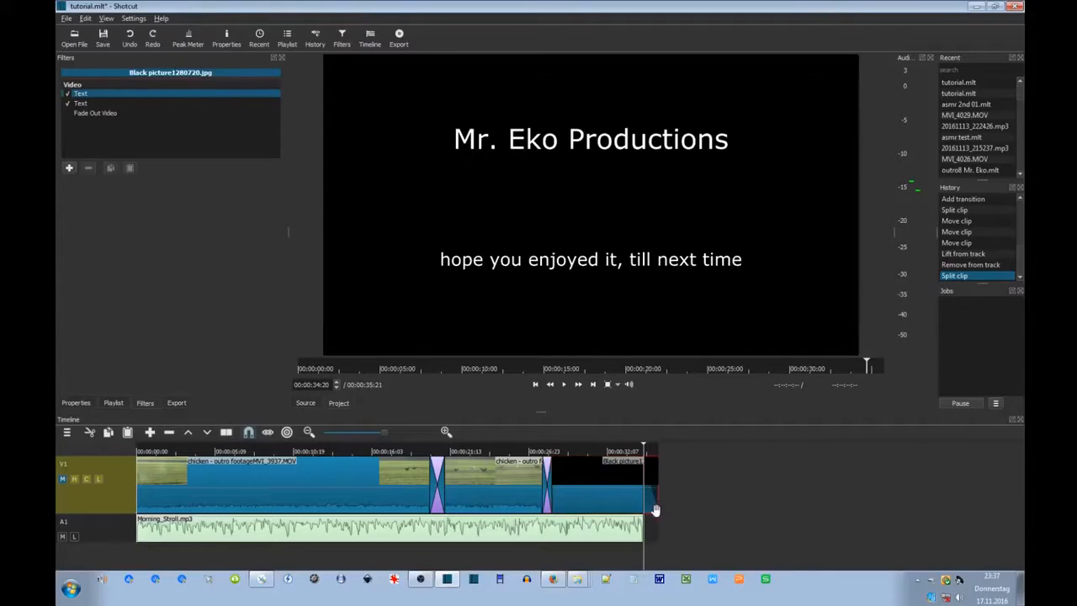
key(Delete)
Add a Fade Out Video filter to the shortened black clip and play the ending.
click(624, 498)
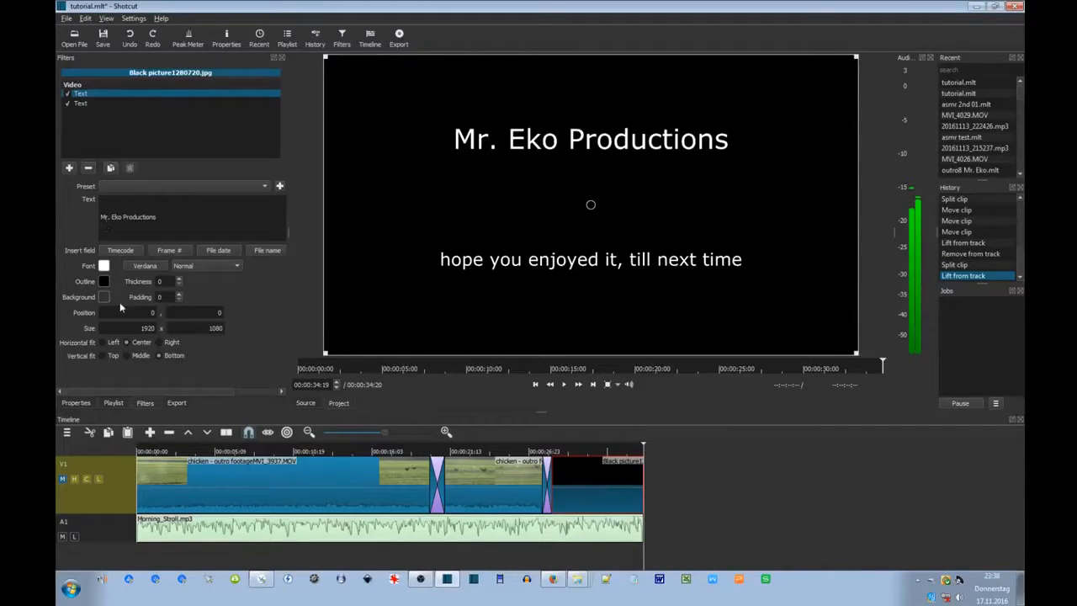
click(69, 171)
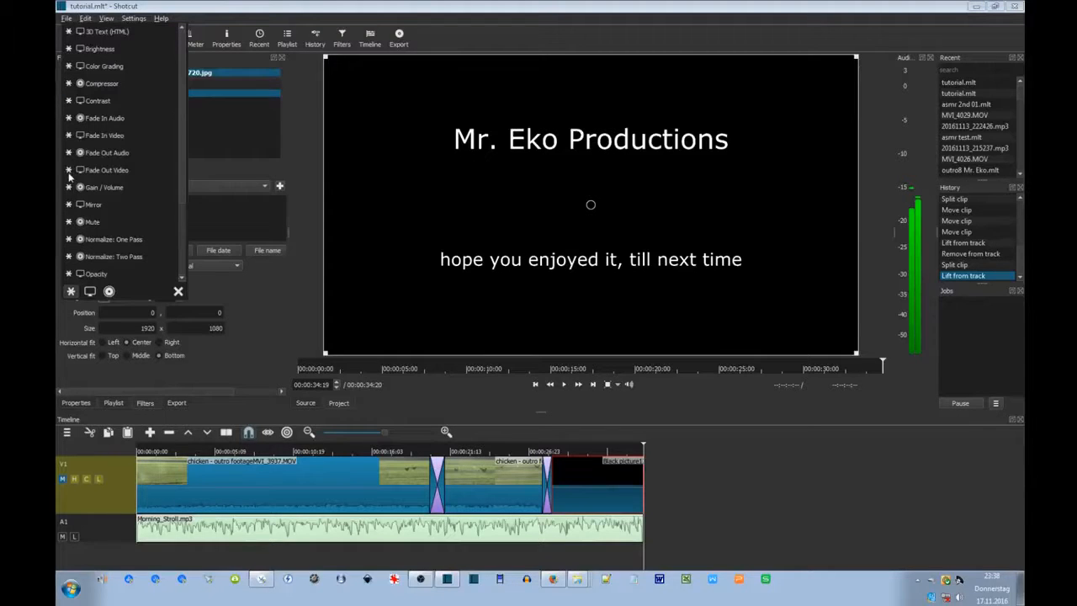
click(112, 170)
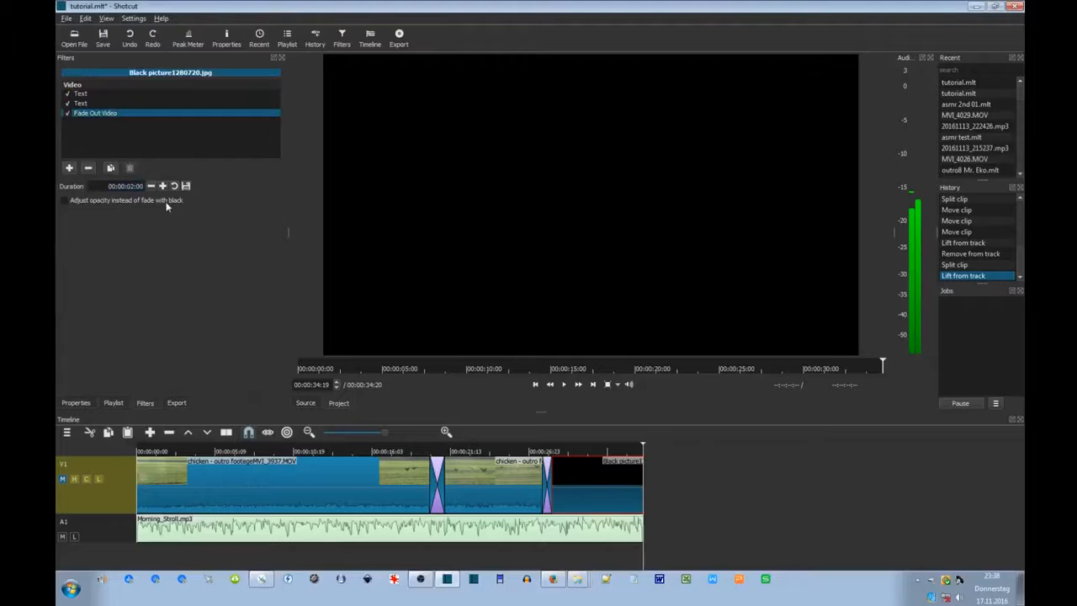
key(alt+Left)
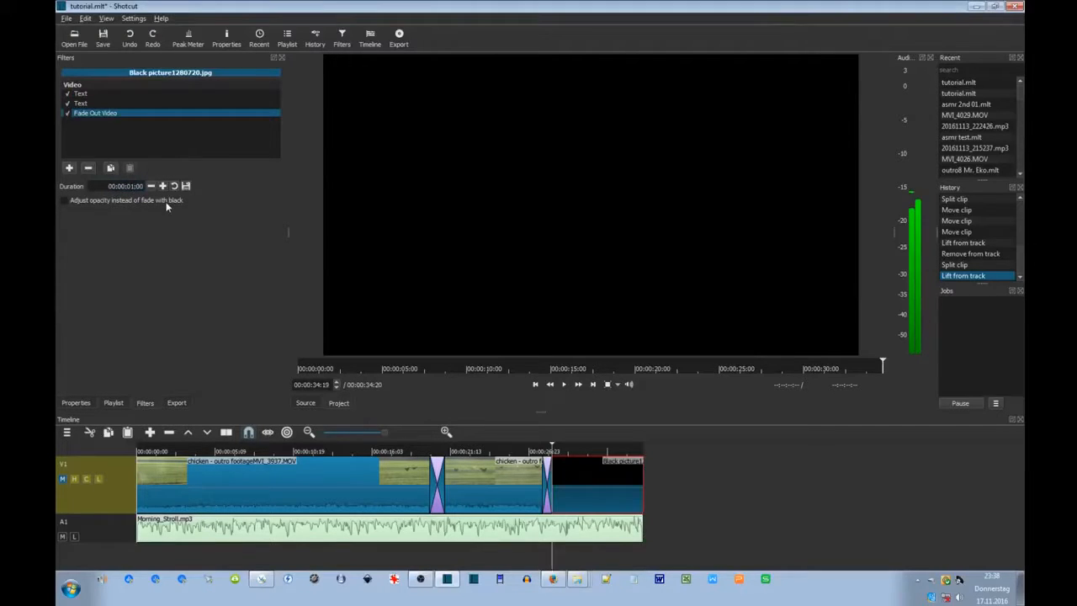
click(563, 384)
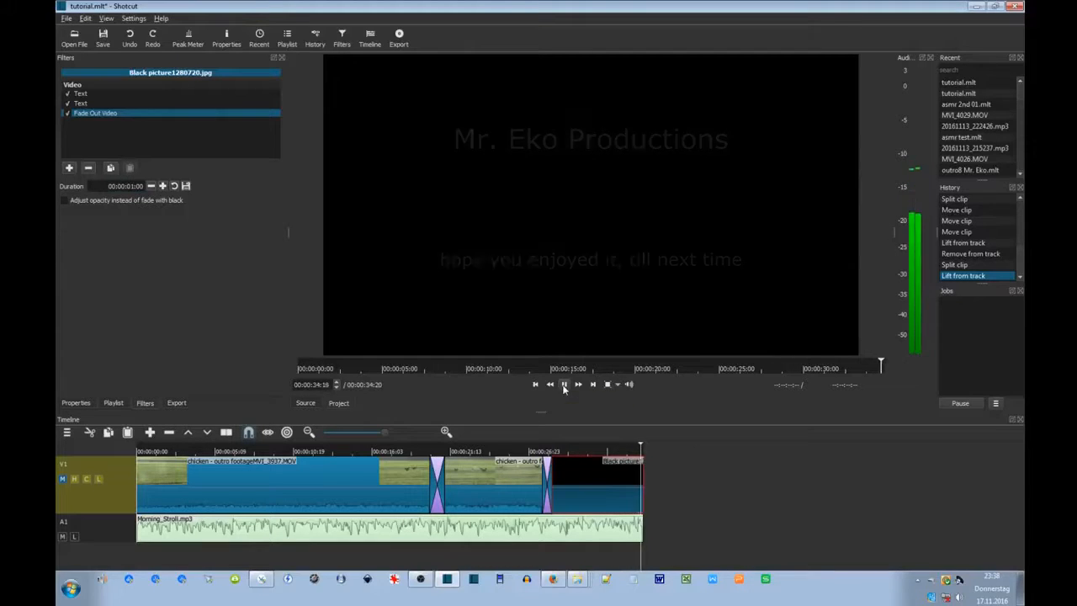
click(603, 532)
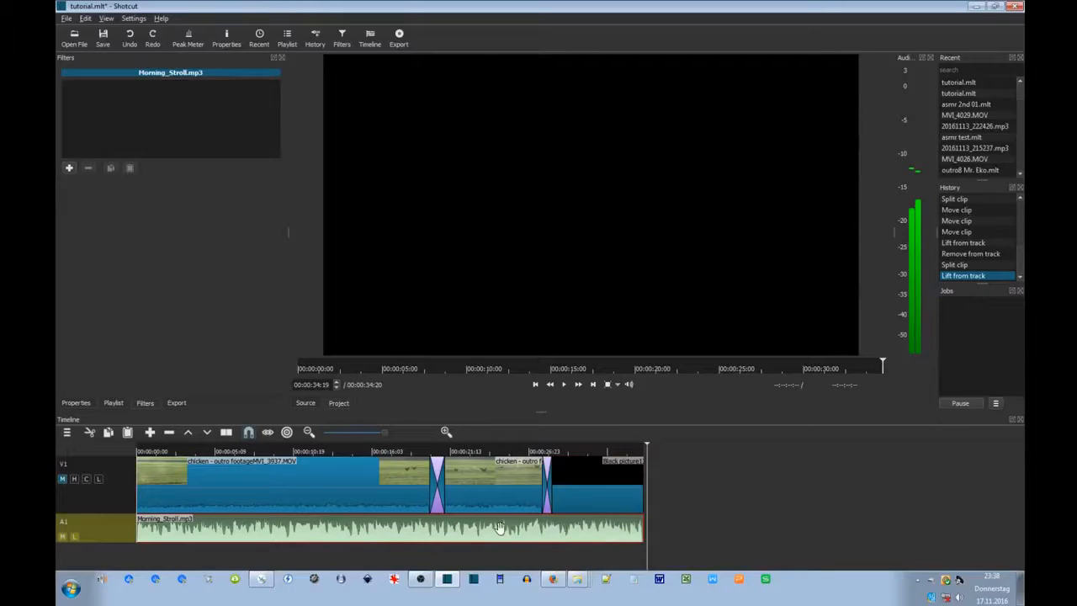
Add a 00:00:05:01 Fade Out Audio filter to Morning_Stroll.mp3 and listen to the ending.
click(70, 169)
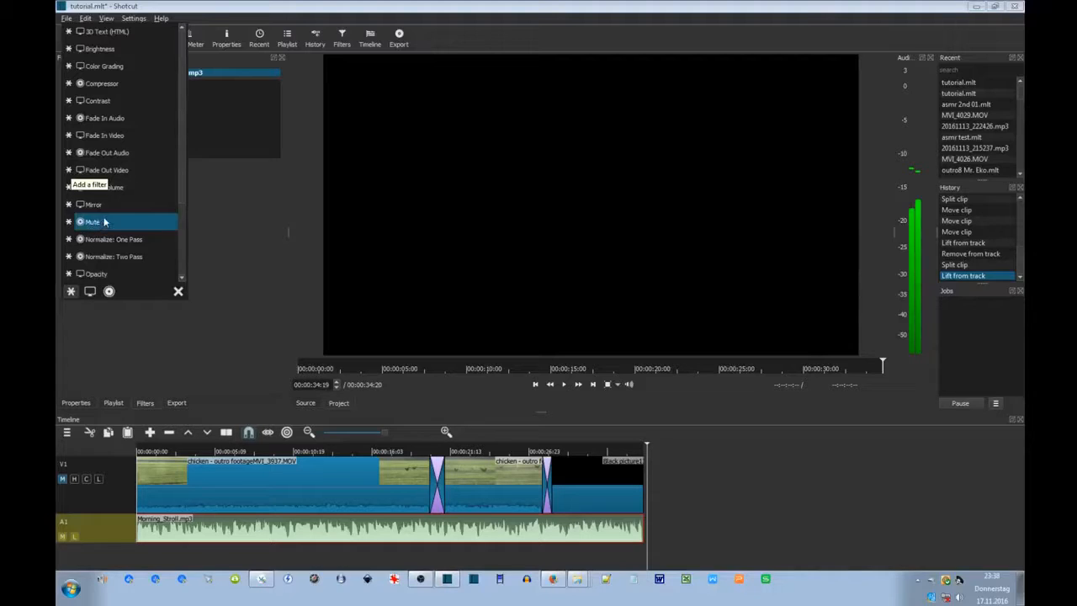
click(122, 153)
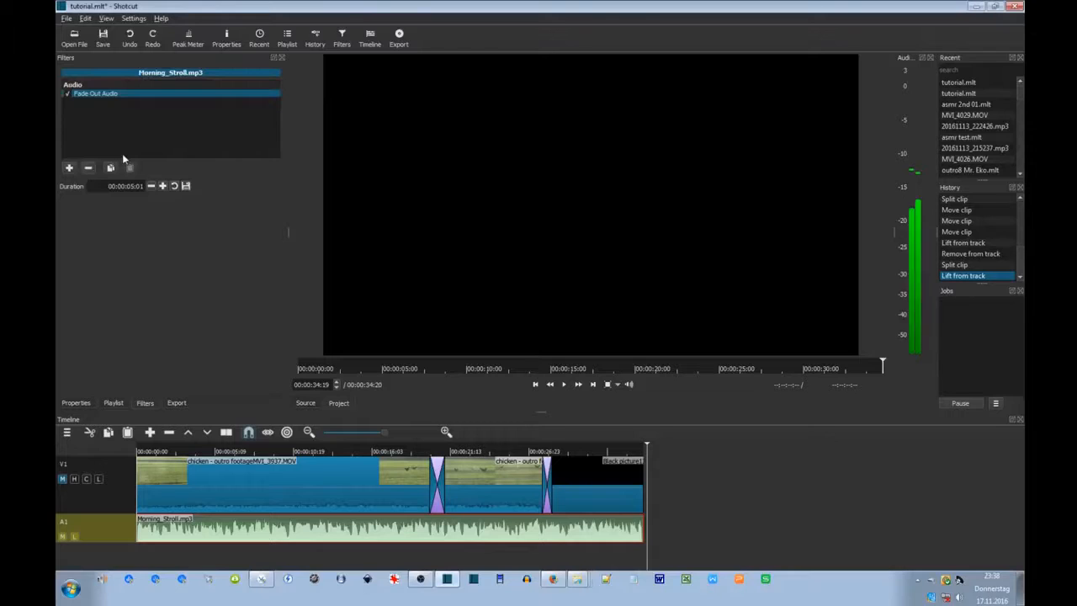
click(571, 555)
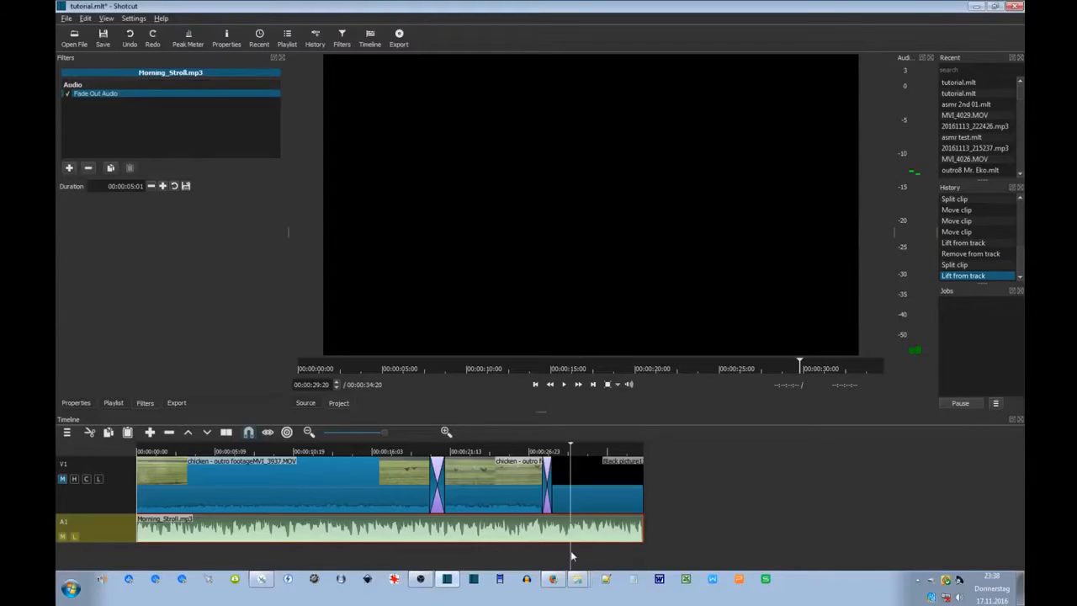
click(564, 385)
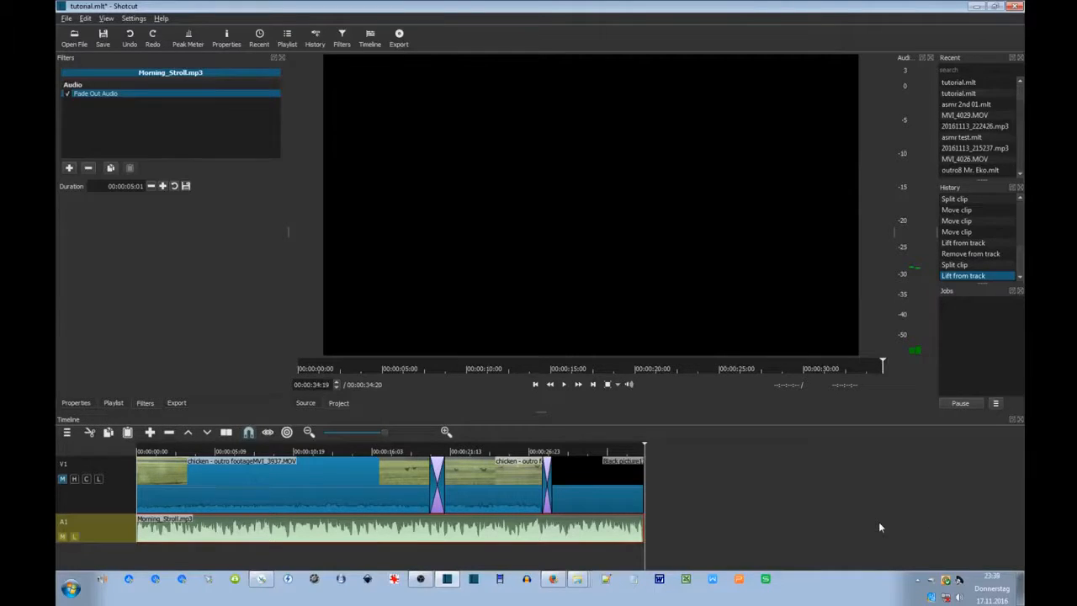
click(524, 559)
click(563, 384)
Add a Fade In Video filter to the first chicken clip with a 2-second duration.
click(193, 497)
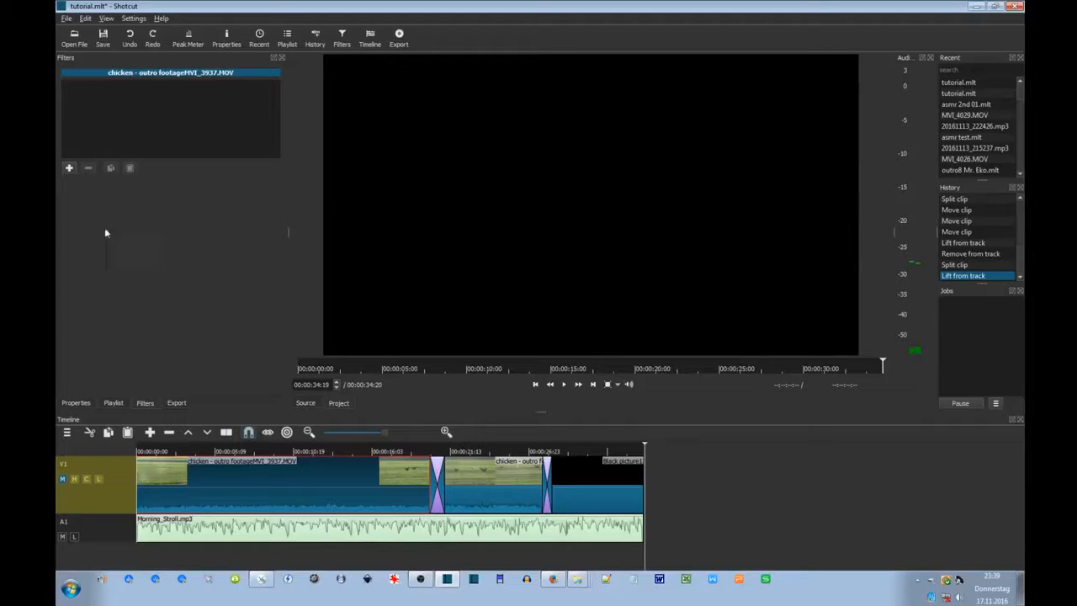
click(69, 168)
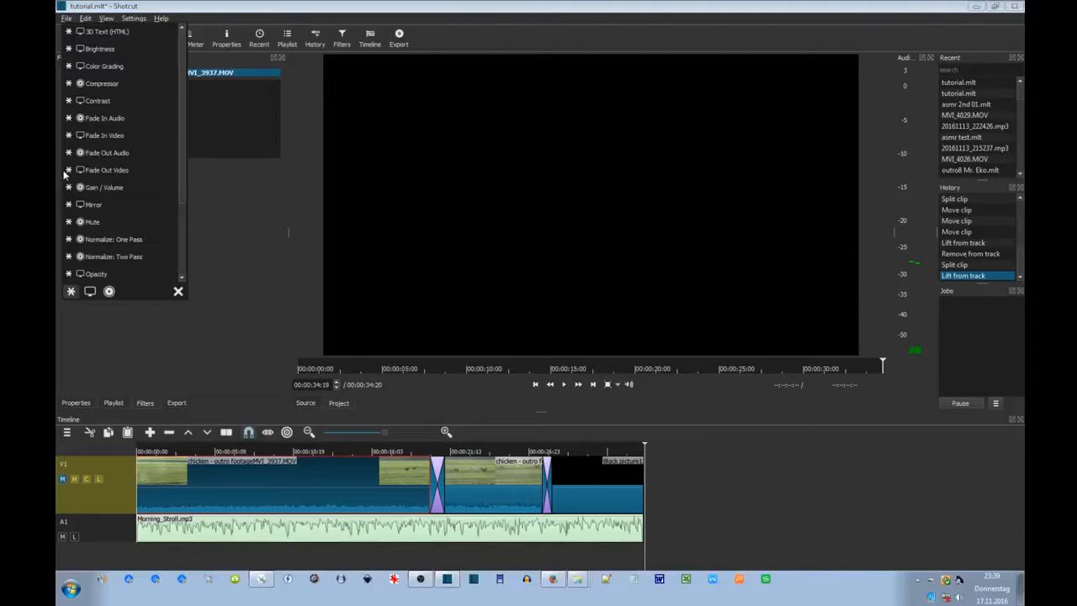
click(105, 139)
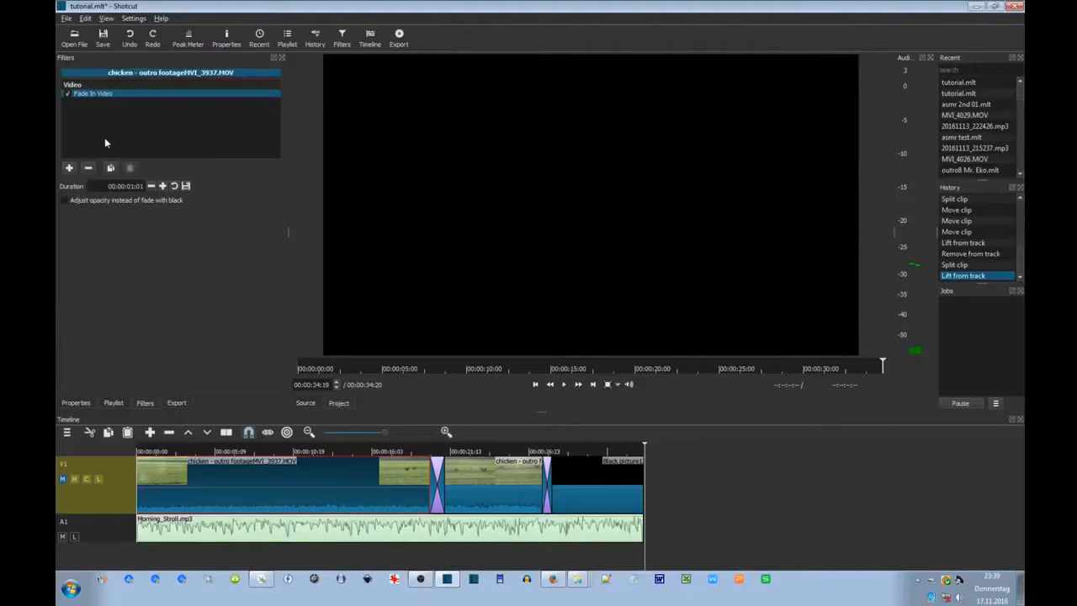
click(133, 186)
click(132, 185)
text(2)
key(space)
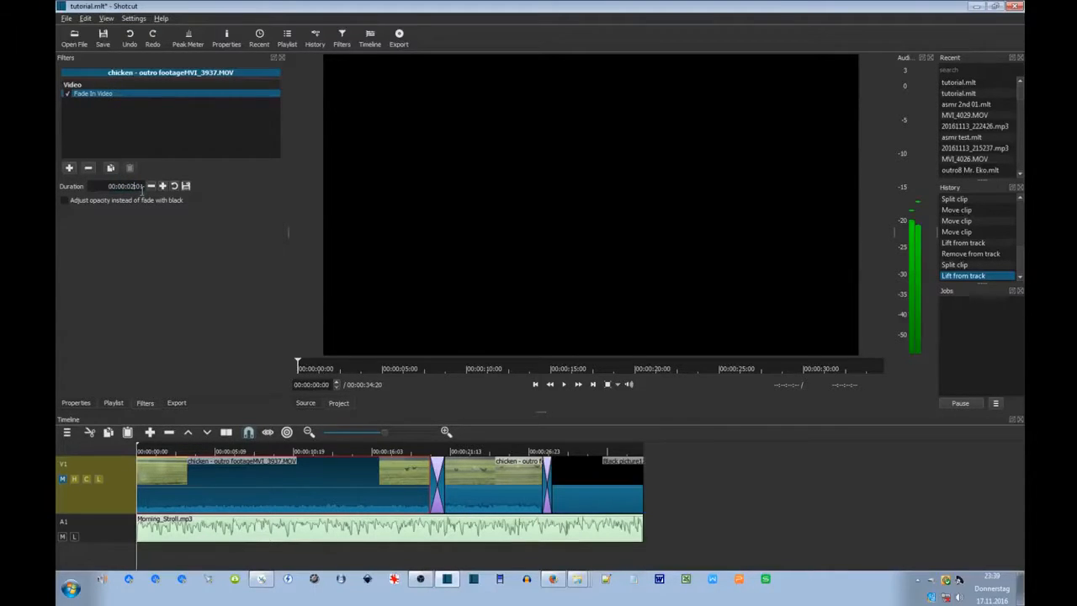
Add a 00:00:03:01 Fade In Audio filter to Morning_Stroll.mp3 and preview the opening.
click(160, 530)
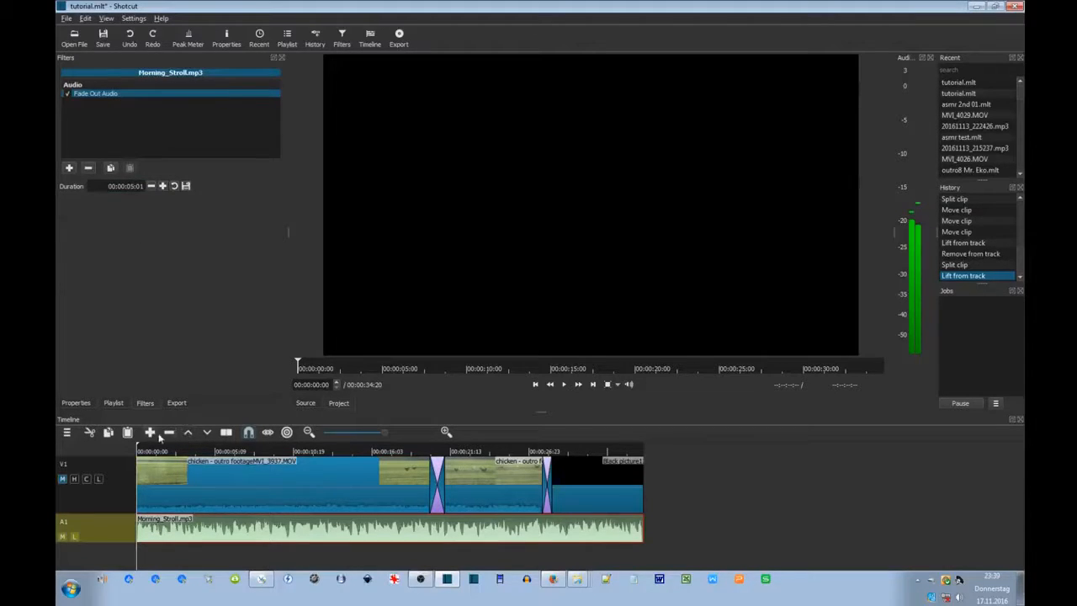
click(69, 167)
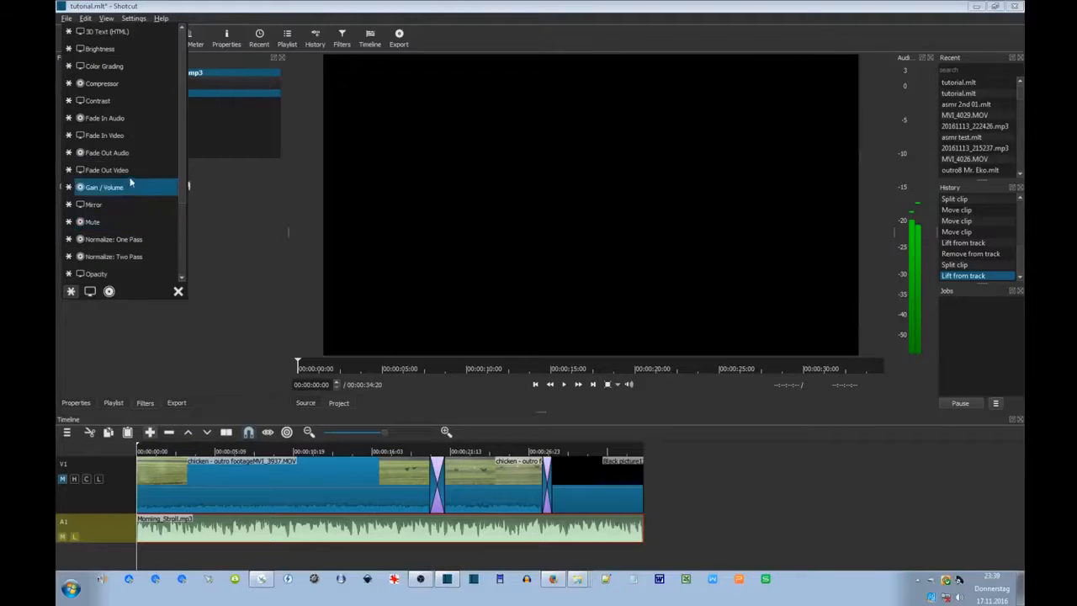
click(105, 118)
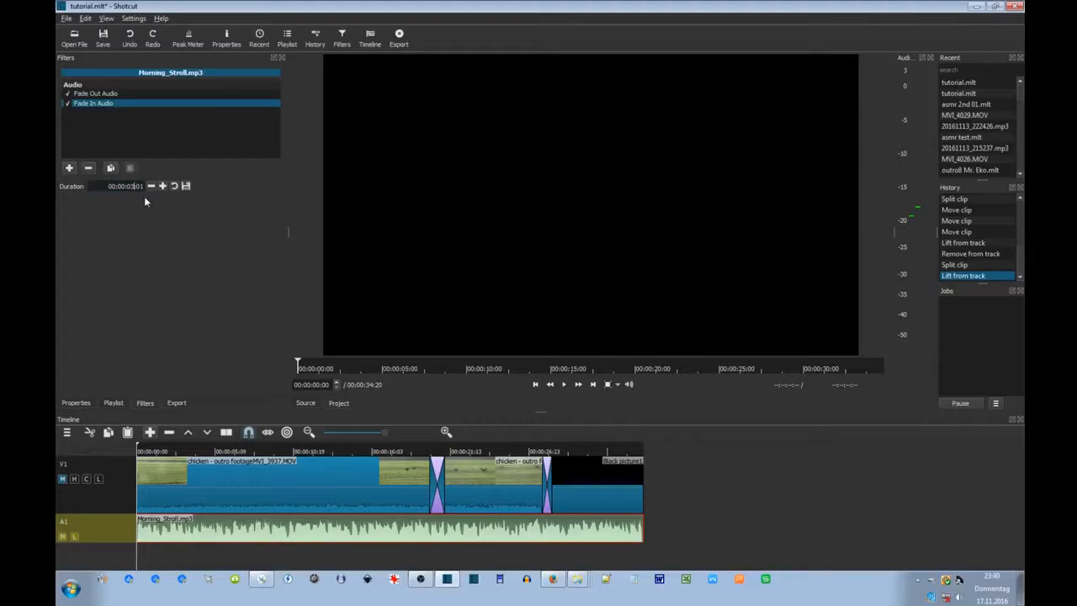
click(159, 551)
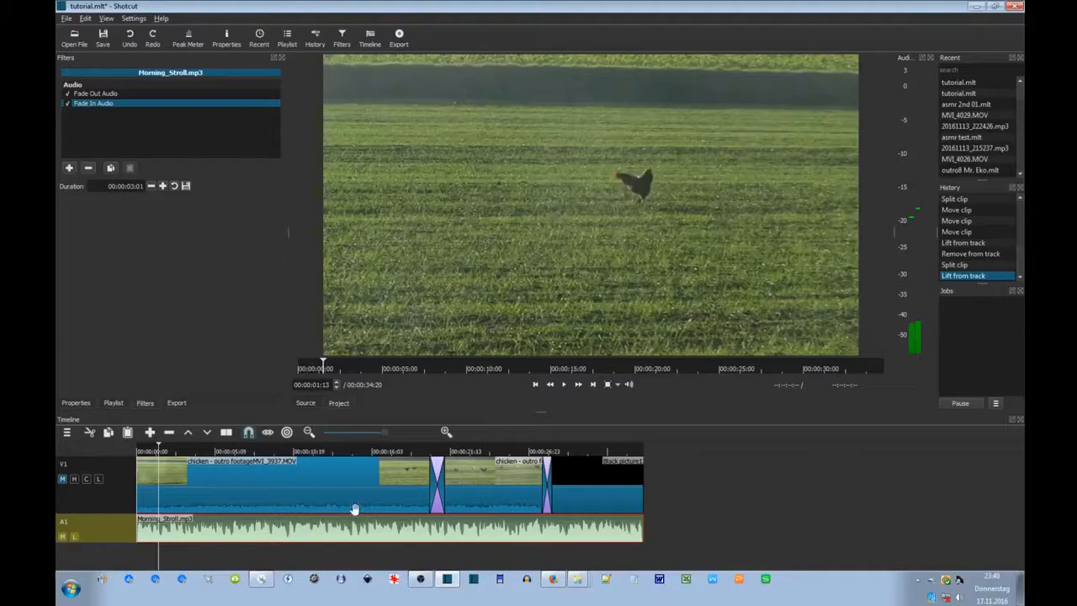
click(691, 507)
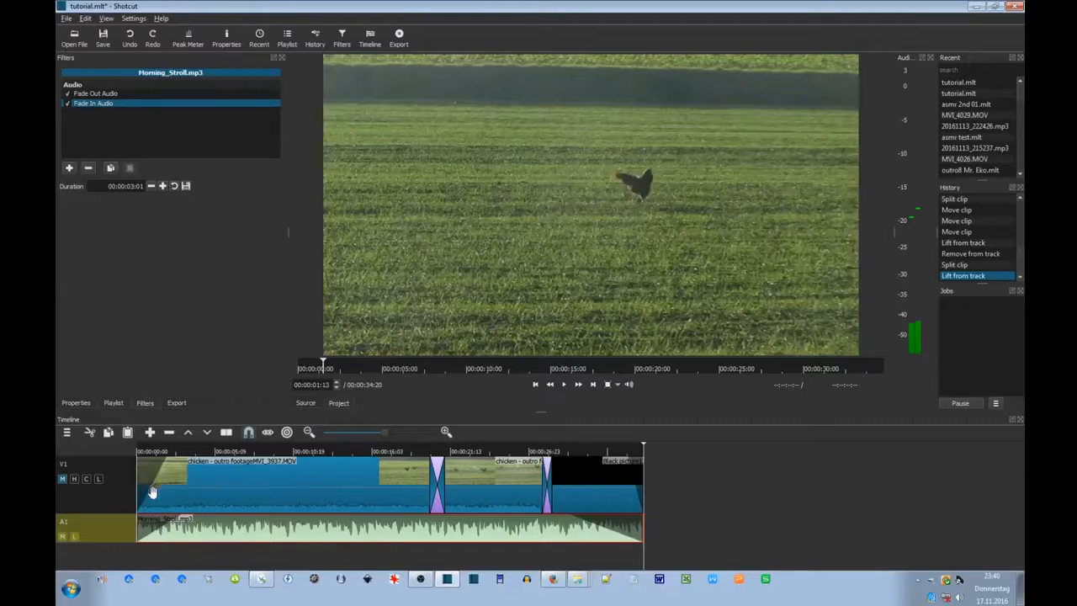
key(Home)
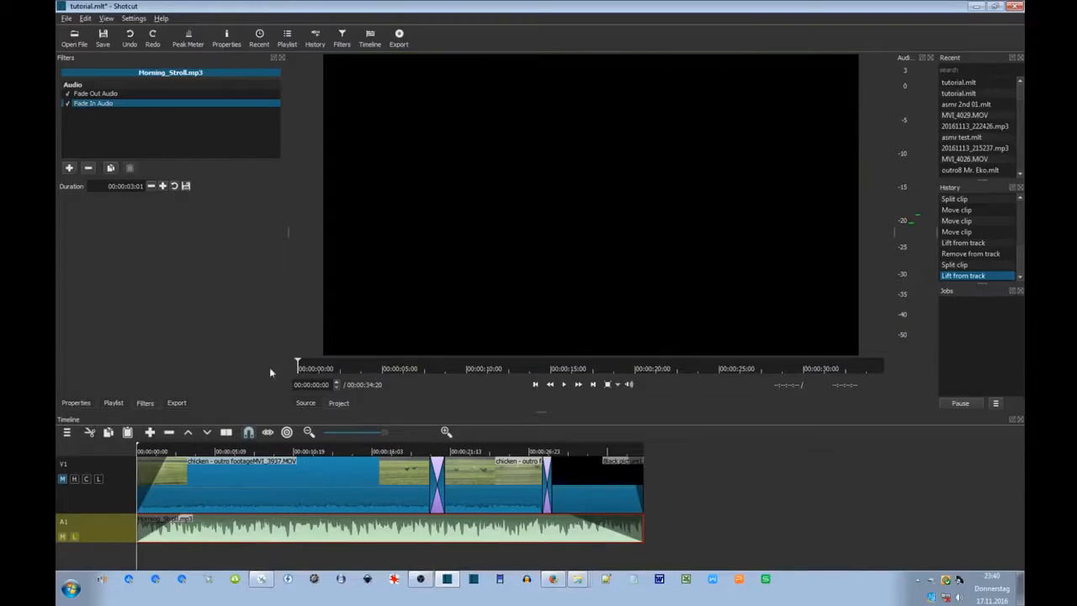
click(565, 384)
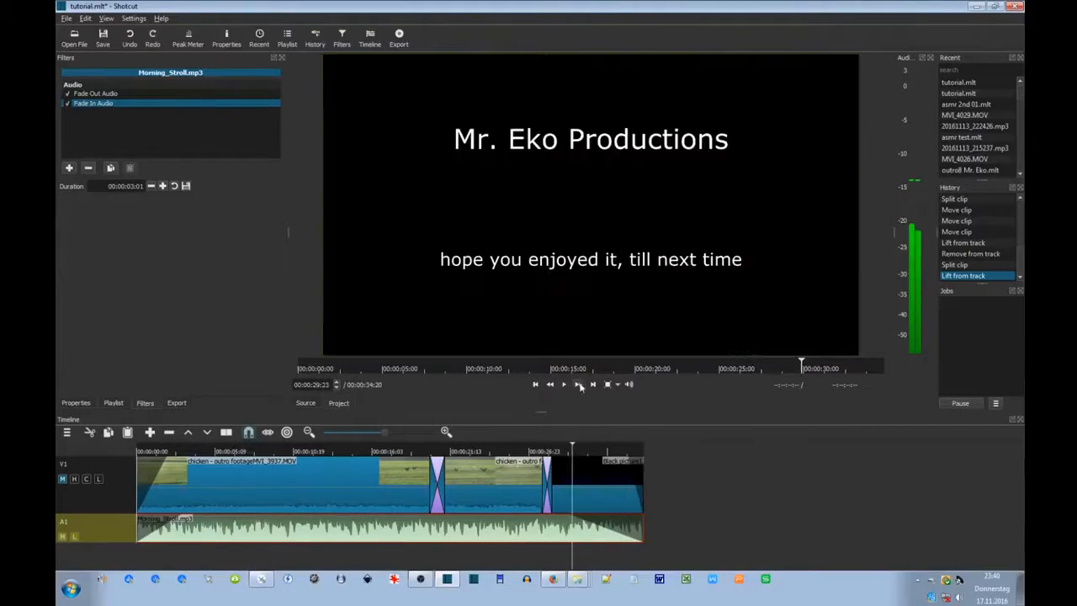
click(565, 383)
click(563, 383)
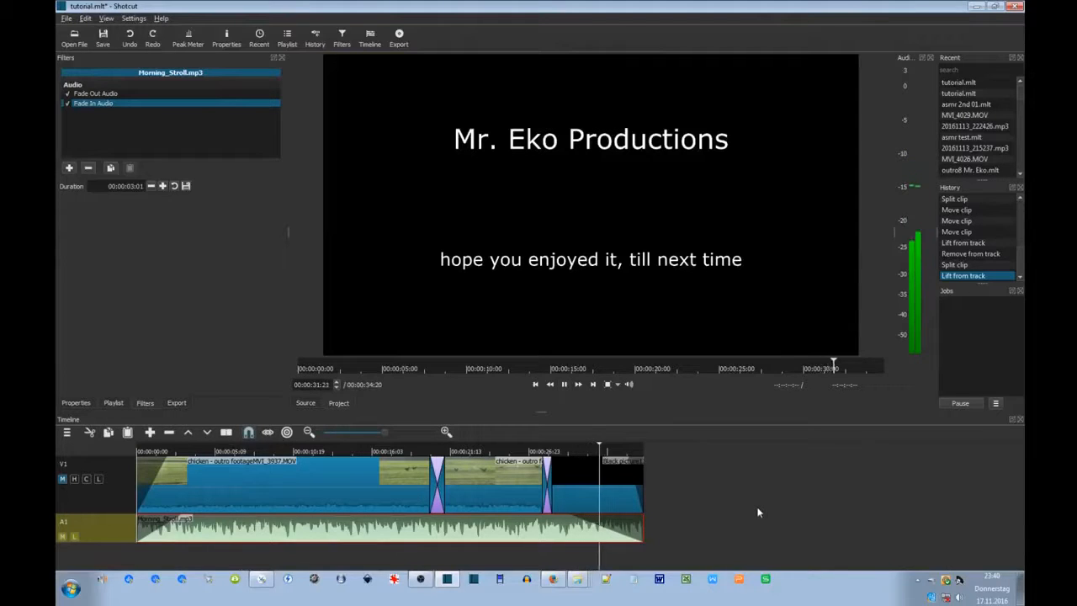
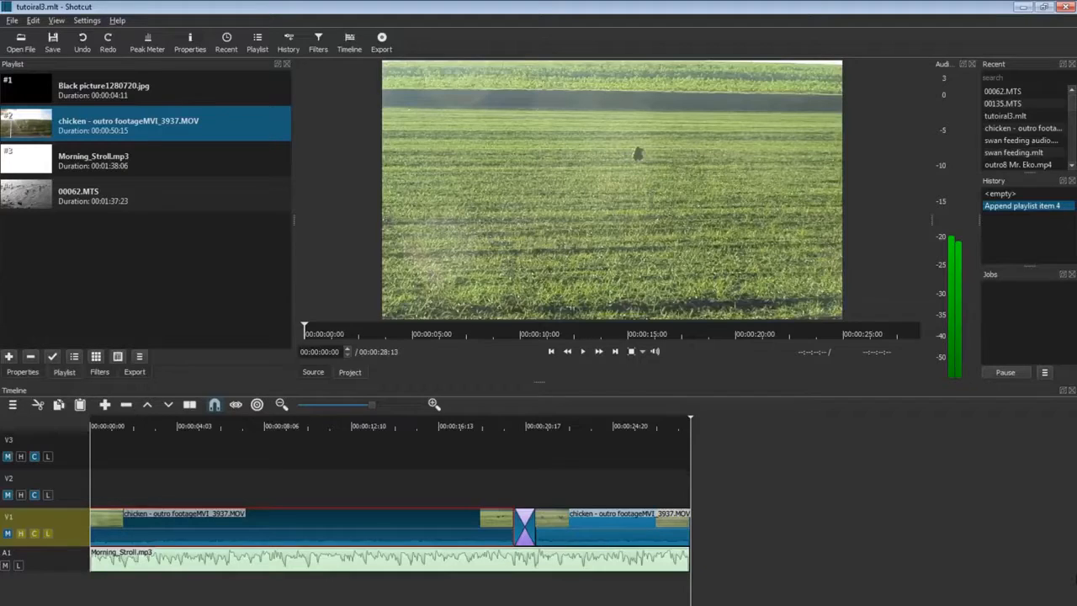
Check Shotcut's version information, then close it.
click(117, 21)
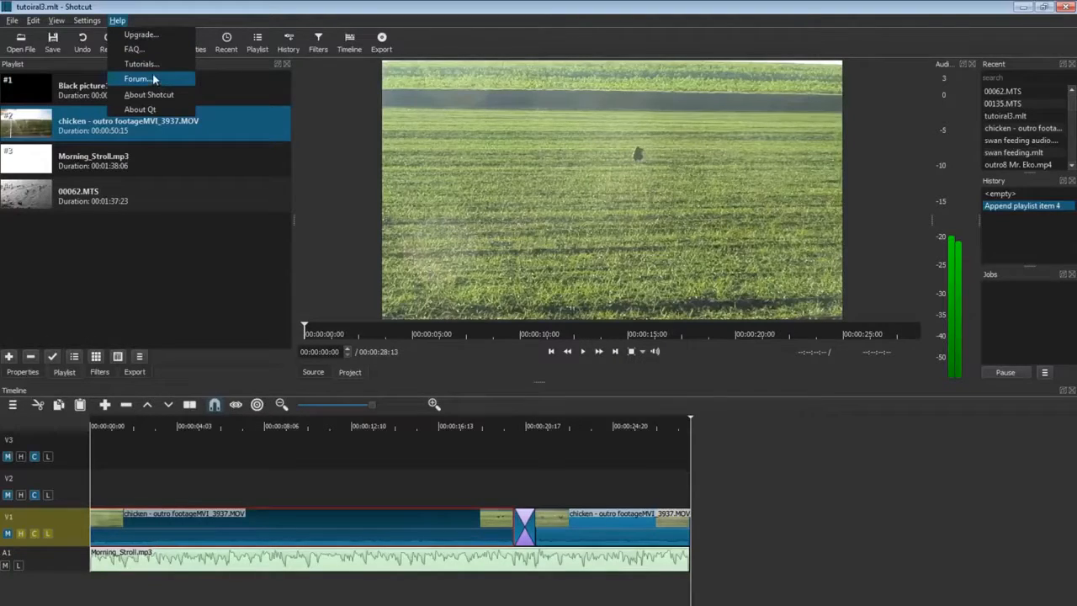
click(149, 95)
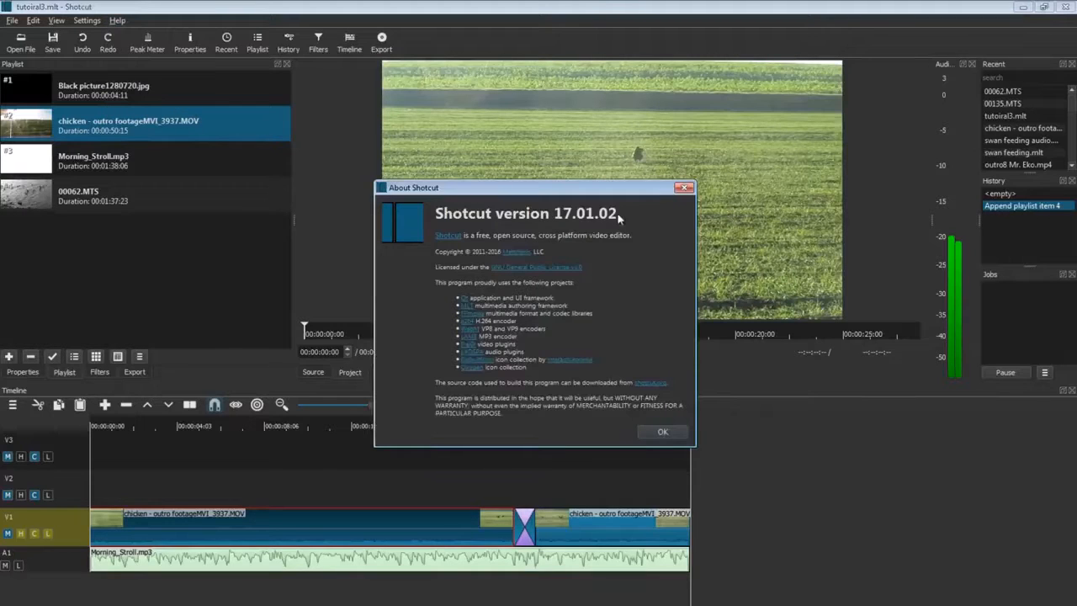
click(664, 432)
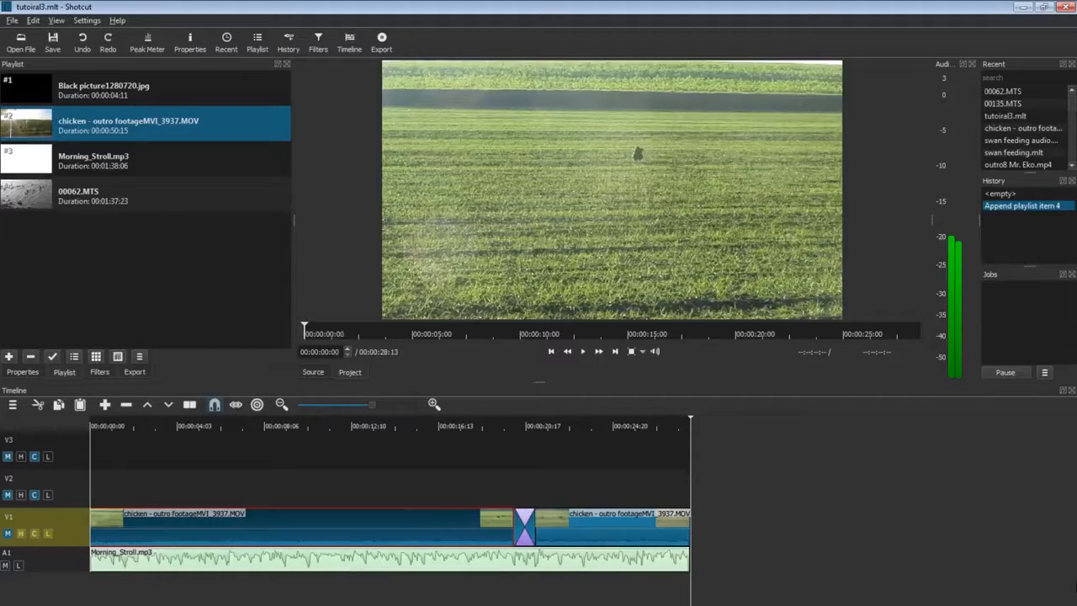
Try the Brightness filter at various levels on the chicken clip, then reset it to 100%.
click(100, 372)
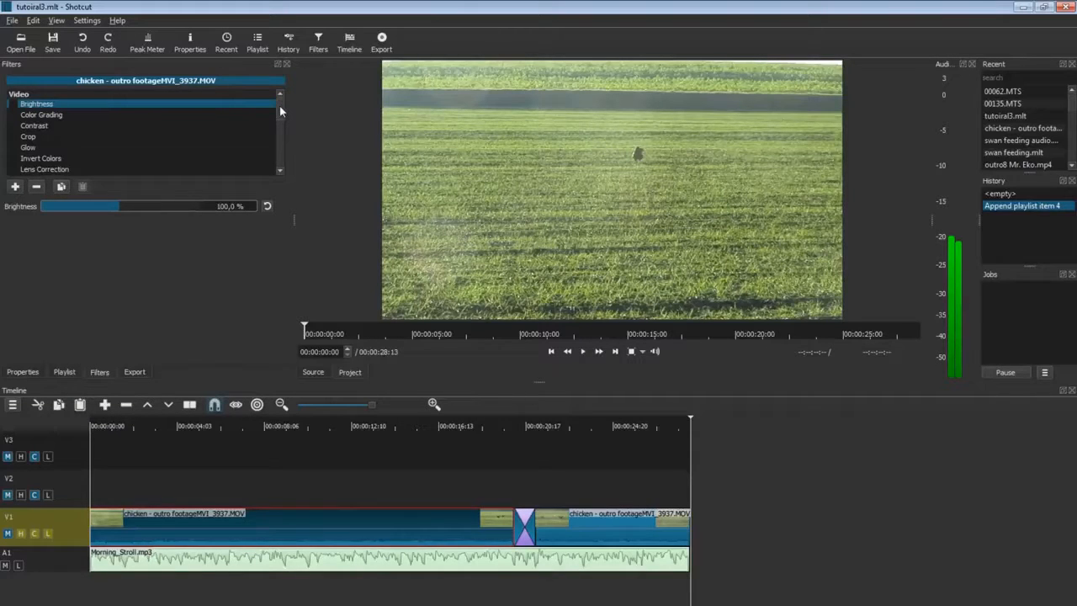
drag(280, 106, 285, 152)
scroll(284, 155, up, 10)
click(14, 105)
click(13, 105)
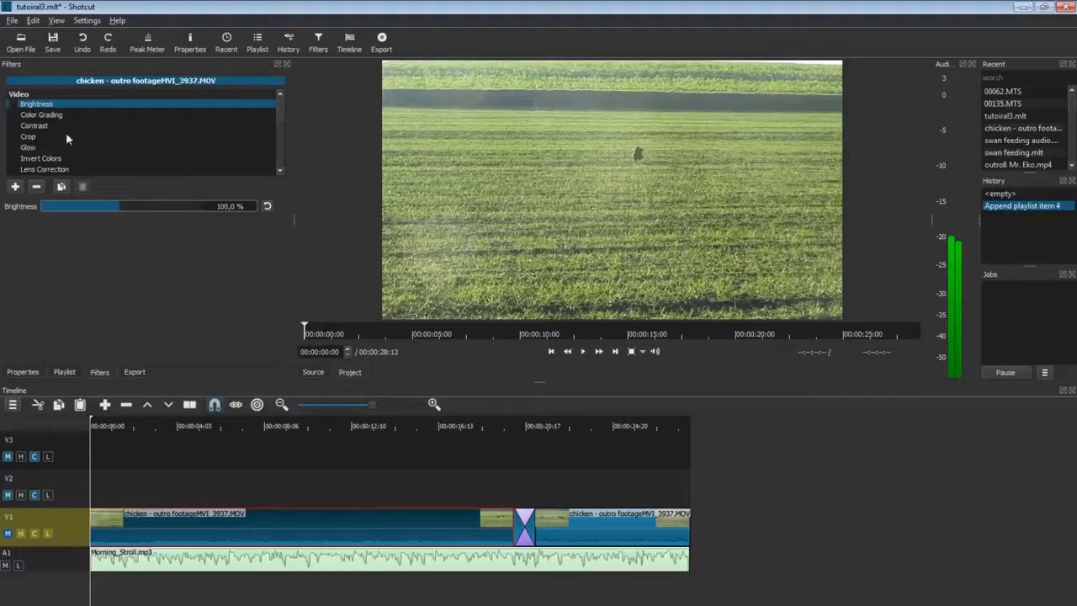
click(132, 206)
drag(151, 213, 101, 209)
click(13, 105)
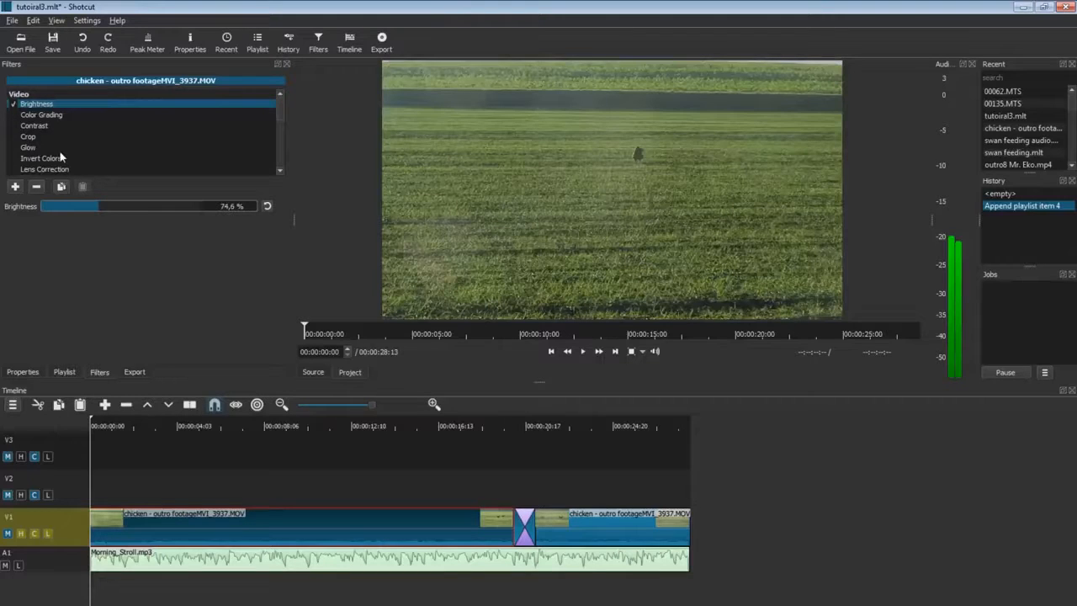
drag(115, 216, 69, 210)
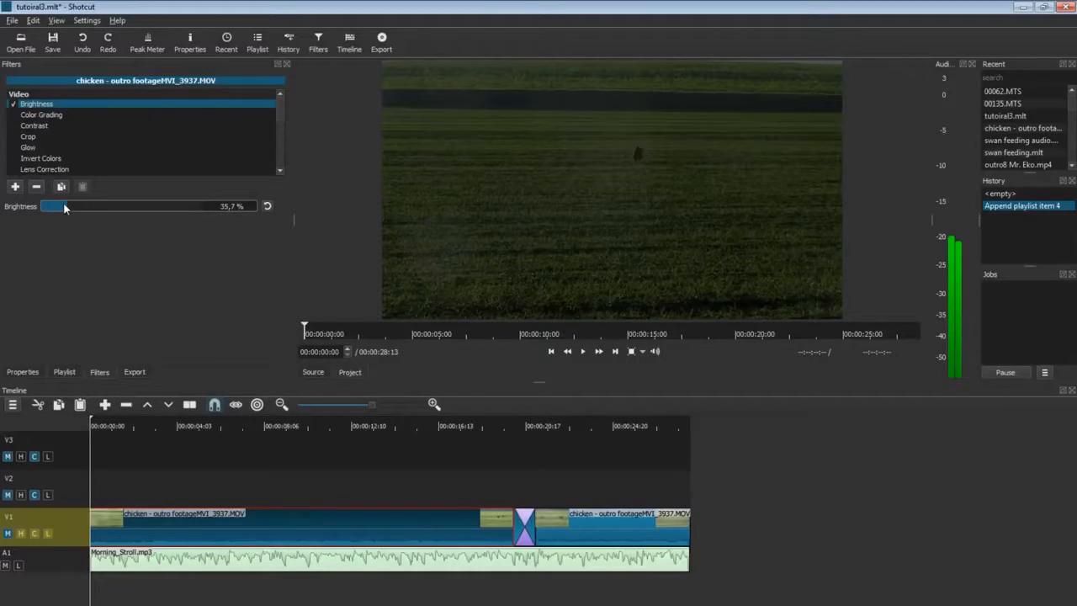
click(267, 206)
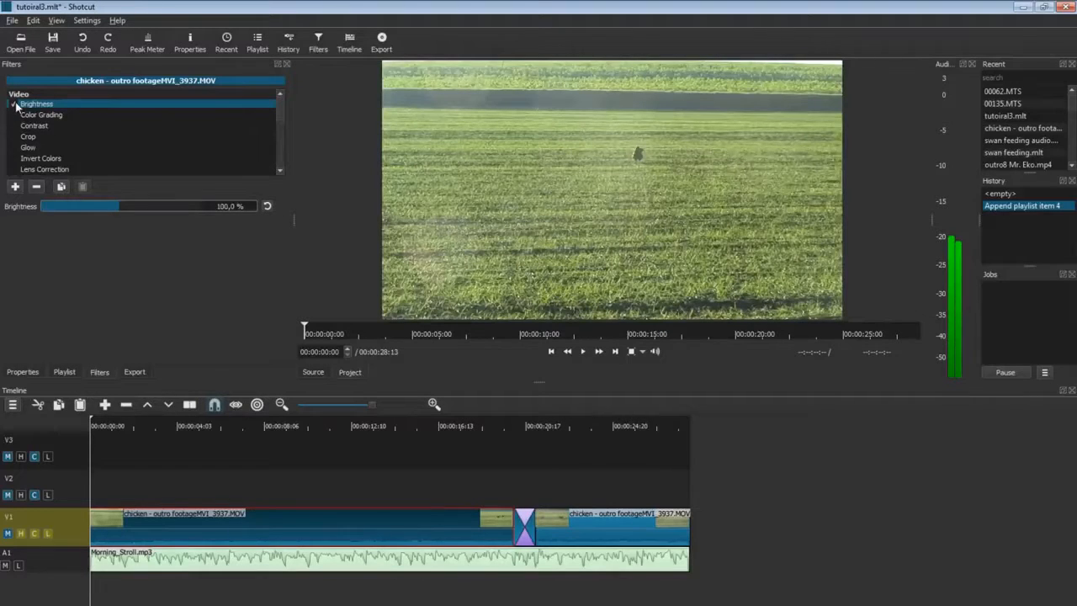
click(67, 117)
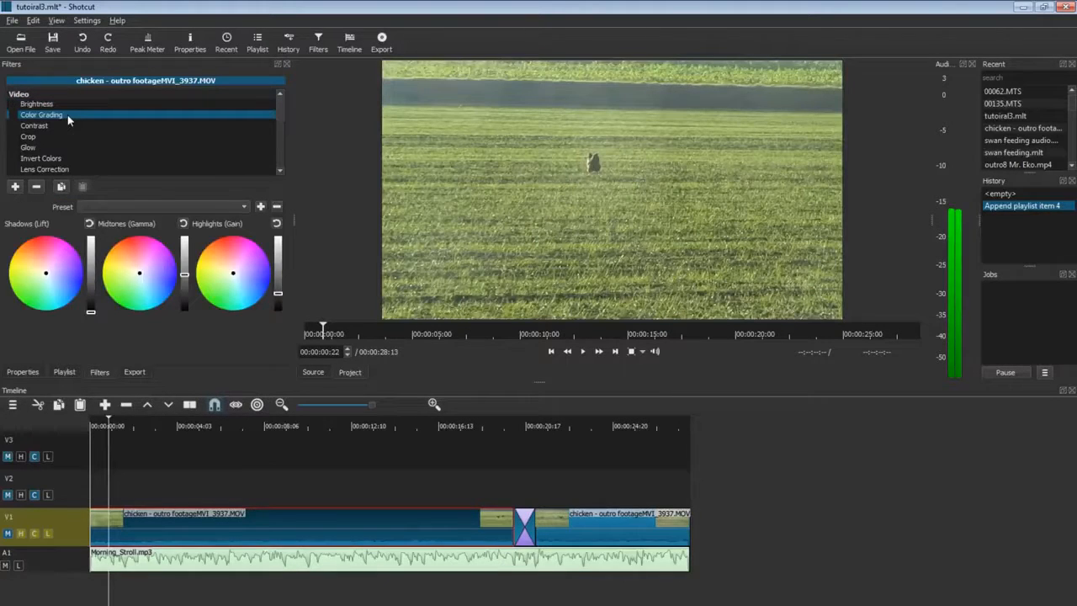
Tint the Color Grading highlights, midtones and shadows, then reset the wheels to neutral.
click(14, 114)
drag(246, 285, 278, 290)
click(278, 225)
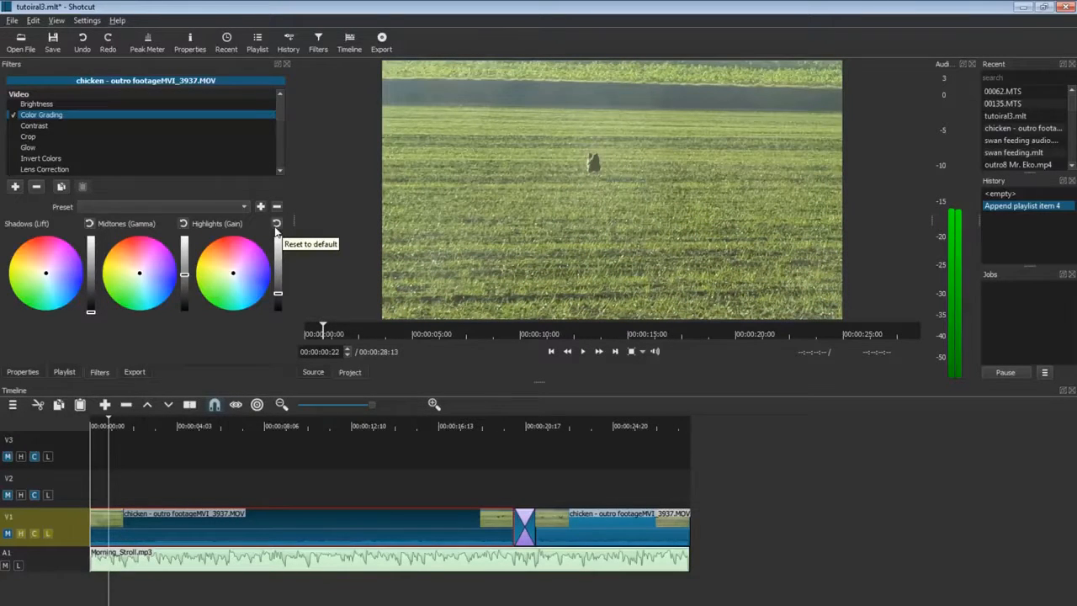
click(126, 290)
drag(126, 291, 152, 296)
drag(45, 291, 31, 250)
click(89, 226)
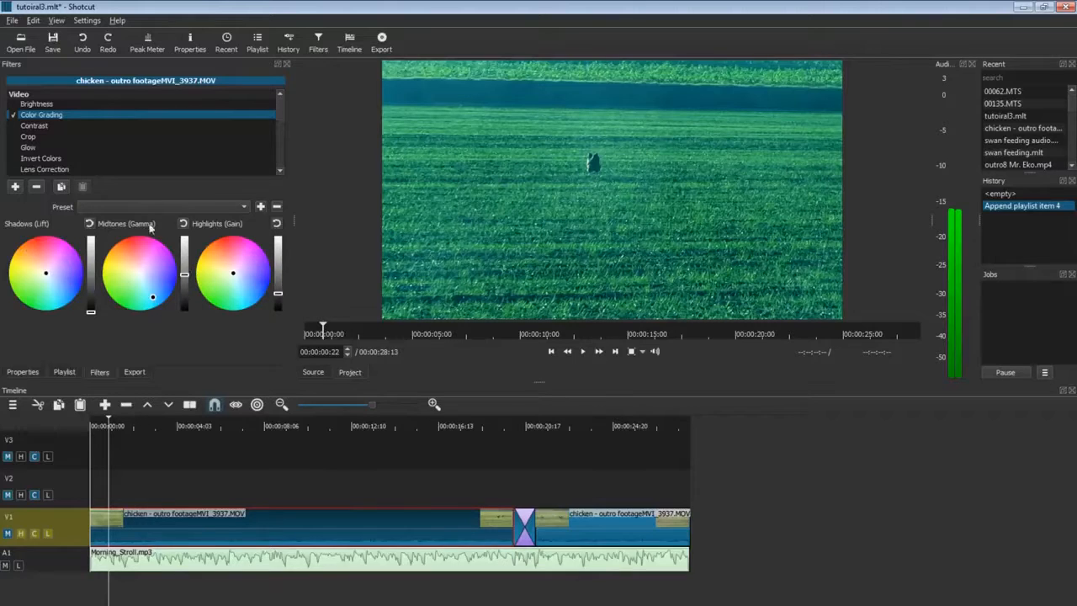
click(185, 224)
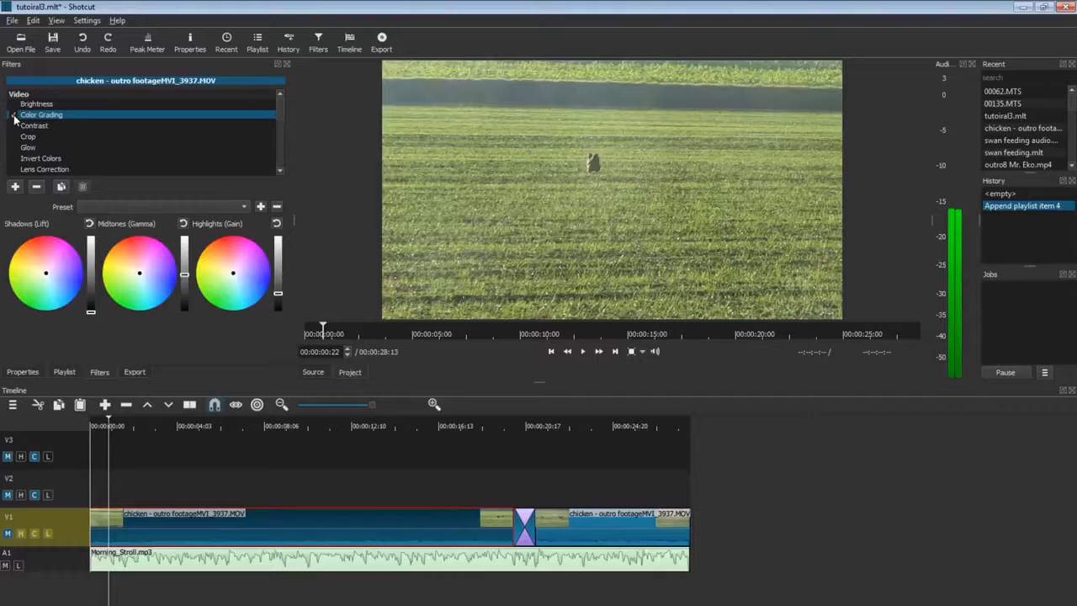
click(56, 125)
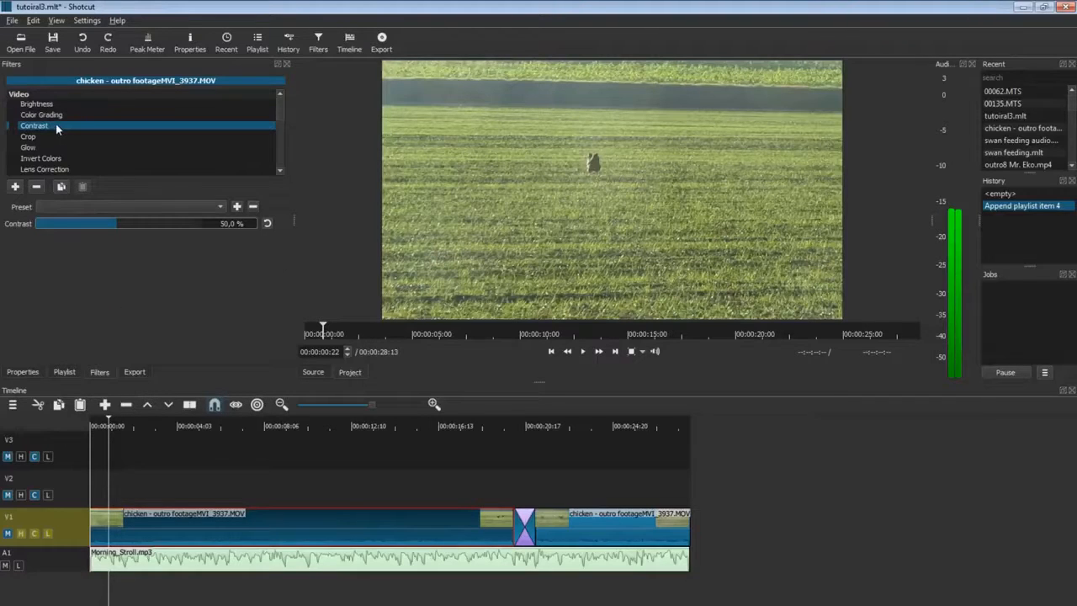
click(13, 125)
drag(87, 223, 168, 227)
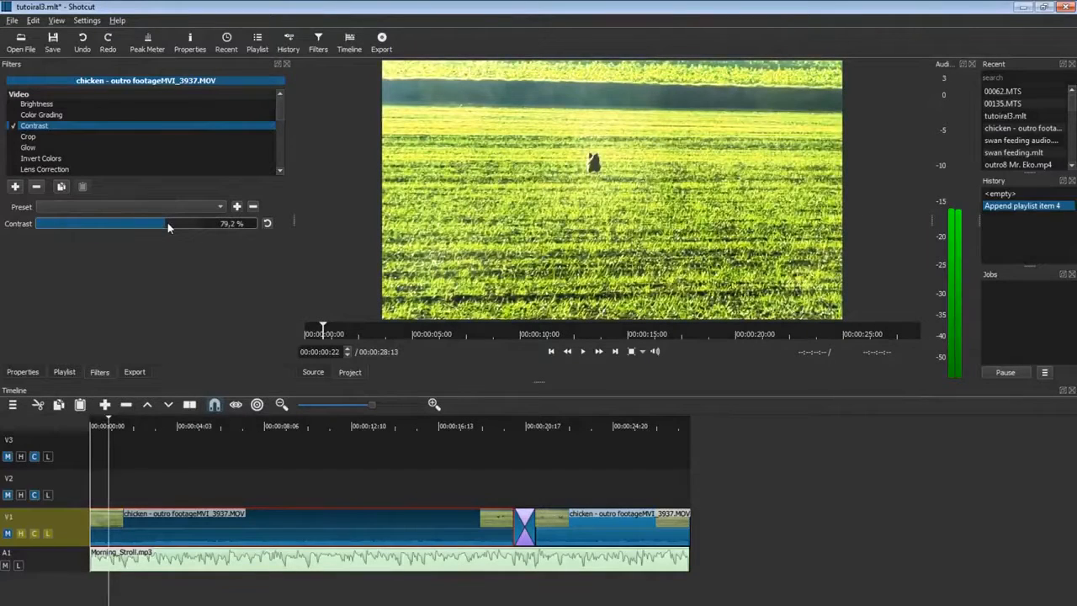
click(267, 223)
click(13, 126)
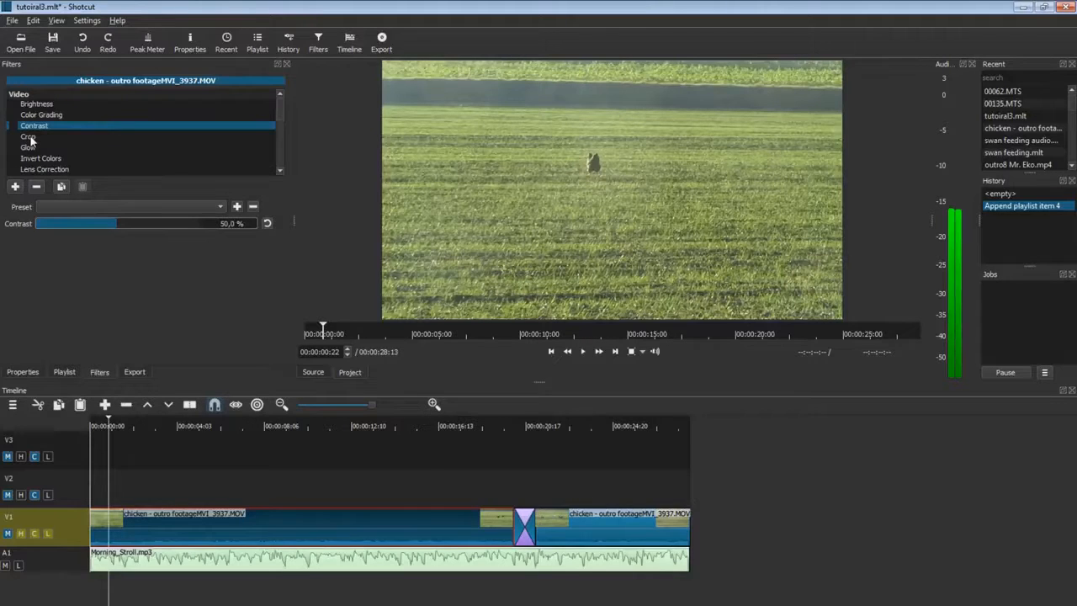
click(221, 207)
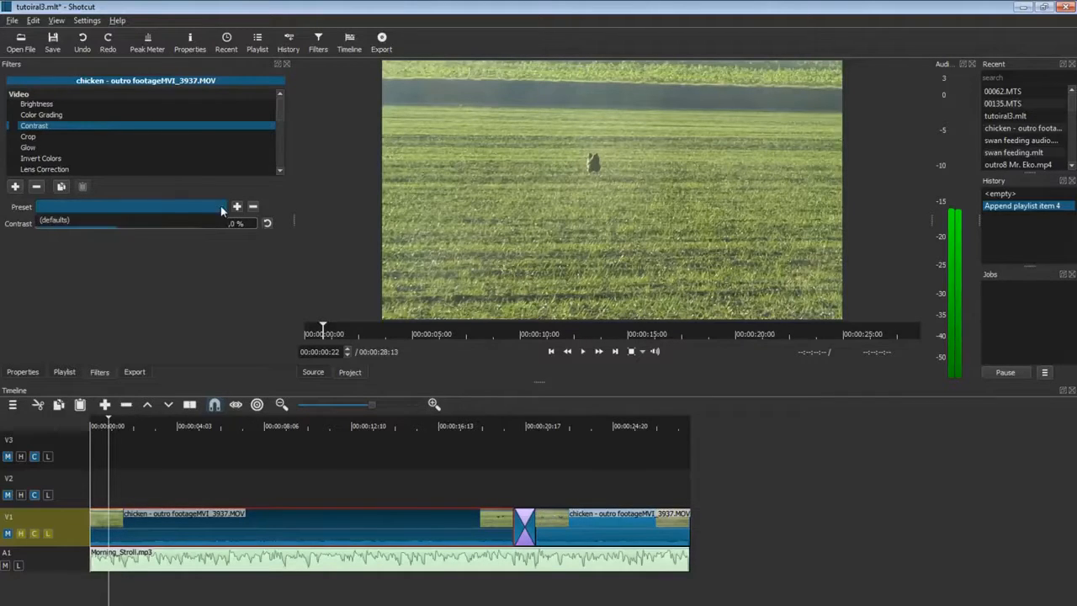
click(85, 220)
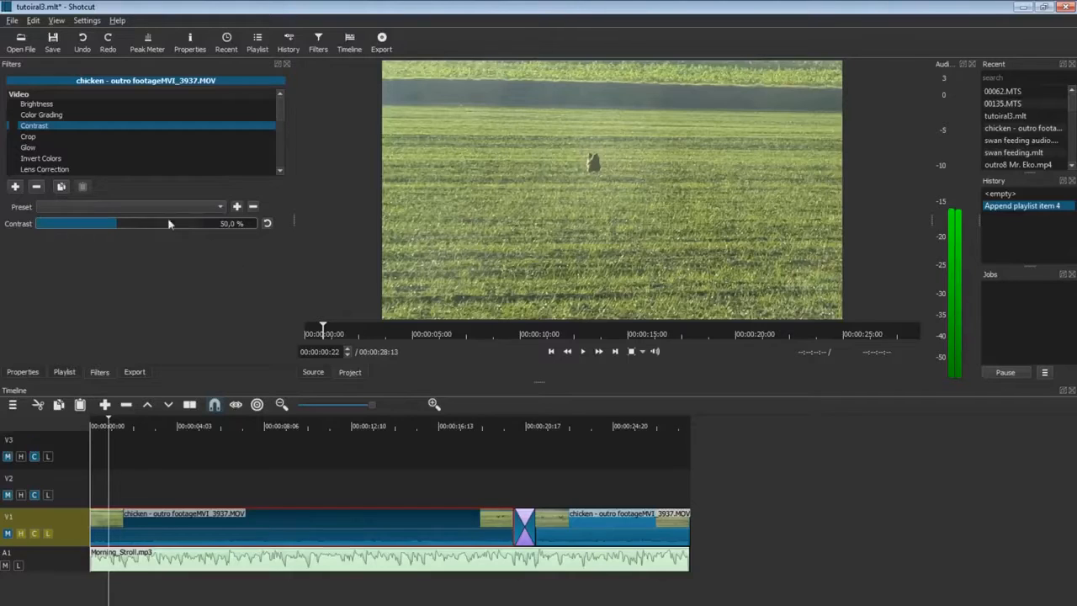
click(236, 206)
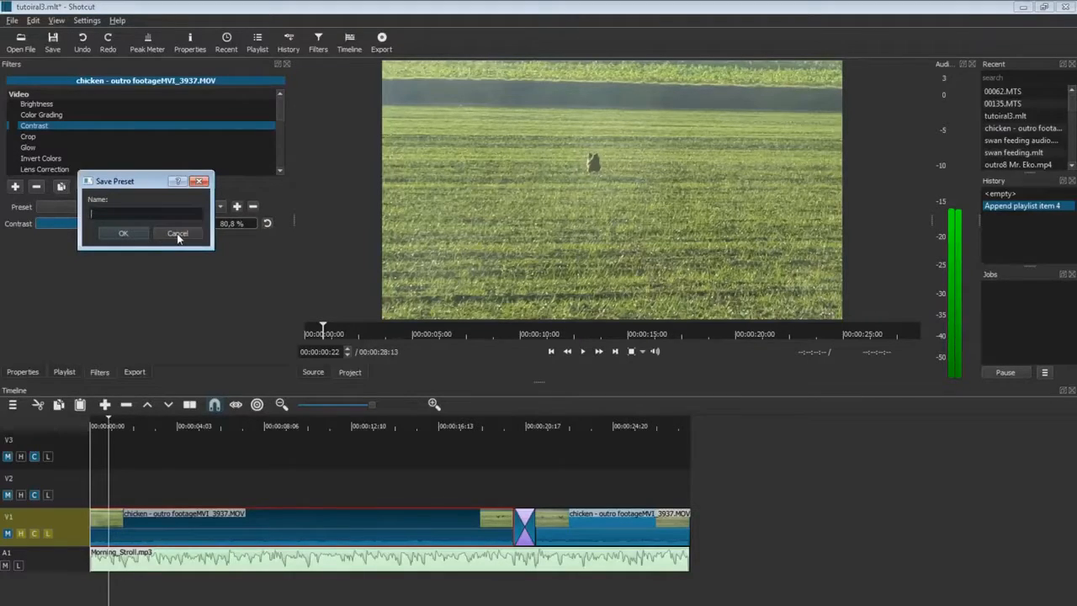
click(177, 234)
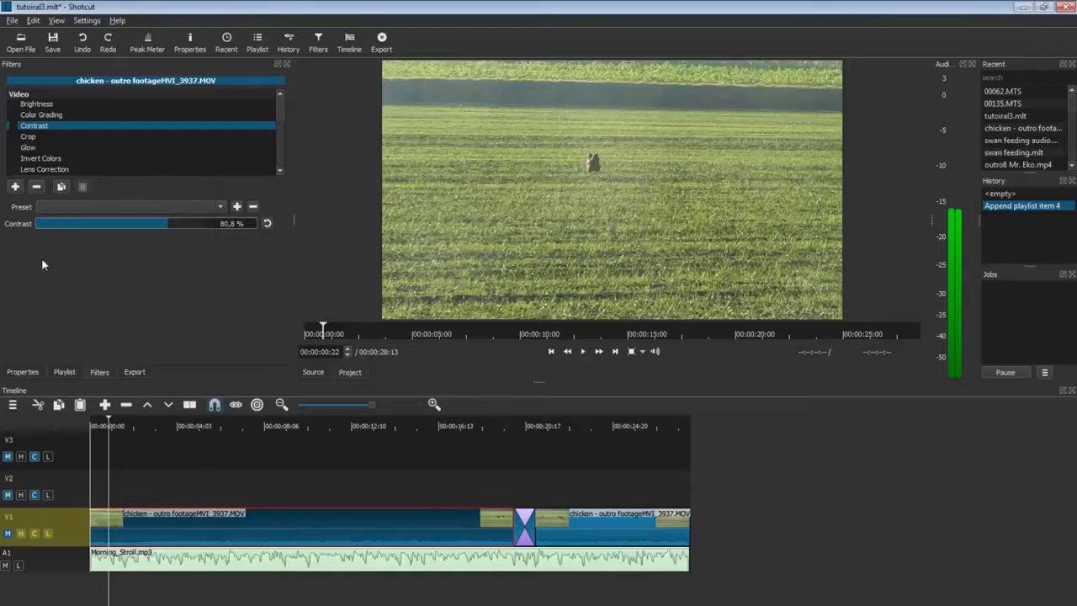
click(267, 224)
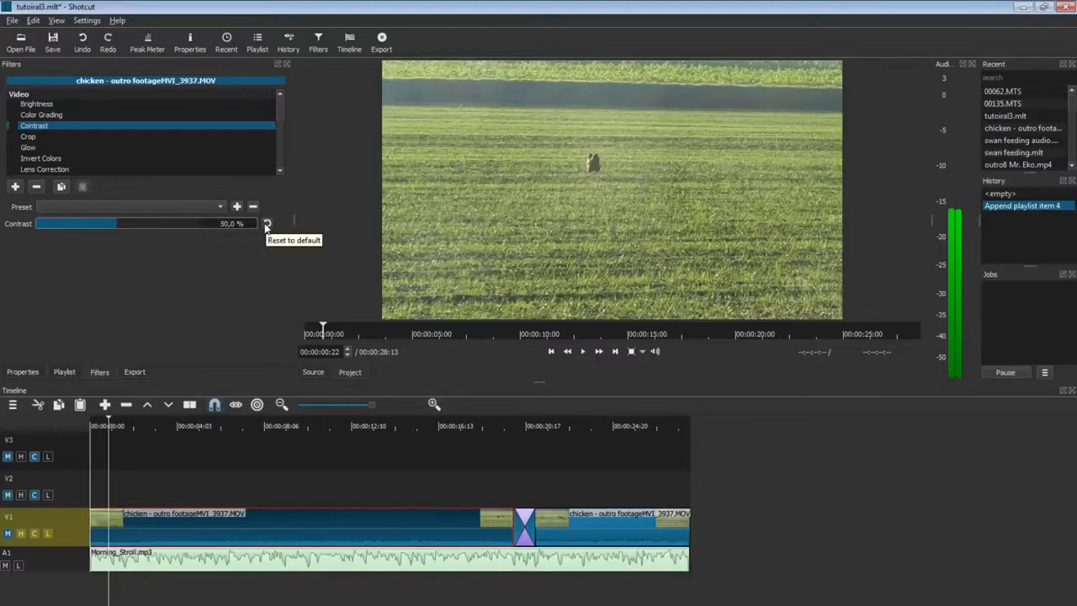
click(30, 137)
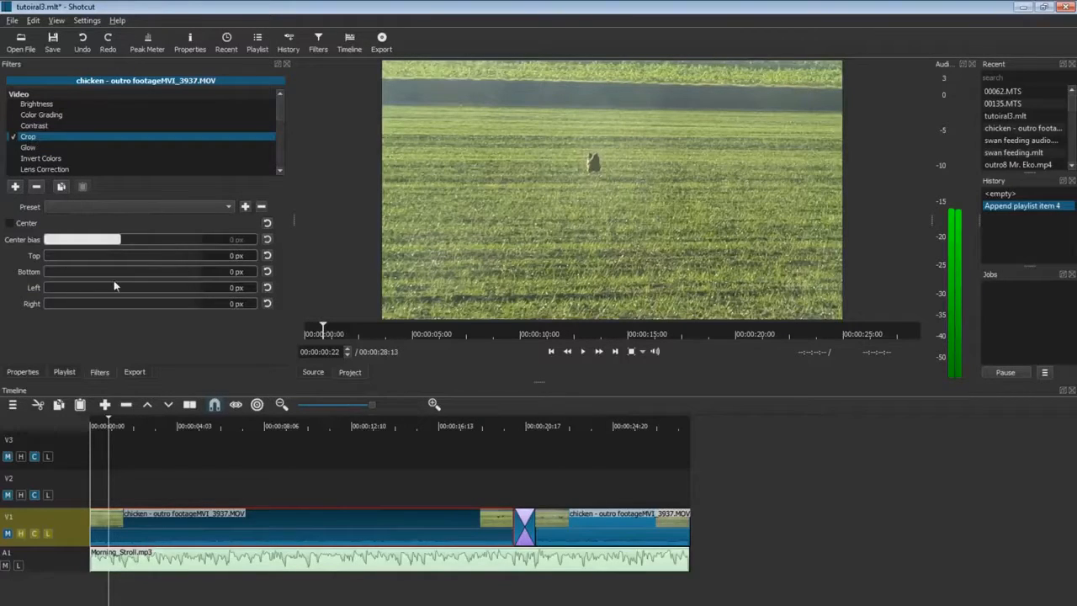
Crop the top and left edges in toward the chicken and preview the cropped clip.
click(55, 255)
drag(54, 255, 90, 274)
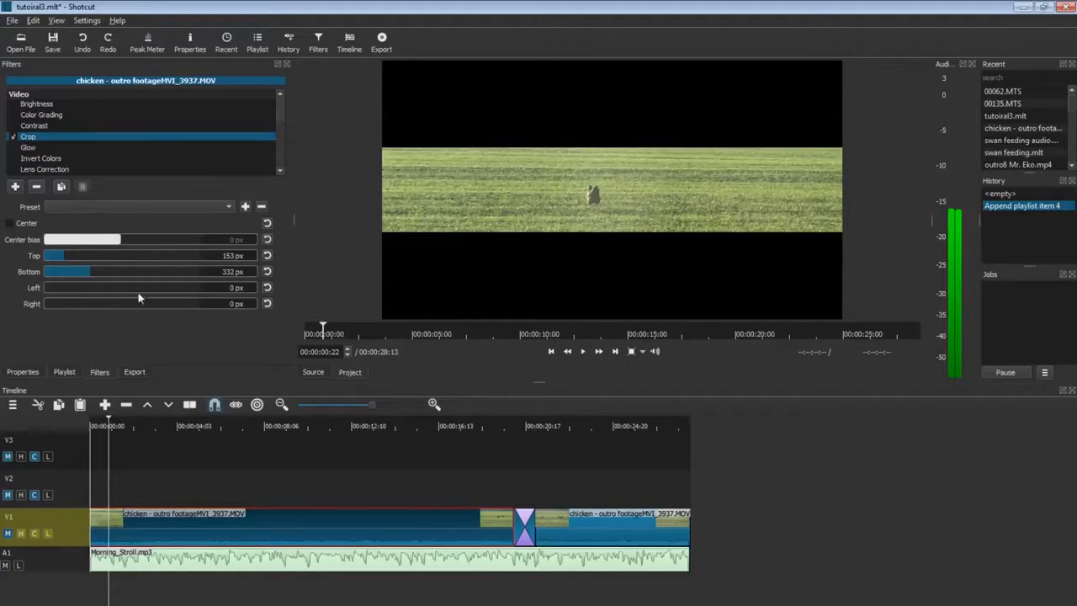
drag(52, 289, 95, 306)
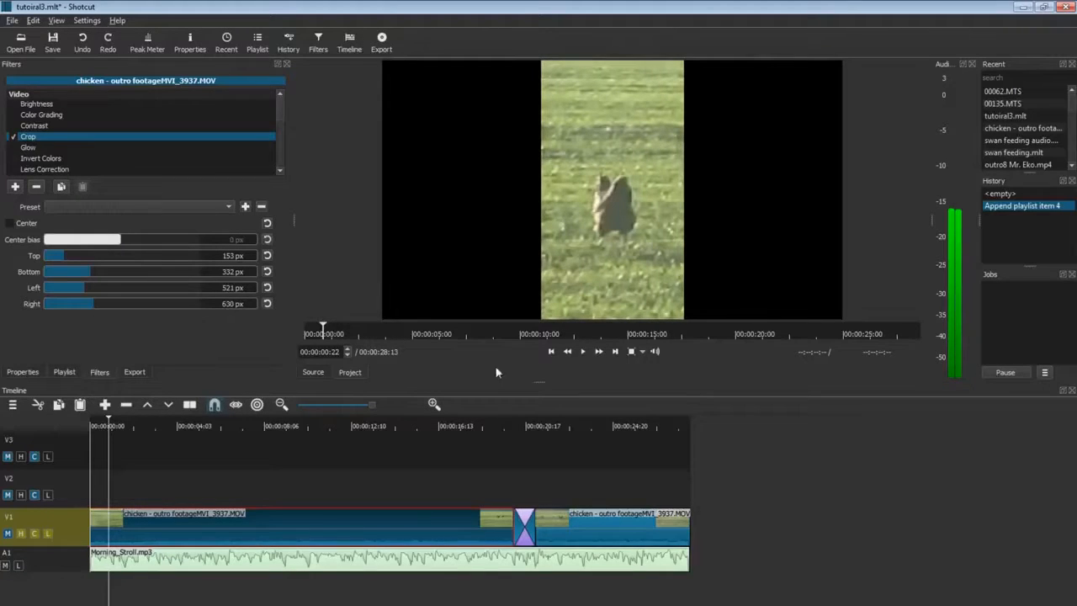
click(585, 354)
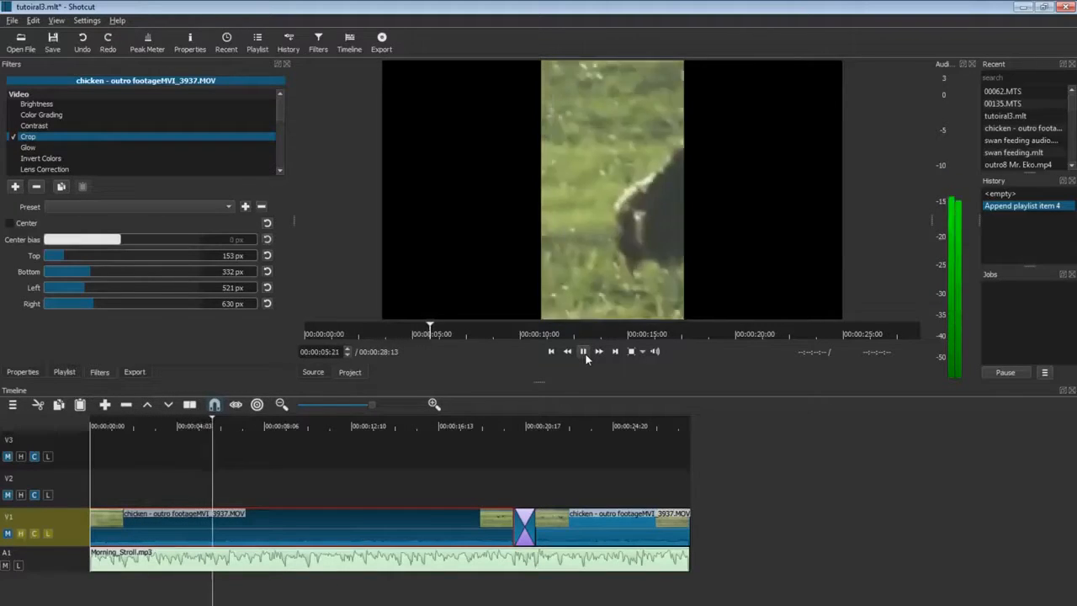
key(space)
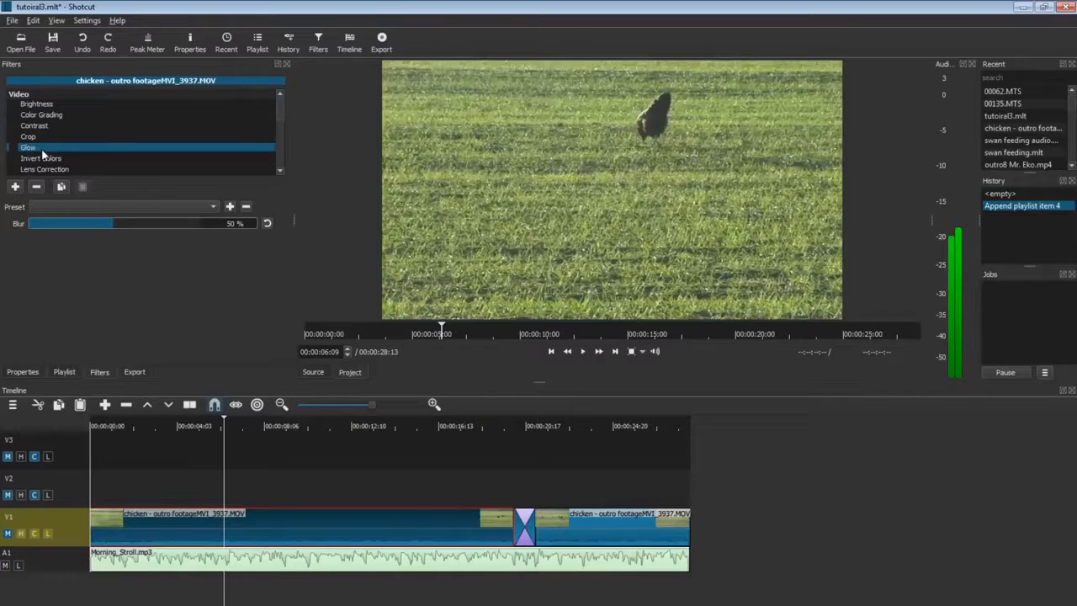
Enable Glow, lower its blur to 16%, then switch Glow off.
click(14, 148)
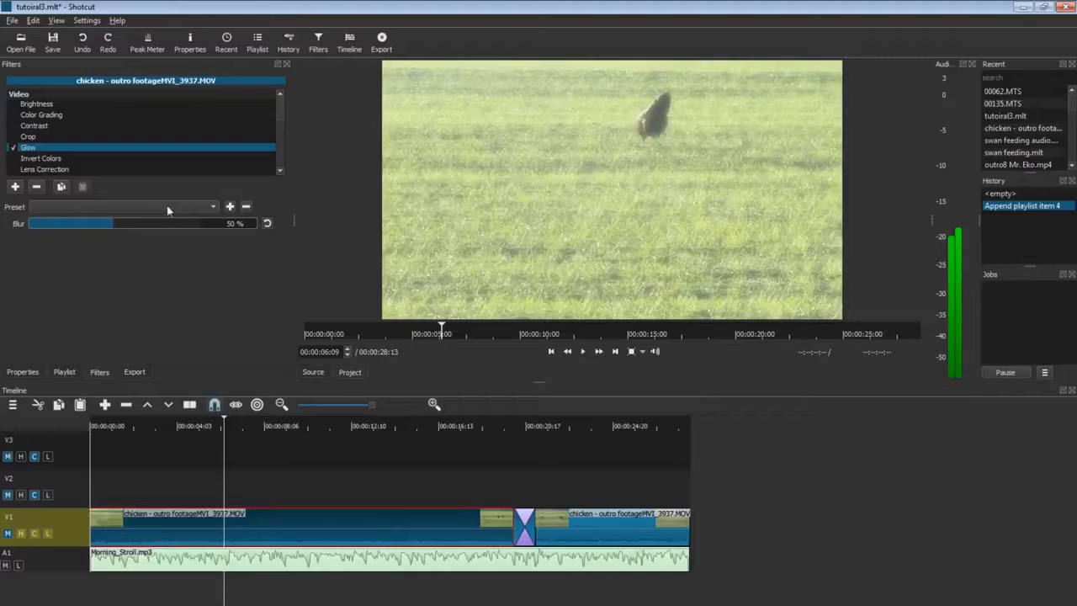
drag(74, 223, 41, 225)
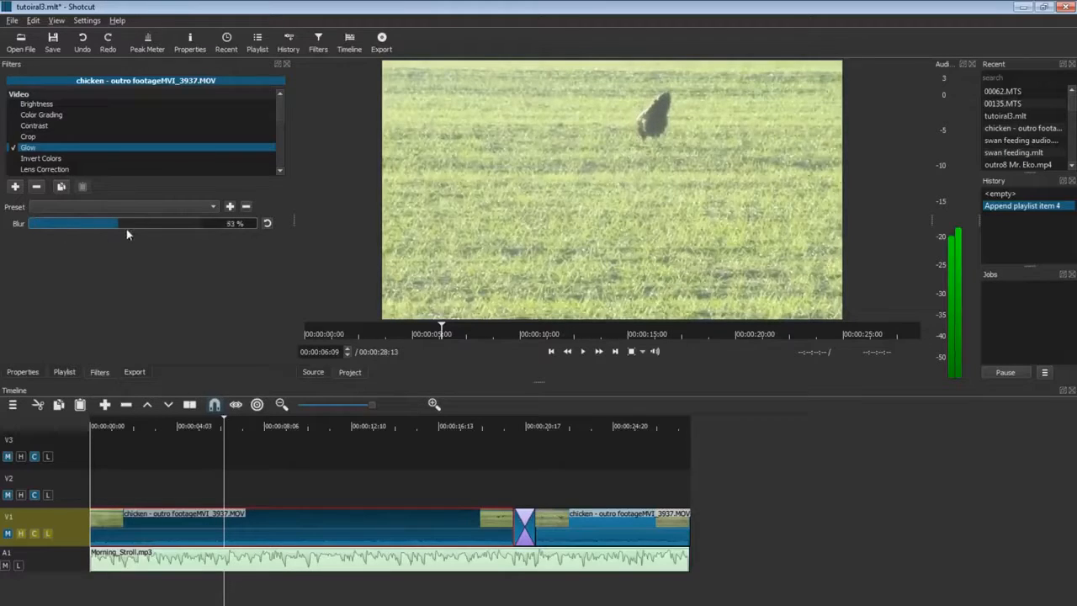
drag(123, 230, 76, 229)
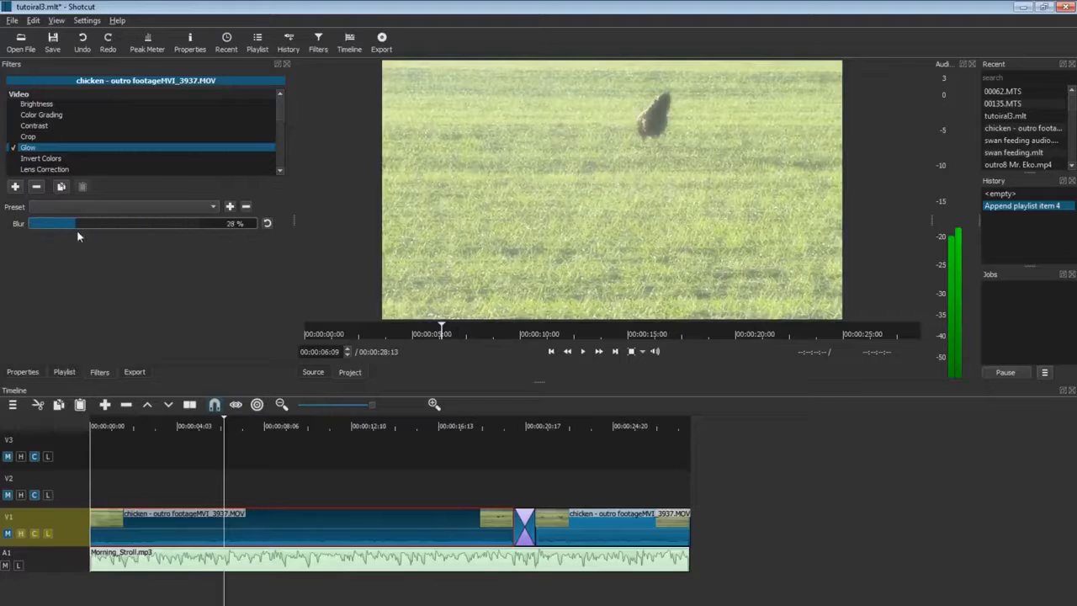
click(15, 148)
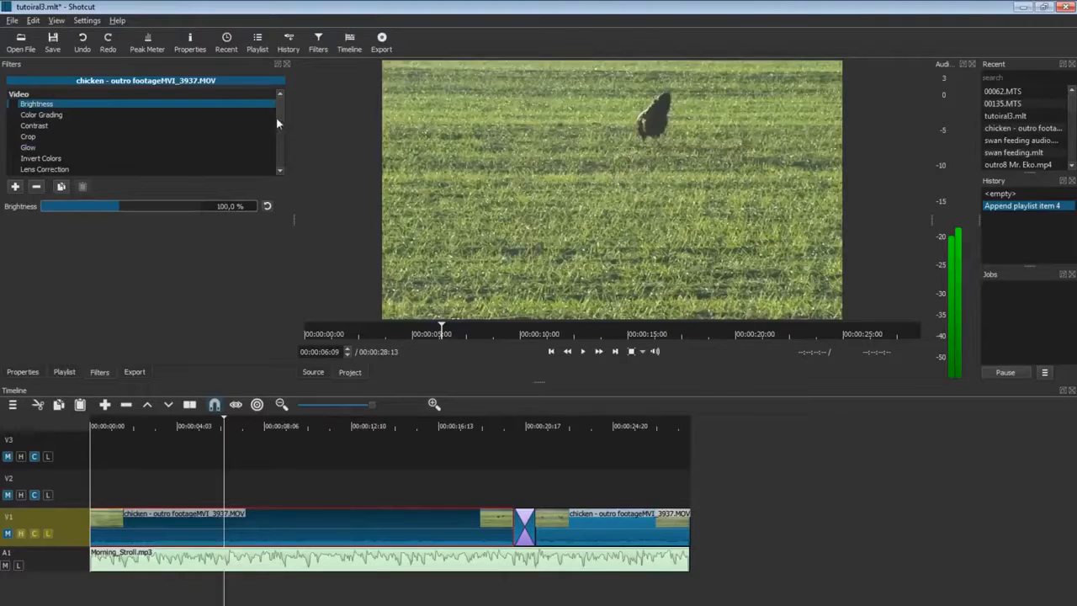
Apply Invert Colors to the chicken clip and preview the inverted playback.
scroll(278, 109, down, 3)
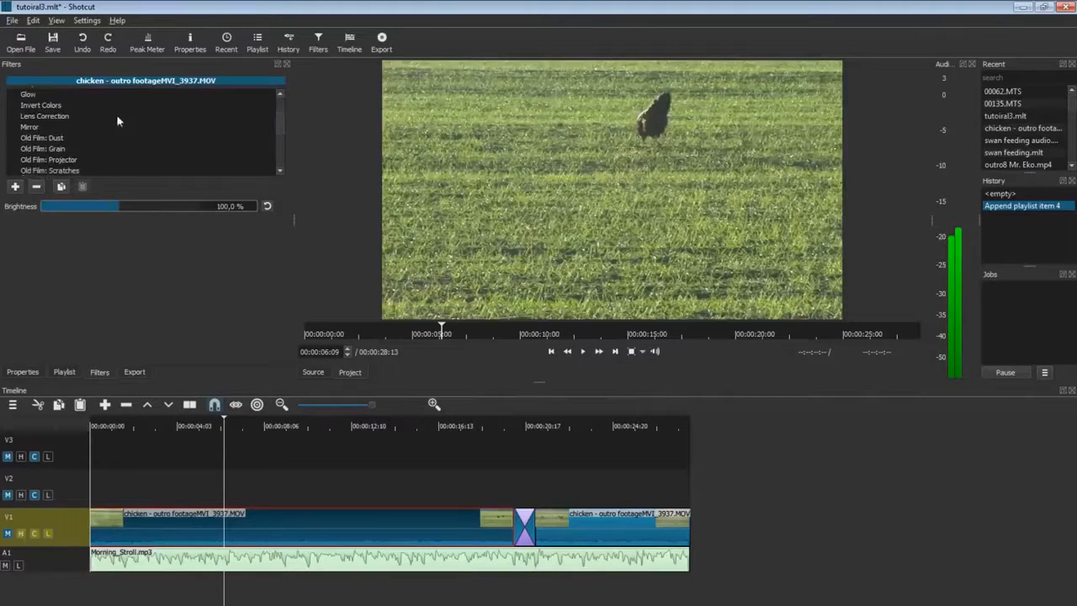
click(66, 105)
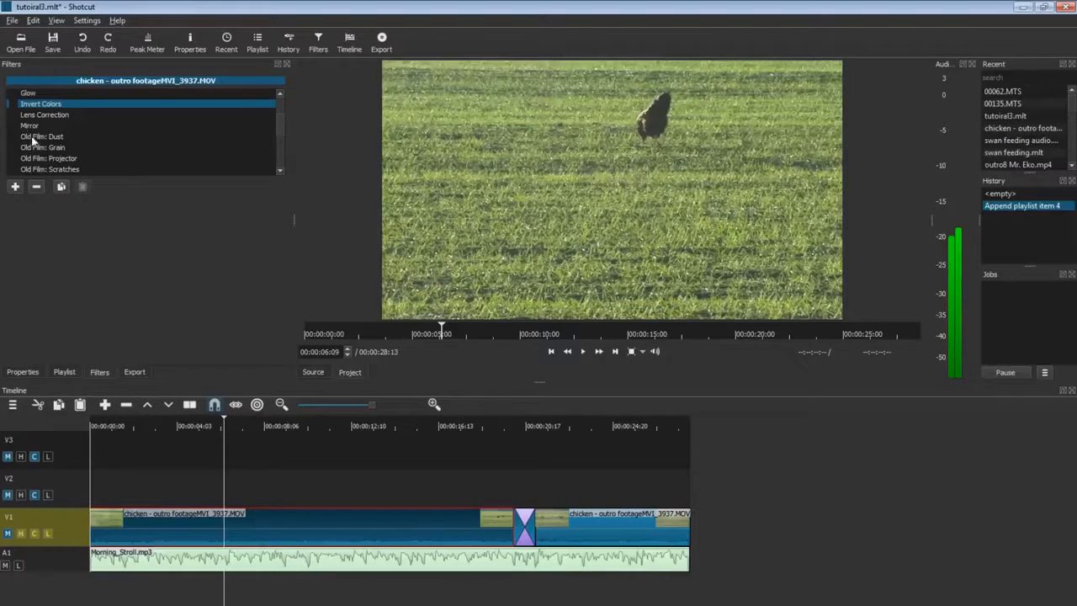
click(13, 104)
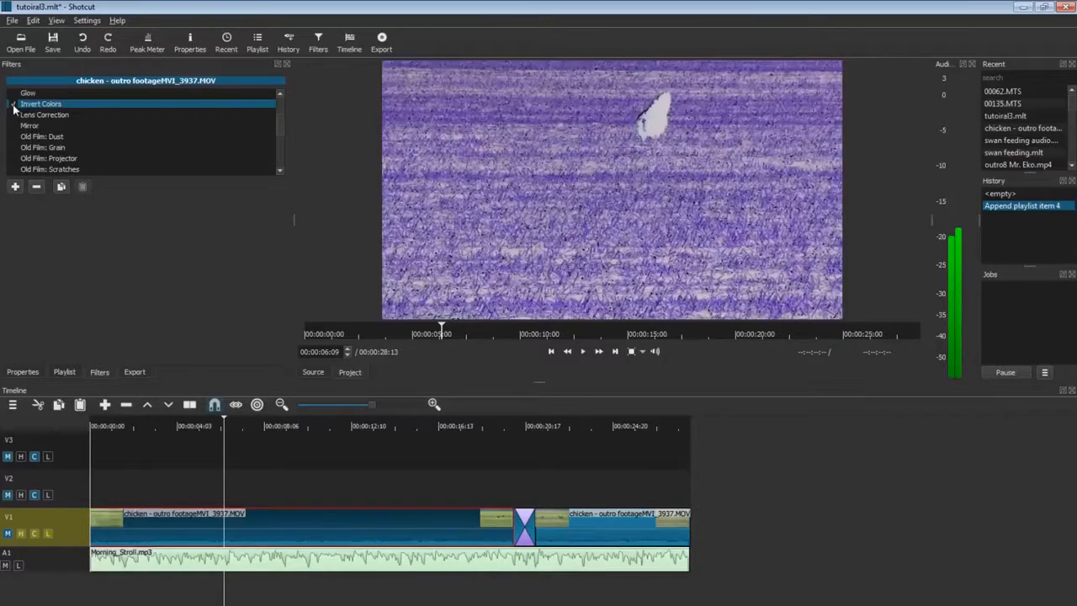
click(582, 351)
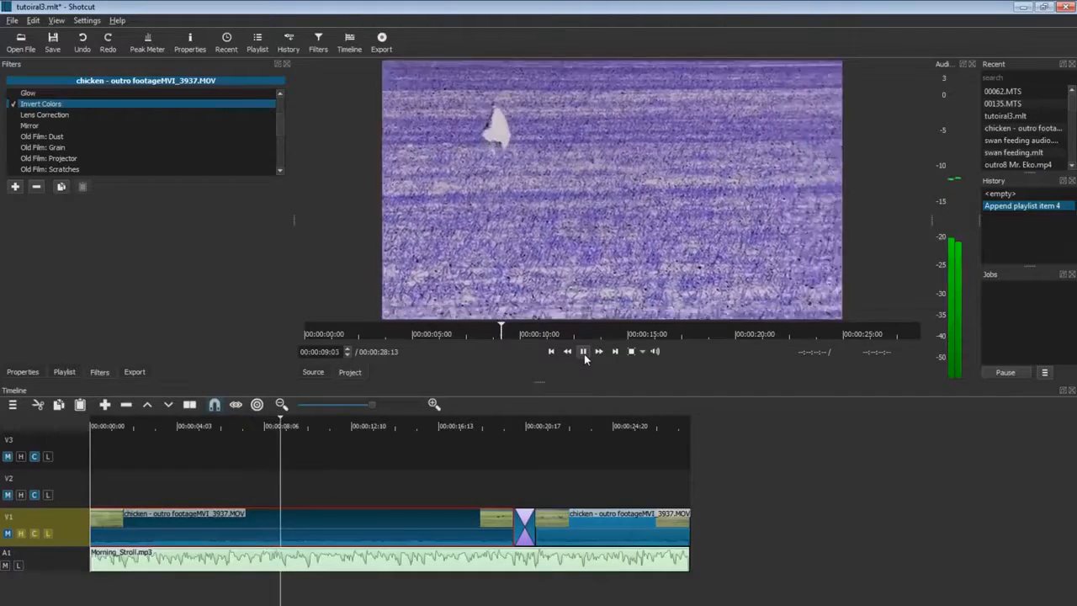
click(583, 351)
click(75, 115)
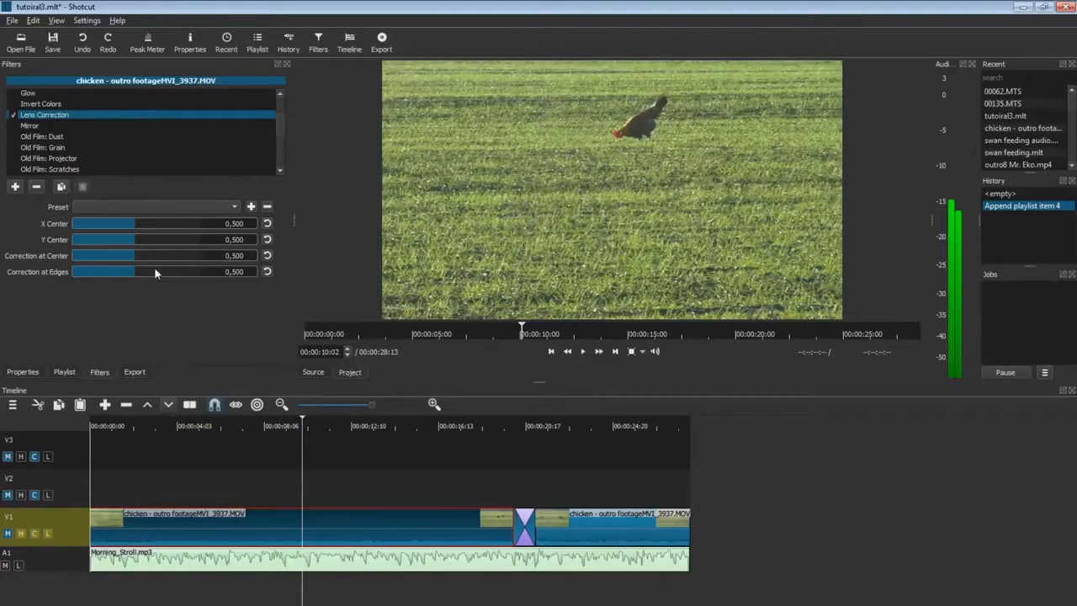
Warp the picture with Lens Correction centre settings, then reset X Center, Y Center and centre correction to 0.500.
mouse_move(140, 255)
mouse_down()
mouse_move(170, 258)
mouse_move(158, 260)
mouse_up()
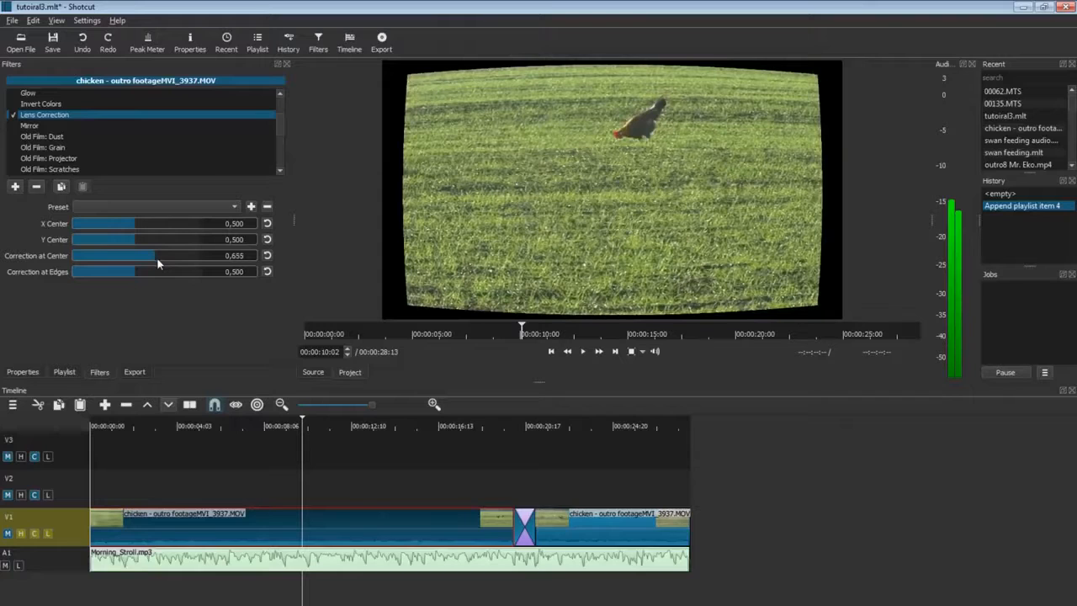
mouse_move(142, 242)
mouse_down()
mouse_move(163, 242)
mouse_move(166, 221)
mouse_move(101, 227)
mouse_move(124, 236)
mouse_up()
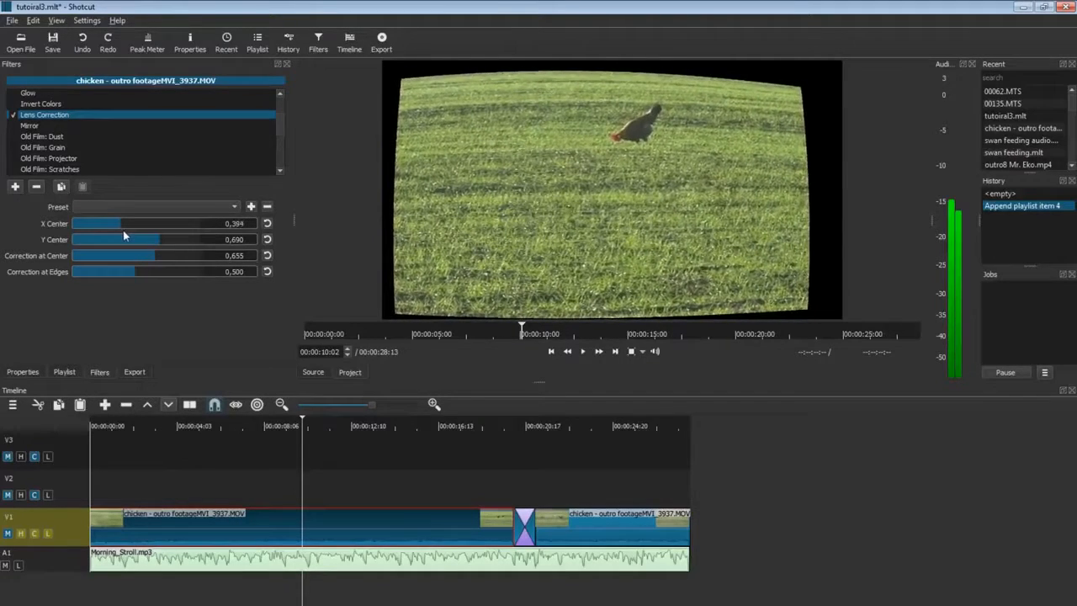
click(267, 223)
click(266, 239)
click(267, 255)
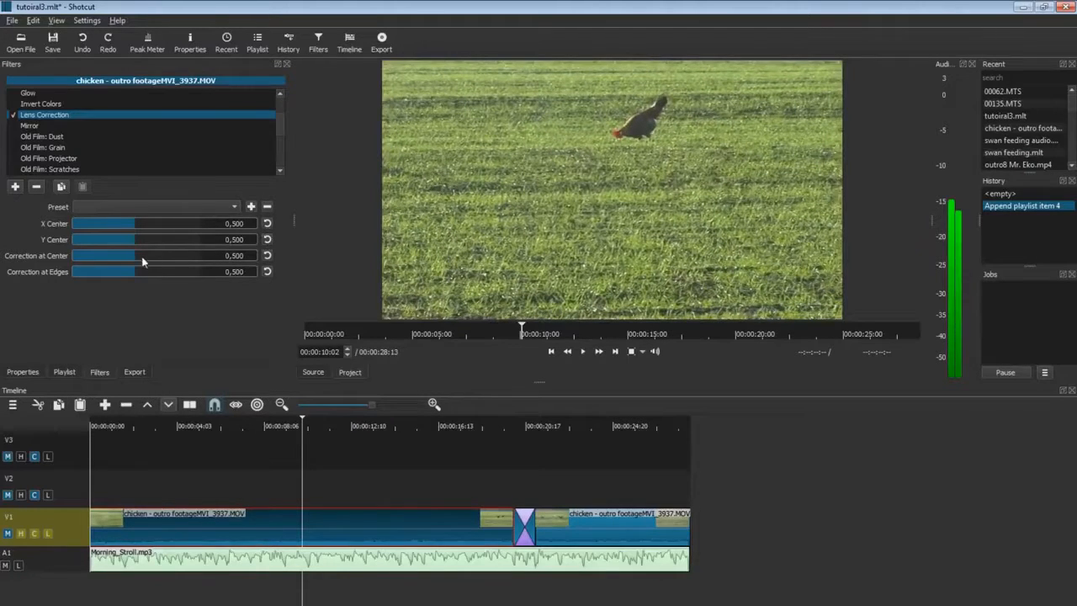
Push centre correction to 1.000 and lower edge correction, reset both, then enable Mirror.
drag(139, 255, 199, 255)
drag(117, 271, 54, 276)
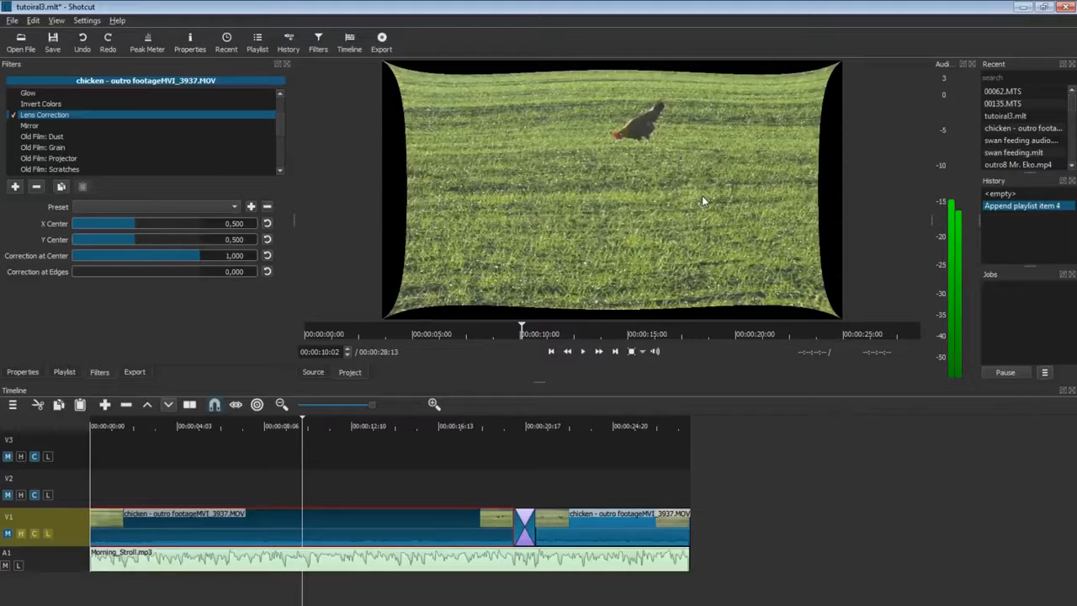
click(265, 255)
click(266, 272)
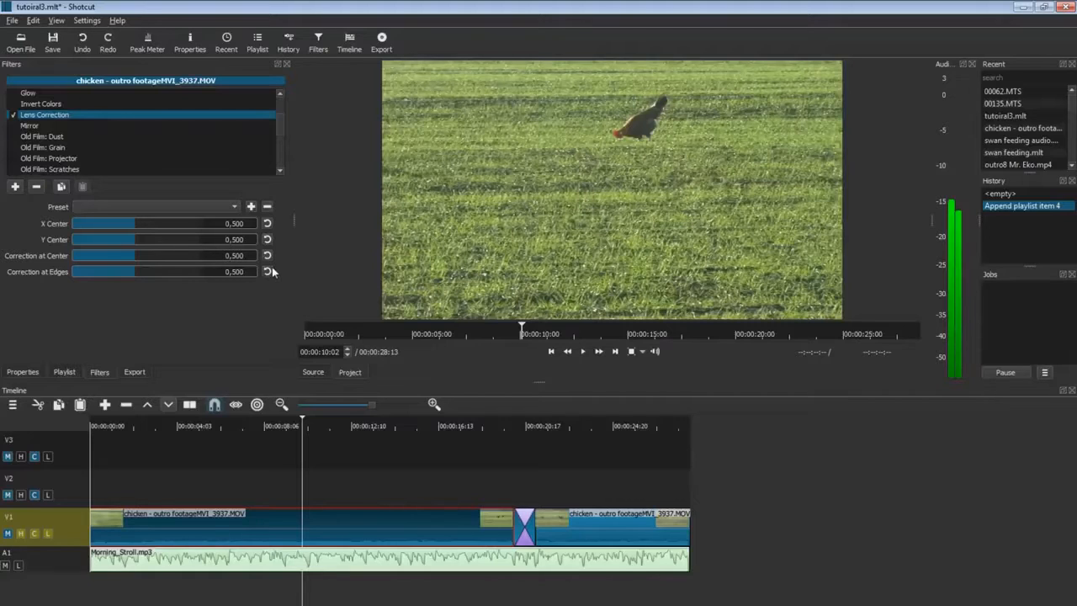
click(32, 127)
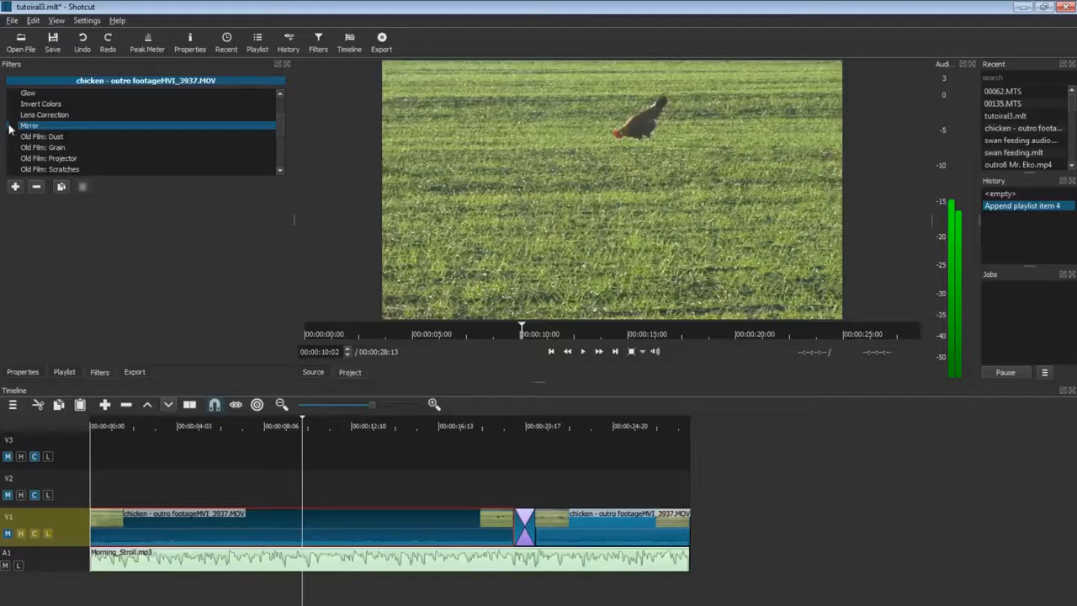
click(12, 126)
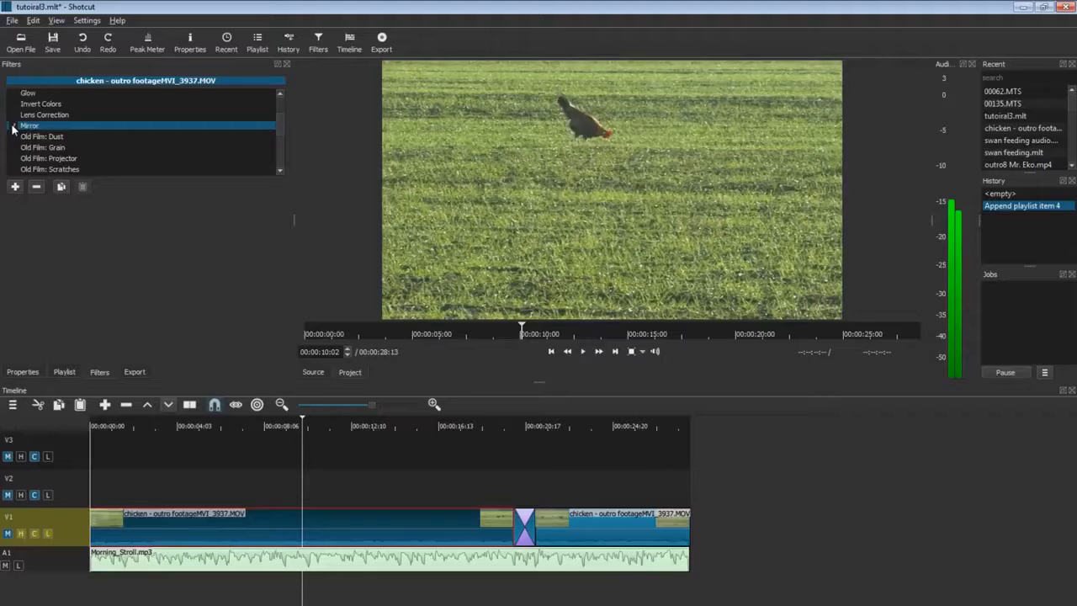
Switch Mirror off and add Old Film: Dust at Size 1% and Amount 335, previewing playback.
click(13, 127)
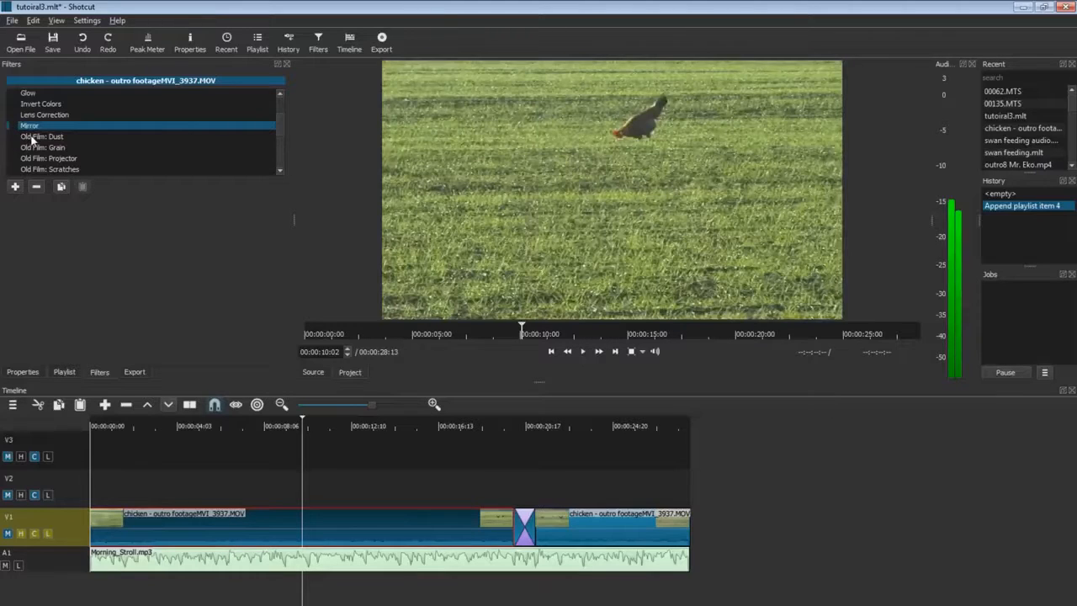
click(33, 138)
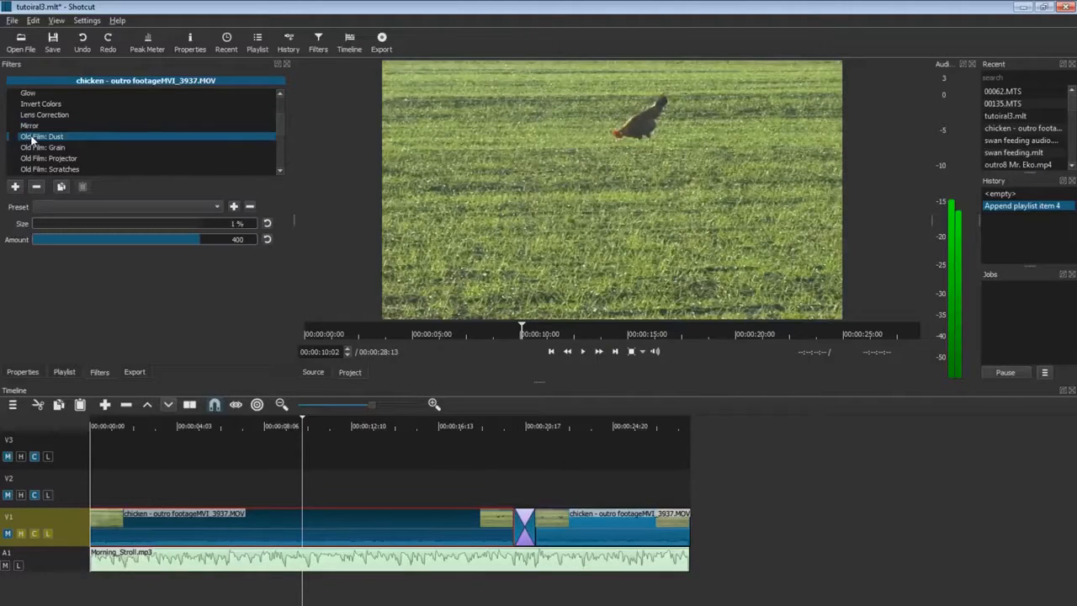
click(12, 137)
mouse_move(33, 229)
mouse_down()
mouse_move(155, 229)
mouse_move(39, 228)
mouse_up()
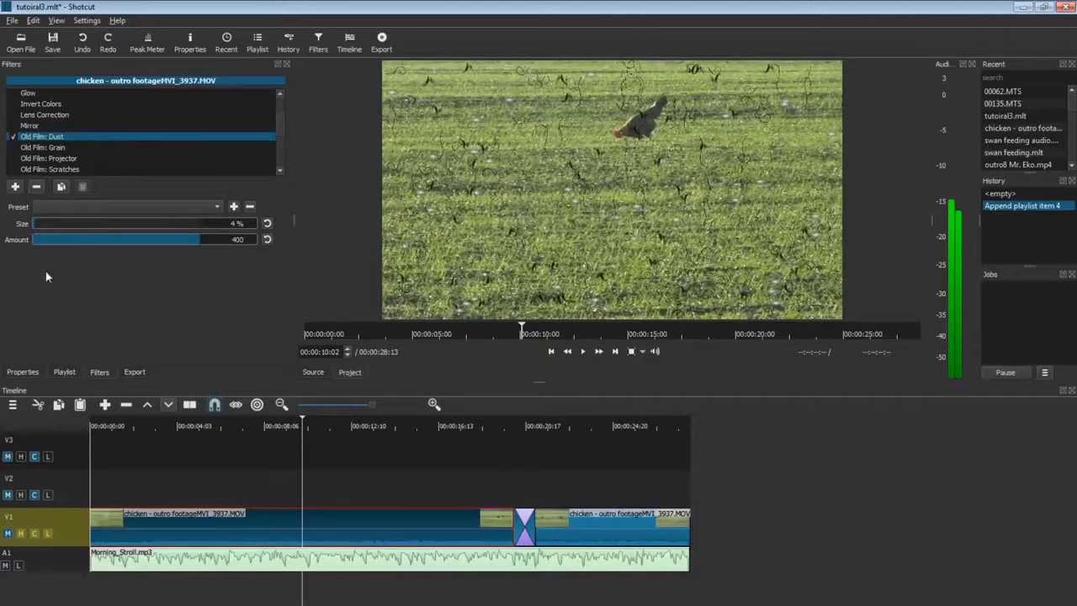
drag(92, 239, 185, 241)
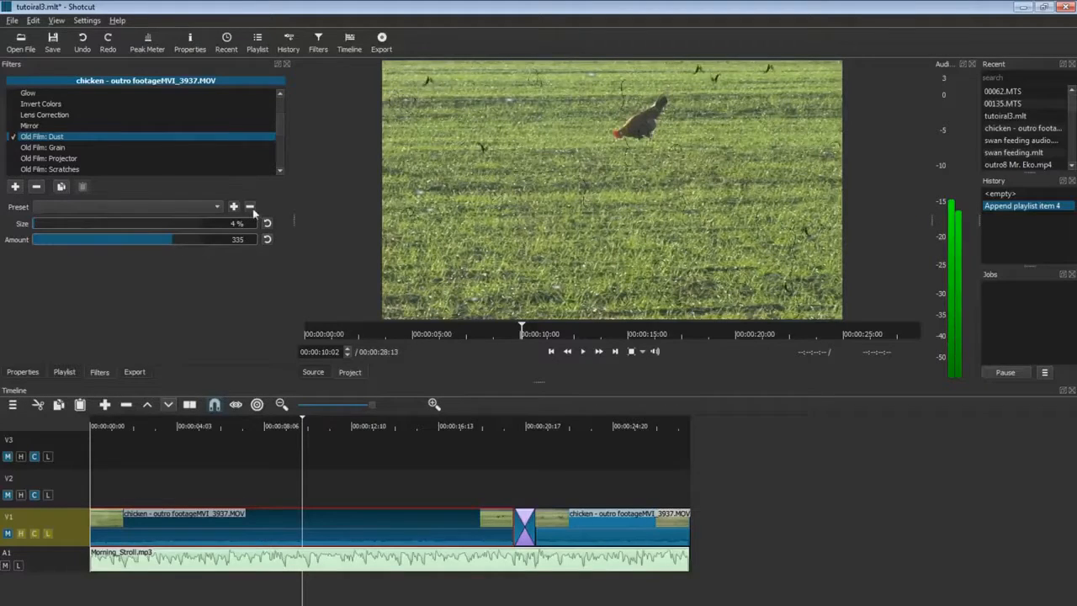
click(582, 350)
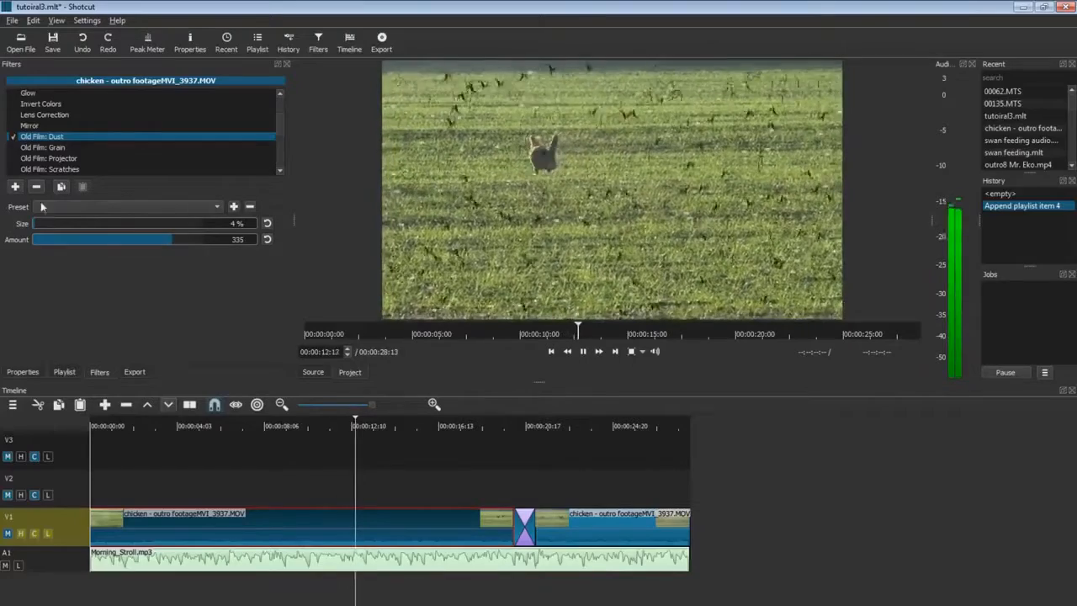
drag(36, 225, 27, 227)
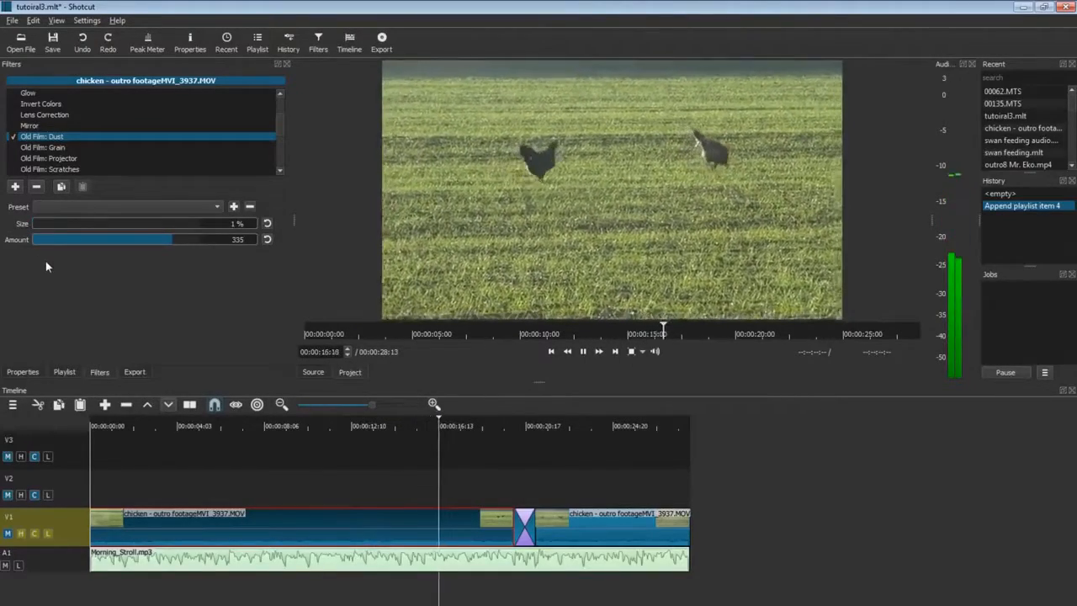
key(Home)
Enable Old Film: Grain and preview it with stronger, then weaker, noise.
click(585, 353)
click(42, 147)
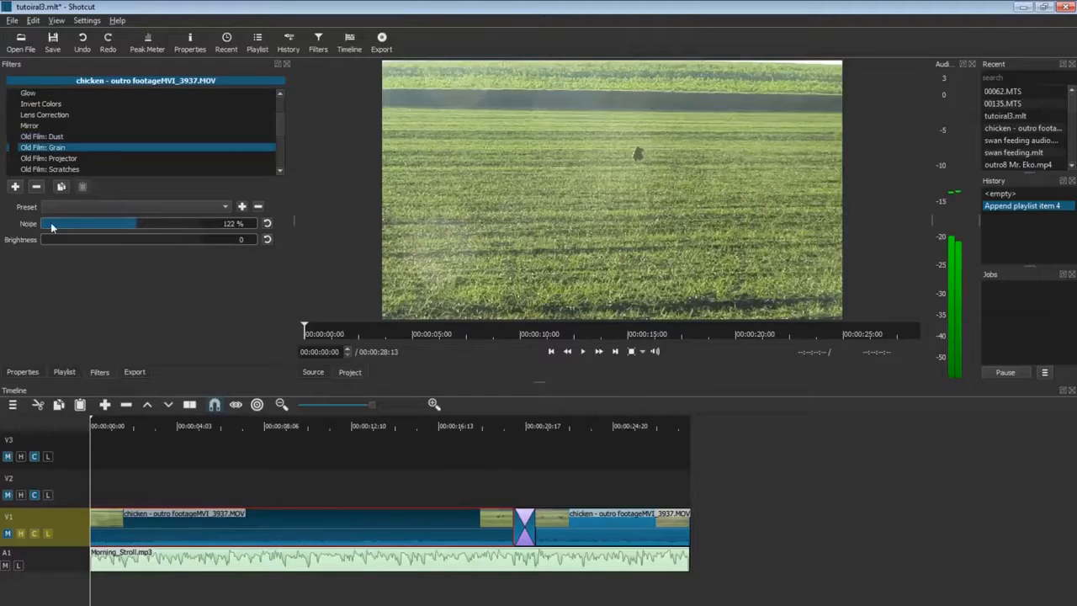
click(13, 147)
mouse_move(124, 225)
mouse_down()
mouse_move(180, 227)
mouse_move(132, 227)
mouse_up()
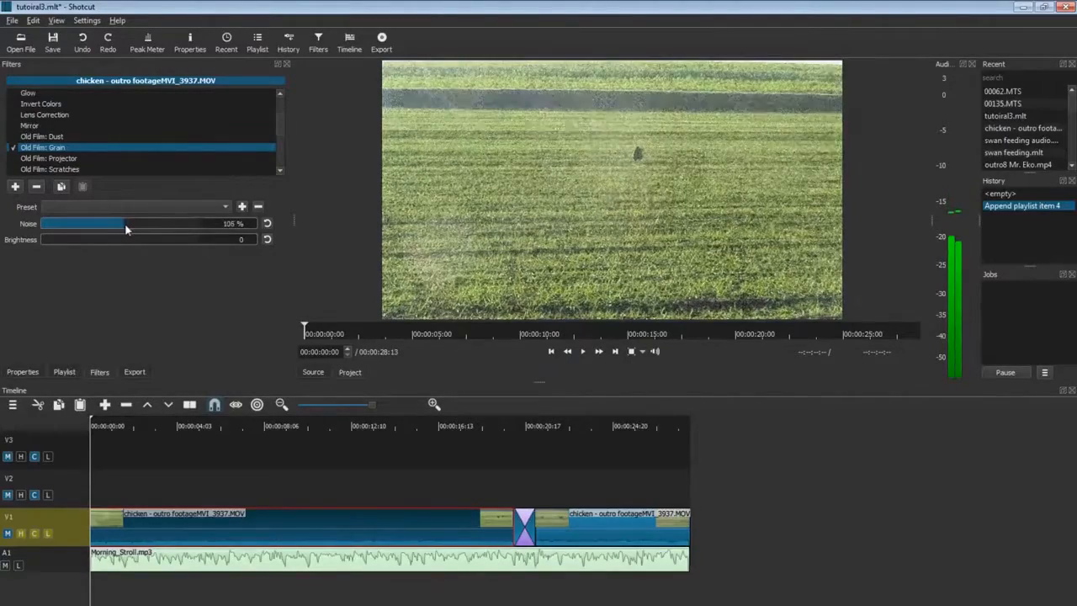
click(584, 353)
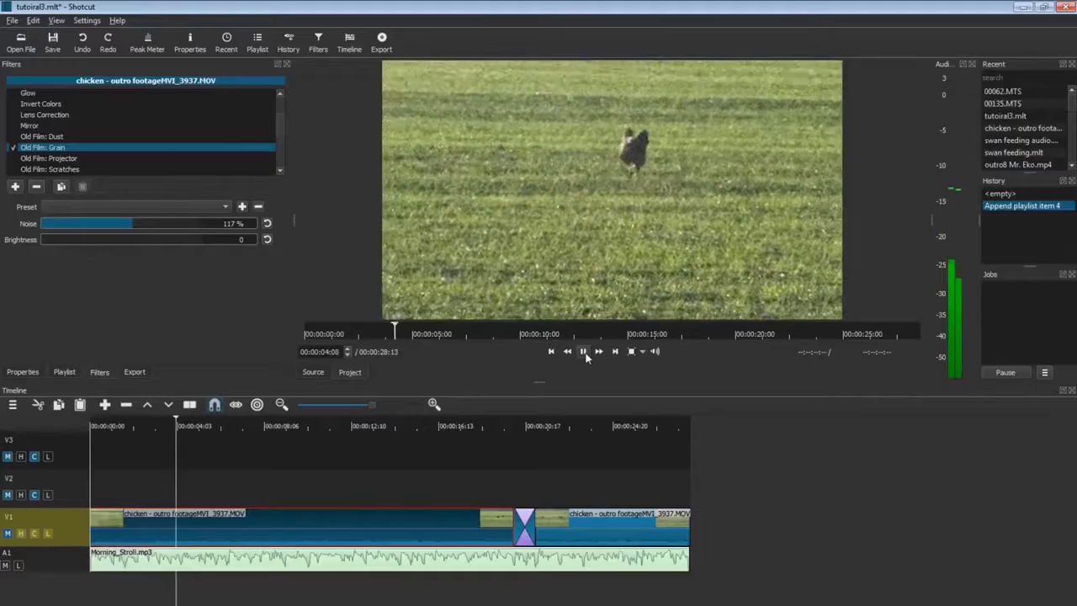
click(583, 353)
drag(132, 224, 85, 225)
Raise grain noise to about 78% and brightness to about 94, then reset to 40% and 83.
click(14, 150)
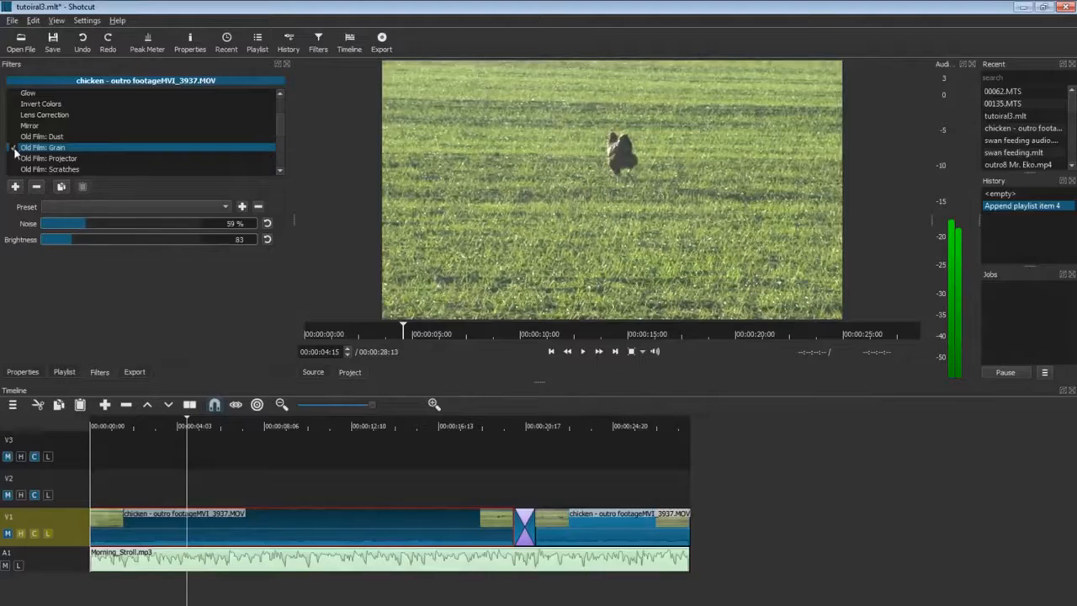
mouse_move(82, 225)
mouse_down()
mouse_move(73, 224)
mouse_move(102, 224)
mouse_up()
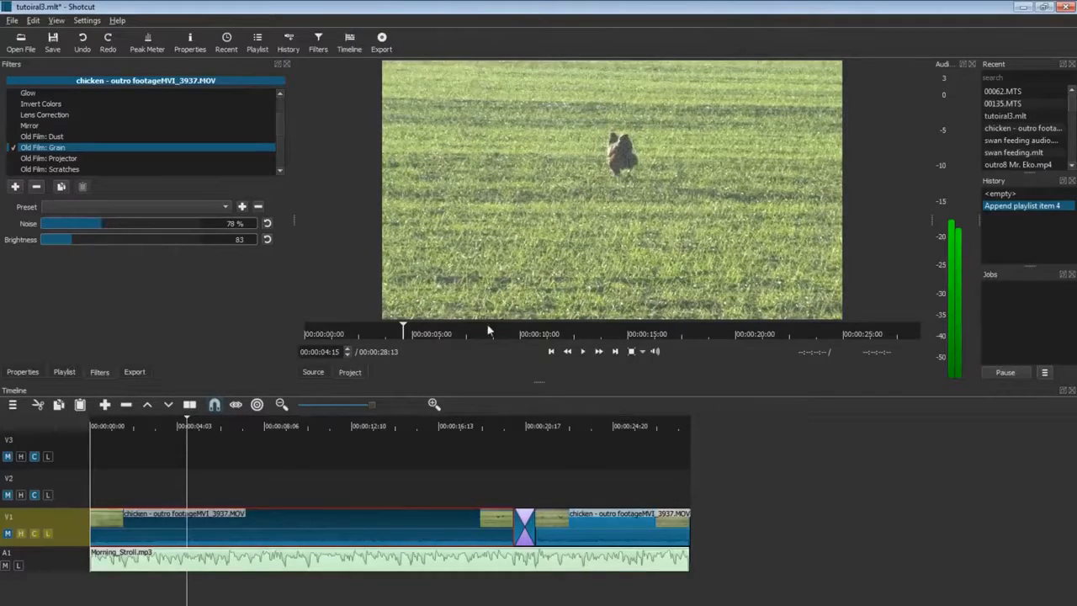
click(583, 350)
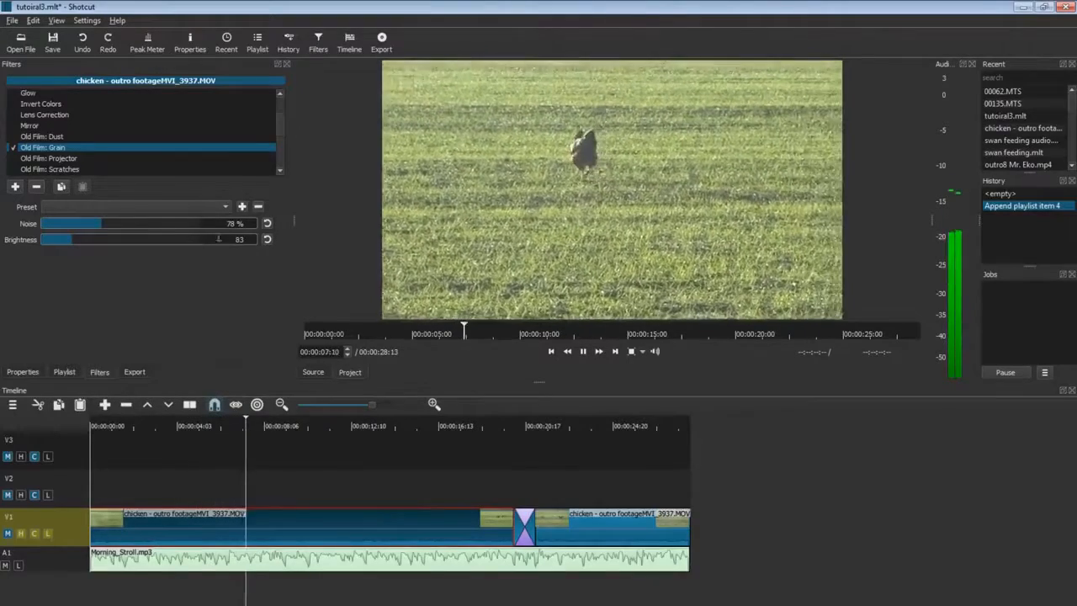
click(64, 241)
mouse_move(63, 240)
mouse_down()
mouse_move(89, 243)
mouse_move(78, 244)
mouse_up()
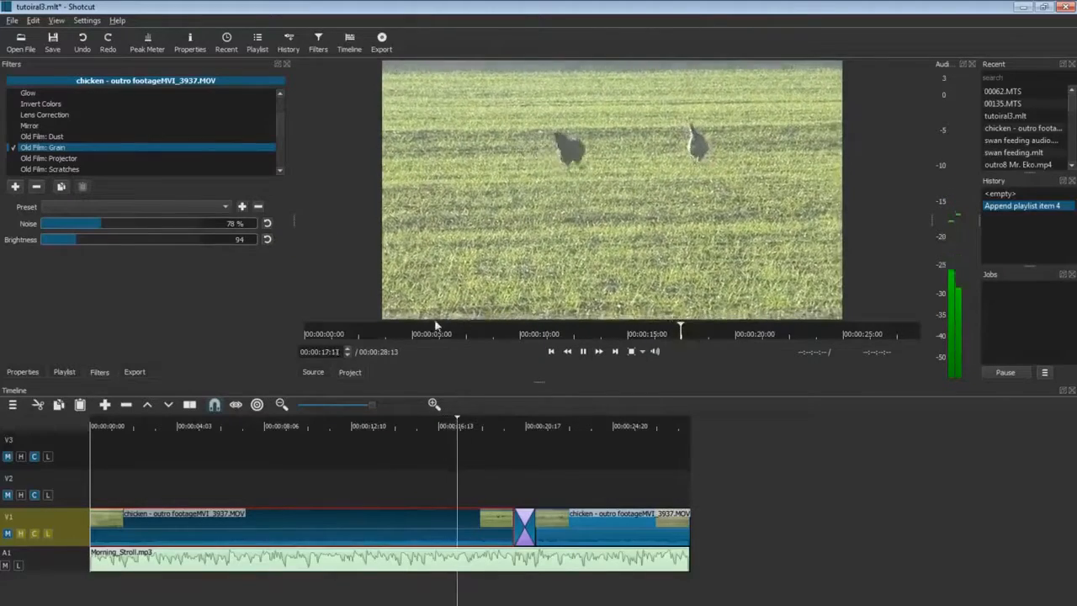
click(196, 595)
click(266, 223)
click(266, 238)
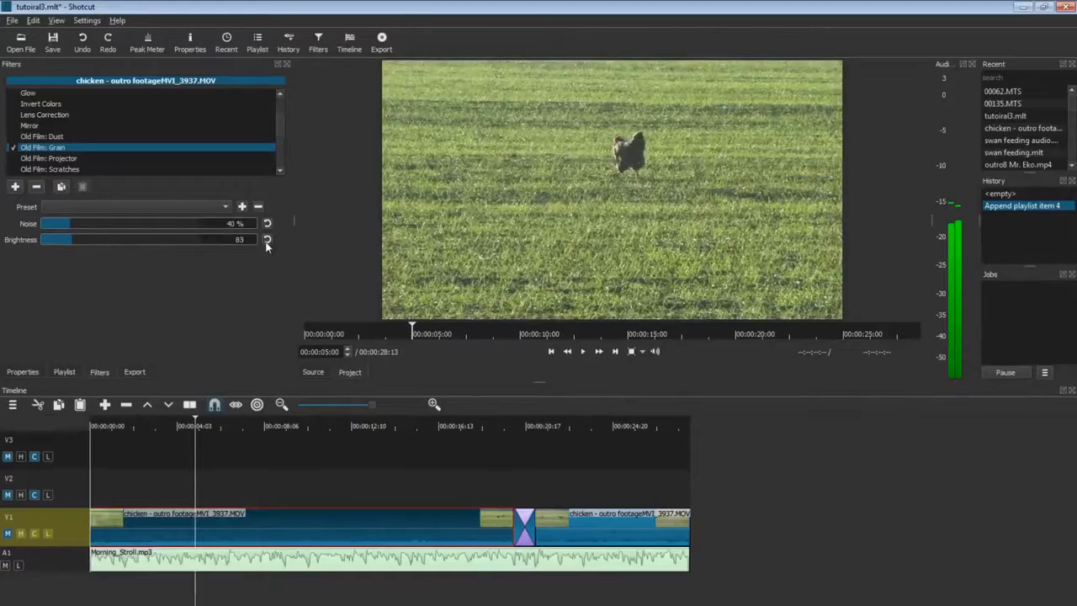
click(13, 158)
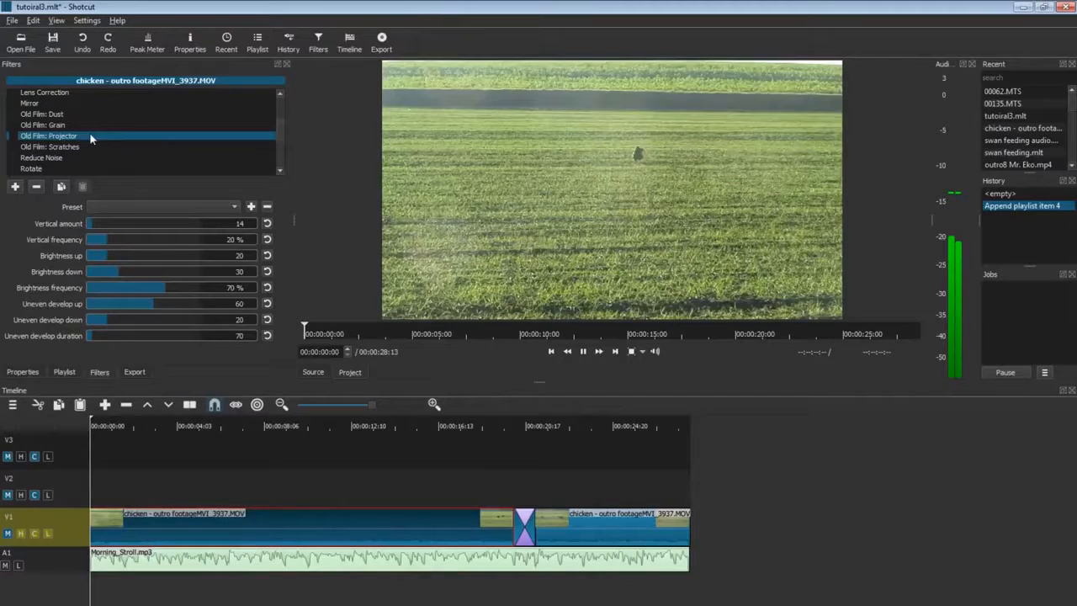
Enable Old Film: Projector, vary Brightness down between 86 and 10, then reset it to 30.
click(13, 136)
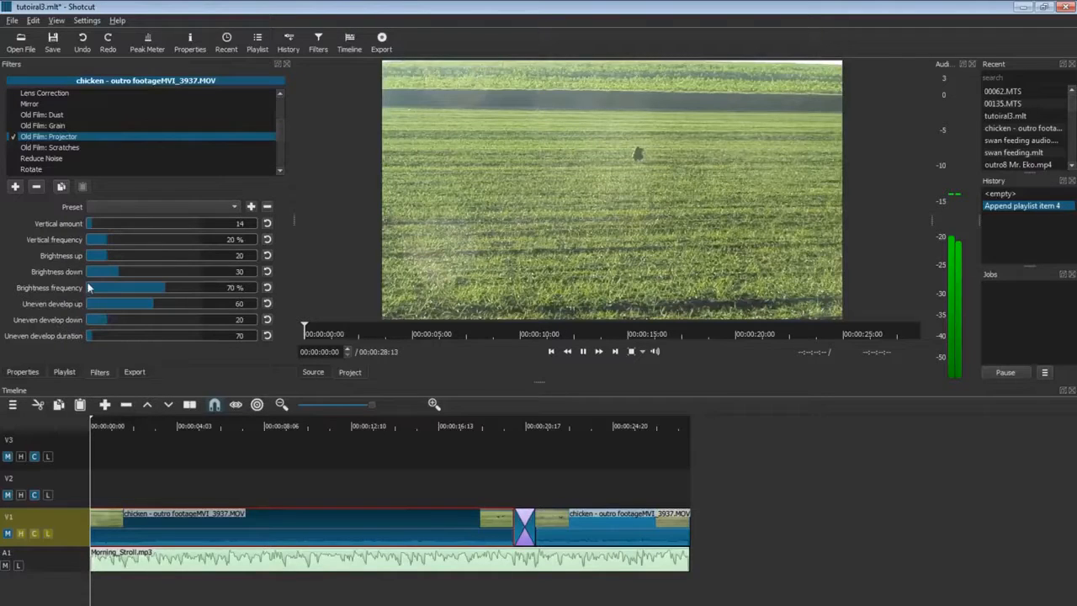
click(586, 353)
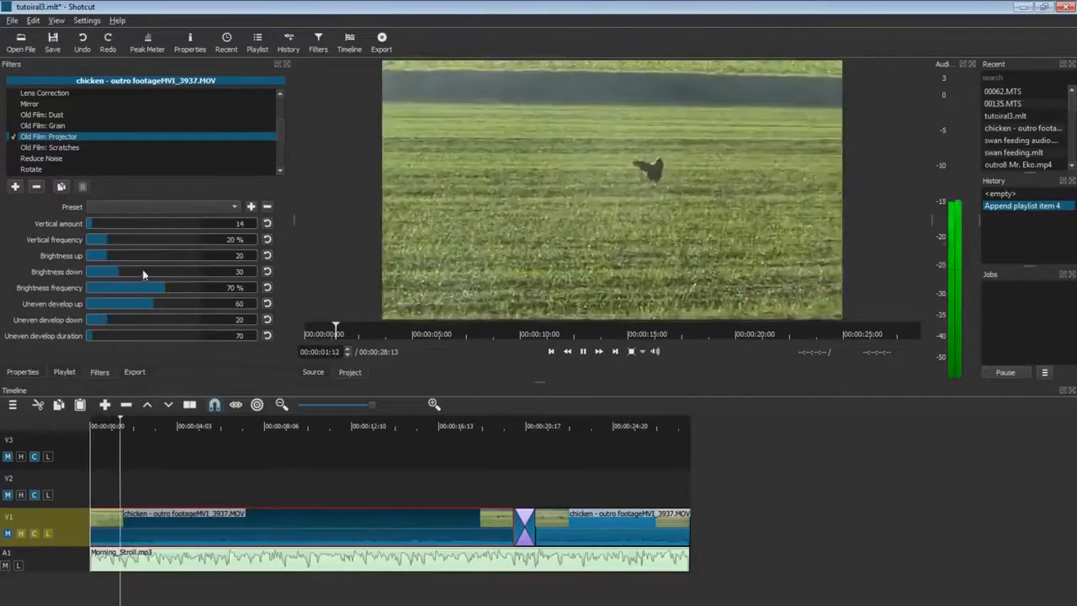
drag(147, 275, 182, 272)
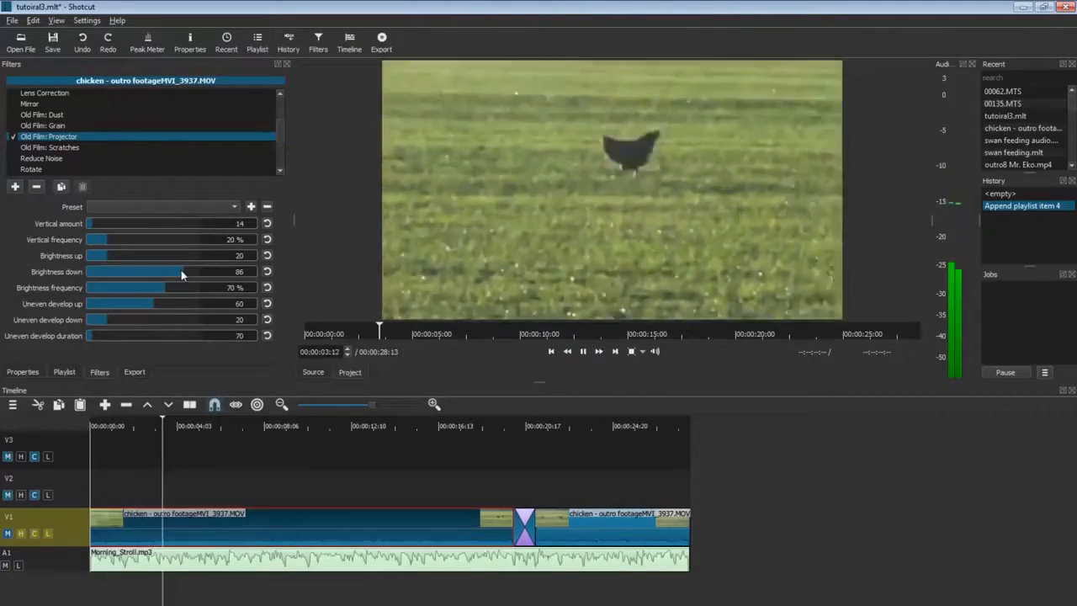
drag(157, 270, 99, 278)
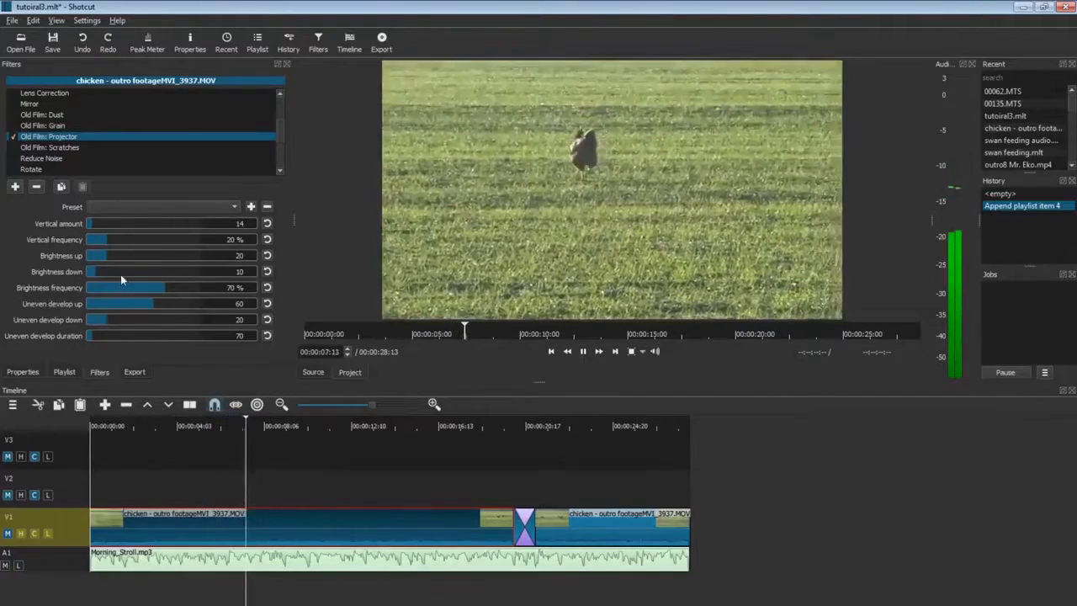
click(267, 272)
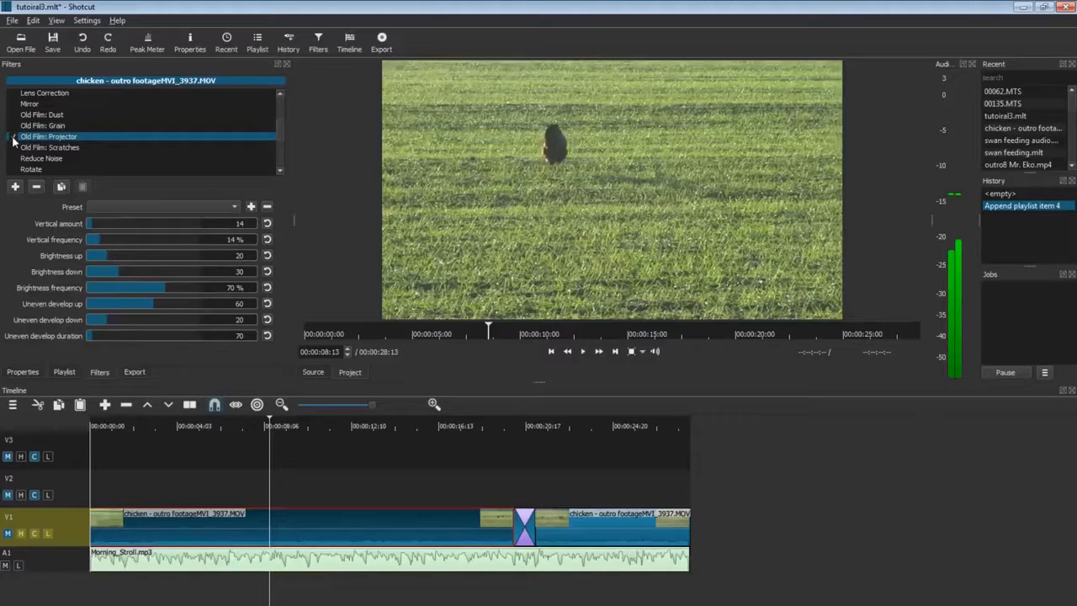
Enable Old Film: Scratches and preview it while adjusting the scratch width.
click(91, 125)
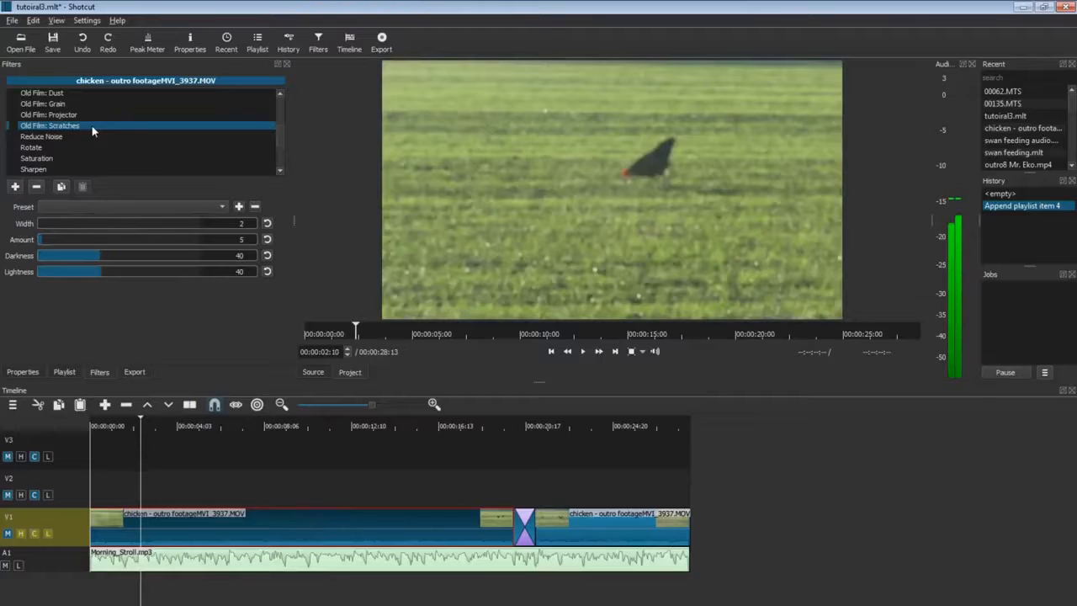
click(13, 125)
click(580, 353)
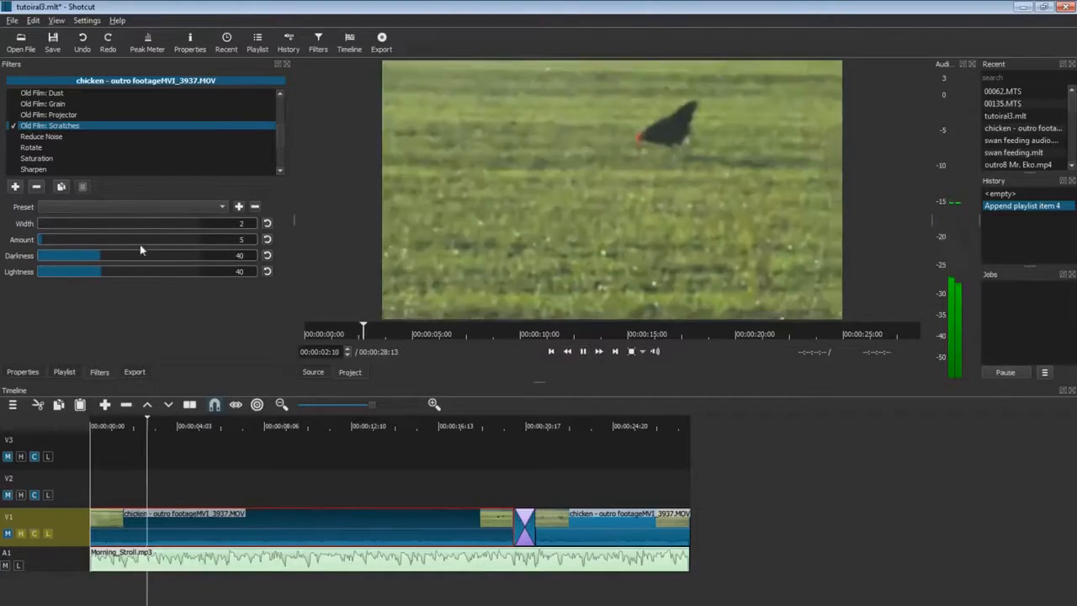
click(61, 224)
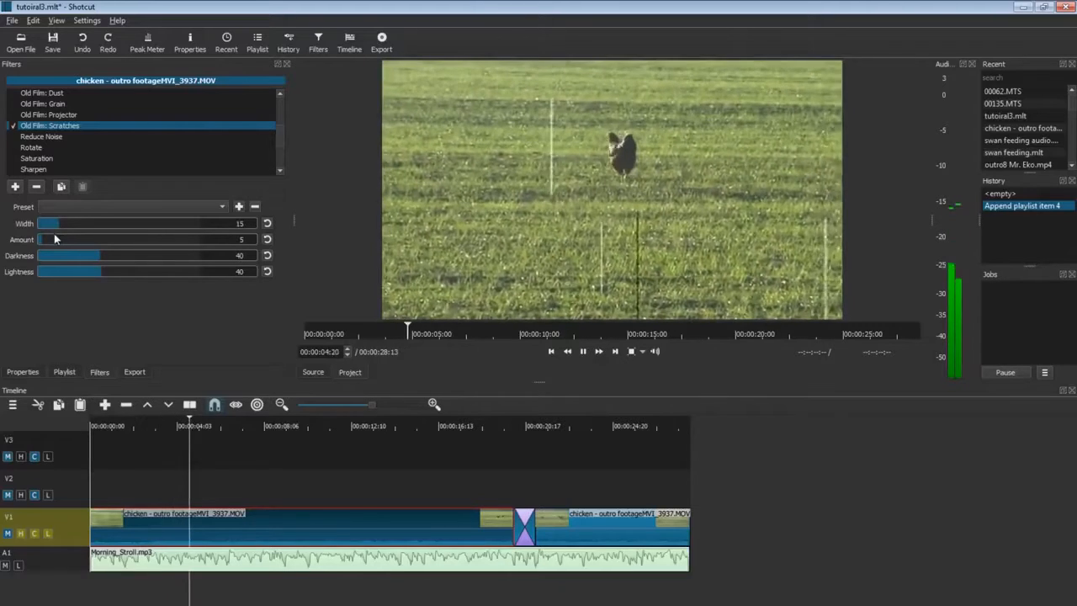
click(39, 224)
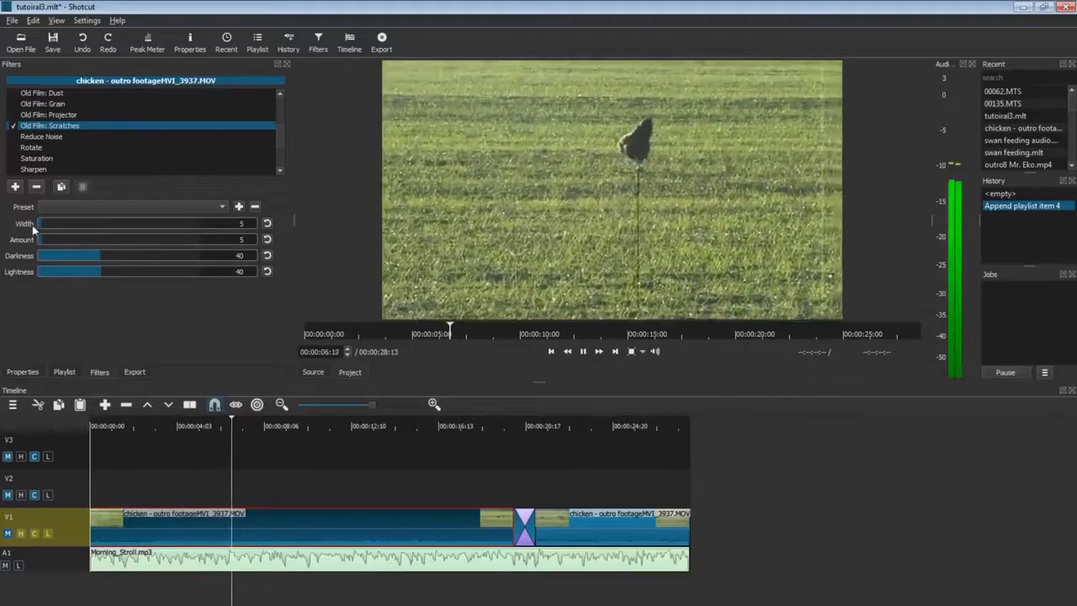
Set scratch amount 73, darkness 37, lightness 79 and width 21, then enable Reduce Noise.
drag(67, 242, 154, 241)
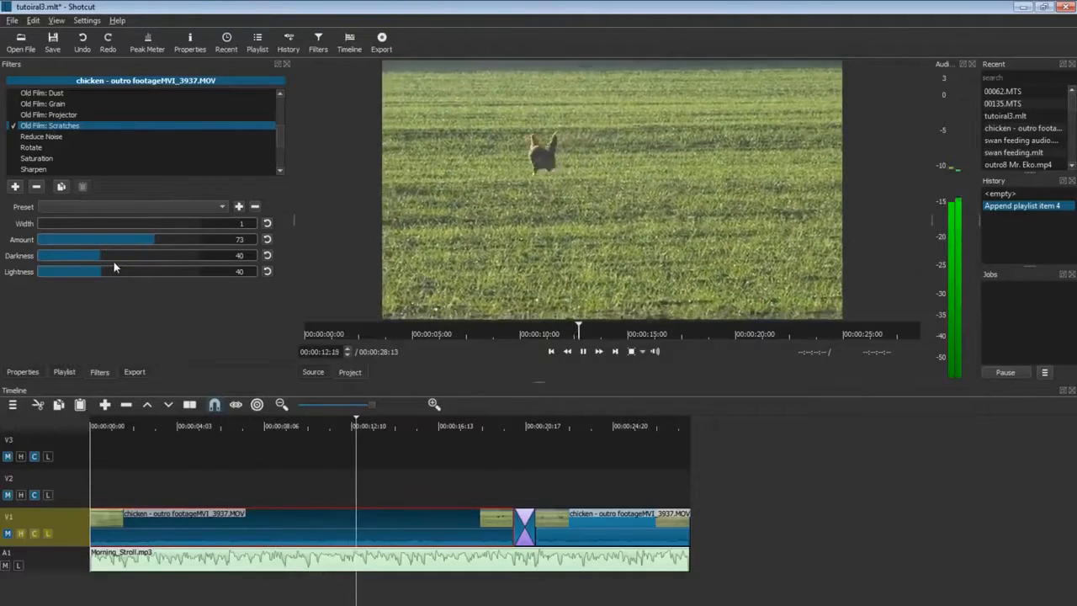
drag(107, 257, 168, 273)
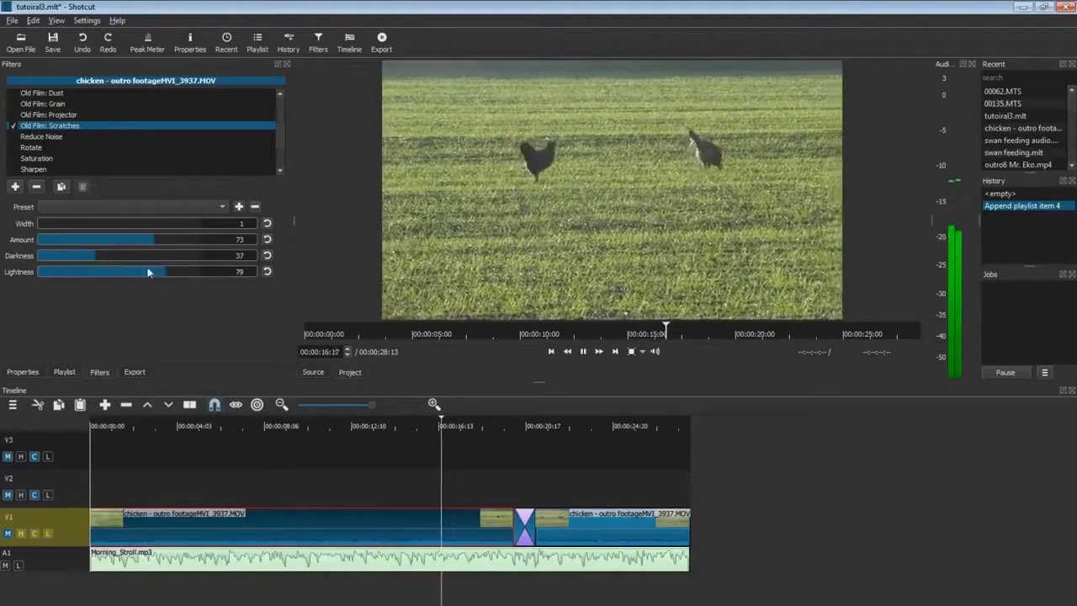
drag(46, 223, 70, 227)
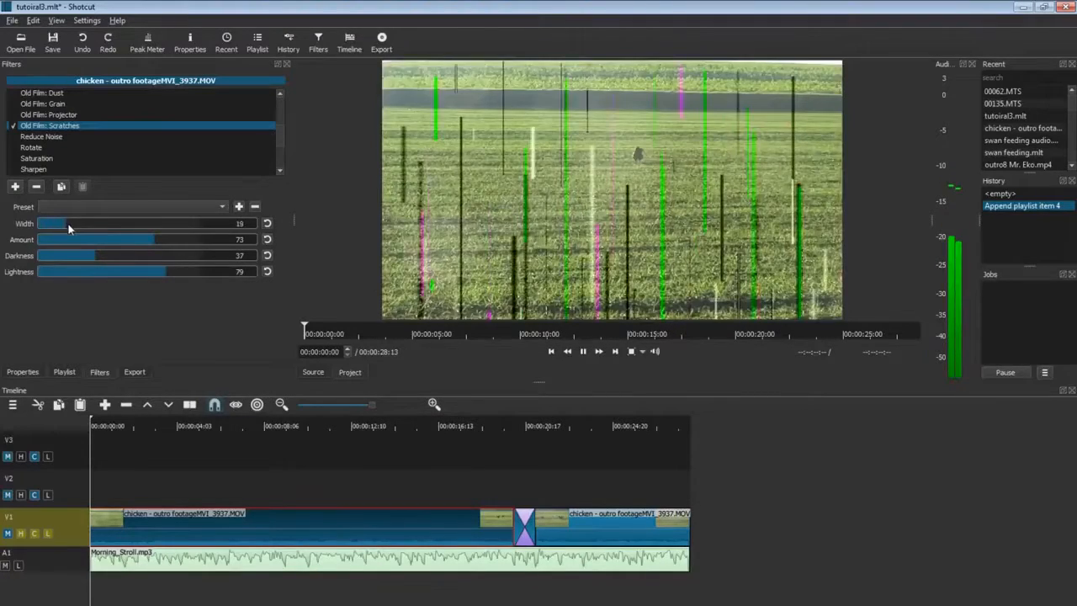
click(582, 351)
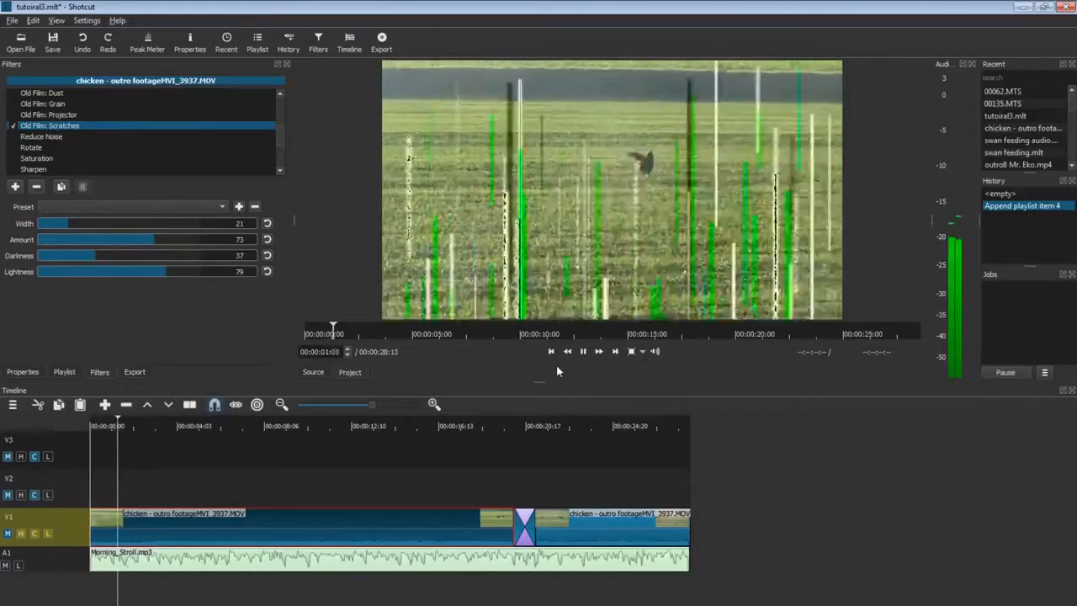
click(66, 136)
click(13, 137)
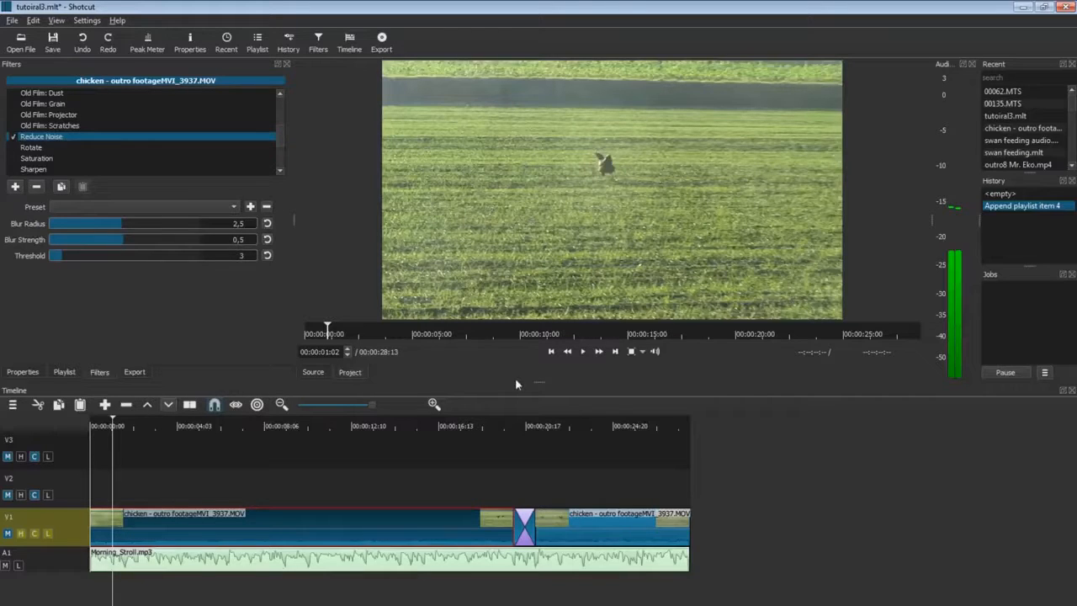
Preview a larger Blur Radius and Threshold 20, then reset Reduce Noise to 2.5, 0.5 and 3.
click(583, 352)
drag(123, 225, 199, 239)
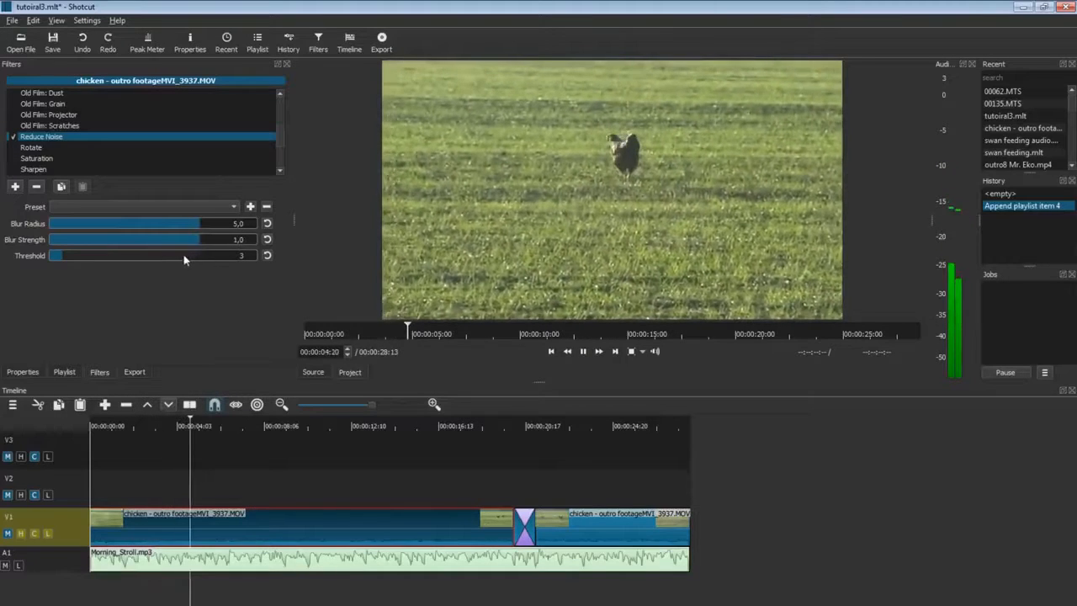
drag(112, 258, 153, 261)
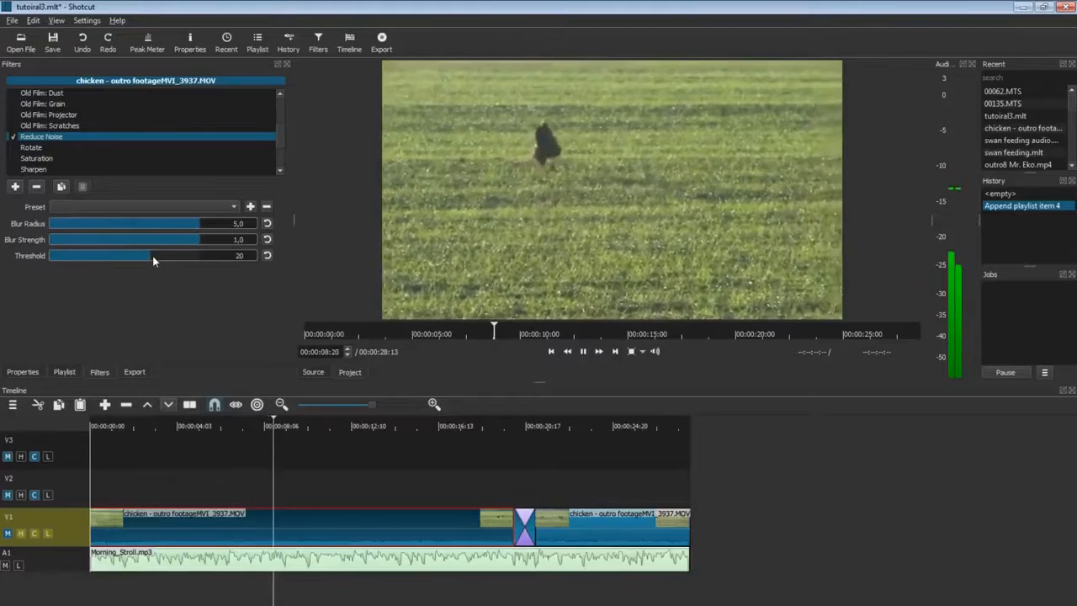
click(267, 223)
click(267, 255)
click(267, 239)
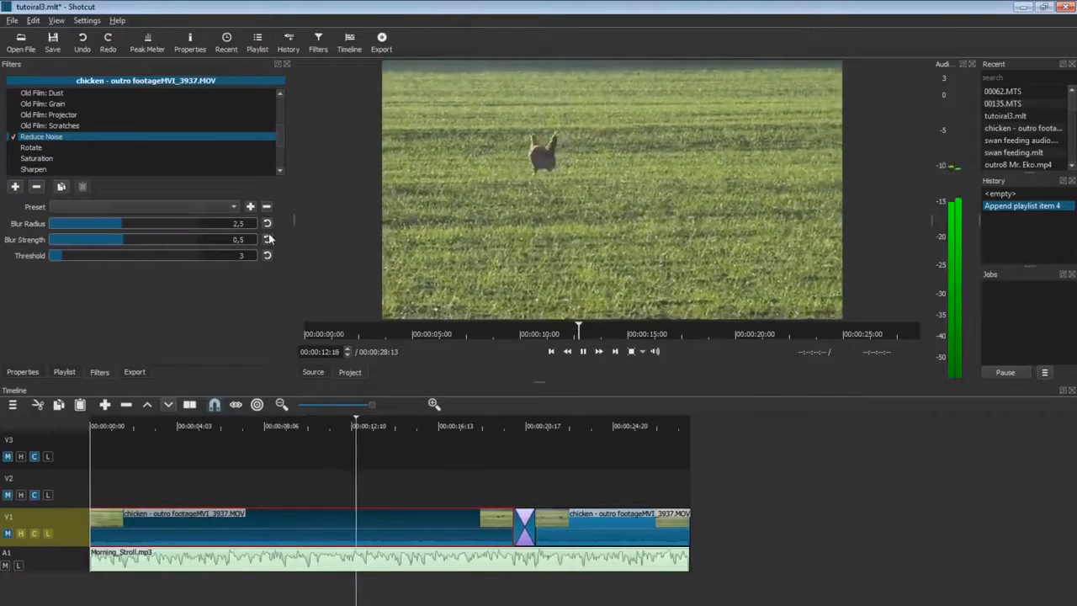
key(space)
Move the playhead to 00:00:02:23 and select the Rotate filter for the clip.
click(152, 599)
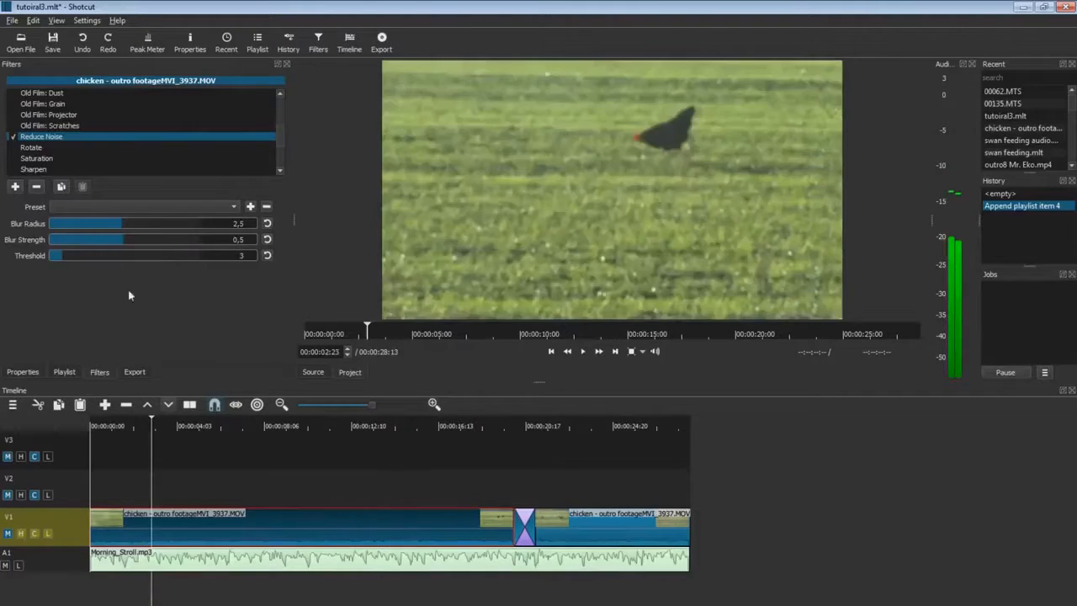
click(55, 147)
scroll(47, 158, down, 1)
Turn the chicken clip upside down with the Rotate filter at 180 degrees.
drag(67, 224, 109, 225)
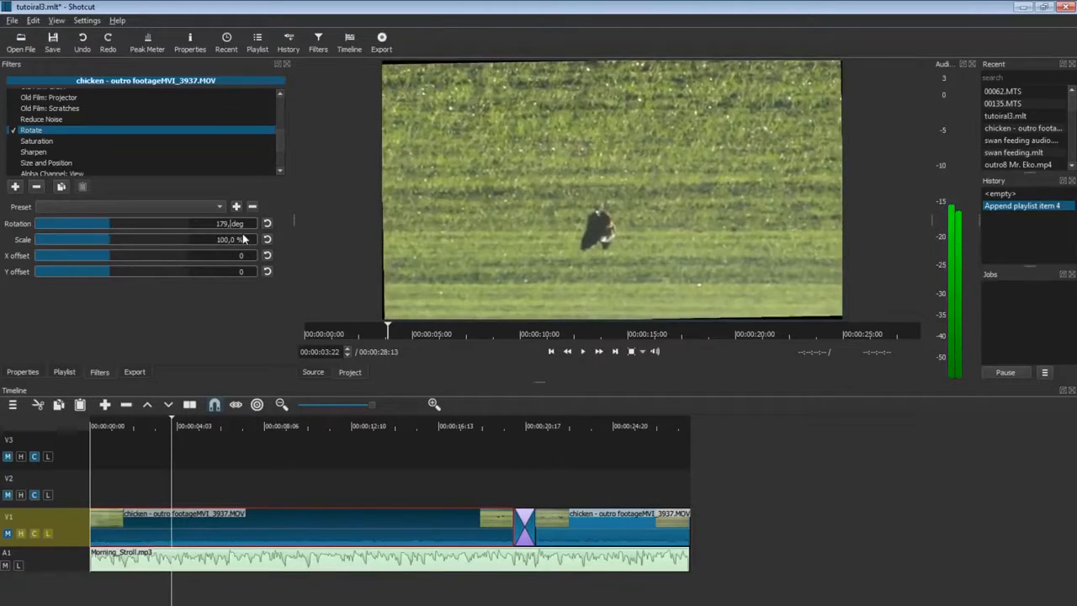
text(180)
key(Return)
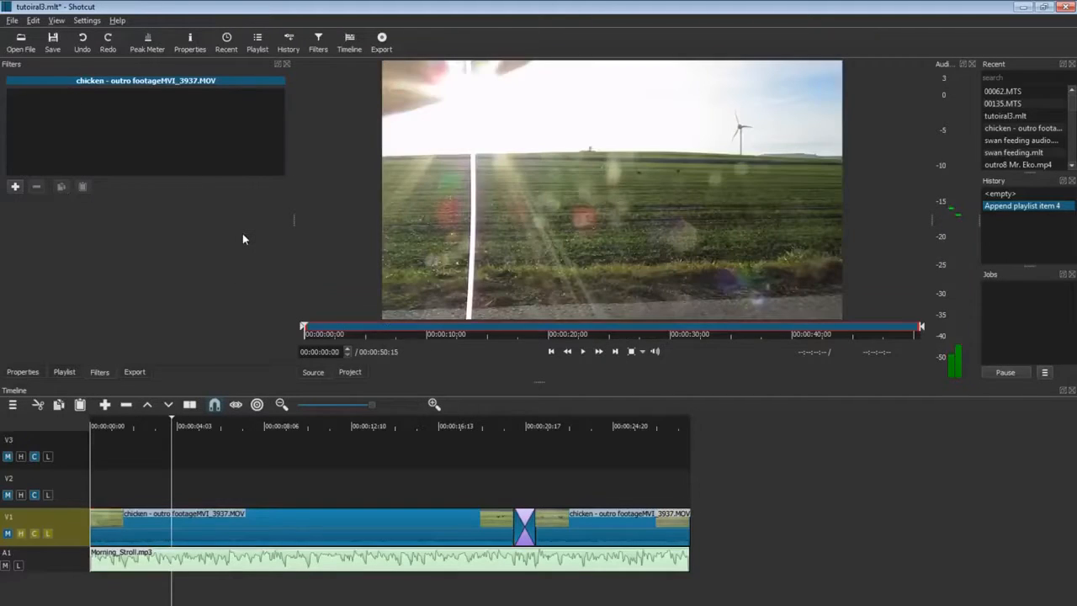
click(325, 533)
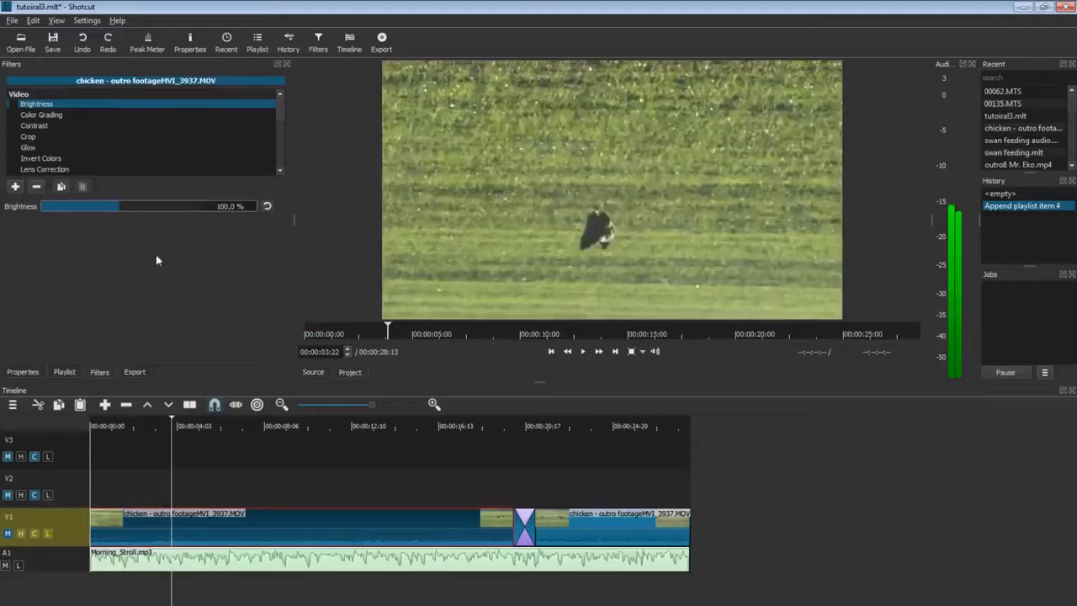
drag(281, 121, 281, 159)
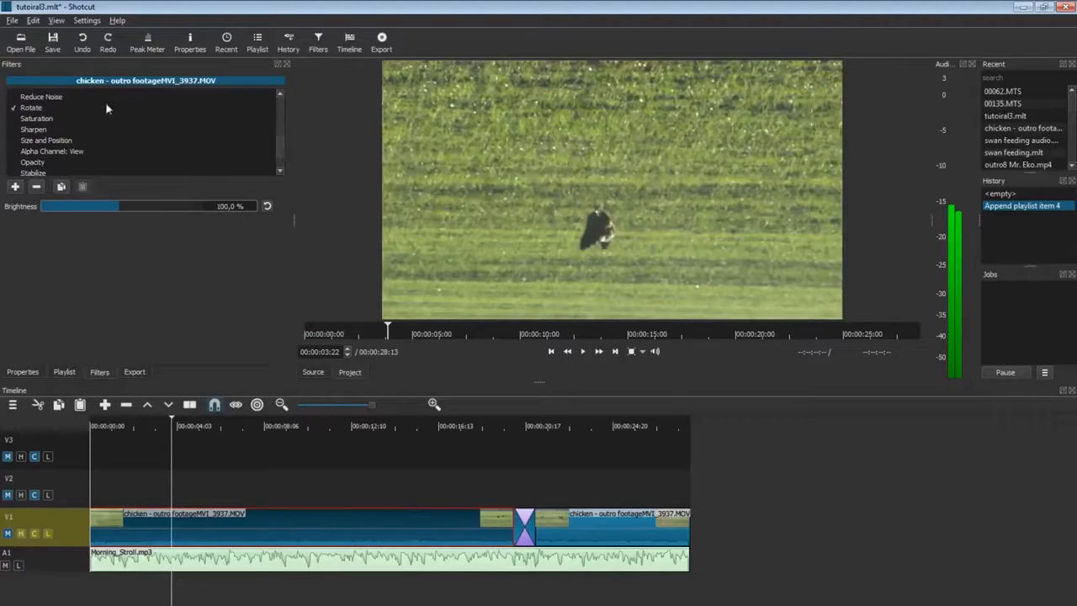
click(32, 104)
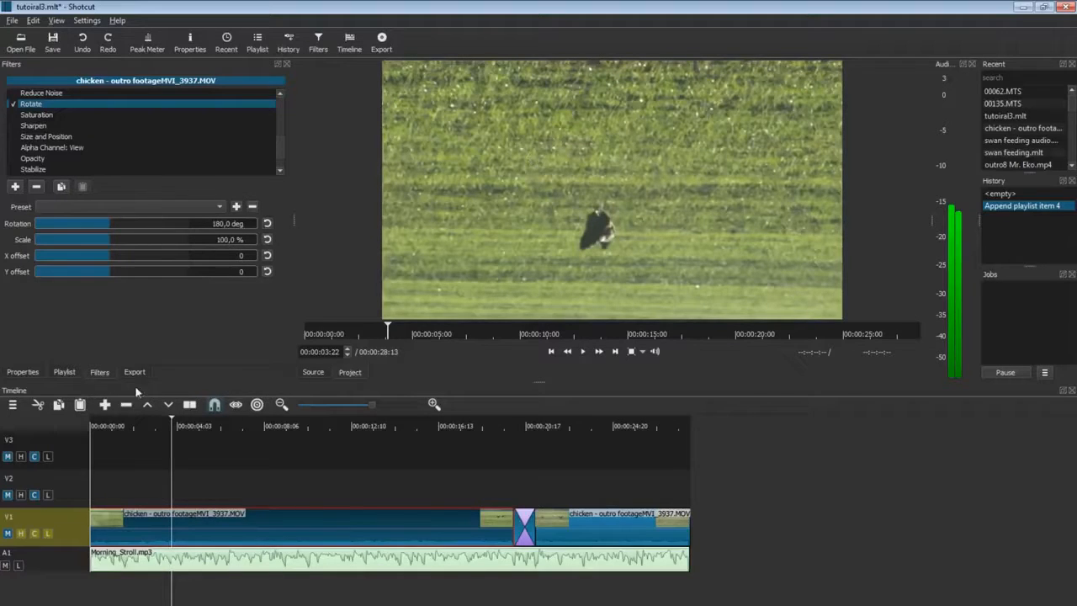
Shrink the upside-down picture to 39,1%, offset it into a corner, then switch Rotate off.
mouse_move(101, 239)
mouse_down()
mouse_move(62, 238)
mouse_move(132, 240)
mouse_move(83, 240)
mouse_up()
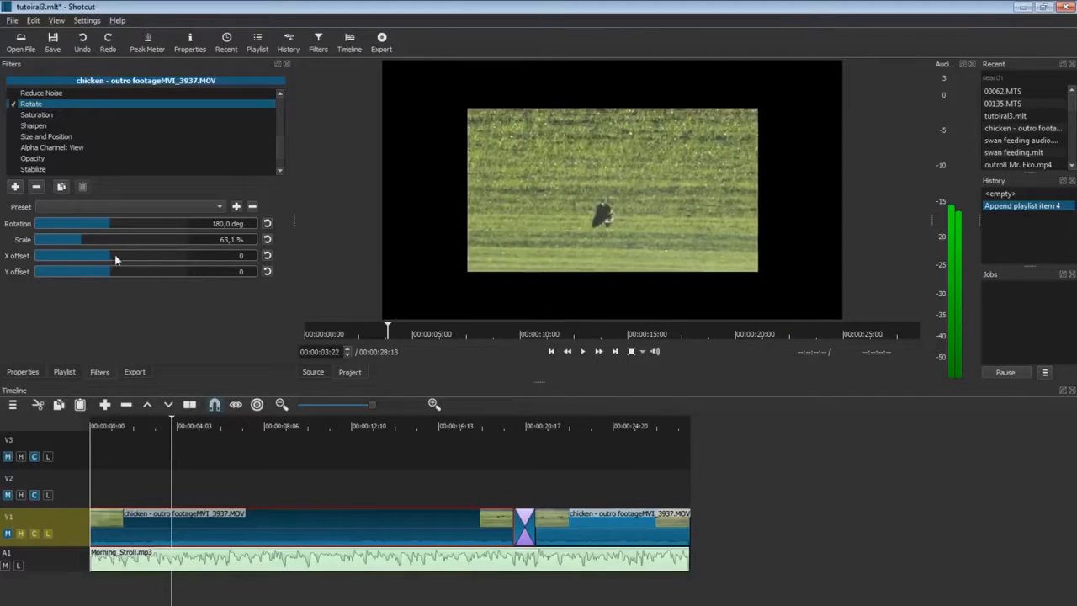
mouse_move(99, 257)
mouse_down()
mouse_move(73, 257)
mouse_move(140, 261)
mouse_move(90, 258)
mouse_up()
mouse_move(92, 272)
mouse_down()
mouse_move(130, 276)
mouse_move(71, 255)
mouse_move(85, 257)
mouse_up()
drag(77, 243, 34, 255)
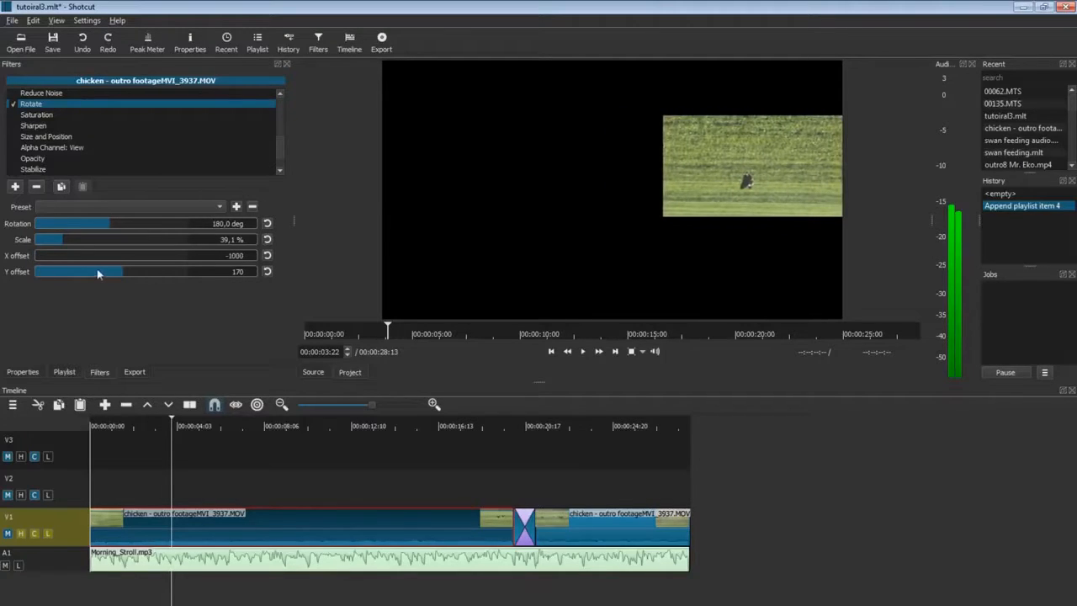
drag(113, 271, 154, 268)
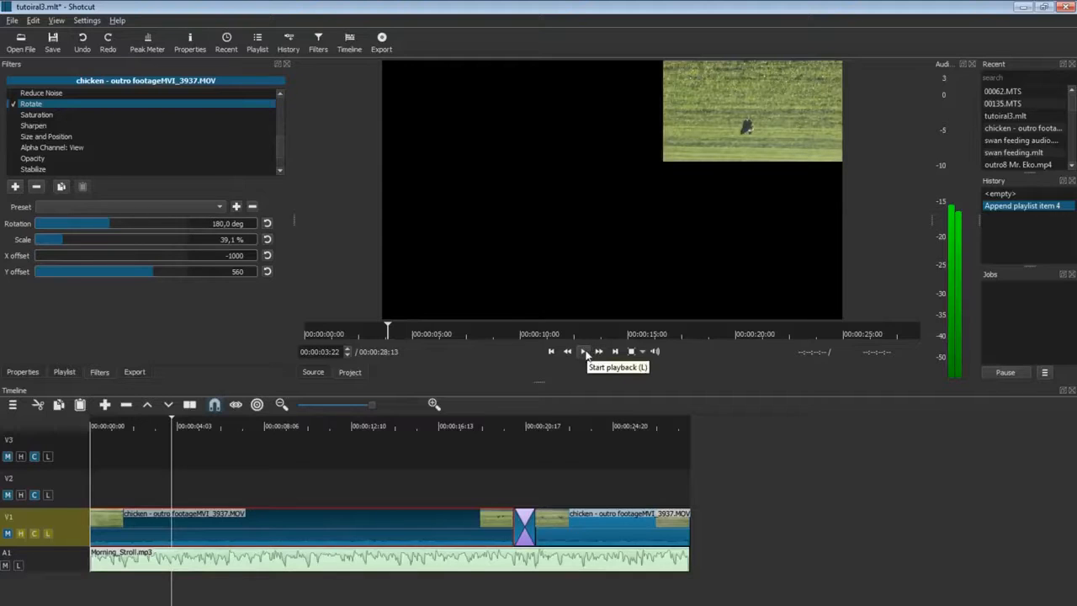
click(13, 104)
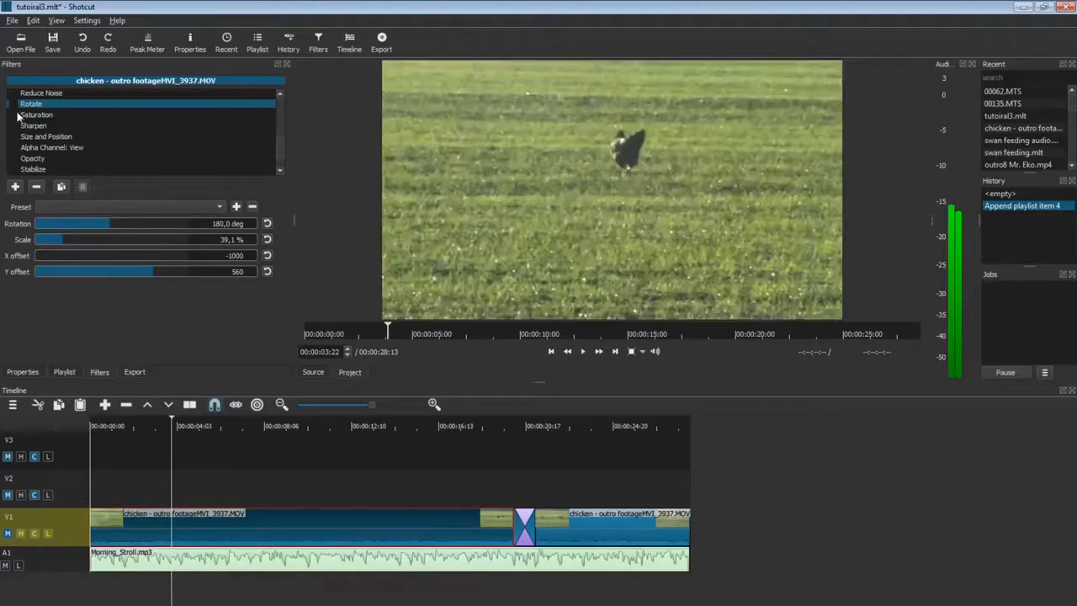
click(39, 116)
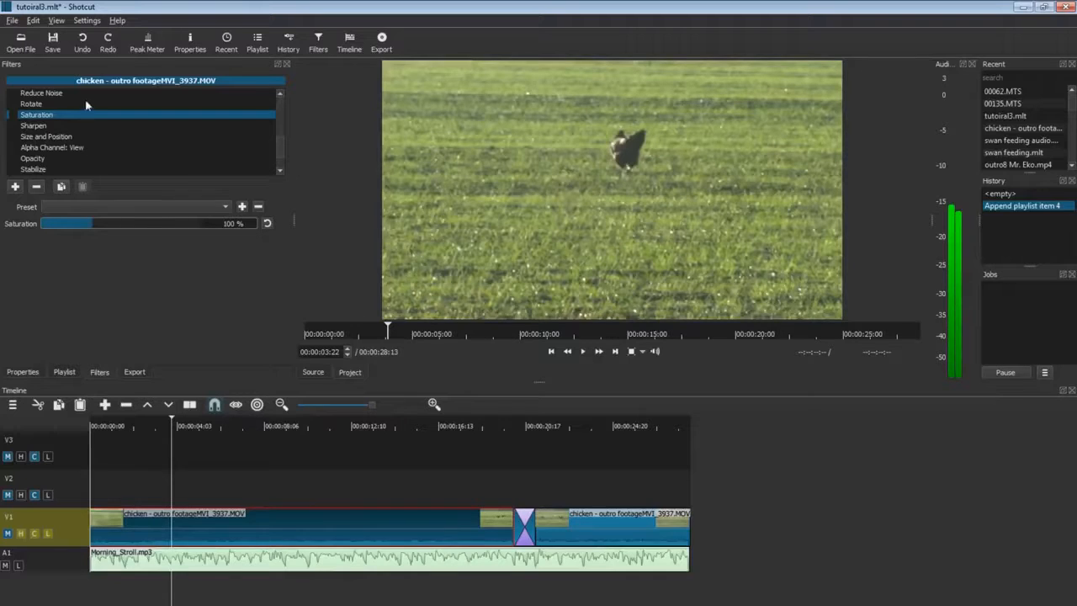
Boost the chicken clip's saturation to 300% for greener grass, then reset it to 100%.
click(13, 116)
click(582, 351)
drag(80, 217, 30, 224)
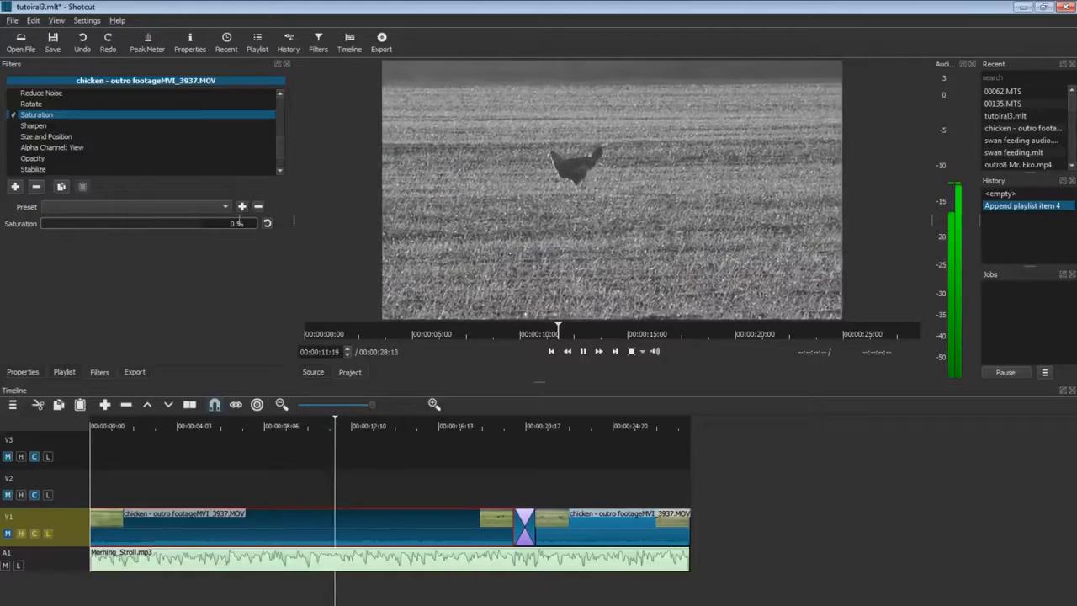
click(267, 223)
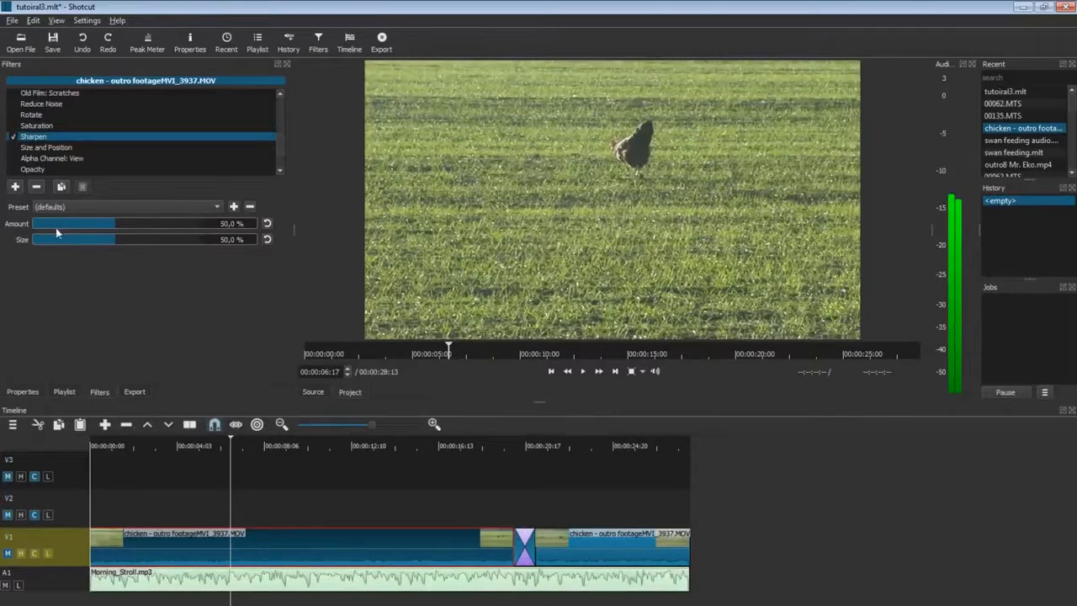
Compare Sharpen amount around 55% and sizes 69%, 36% and 14%, then turn Sharpen off.
drag(38, 225, 117, 227)
click(267, 225)
drag(51, 244, 152, 251)
drag(249, 255, 189, 262)
drag(69, 262, 58, 266)
click(14, 137)
Enable the Size and Position filter on the chicken clip at 1920 x 1080.
click(45, 148)
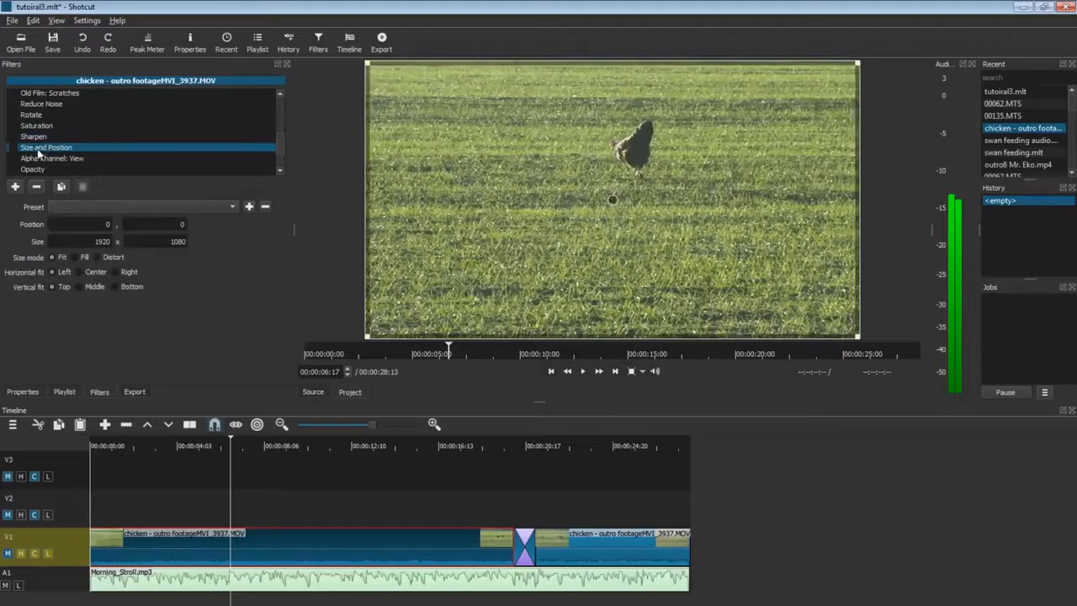
click(13, 148)
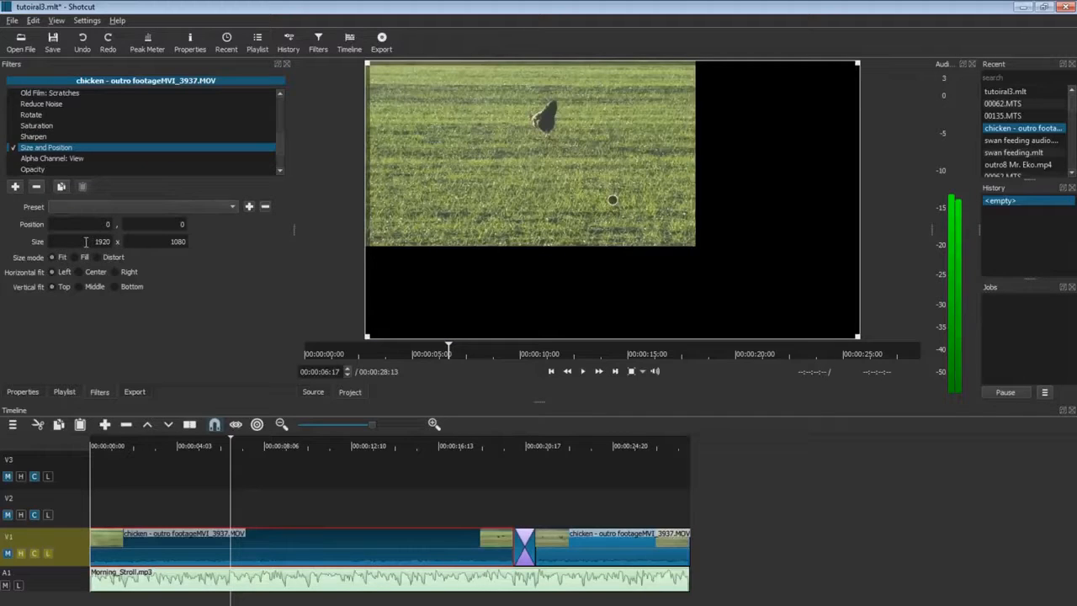
drag(88, 242, 116, 243)
click(111, 242)
Compare Fill and Fit size modes, shrinking the video inward from its top-left corner.
click(74, 257)
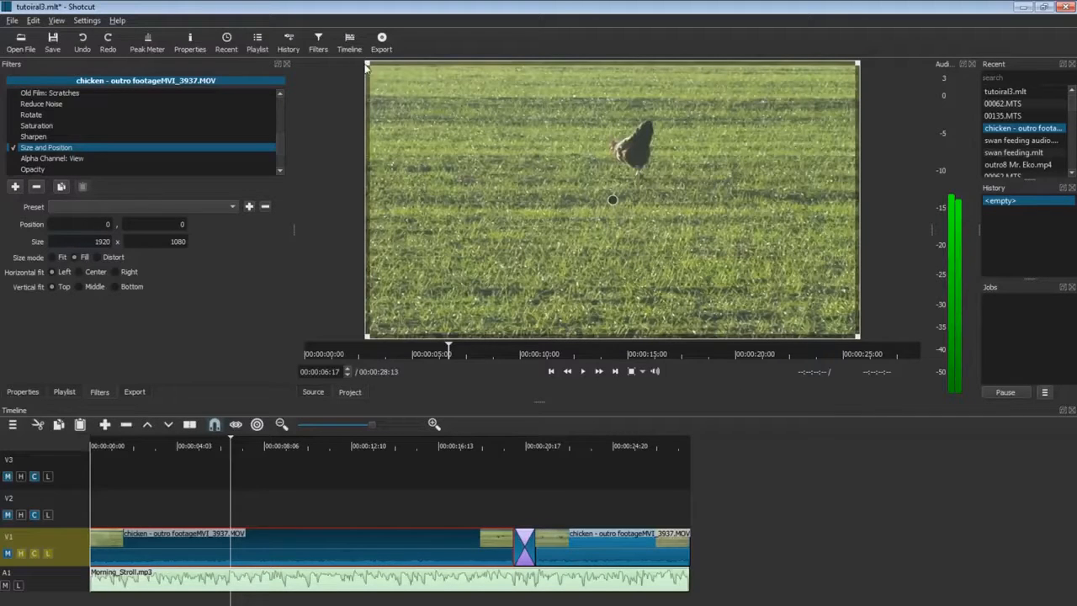
mouse_move(371, 69)
mouse_down()
mouse_move(420, 101)
mouse_move(358, 60)
mouse_up()
click(52, 258)
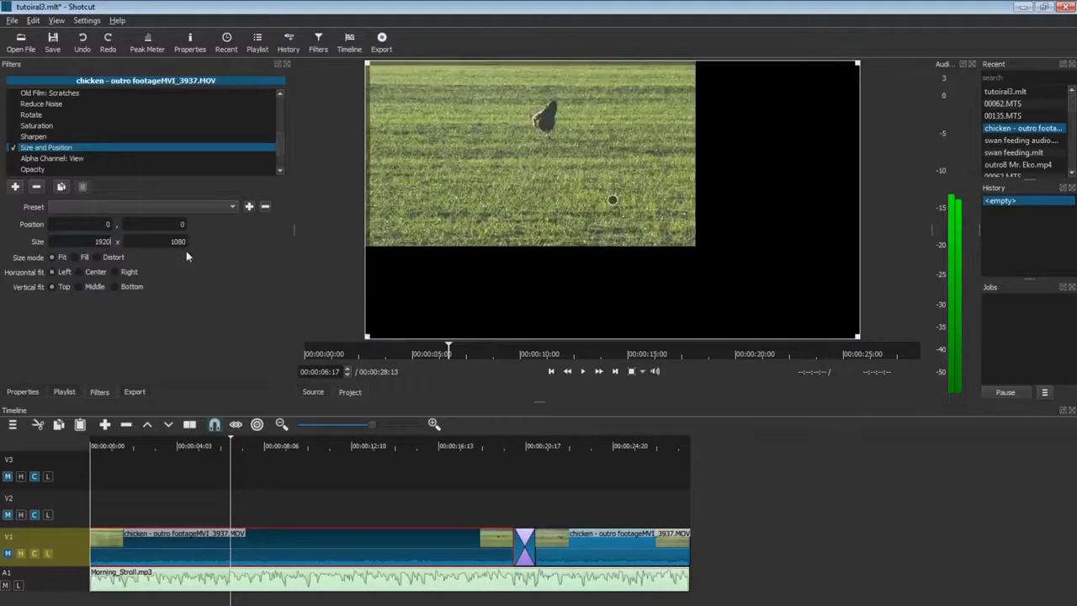
click(85, 258)
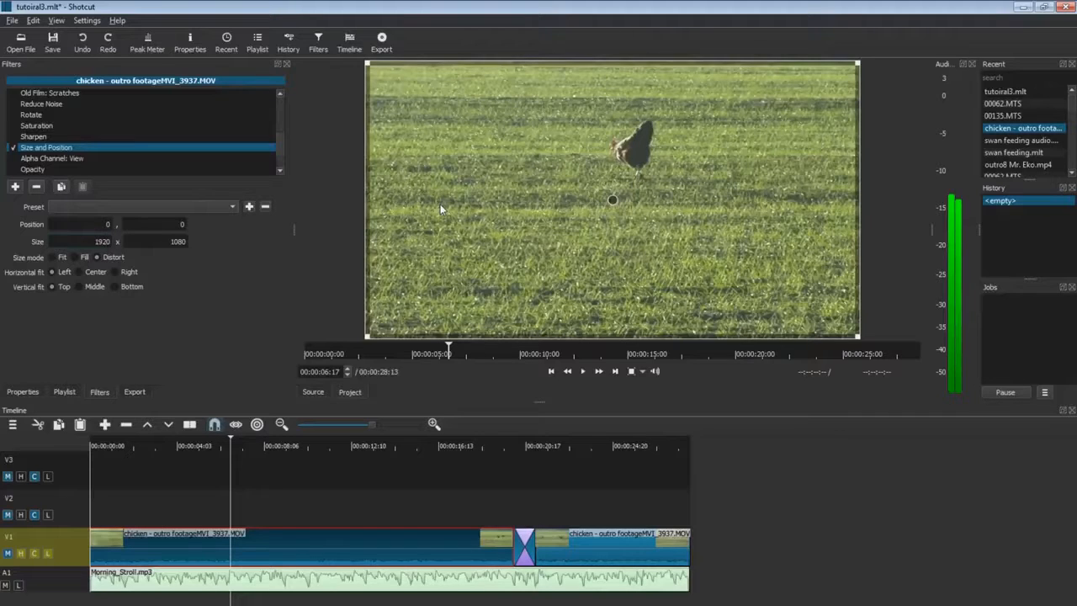
click(79, 257)
Try Fit mode with centre, bottom and right alignments, nudging the video up-left.
click(56, 257)
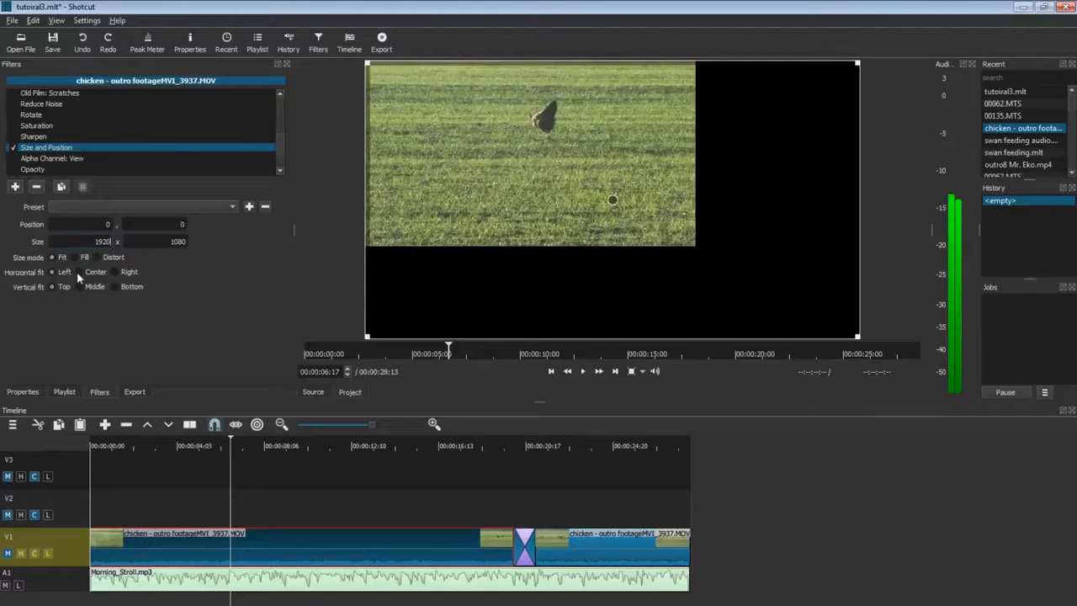
click(79, 273)
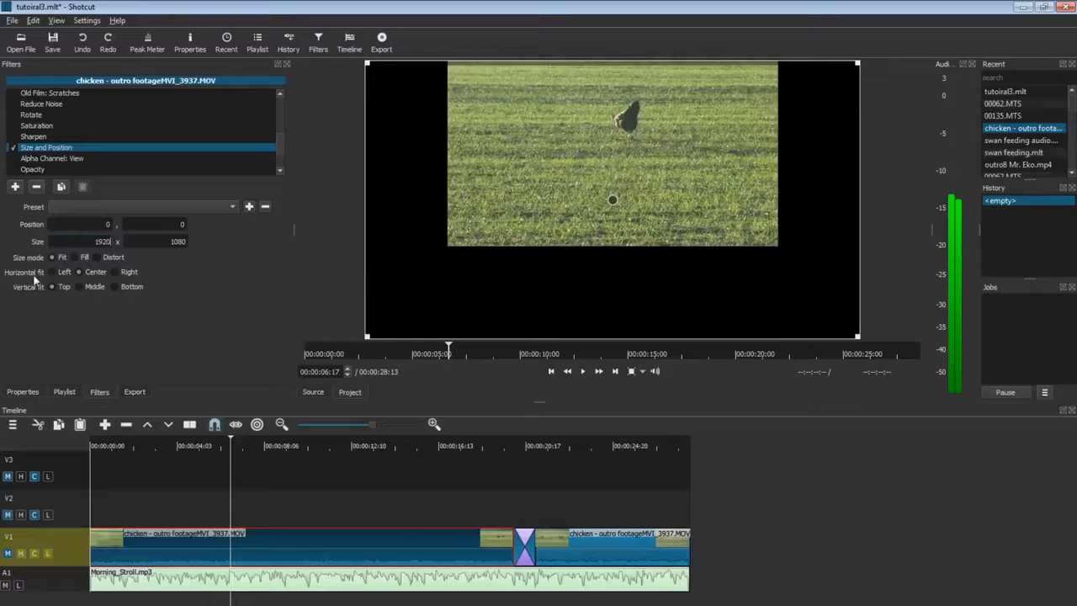
click(80, 287)
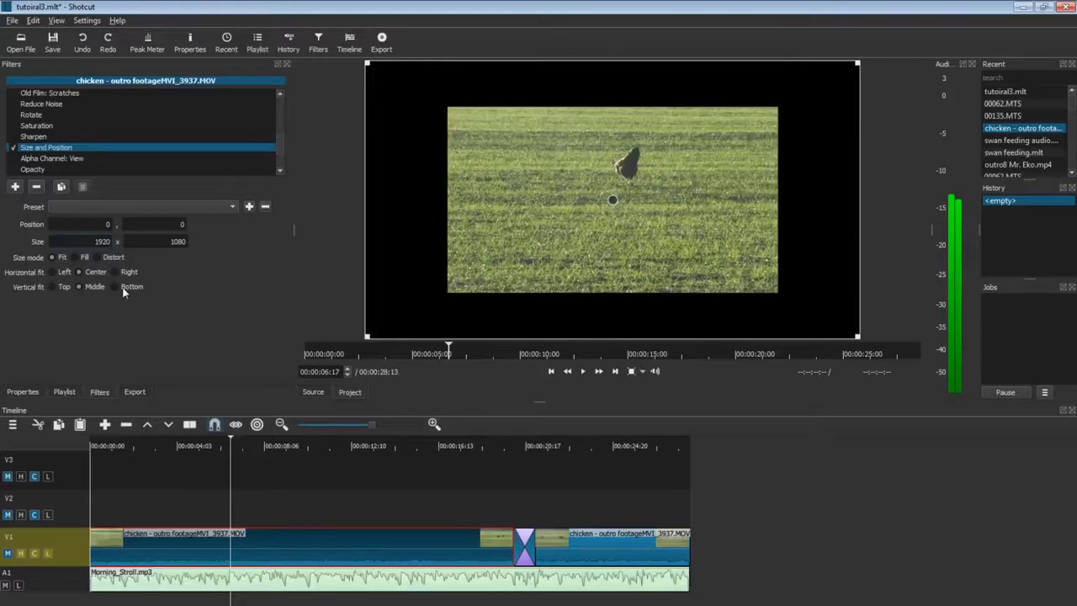
click(115, 286)
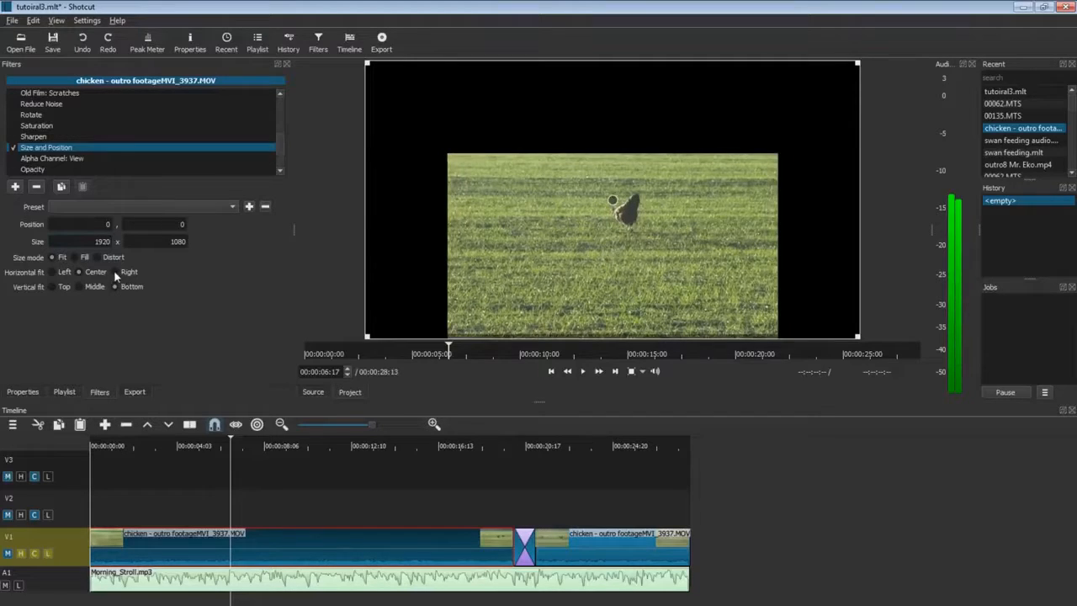
click(116, 272)
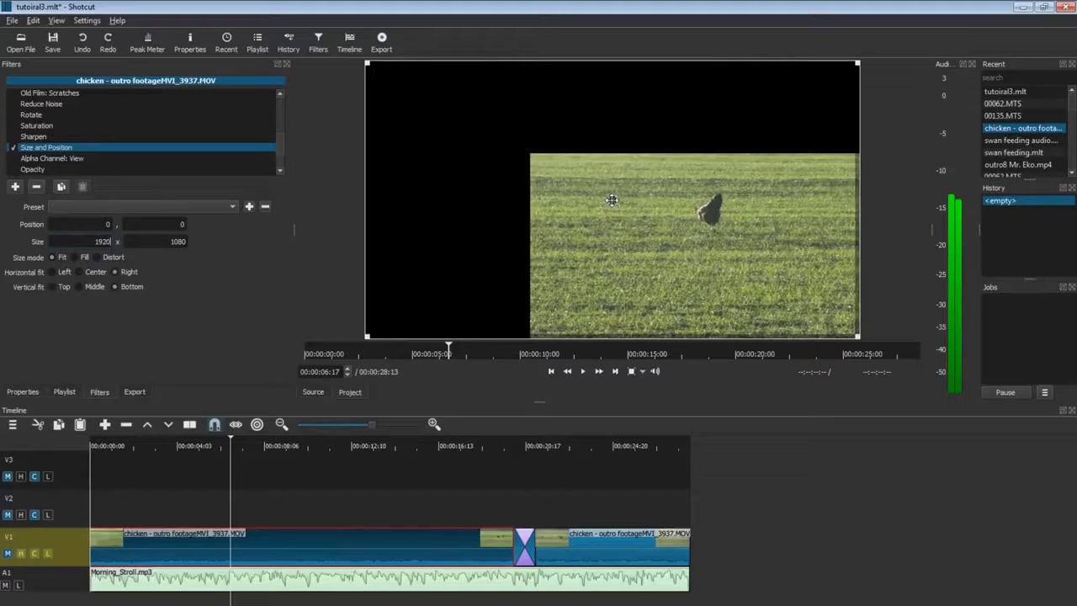
mouse_move(612, 199)
mouse_down()
mouse_move(593, 173)
mouse_move(454, 105)
mouse_move(458, 126)
mouse_move(614, 199)
mouse_up()
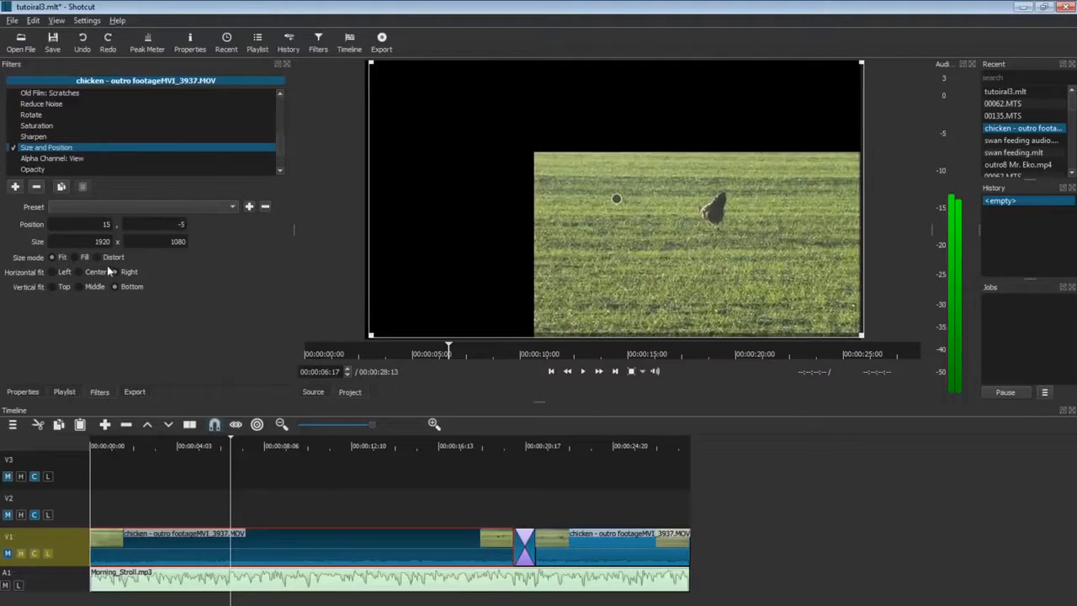
Set Fill mode, shrink the video to 905x509 and move it to the top-right corner.
click(75, 256)
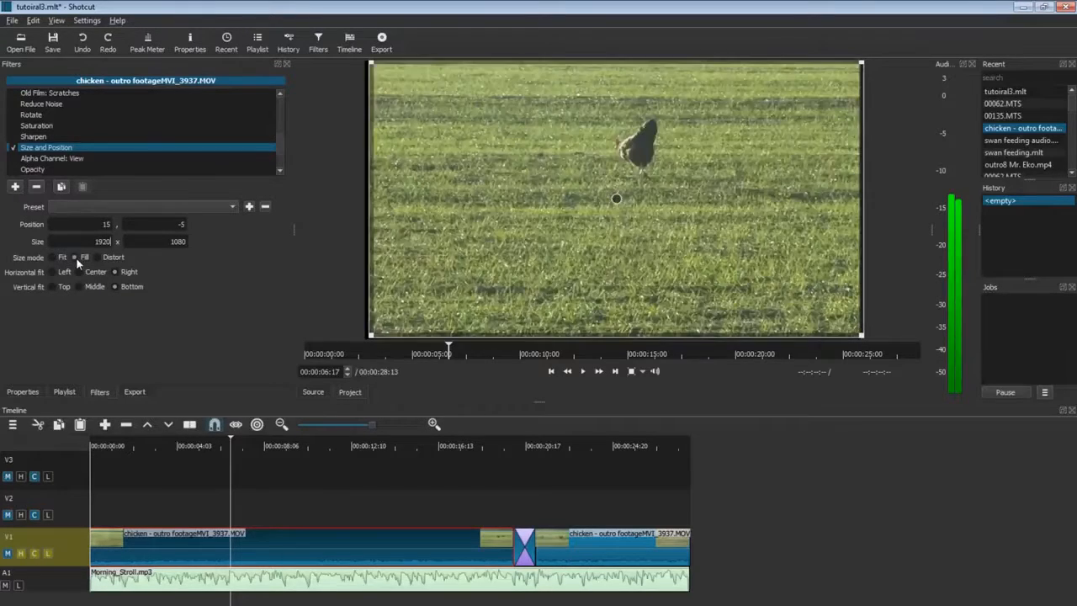
drag(373, 72, 601, 220)
drag(751, 273, 738, 121)
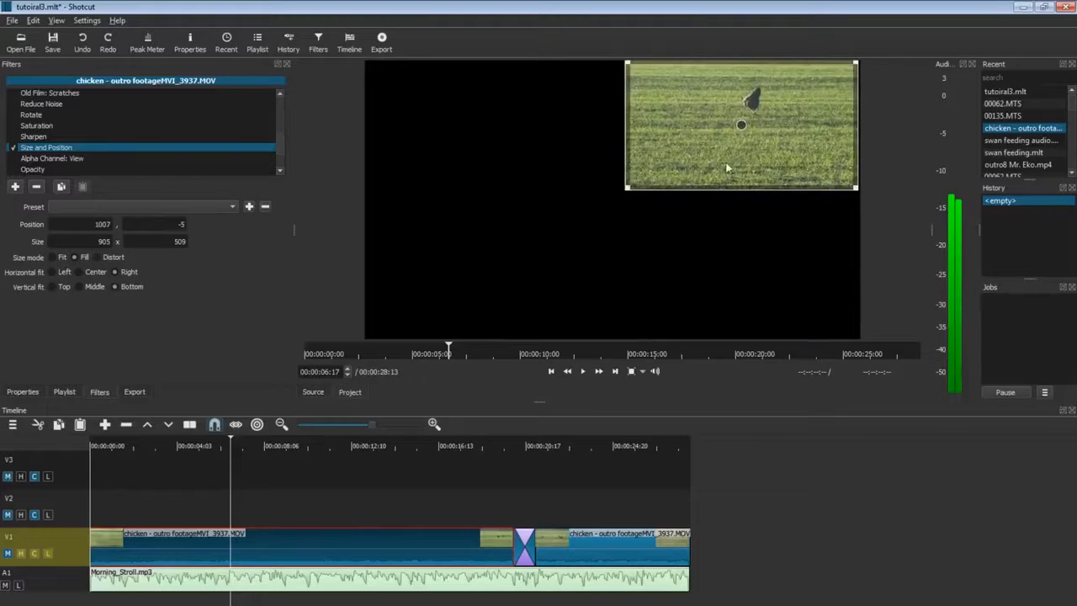
Place 00062.MTS on V2 from the start, split it where the chicken clips end and lift the remainder.
click(68, 393)
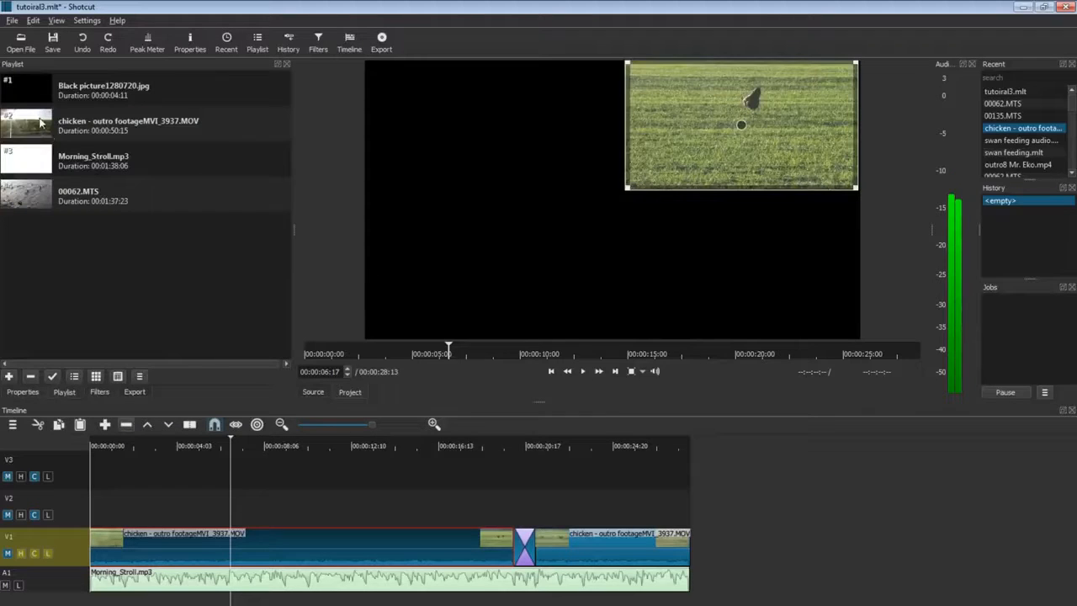
drag(40, 200, 235, 511)
drag(757, 603, 219, 604)
drag(248, 518, 156, 515)
drag(654, 604, 293, 604)
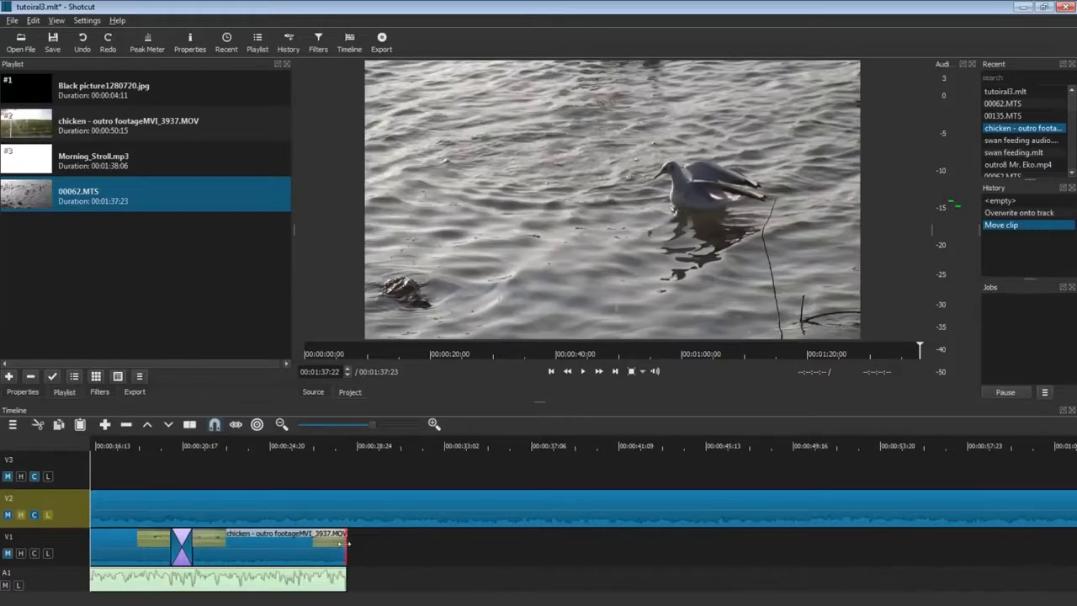
click(347, 601)
click(353, 592)
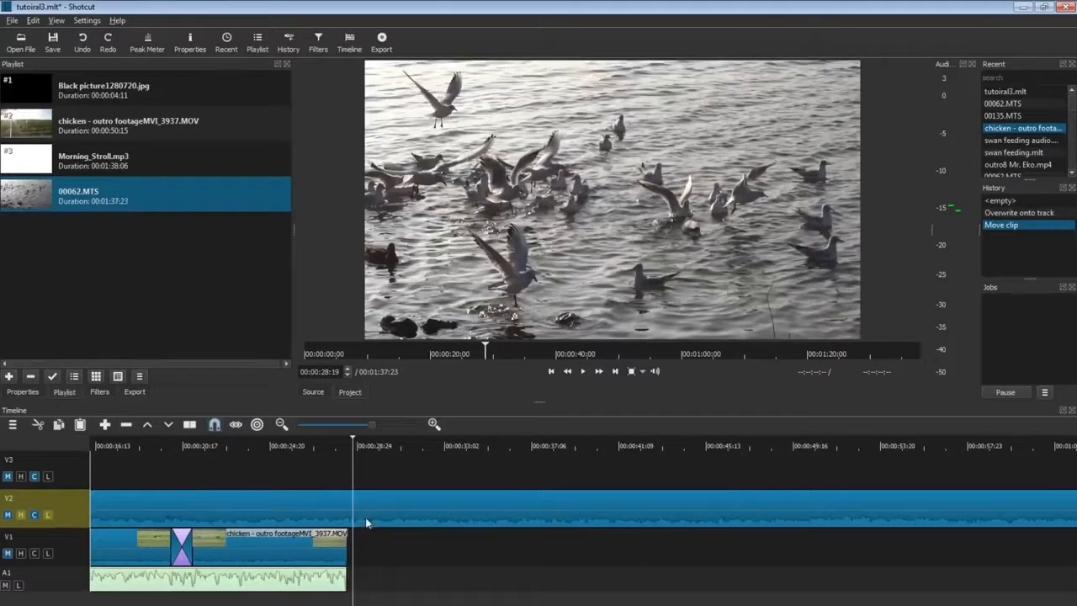
click(365, 520)
click(190, 424)
key(z)
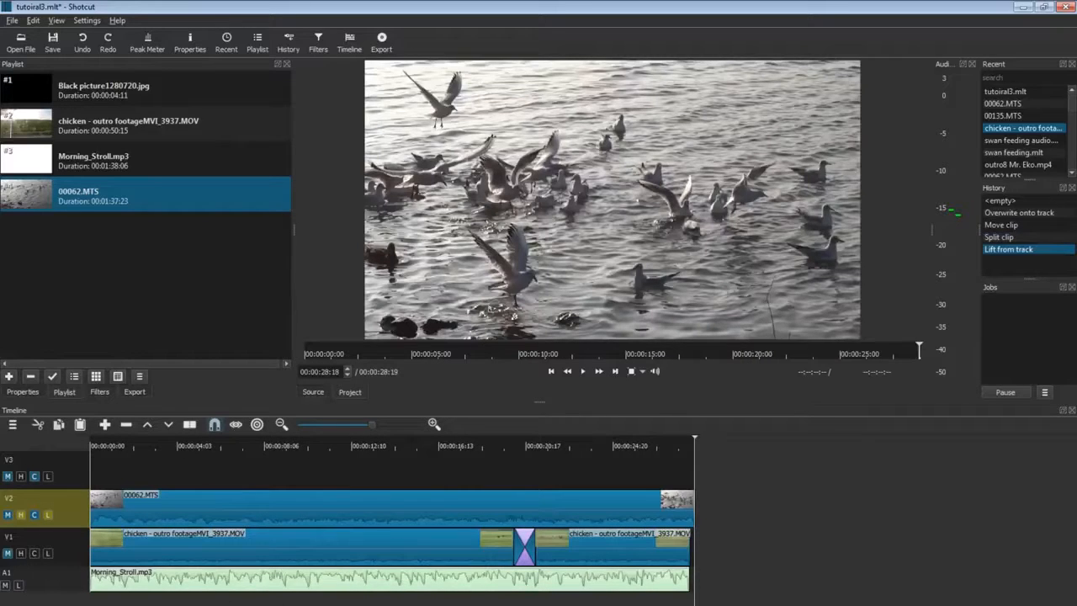
Toggle V2 compositing, move the chicken clip up to V3 and play the picture-in-picture result.
click(320, 600)
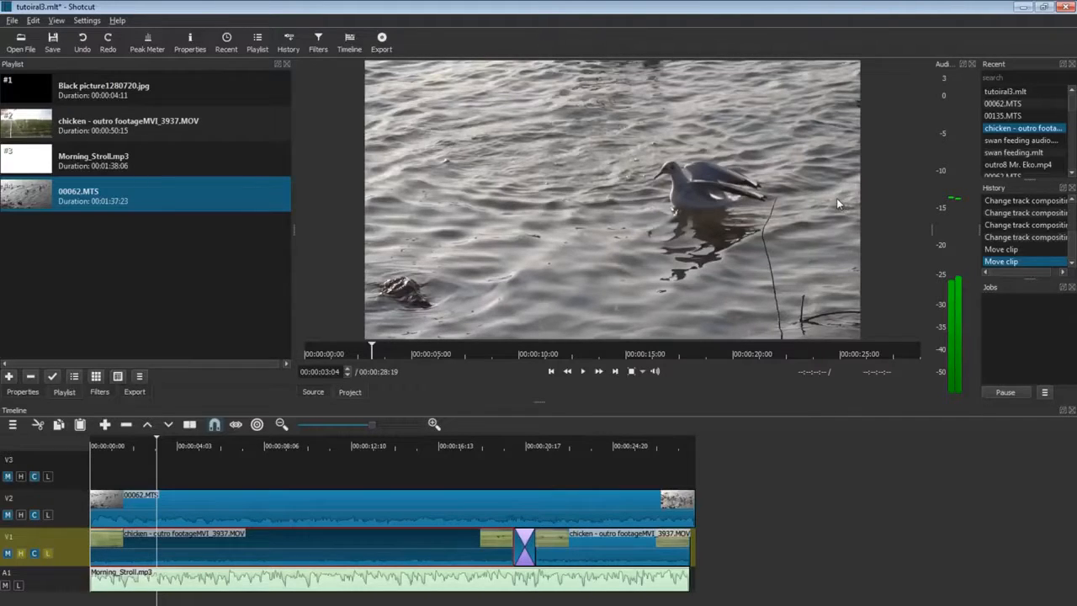
click(180, 513)
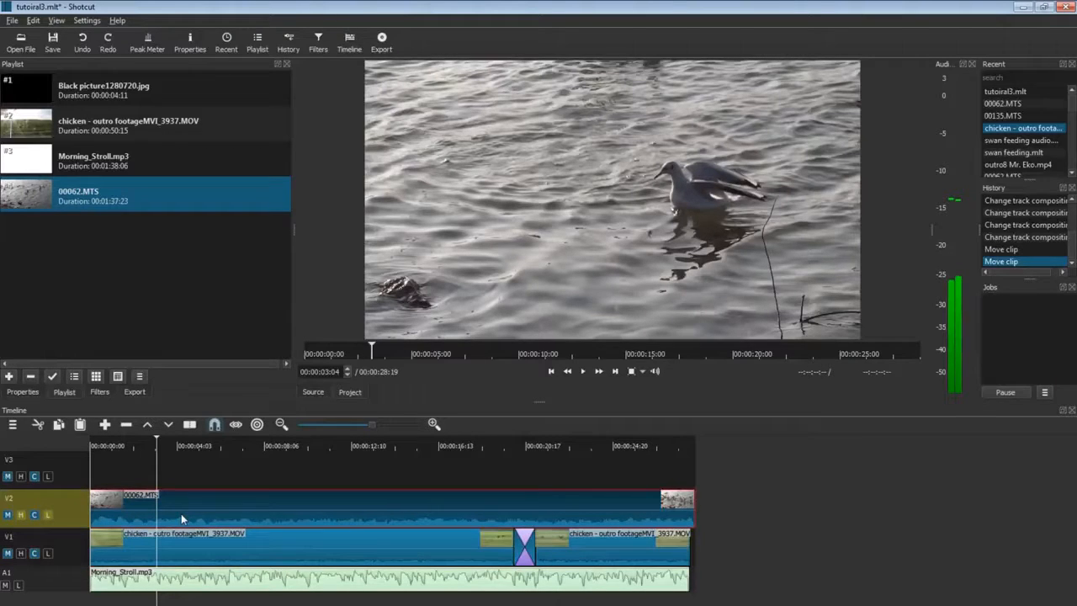
click(35, 514)
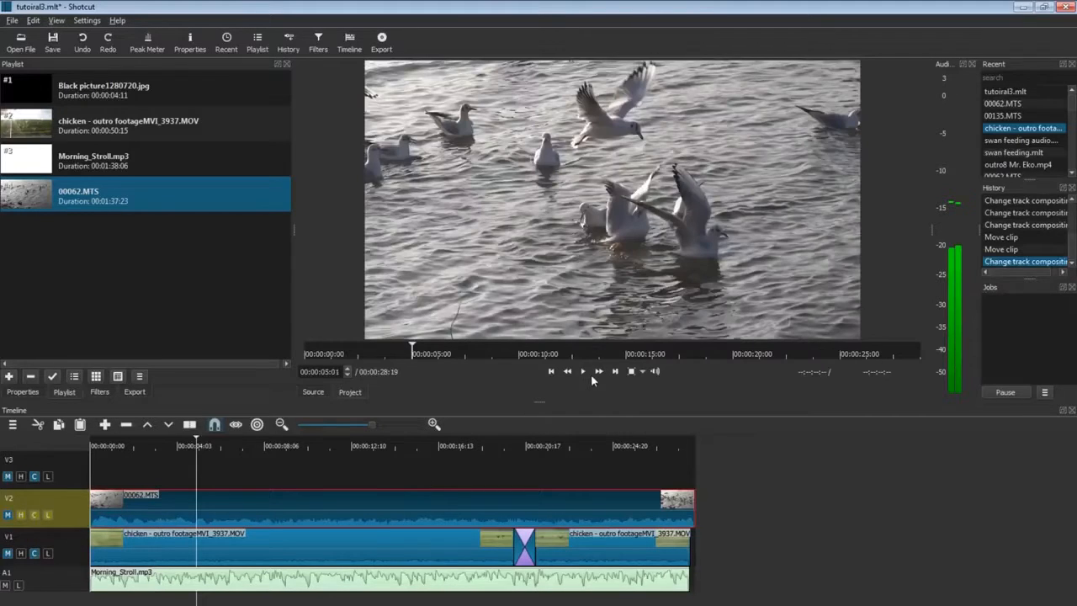
click(583, 372)
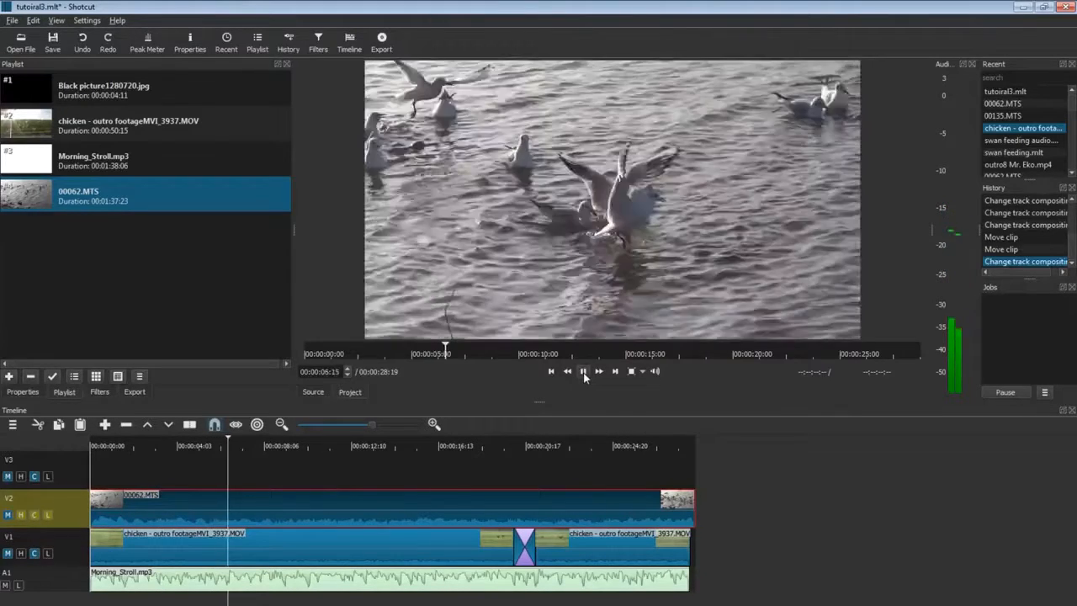
drag(396, 557, 377, 475)
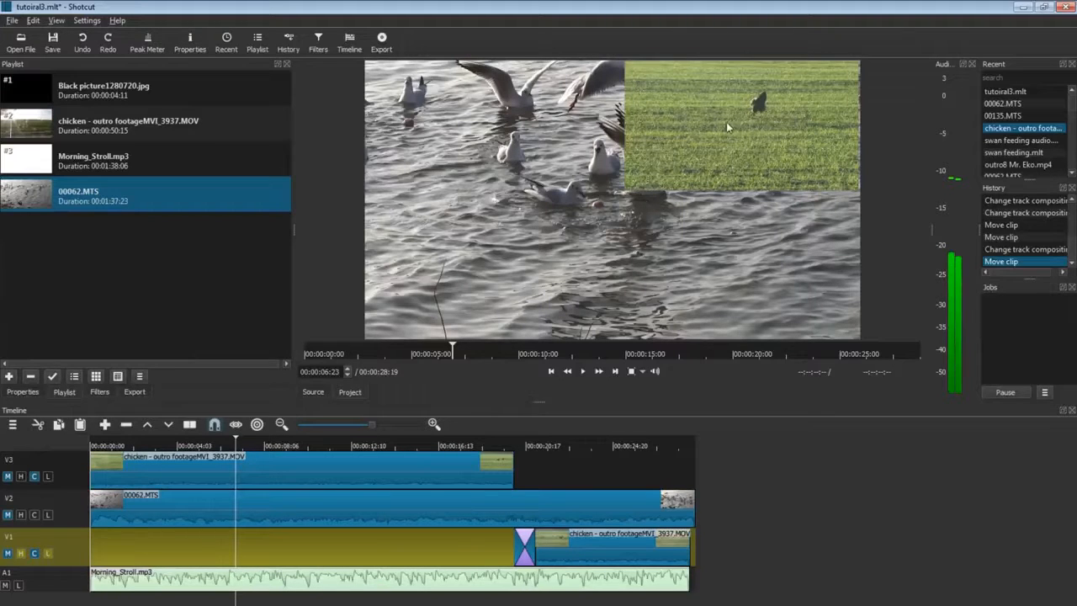
click(582, 371)
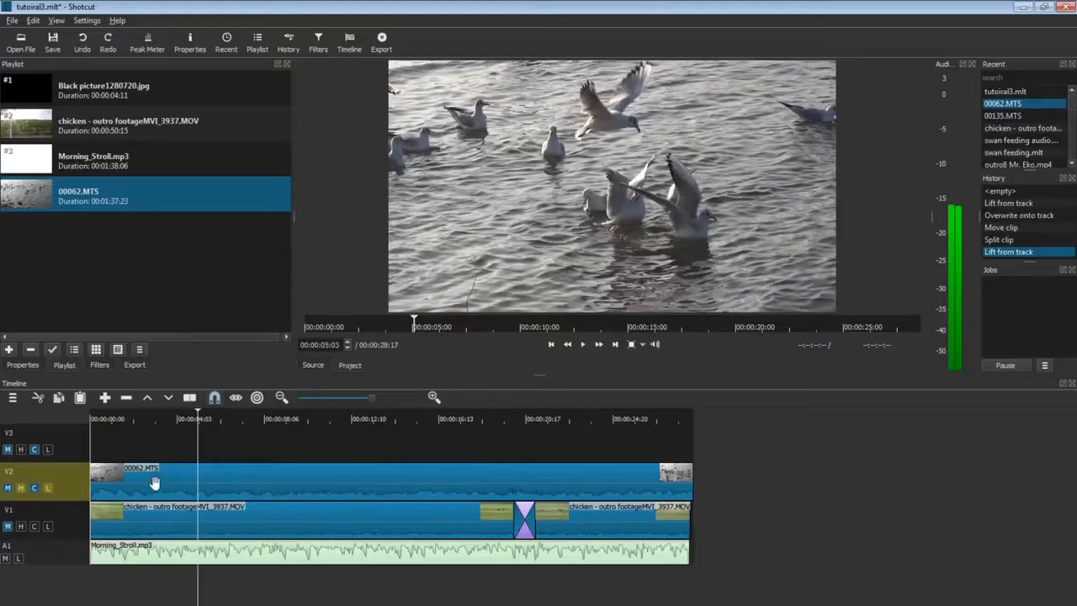
Add Size and Position to 00062.MTS, shrink its frame in the preview and move it up-left.
click(239, 479)
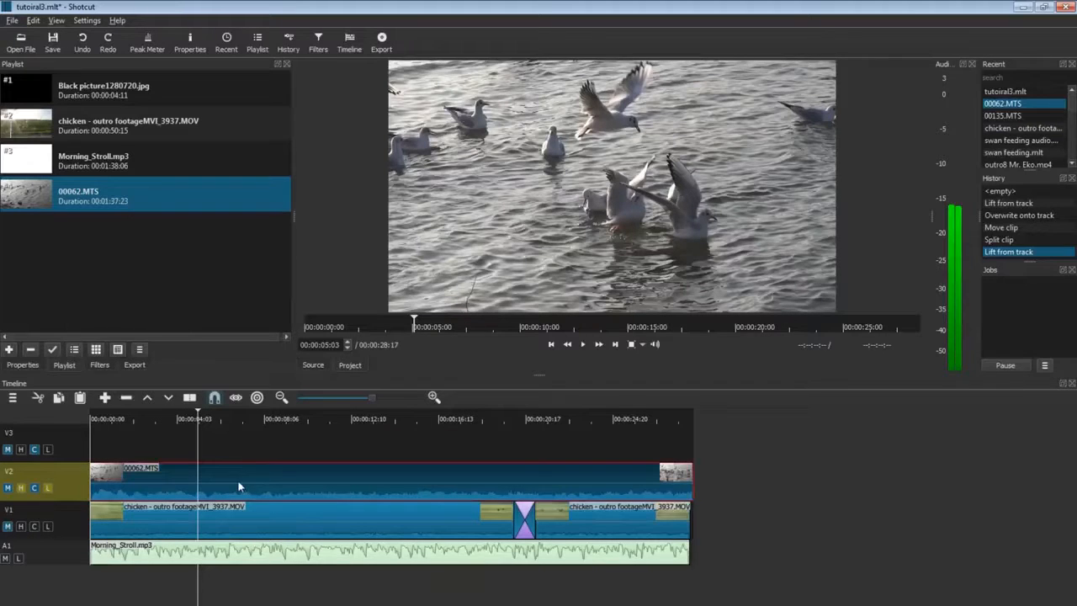
click(99, 364)
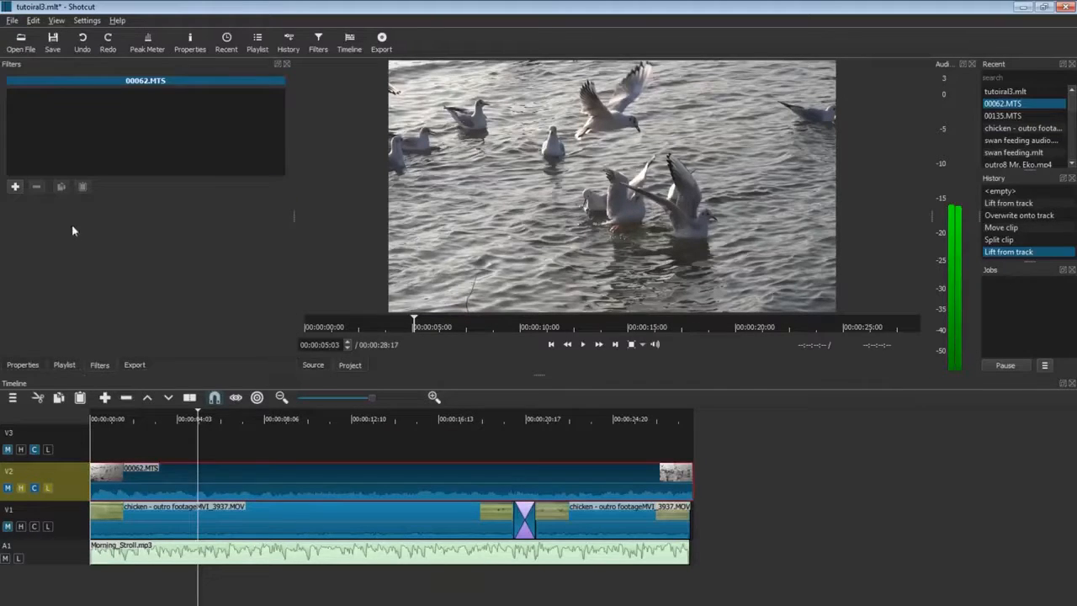
click(14, 188)
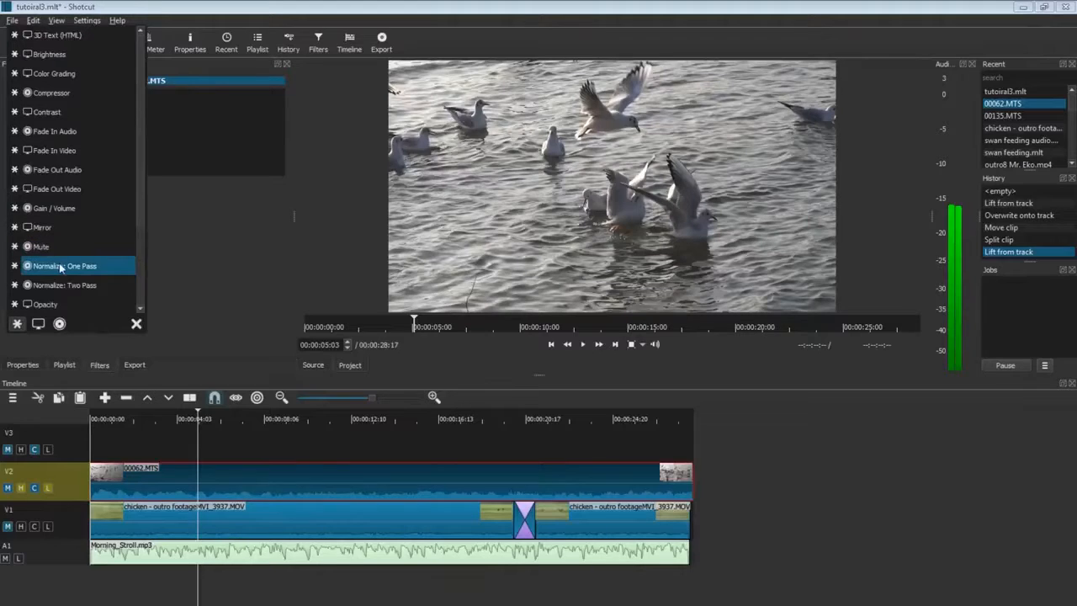
scroll(85, 248, down, 2)
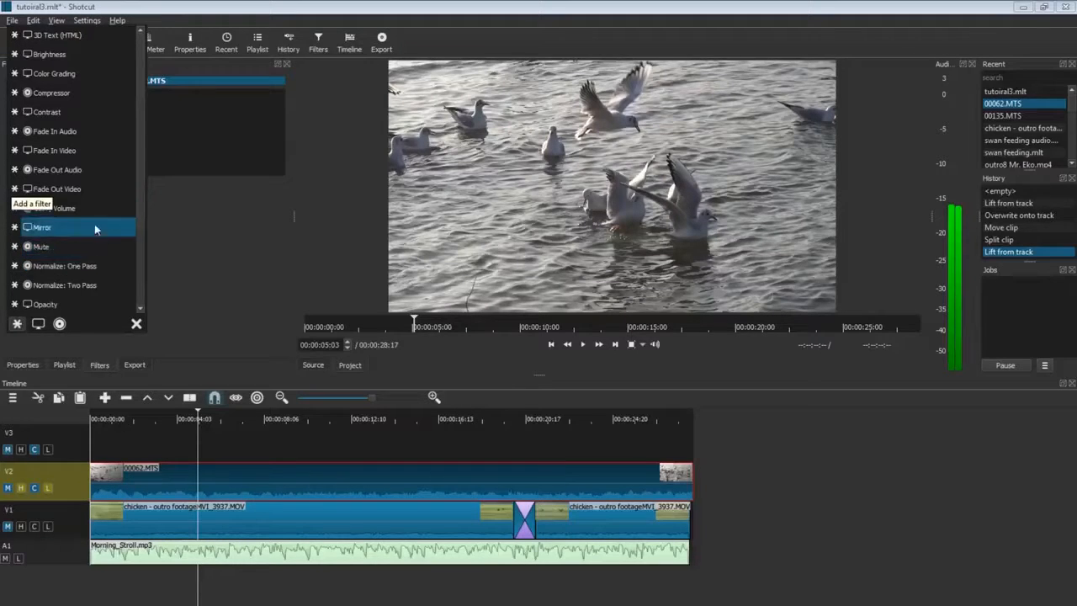
click(62, 250)
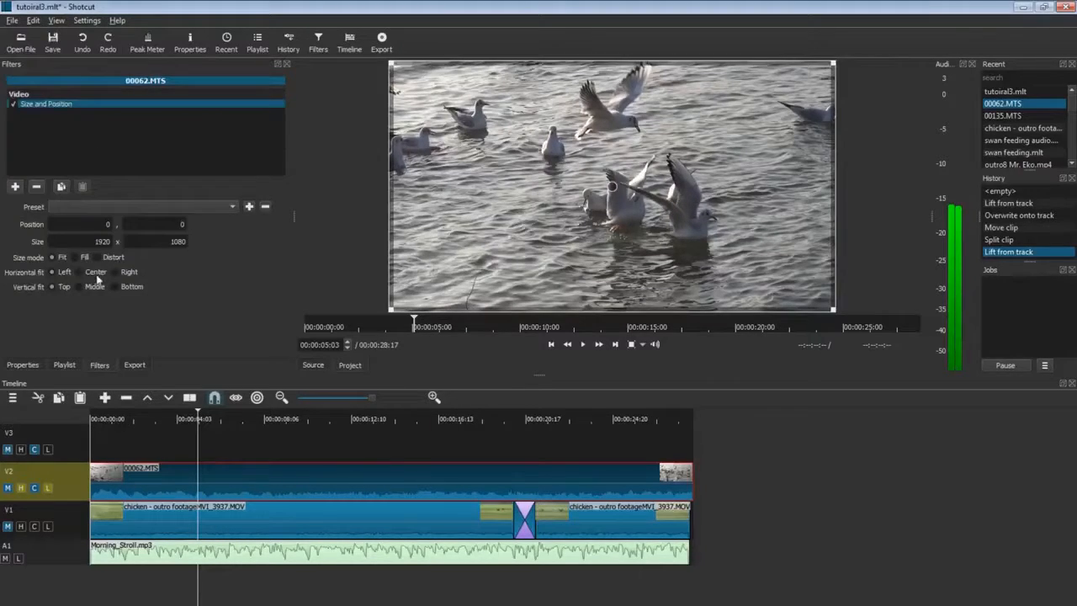
drag(390, 62, 539, 155)
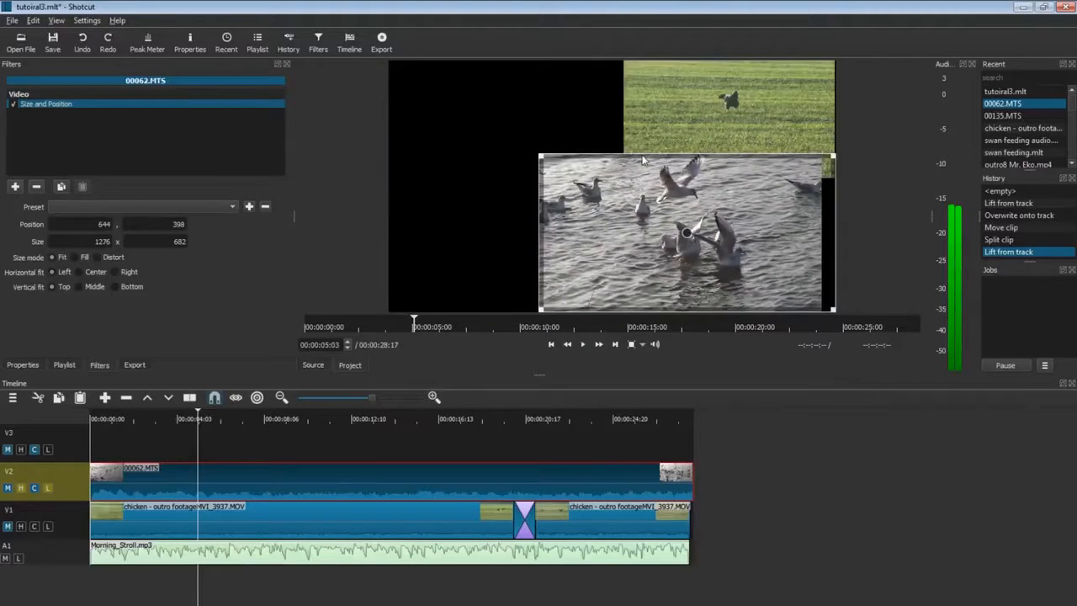
drag(673, 217, 552, 172)
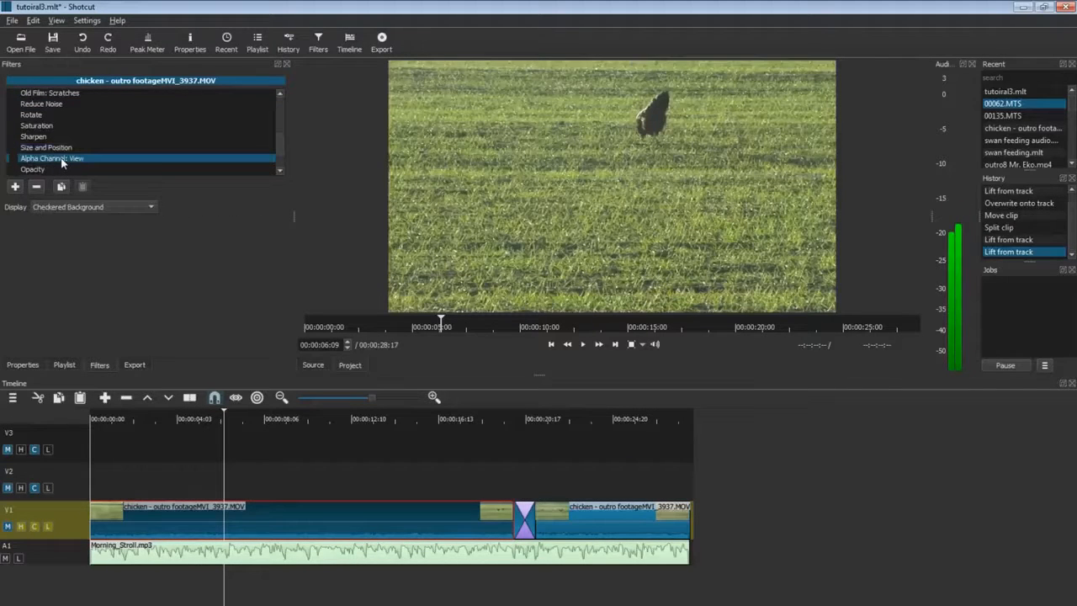
Enable Size and Position and the Alpha Channel: View filter on the chicken clip.
click(13, 149)
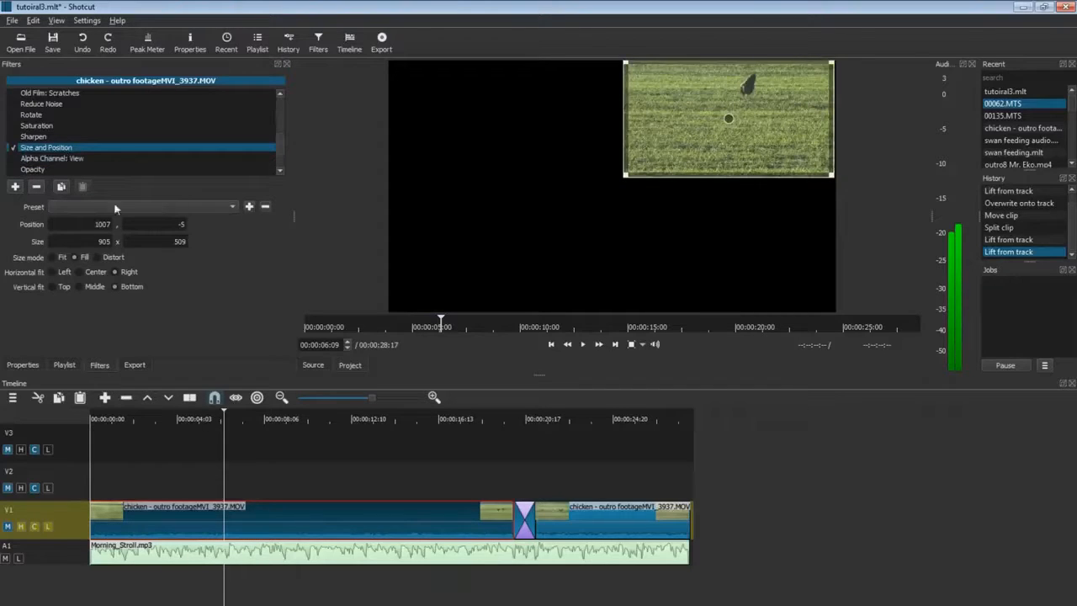
click(26, 159)
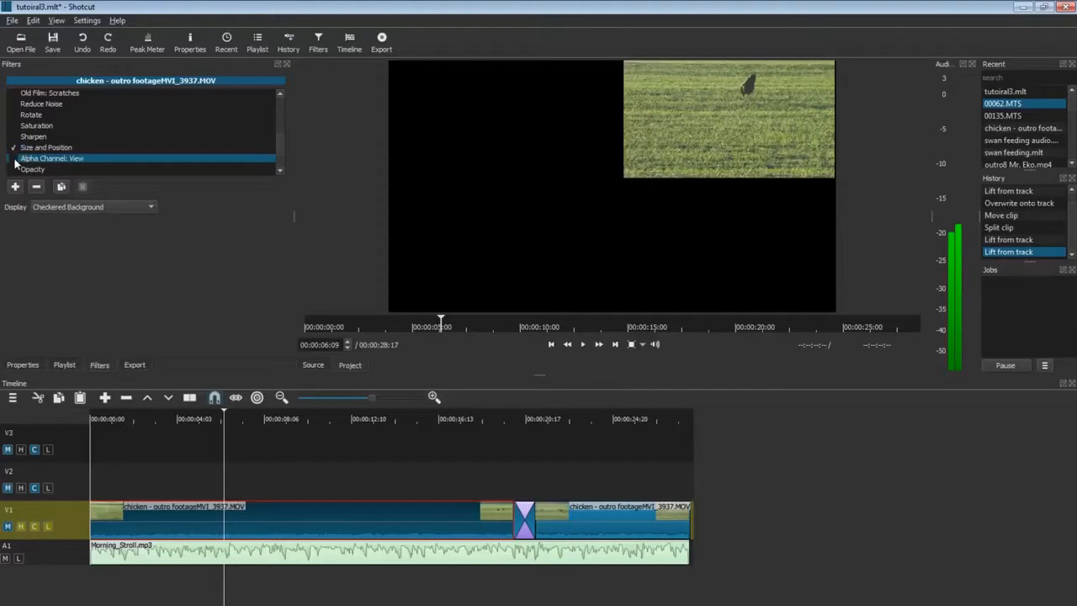
click(12, 158)
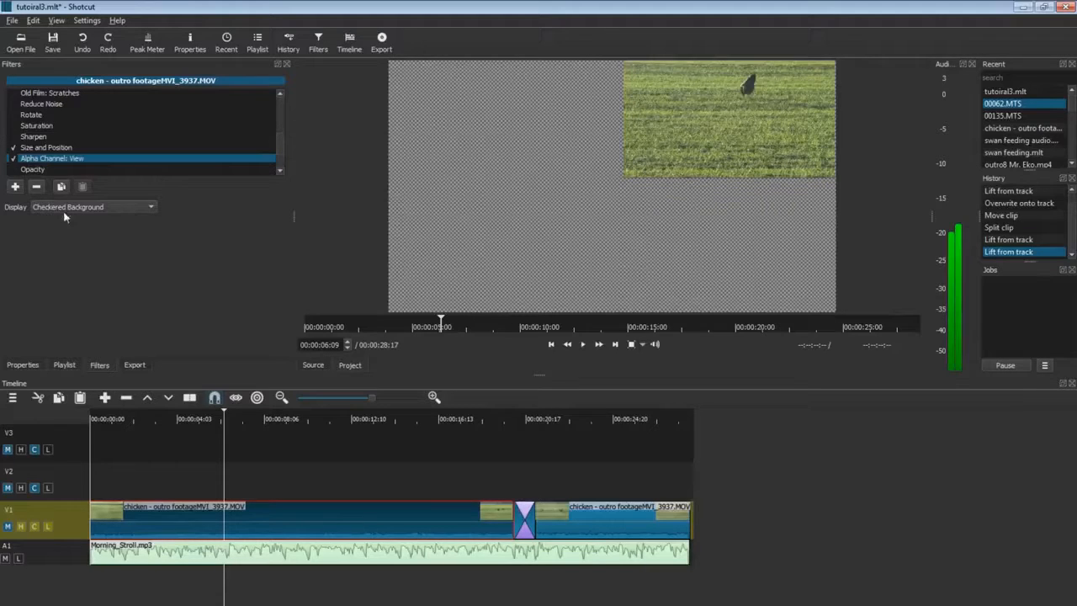
Compare White, Gray and Red & Gray Alpha displays, settling on Checkered Background.
click(153, 206)
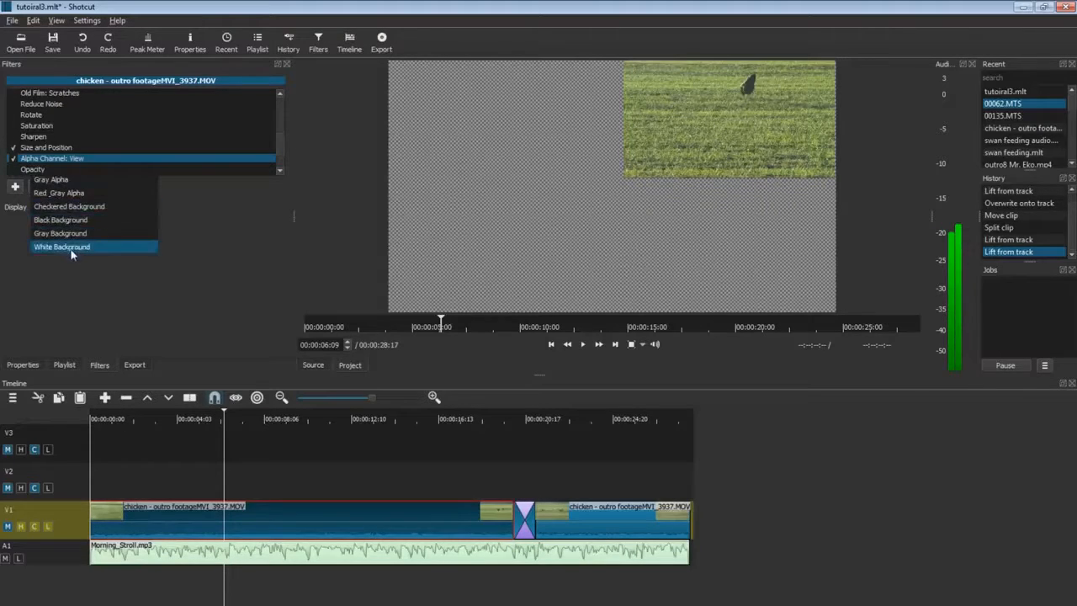
click(117, 246)
click(150, 206)
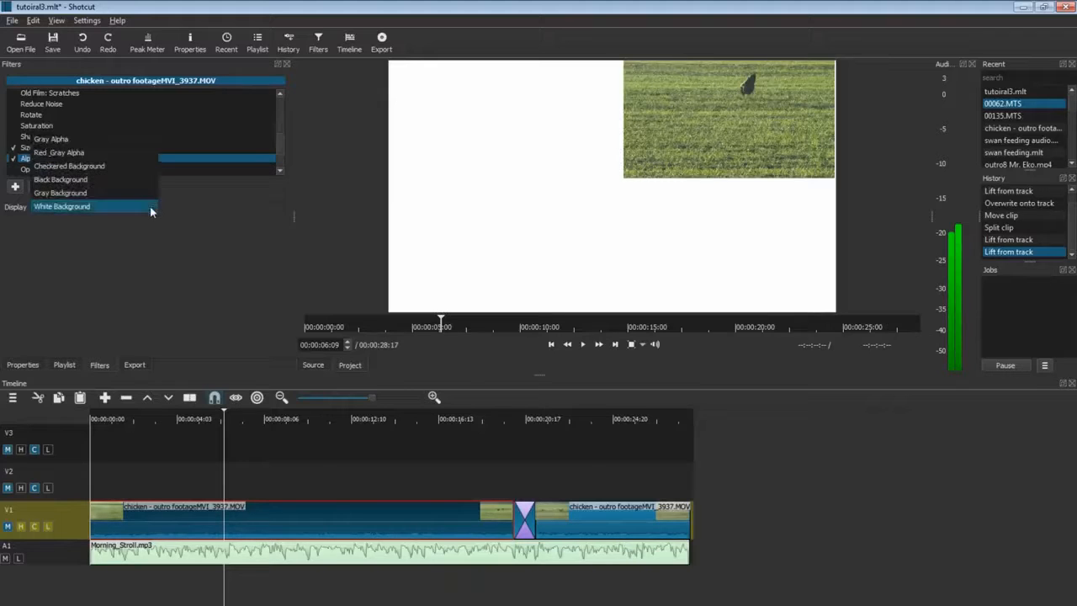
click(94, 195)
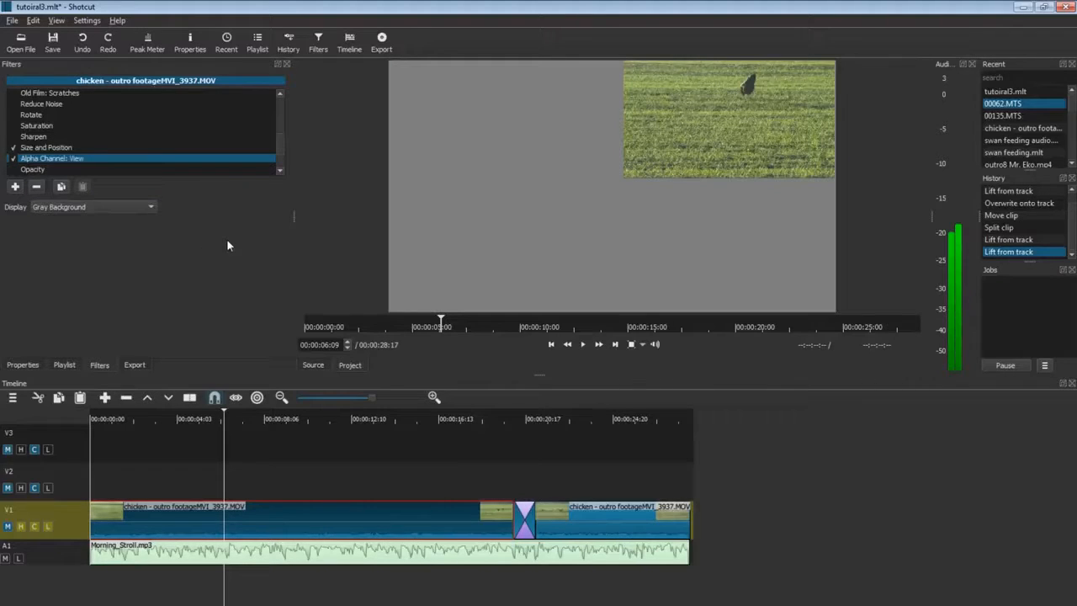
click(151, 207)
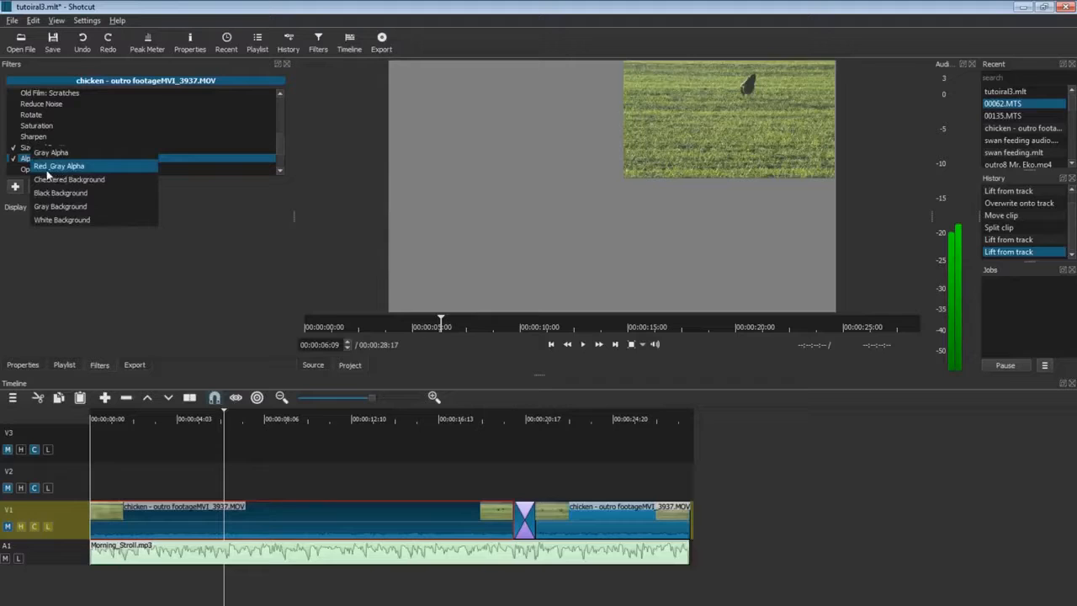
click(89, 168)
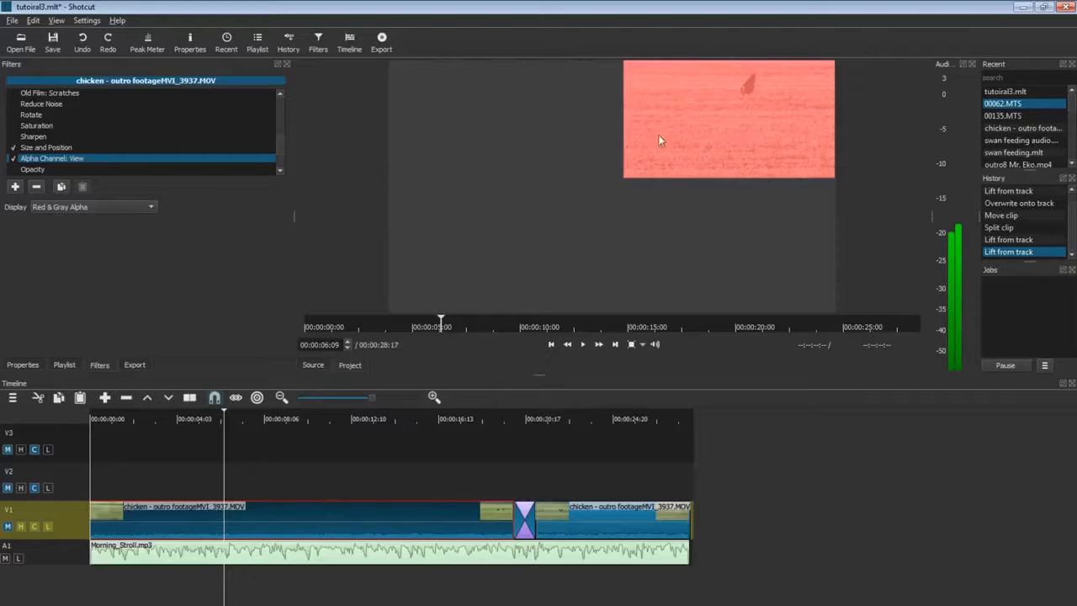
click(148, 207)
click(67, 220)
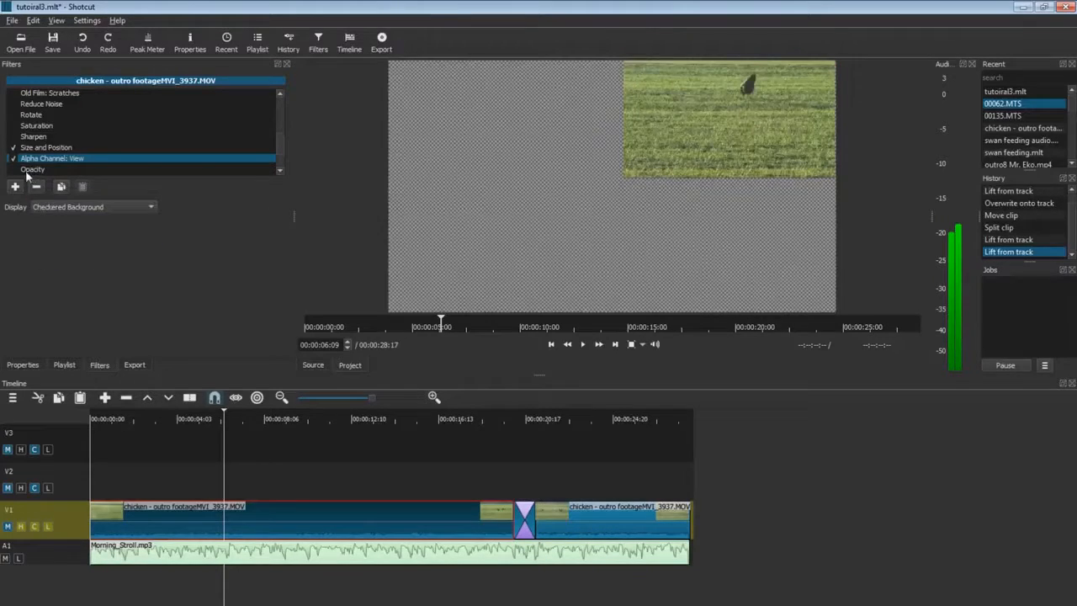
click(34, 170)
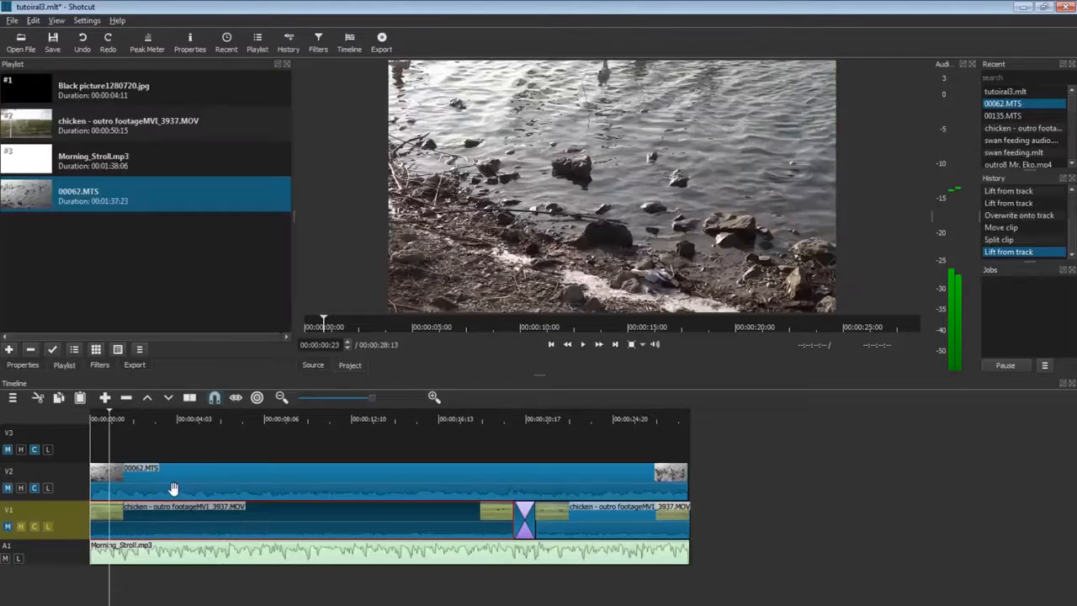
Place 00062.MTS on V2 with an Opacity filter at 48%, preview the blend, then hide V2.
mouse_move(168, 488)
mouse_down()
mouse_move(221, 465)
mouse_move(167, 494)
mouse_up()
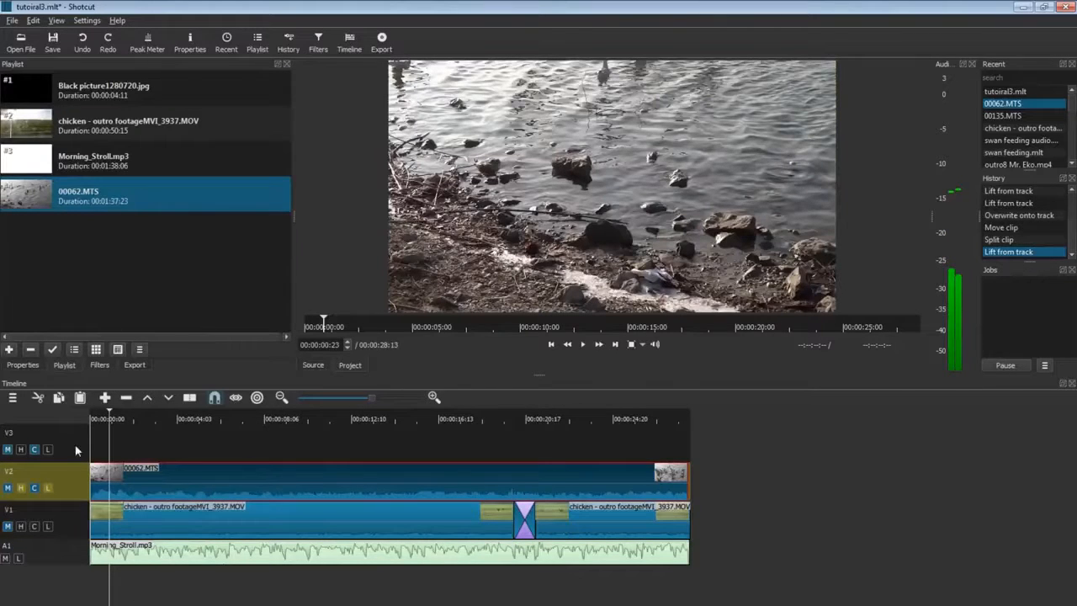
click(100, 365)
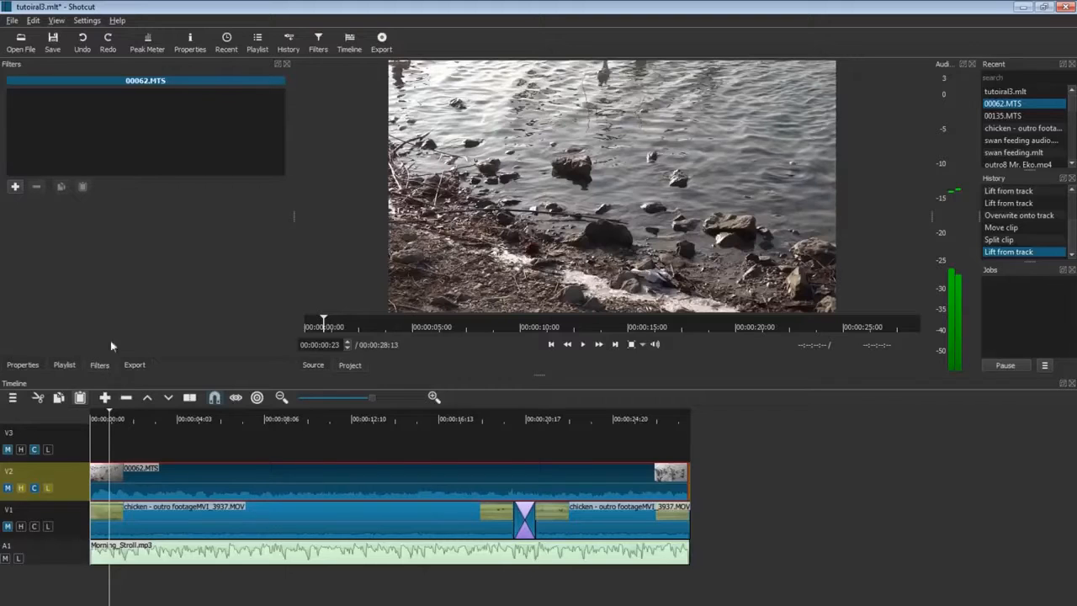
click(15, 186)
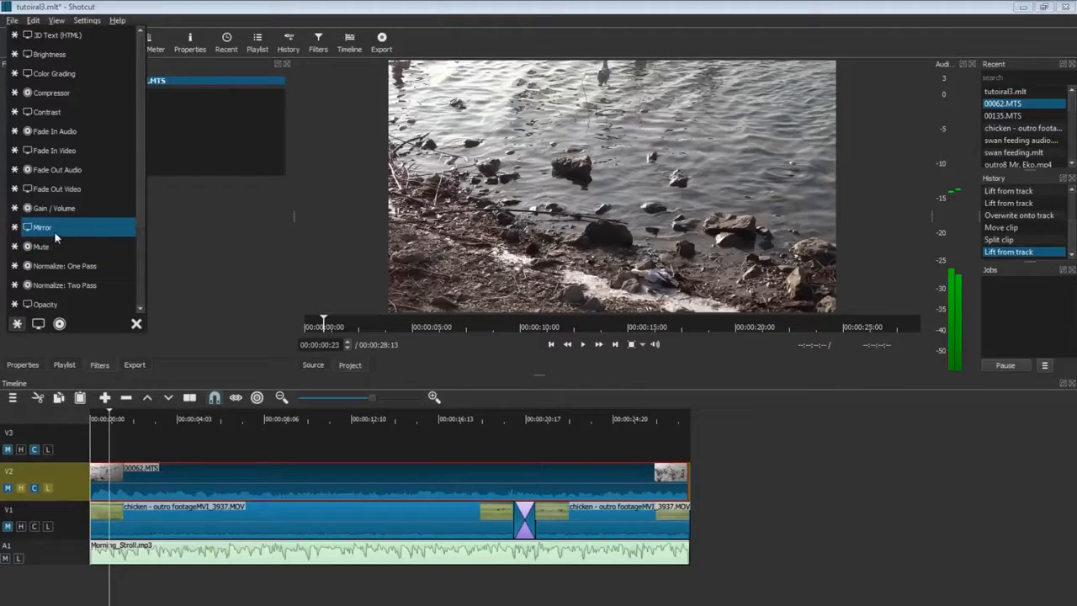
click(45, 304)
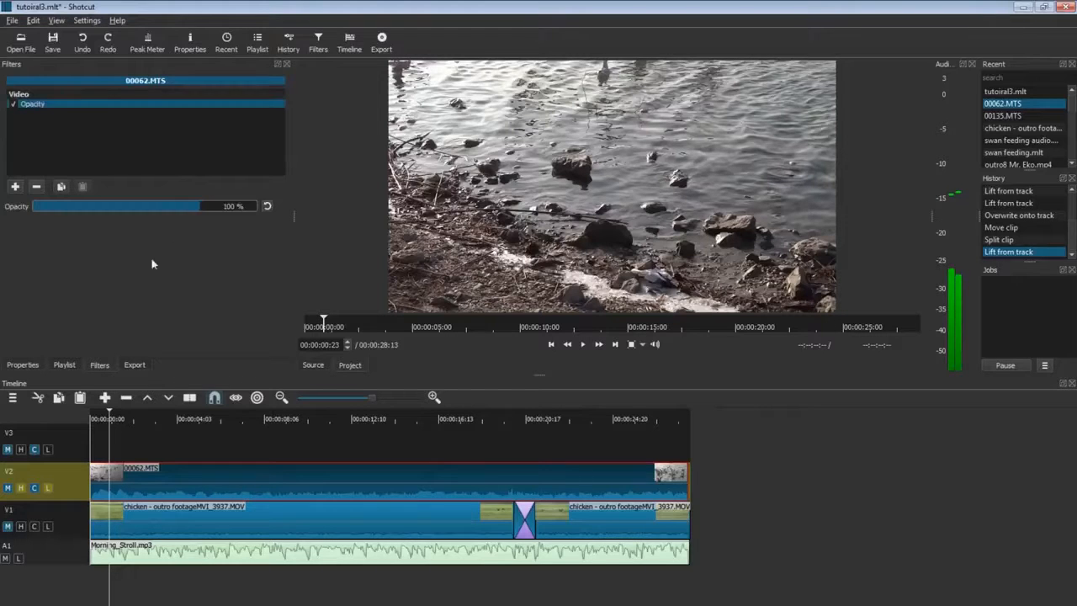
drag(179, 207, 92, 220)
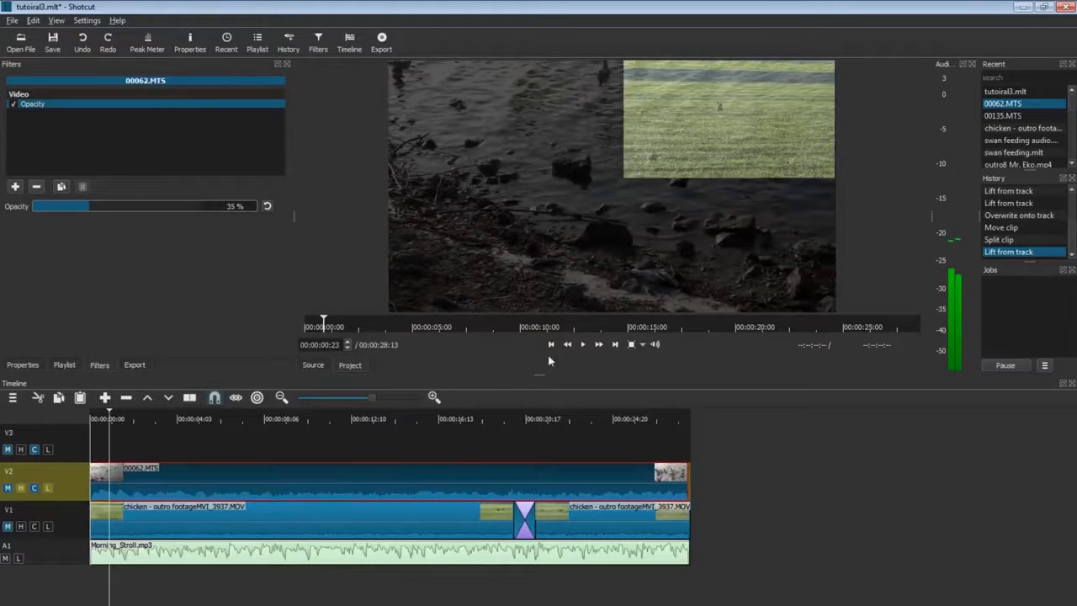
click(582, 344)
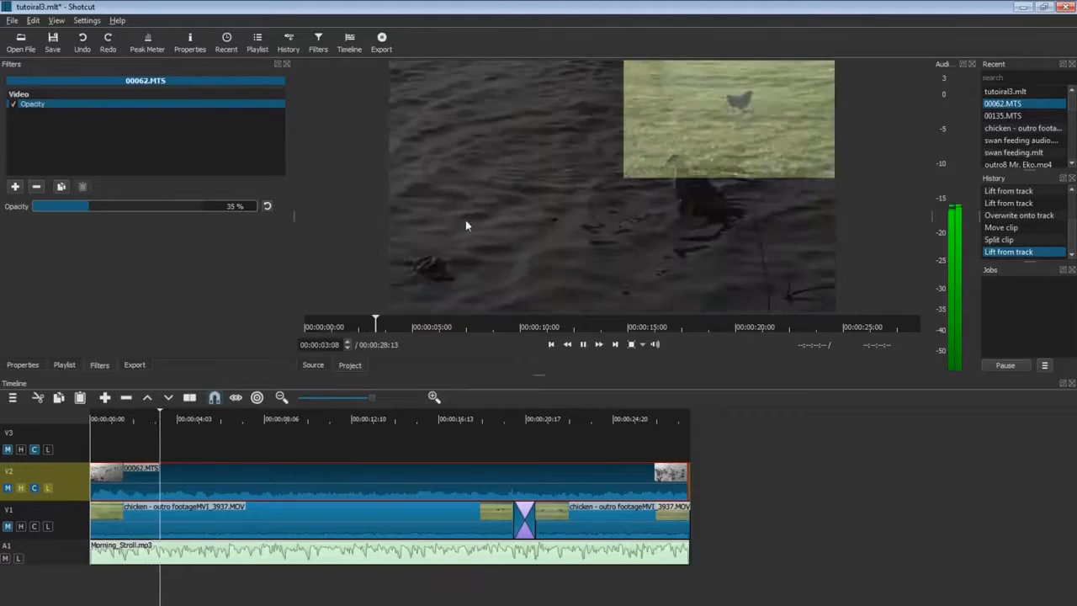
mouse_move(89, 206)
mouse_down()
mouse_move(48, 208)
mouse_move(103, 207)
mouse_up()
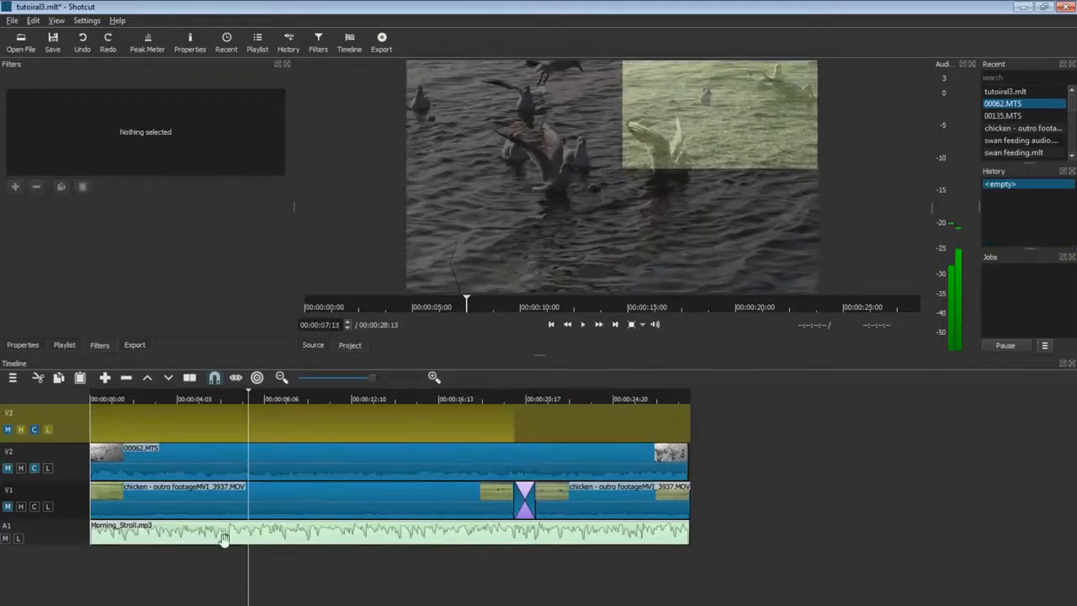
click(269, 476)
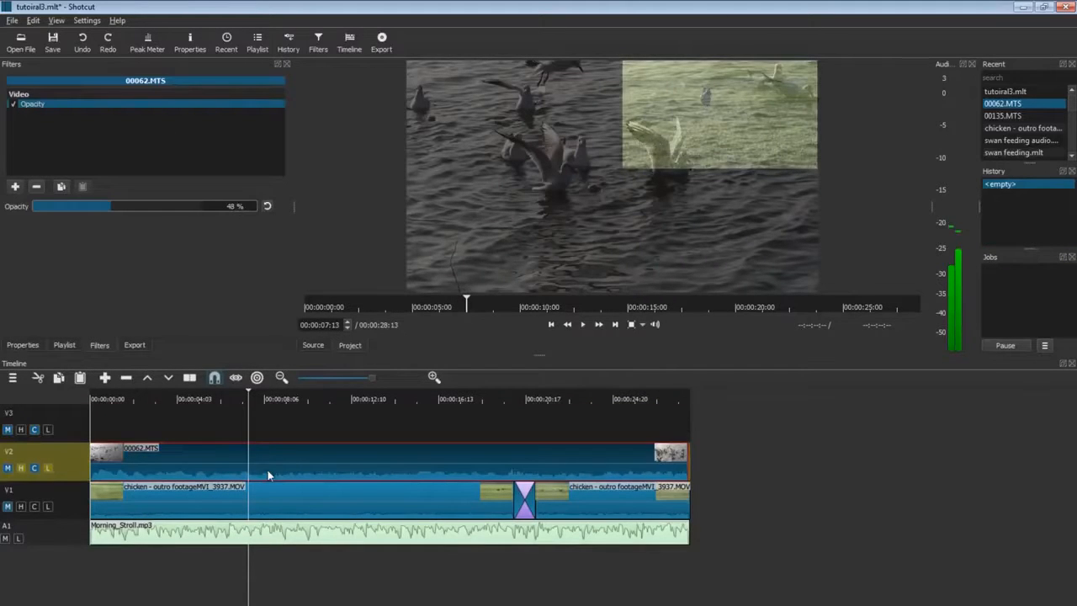
click(20, 469)
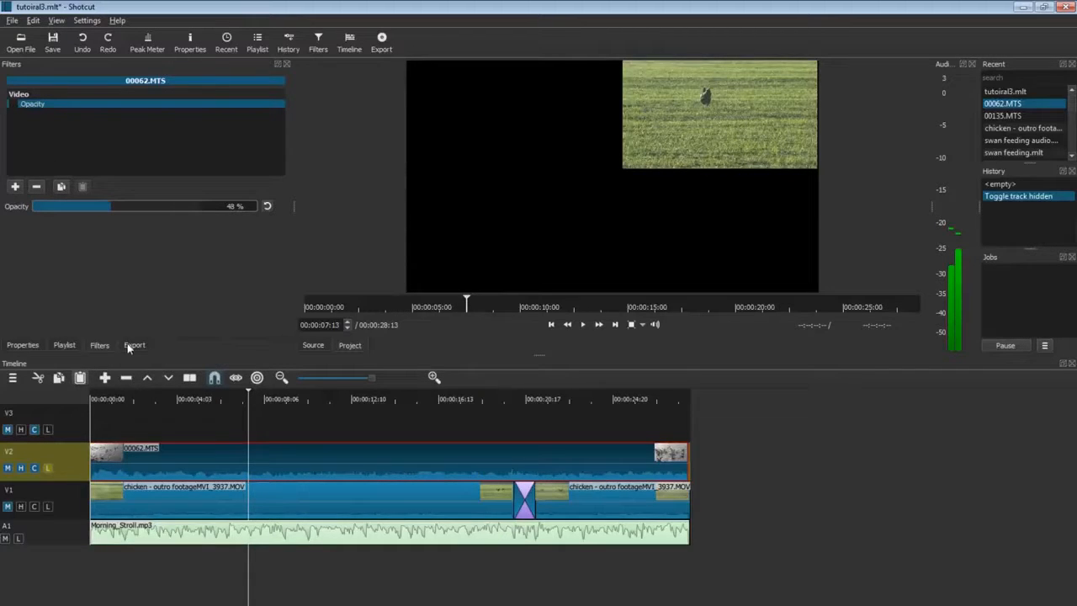
Stabilize the V1 chicken clip with Shakiness 10, Accuracy 15, Zoom 50%, Smoothing 100, analysing to stabilize.stab.
click(225, 496)
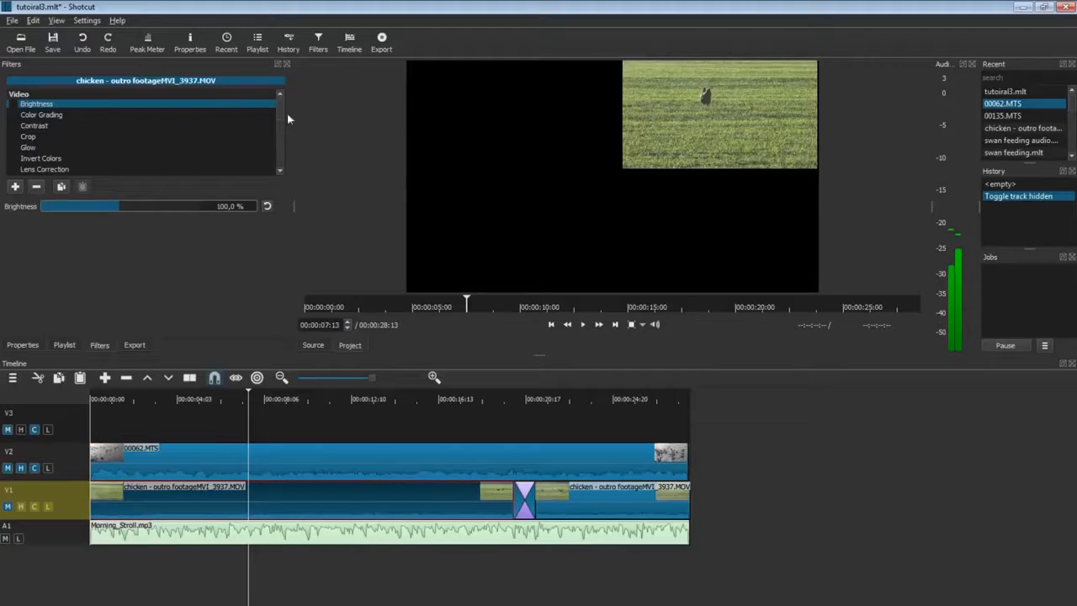
drag(282, 113, 278, 156)
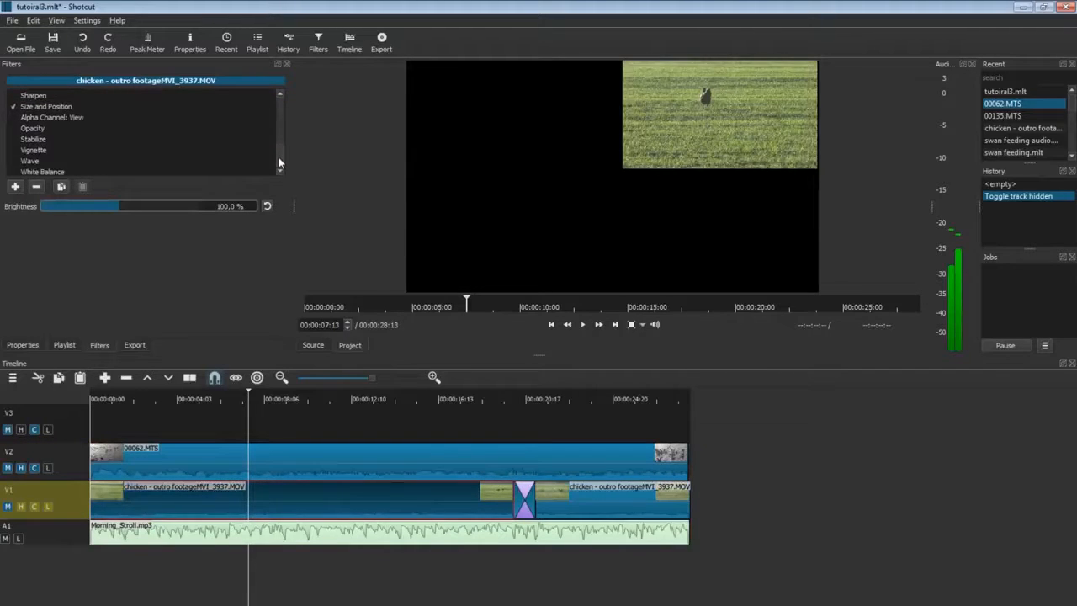
click(58, 139)
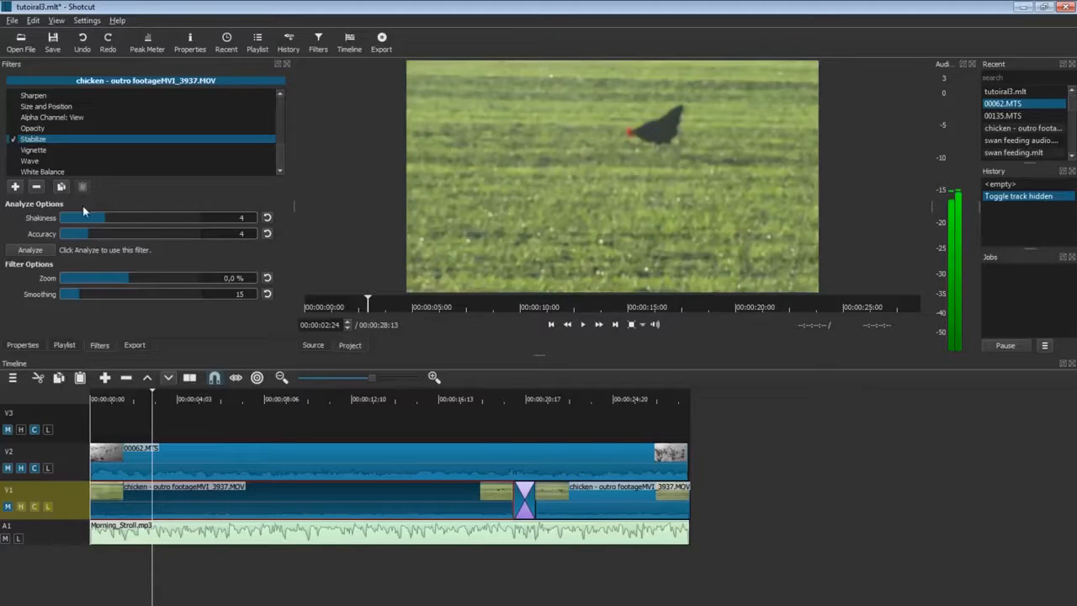
click(199, 217)
click(189, 234)
drag(147, 280, 206, 293)
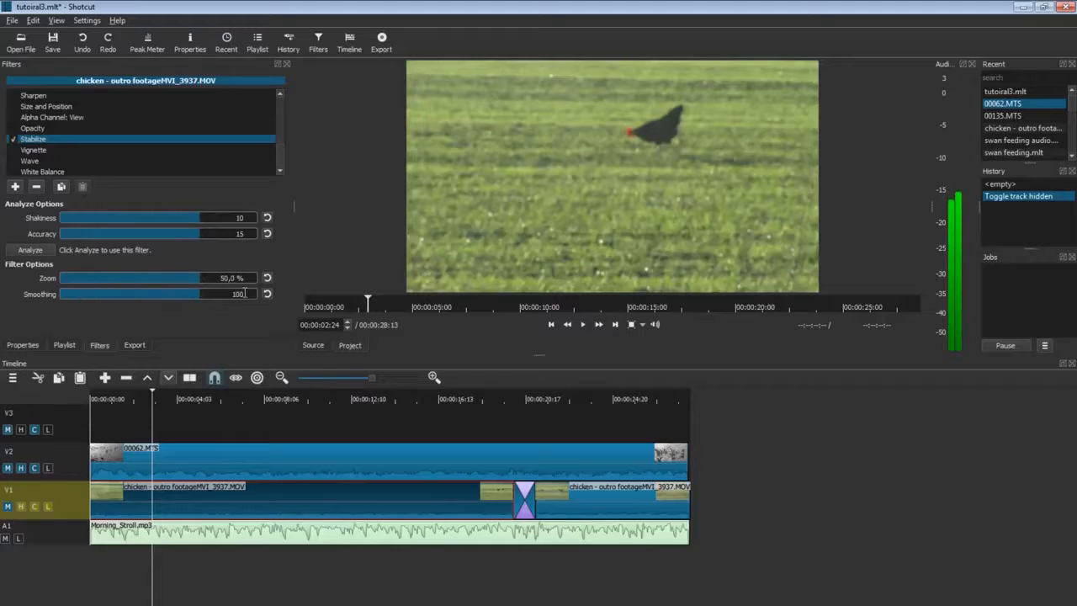
click(33, 251)
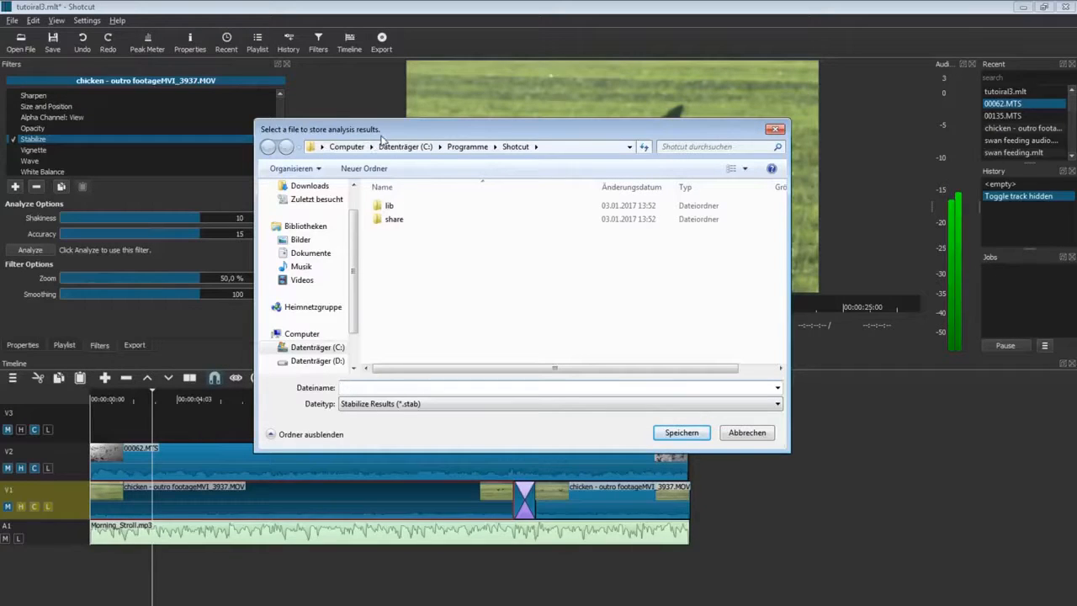
text(st)
click(697, 434)
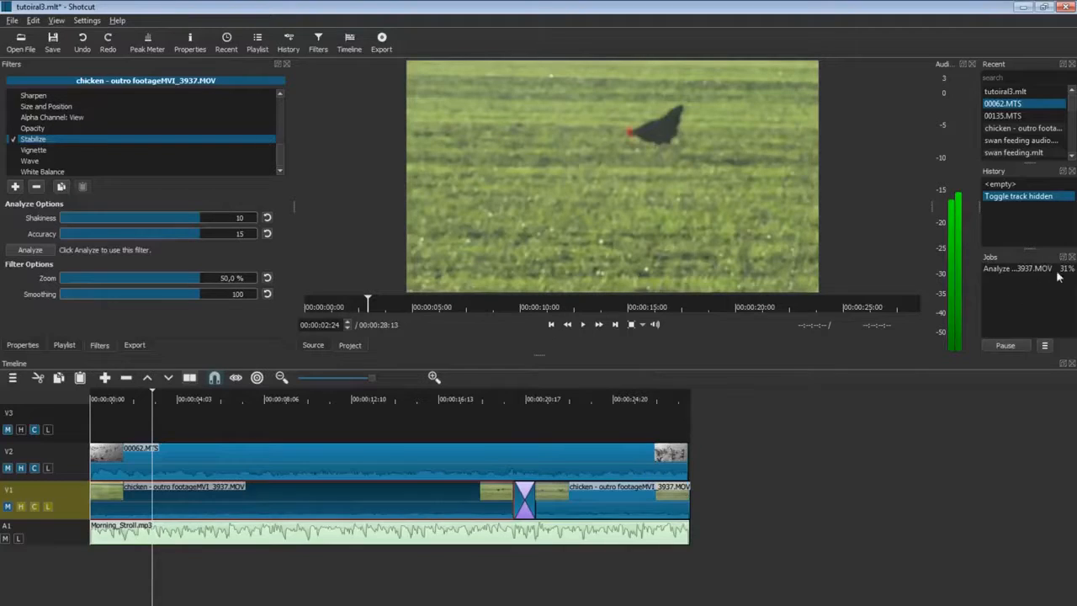
Turn on Vignette for the chicken clip with radius 27%, adjusted feathering and 6% opacity.
click(17, 151)
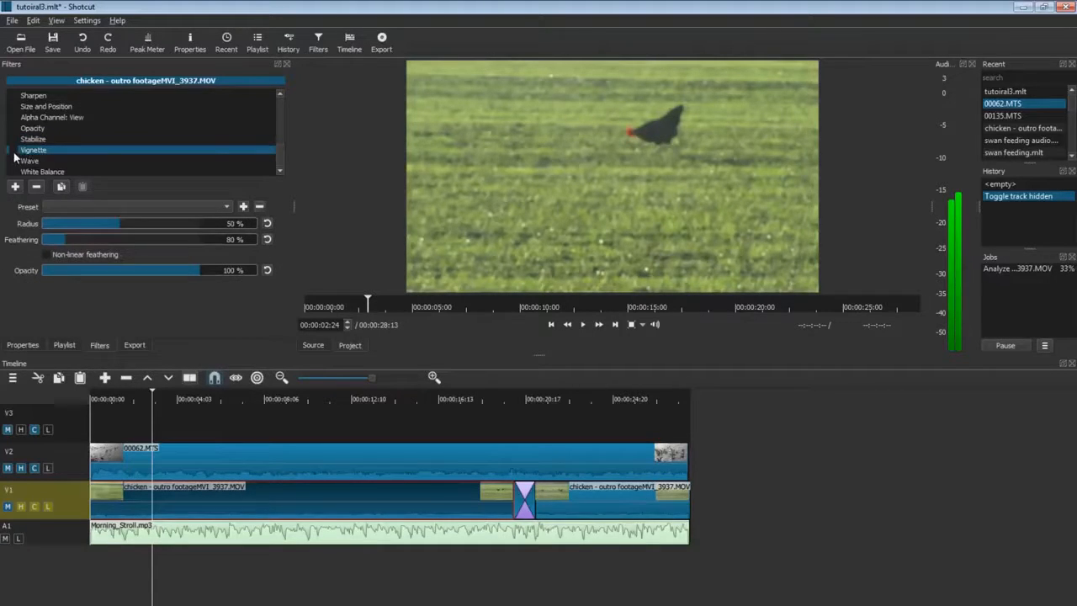
click(14, 150)
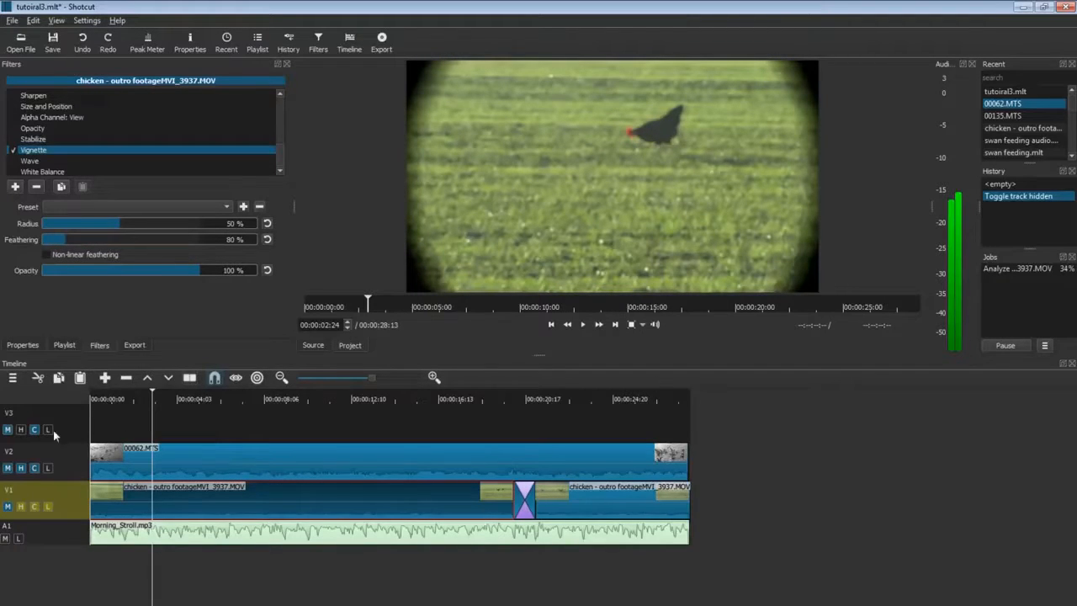
drag(118, 226, 166, 240)
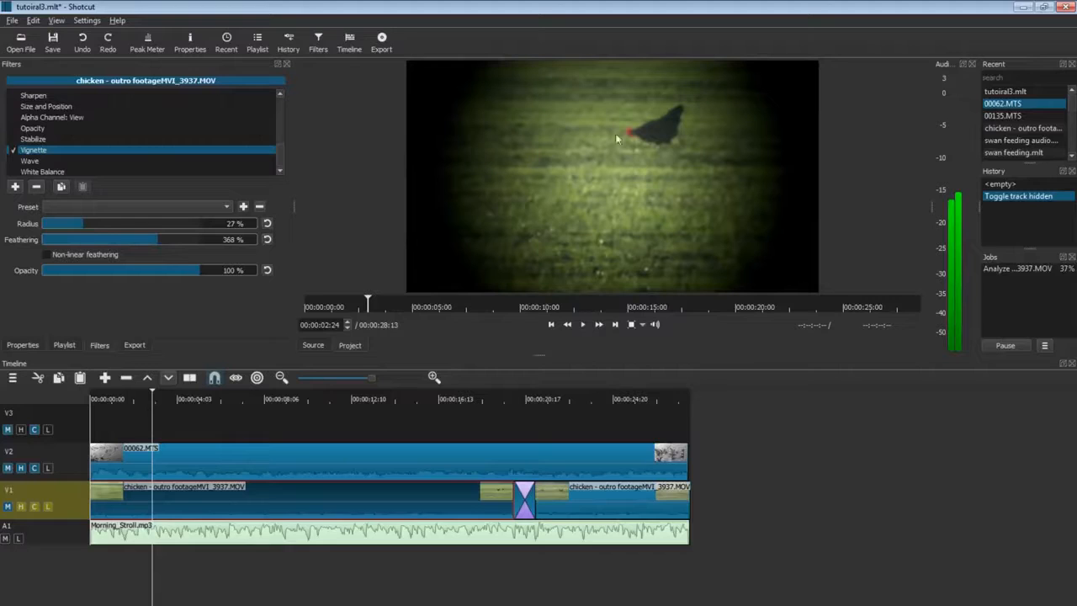
drag(155, 239, 189, 246)
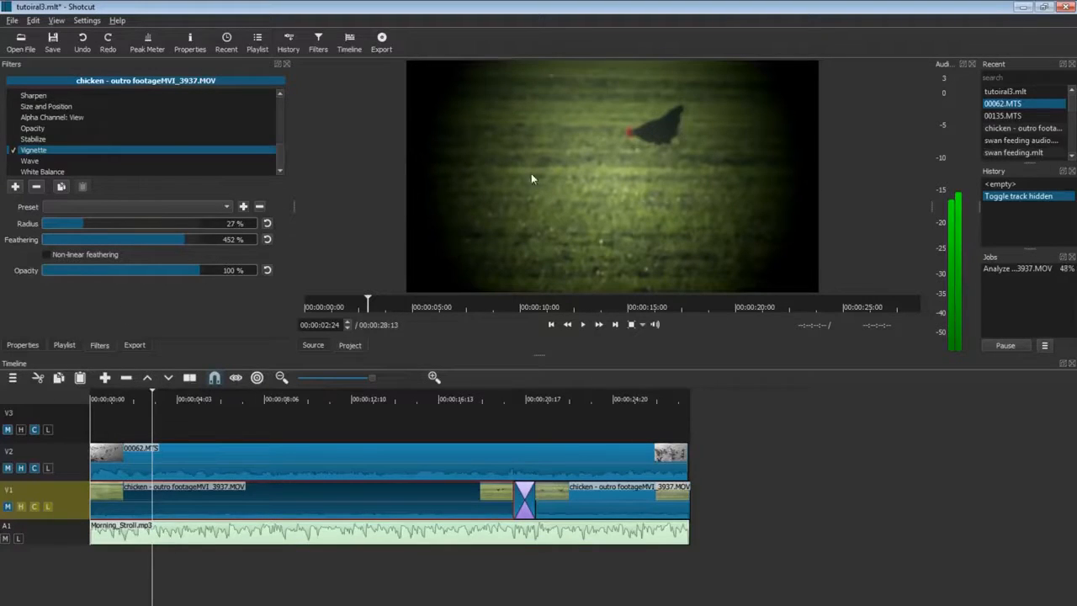
drag(155, 241, 151, 238)
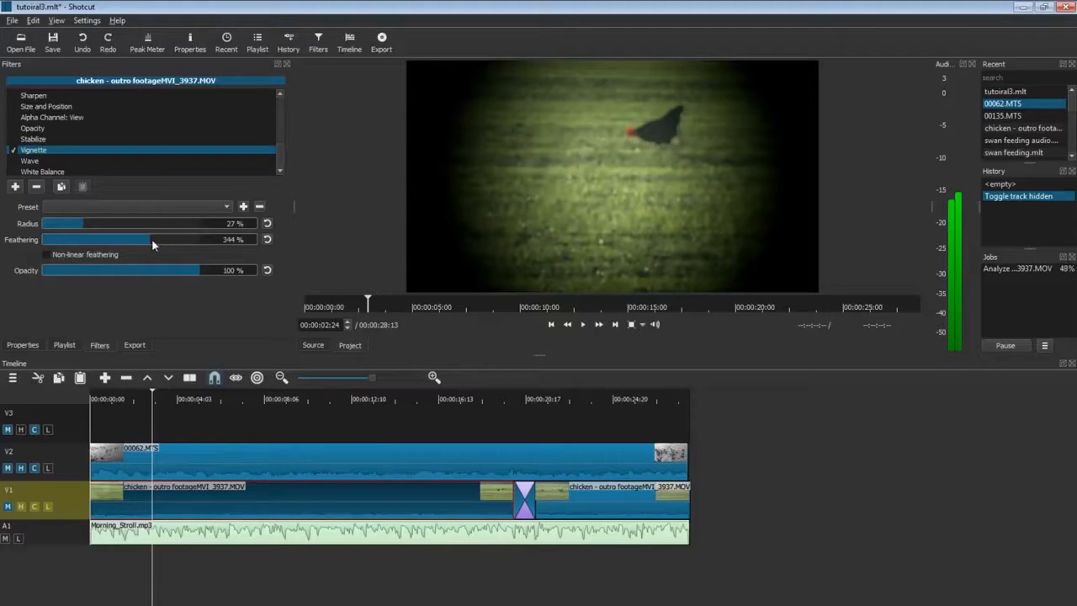
drag(67, 269, 127, 277)
Reset the vignette opacity, feathering and radius to defaults and switch Vignette off.
click(266, 271)
click(266, 239)
click(267, 223)
click(14, 150)
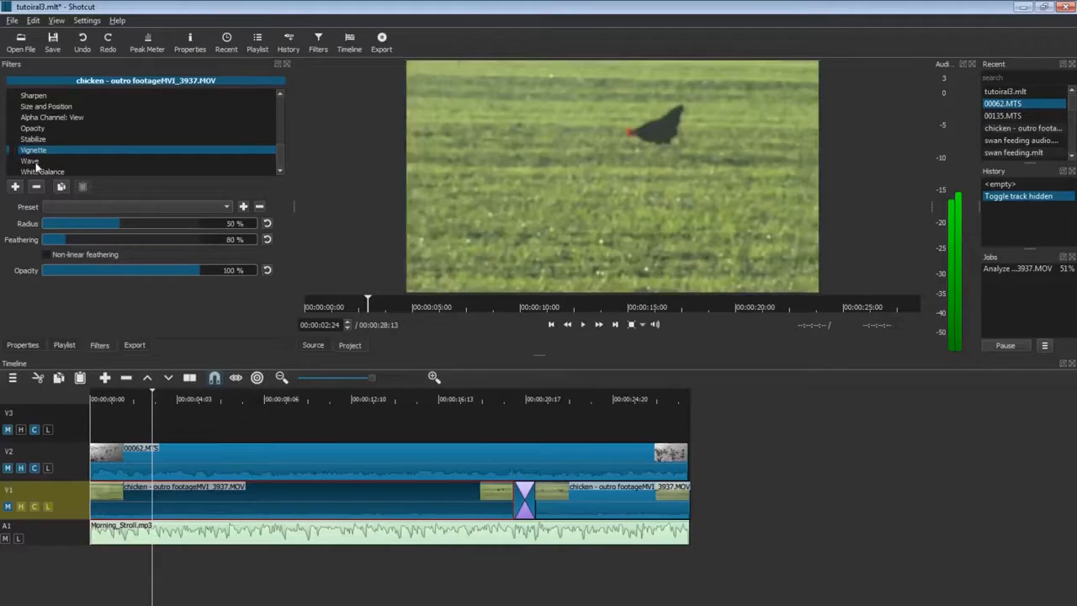
Enable the Wave filter on the chicken clip with a large amplitude.
click(30, 161)
drag(65, 224, 18, 161)
click(12, 161)
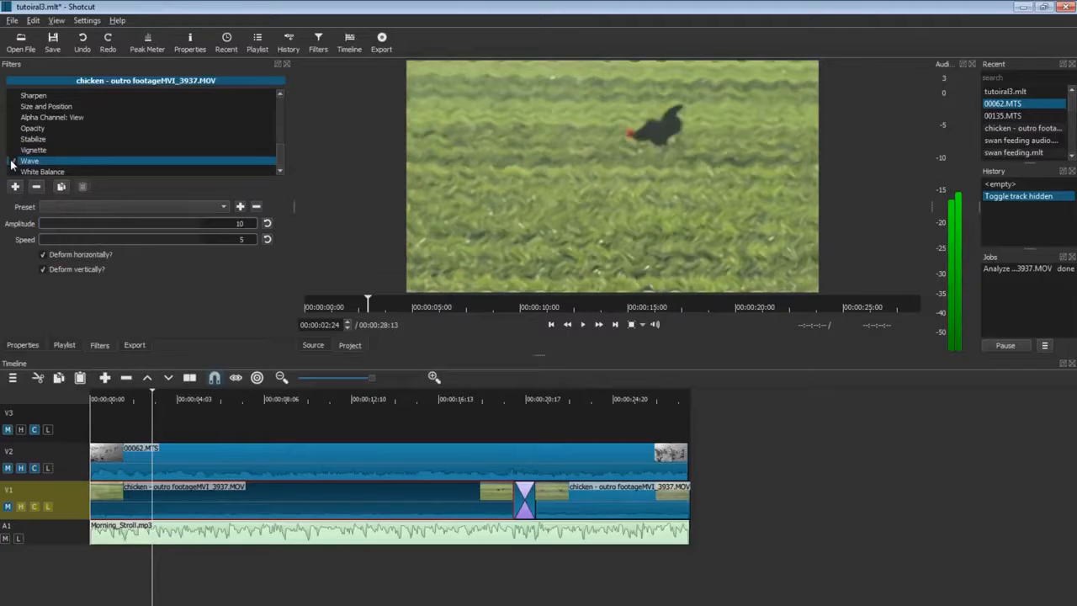
drag(67, 224, 125, 240)
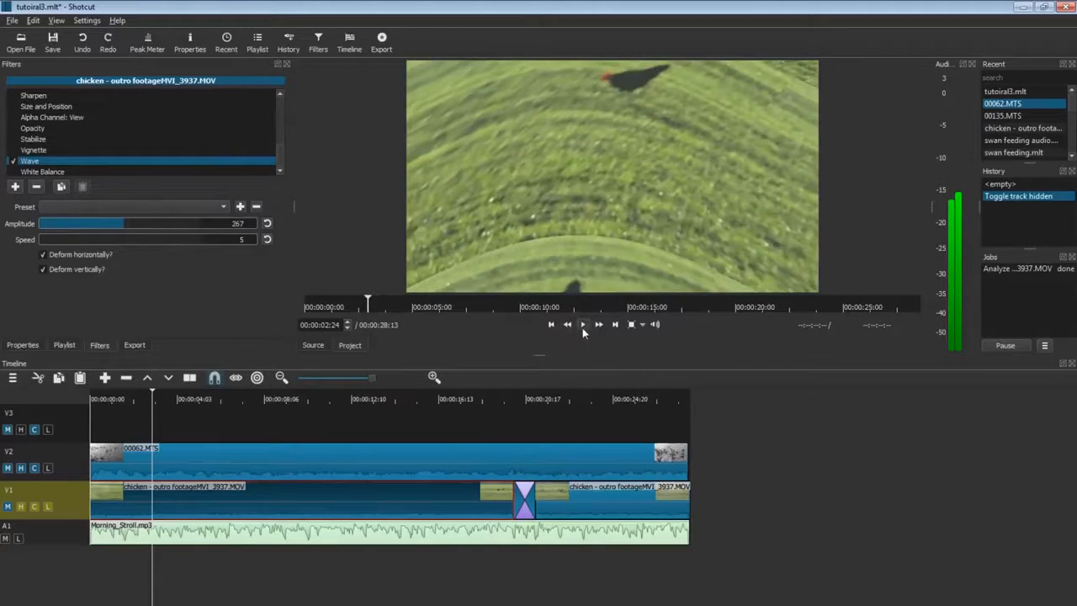
Preview the wave while lowering amplitude, then reset amplitude to 10 and speed to 5.
click(583, 328)
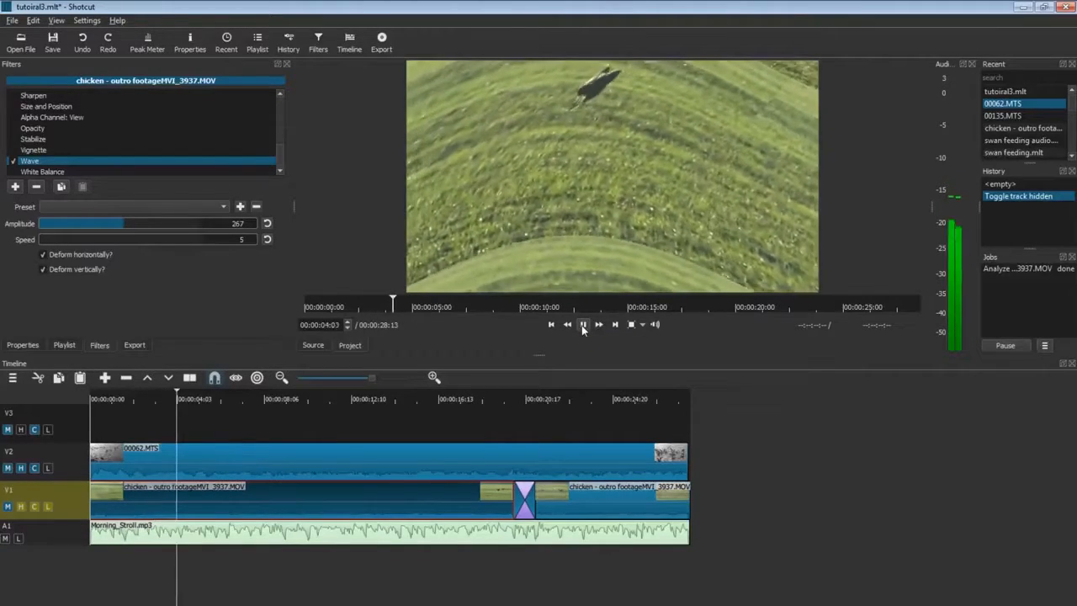
mouse_move(105, 224)
mouse_down()
mouse_move(69, 228)
mouse_move(82, 244)
mouse_move(182, 245)
mouse_move(94, 243)
mouse_up()
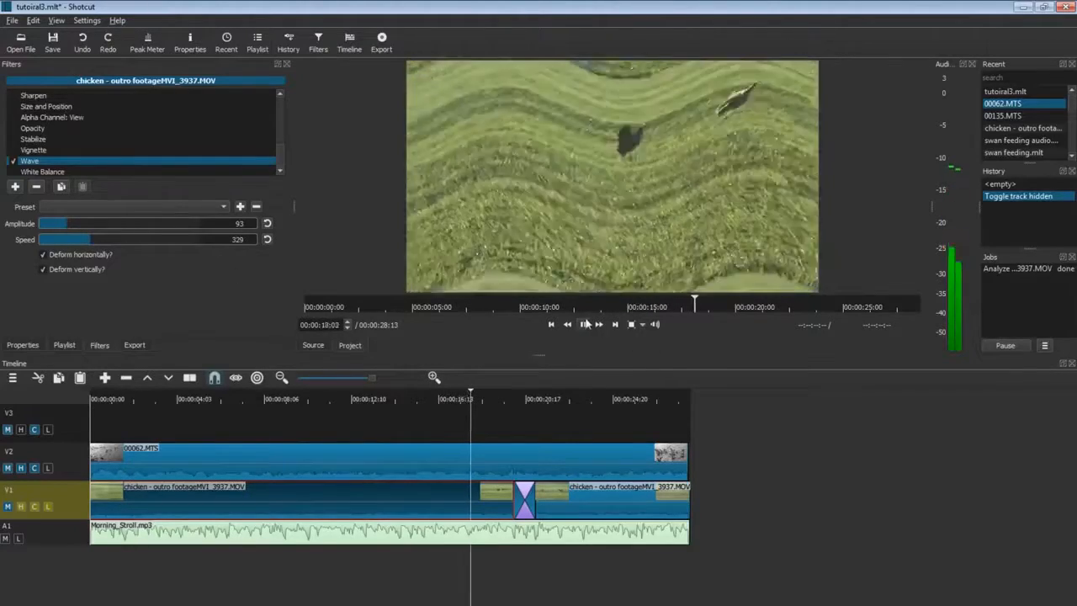
click(587, 324)
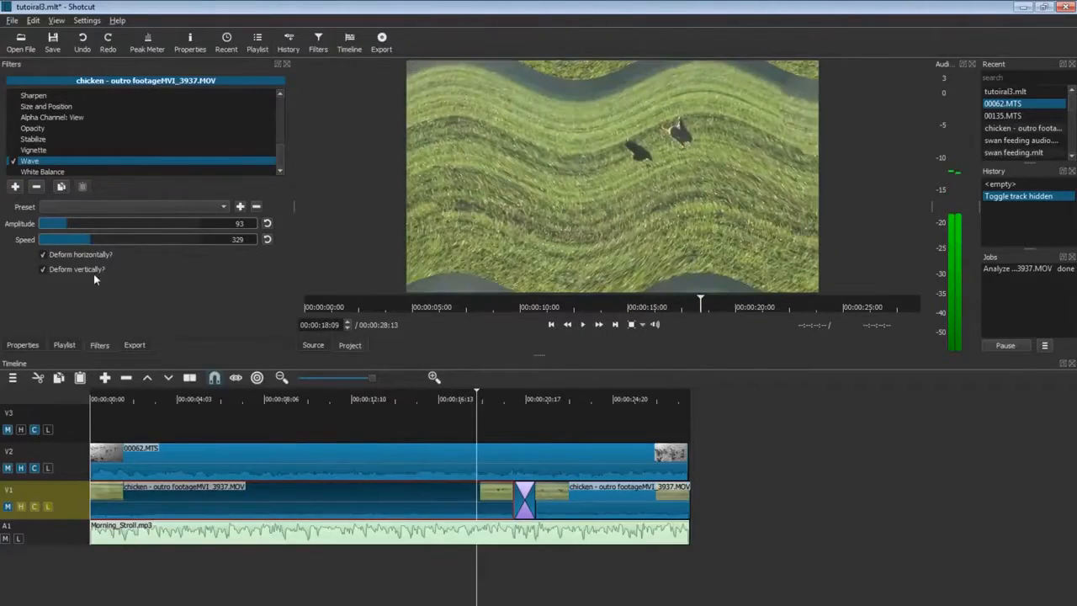
click(266, 223)
click(267, 239)
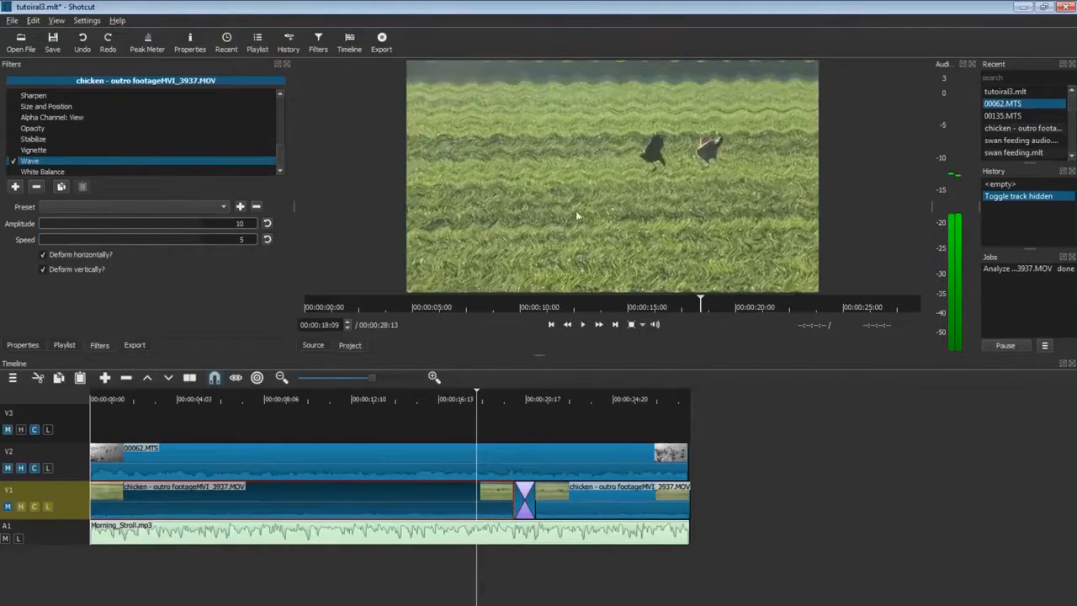
click(41, 171)
key(space)
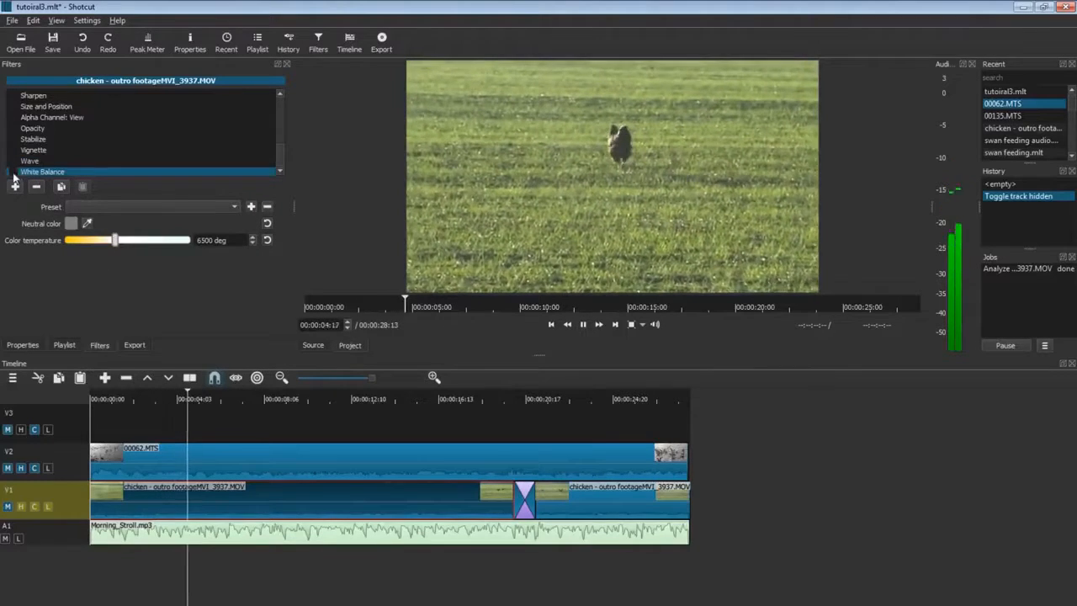
Shift the White Balance colour temperature toward blue, then return to the Stabilize settings.
mouse_move(114, 240)
mouse_down()
mouse_move(178, 243)
mouse_move(69, 244)
mouse_move(115, 244)
mouse_up()
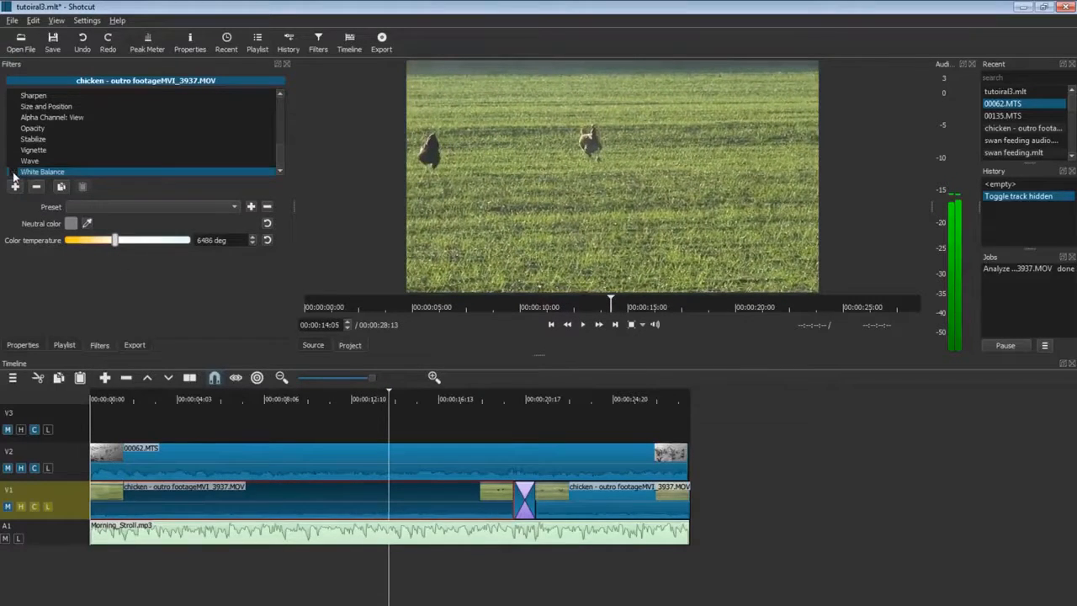
click(32, 139)
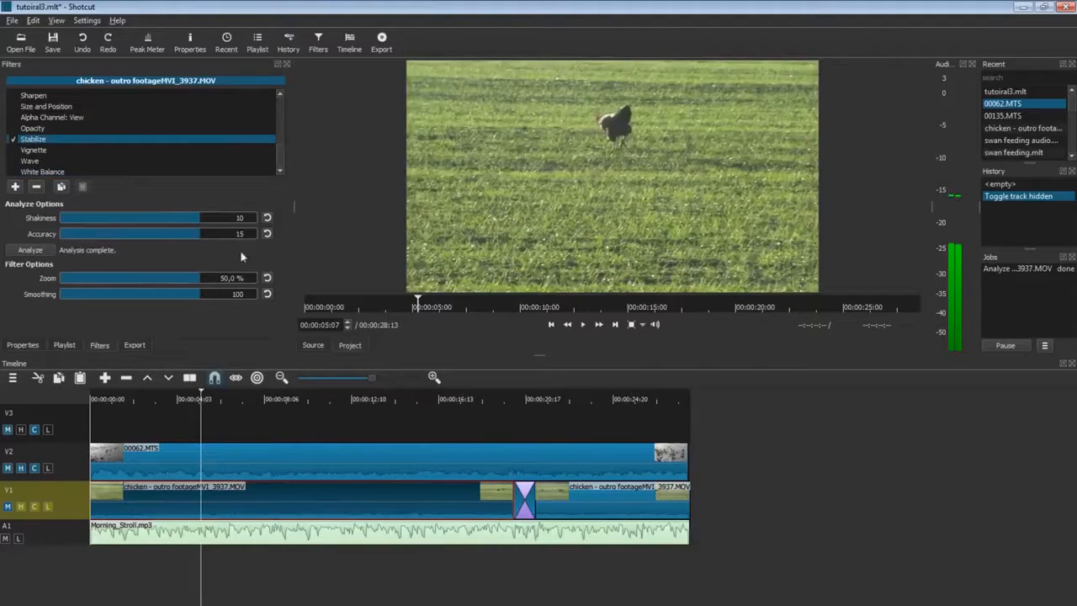
Lower the Stabilize zoom to about -21.6 % and replay the chicken clip to review it.
click(580, 327)
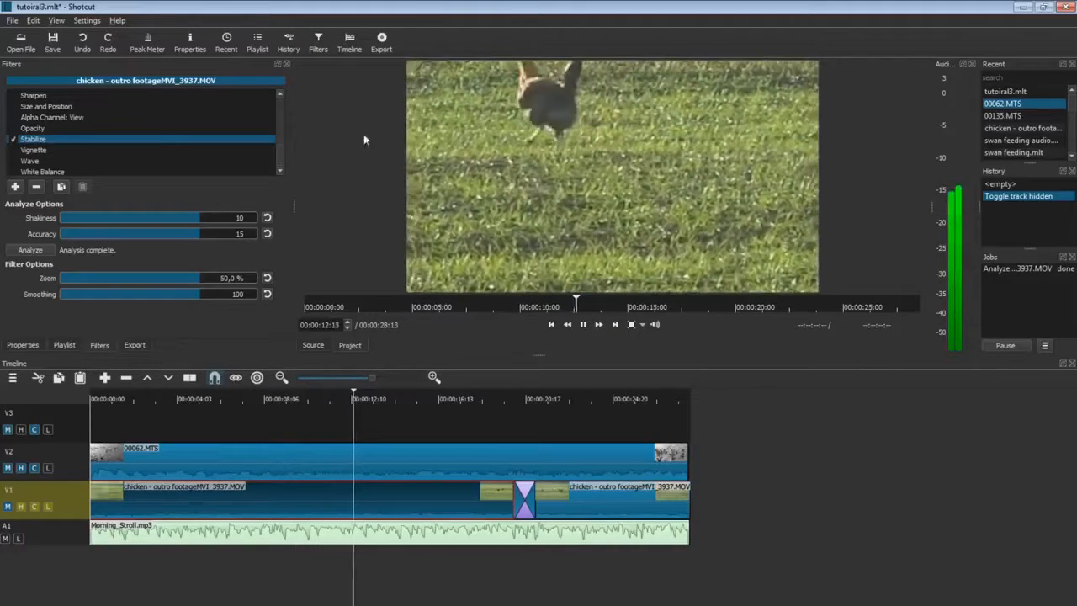
drag(200, 279, 95, 281)
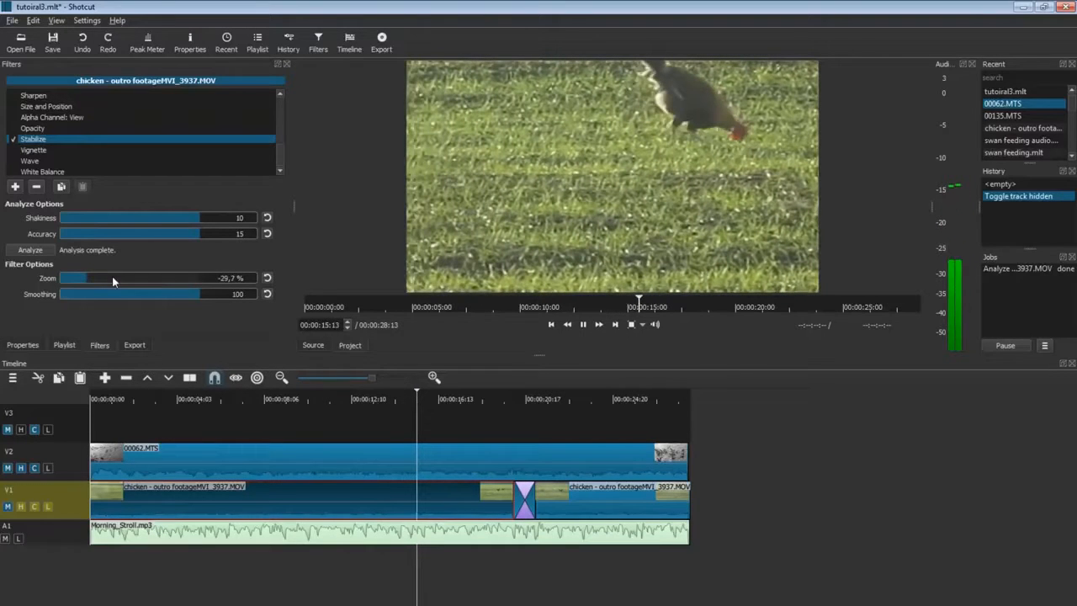
click(107, 281)
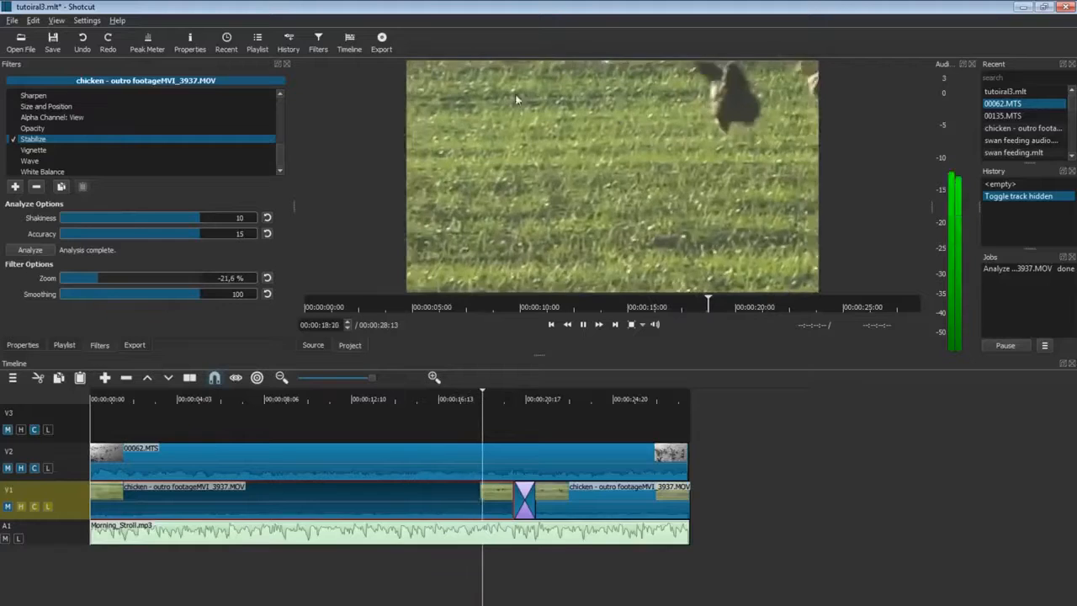
click(583, 325)
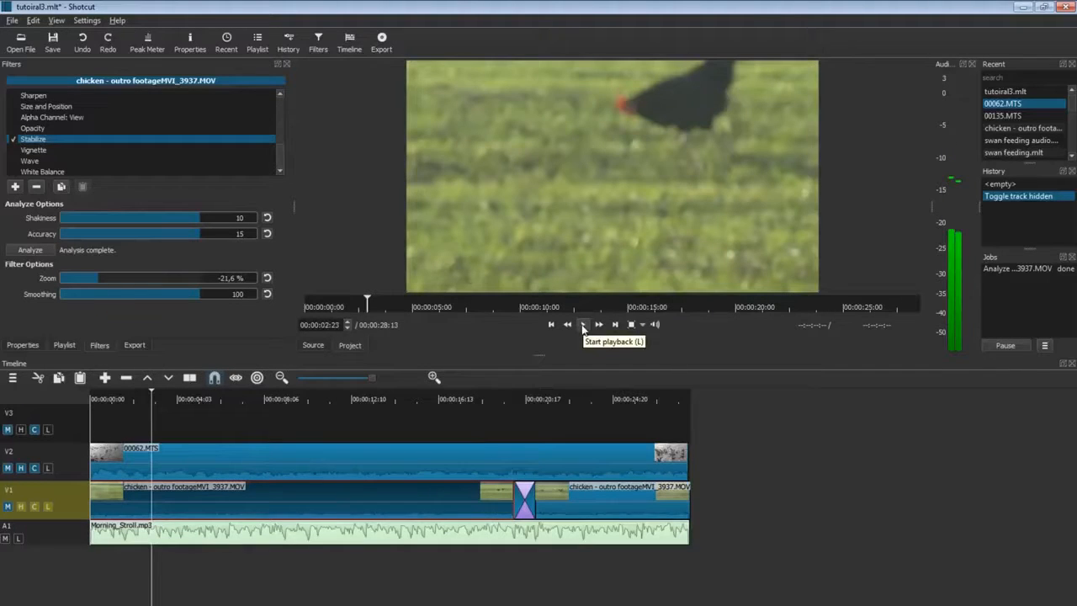
click(584, 324)
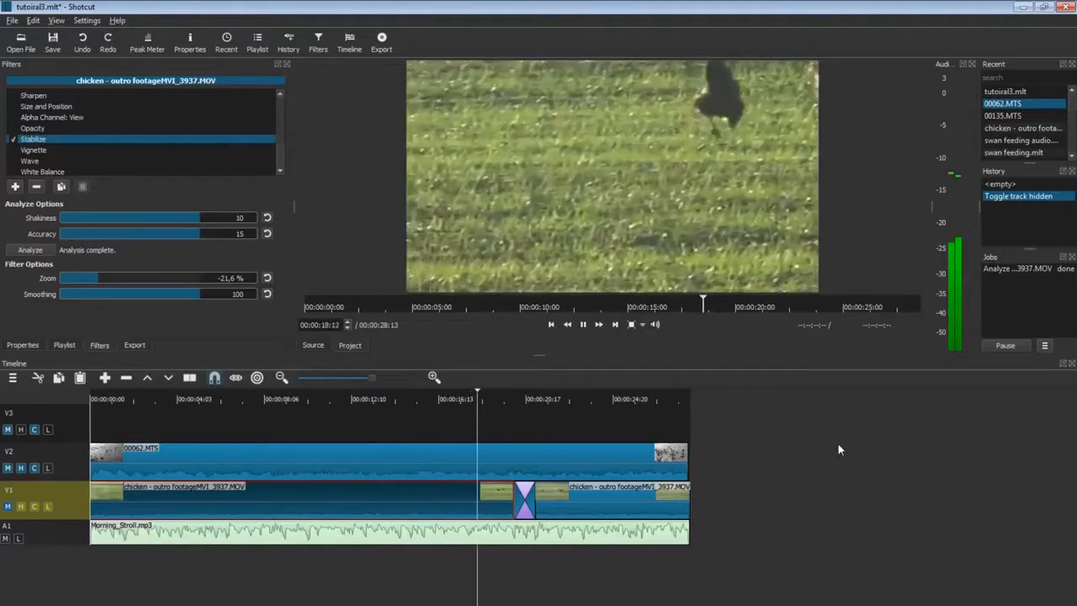
click(589, 328)
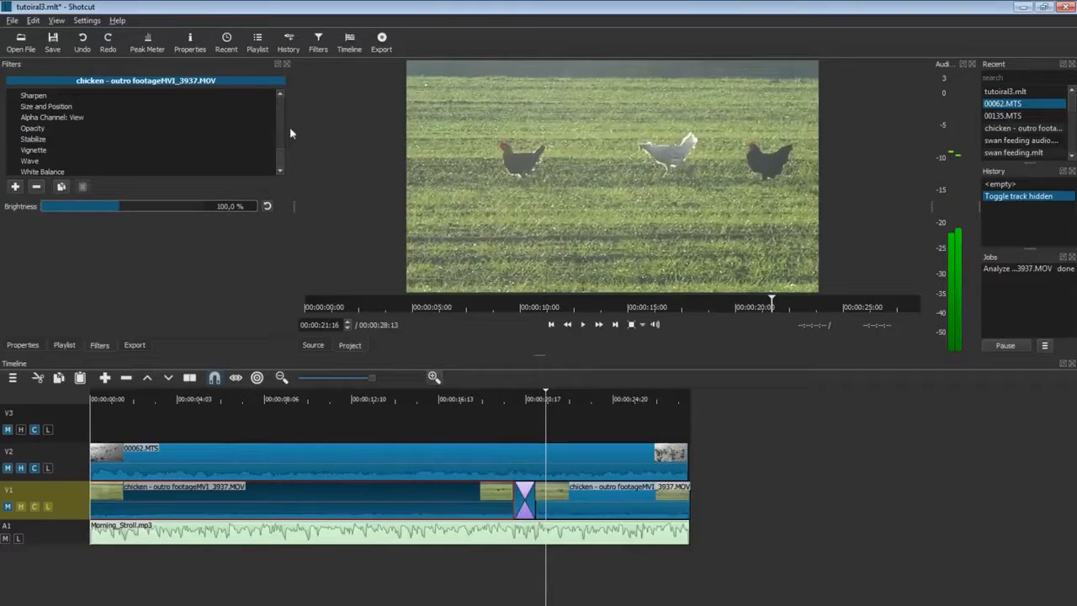
scroll(282, 158, up, 8)
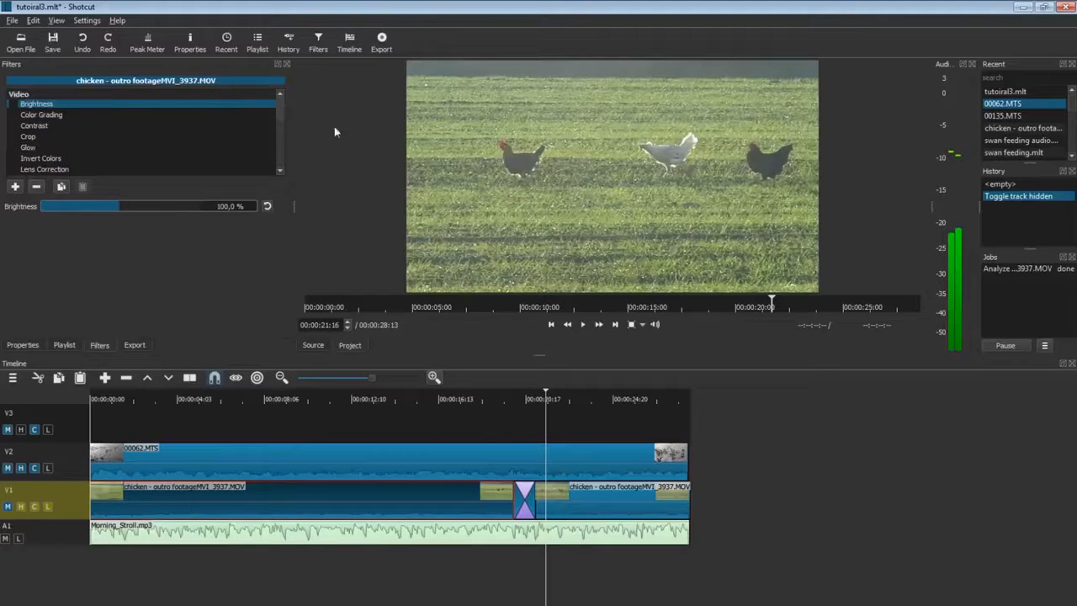
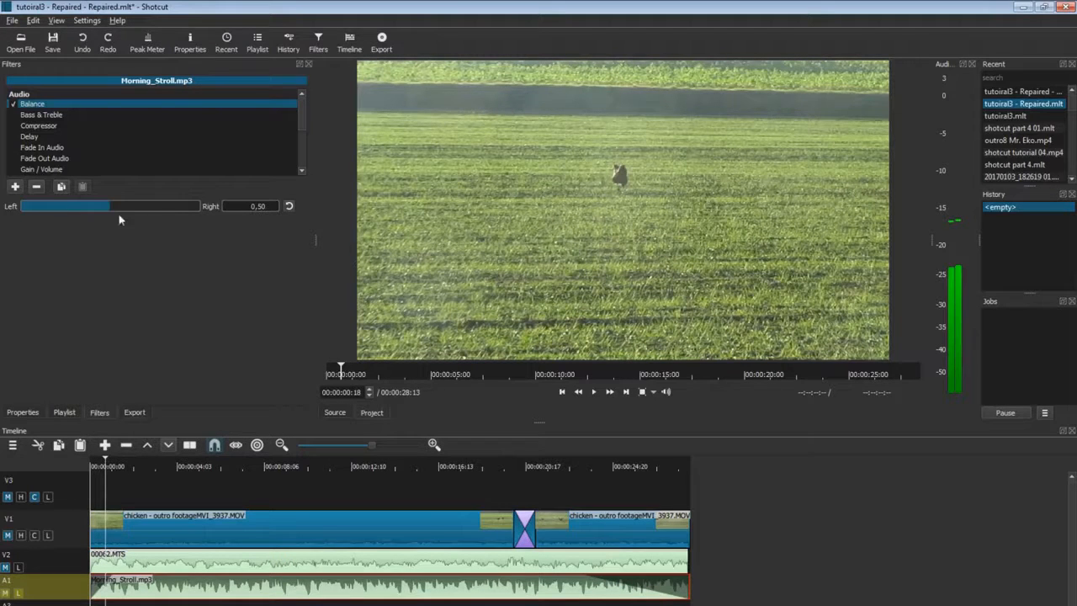
Play the music and pan Morning_Stroll.mp3 fully right with Balance at 1.00.
click(596, 394)
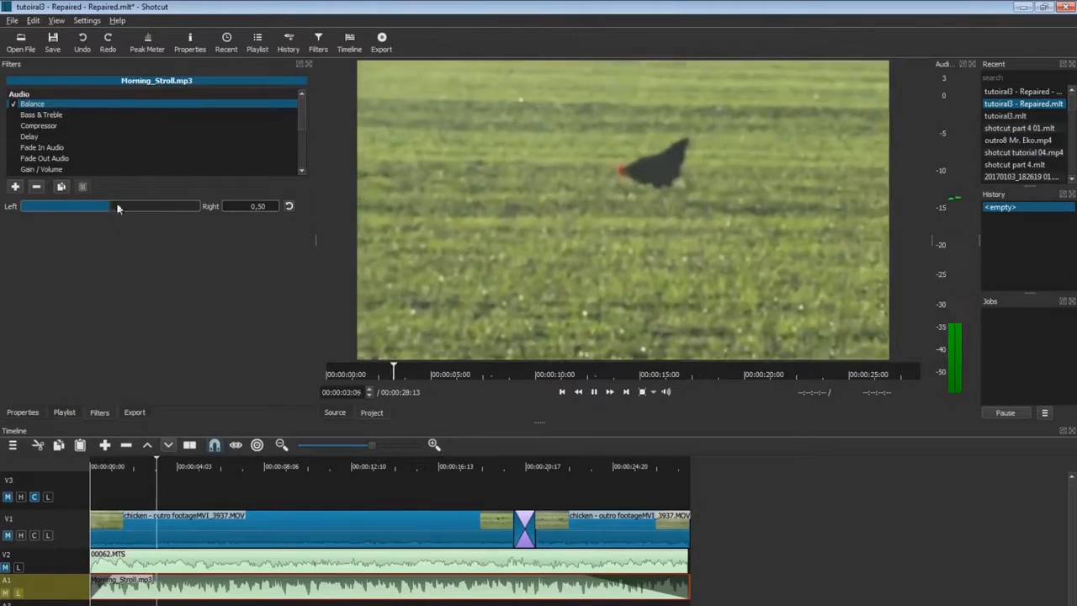
drag(112, 211, 206, 209)
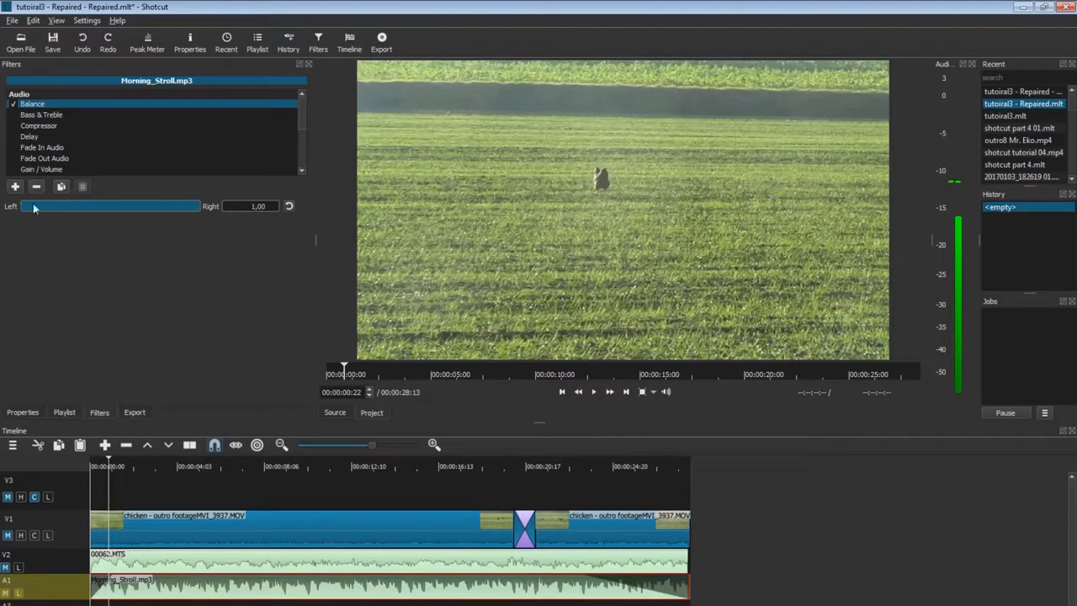
Enable Bass & Treble on the music, reset it with the (defaults) preset, and start playback.
click(28, 116)
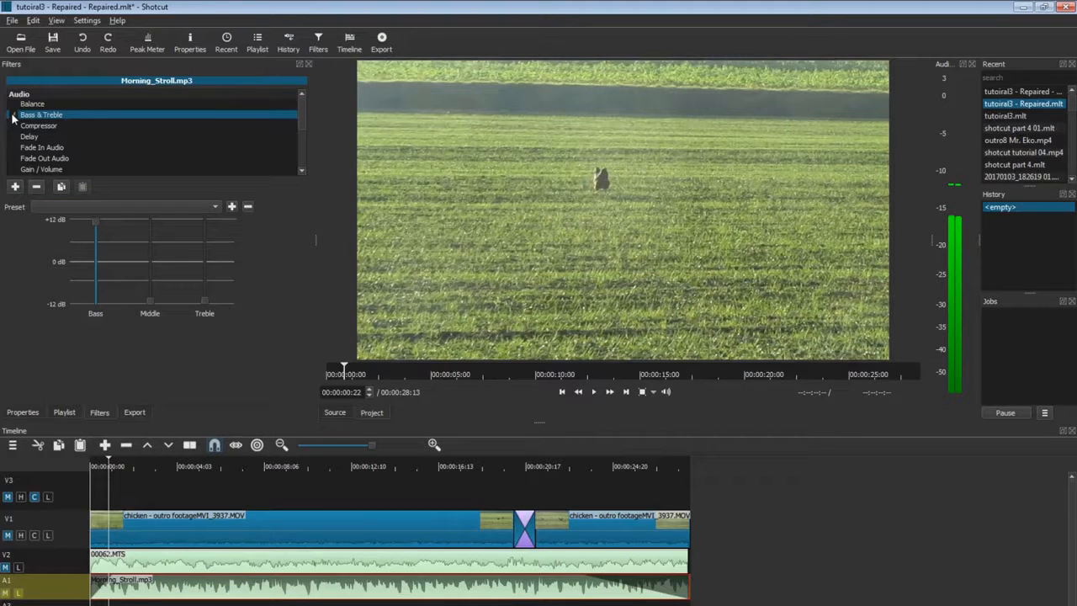
click(13, 116)
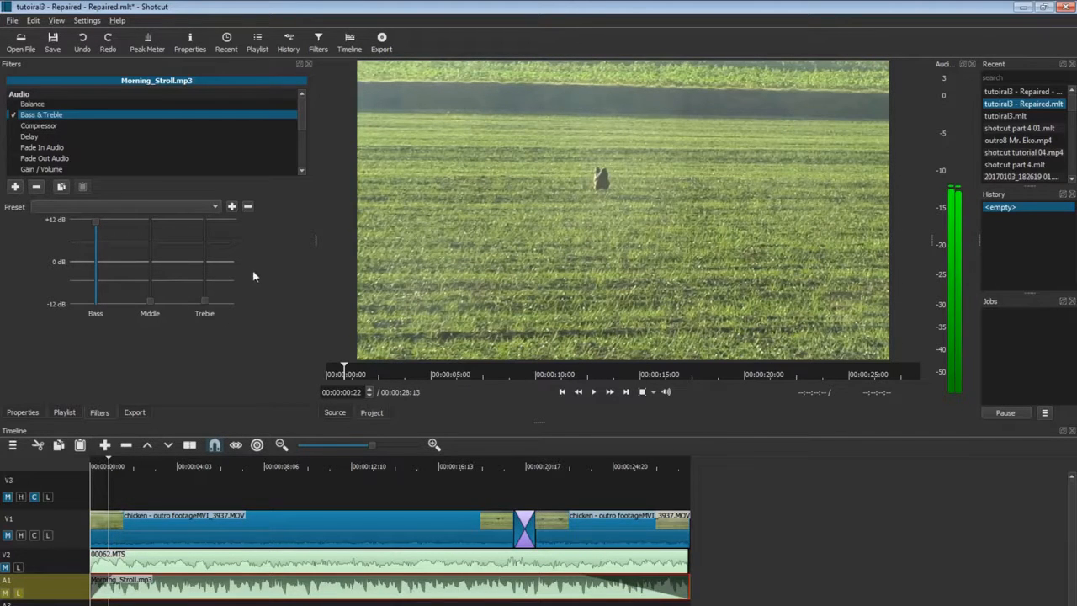
click(212, 206)
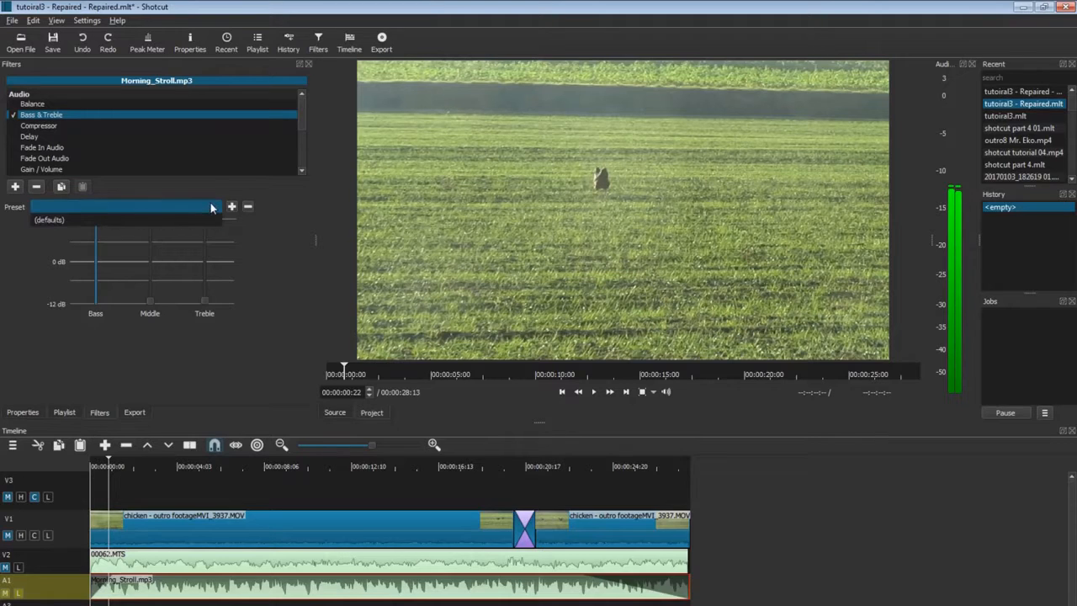
click(57, 222)
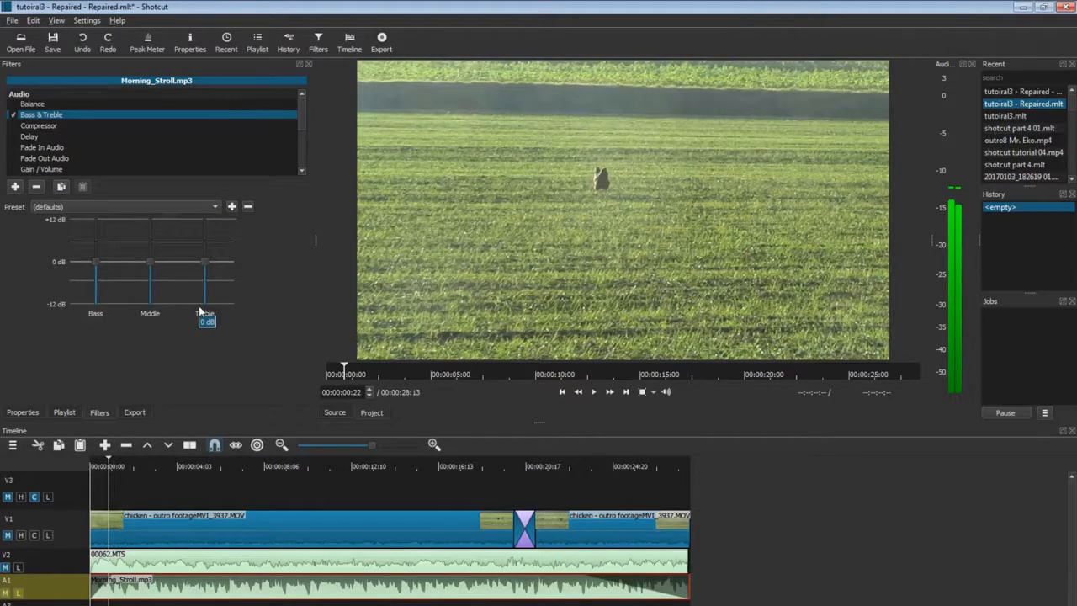
click(593, 391)
Sweep bass and treble up then down to -12 dB, and boost the middle band to +12 dB.
drag(94, 262, 96, 201)
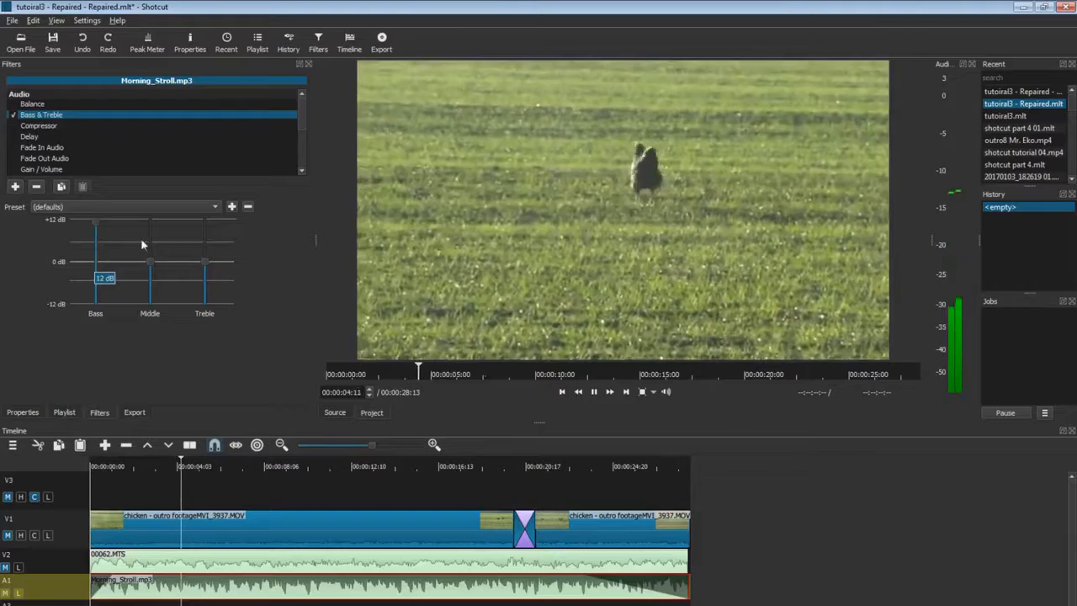
drag(93, 219, 104, 328)
drag(205, 262, 204, 221)
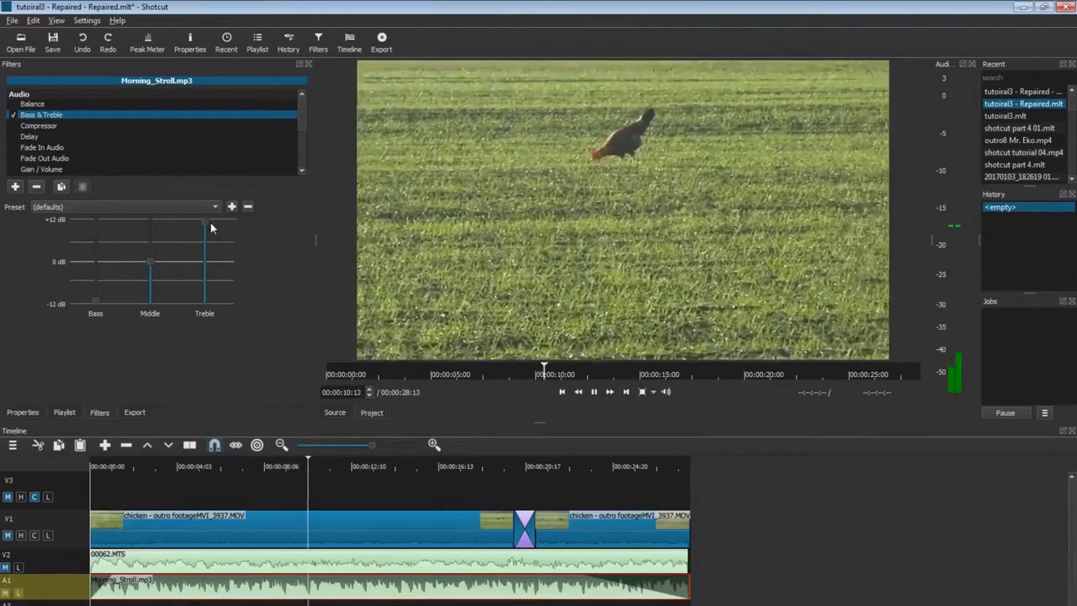
mouse_move(206, 223)
drag(207, 221, 199, 345)
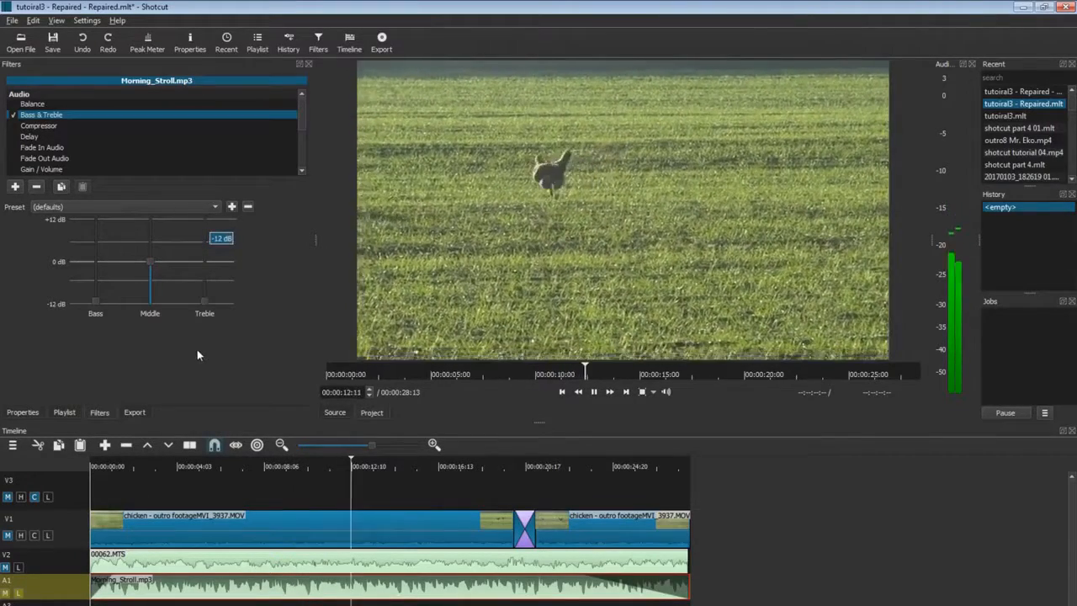
drag(148, 272, 159, 171)
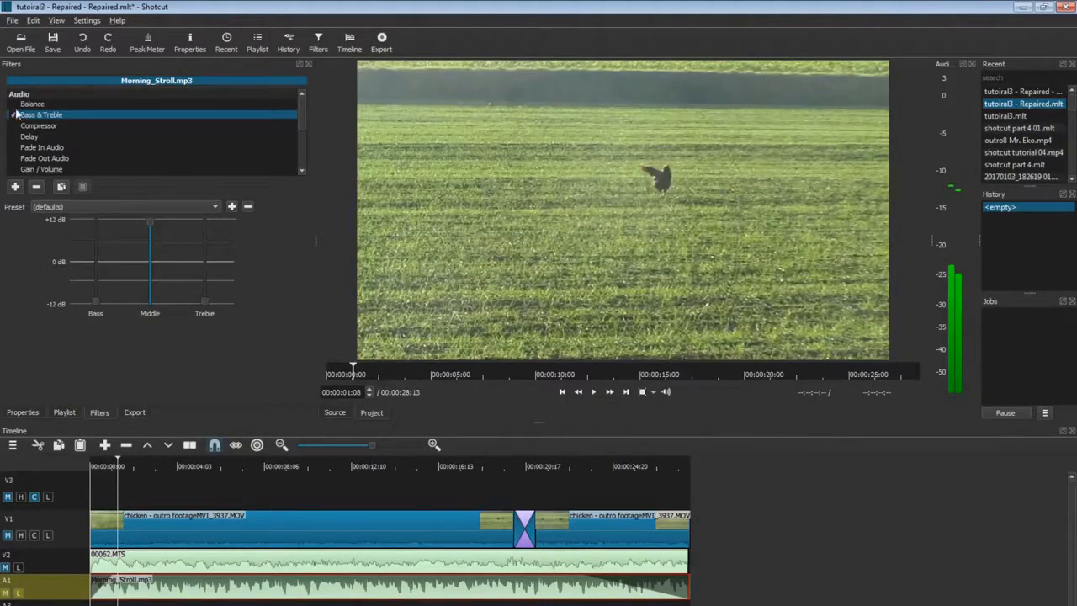
Show the Compressor settings for Morning_Stroll.mp3: attack 100 ms, release 400 ms, ratio 1:1.
click(27, 126)
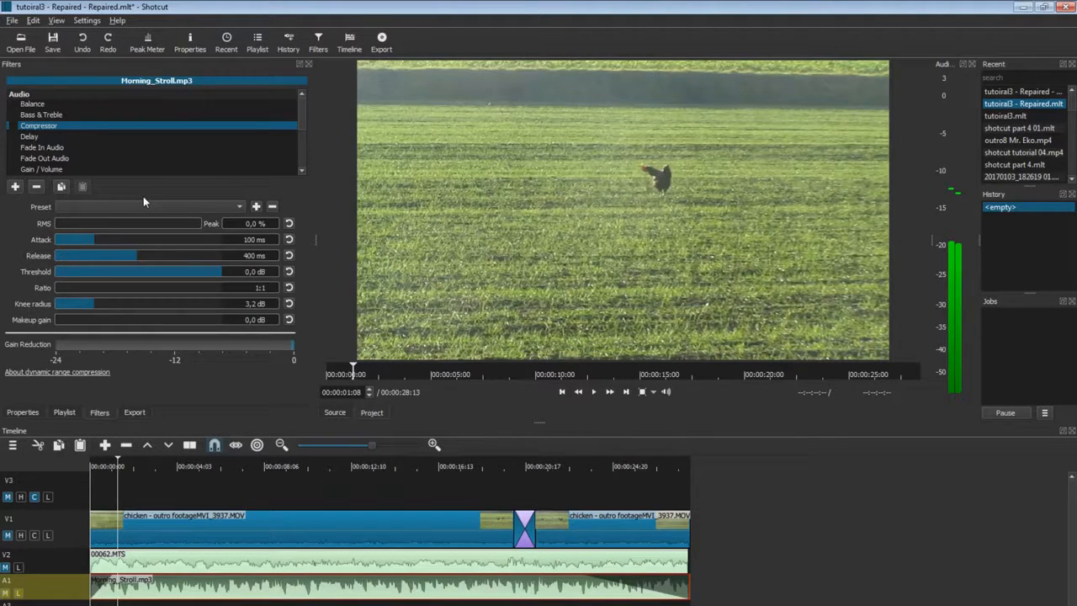
Enable Delay with 1.35 s delay and -6.8 dB feedback during playback, then show Fade In Audio.
click(31, 137)
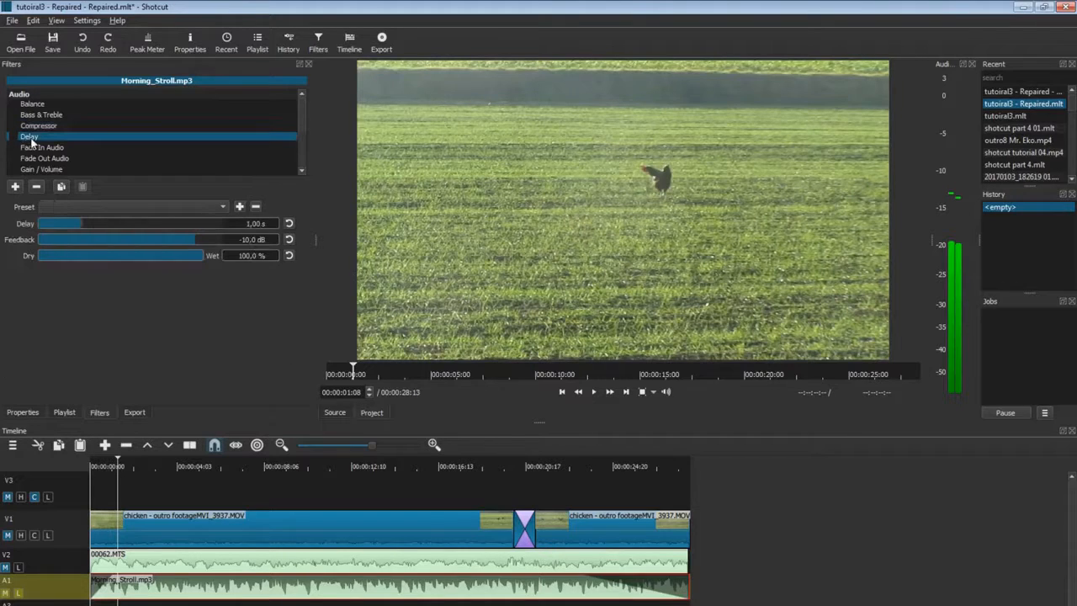
click(13, 137)
click(594, 391)
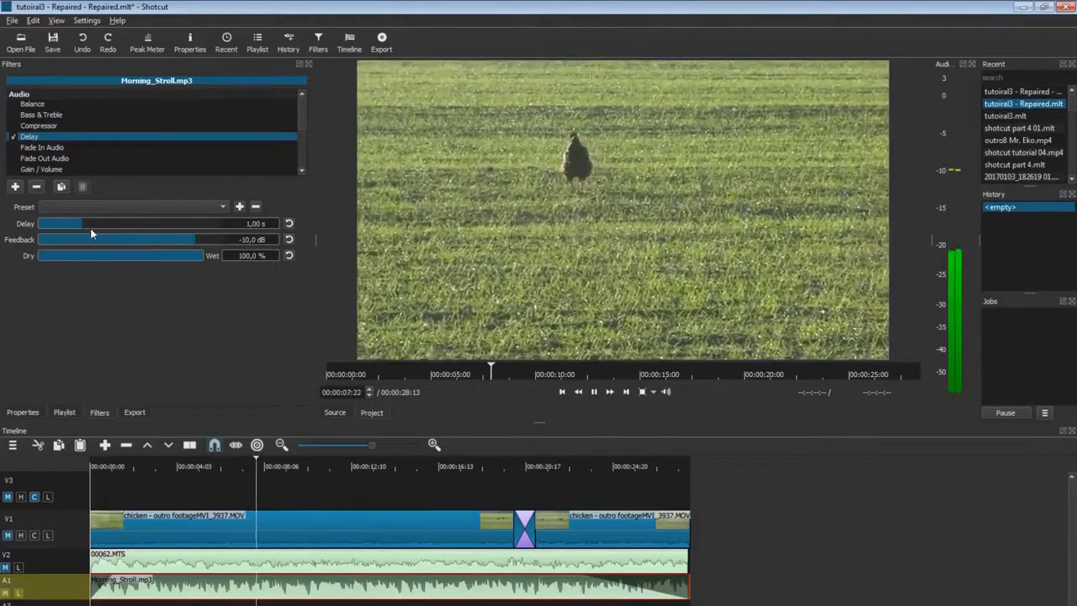
drag(86, 224, 59, 227)
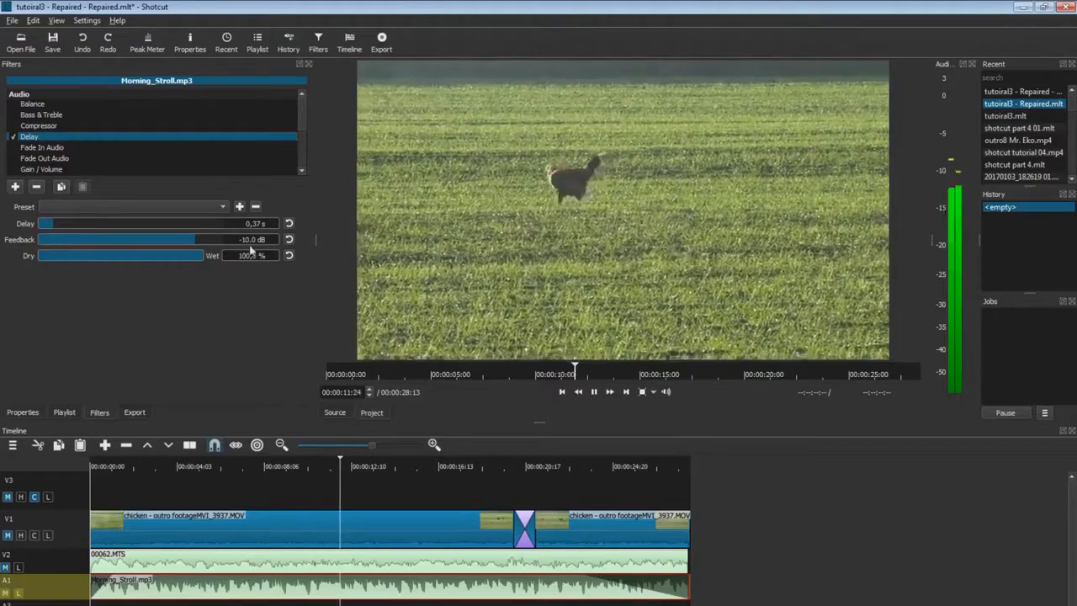
drag(201, 239, 131, 245)
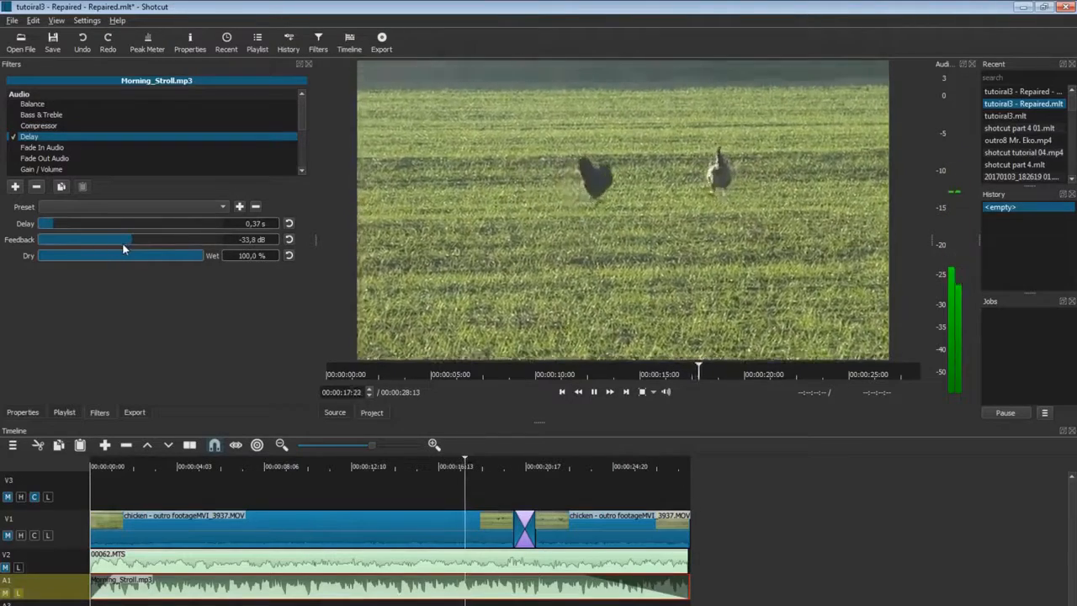
click(173, 237)
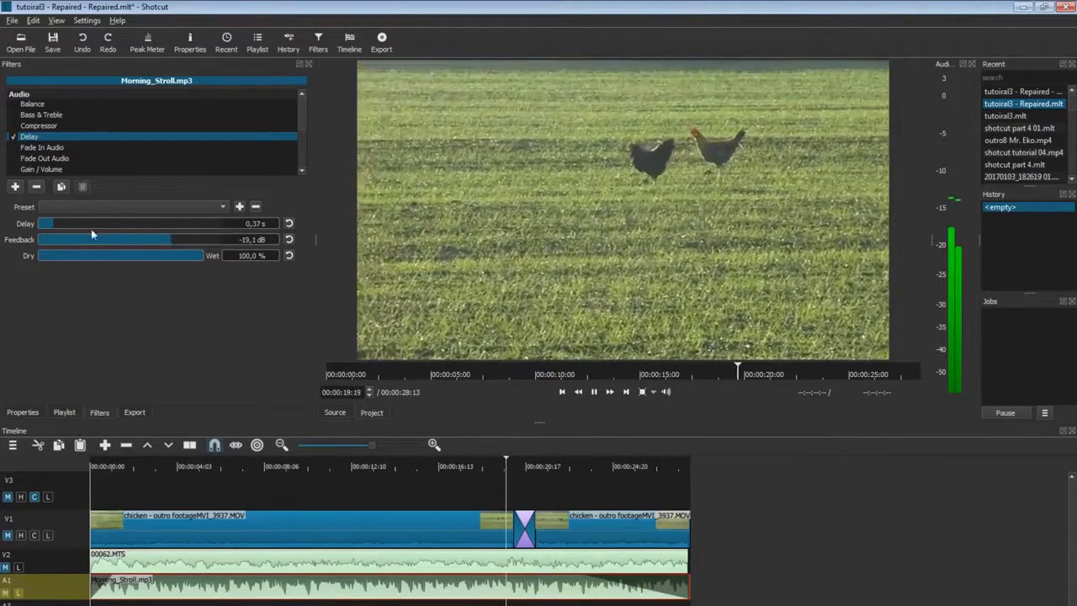
drag(172, 239, 207, 246)
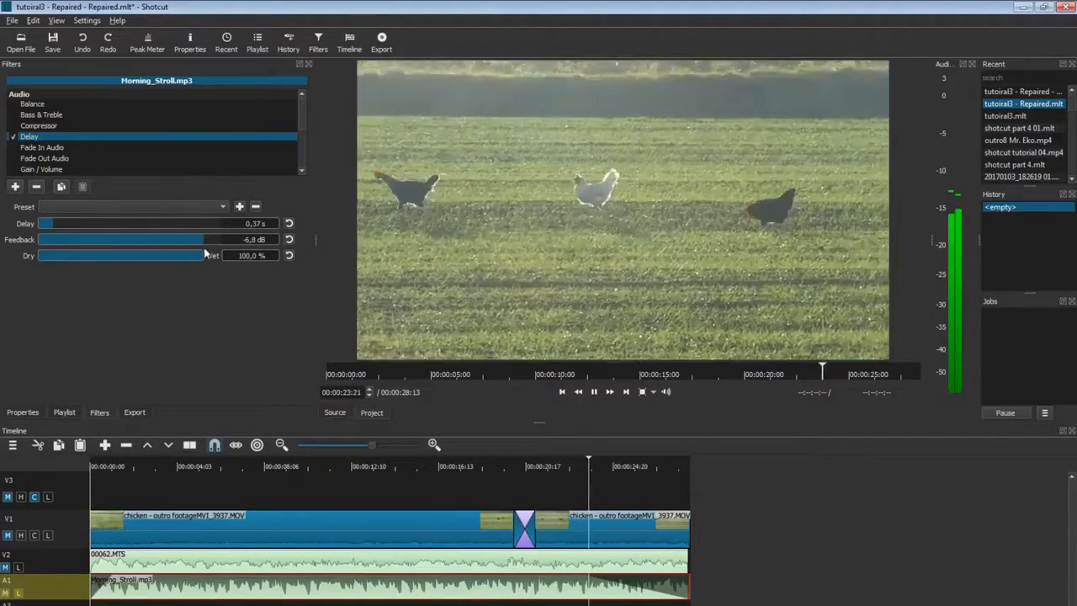
click(99, 223)
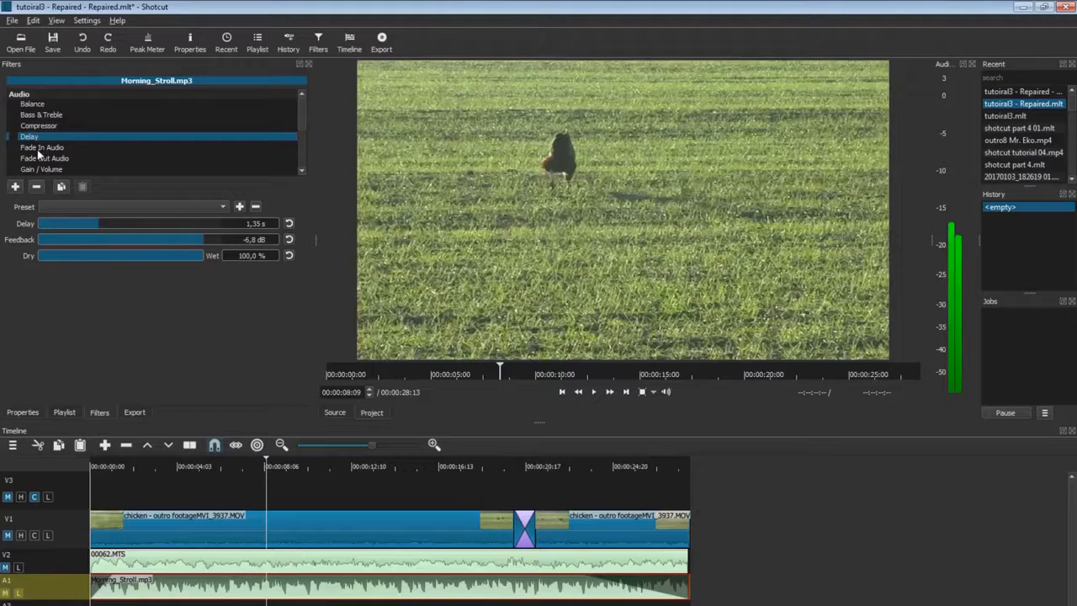
click(38, 149)
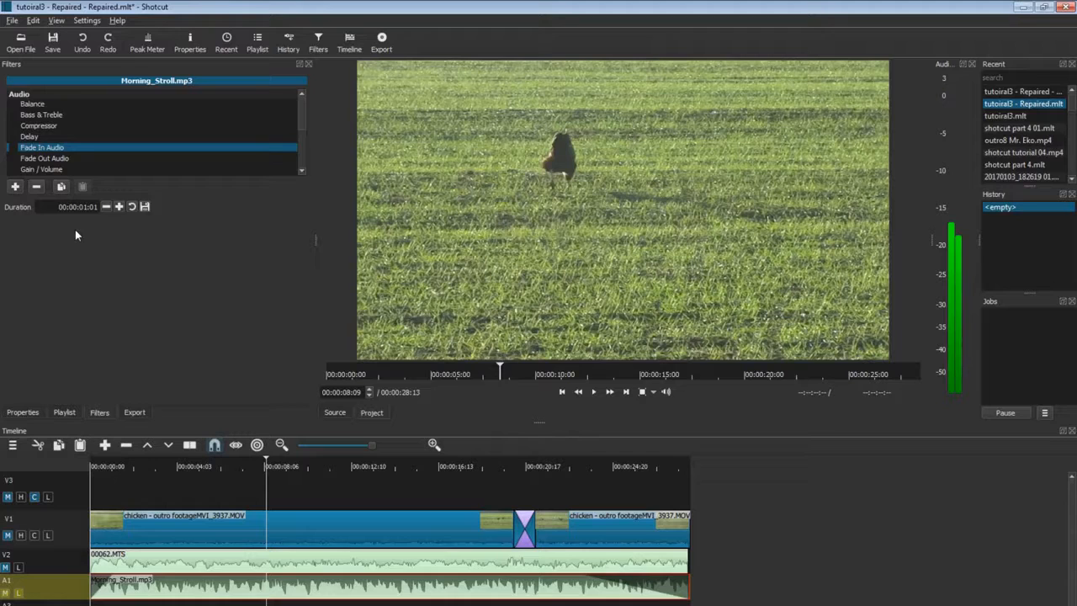
Enable Gain / Volume on the music and, while playing, drop the gain to about -31.9 dB.
scroll(46, 134, down, 2)
click(46, 115)
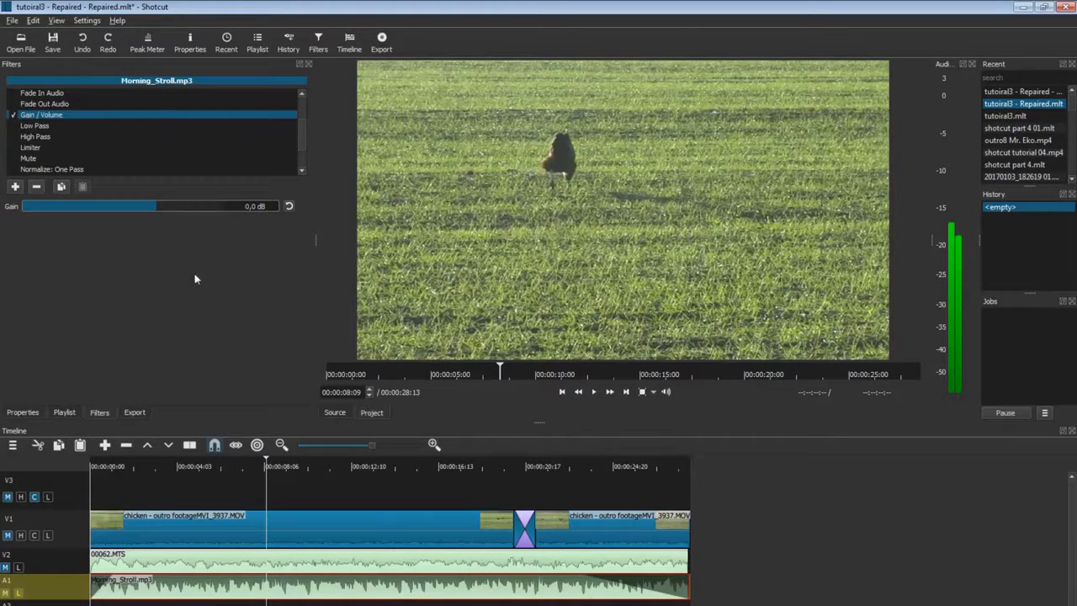
click(593, 392)
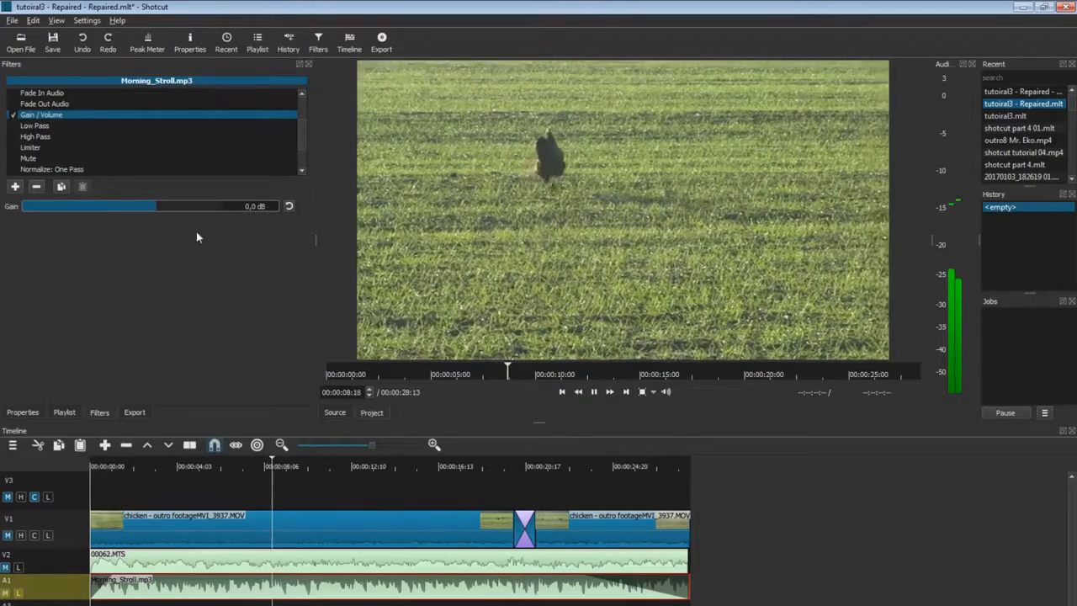
mouse_move(167, 206)
mouse_down()
mouse_move(211, 206)
mouse_move(166, 206)
mouse_up()
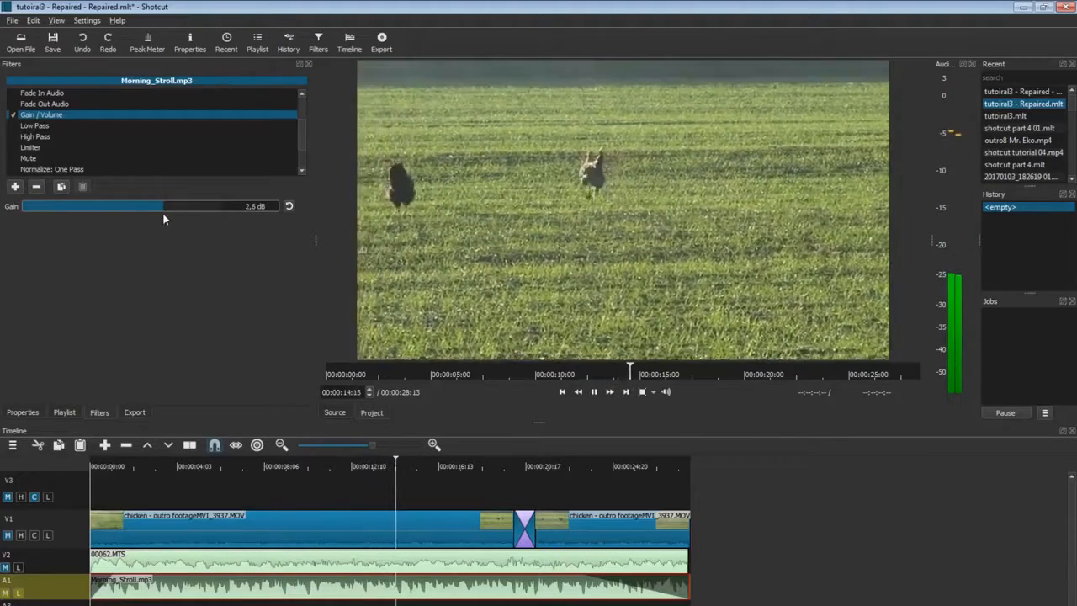
drag(162, 207, 70, 206)
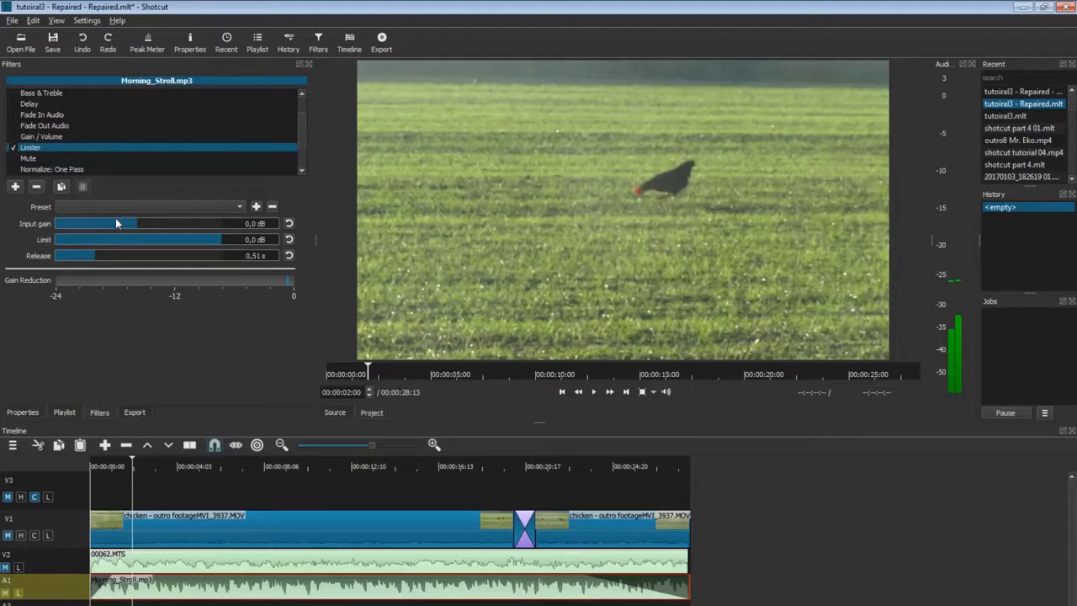
Set the Limiter's input gain to its 20 dB maximum and the limit to -6.0 dB.
mouse_move(140, 225)
mouse_down()
mouse_move(195, 228)
mouse_move(100, 227)
mouse_move(128, 225)
mouse_up()
drag(200, 244, 186, 244)
click(288, 223)
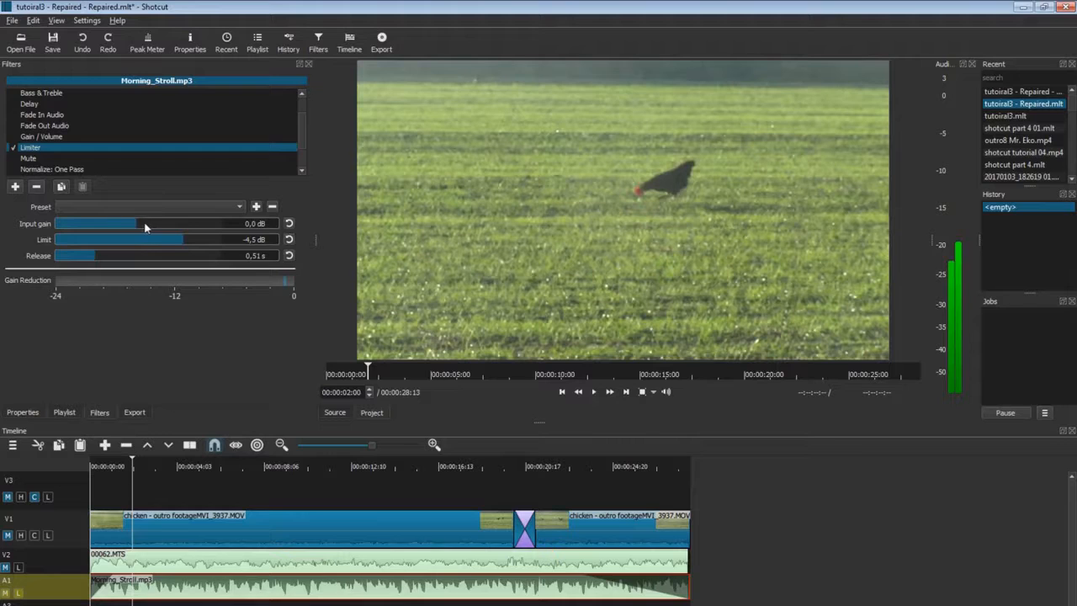
drag(145, 227, 239, 223)
click(192, 244)
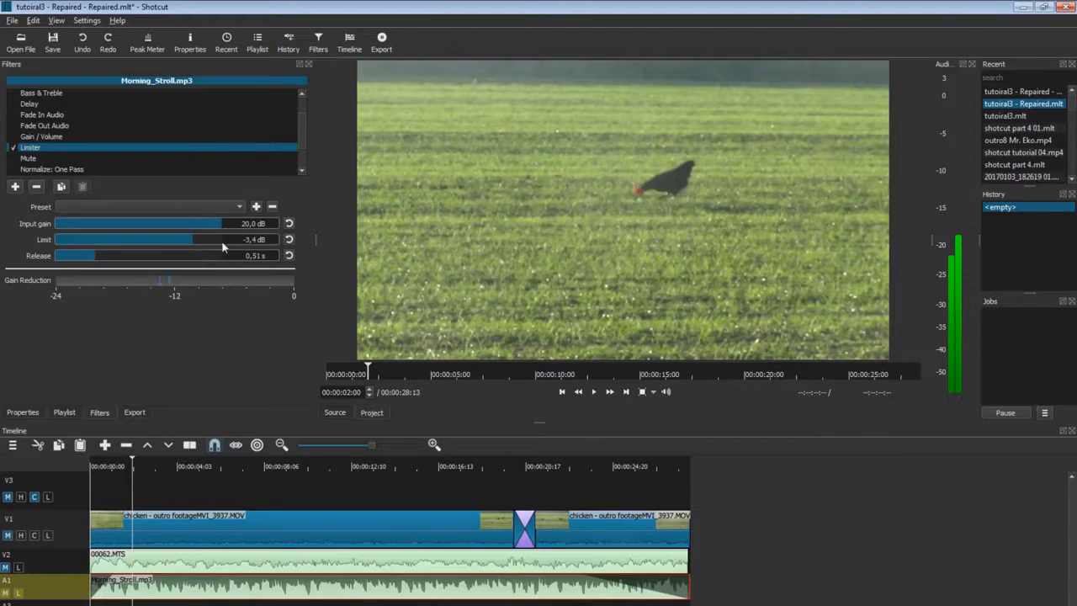
drag(190, 245, 175, 243)
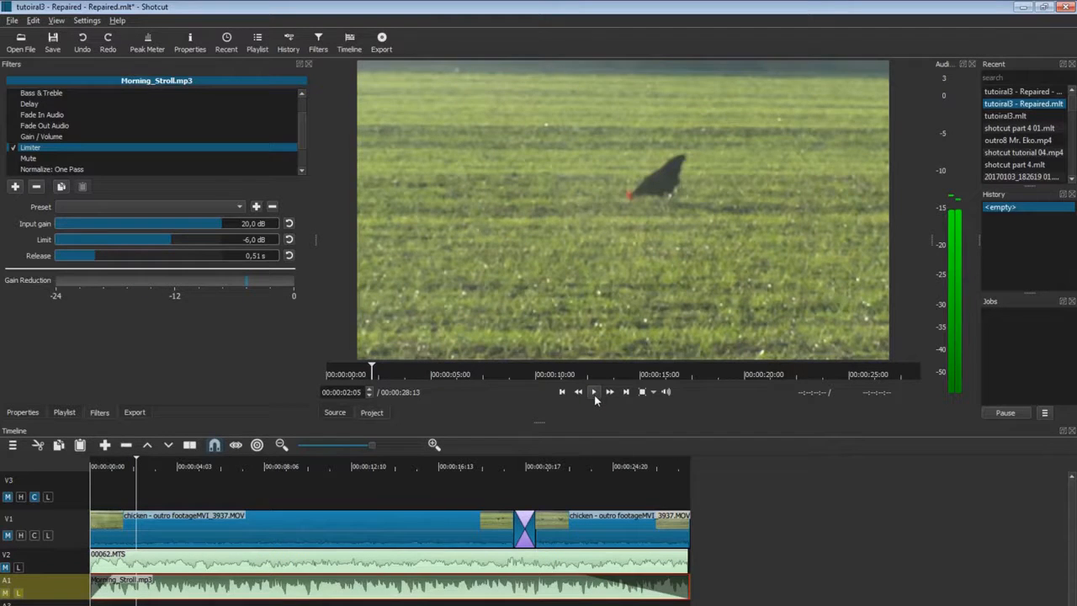
Preview from near the start while adjusting the Limiter release, ending at 2,00 s.
click(593, 392)
drag(107, 260, 90, 257)
drag(70, 260, 59, 261)
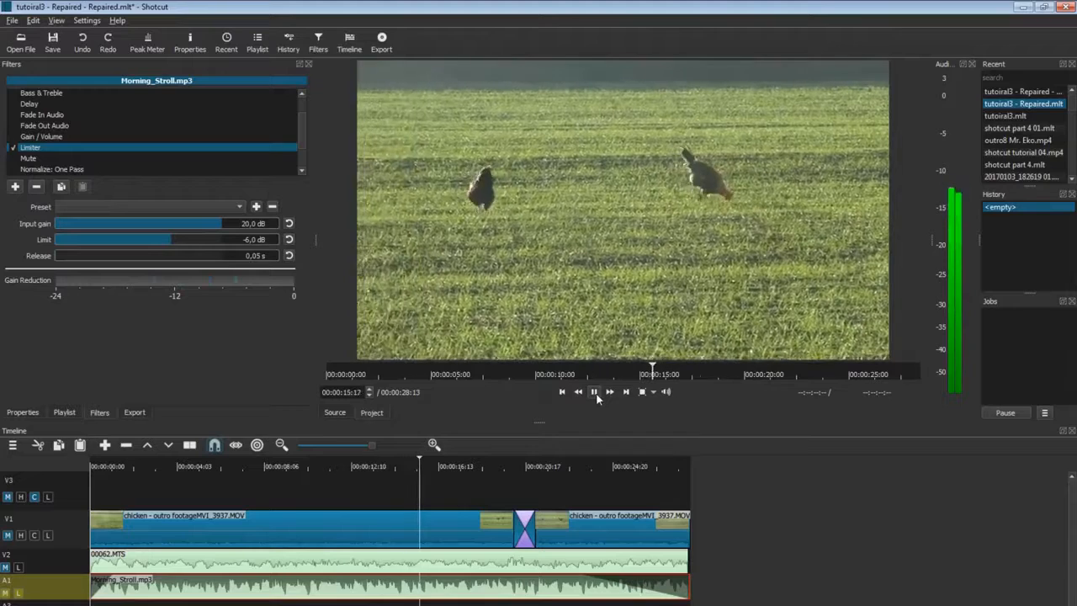
click(596, 393)
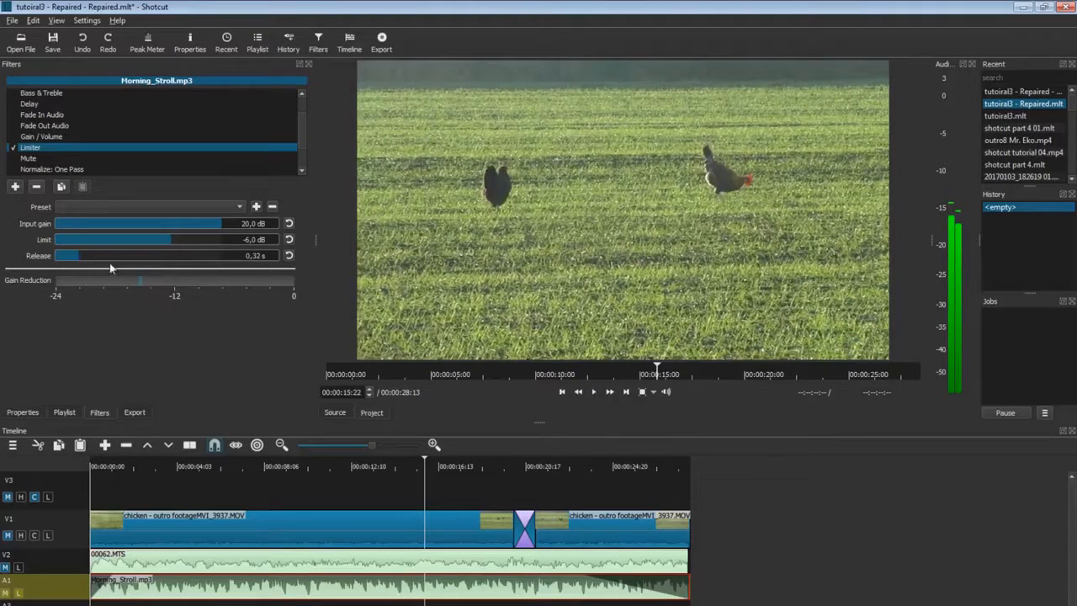
drag(110, 268, 154, 264)
click(127, 467)
click(593, 391)
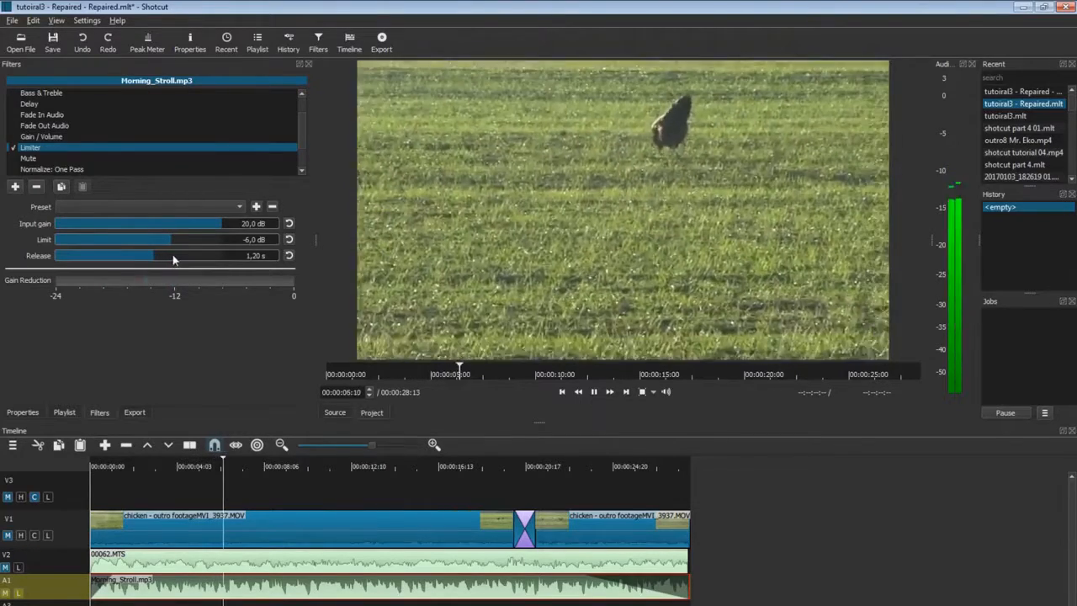
drag(174, 257, 249, 256)
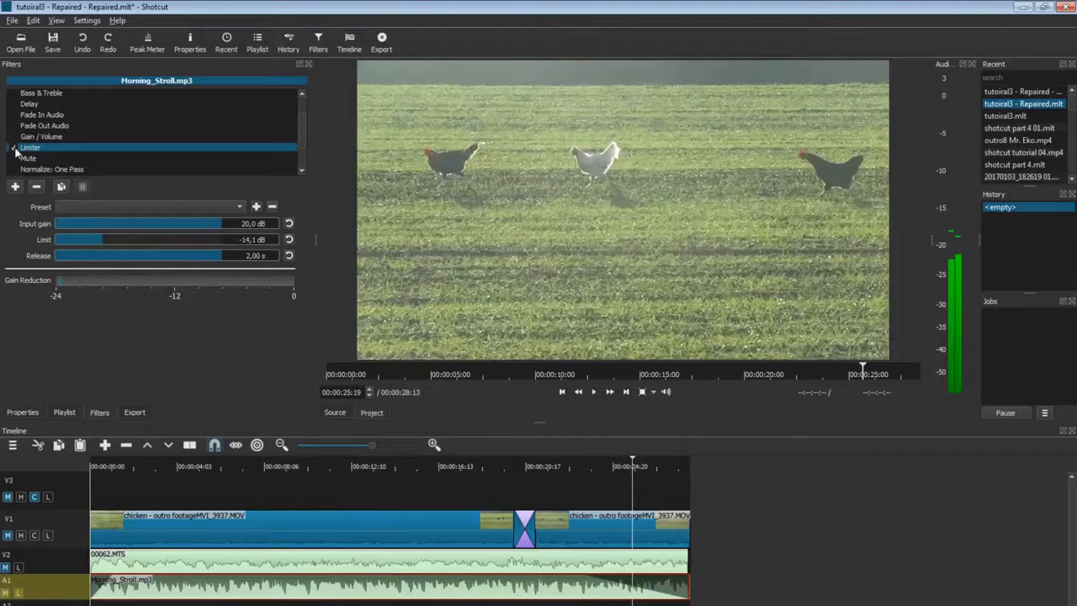
Enable the Mute filter on the music and play from about 6 seconds to hear it.
click(39, 159)
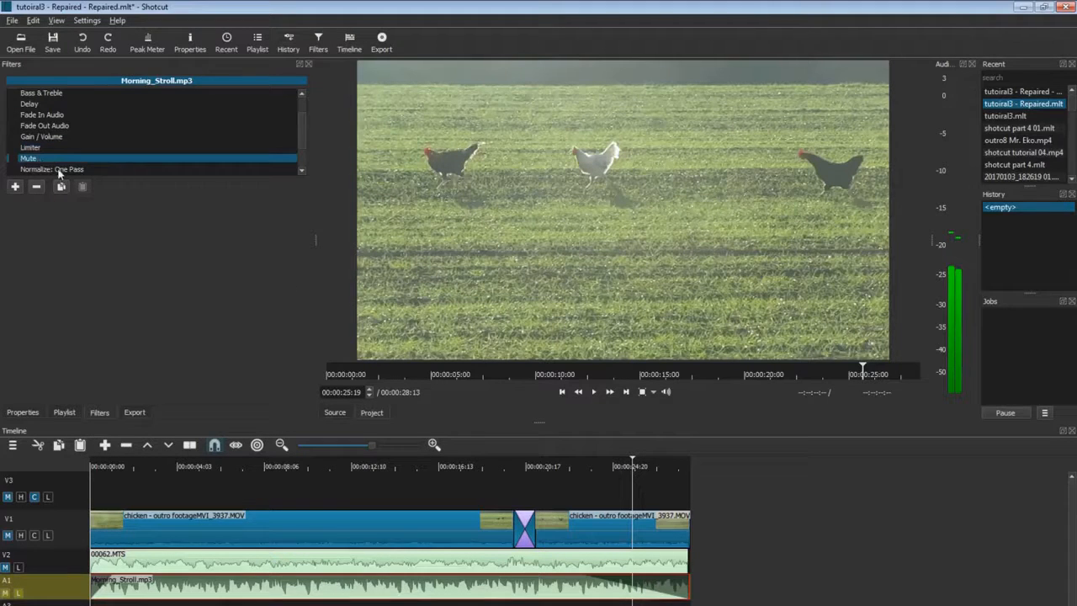
click(14, 158)
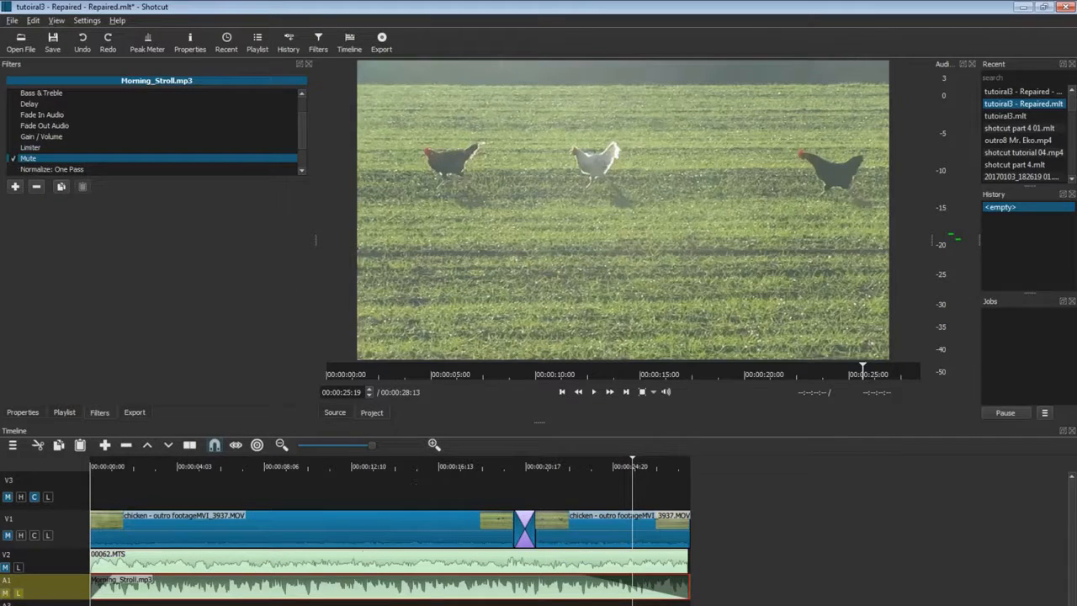
click(456, 374)
click(594, 391)
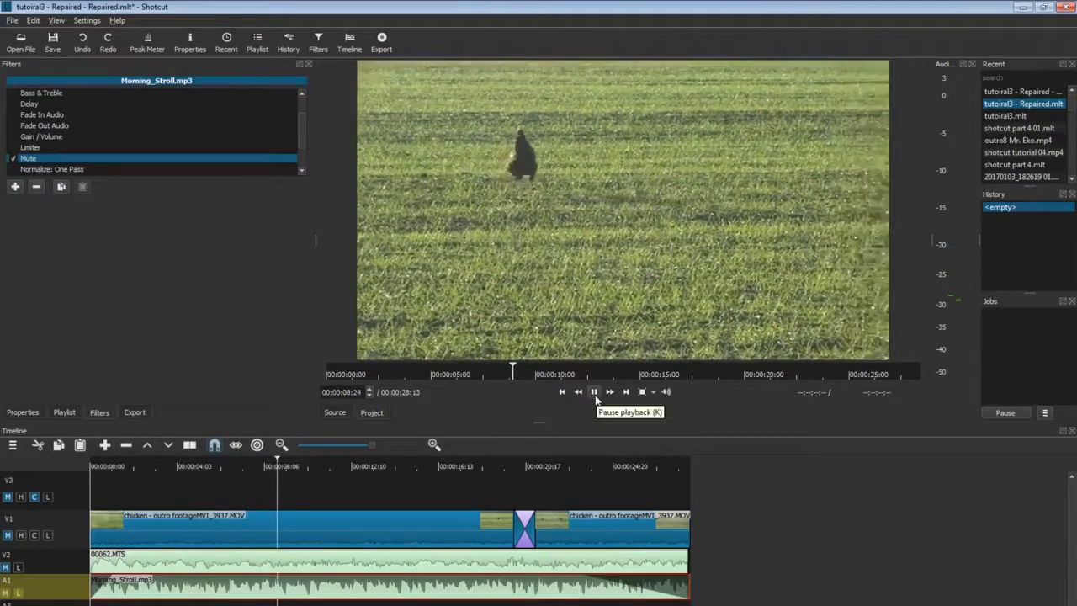
click(595, 395)
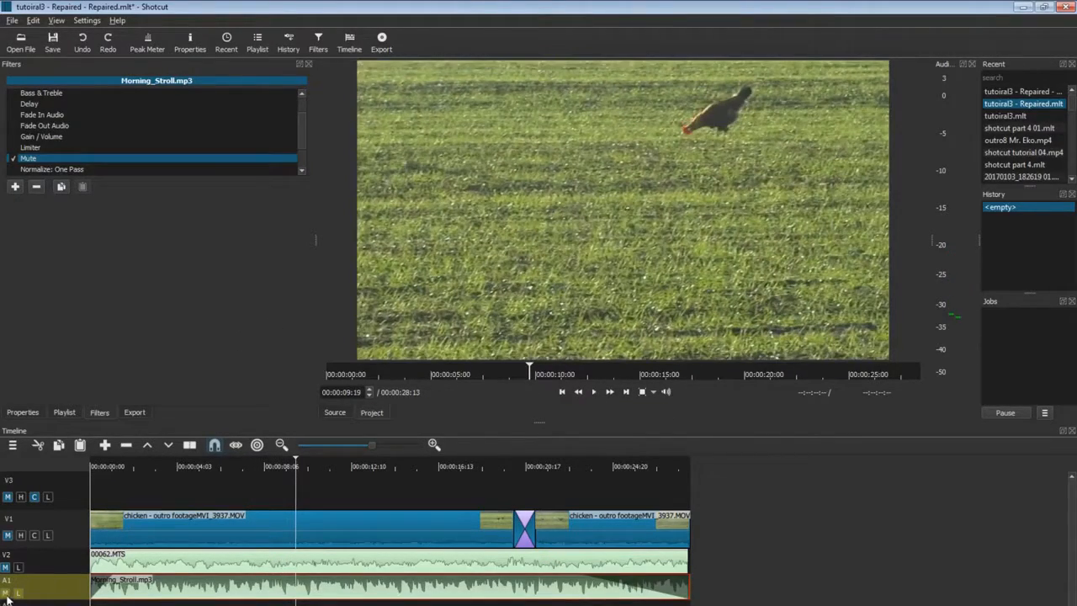
Toggle the A1 track mute on and off, then split the music clip twice from about 7 seconds.
click(6, 592)
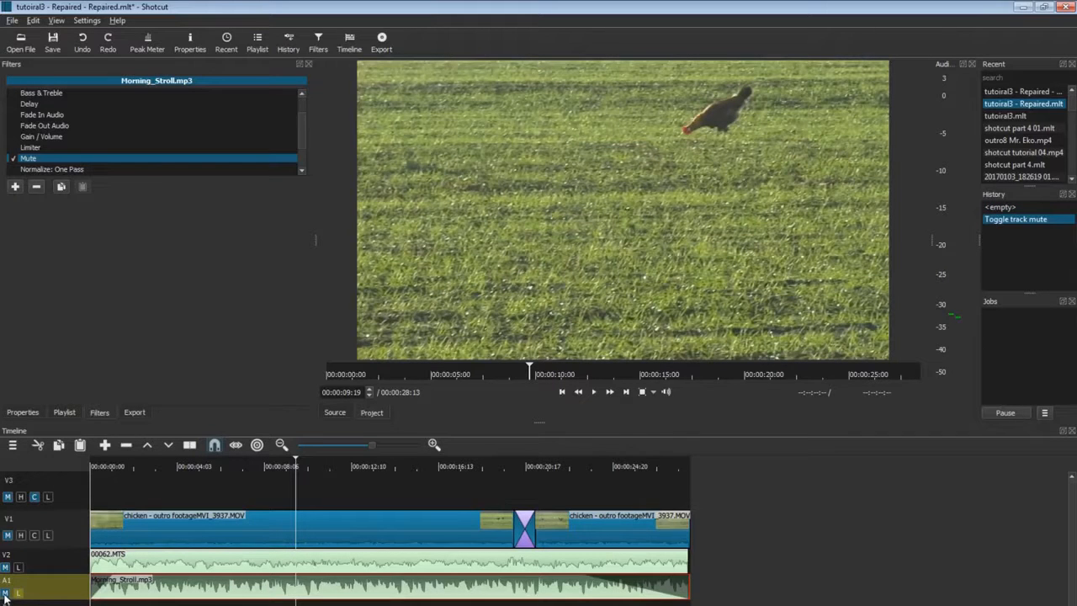
click(6, 593)
click(242, 468)
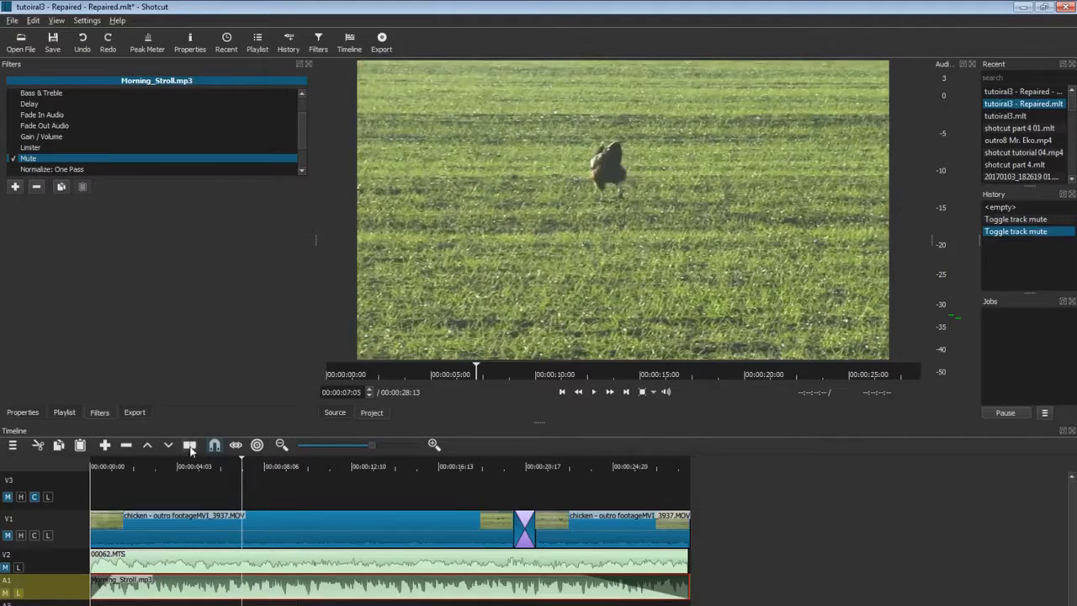
click(190, 445)
click(349, 467)
click(190, 446)
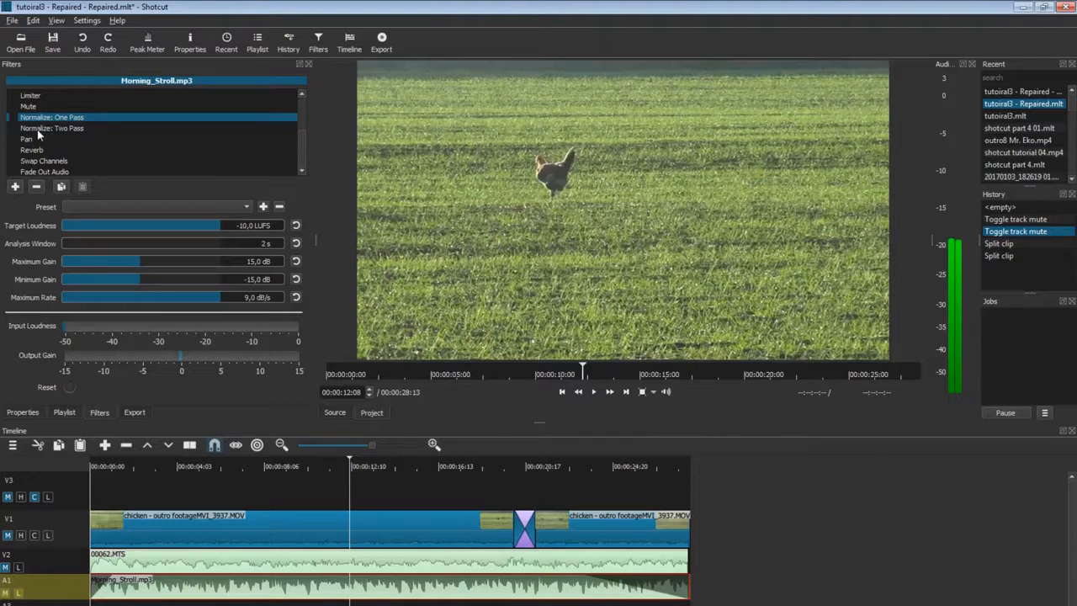
click(37, 130)
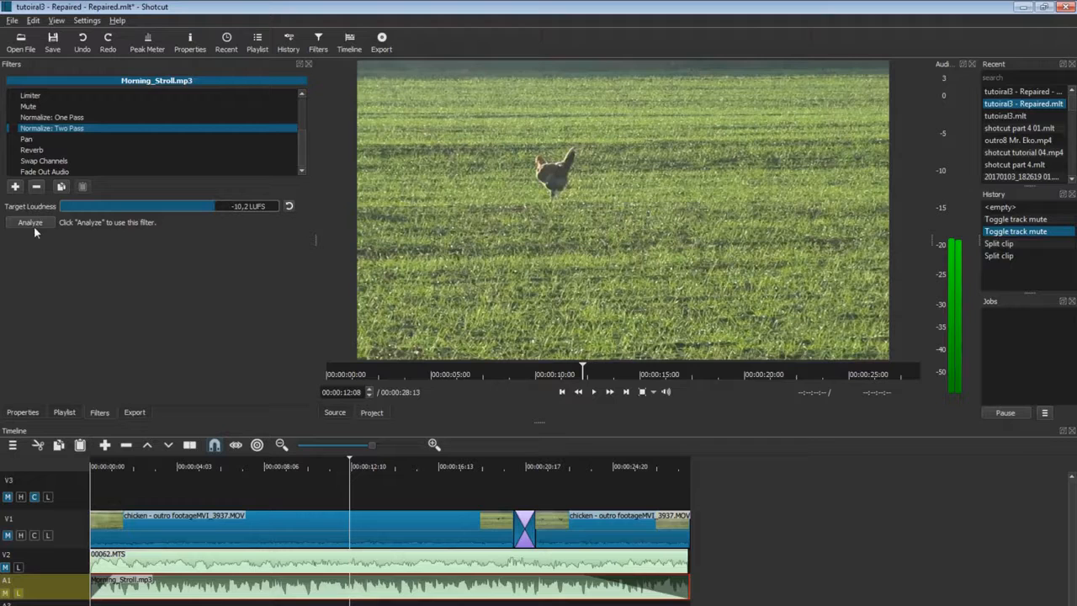
click(37, 119)
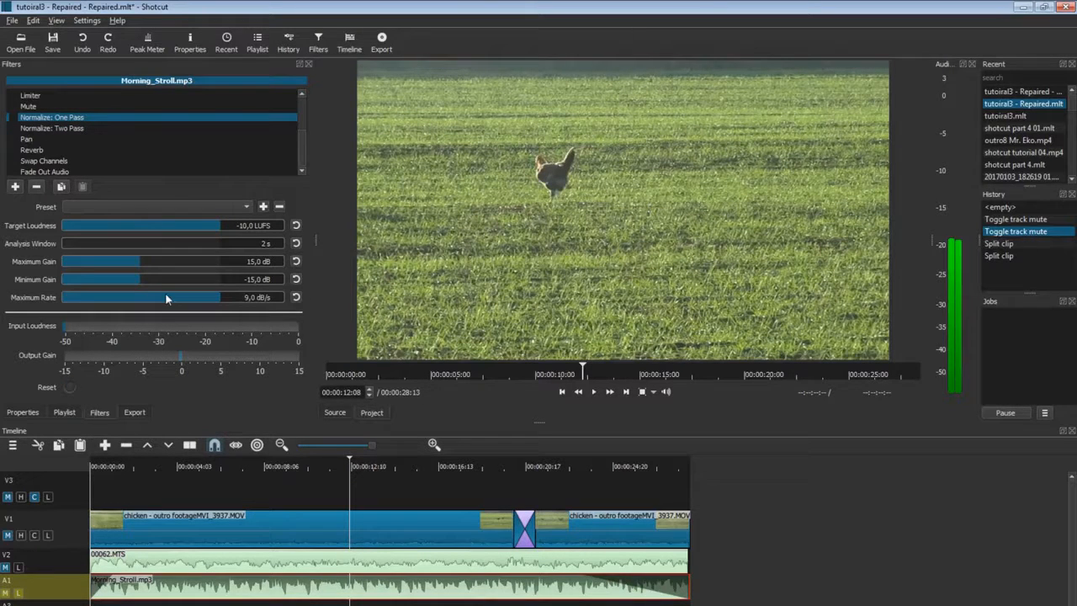
Lower Normalize: One Pass target loudness to -50 LUFS and minimum gain to -30 dB, then preview.
click(72, 226)
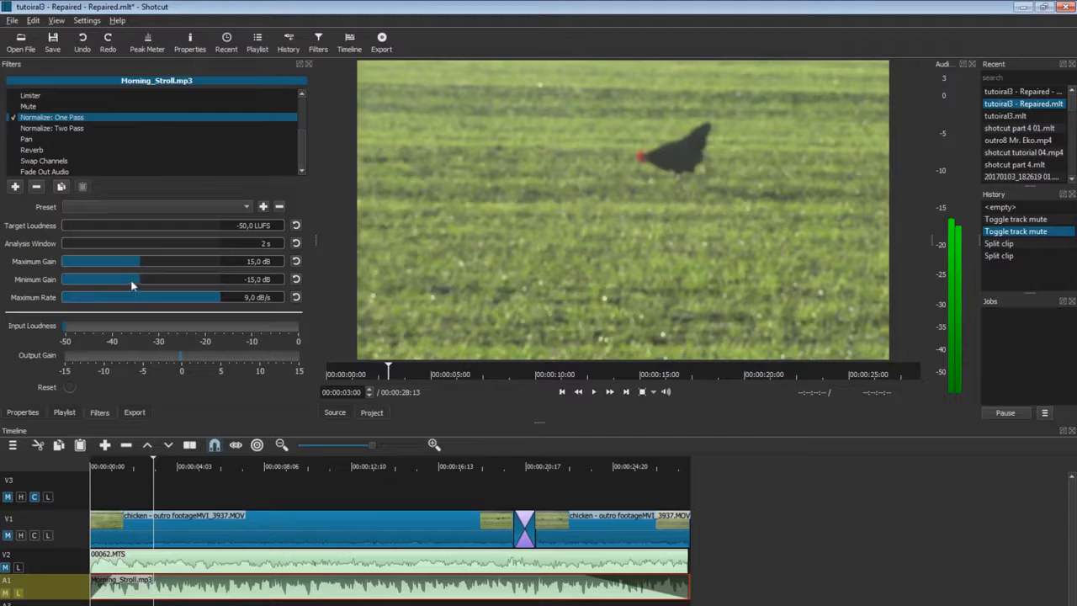
drag(131, 286, 63, 286)
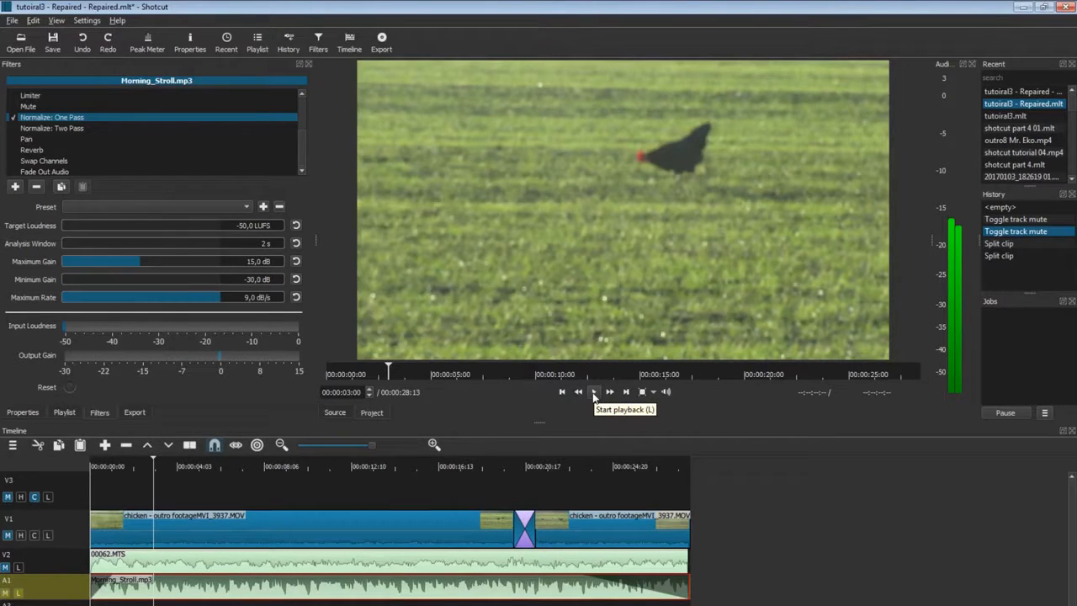
click(594, 392)
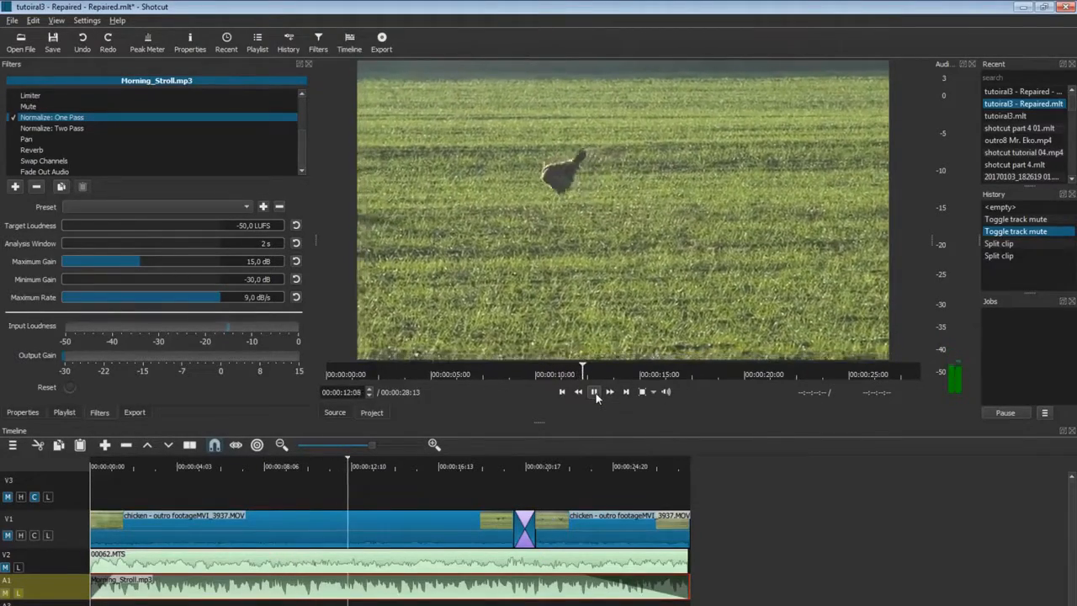
click(595, 393)
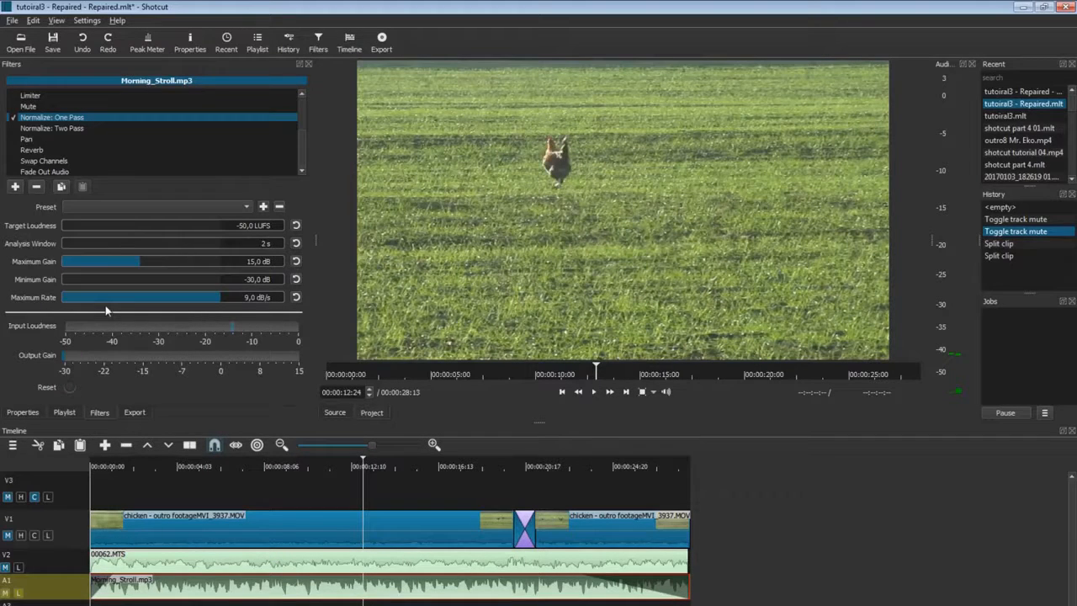
Reduce the maximum rate to 0,7 dB/s and replay from about 2 seconds.
click(71, 300)
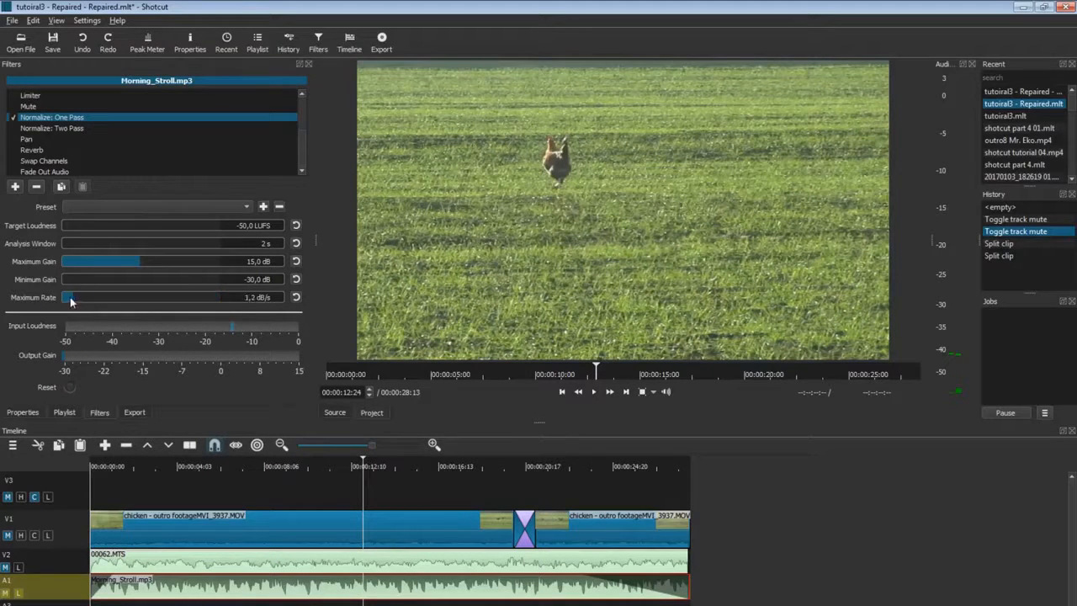
drag(70, 301, 12, 300)
click(151, 466)
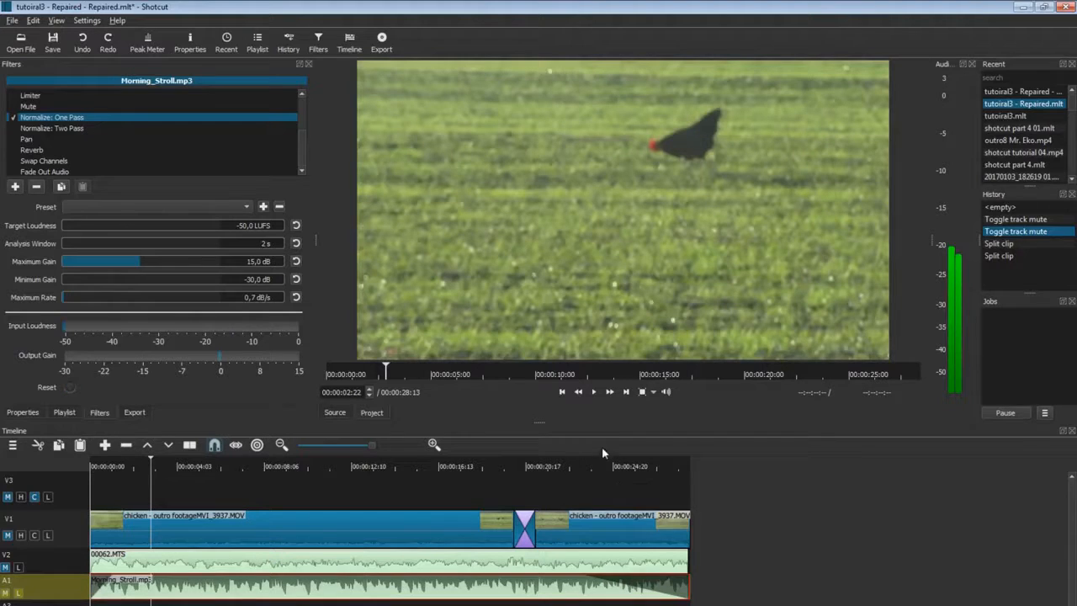
click(594, 391)
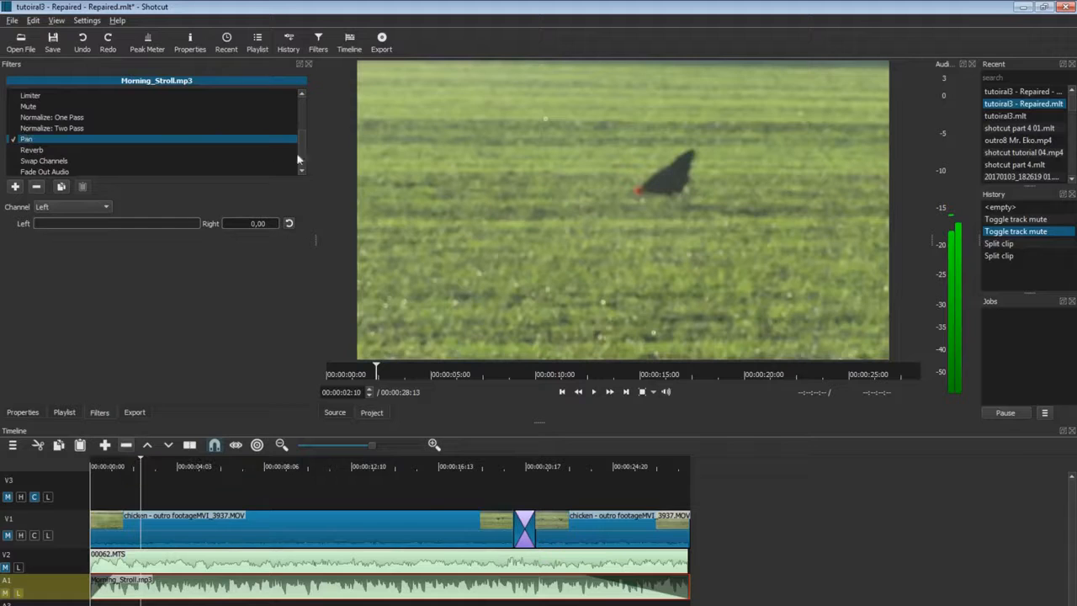
Switch Pan to the Right channel at 0,02 during playback, then show Reverb settings.
click(597, 394)
mouse_move(43, 221)
mouse_down()
mouse_move(210, 223)
mouse_move(39, 221)
mouse_up()
click(67, 208)
click(64, 220)
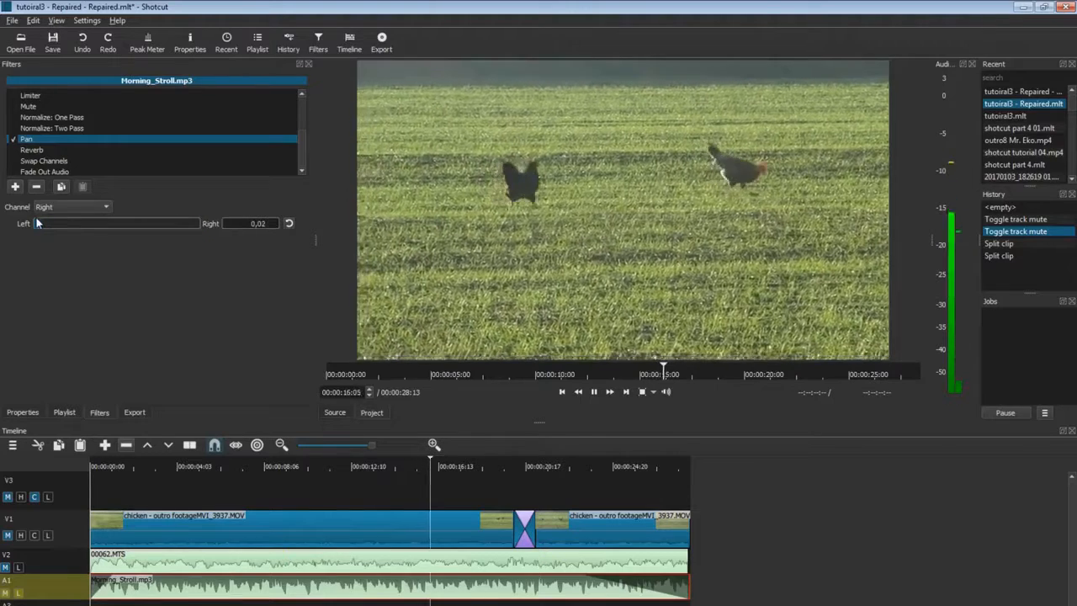
click(42, 151)
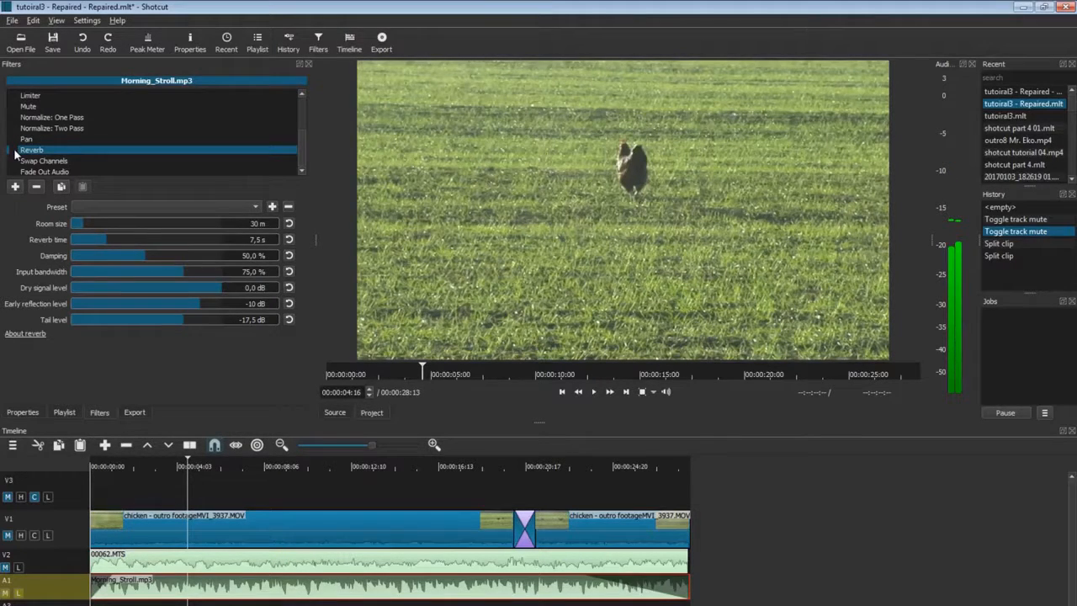
Enable Reverb with the Sewer preset and play it, then turn Reverb off and select Swap Channels.
click(14, 151)
click(223, 206)
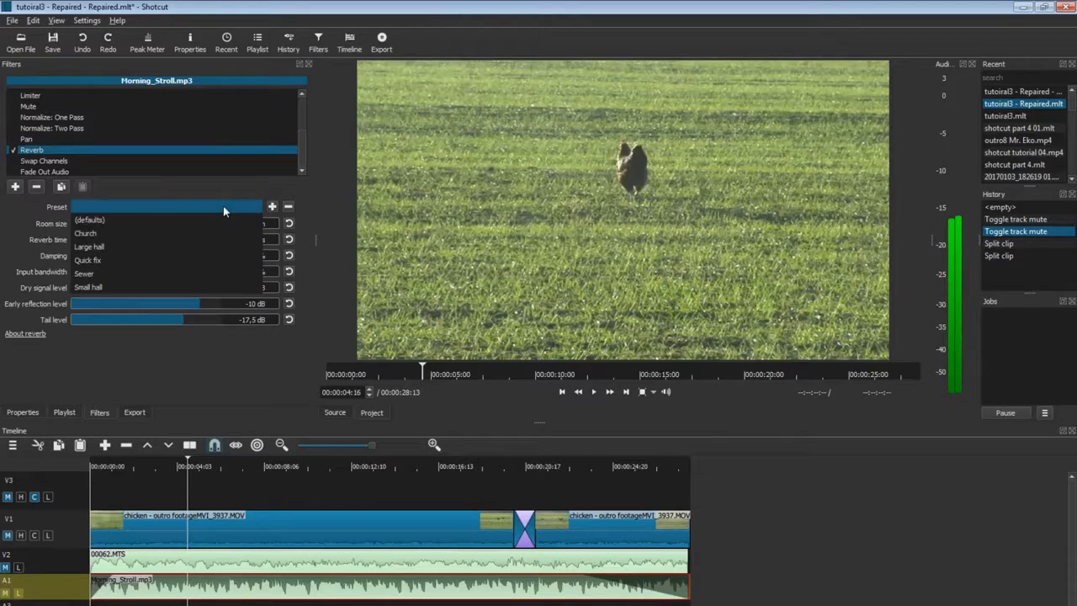
click(106, 276)
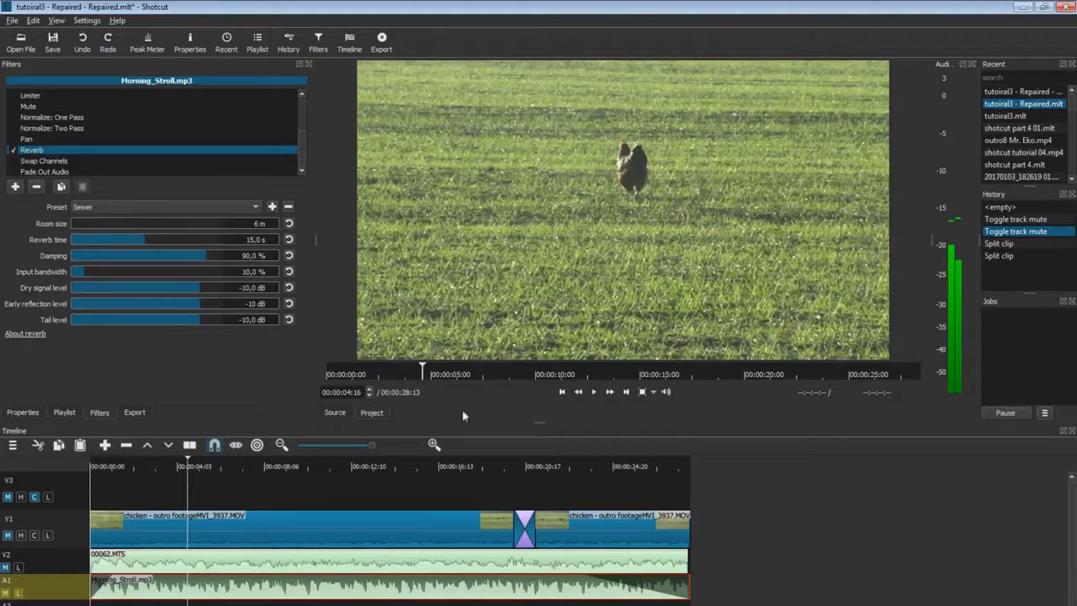
click(594, 390)
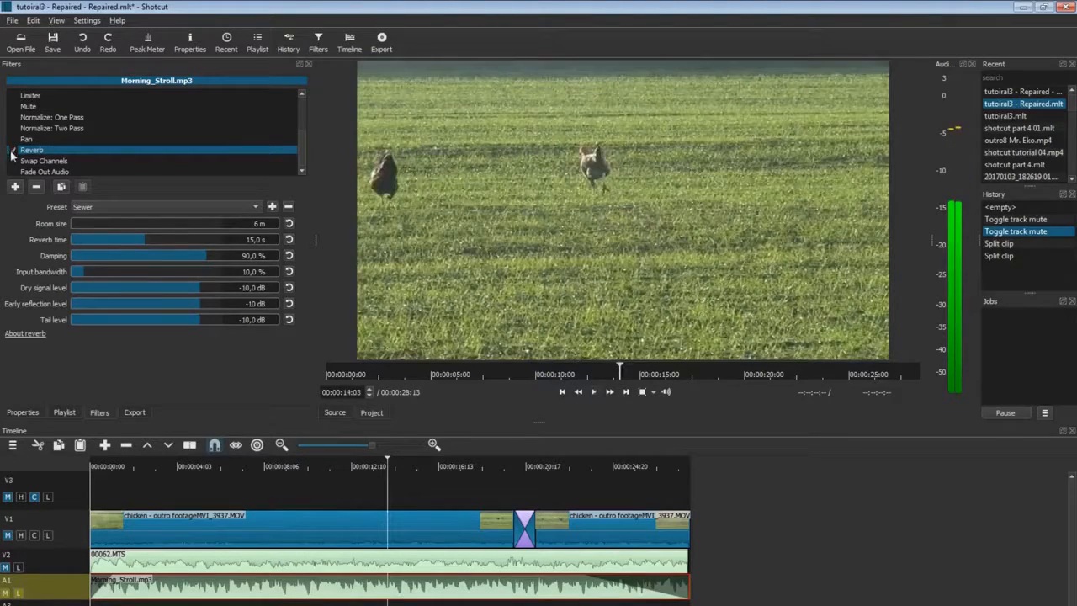
click(13, 151)
click(42, 161)
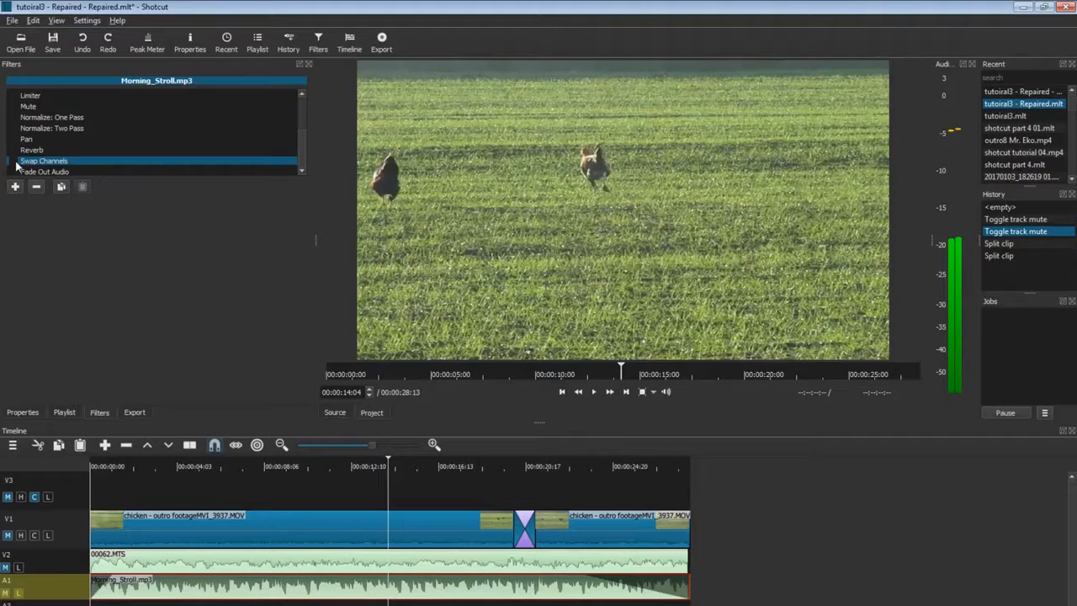
Enable Swap Channels on Morning_Stroll.mp3, preview from about 3 s, then show Fade Out Audio's 00:00:05:01 duration.
click(13, 161)
click(154, 465)
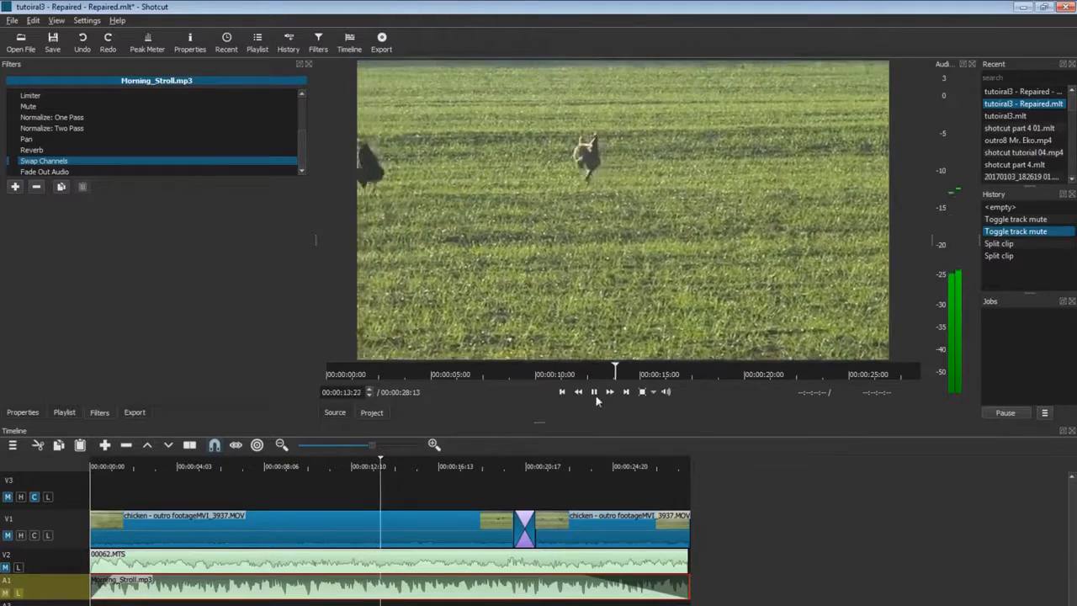
key(space)
click(82, 185)
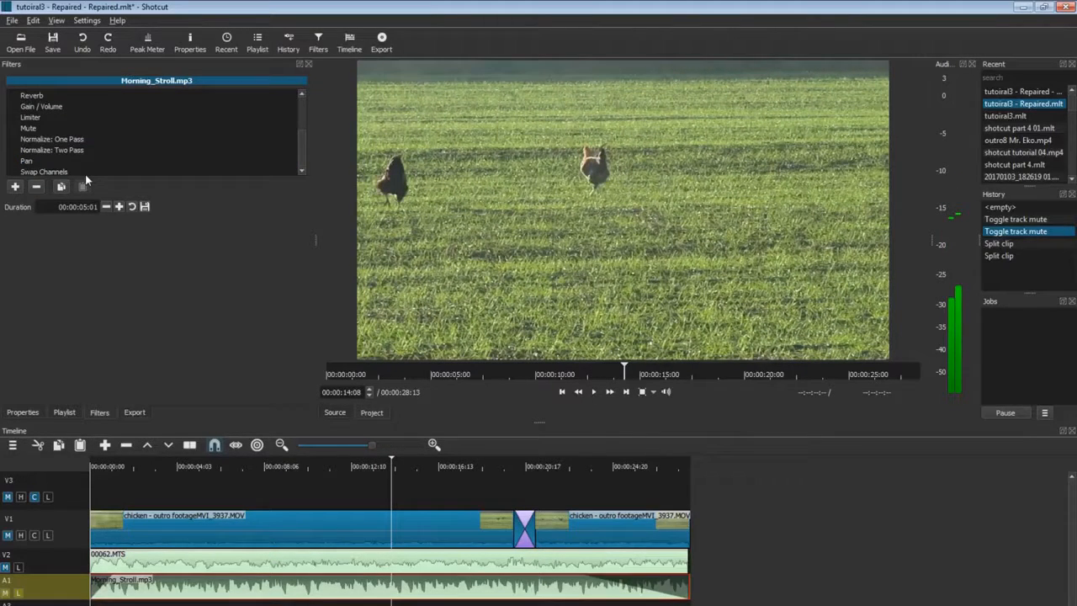
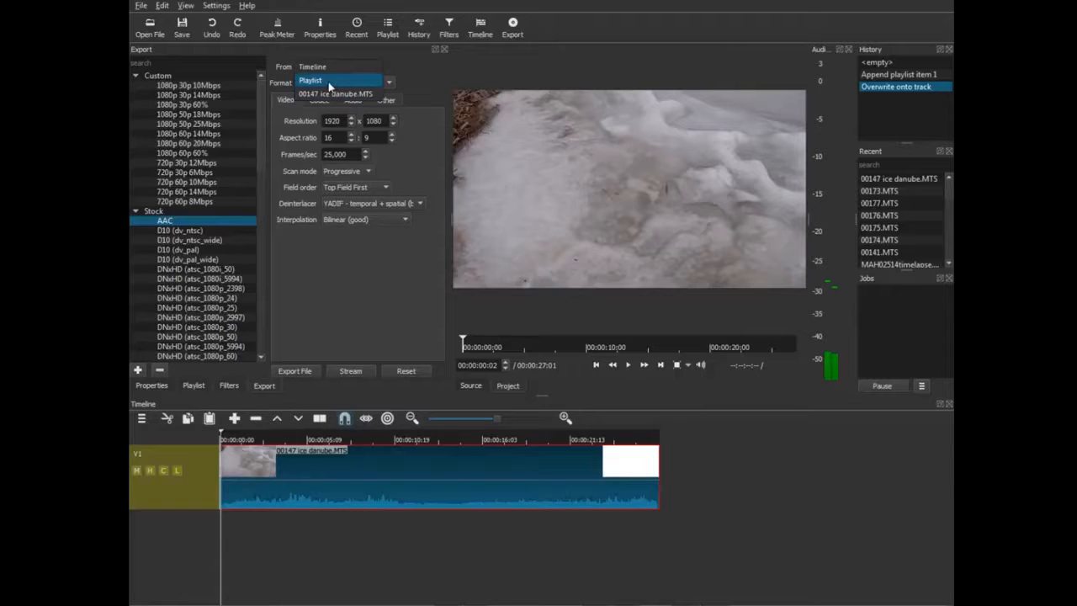
Set the export source to Timeline and keep mp4 as the output format.
click(194, 386)
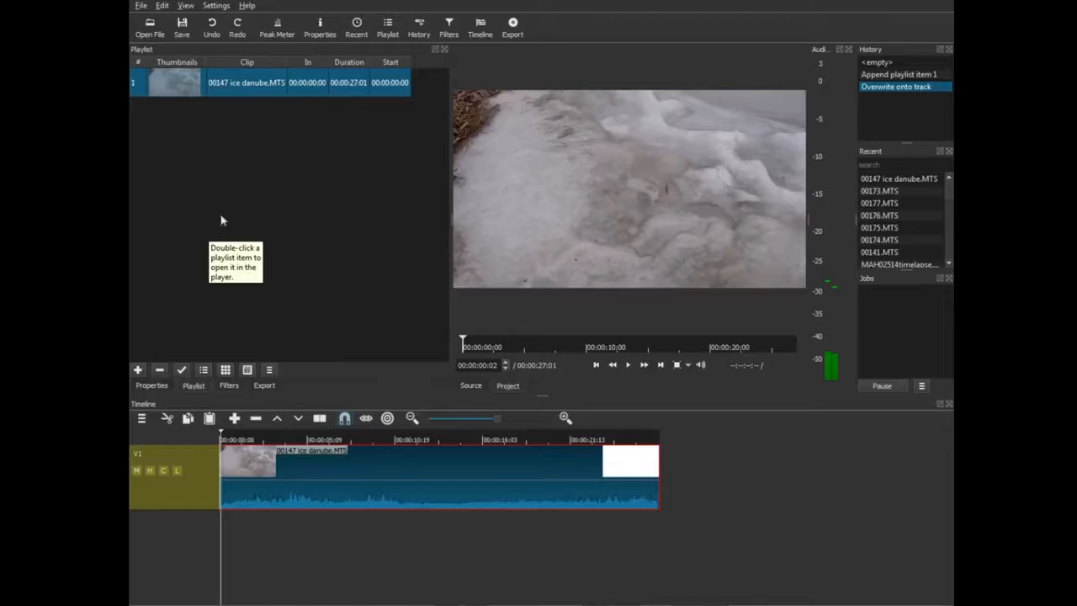
click(264, 385)
click(370, 67)
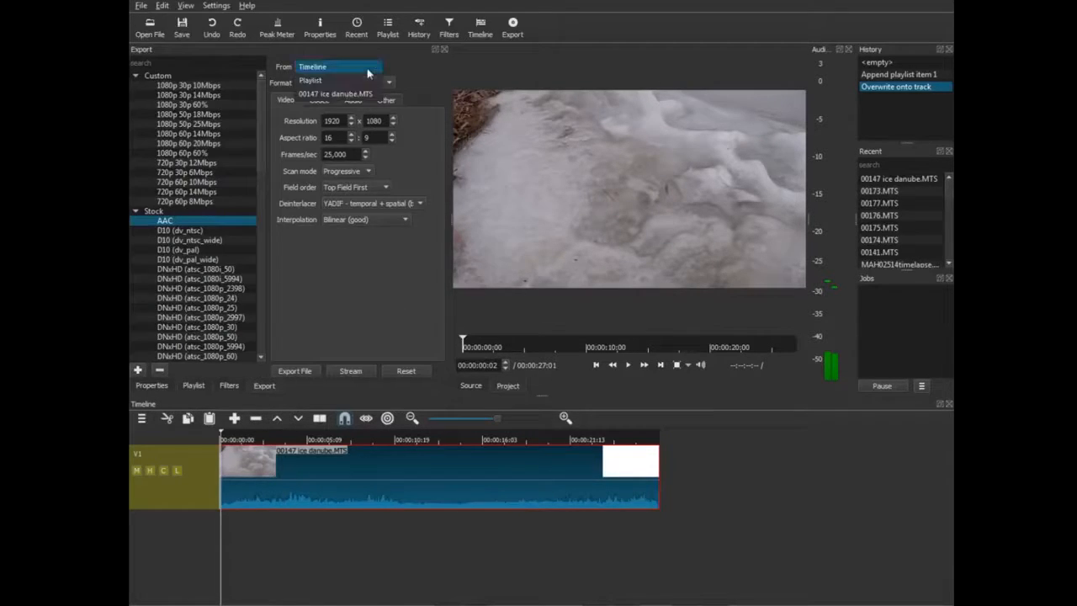
click(322, 67)
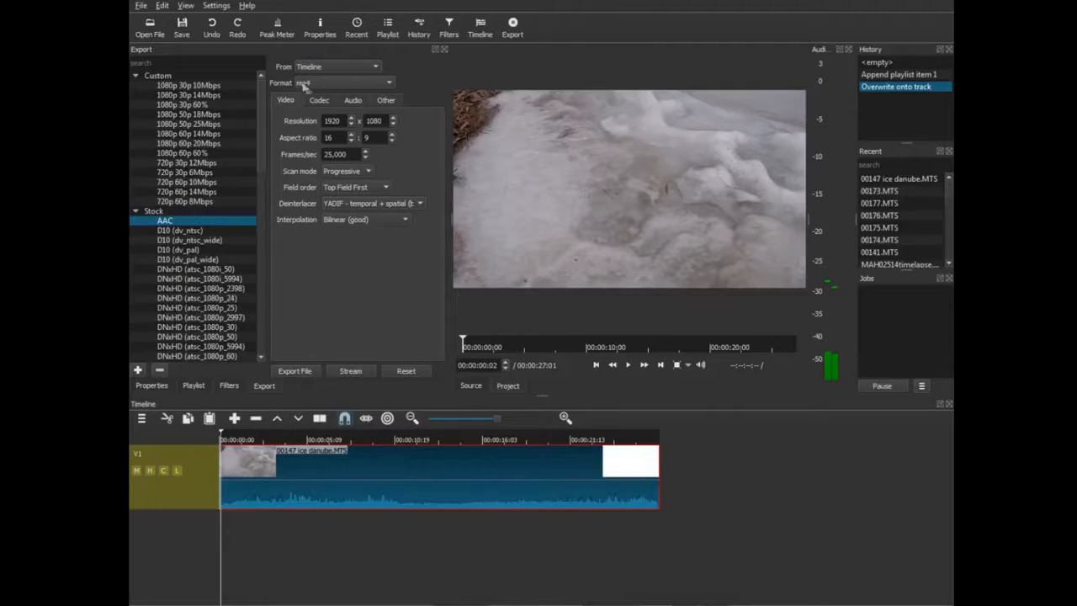
click(391, 80)
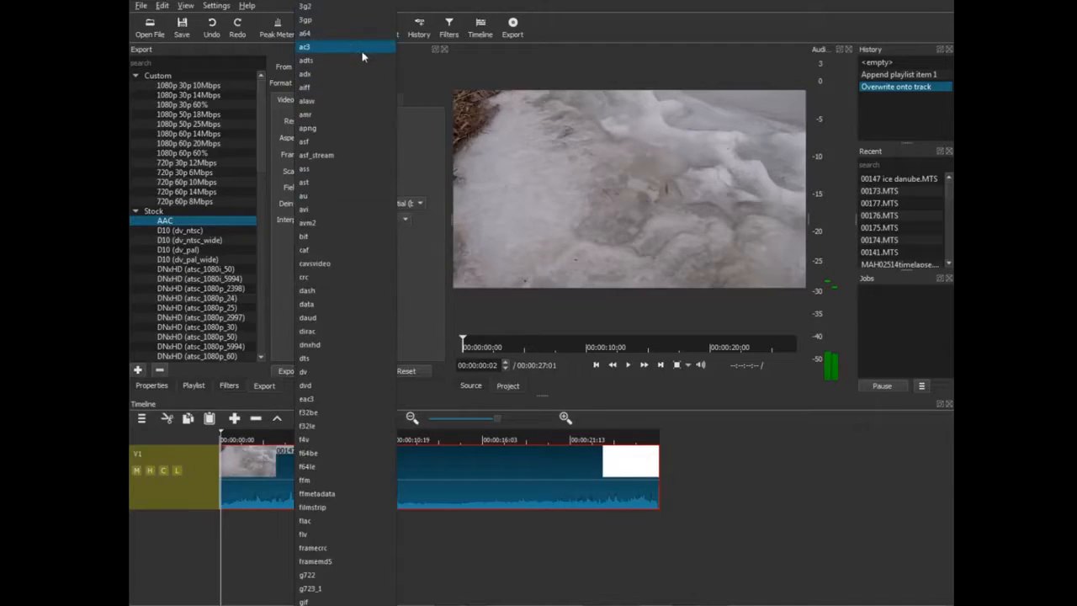
scroll(363, 156, down, 20)
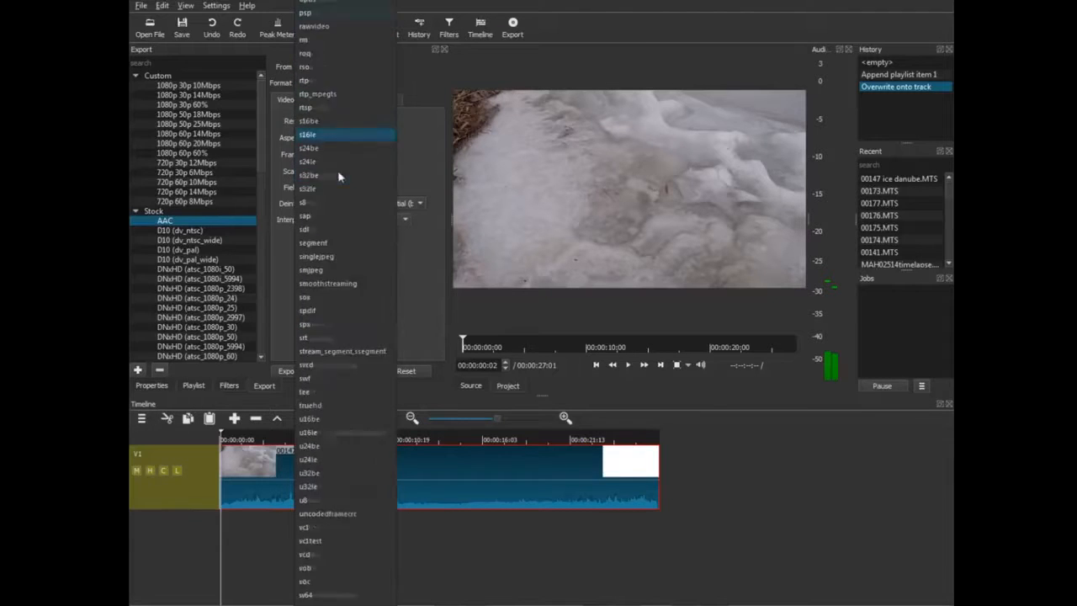
click(440, 178)
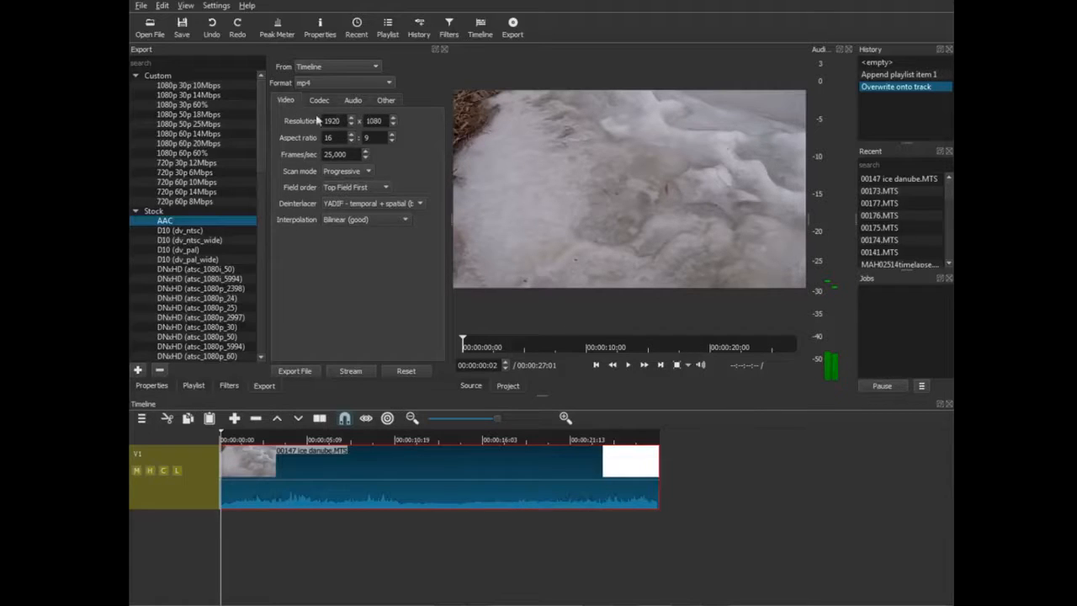
Set the export width to 1920 and keep Progressive scan with Top Field First field order.
drag(342, 122, 297, 126)
text(1920)
click(369, 173)
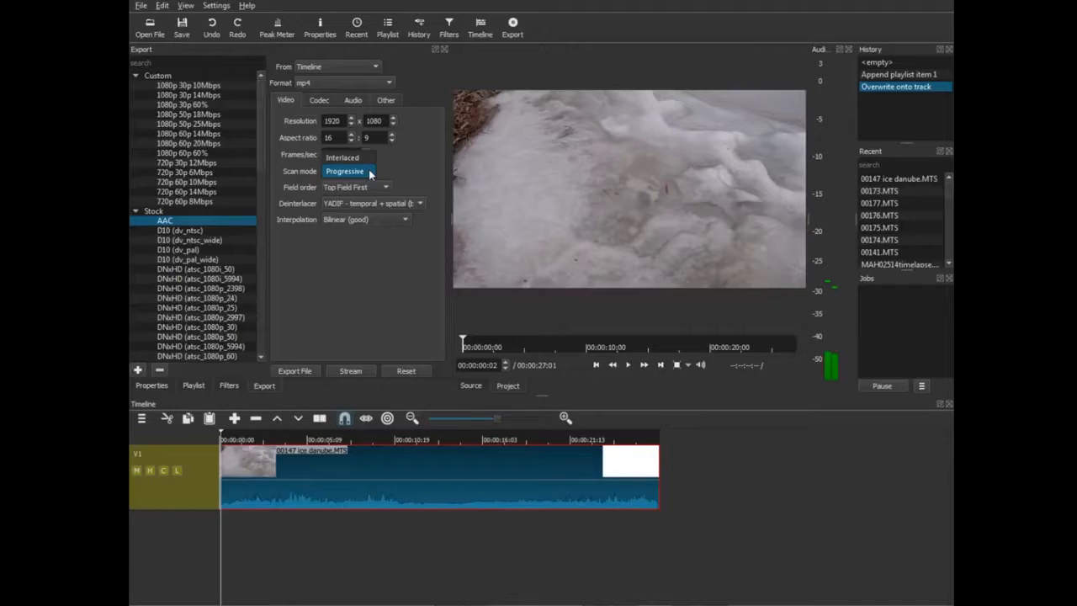
click(370, 173)
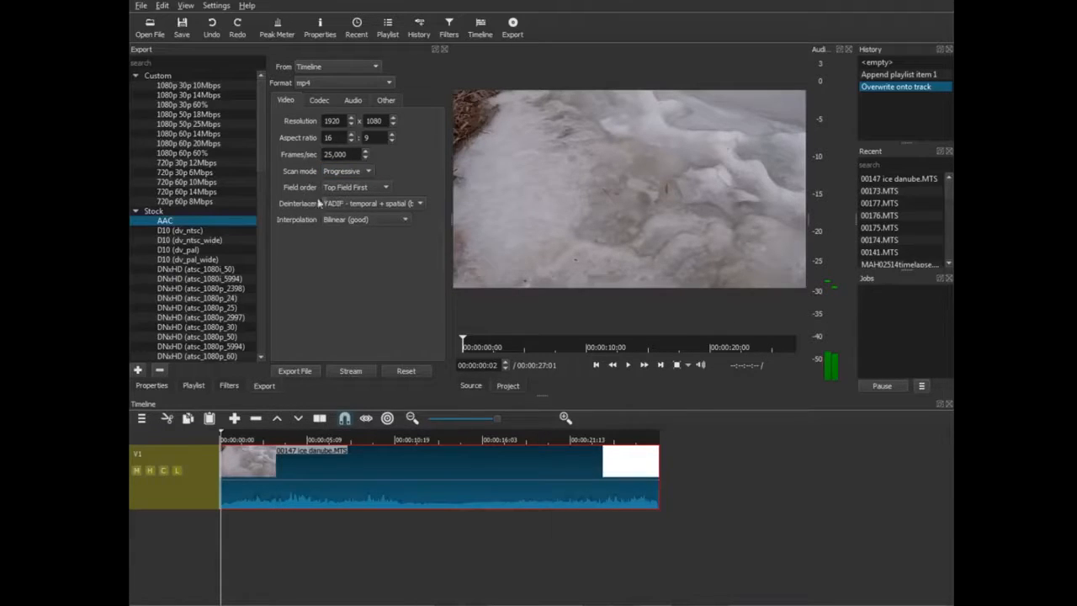
click(360, 172)
click(357, 157)
click(364, 188)
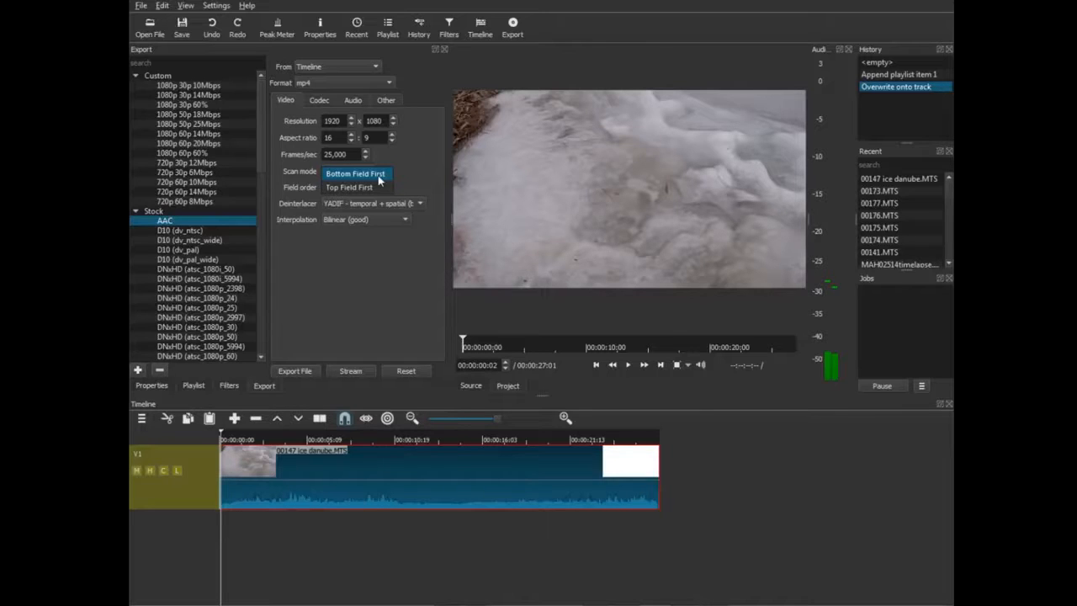
click(370, 187)
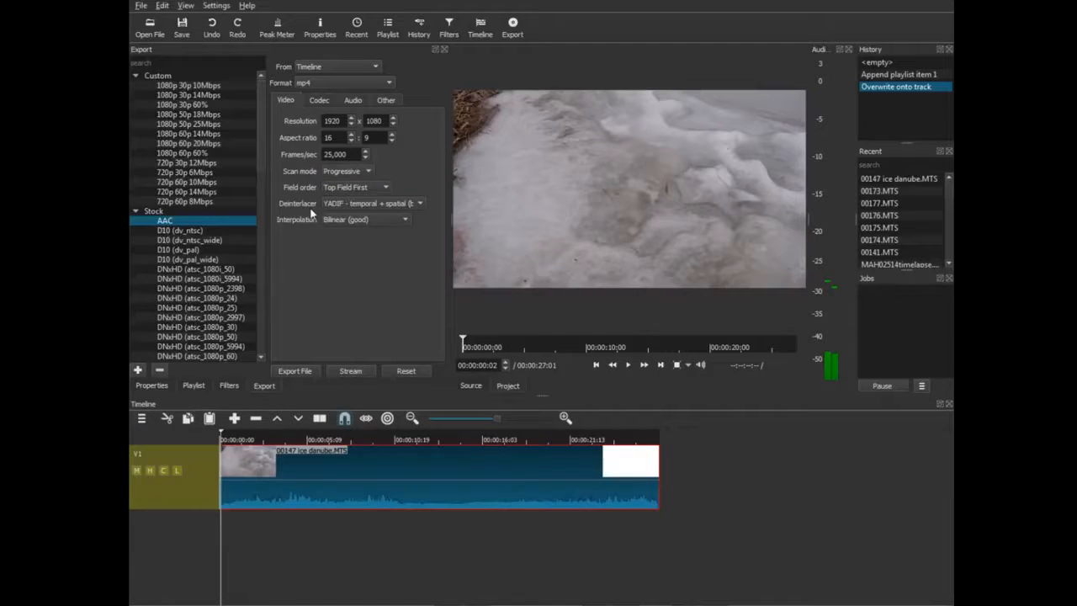
Keep YADIF deinterlacing and Bilinear interpolation, and change the frame rate from 25 to 30.
click(399, 209)
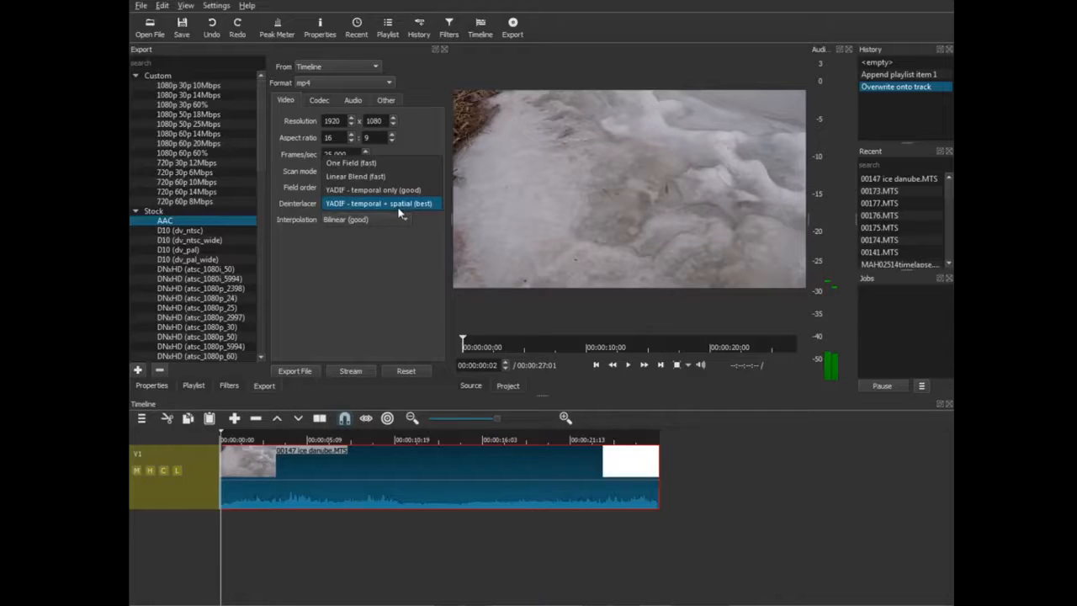
click(399, 207)
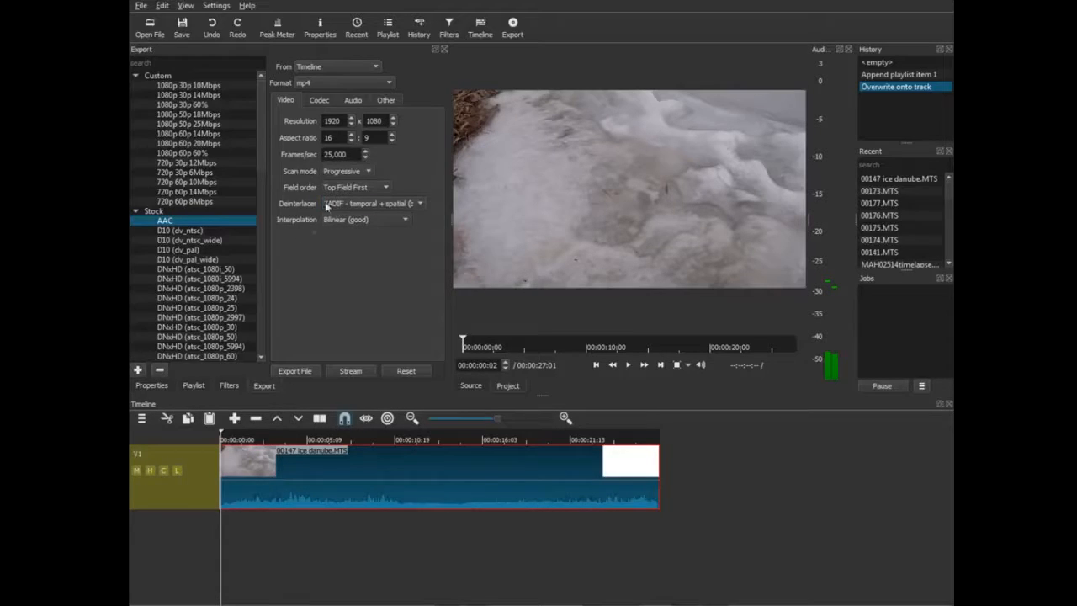
click(383, 220)
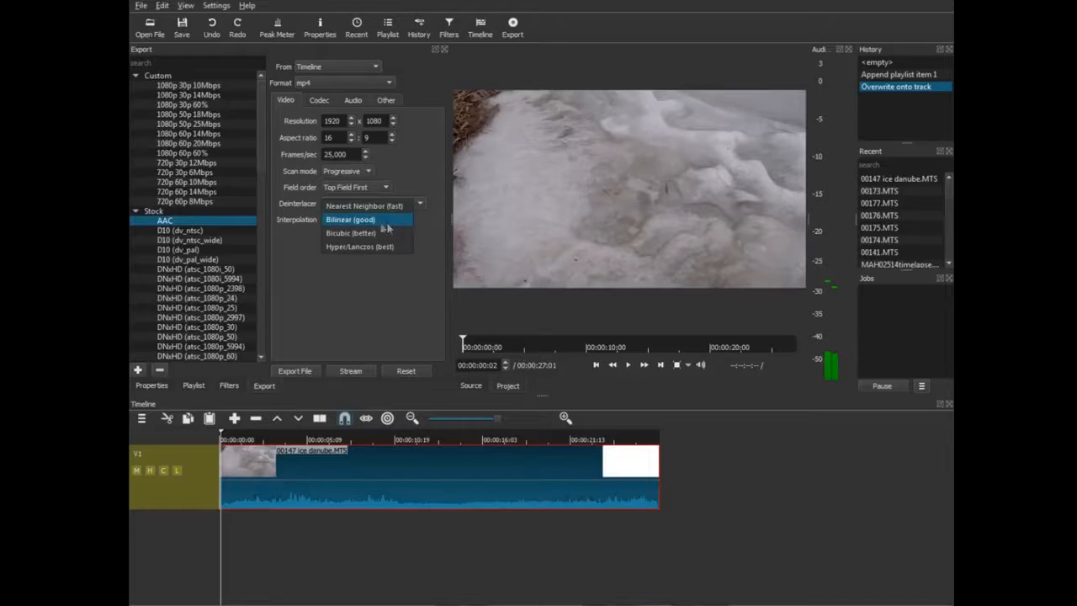
click(386, 222)
click(400, 222)
click(384, 221)
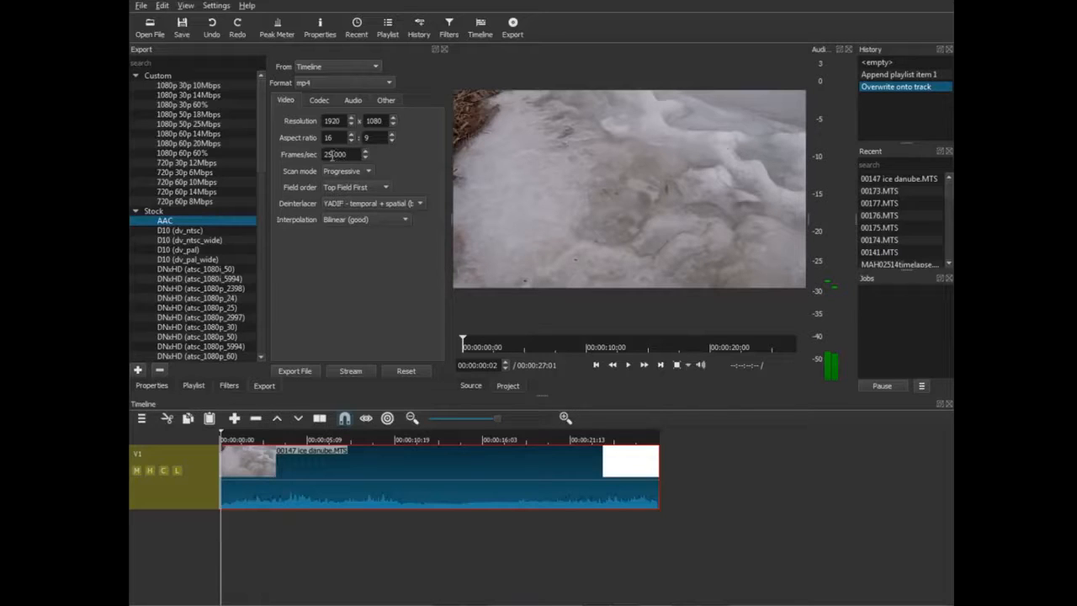
drag(334, 154, 303, 160)
text(30)
On the Codec tab, keep libx264 as the codec with Quality-based VBR rate control.
click(319, 100)
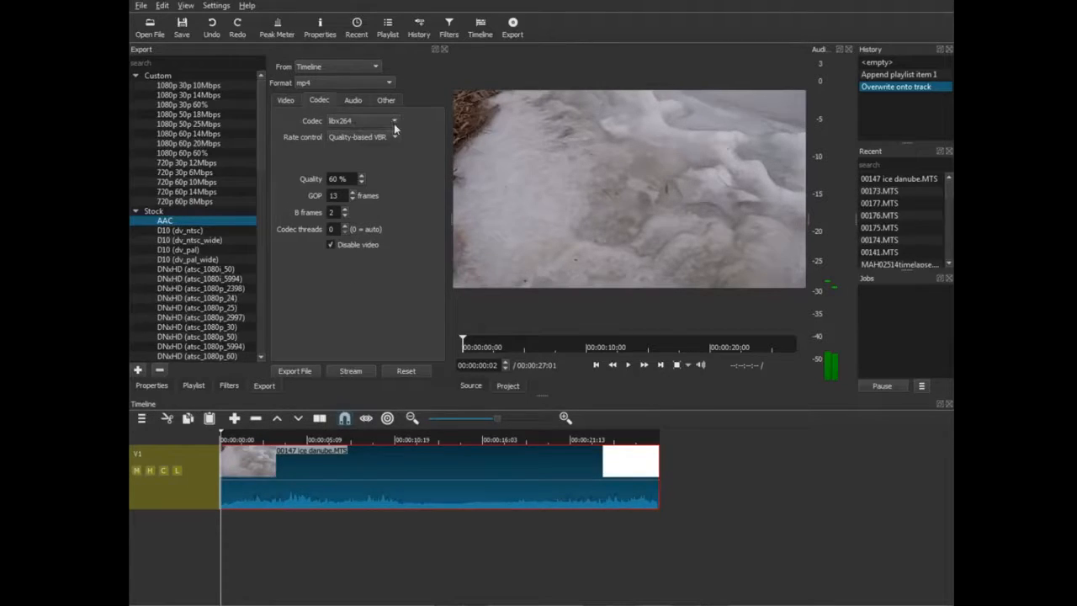
click(394, 124)
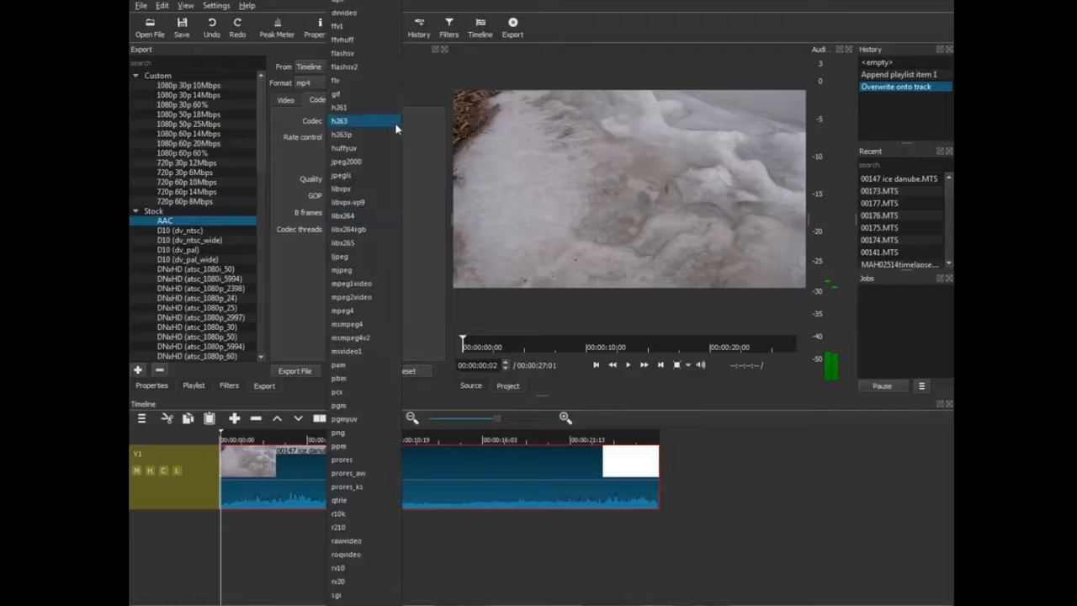
click(364, 215)
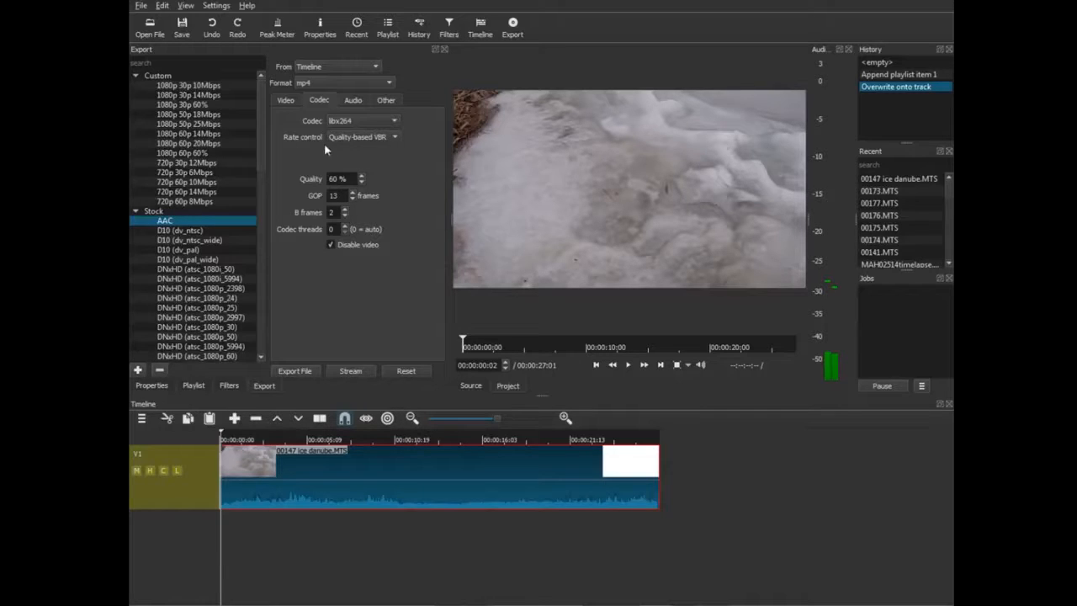
click(384, 139)
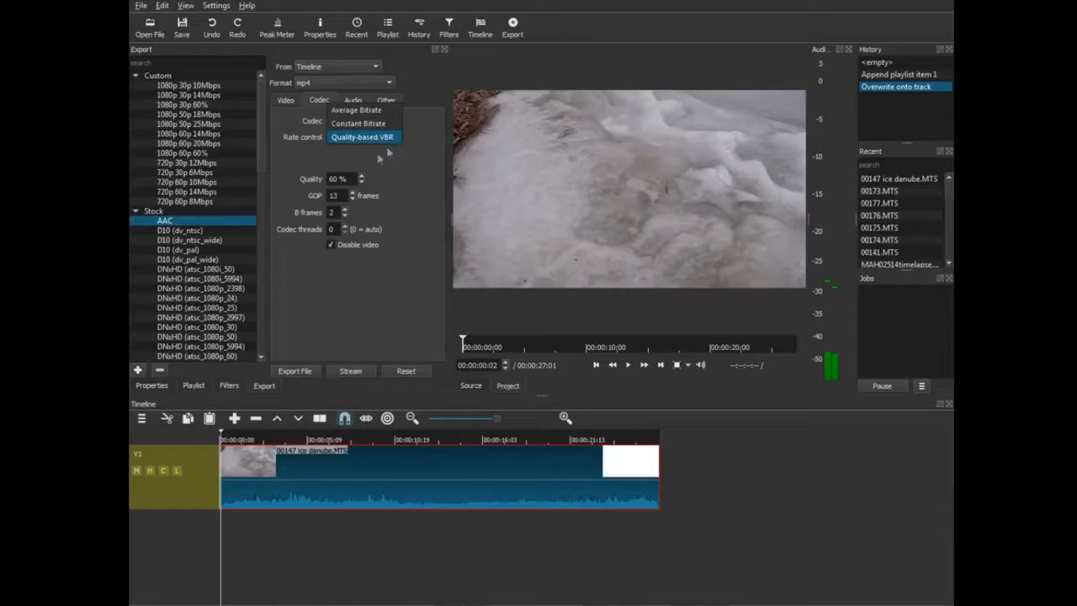
click(334, 159)
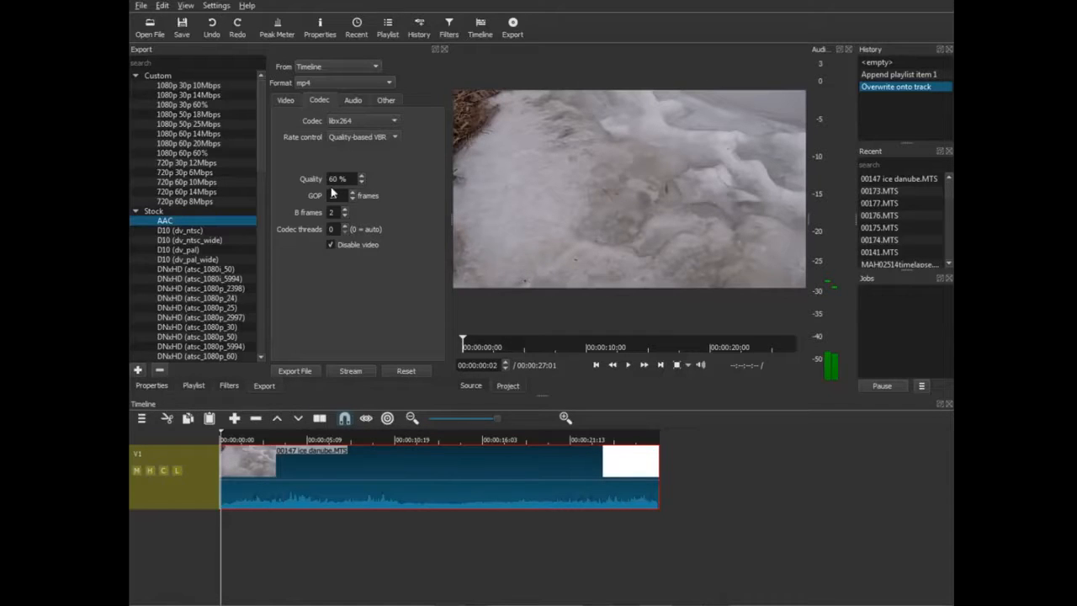
click(385, 138)
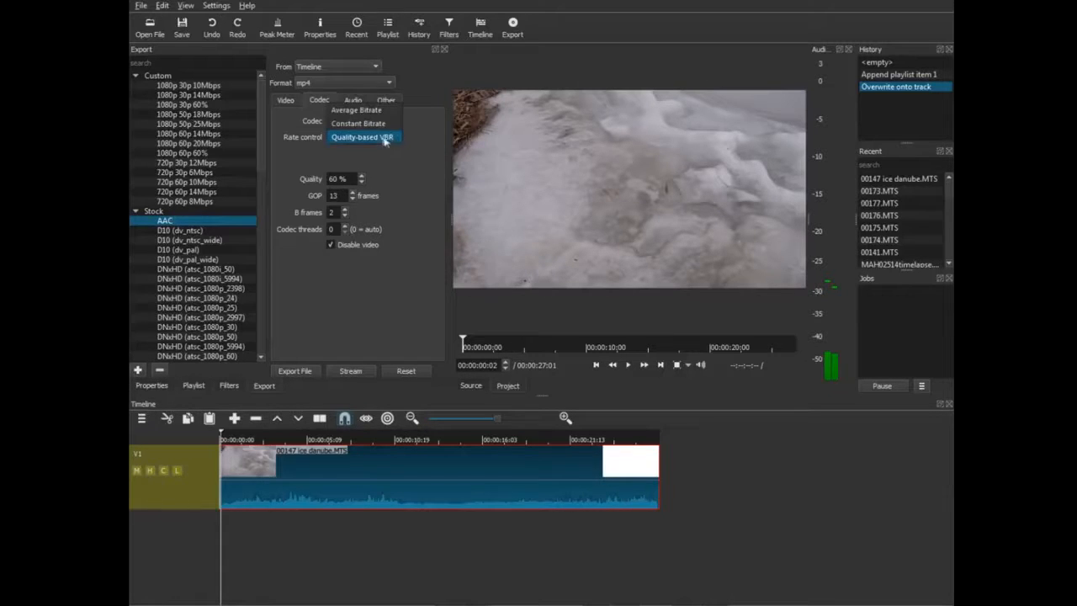
Set the video bitrate to 12M and switch rate control to Average Bitrate.
click(365, 126)
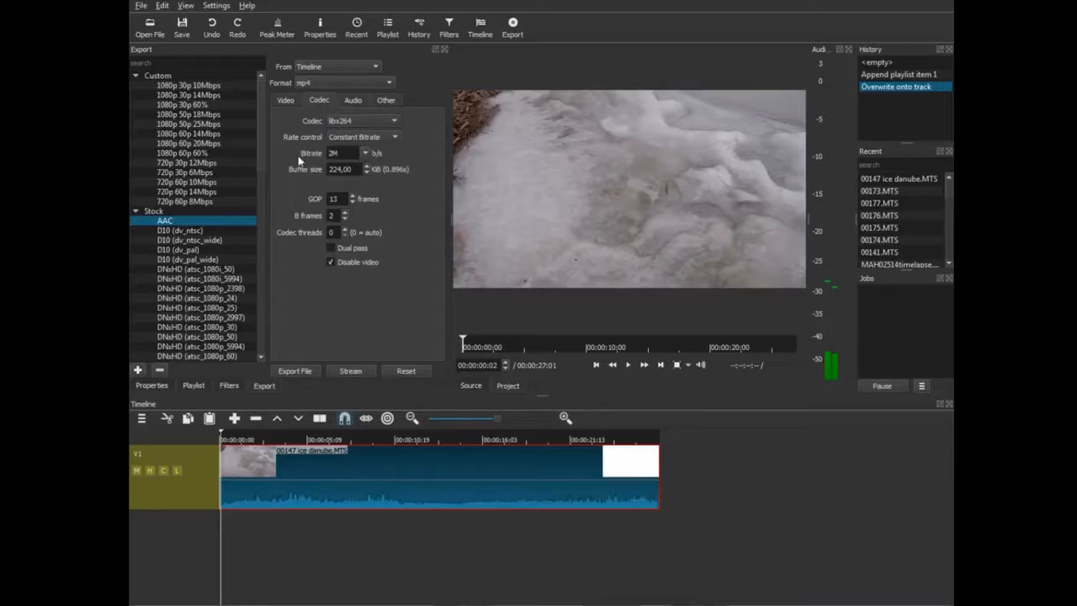
click(365, 155)
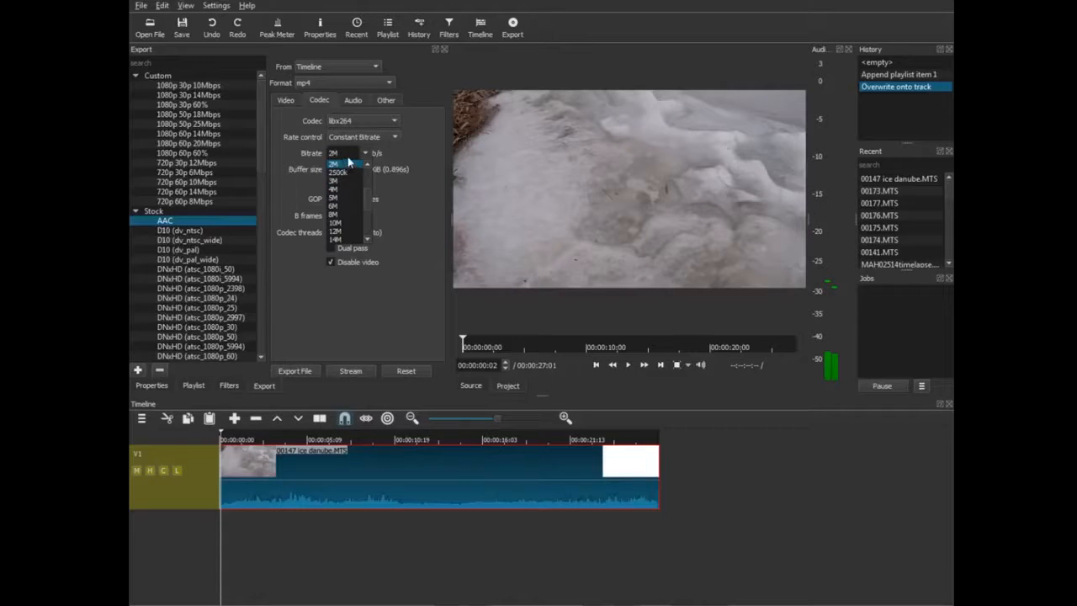
scroll(346, 203, down, 1)
scroll(353, 214, down, 1)
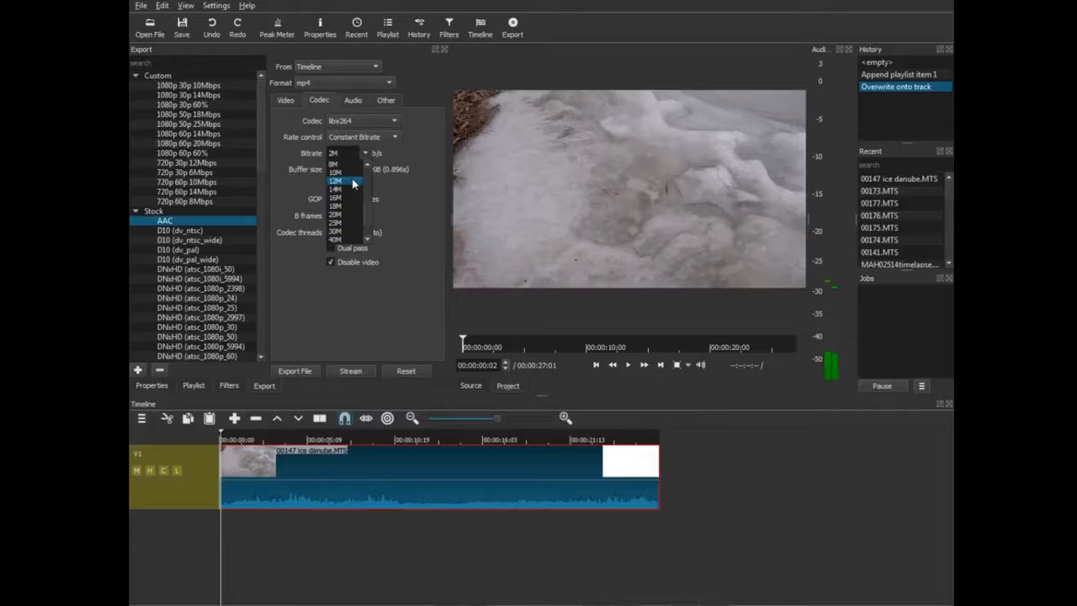
click(351, 181)
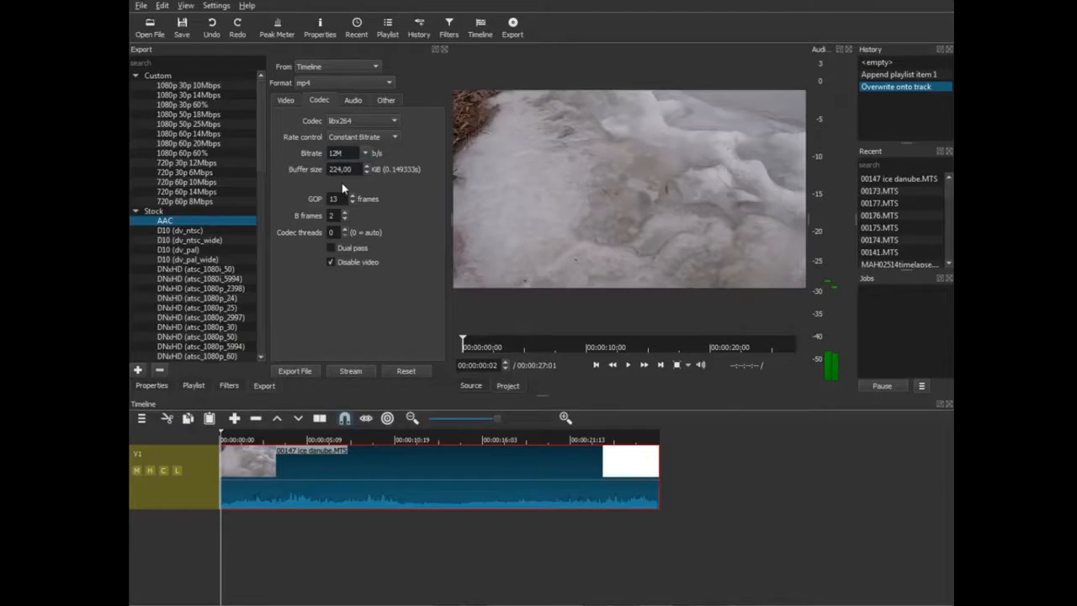
click(368, 139)
click(343, 123)
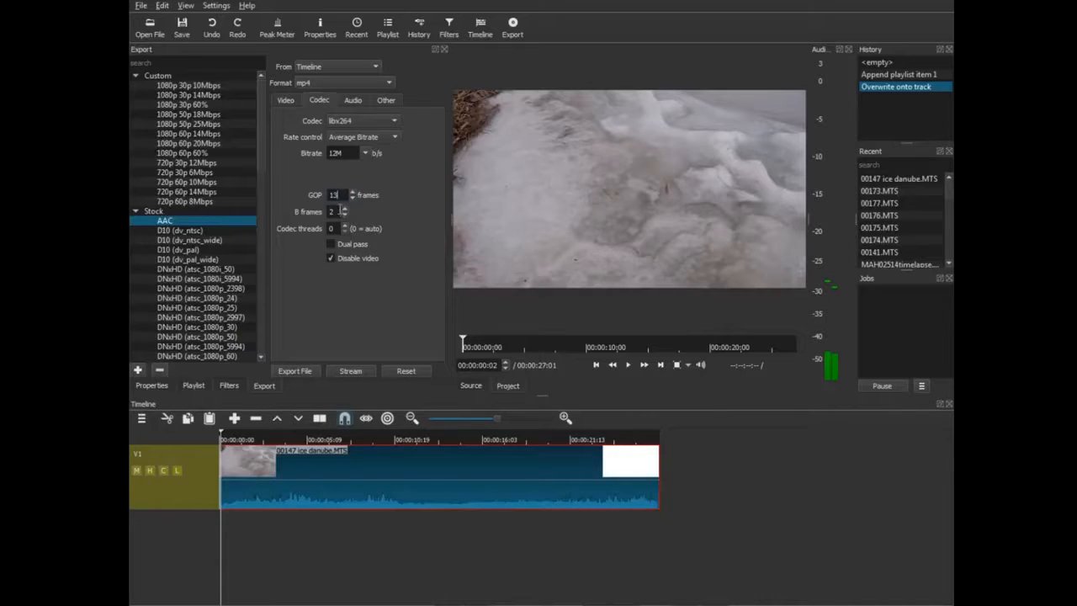
Change the export GOP length from 13 to 15 frames and toggle the include-video option.
click(281, 100)
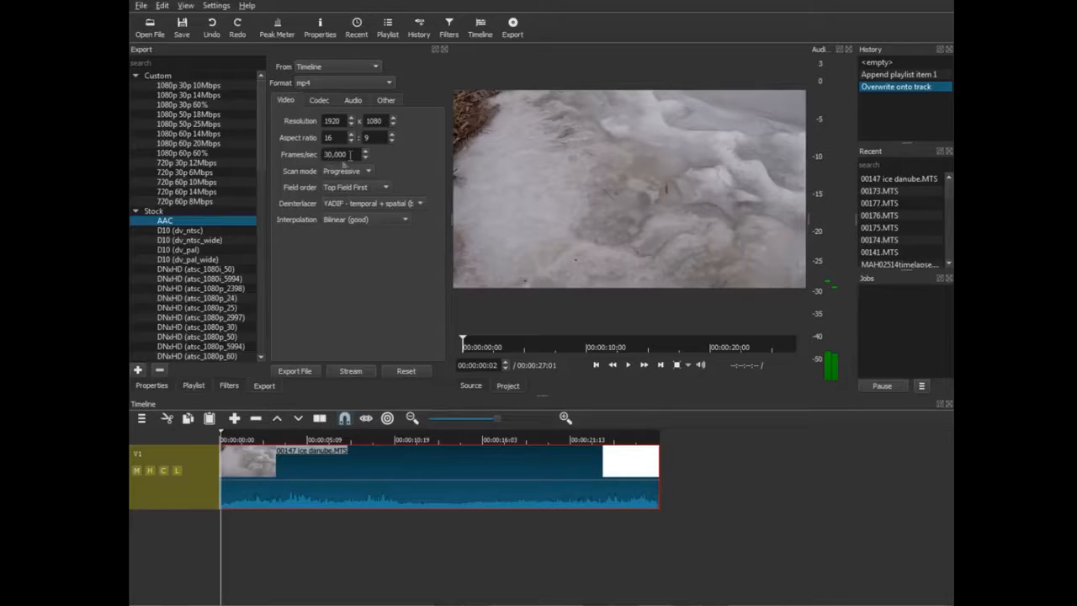
click(321, 102)
double_click(335, 194)
click(339, 196)
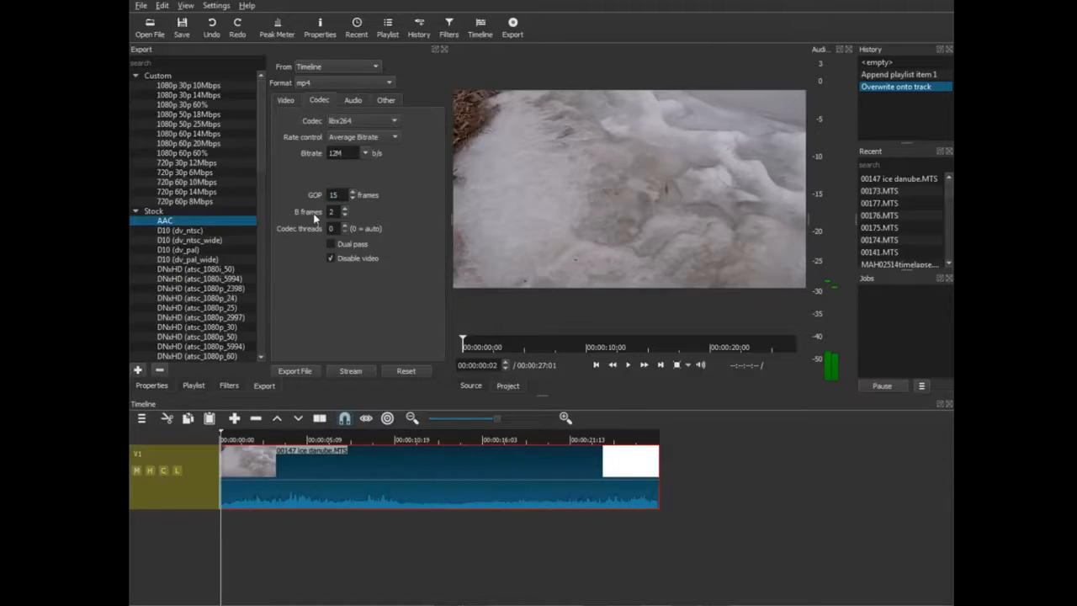
click(330, 260)
Check the audio export settings, keeping 48000 Hz sample rate and the aac codec.
click(327, 259)
click(353, 101)
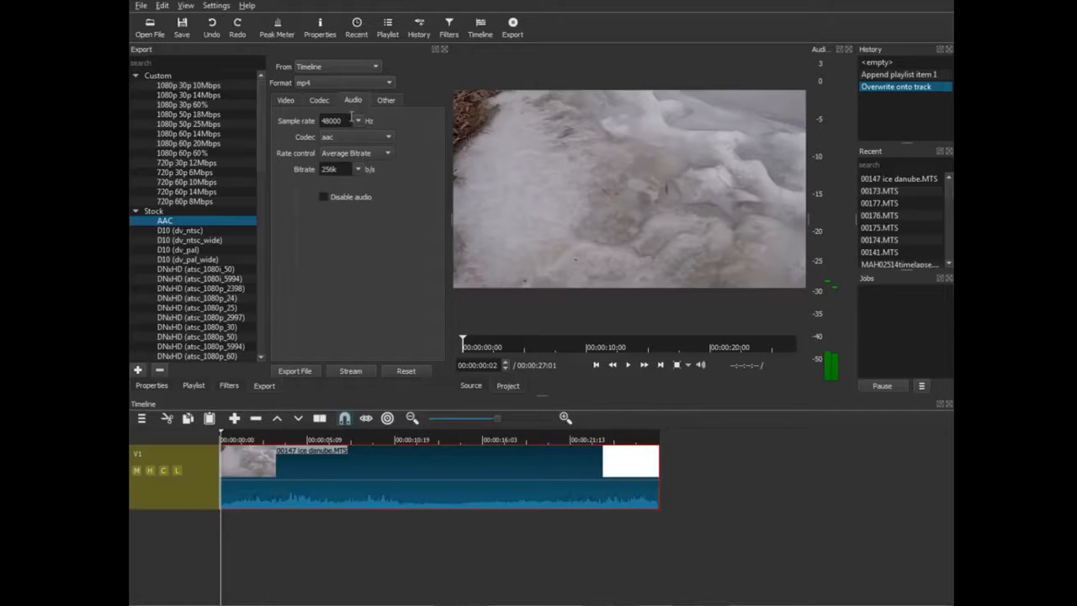
click(359, 122)
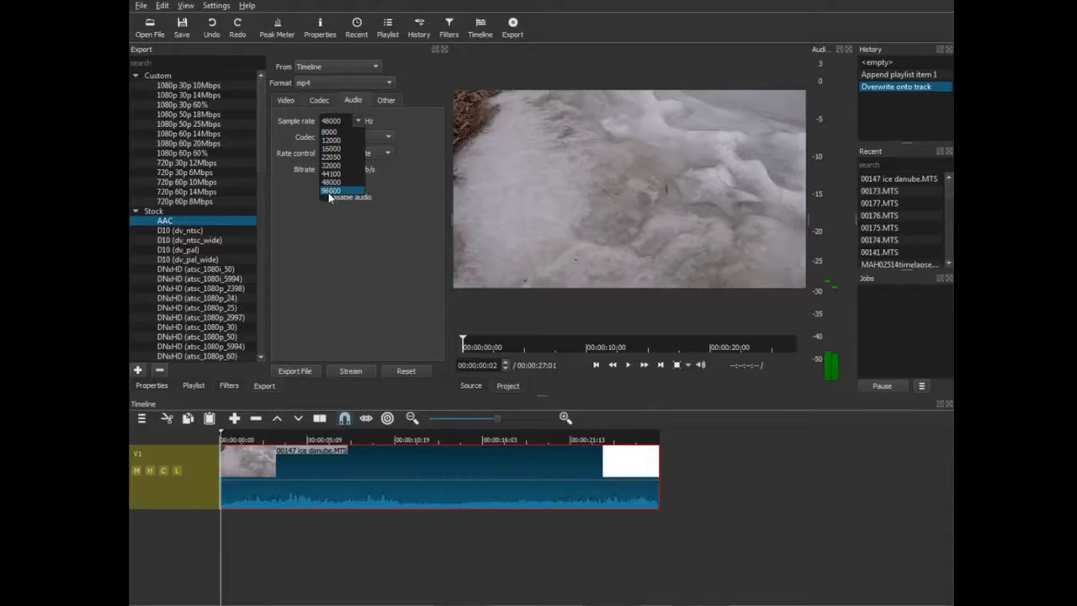
click(356, 239)
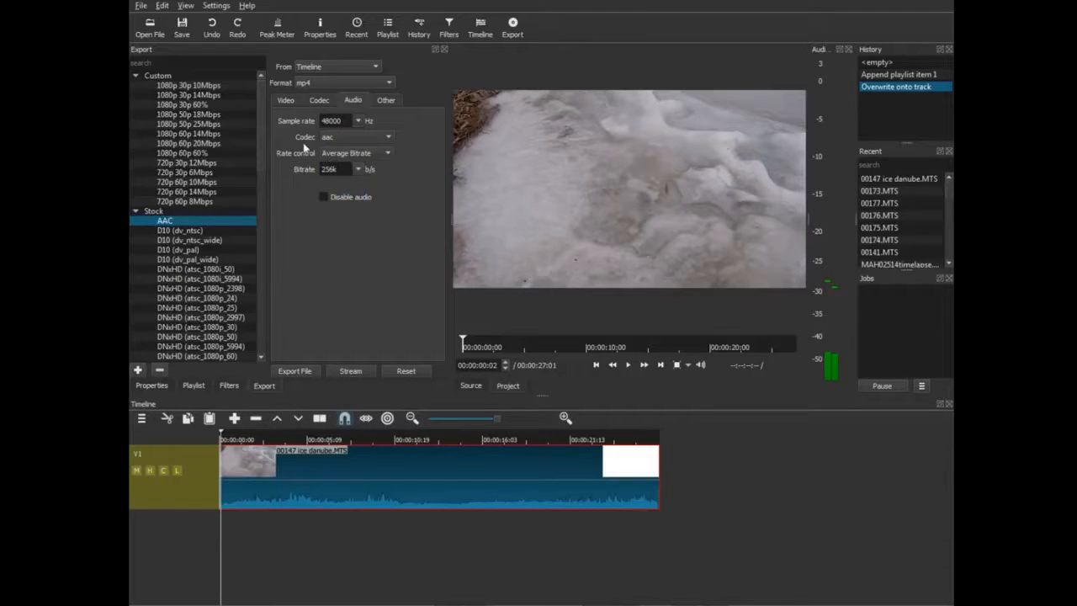
click(388, 136)
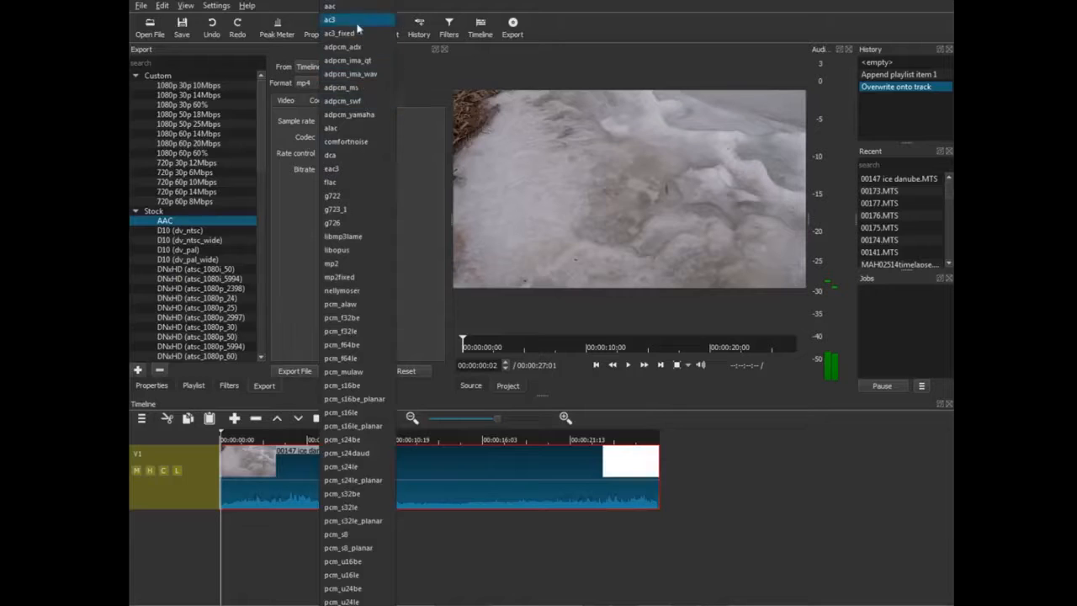
scroll(362, 210, down, 4)
click(413, 201)
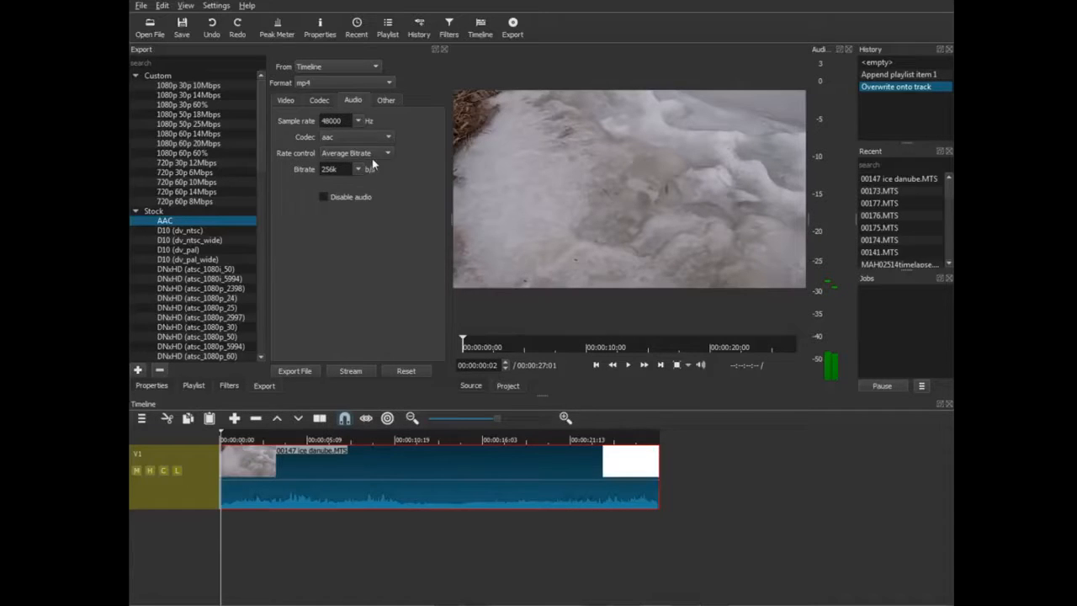
Try the audio rate control options, then settle on Average Bitrate at 256k.
click(332, 102)
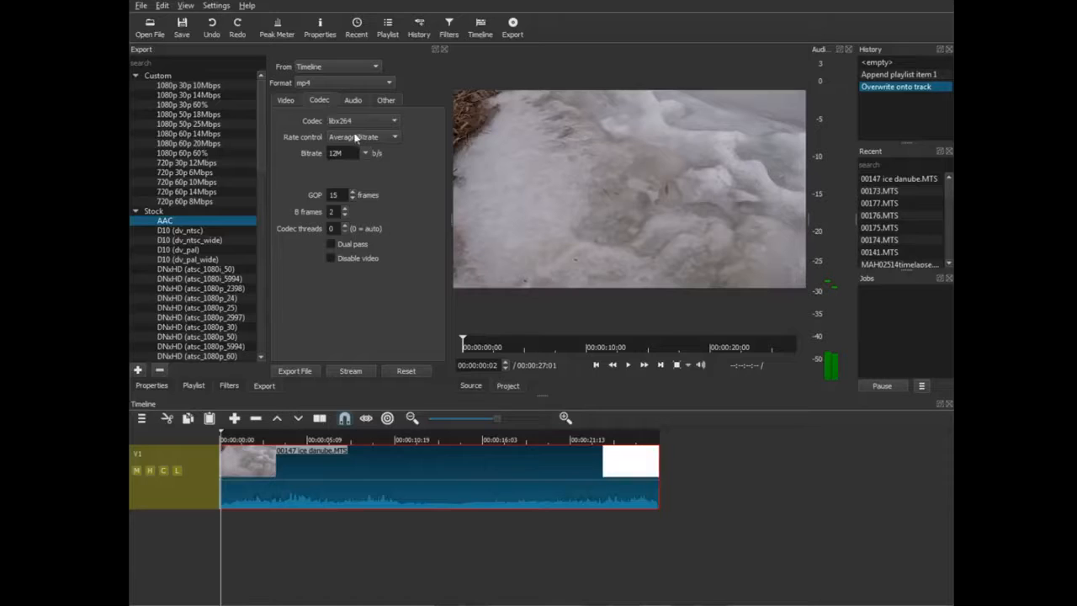
click(345, 102)
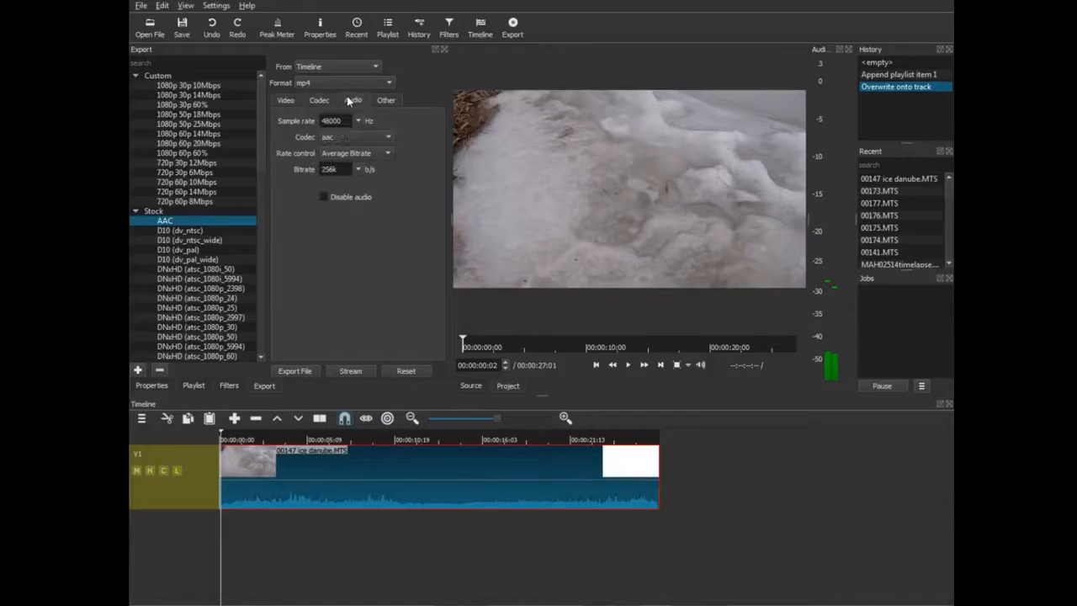
click(385, 152)
click(353, 168)
click(389, 153)
click(370, 167)
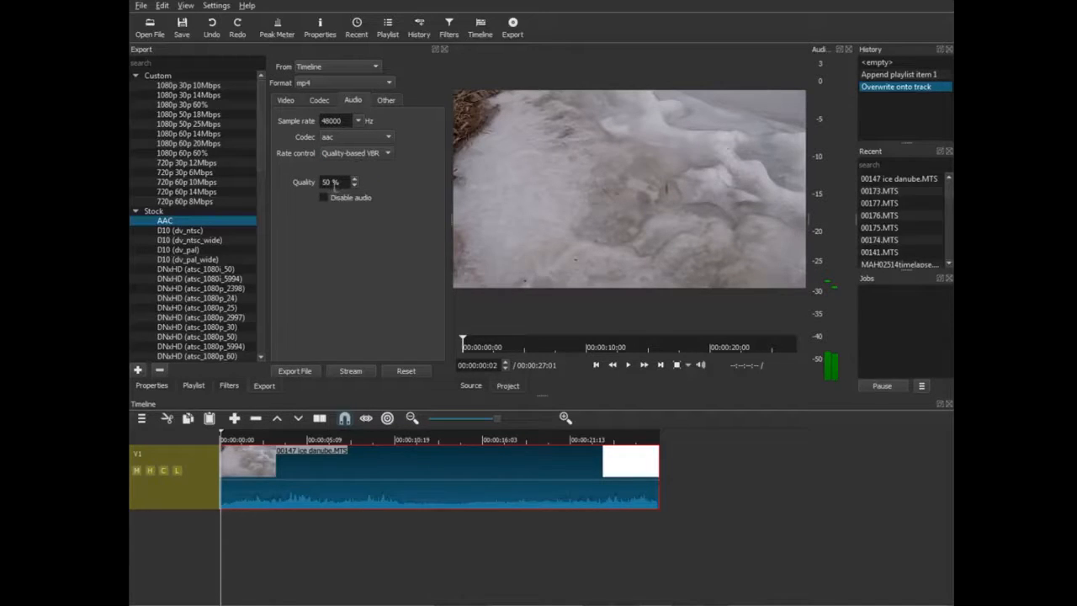
click(387, 153)
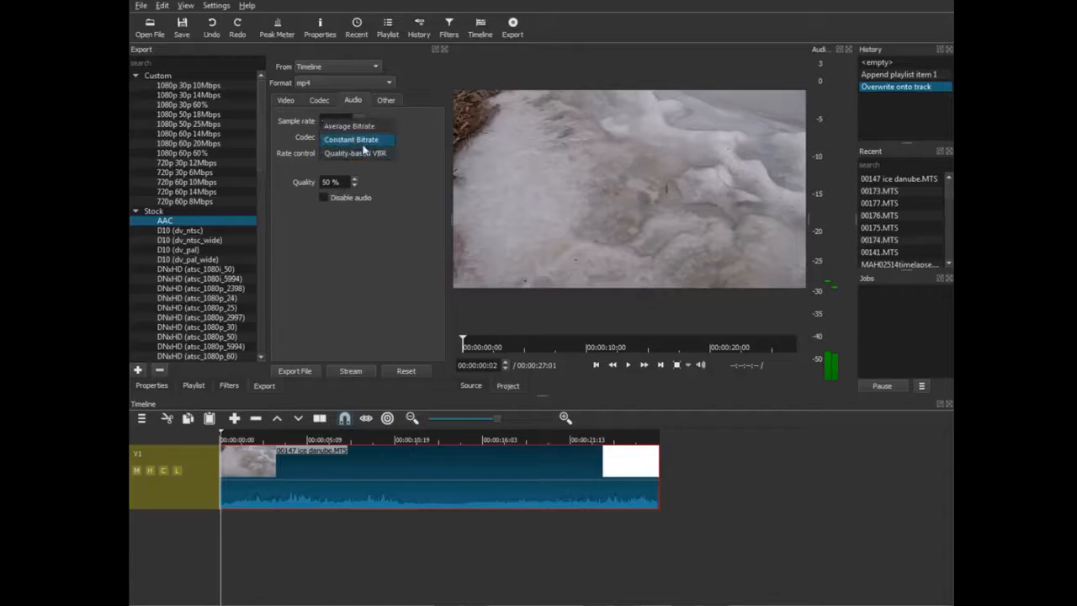
click(362, 139)
click(383, 155)
click(368, 144)
click(356, 169)
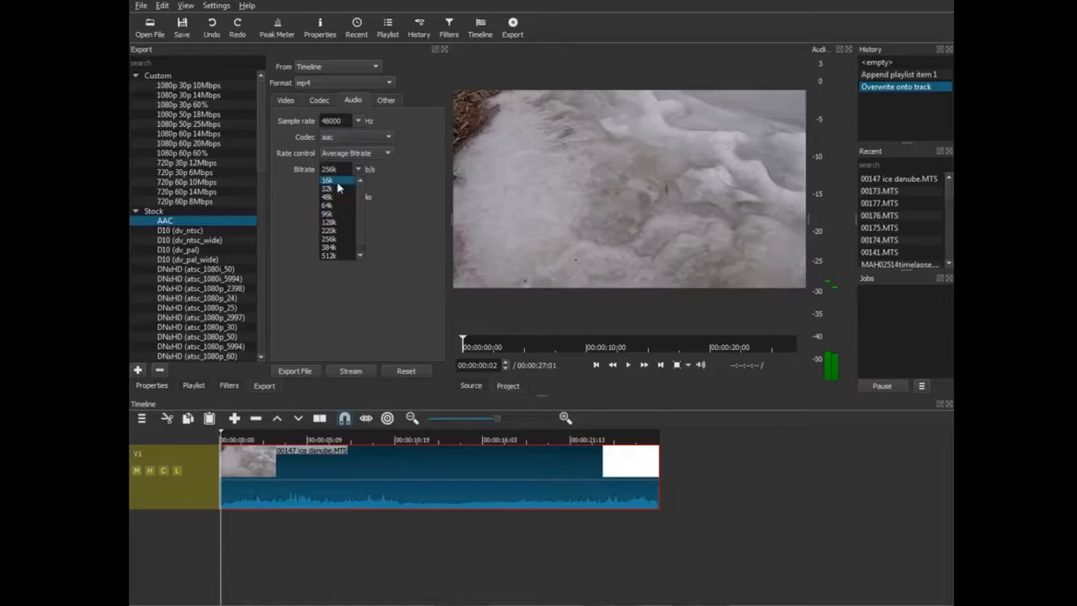
click(327, 278)
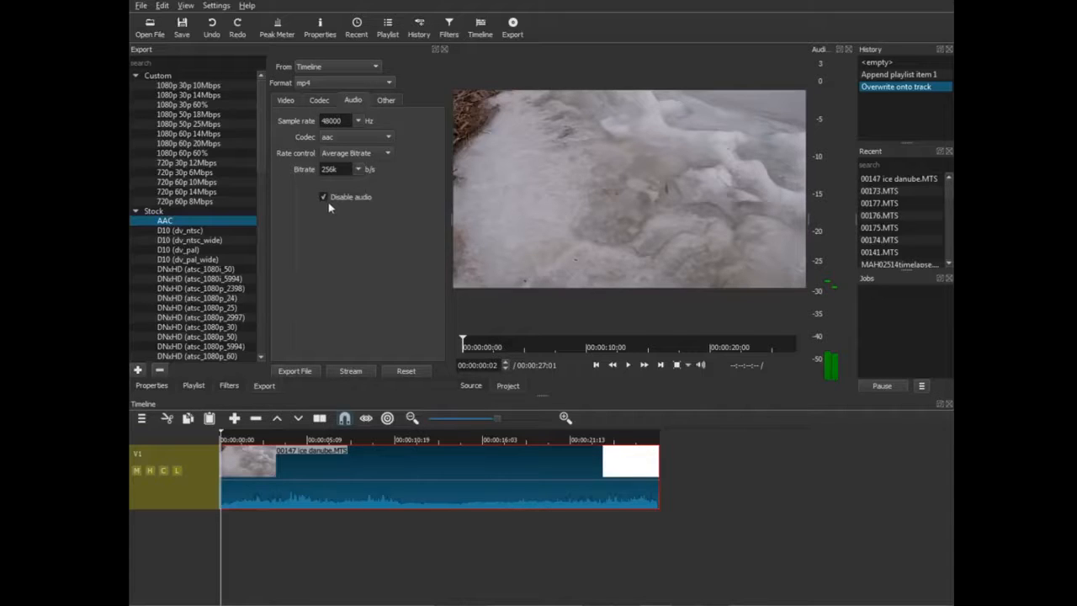
Review the Other export options, then return to the Video settings.
click(389, 101)
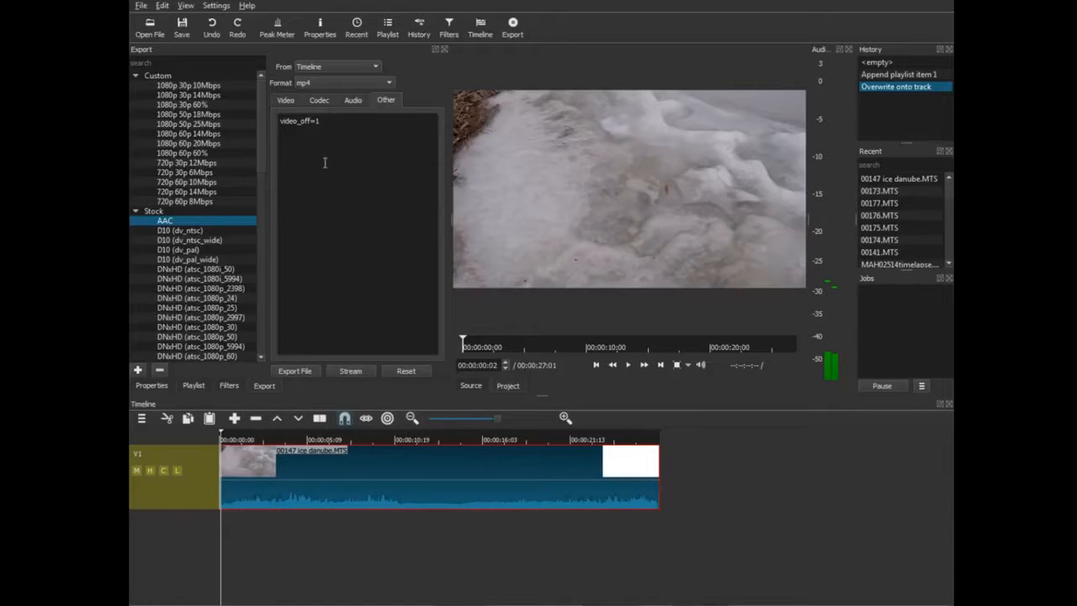
click(286, 101)
click(345, 100)
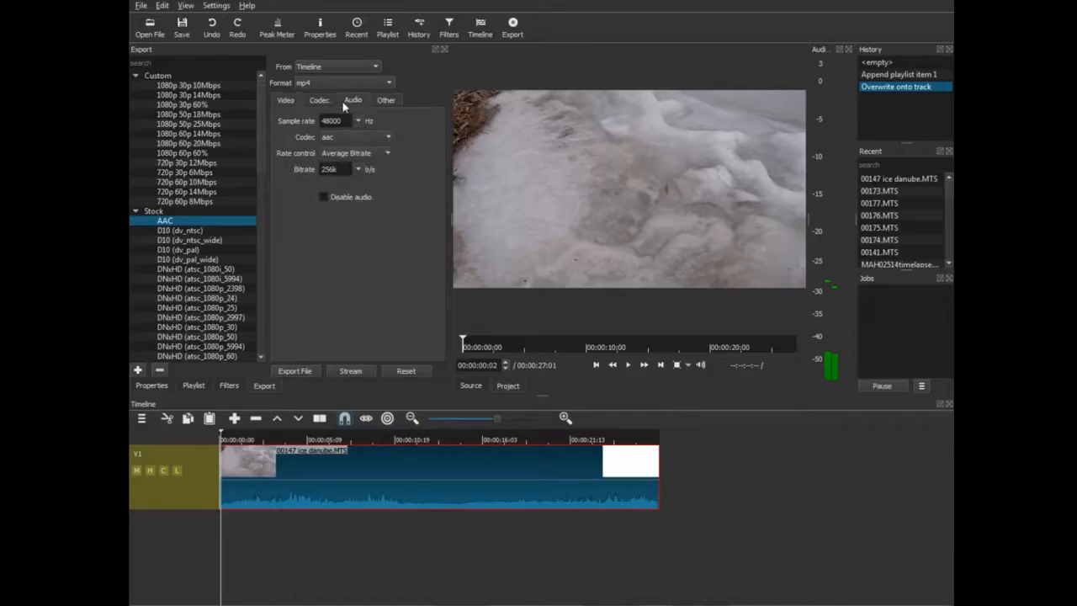
click(389, 101)
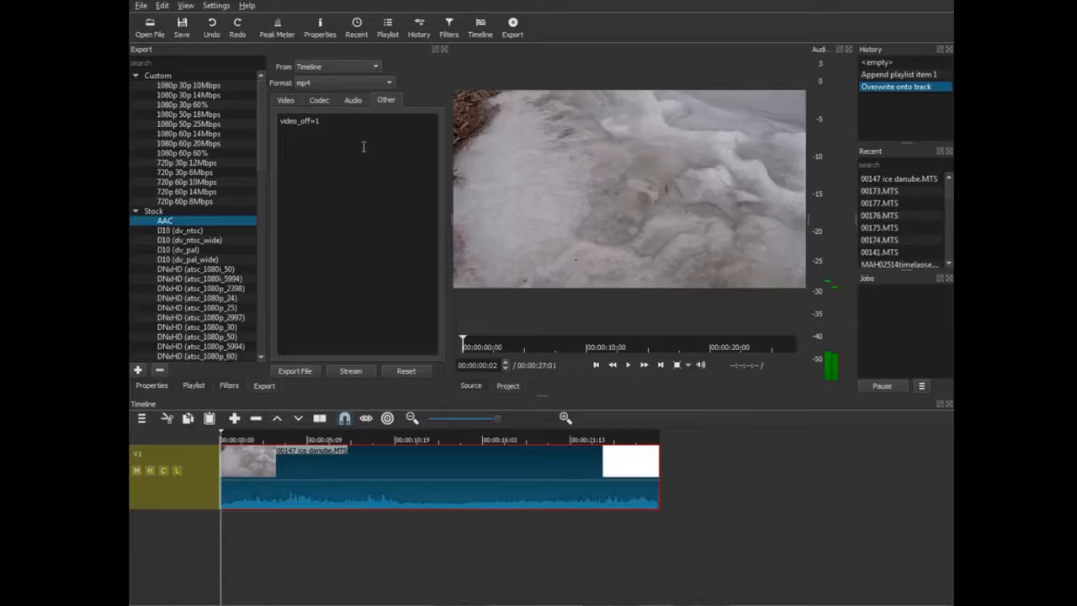
click(285, 100)
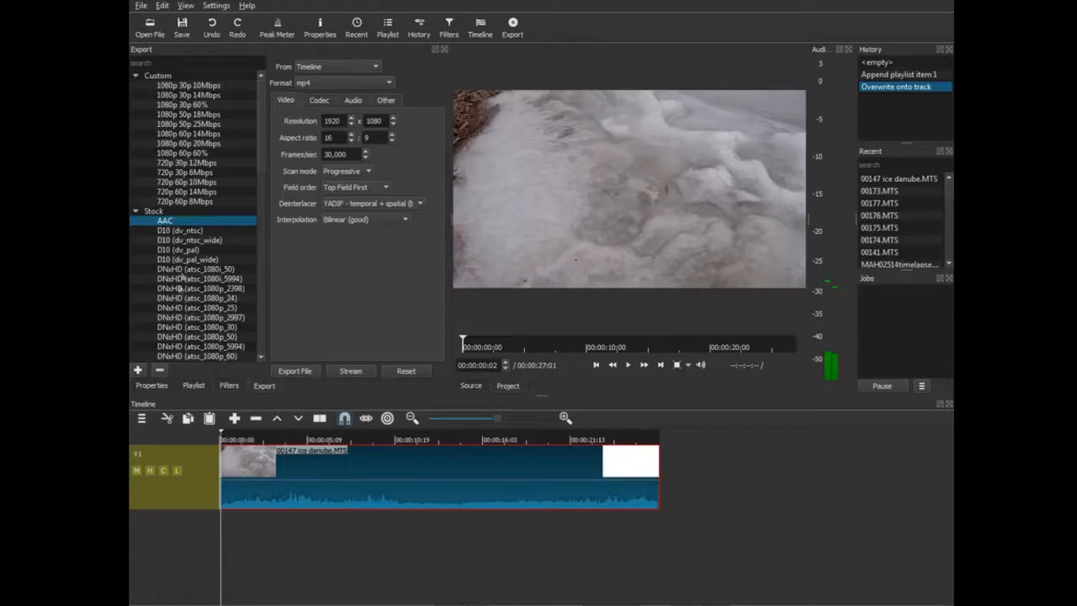
click(138, 371)
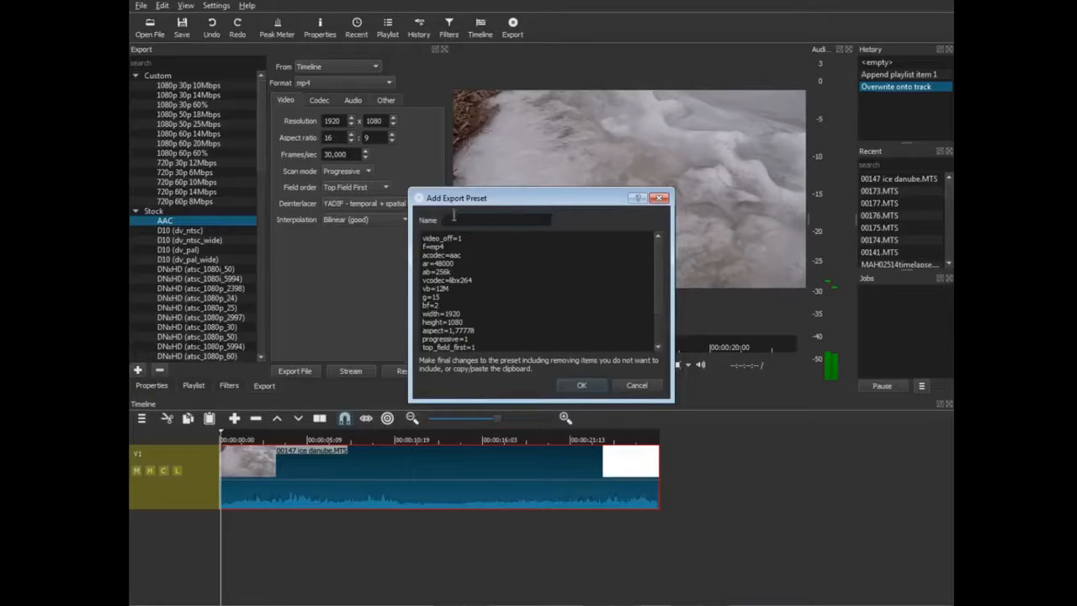
text(sdkfjsldkfj)
click(628, 385)
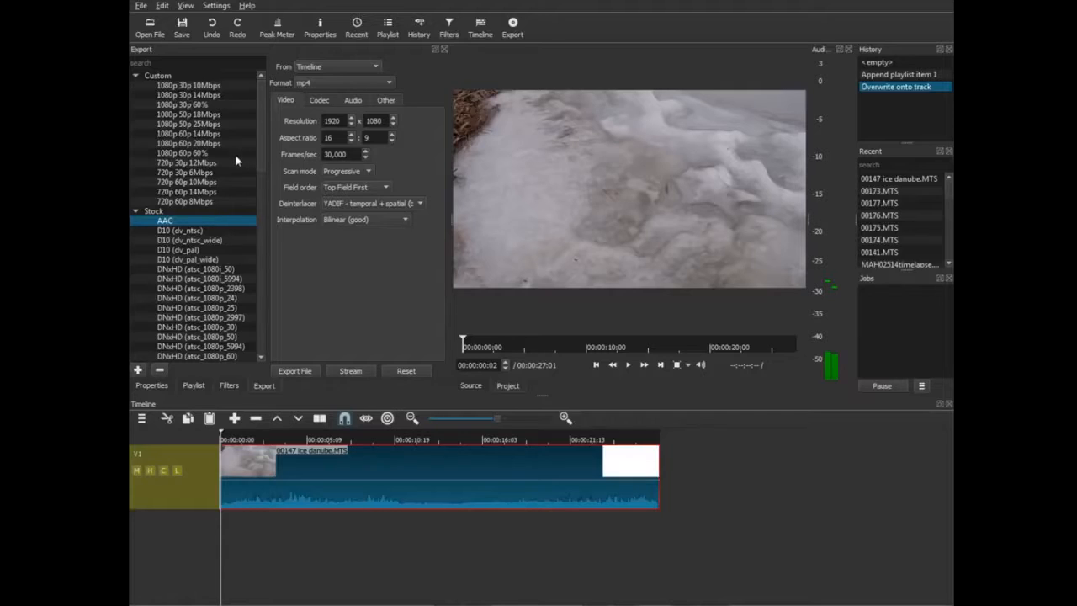
Export the timeline to the Desktop as 'forzen lake.mp4'.
click(295, 372)
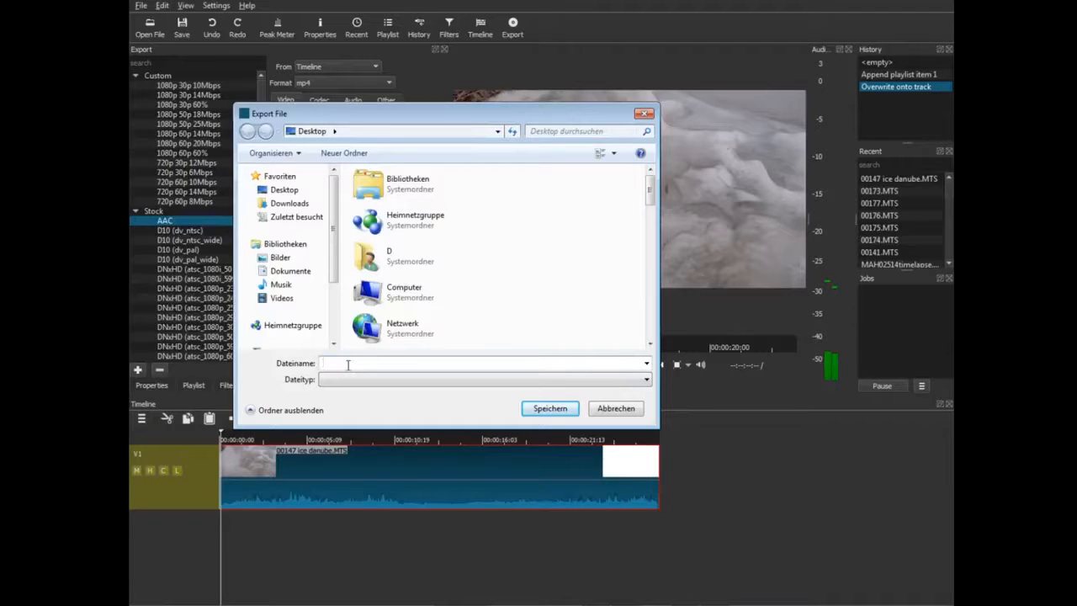
text(forzen lake.)
text(mp4)
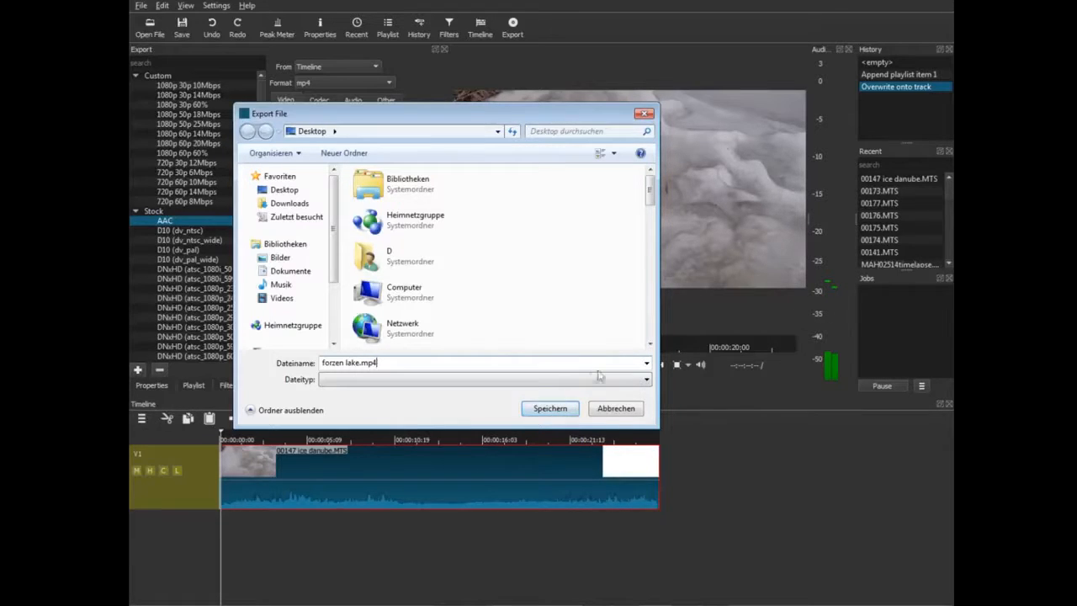
click(542, 411)
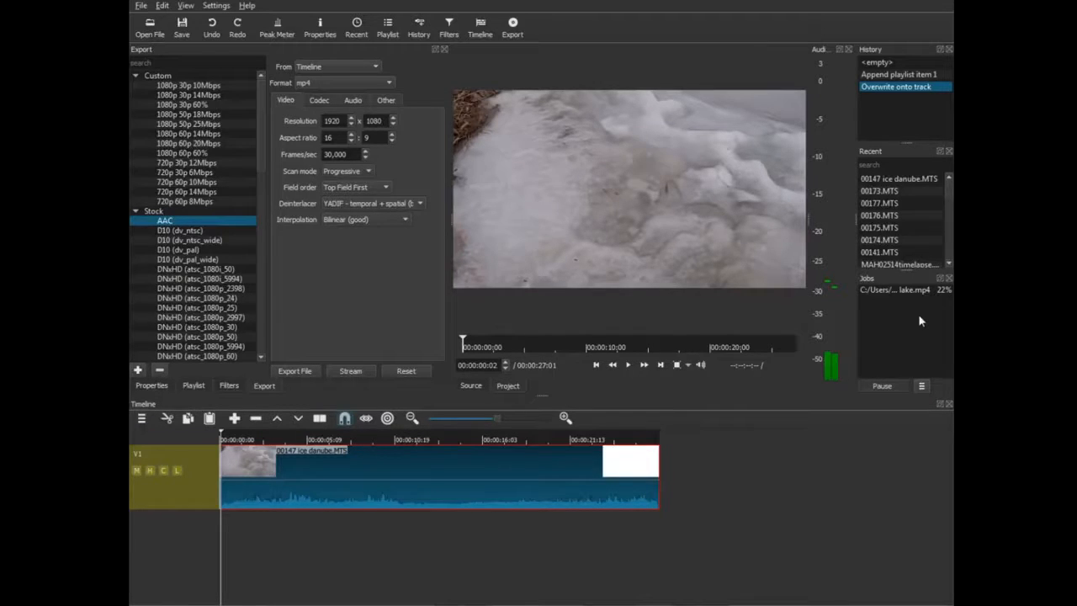
Stop the running forzen lake.mp4 export job and run it again.
right_click(884, 288)
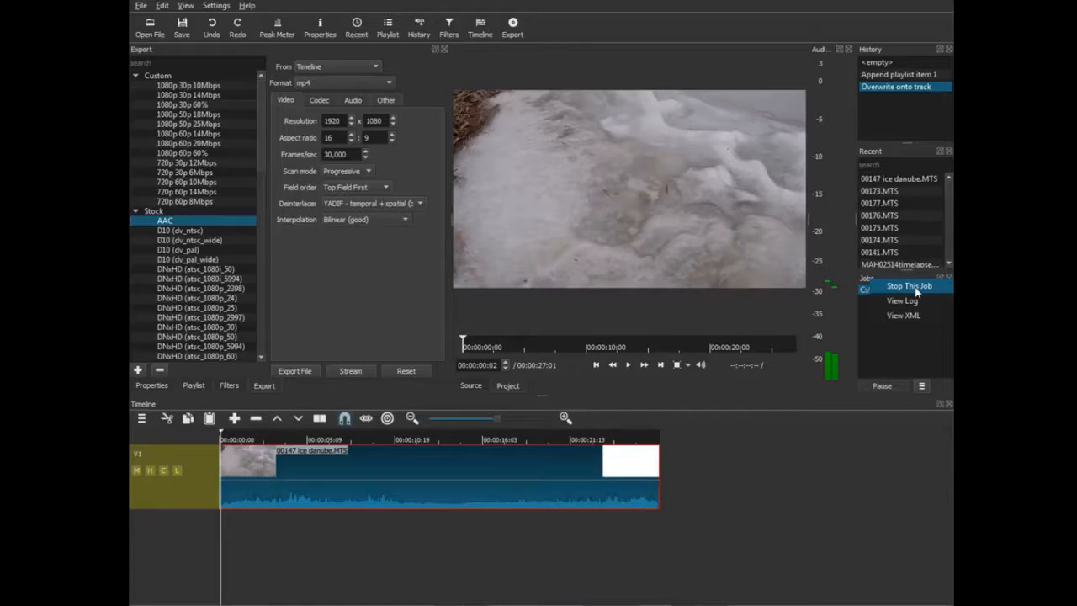
click(916, 287)
right_click(919, 294)
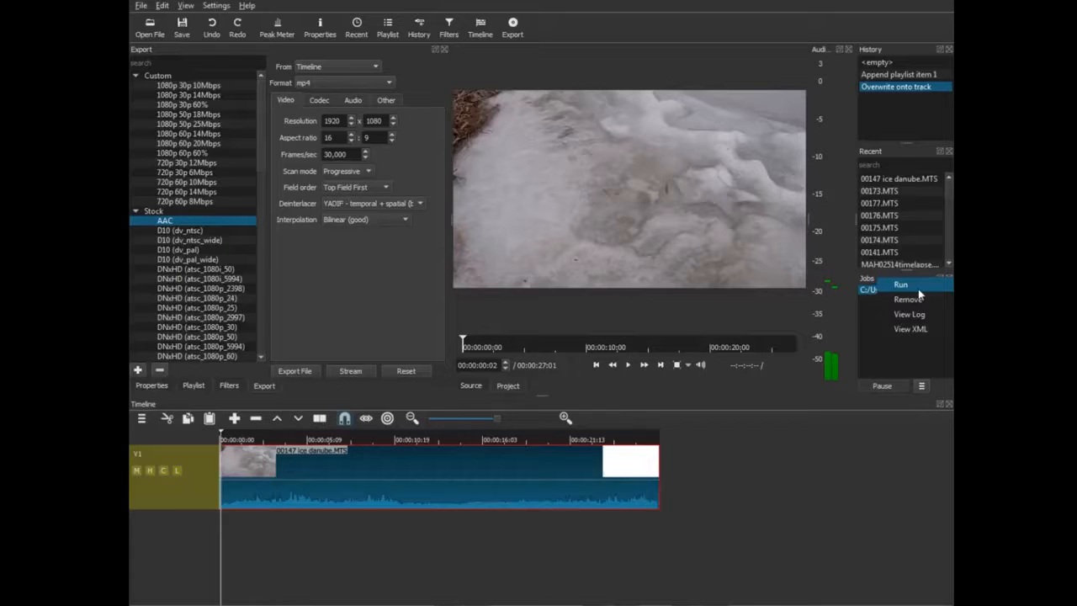
click(920, 287)
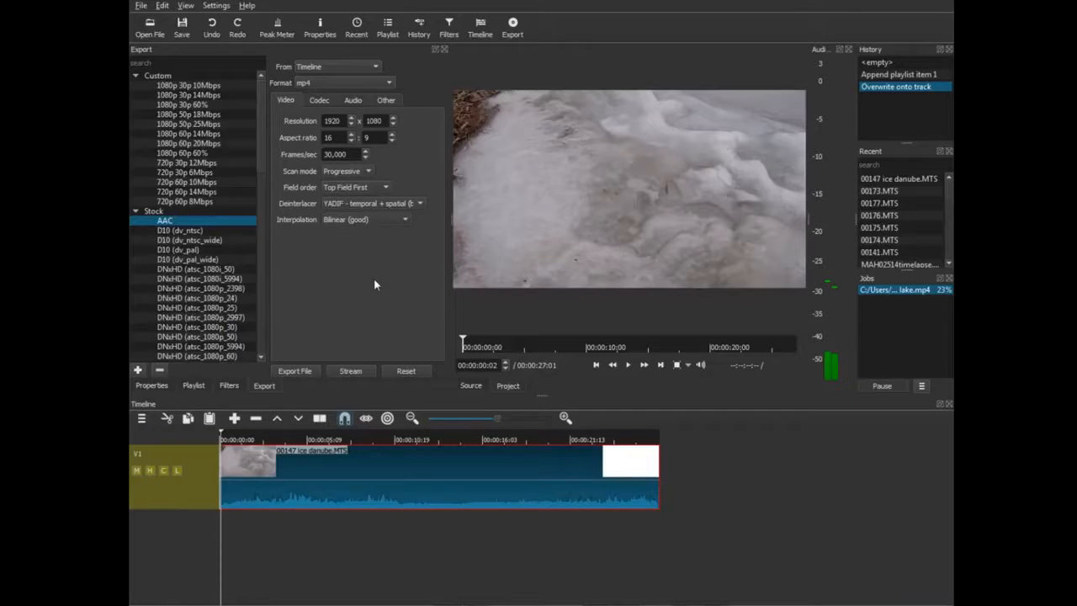
click(352, 100)
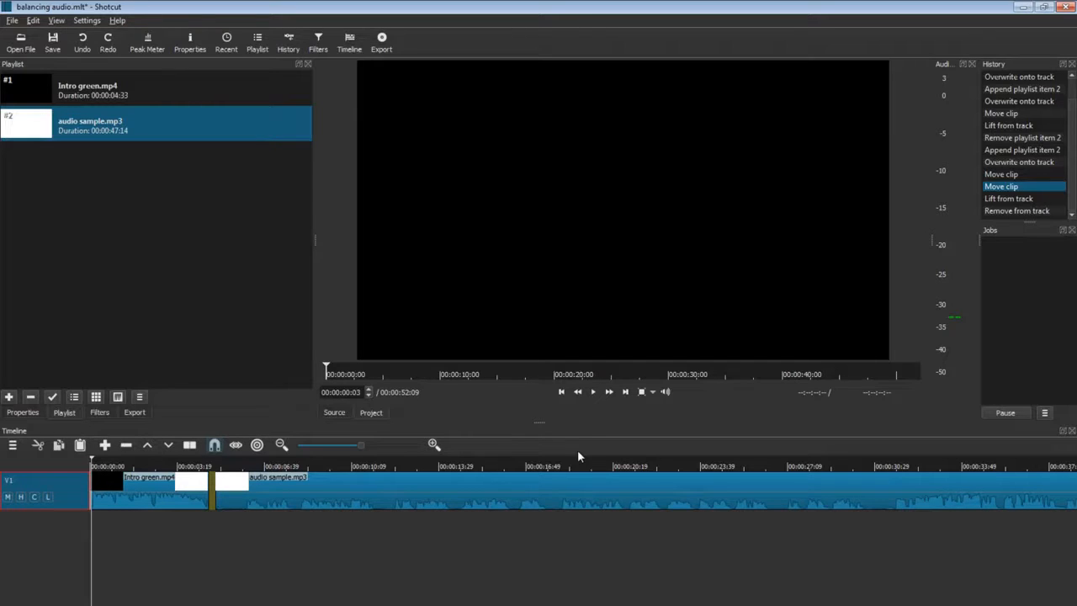
Move audio sample.mp3 left to follow the intro, then open Filters for Intro green.mp4.
click(593, 392)
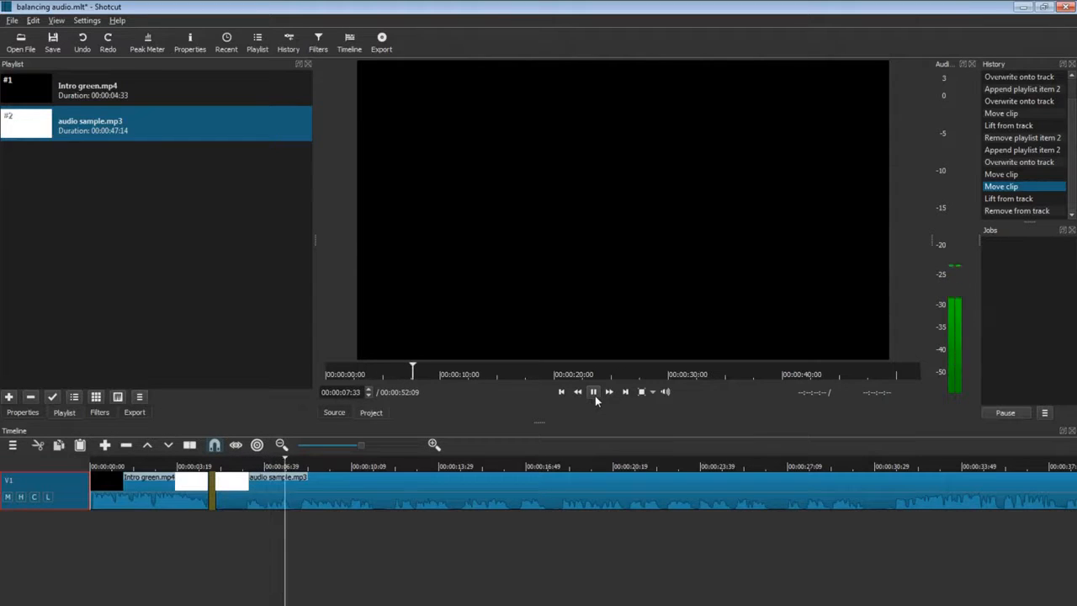
click(593, 392)
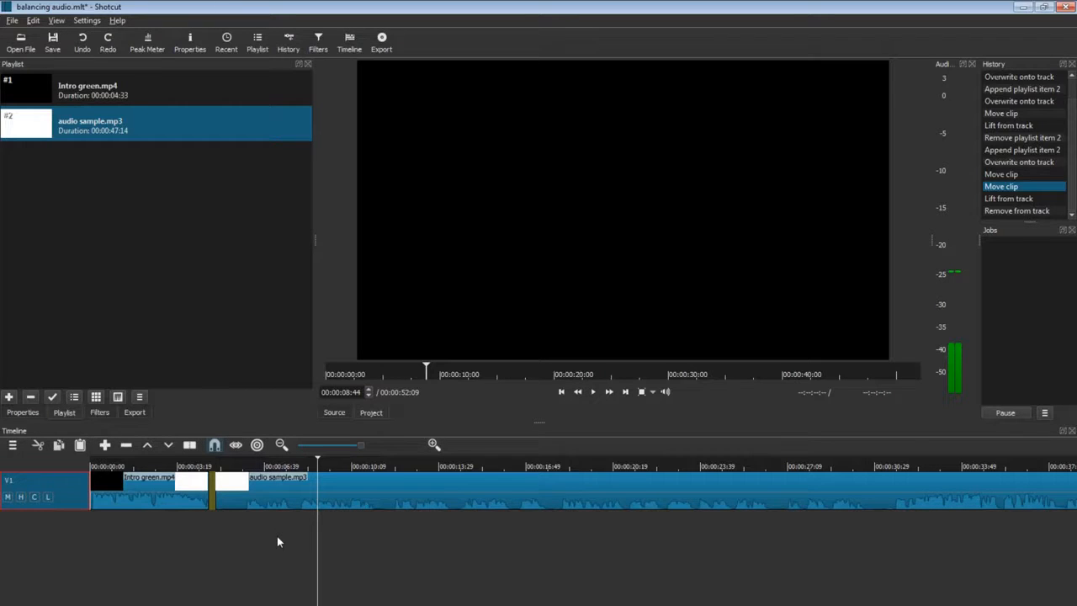
drag(284, 495, 279, 500)
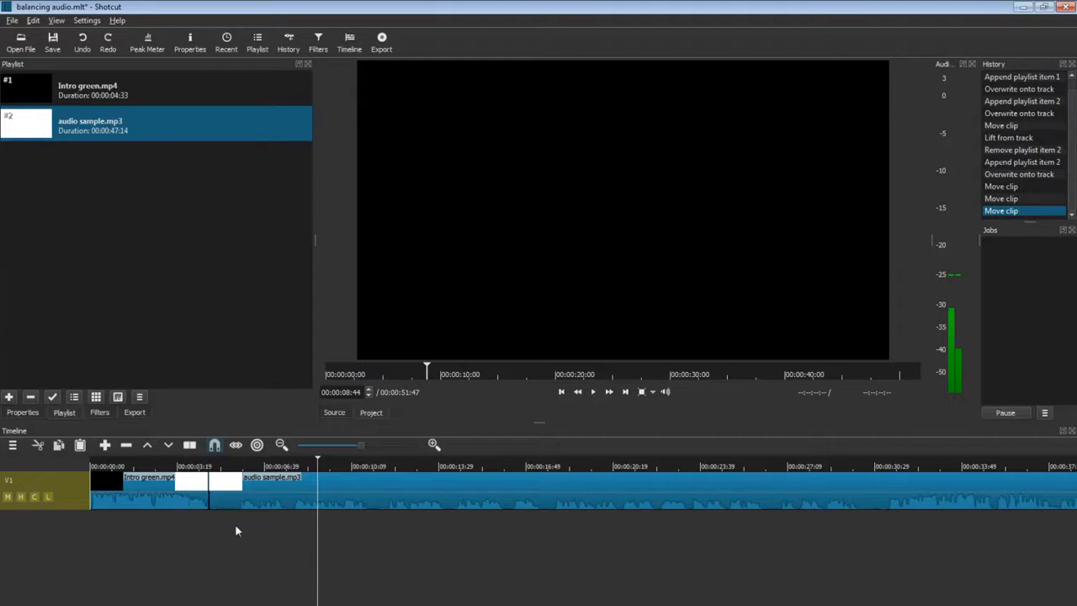
click(157, 503)
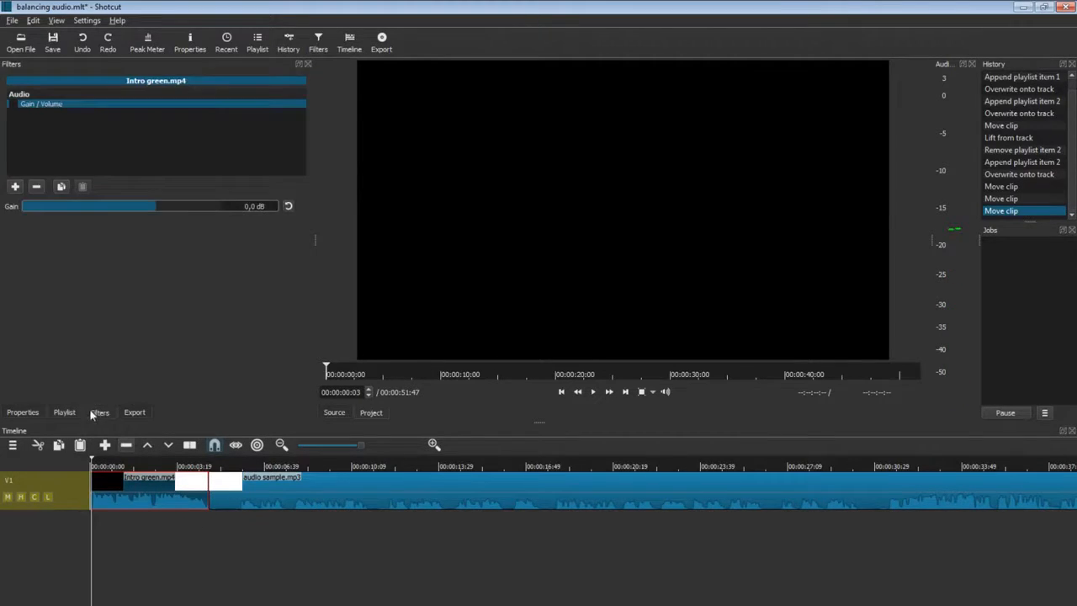
click(64, 413)
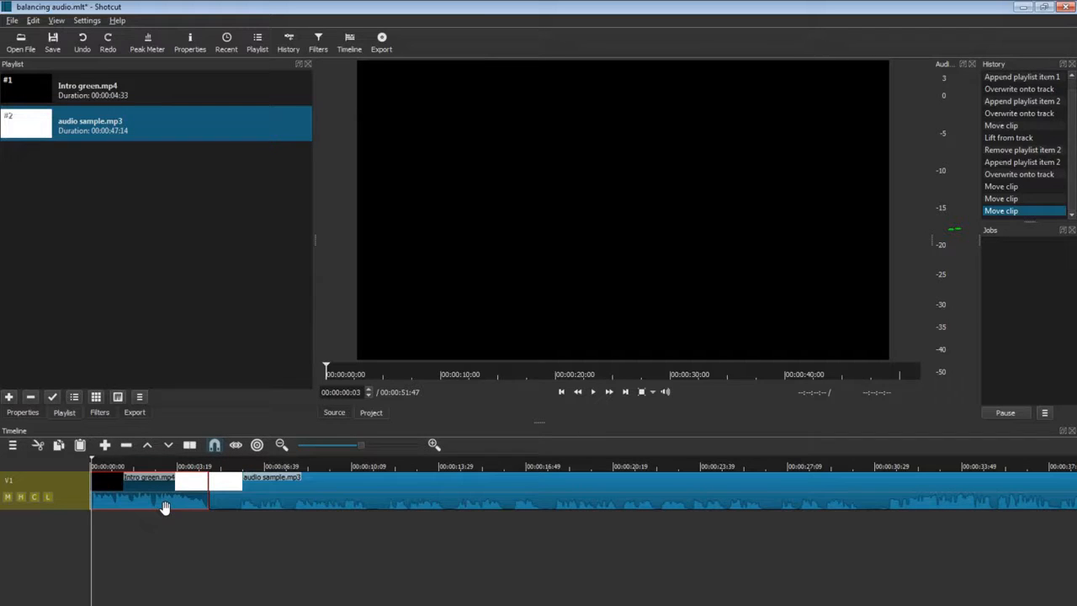
click(101, 413)
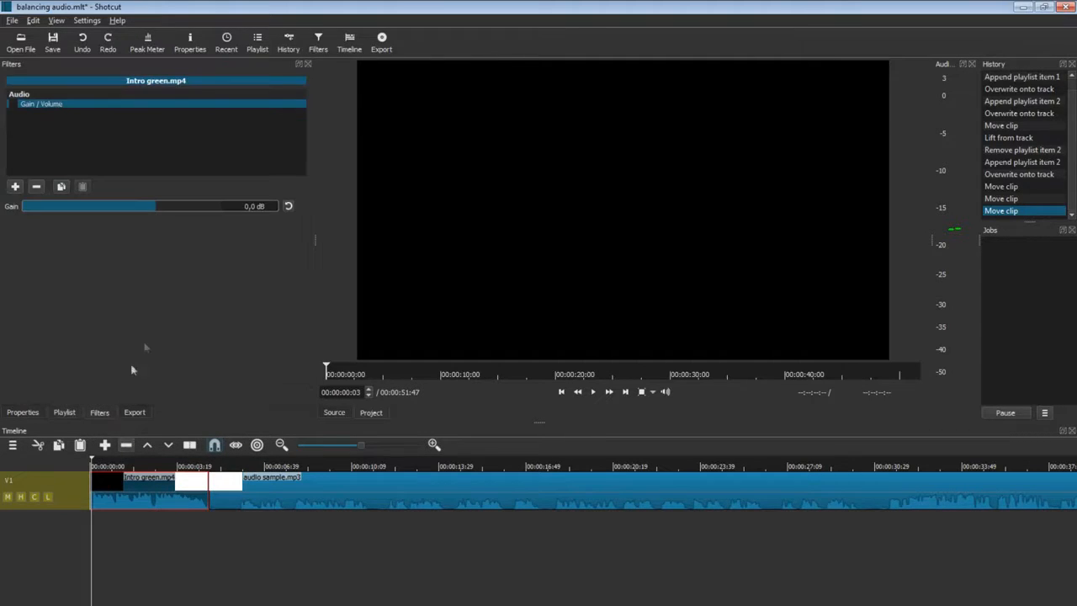
Enable Gain / Volume on the intro, lower it to -35.4 dB, and preview from the start.
click(12, 105)
click(594, 394)
drag(150, 206, 62, 208)
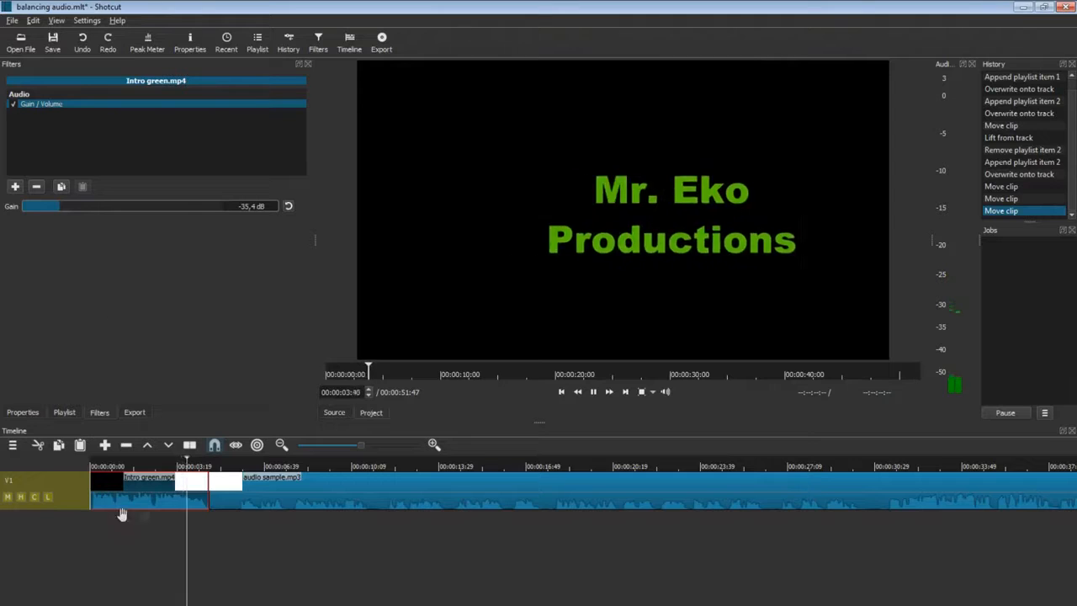
click(90, 516)
click(592, 395)
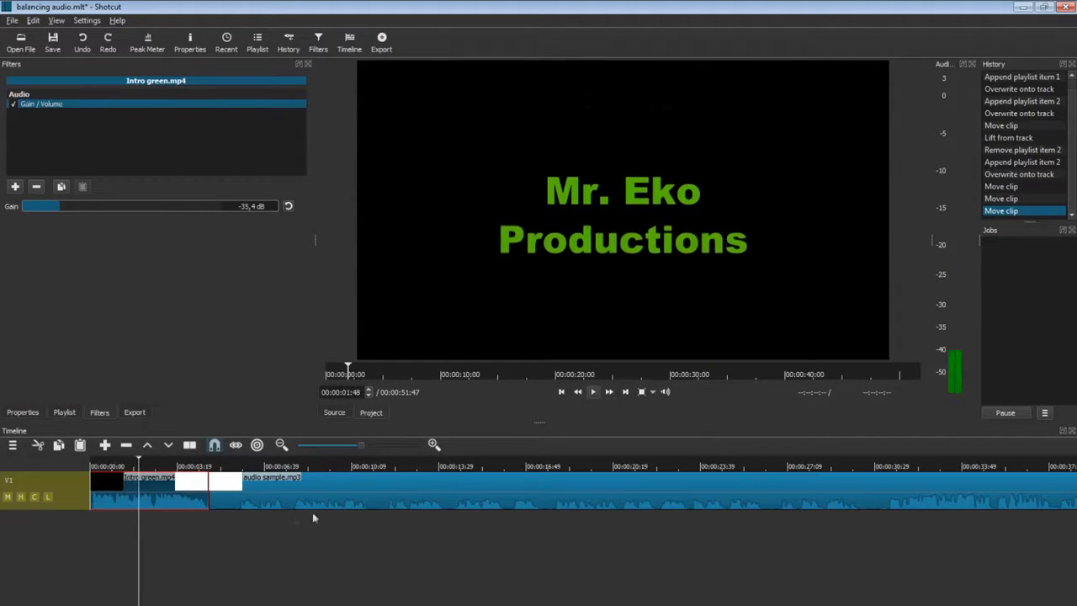
click(99, 531)
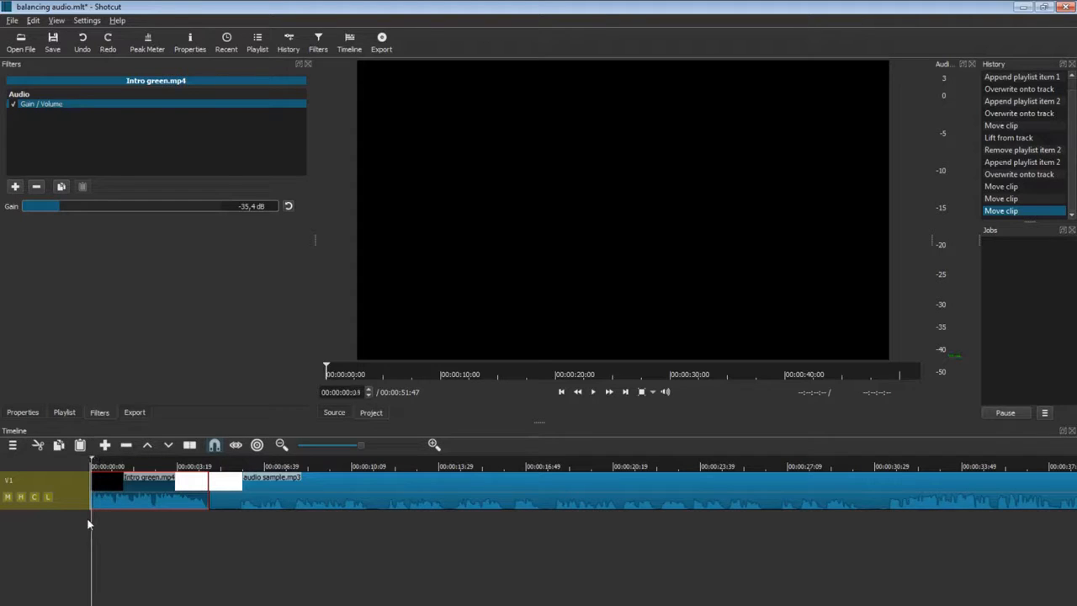
click(593, 392)
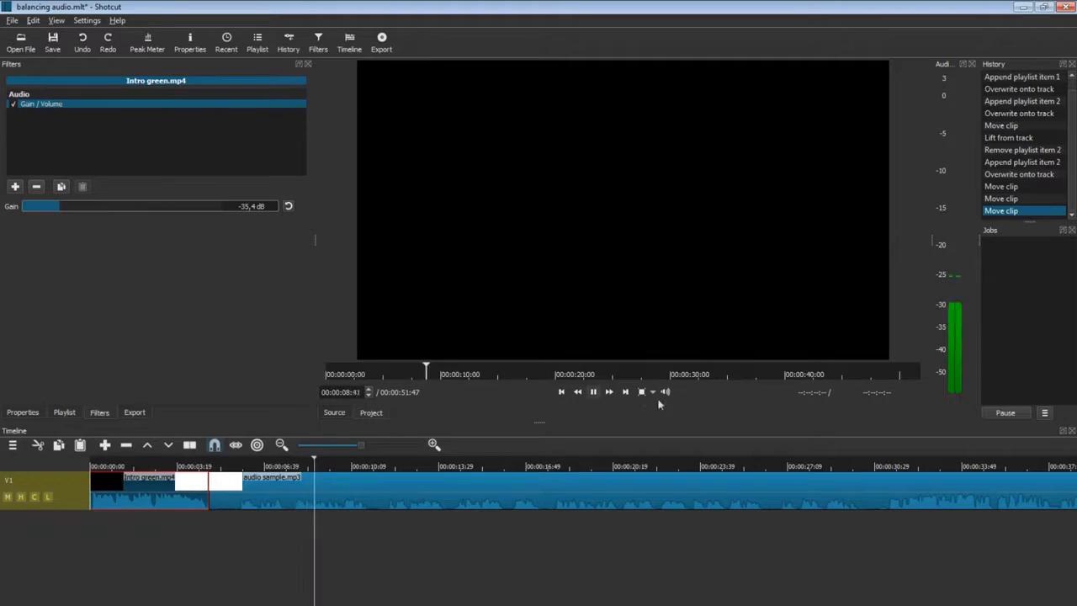
click(592, 391)
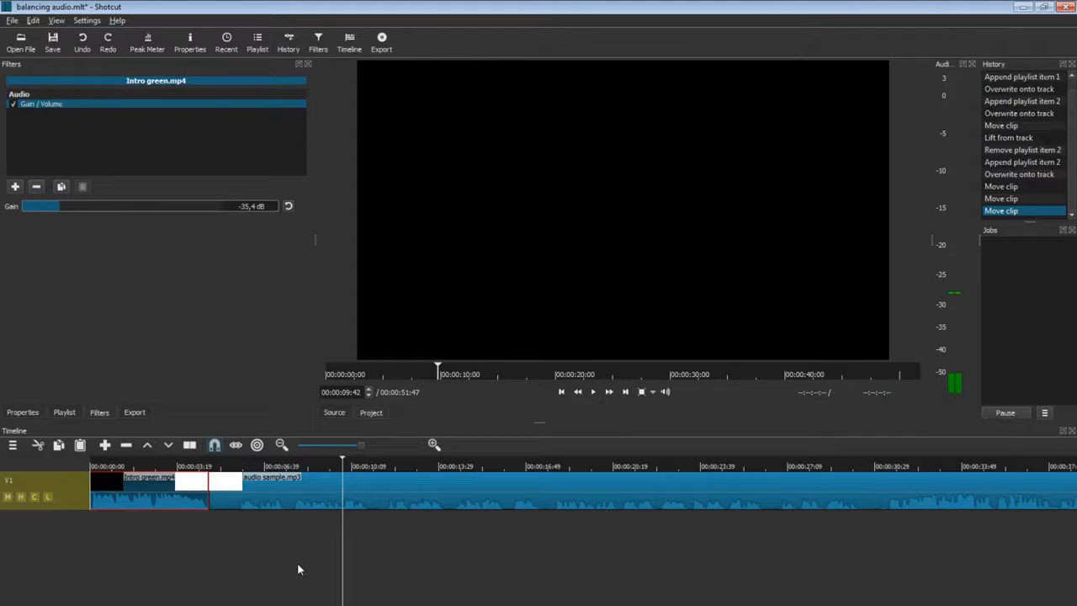
click(289, 501)
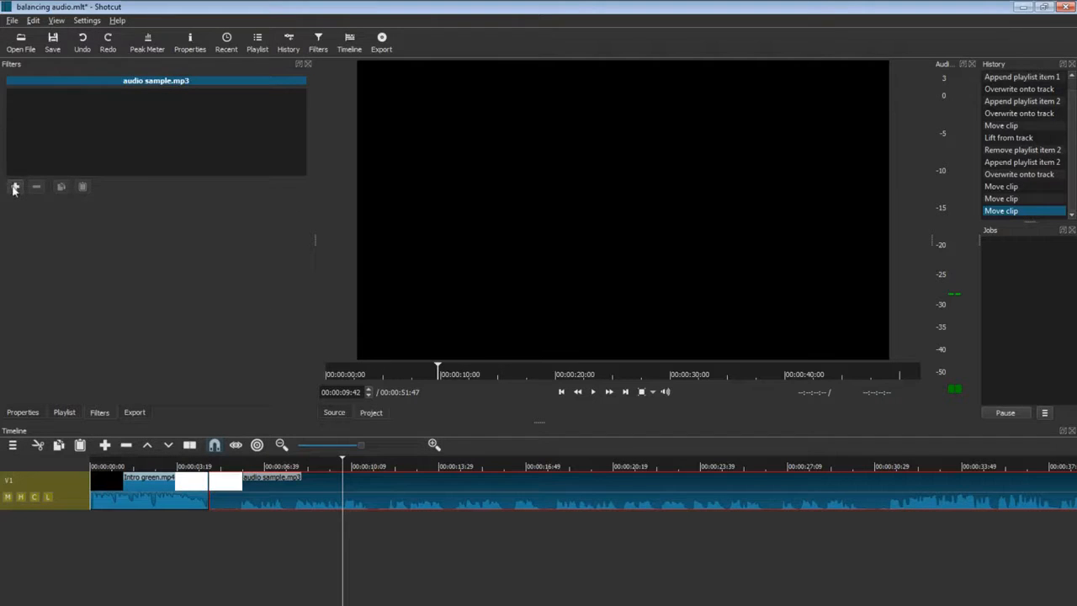
Add Normalize: Two Pass to the audio sample at -10.0 LUFS, analyze it, and preview playback.
click(15, 185)
scroll(102, 224, down, 5)
click(102, 220)
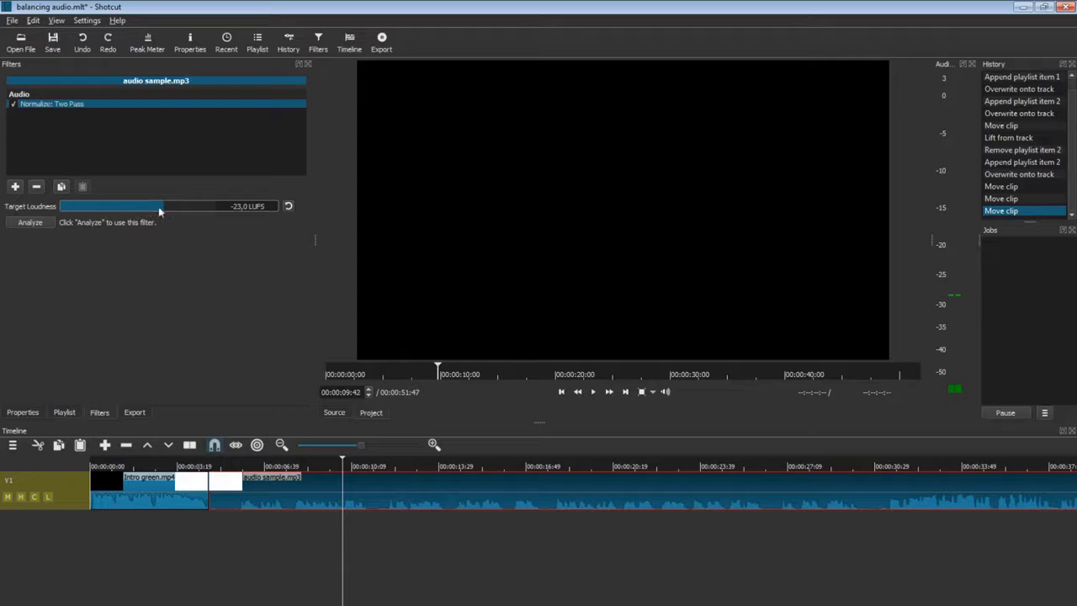
drag(162, 212, 213, 211)
click(32, 223)
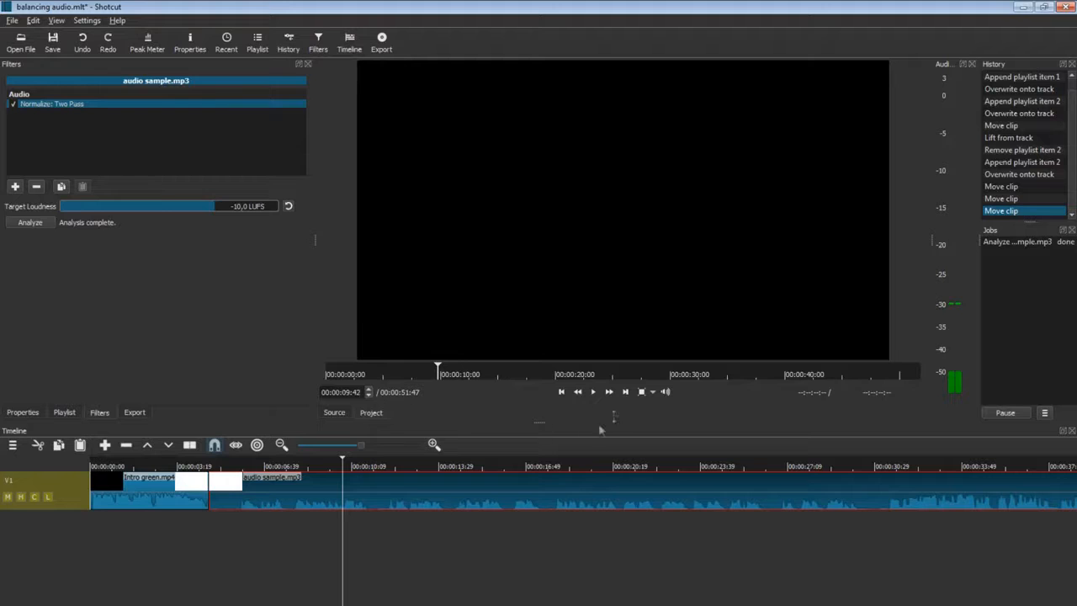
click(593, 392)
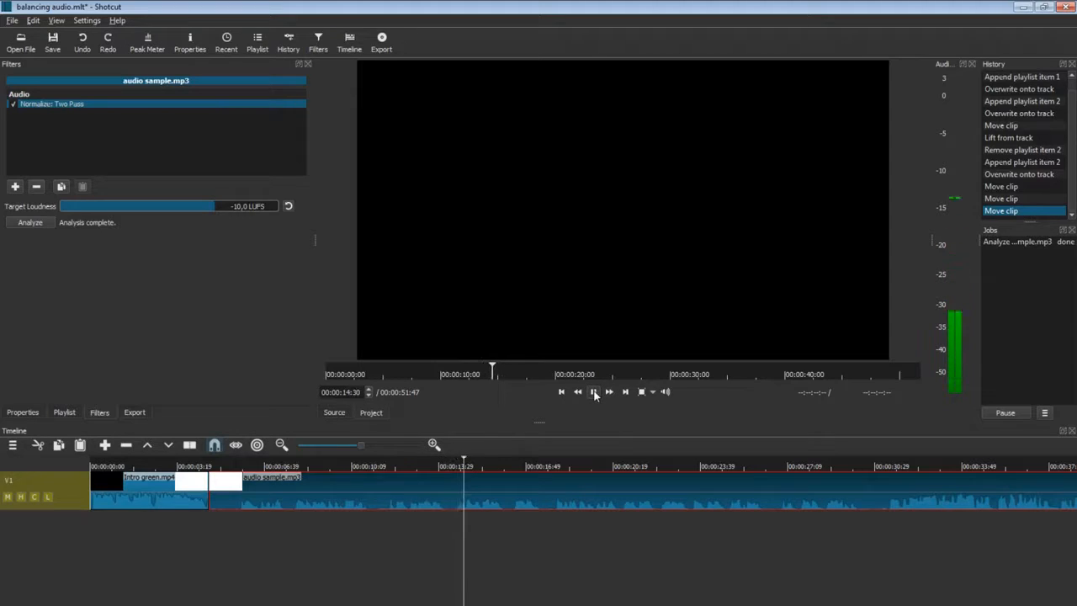
click(593, 392)
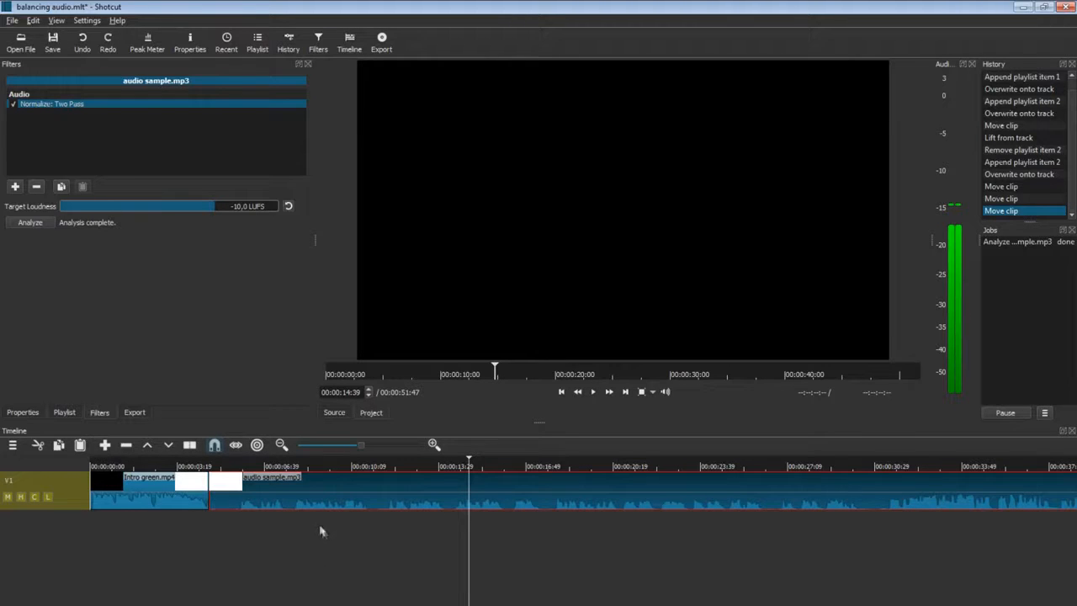
Make the V1 track taller twice from the track header's menu.
right_click(74, 506)
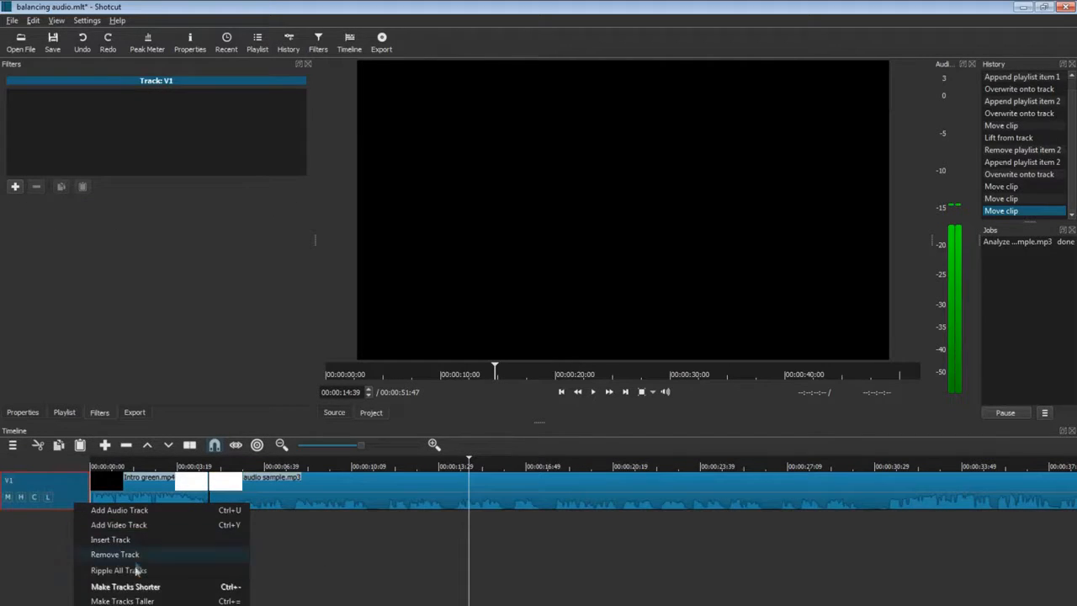
click(122, 600)
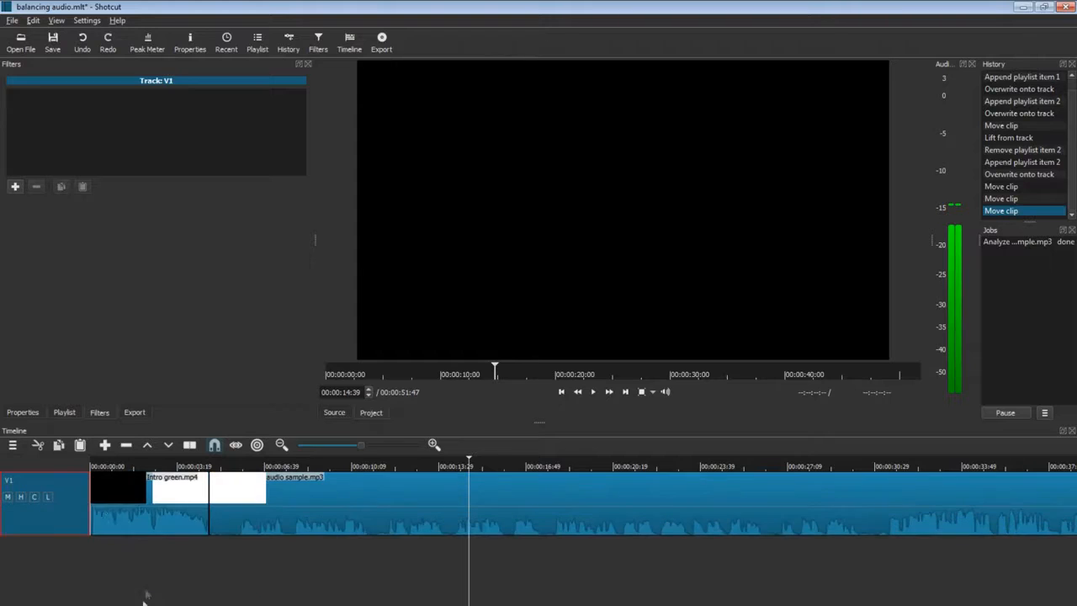
right_click(88, 522)
click(135, 602)
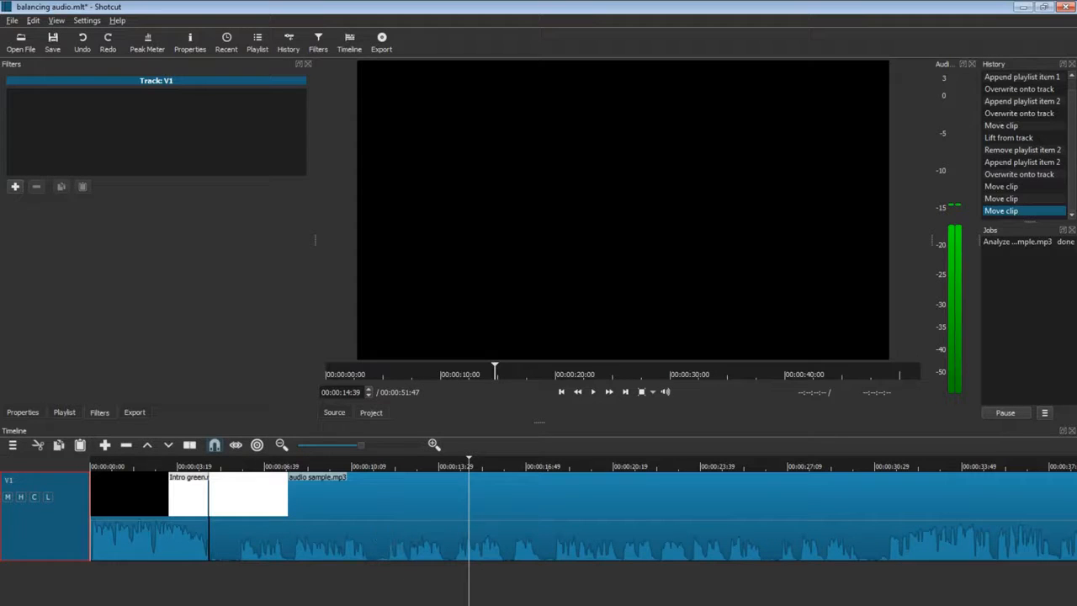
Preview the audio from about 00:00:28:26, then select the audio sample clip.
scroll(582, 530, right, 7)
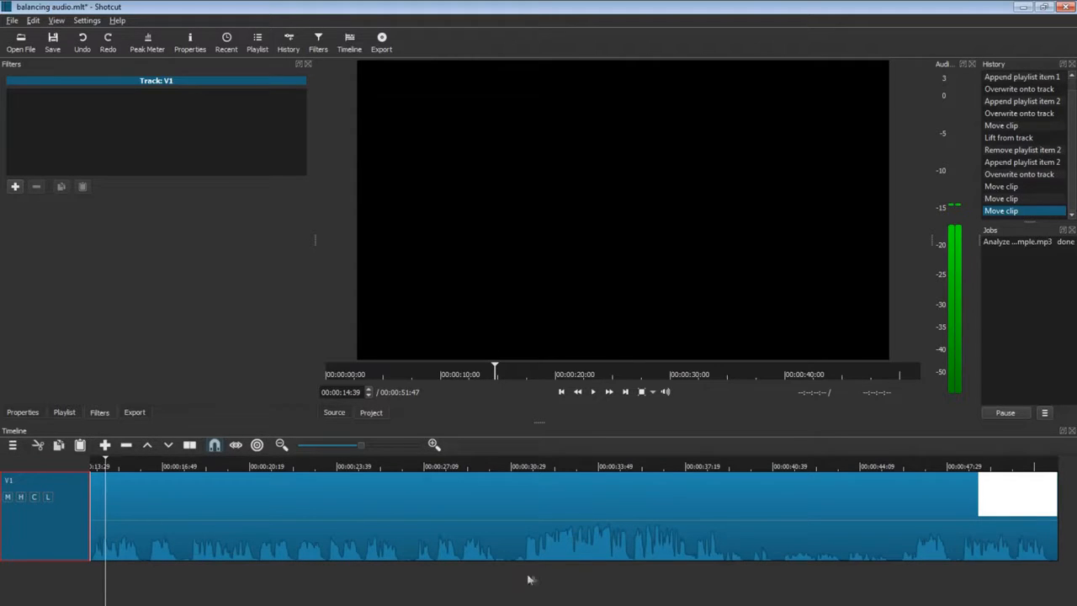
click(459, 580)
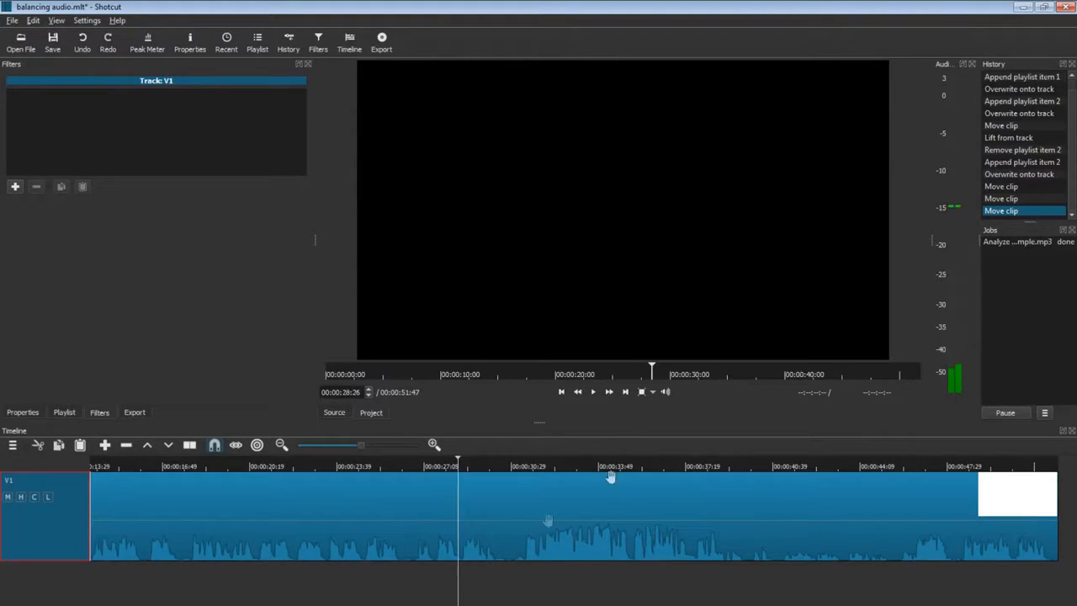
click(597, 393)
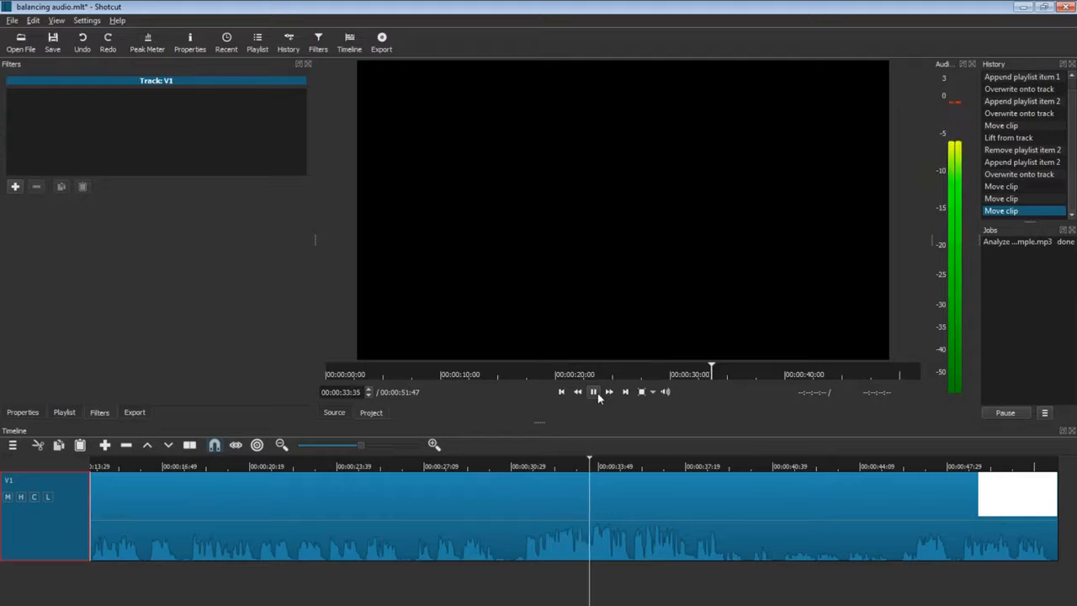
click(593, 393)
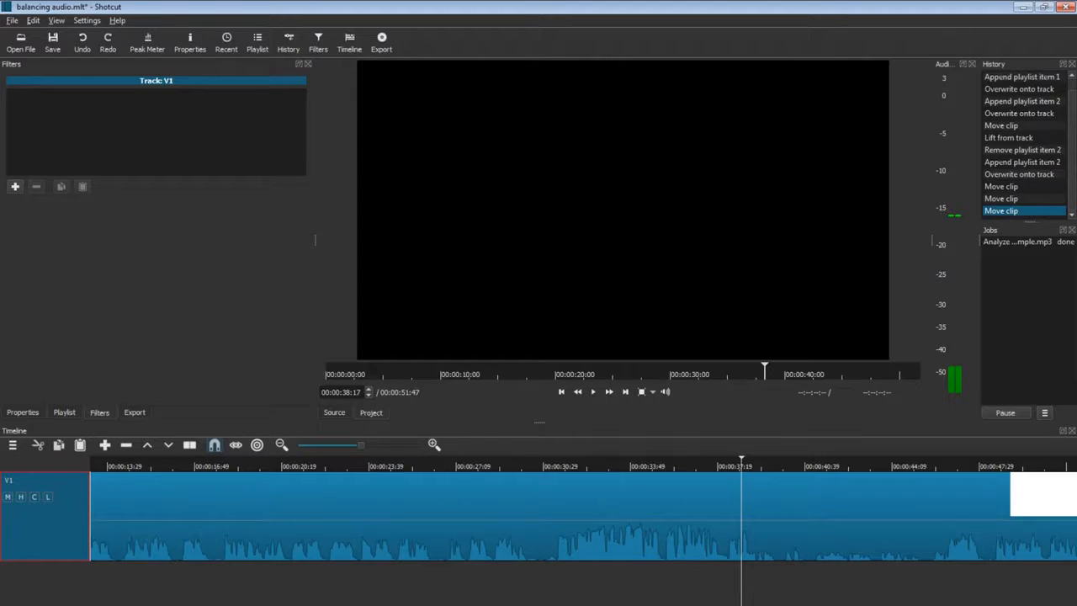
click(455, 537)
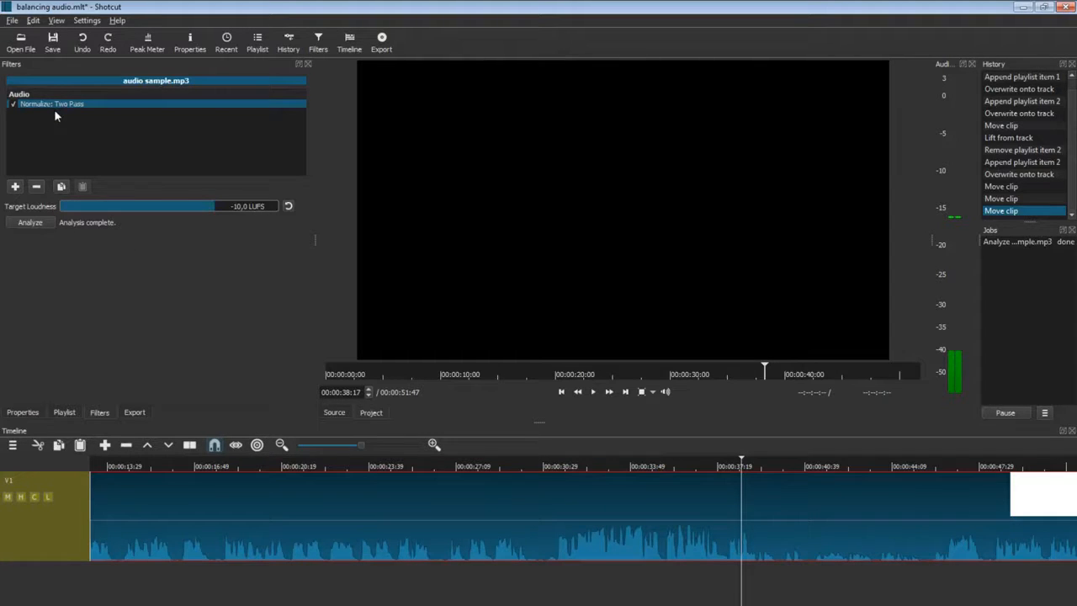
Set target loudness to about -19.1 LUFS, re-analyze, and preview from 00:00:29:05.
click(182, 208)
click(36, 223)
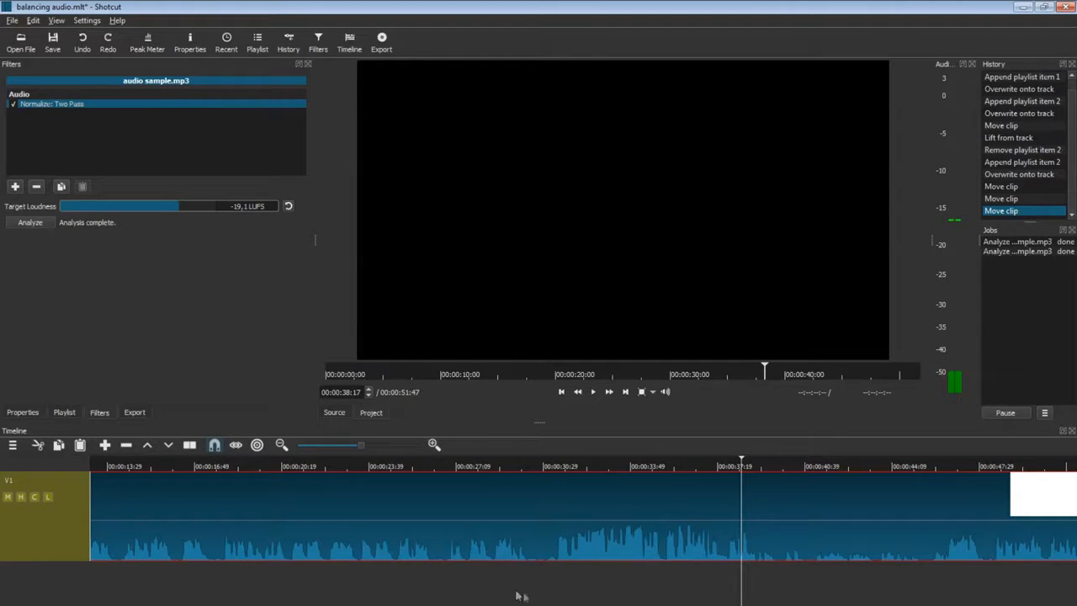
click(506, 594)
click(593, 393)
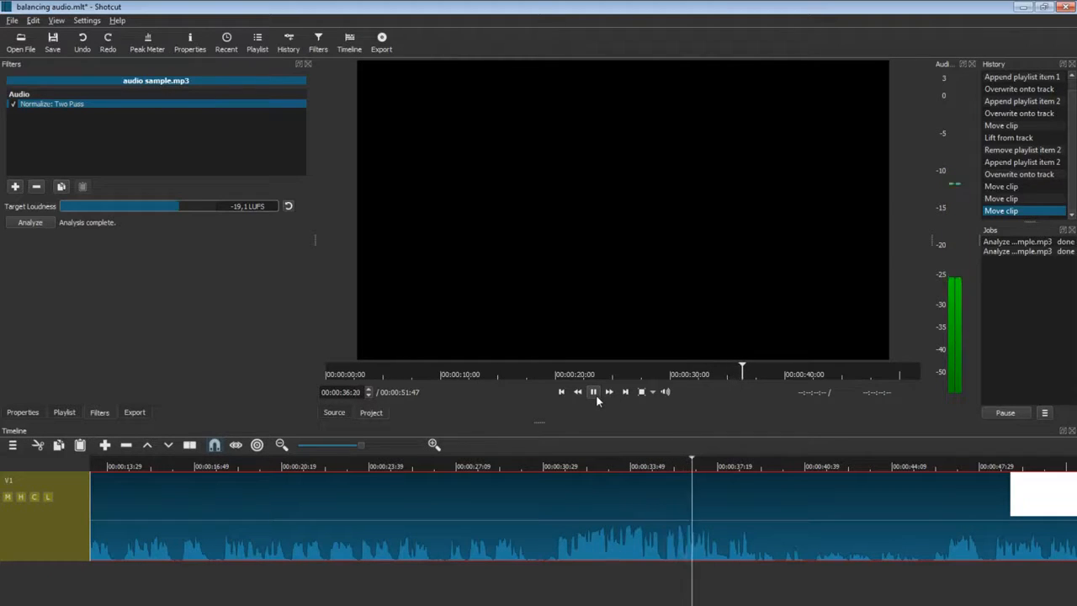
click(594, 393)
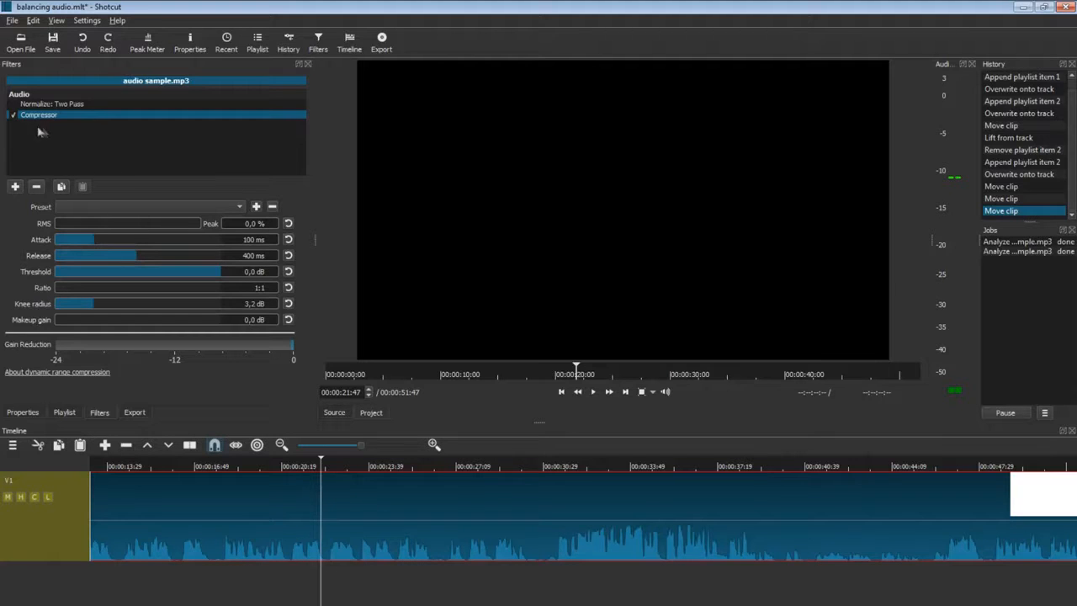
Turn off the Compressor, cut the audio at 00:00:30:27 and 00:00:38:47, and select the middle piece.
click(14, 115)
click(543, 577)
key(s)
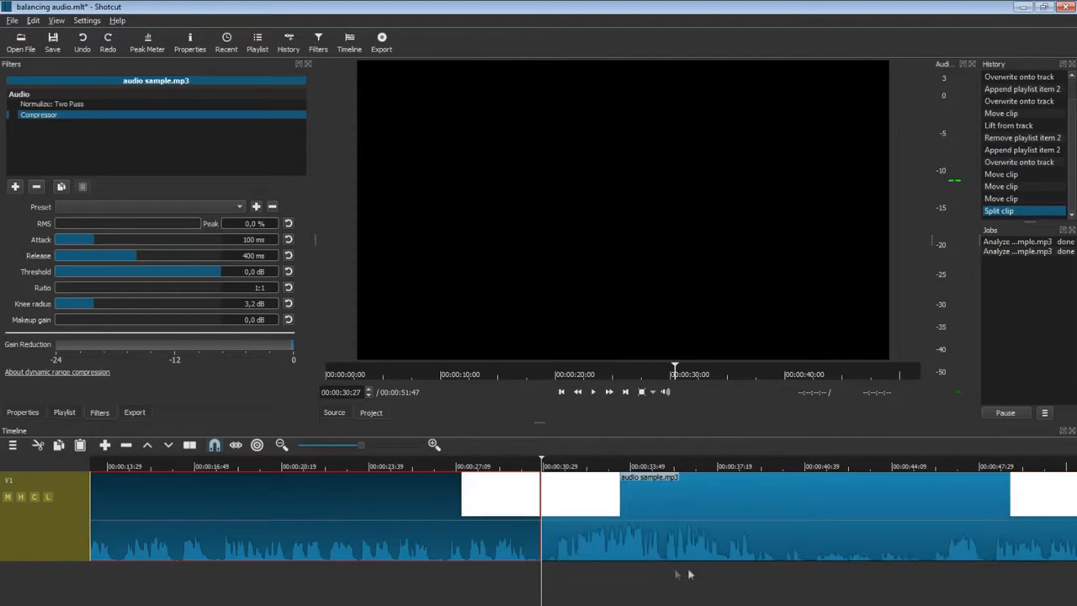
click(756, 566)
key(s)
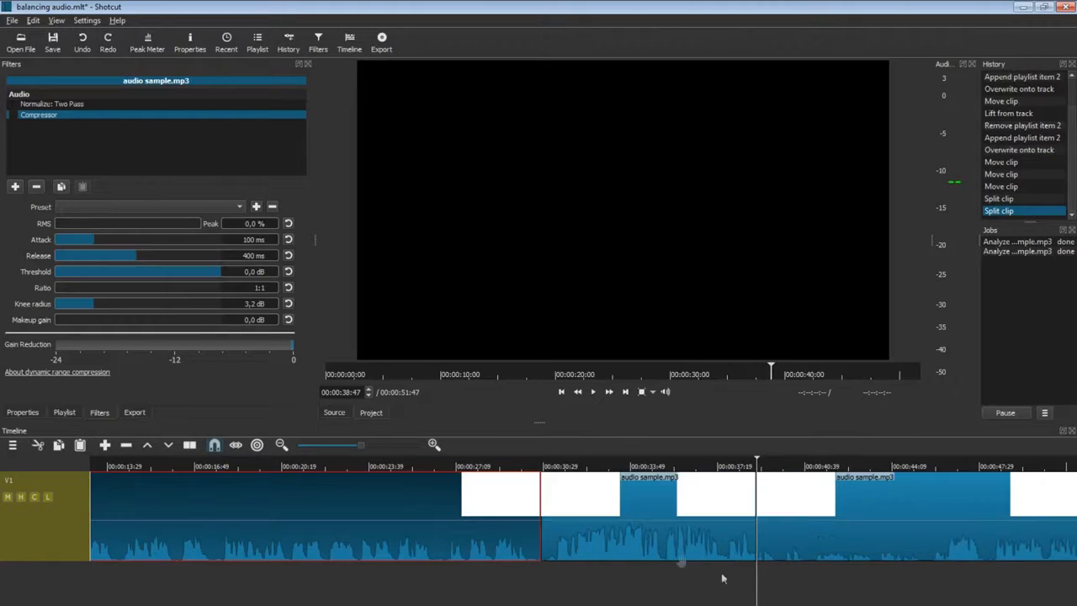
click(608, 522)
Give the middle section a Gain / Volume filter at -3.8 dB, preview it, then place the playhead at 00:00:45:29.
click(14, 186)
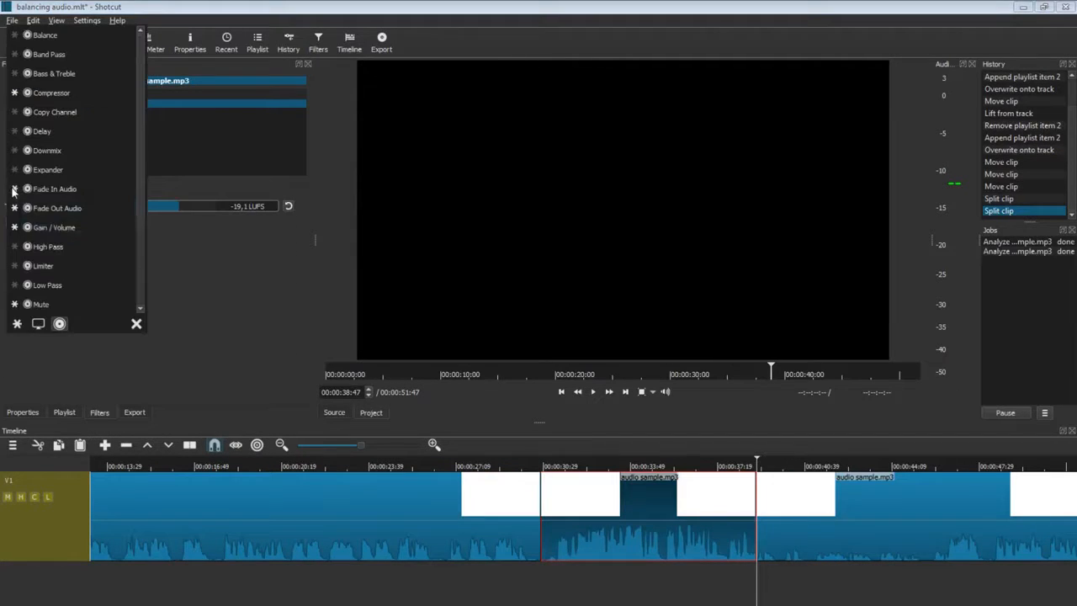
click(62, 229)
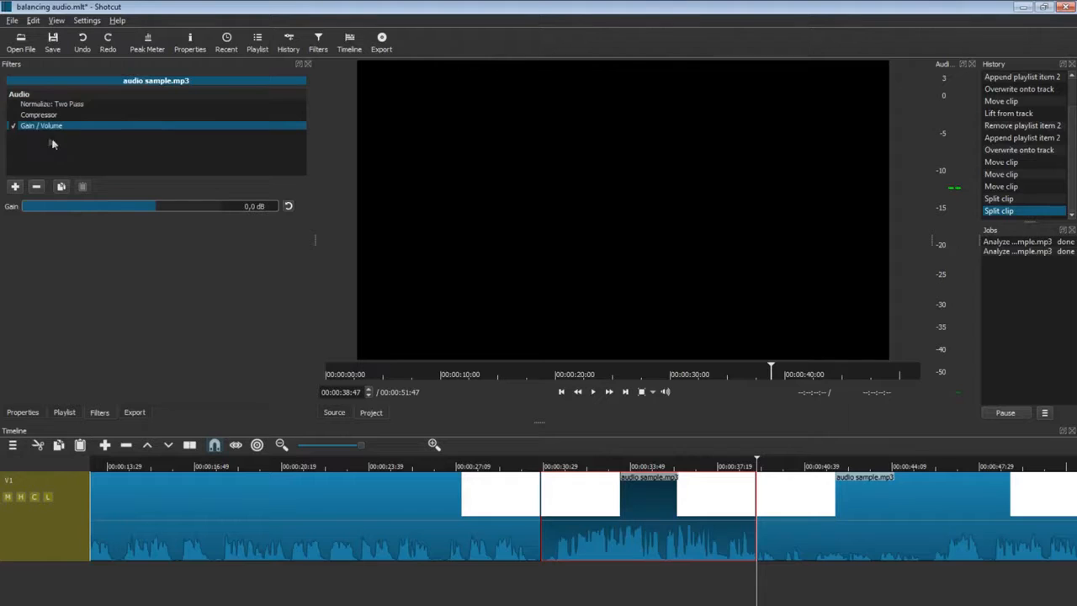
drag(146, 207, 108, 207)
click(386, 584)
click(592, 392)
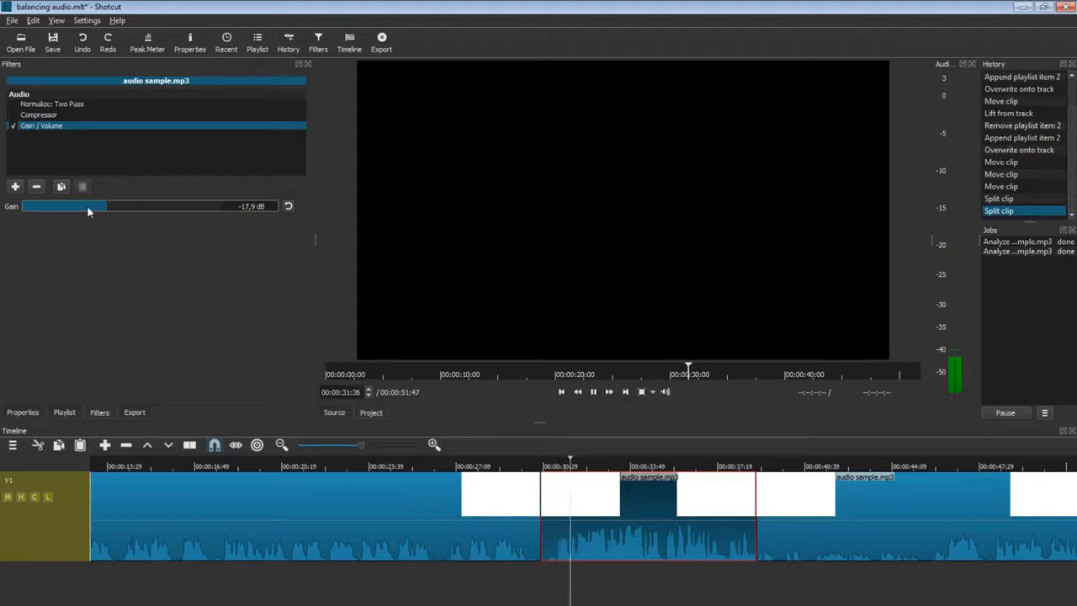
drag(88, 209, 148, 213)
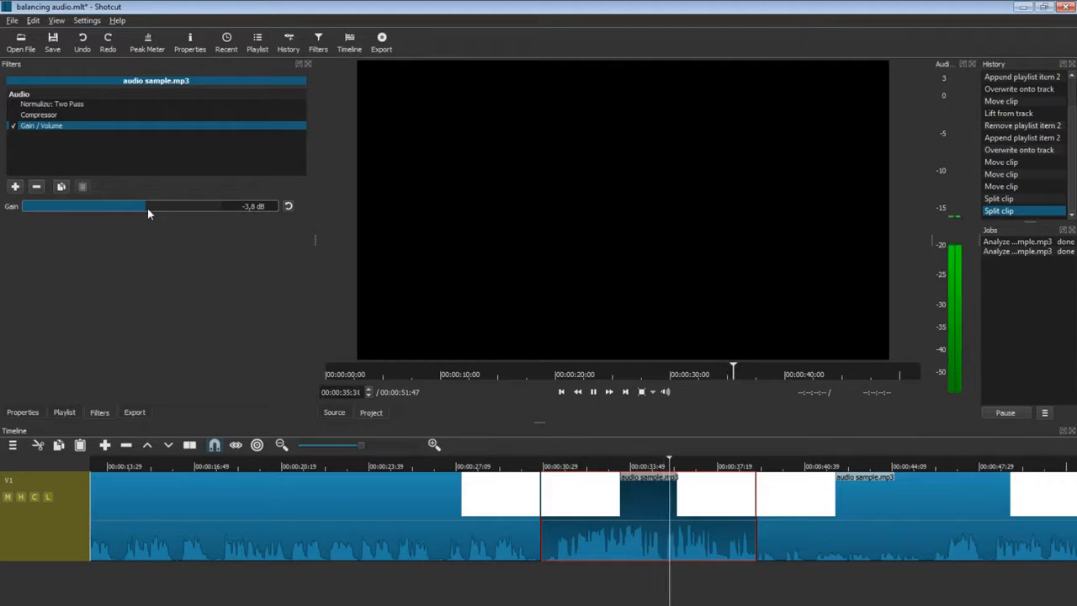
click(593, 392)
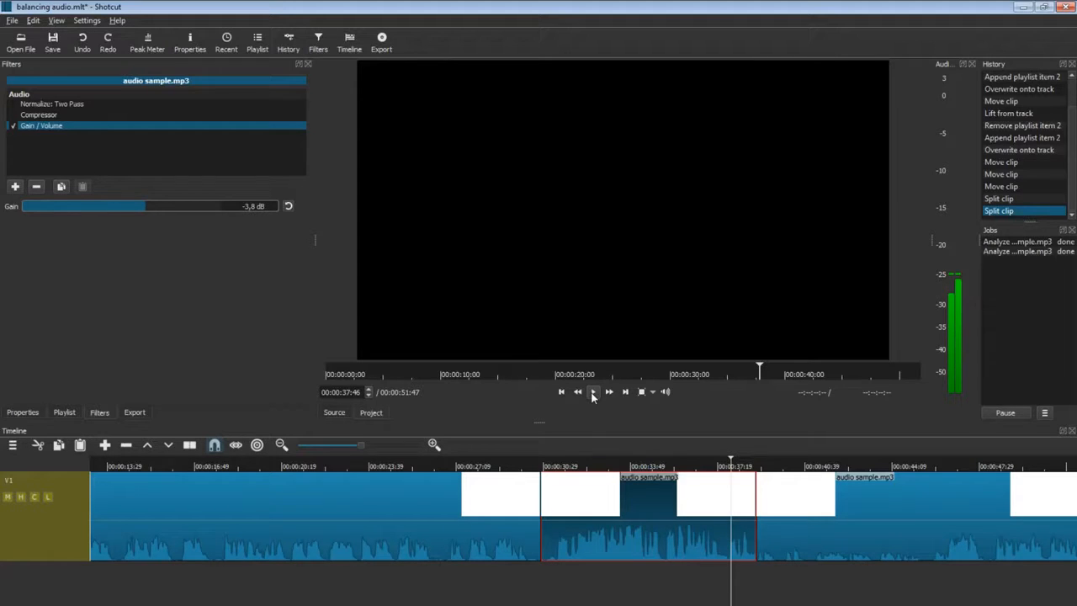
click(926, 562)
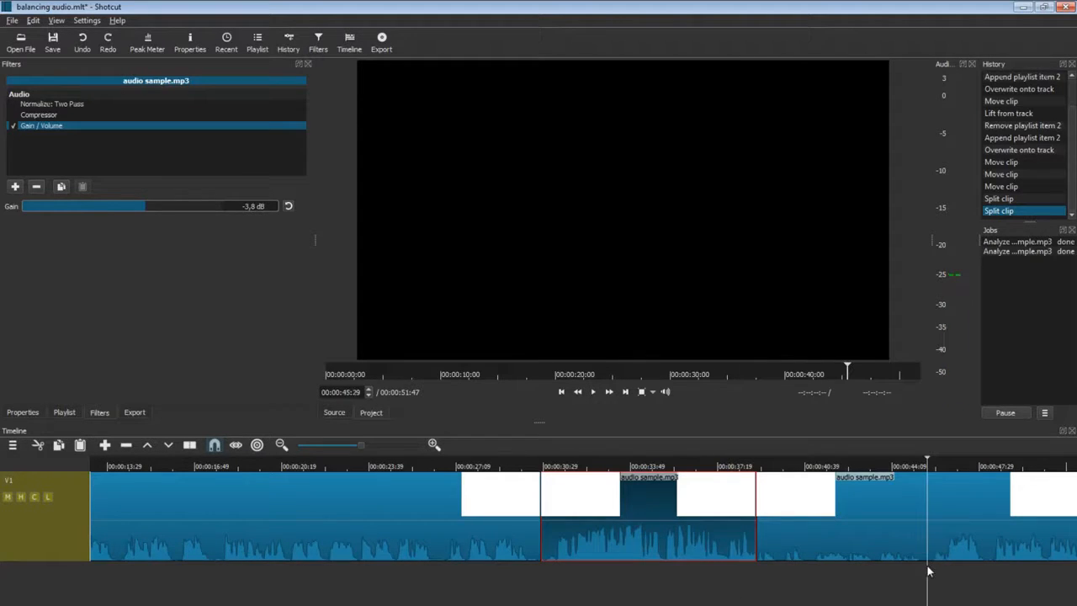
Split at 00:00:45:29 and add a Gain / Volume filter at 12,7 dB to the preceding section.
key(s)
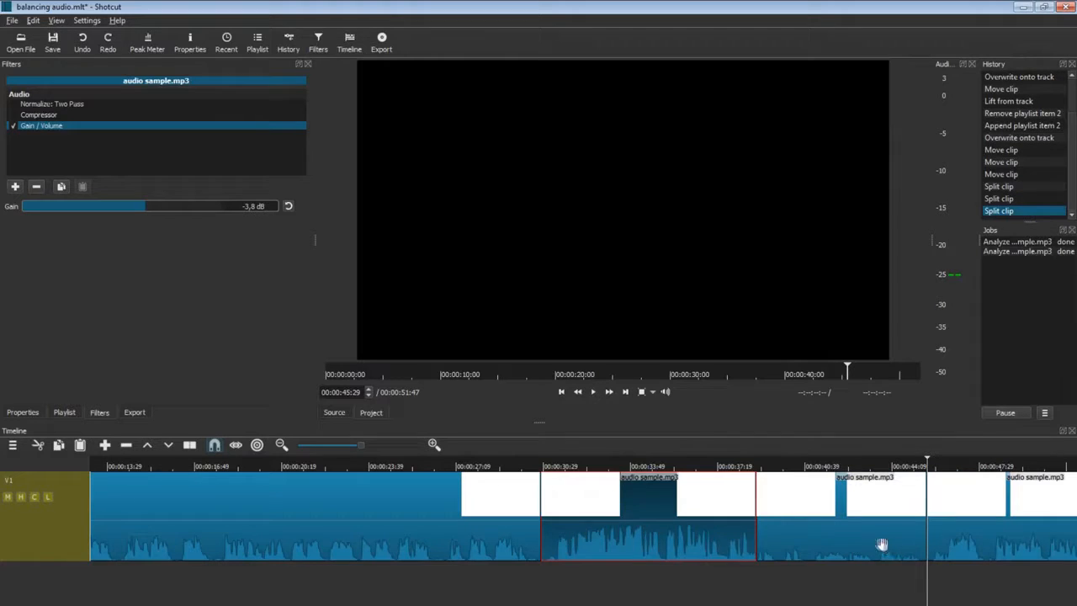
click(842, 540)
click(15, 186)
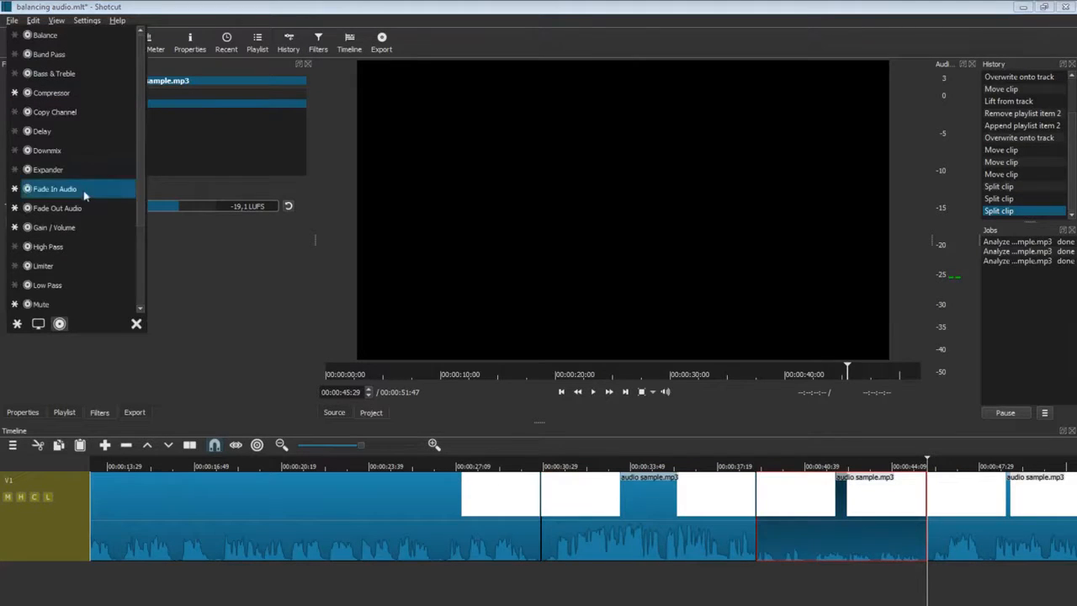
click(67, 225)
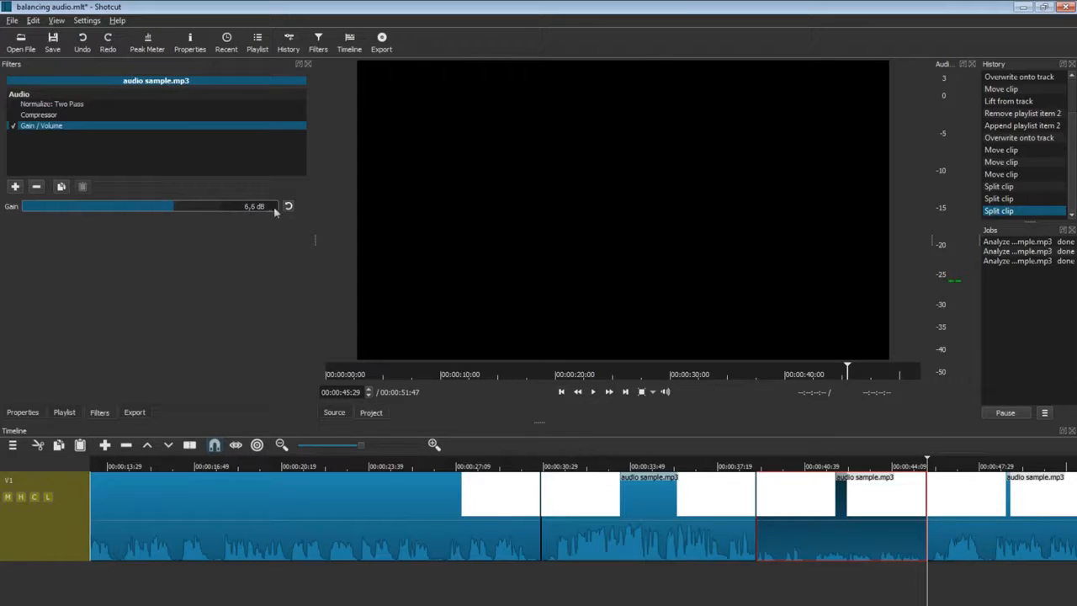
click(193, 212)
Preview from 00:00:37:24 and raise that section's gain further to 17,9 dB.
click(719, 590)
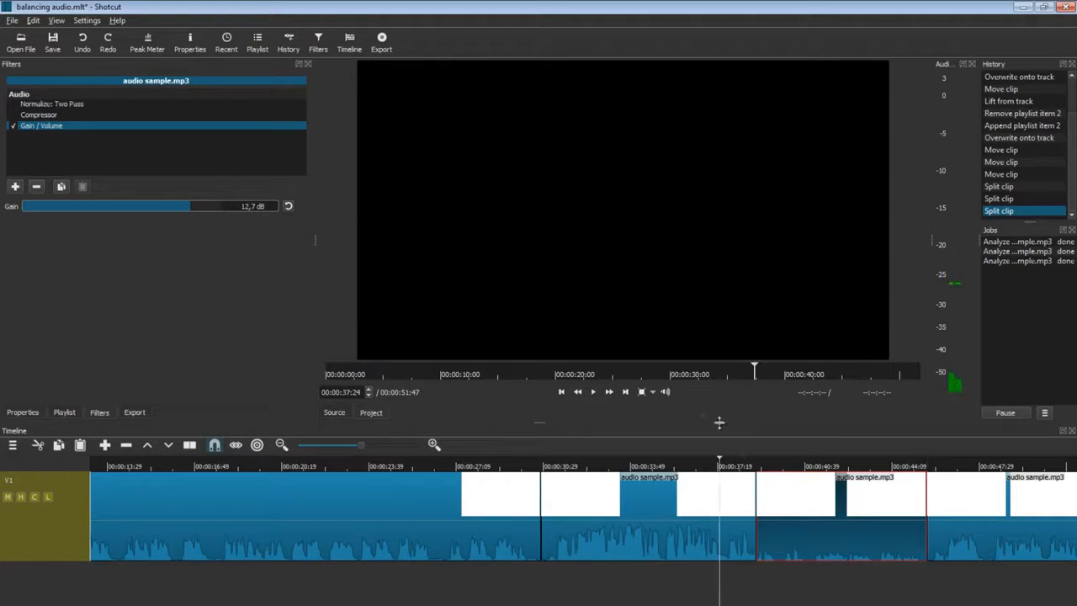
click(593, 393)
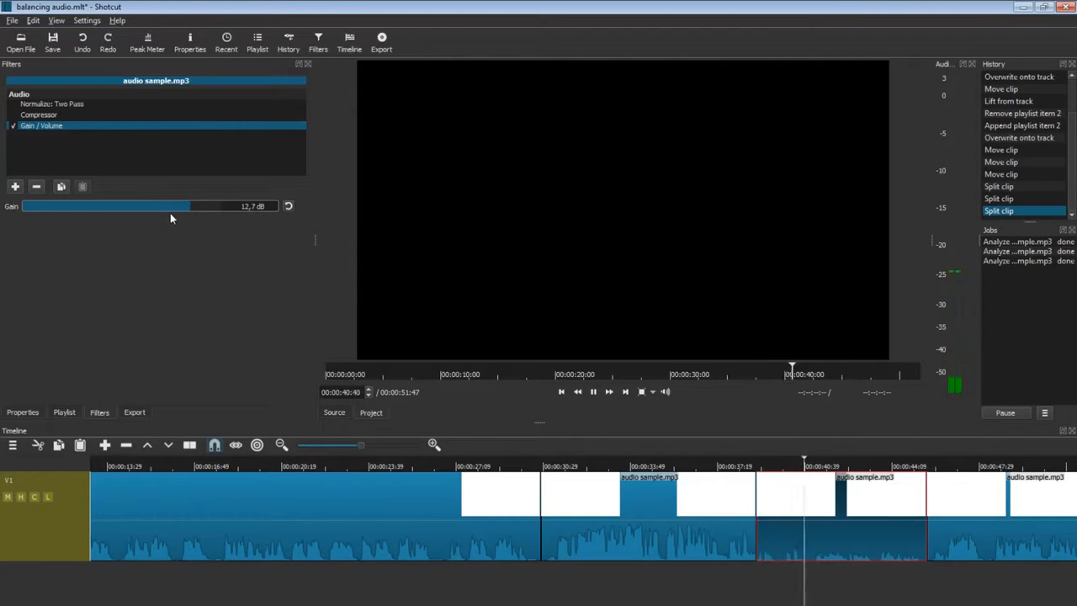
drag(195, 207, 206, 207)
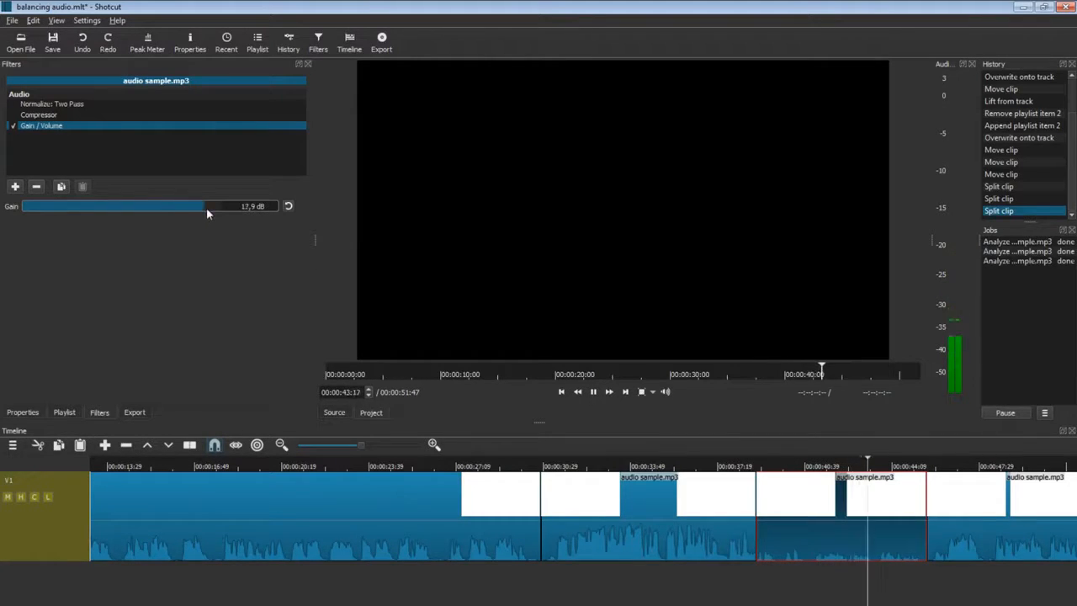
click(594, 391)
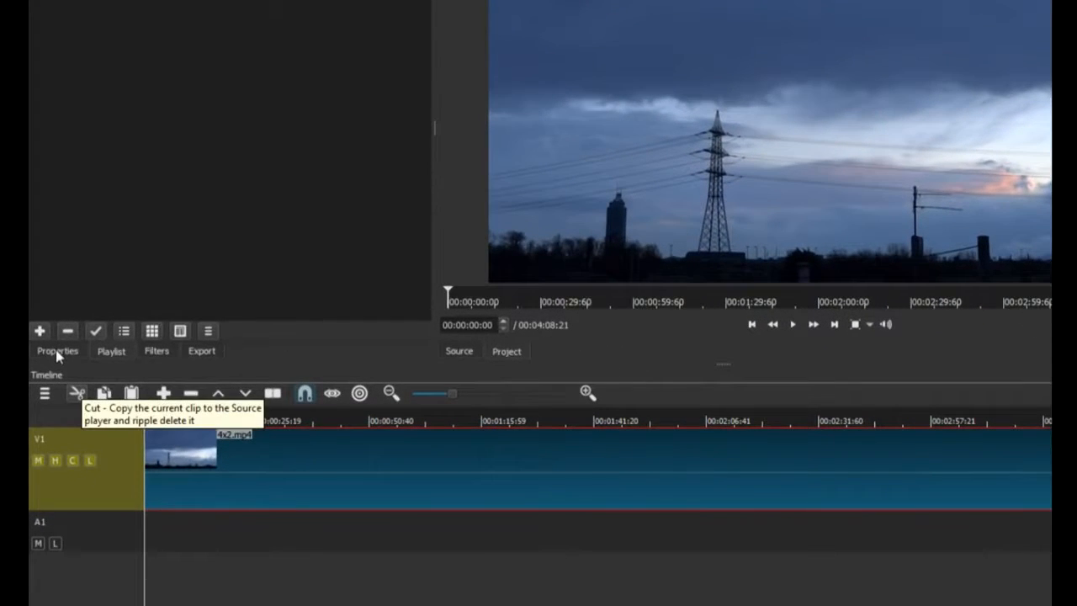
Display the 4x2.mp4 clip's properties: H.264, 1920x1080, 59.9401 fps, 1.00x speed.
click(55, 352)
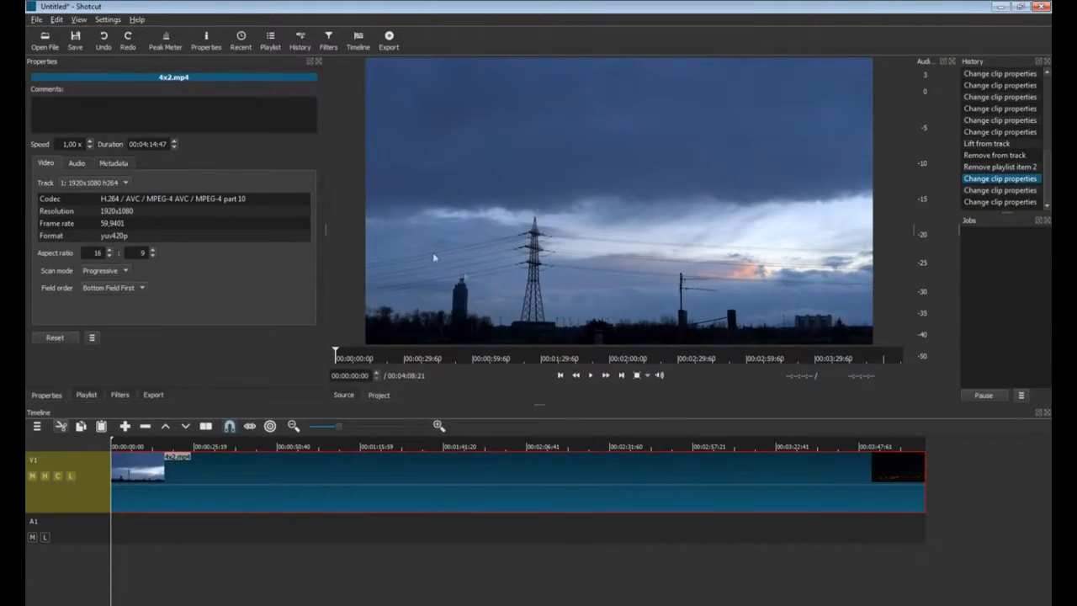
Play and scrub through the 4x2.mp4 timelapse from dusk into night.
click(590, 375)
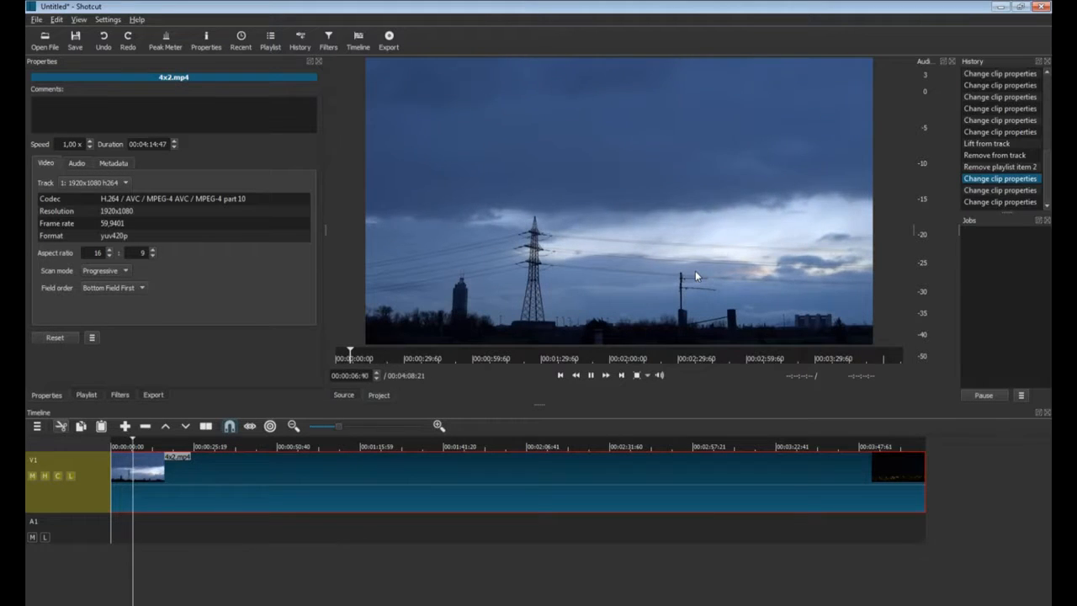
click(590, 375)
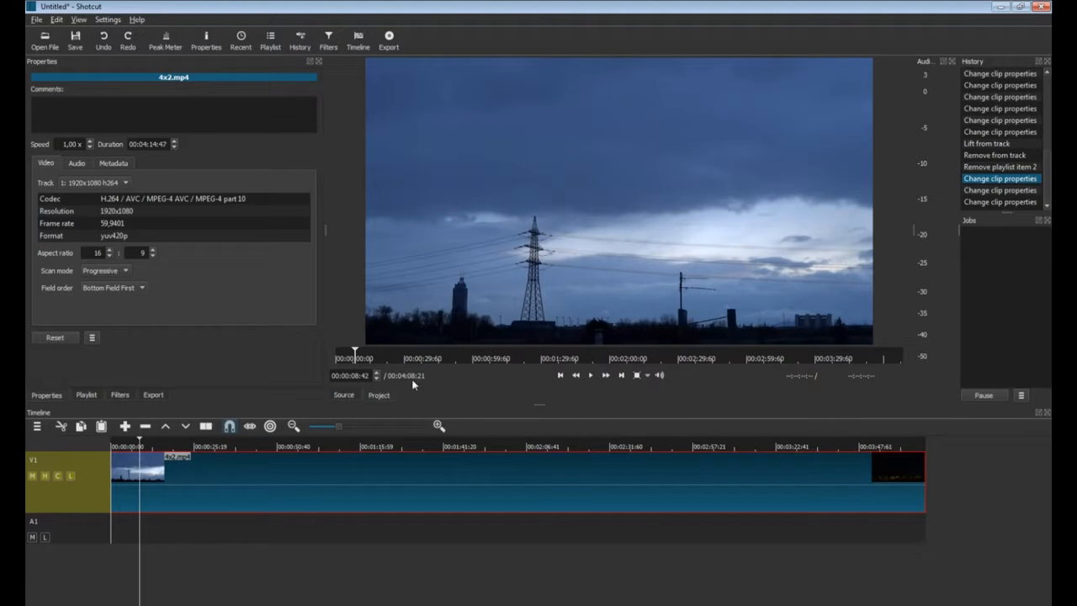
drag(142, 530, 286, 532)
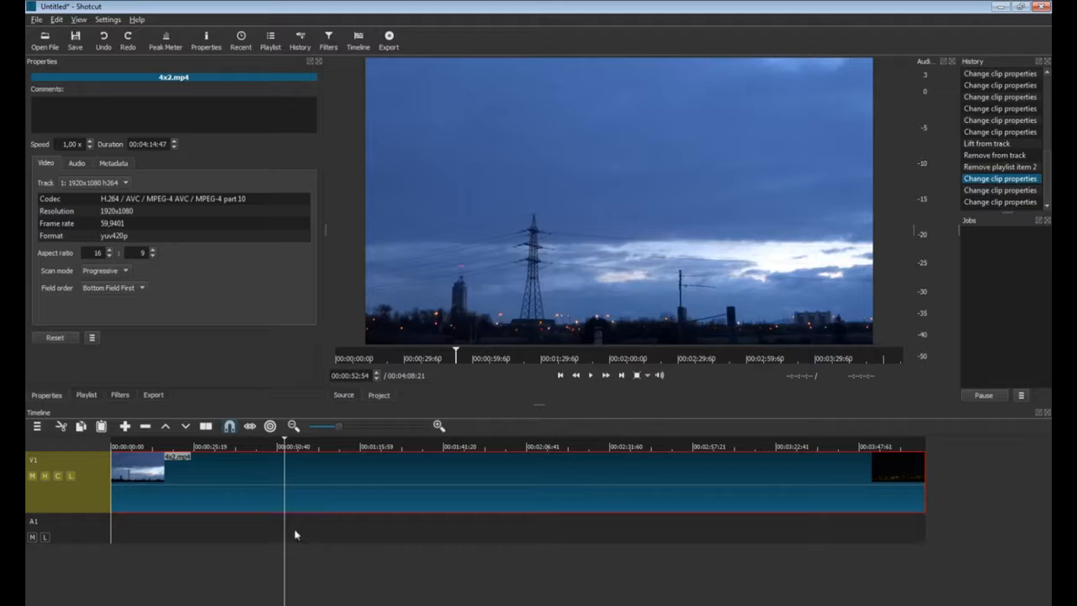
click(121, 526)
drag(272, 532, 568, 532)
click(340, 530)
drag(634, 533, 883, 538)
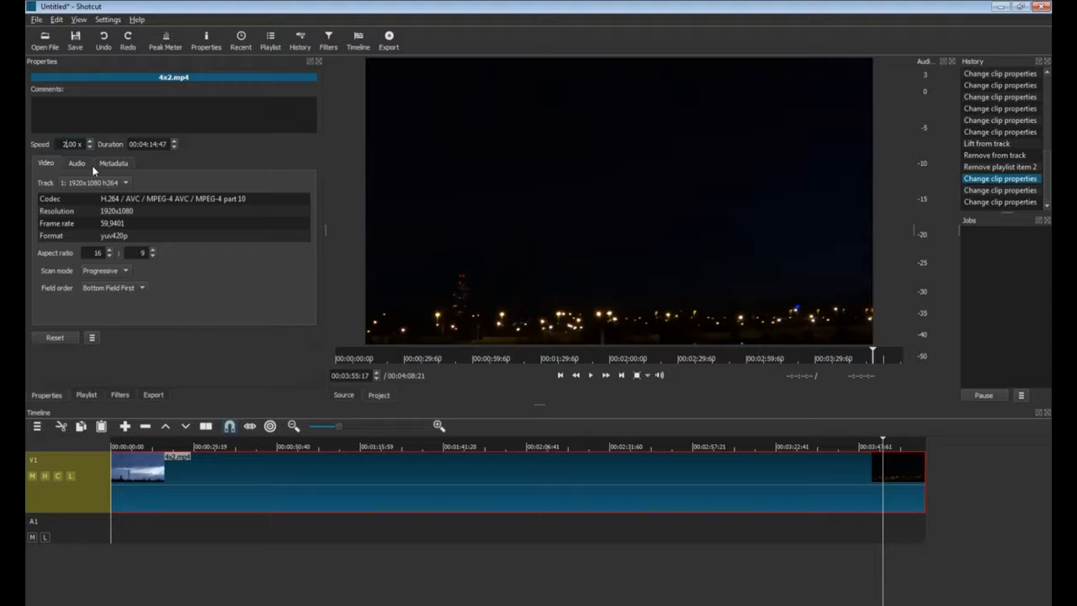
Raise 4x2.mp4's speed from 2x to 10x, then to 20x, shortening it to 00:00:12:45.
key(Return)
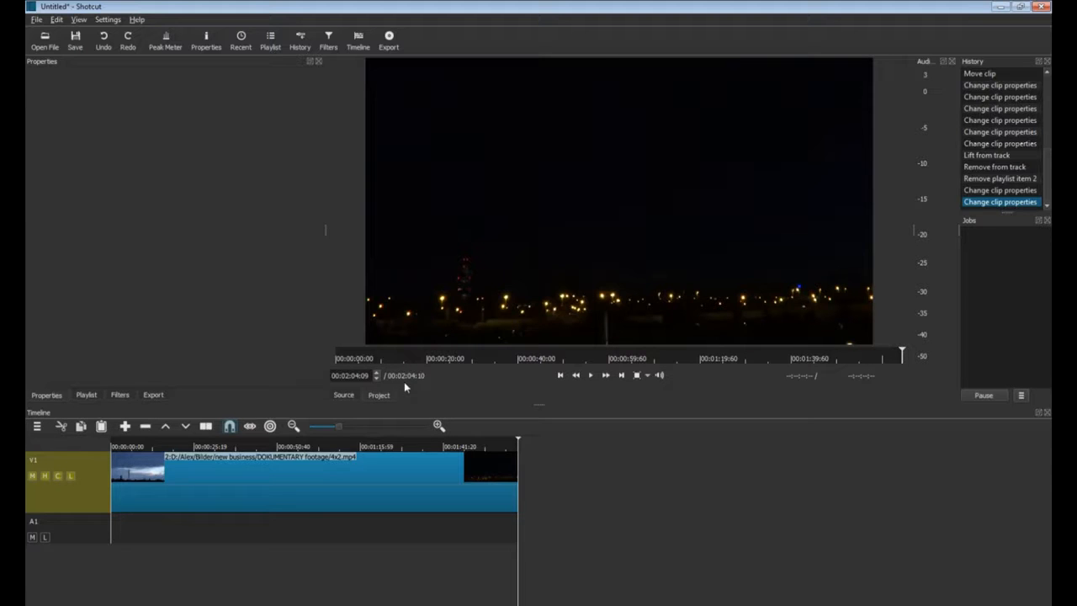
click(324, 485)
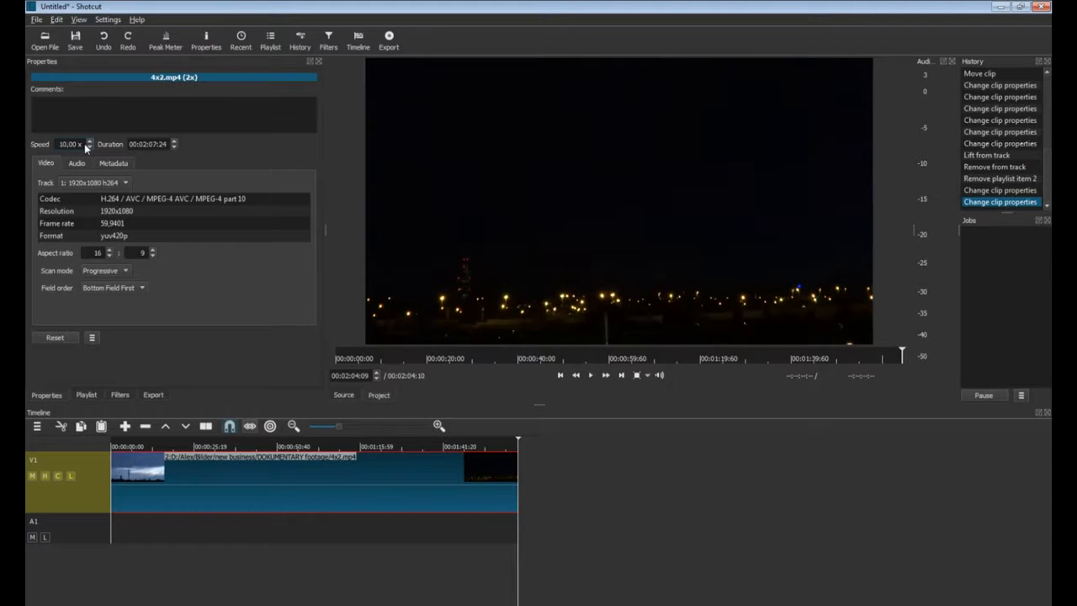
key(Return)
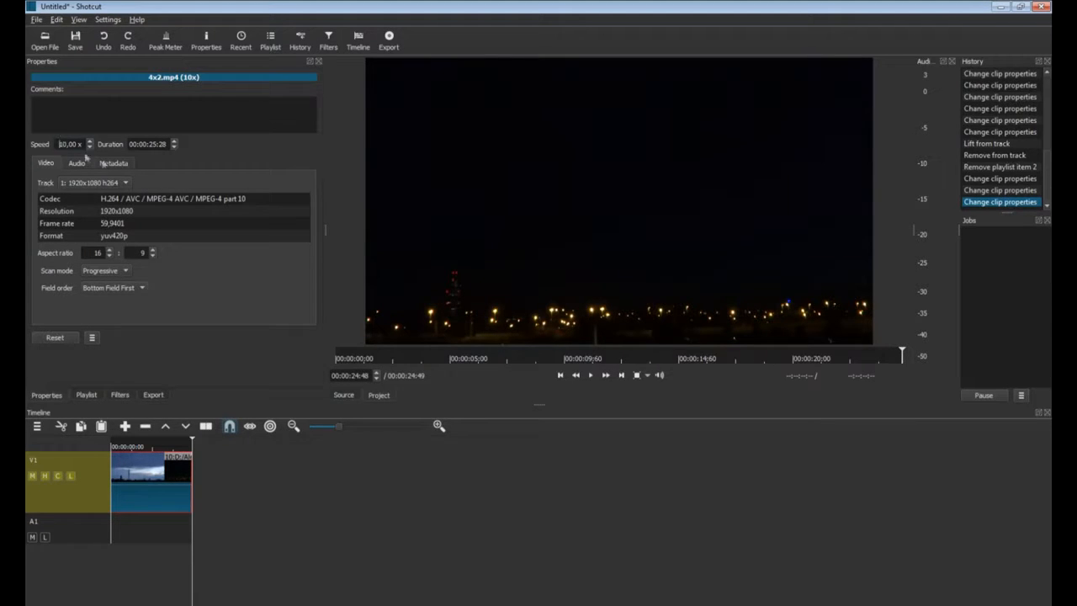
key(Return)
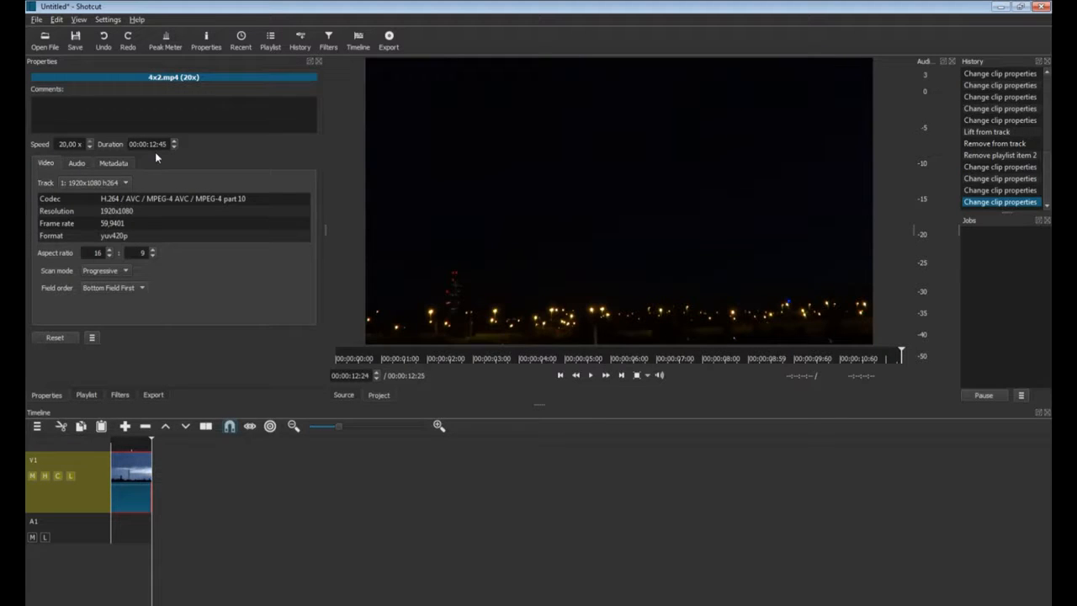
click(68, 145)
key(BackSpace)
text(0)
key(Return)
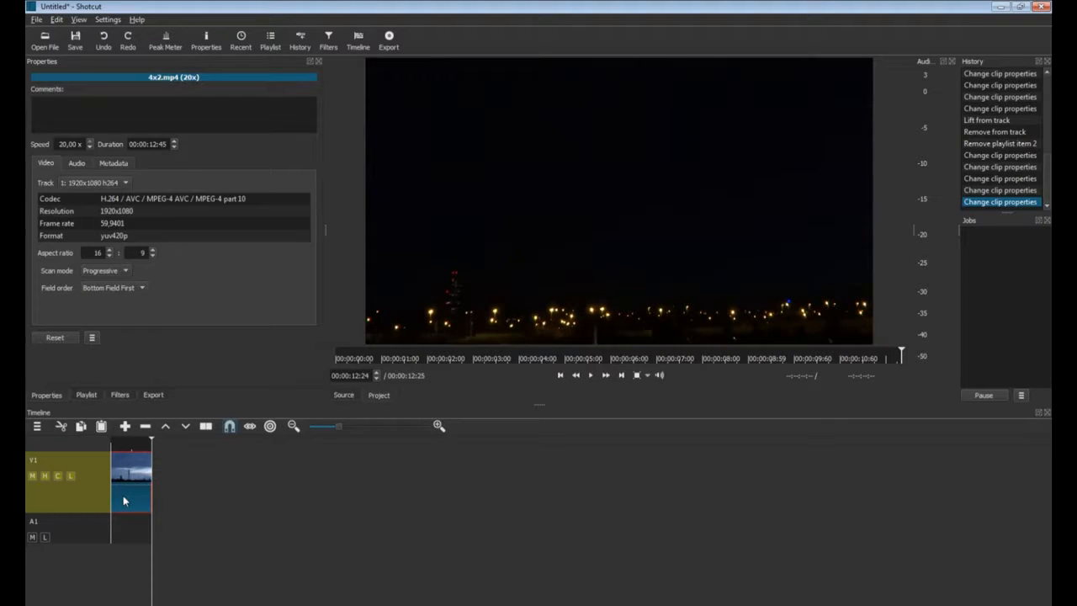
click(591, 375)
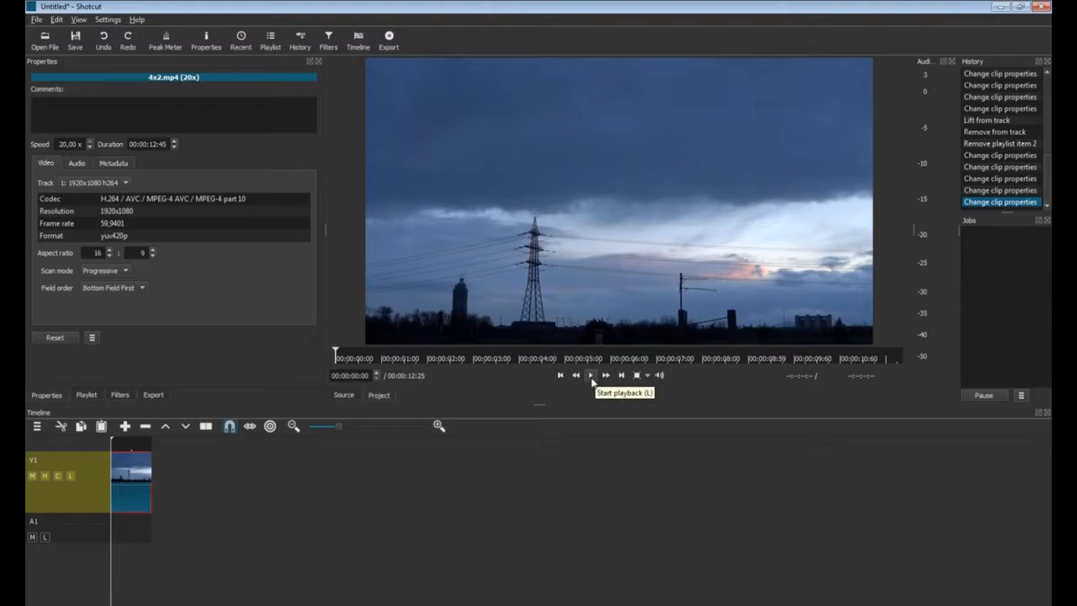
click(591, 377)
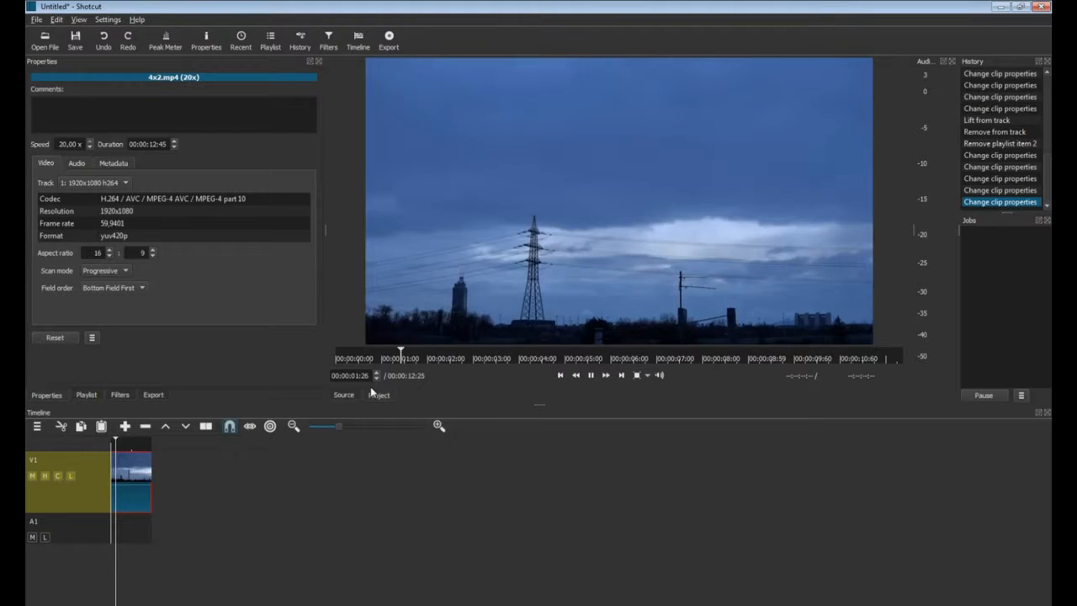
click(590, 376)
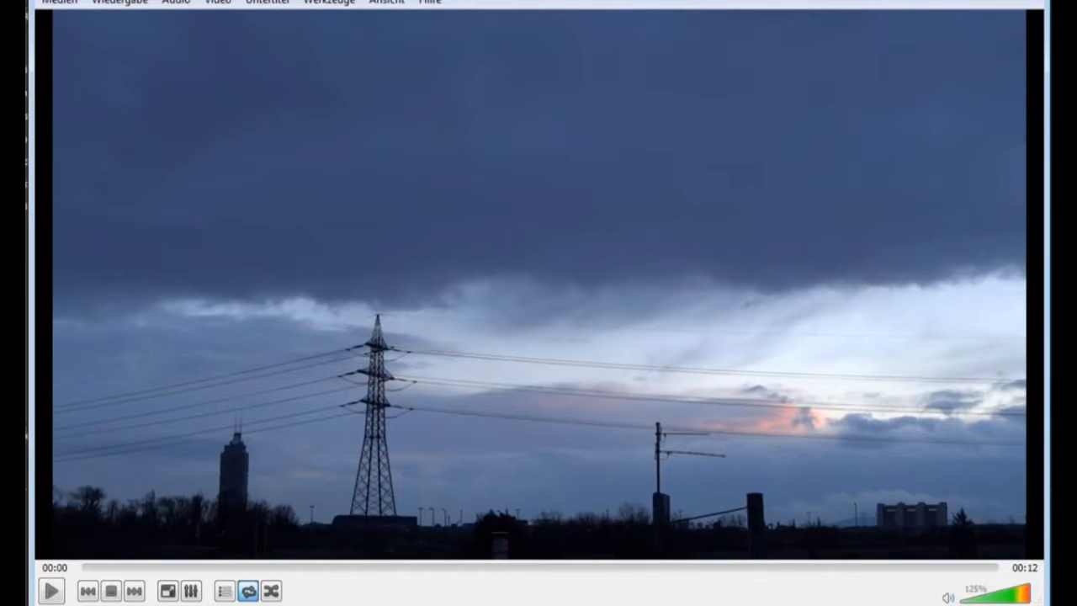
Play the exported 12-second timelapse in VLC media player.
click(52, 591)
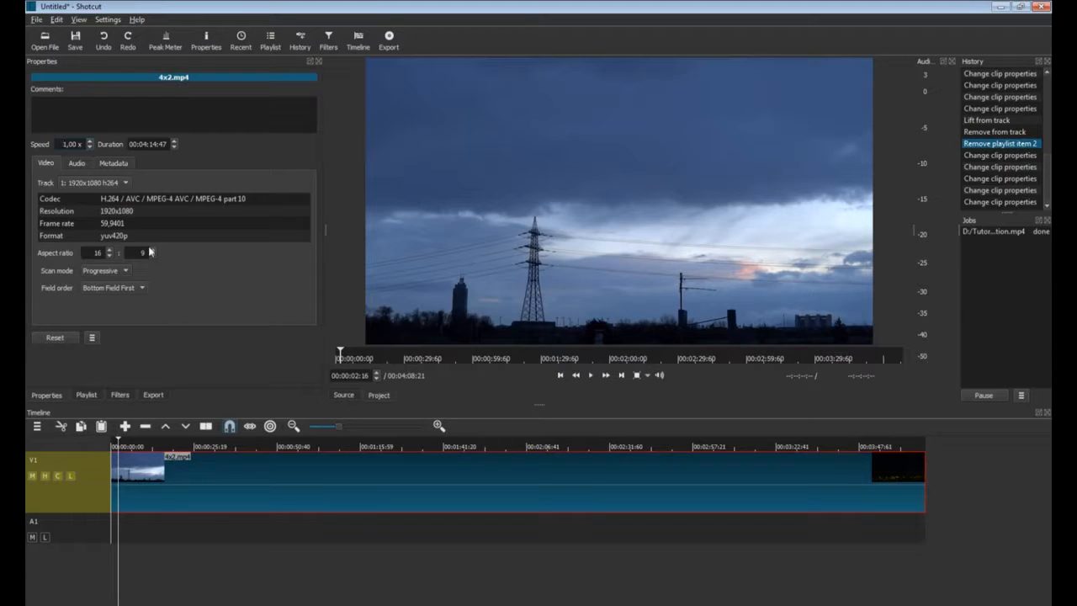
Set the 4x2.mp4 clip's speed to 0,5x in Properties.
key(Delete)
key(Delete)
key(Delete)
text(,5)
key(Return)
Reduce the clip speed further to 0,01x and play back the slowed timelapse.
click(146, 502)
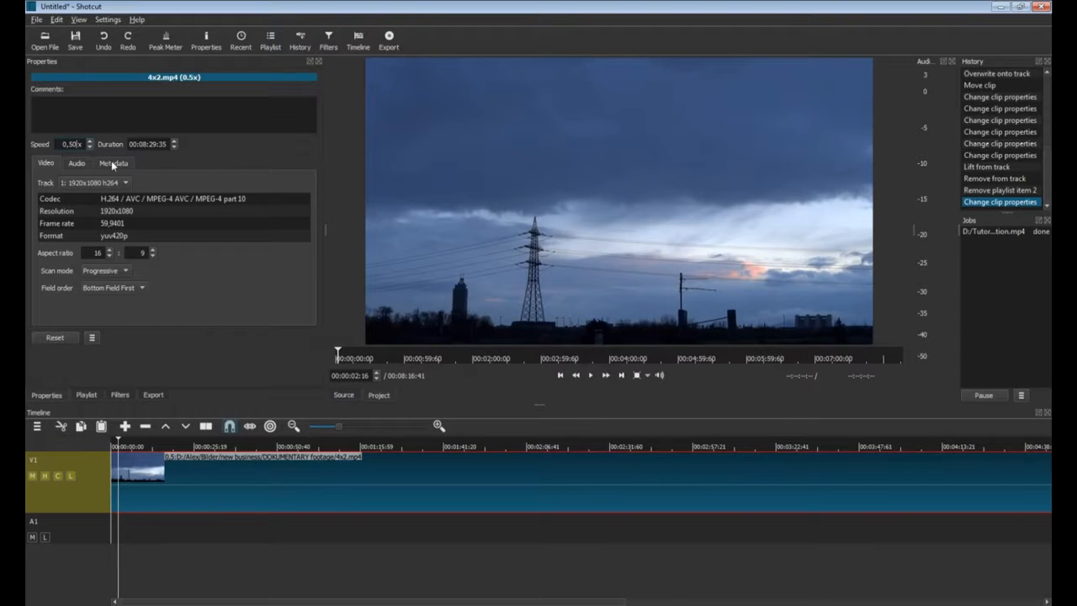
key(BackSpace)
key(BackSpace)
text(01)
key(Return)
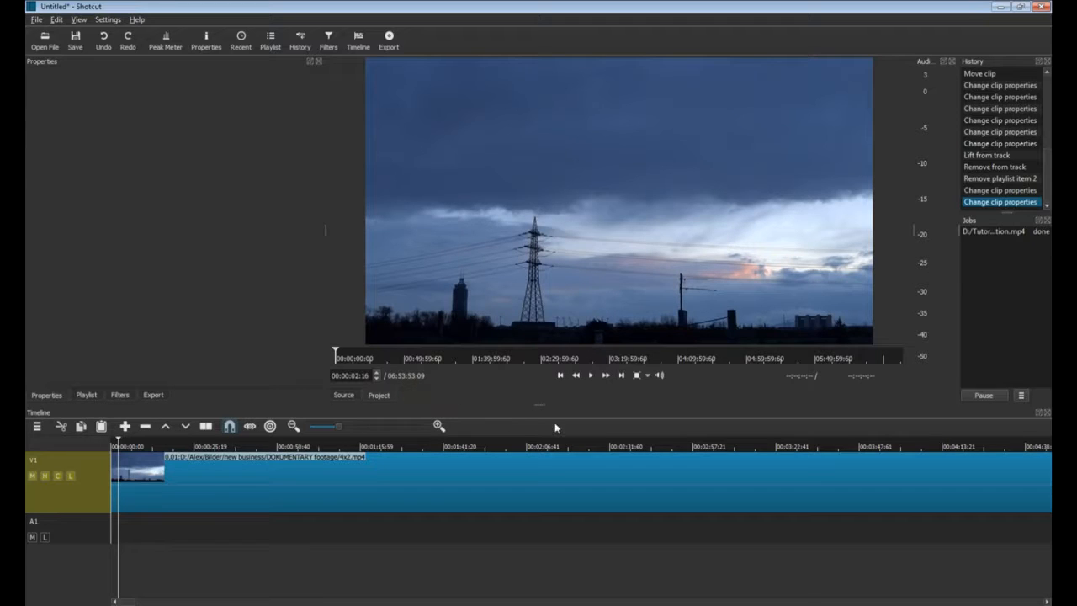
key(space)
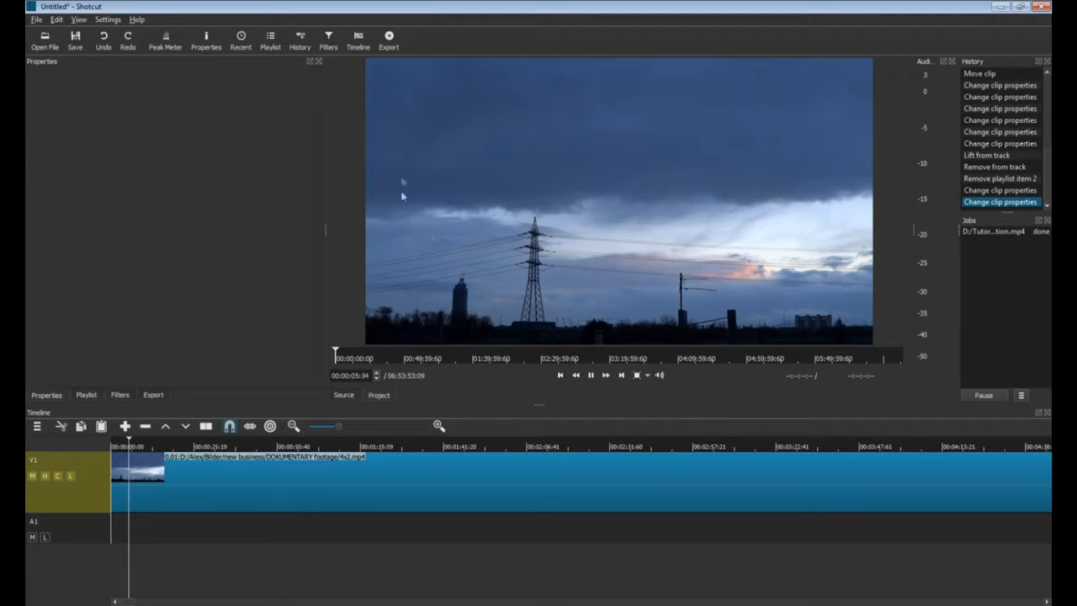
click(591, 376)
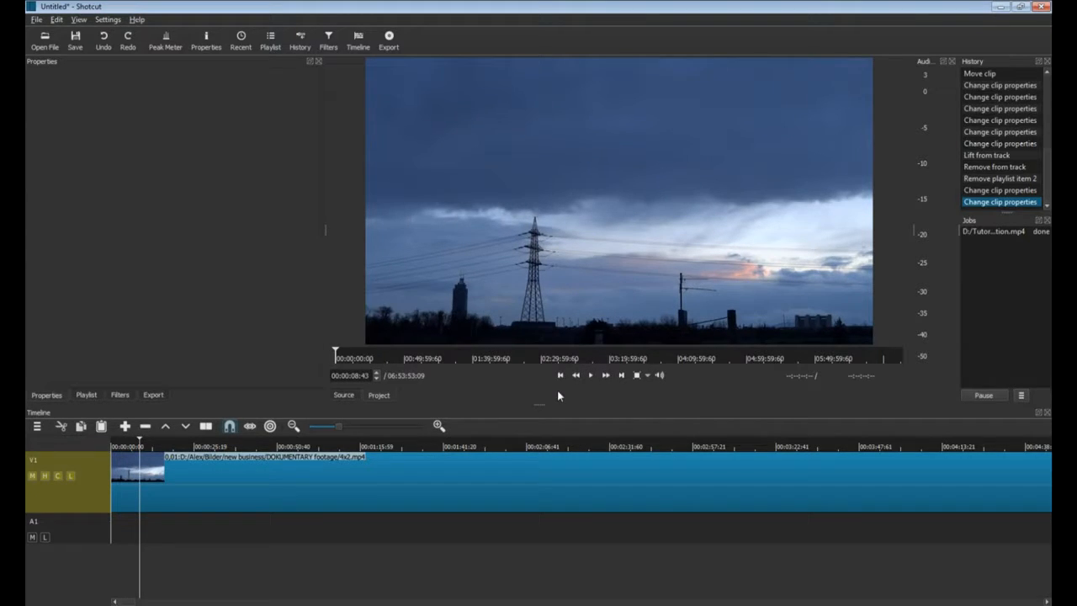
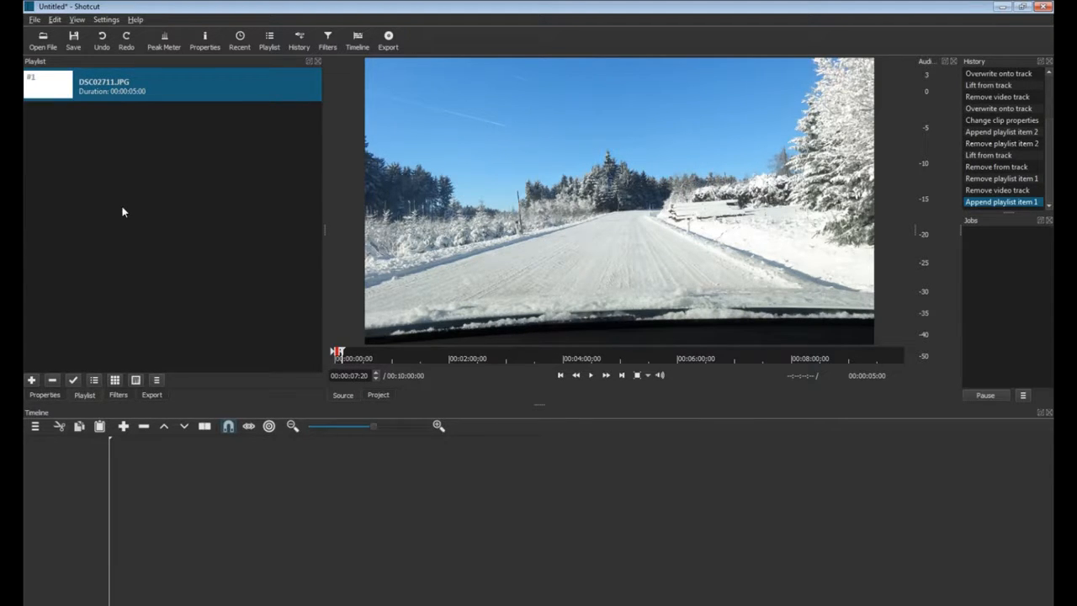
Place DSC02711.JPG on the timeline, shorten it to 00:00:03:00, and make 3 seconds the default.
drag(106, 103, 148, 476)
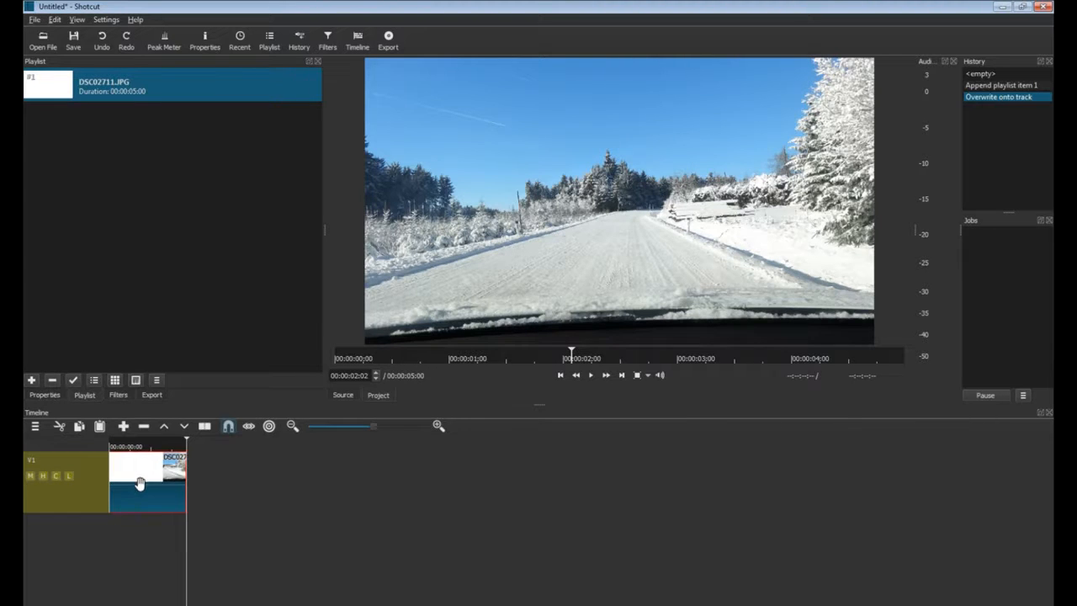
click(44, 394)
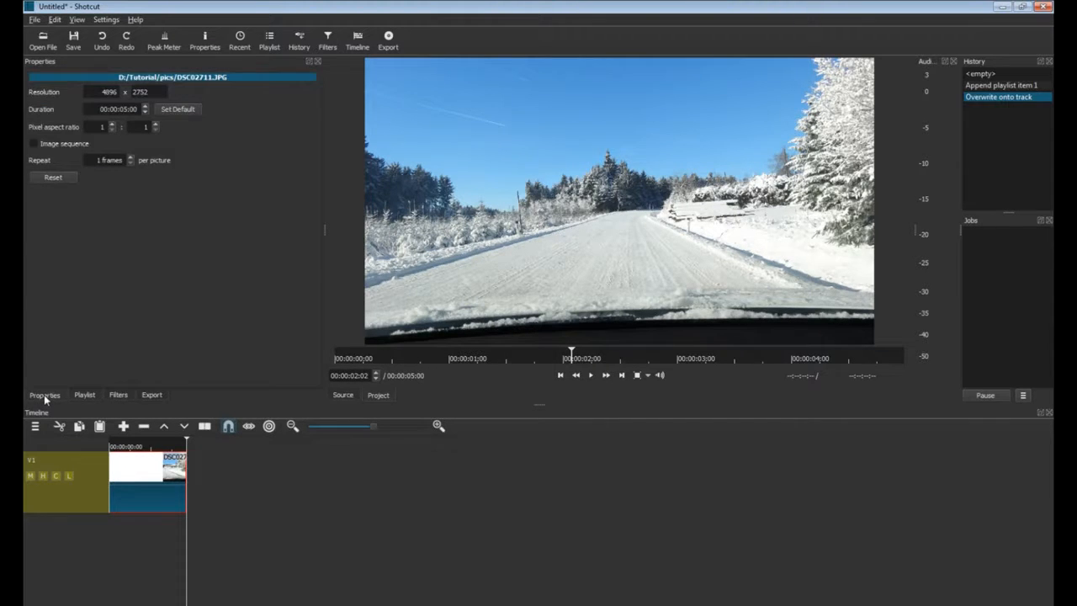
click(126, 109)
key(BackSpace)
text(3)
click(178, 111)
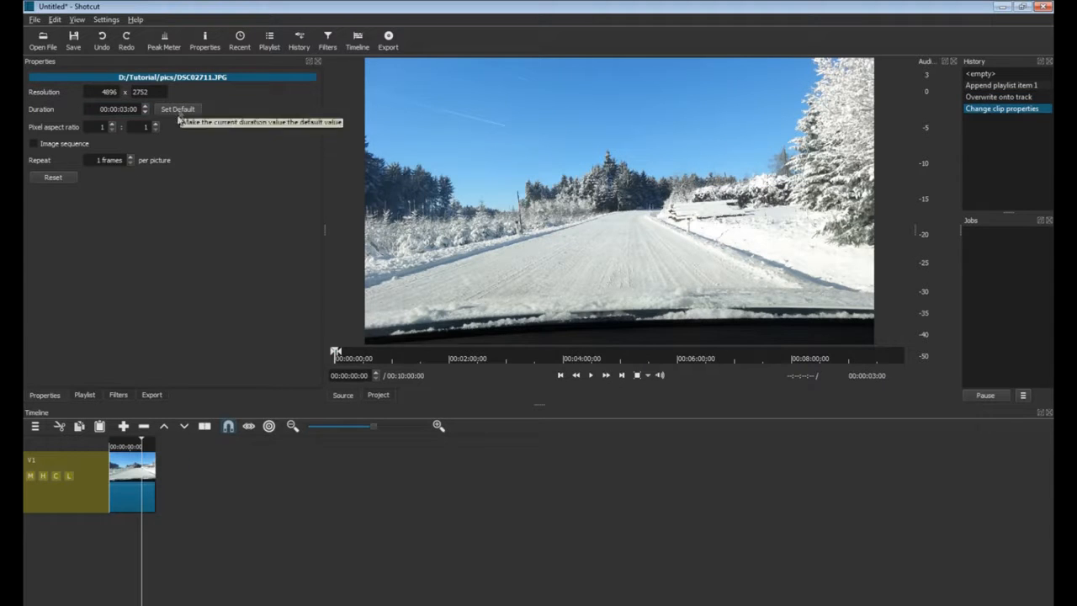
click(84, 394)
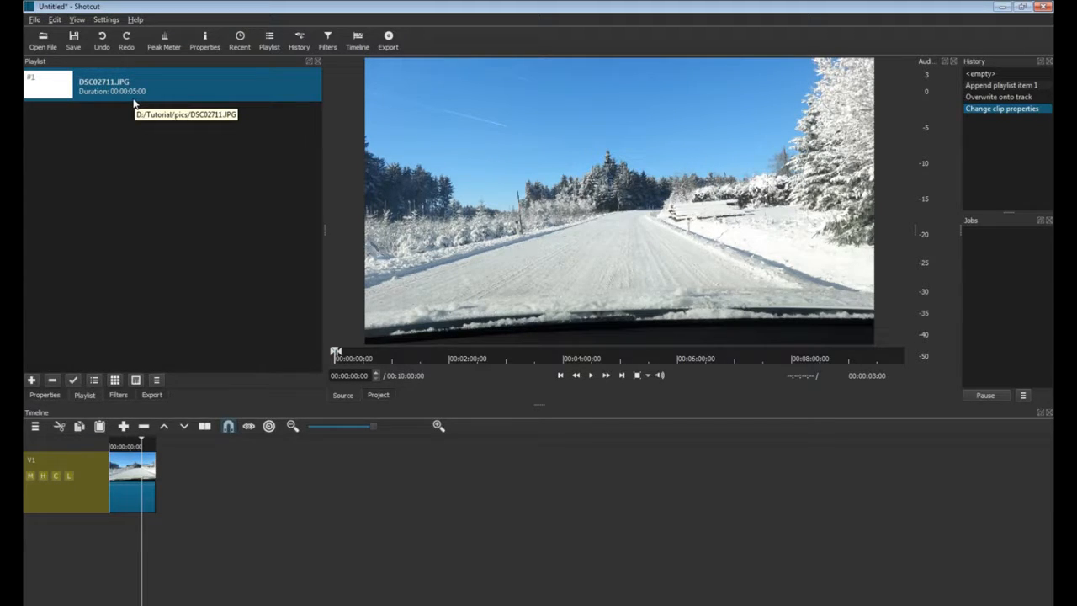
Add DSC02712.JPG from the tutorial photos folder to the playlist.
click(637, 596)
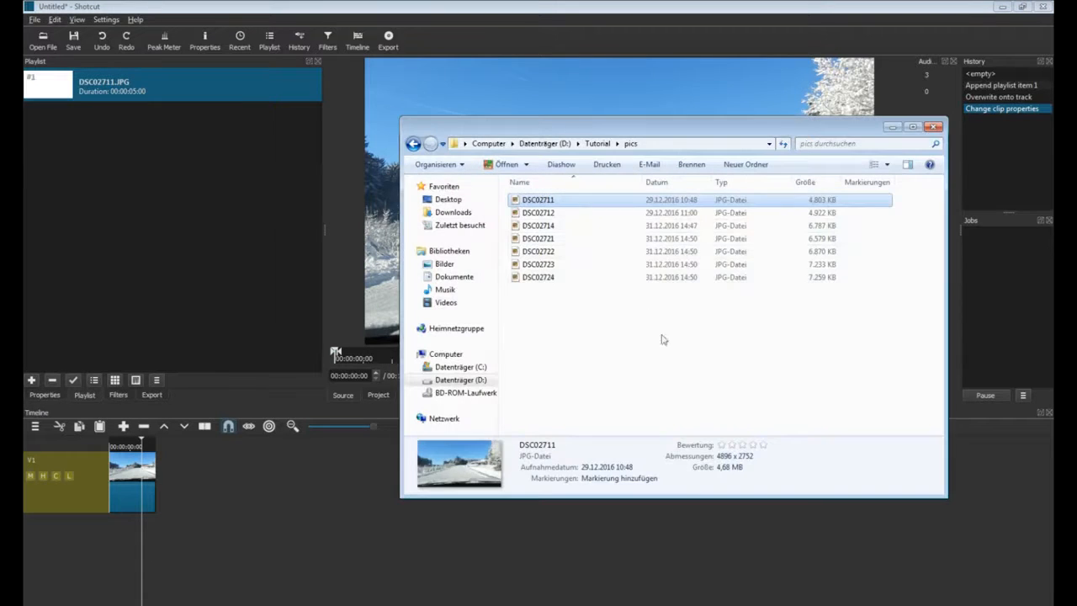
click(542, 214)
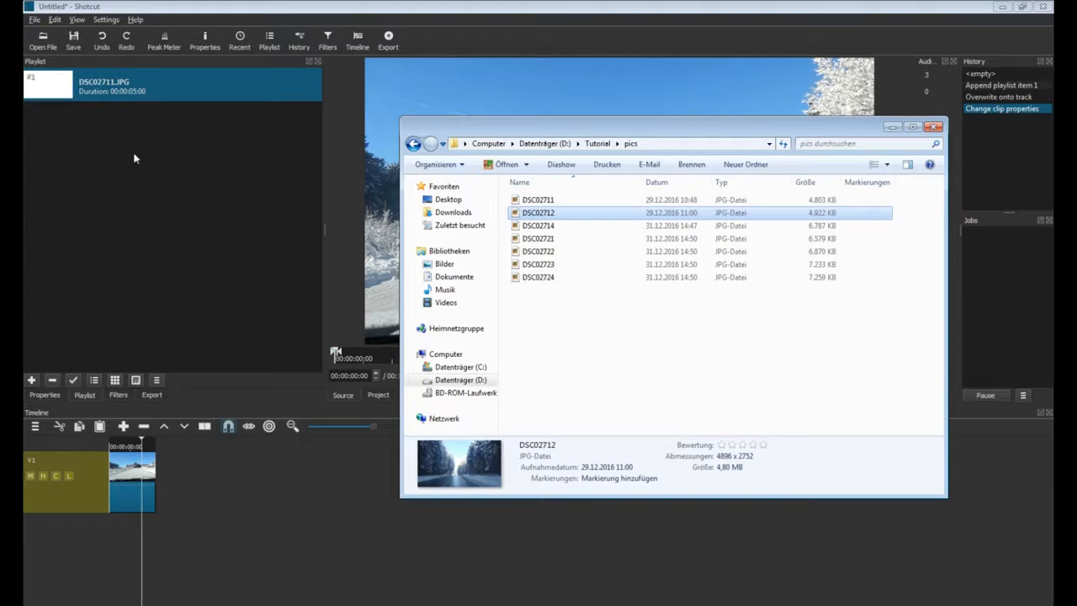
drag(134, 158, 130, 159)
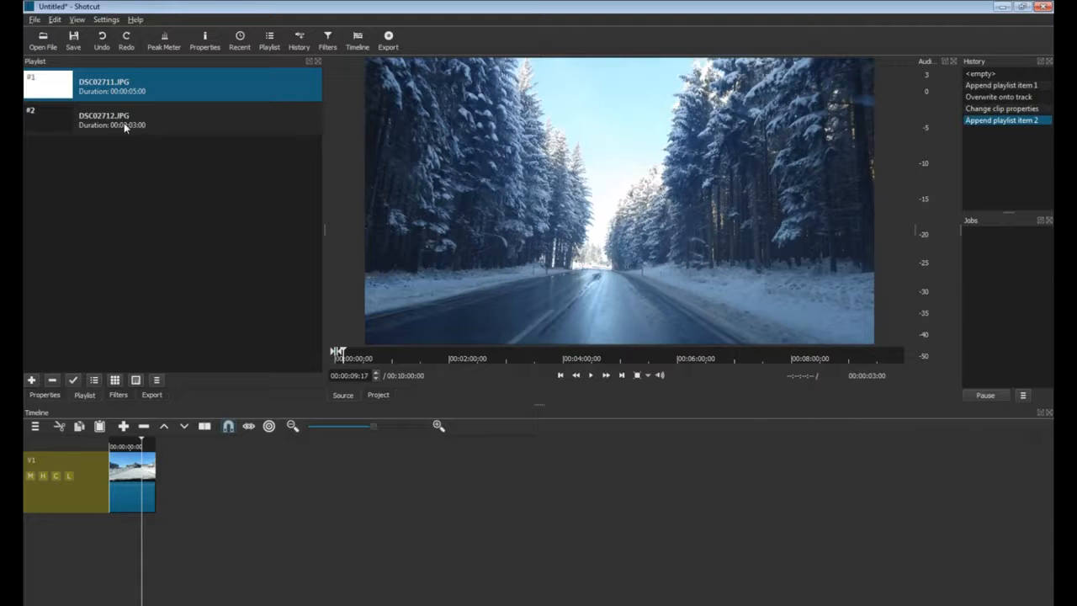
click(124, 122)
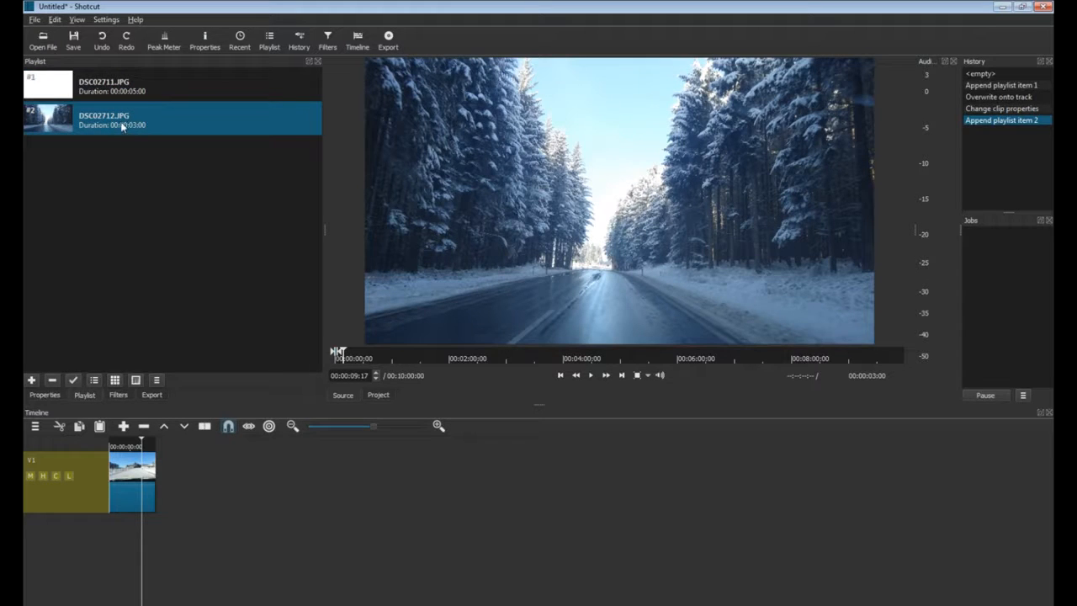
Put DSC02712 on V1 after a gap, then lengthen the first photo into the gap.
drag(102, 125, 175, 491)
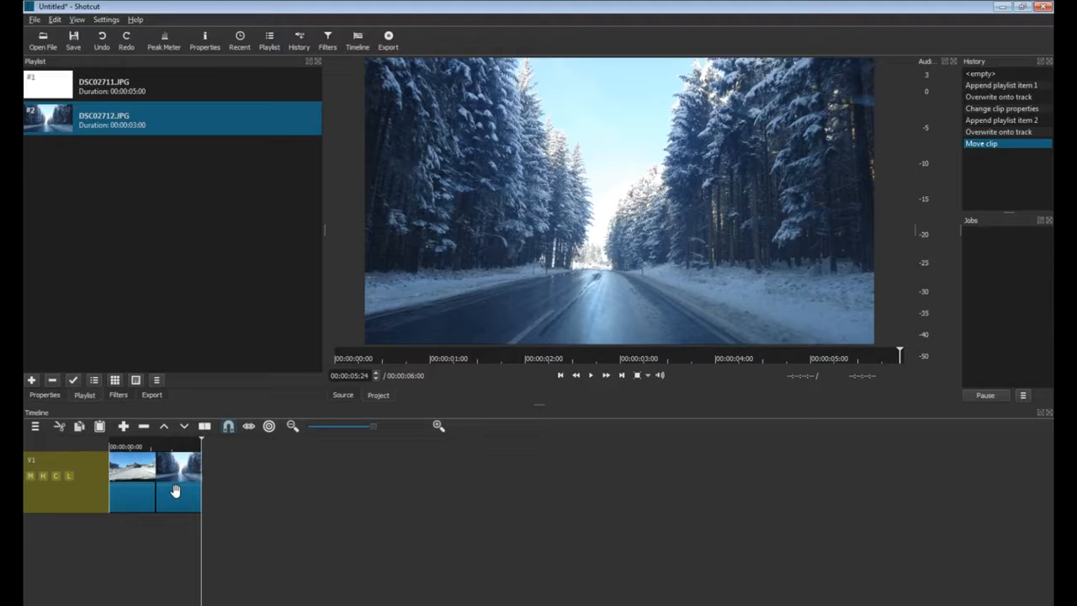
drag(175, 490, 236, 491)
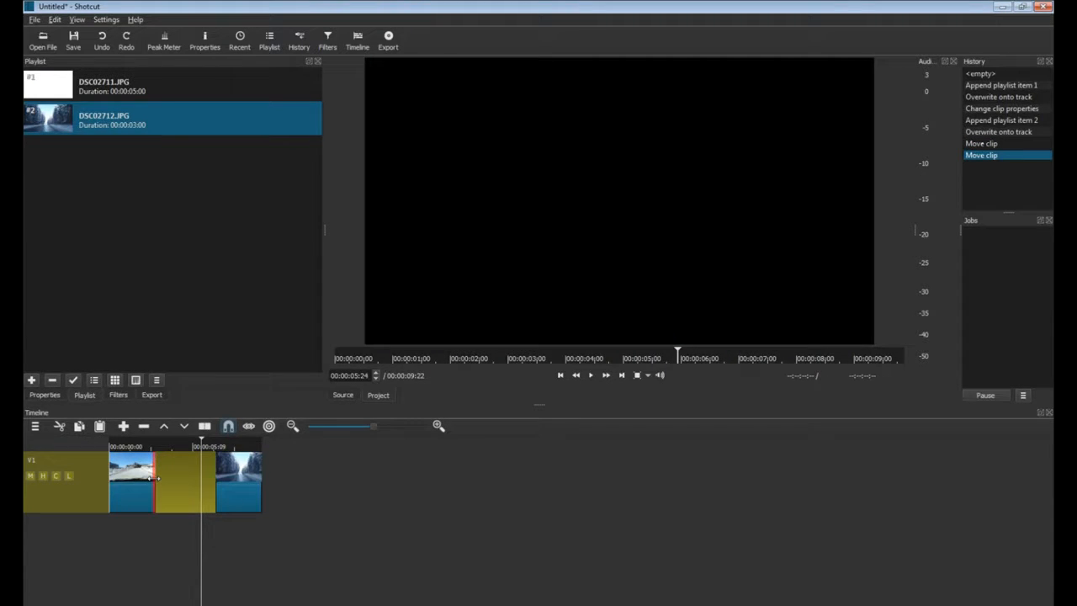
mouse_move(156, 477)
mouse_down()
mouse_move(191, 477)
mouse_move(161, 477)
mouse_move(144, 493)
mouse_up()
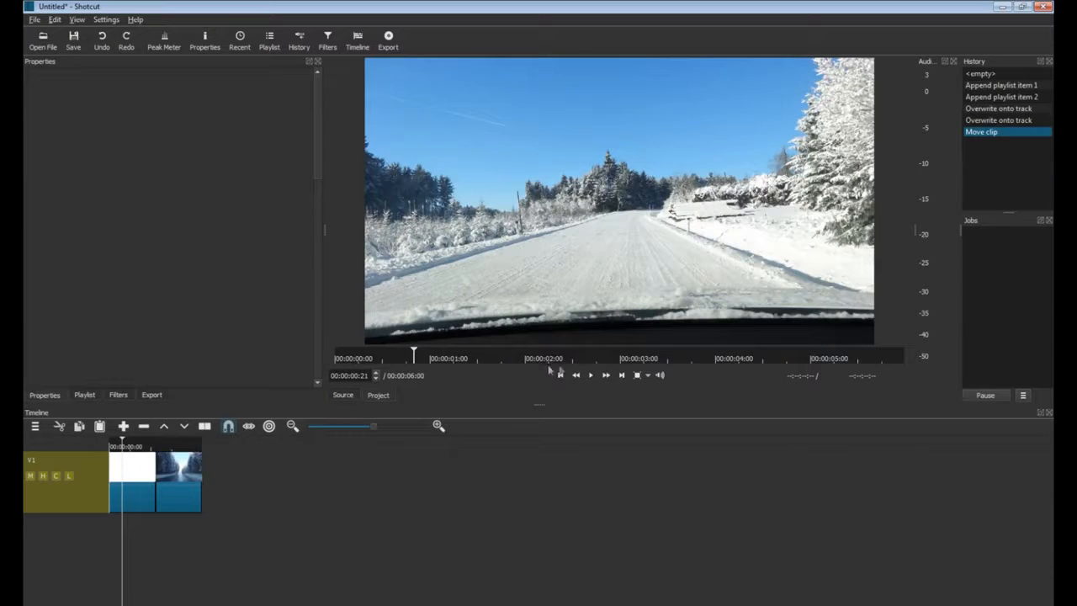
Overlap the second photo onto the first to form a transition and preview the 00:00:04:20 sequence.
click(591, 375)
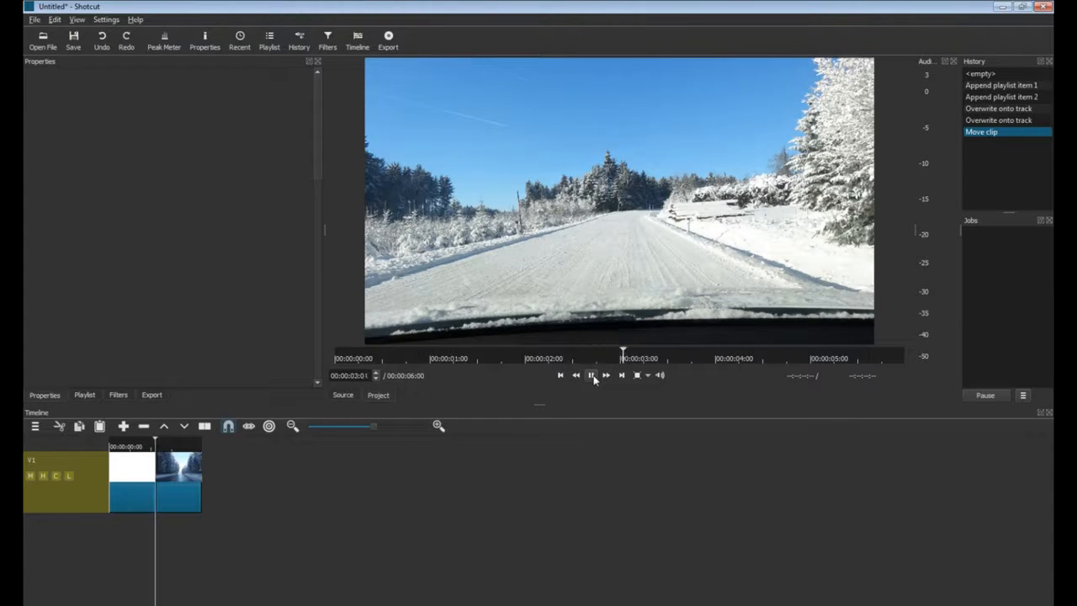
click(590, 375)
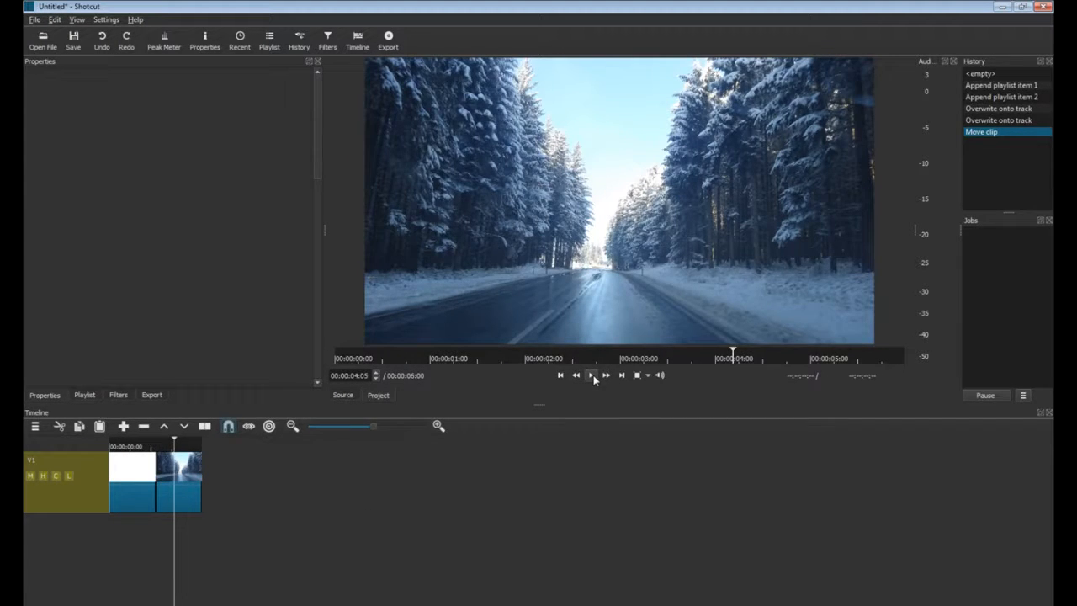
drag(179, 481, 163, 485)
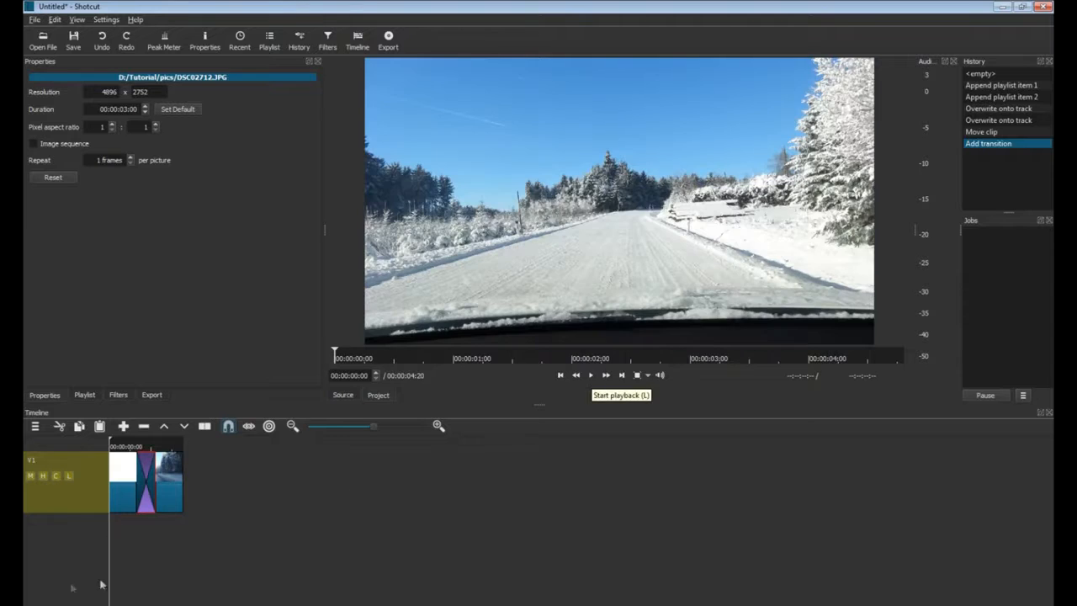
click(591, 376)
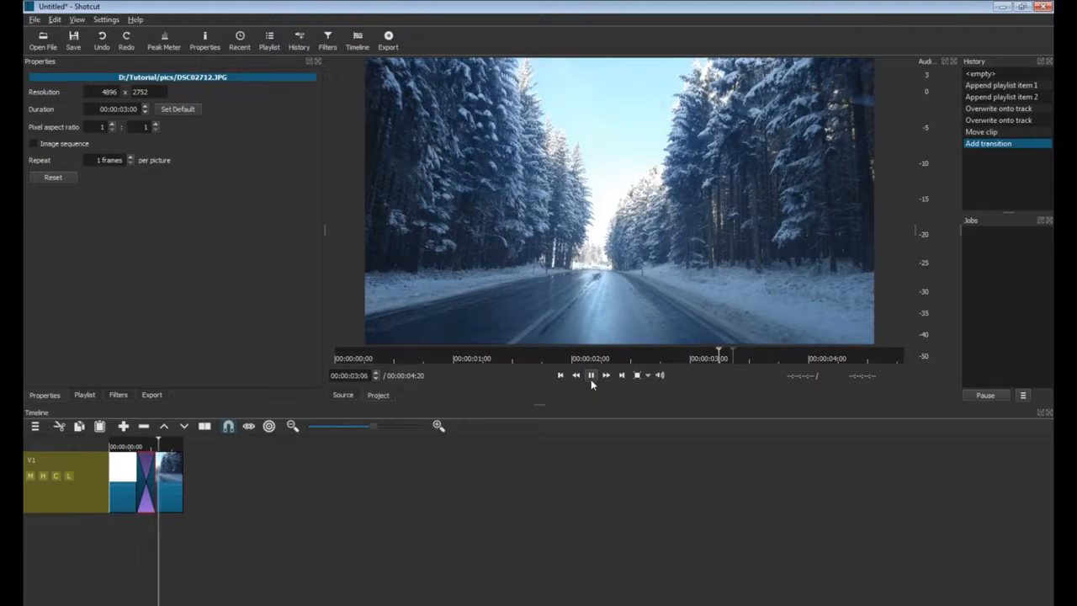
click(590, 376)
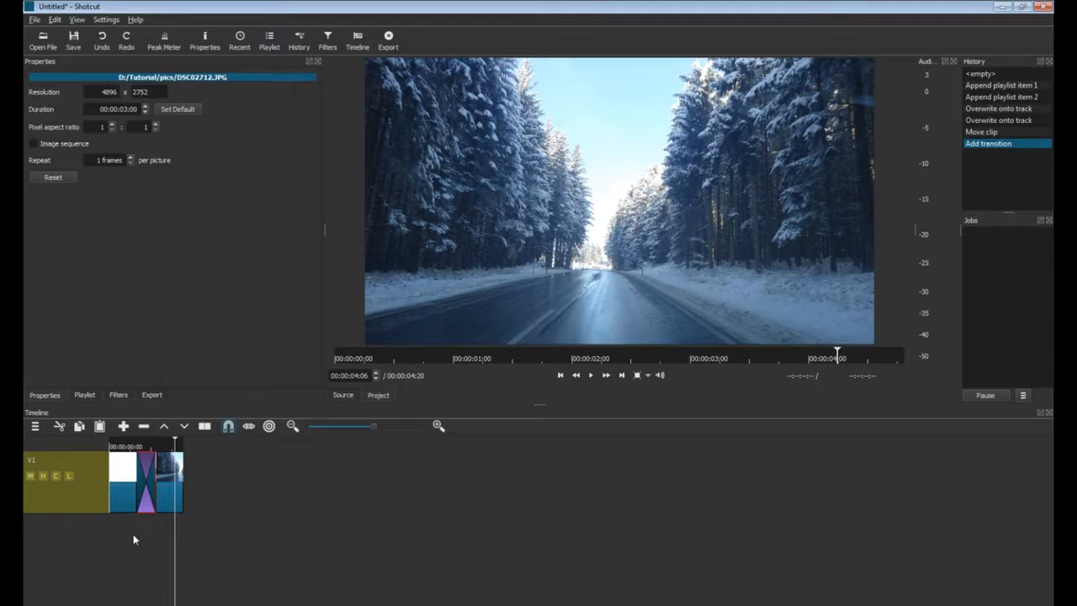
Add an audio track to the timeline from the track header menu.
right_click(55, 543)
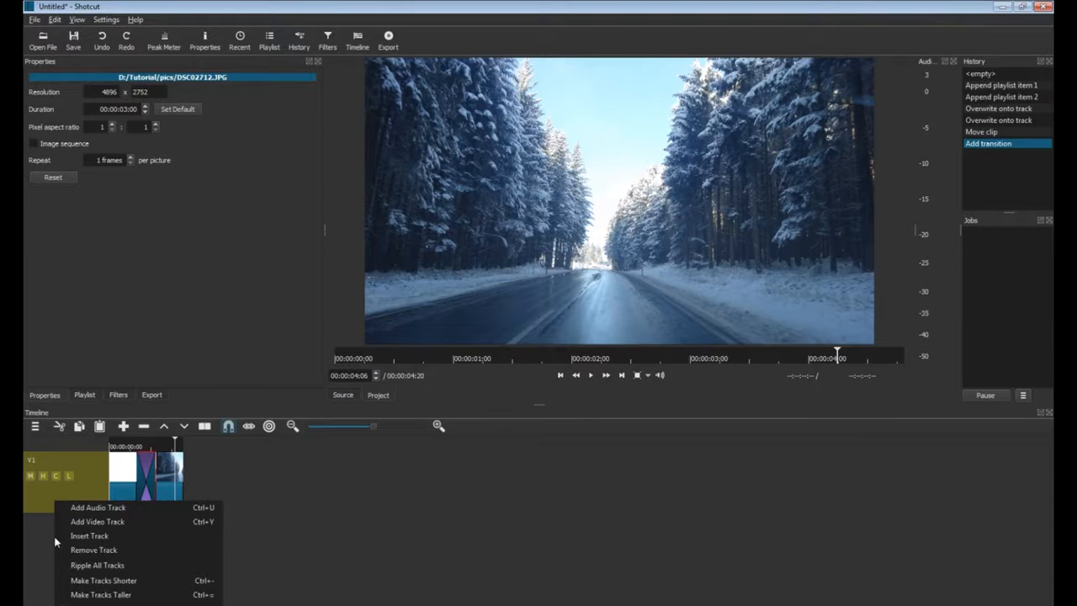
click(96, 507)
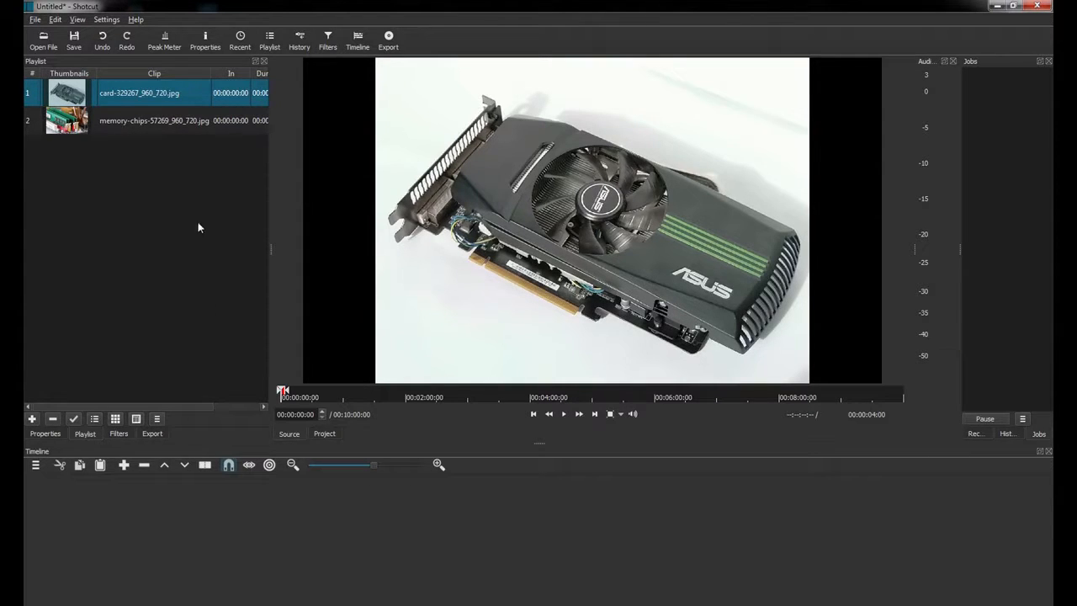
Place the graphics-card and memory-chips photos on V1, overlapping them to form a transition.
drag(106, 99, 105, 530)
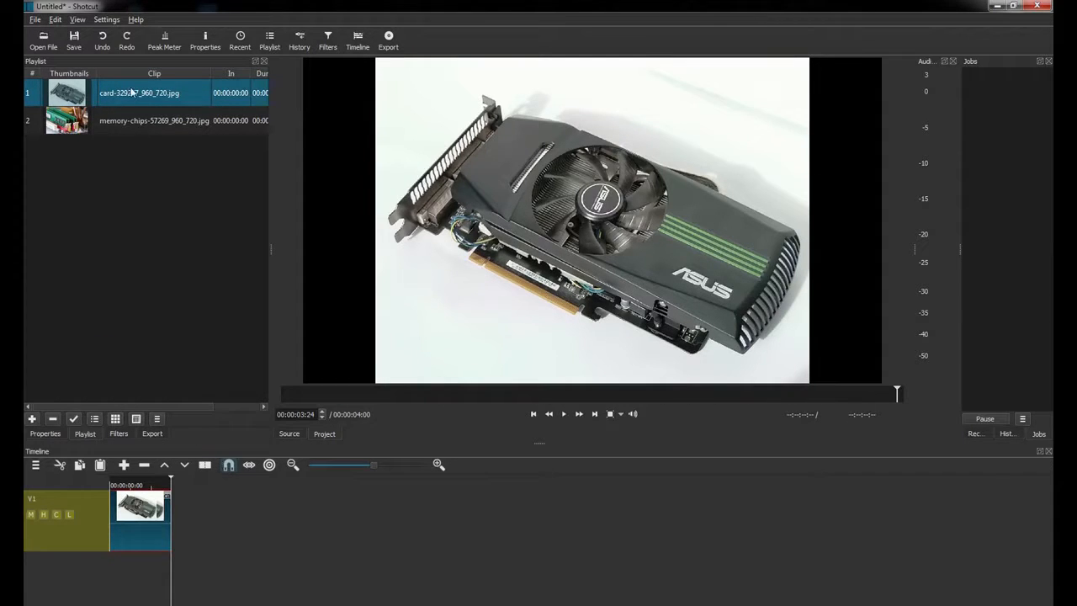
drag(107, 123, 179, 521)
click(224, 526)
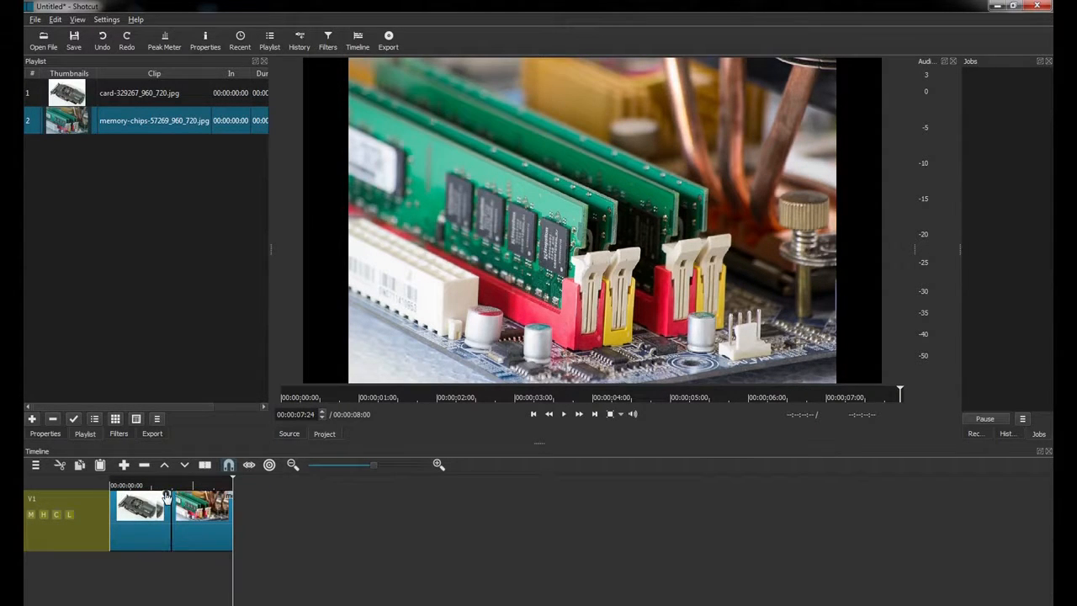
mouse_move(172, 523)
drag(209, 525, 181, 522)
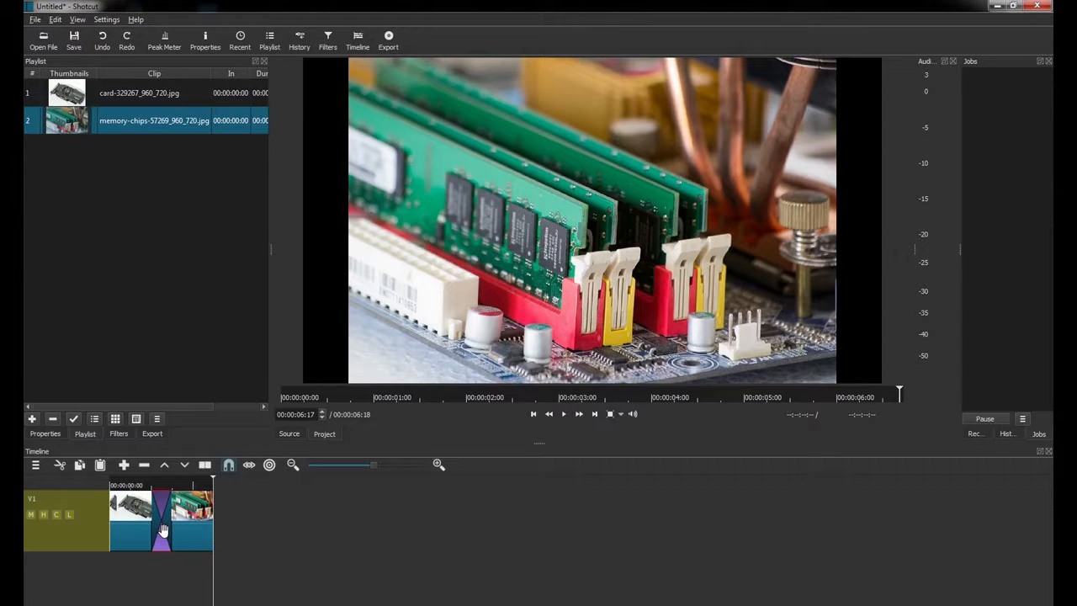
Preview the 00:00:06:18 sequence from the start and park the playhead in the transition.
click(113, 486)
click(565, 414)
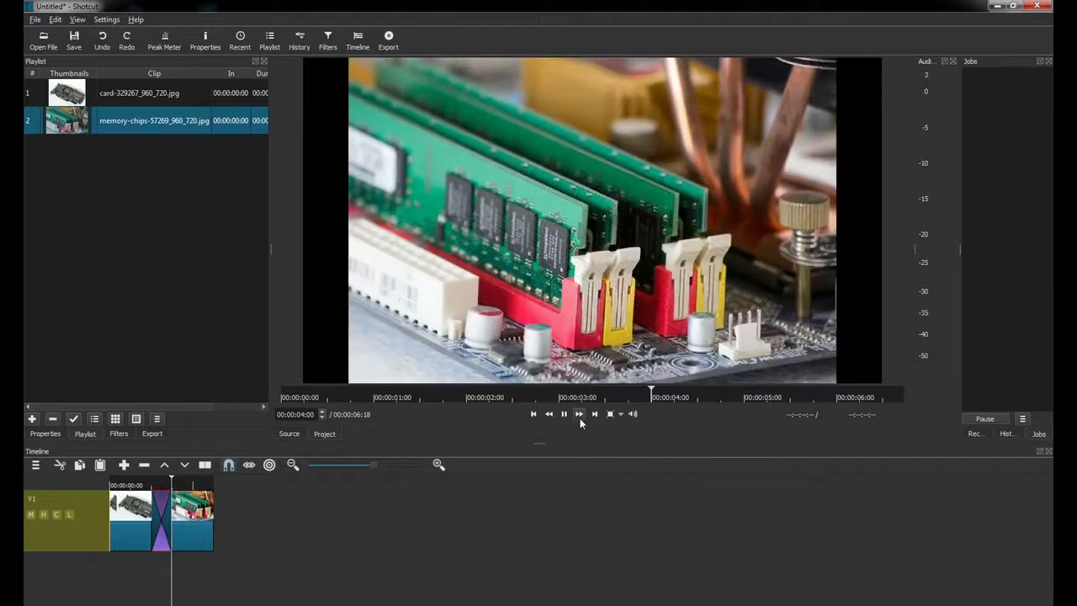
click(564, 414)
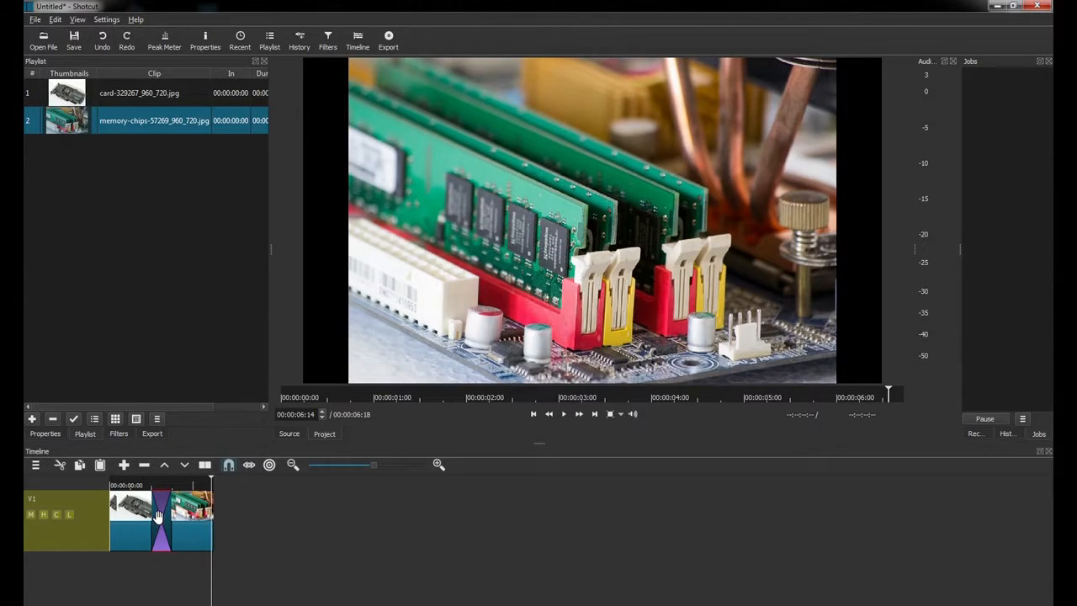
click(157, 517)
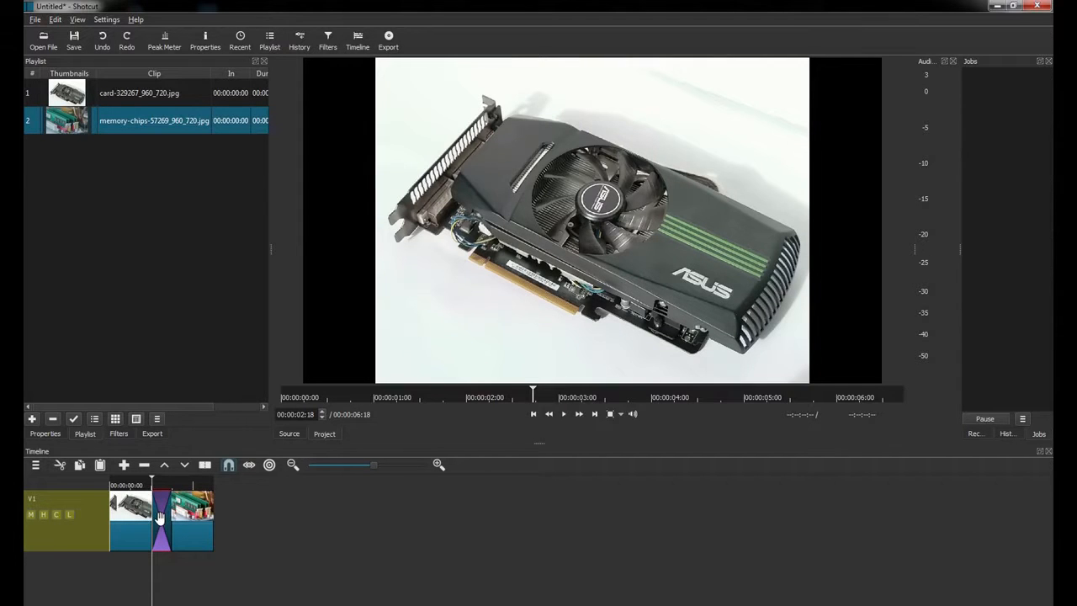
Set the transition's wipe to Bar Vertical and preview it from the transition's start.
click(35, 432)
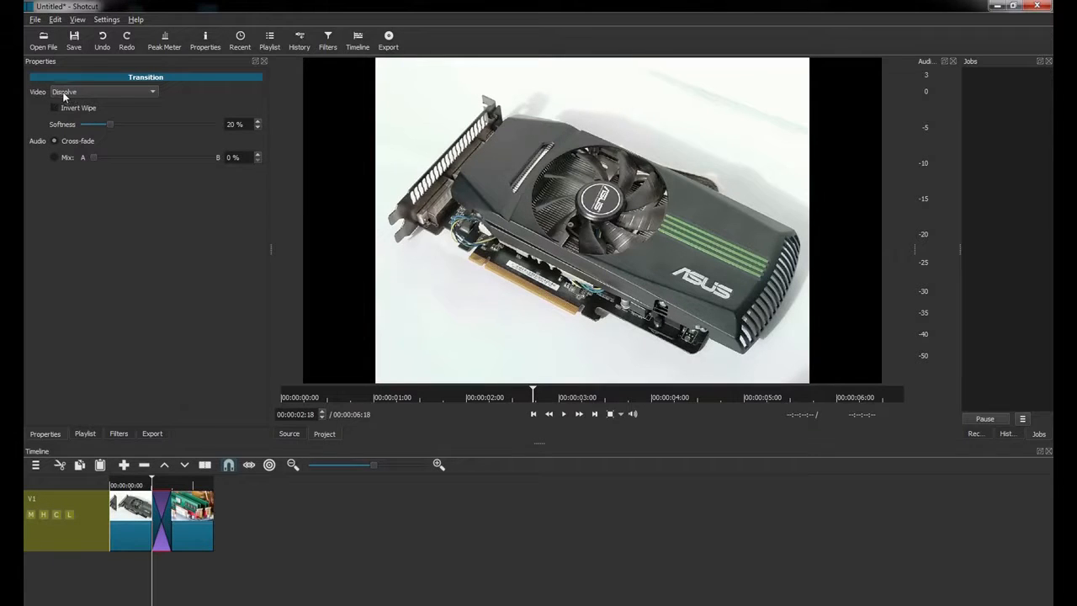
click(146, 94)
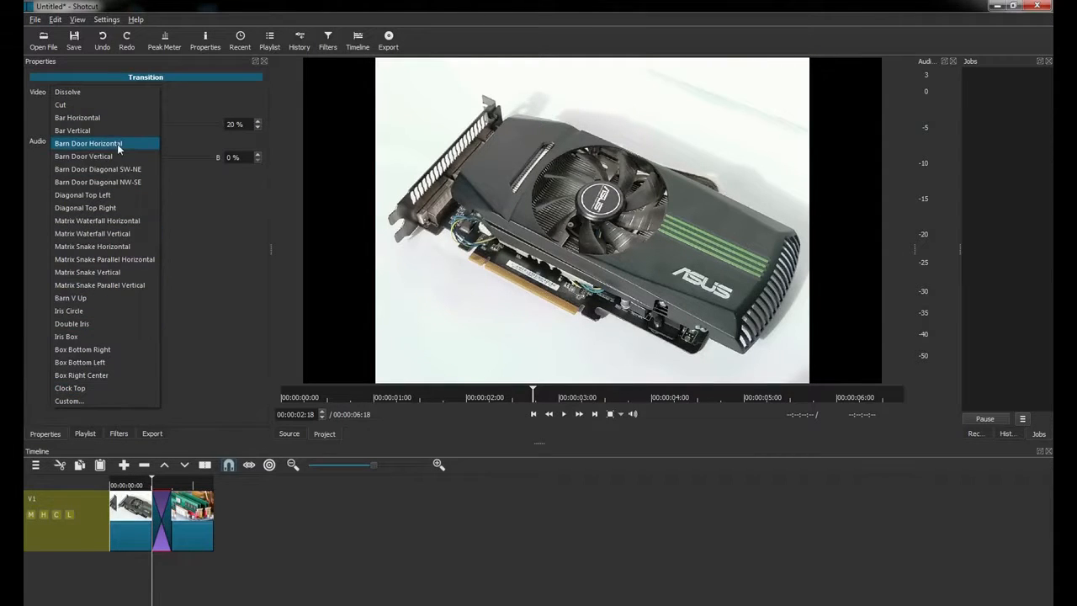
click(64, 132)
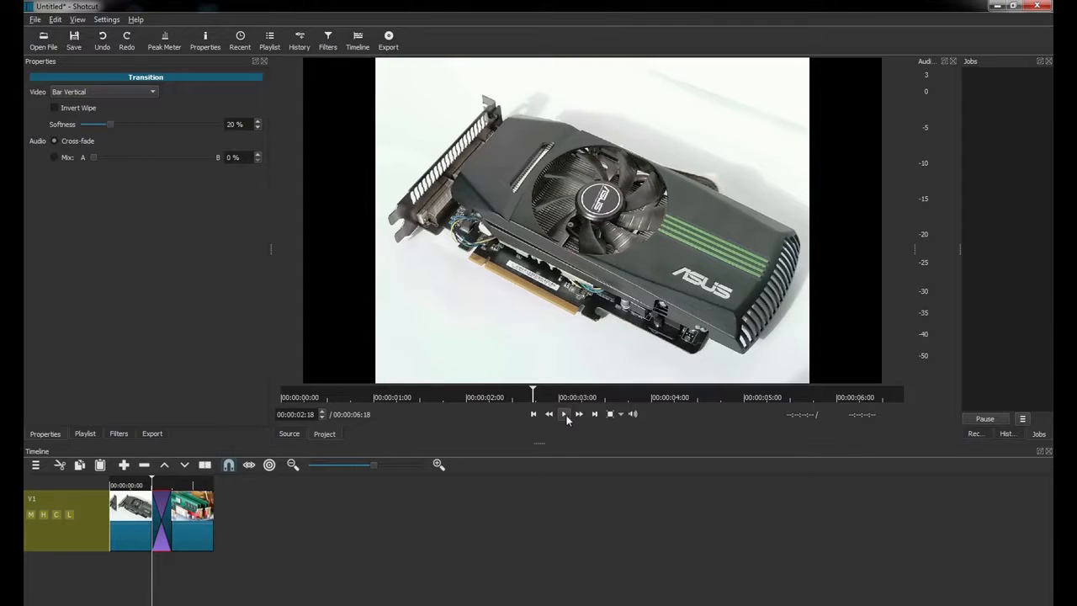
click(564, 414)
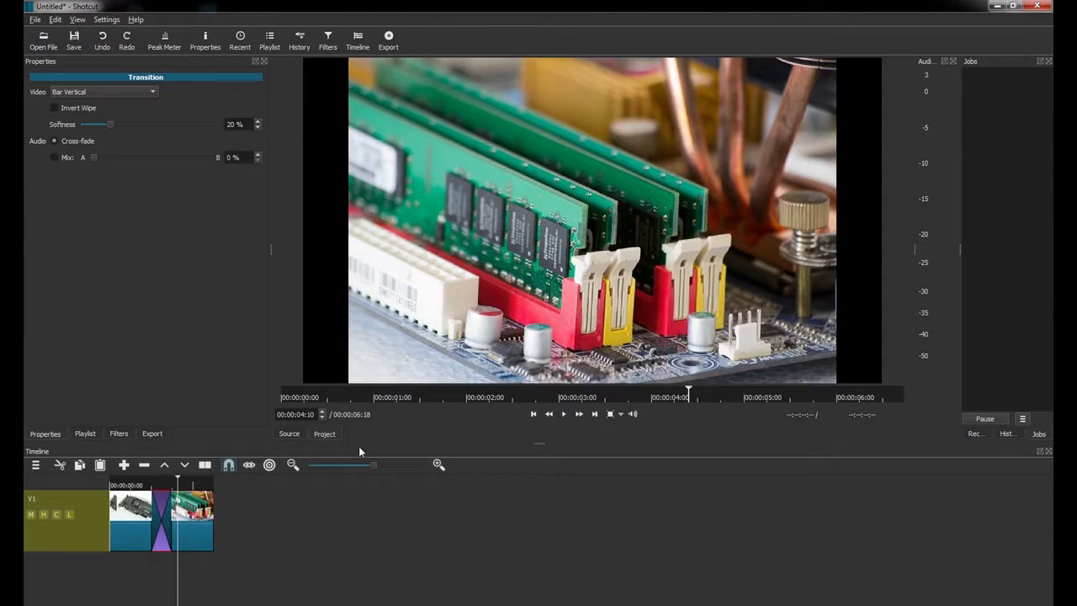
click(154, 515)
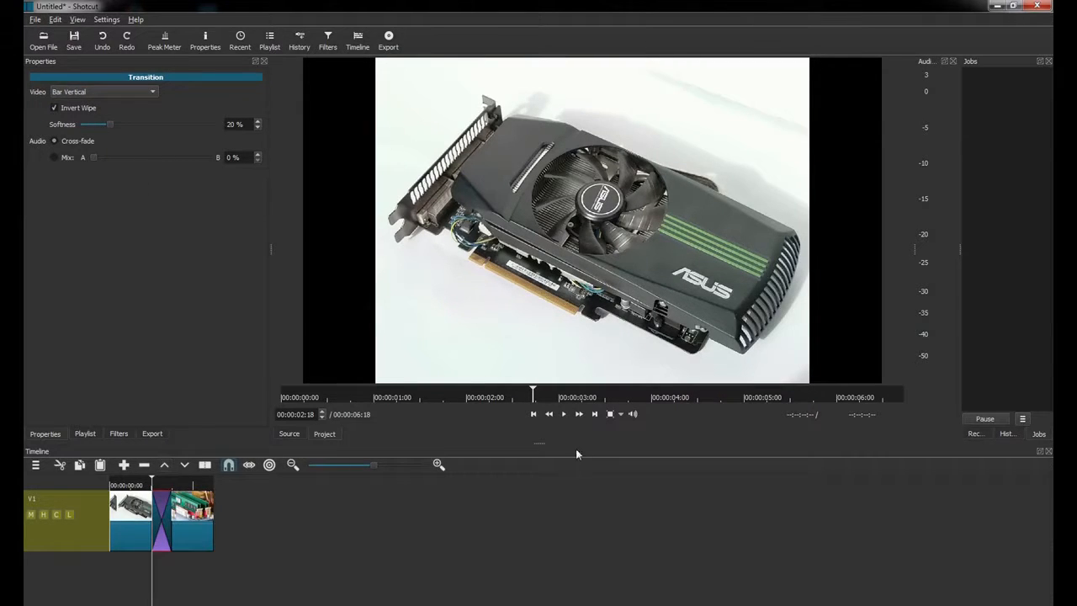
click(564, 414)
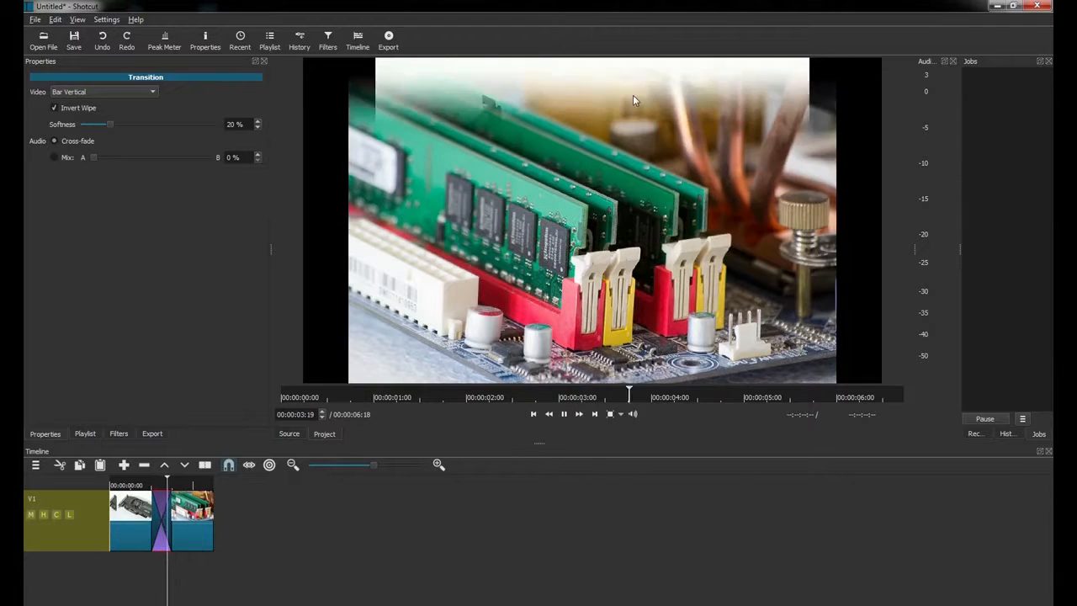
click(563, 414)
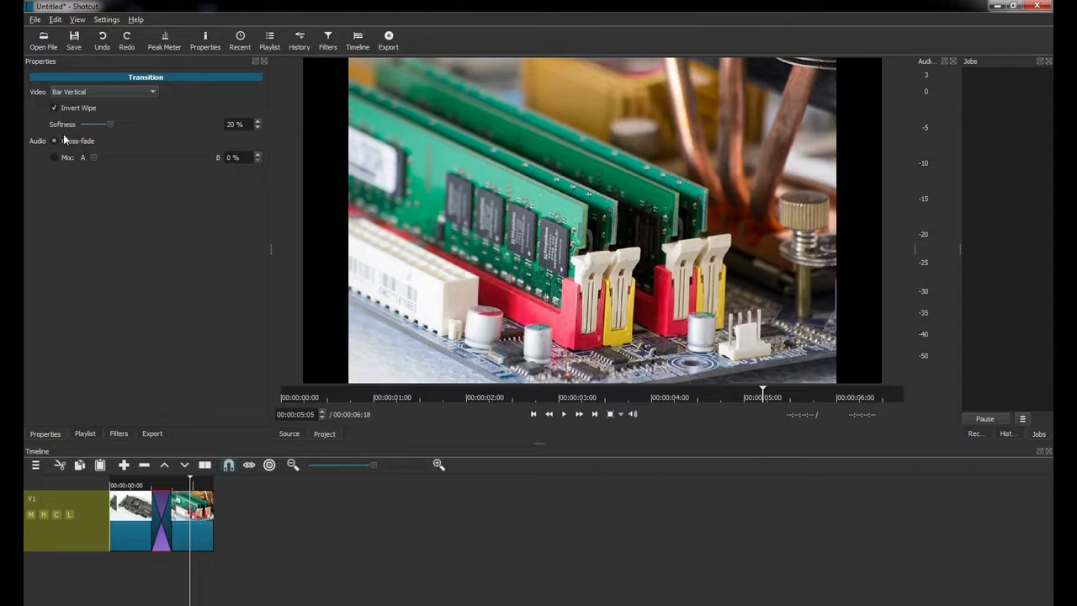
Set the wipe softness to 0% and preview the hard-edged transition.
drag(109, 123, 27, 127)
click(163, 503)
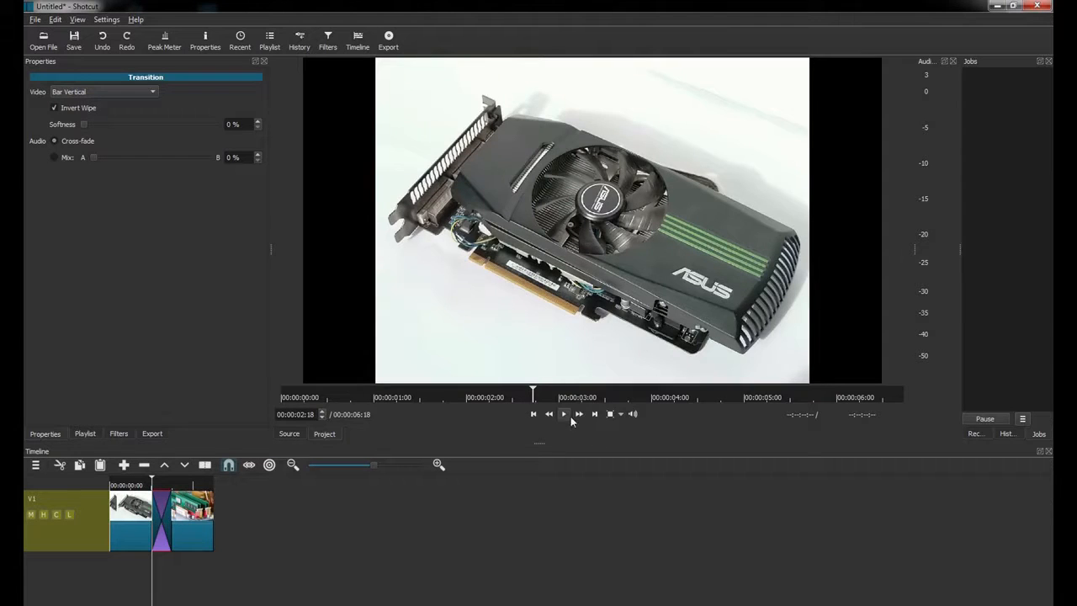
click(569, 416)
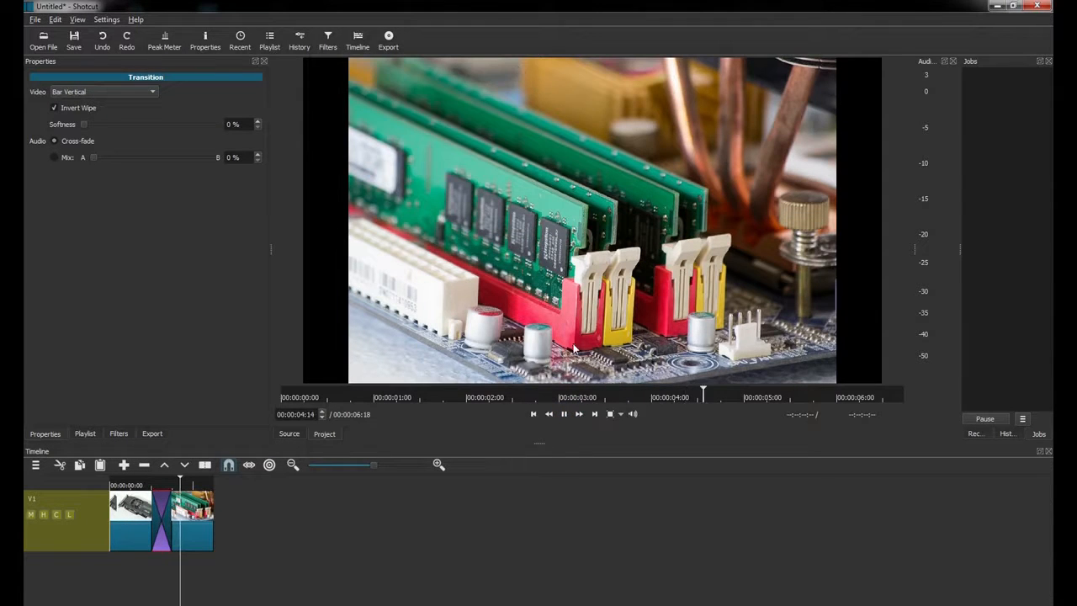
click(564, 414)
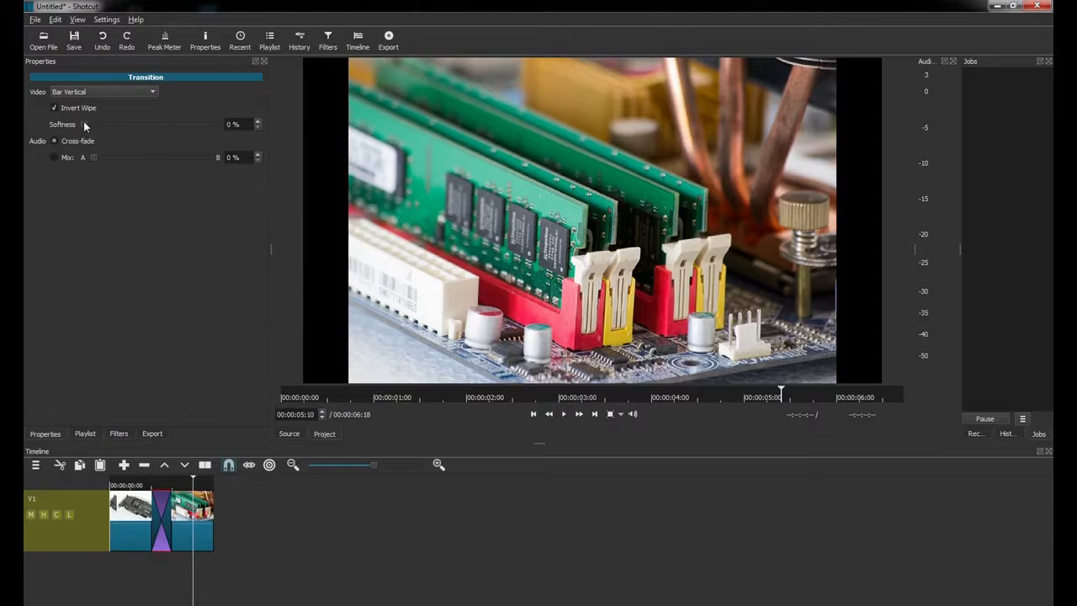
Preview the wipe at 100% softness, then switch the transition audio to Mix.
drag(83, 124, 152, 124)
click(158, 514)
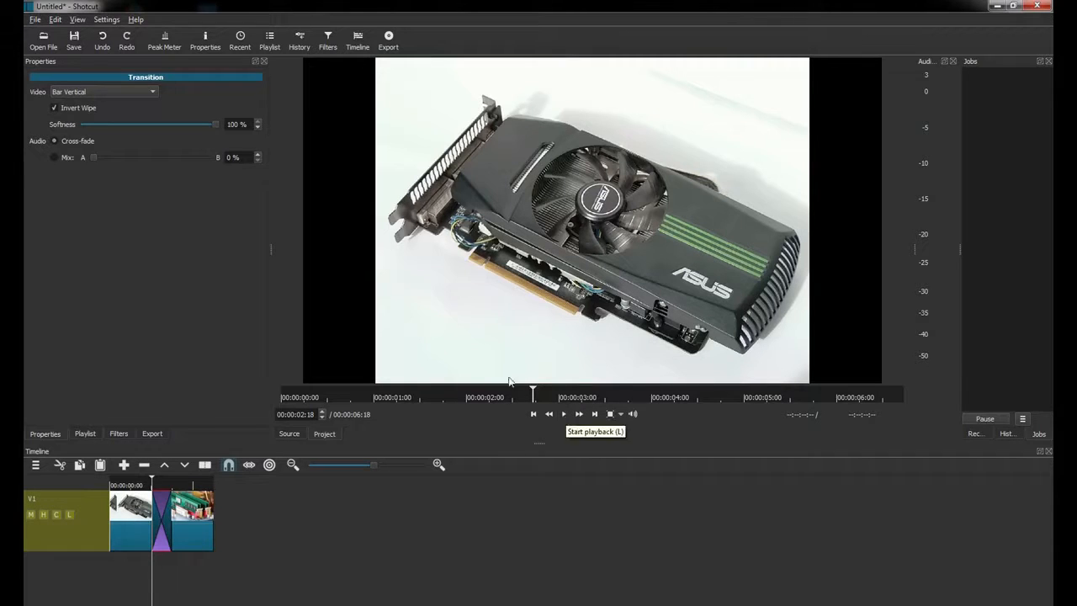
click(566, 416)
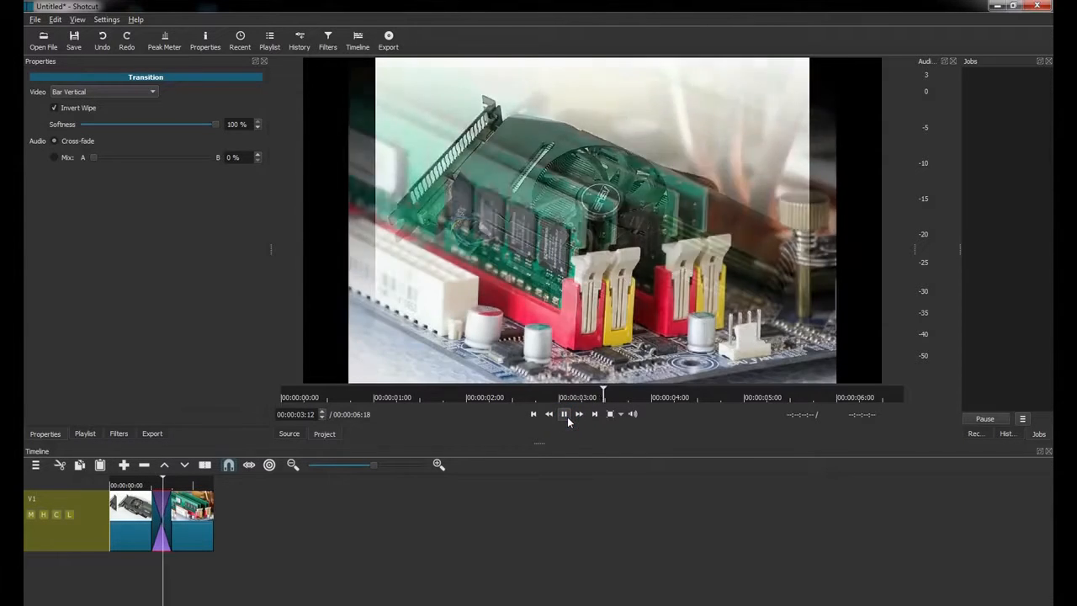
click(566, 416)
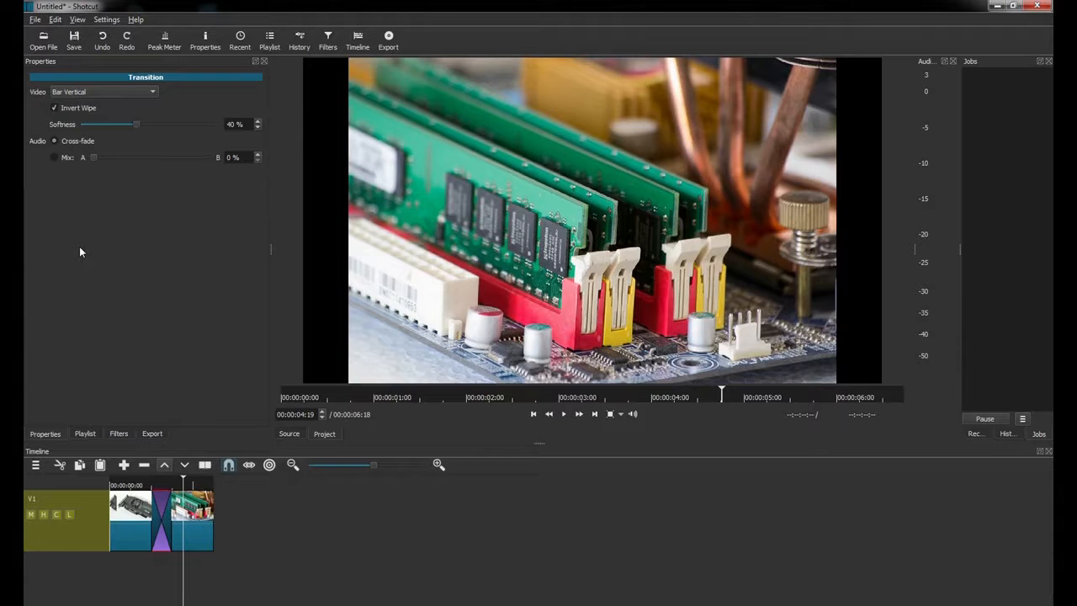
click(92, 157)
Try audio mix levels of 100% and 50%, then revert the transition audio to Cross-fade.
click(93, 157)
drag(95, 159, 240, 158)
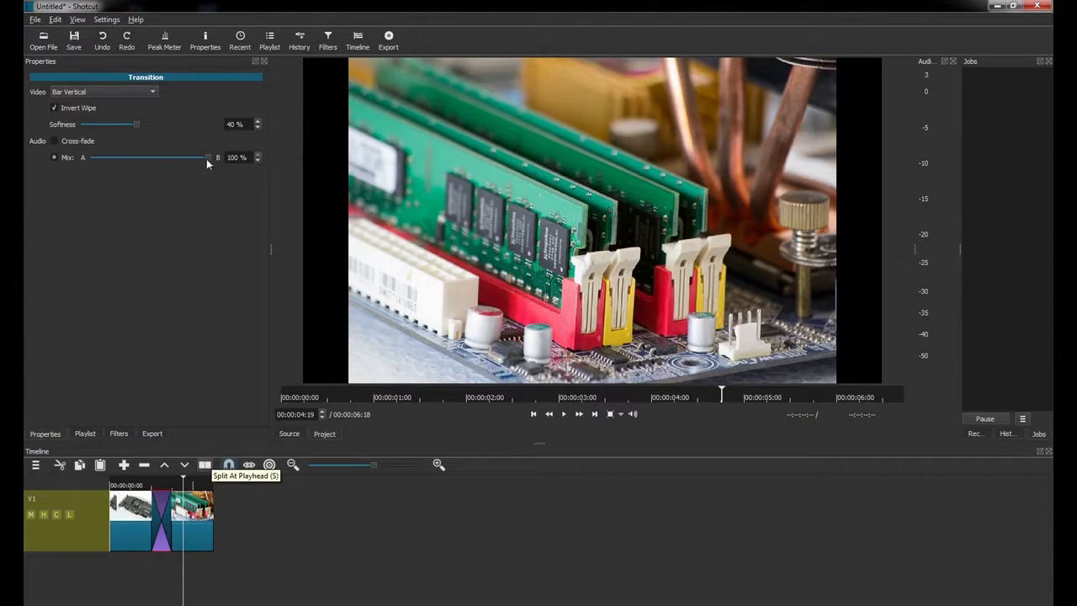
drag(208, 157, 150, 162)
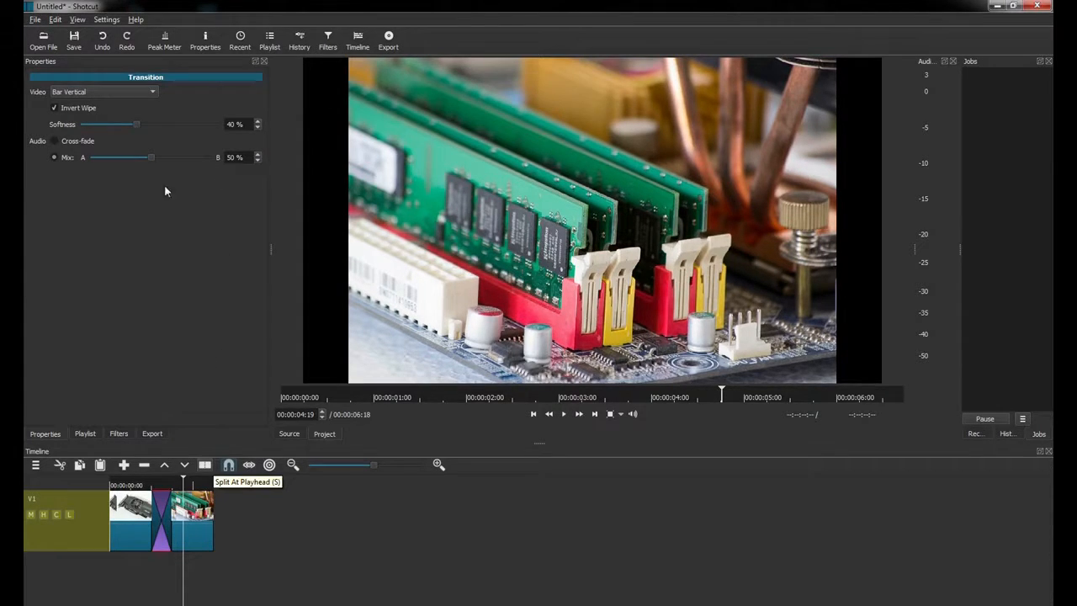
click(65, 145)
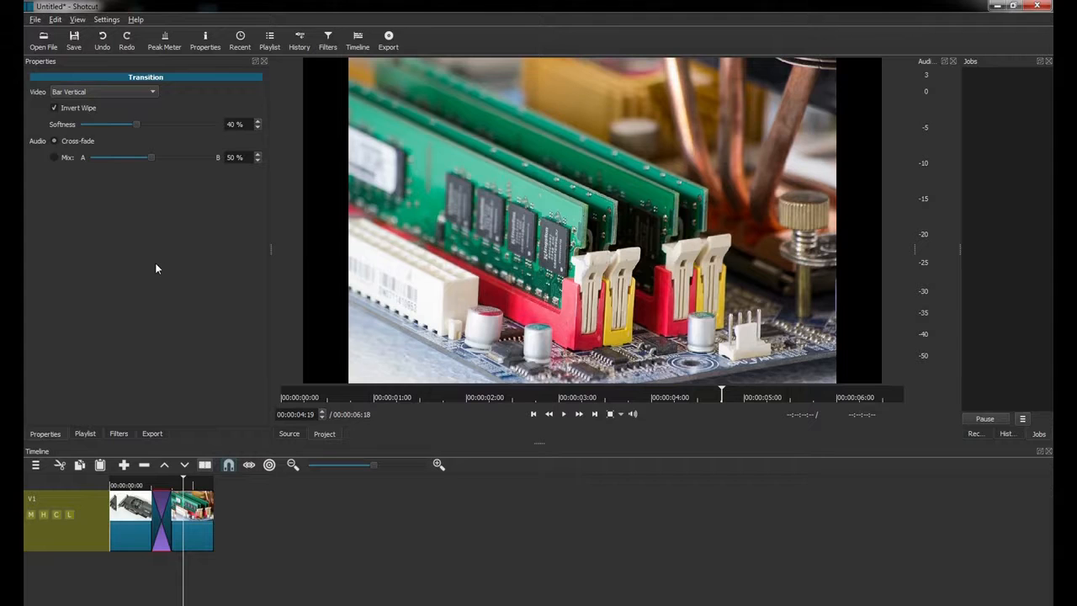
Switch the wipe to Diagonal Top Right with Invert Wipe off and preview it.
double_click(158, 522)
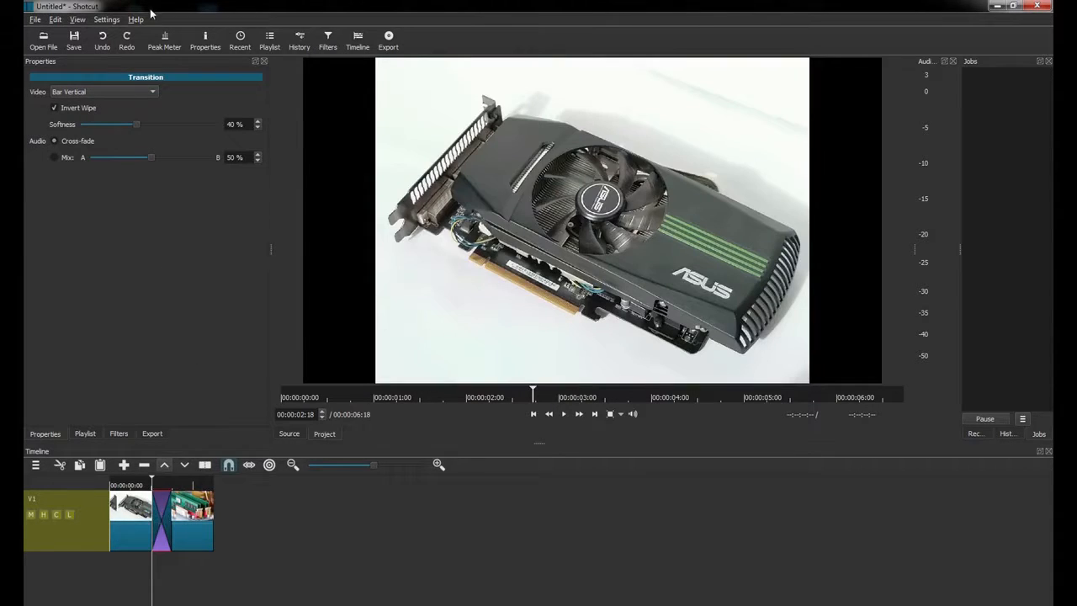
click(147, 92)
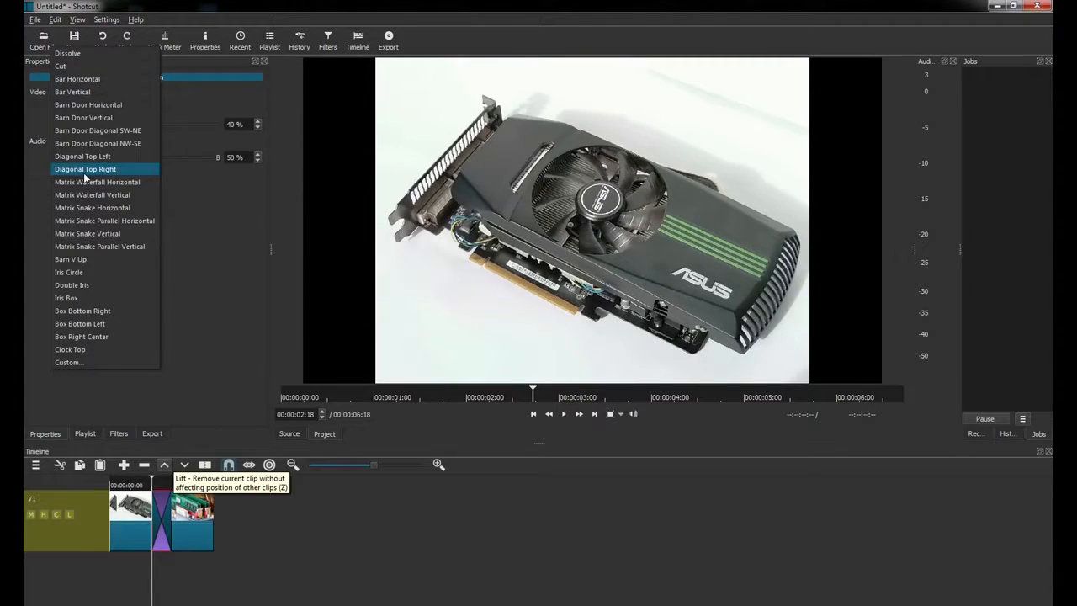
click(84, 169)
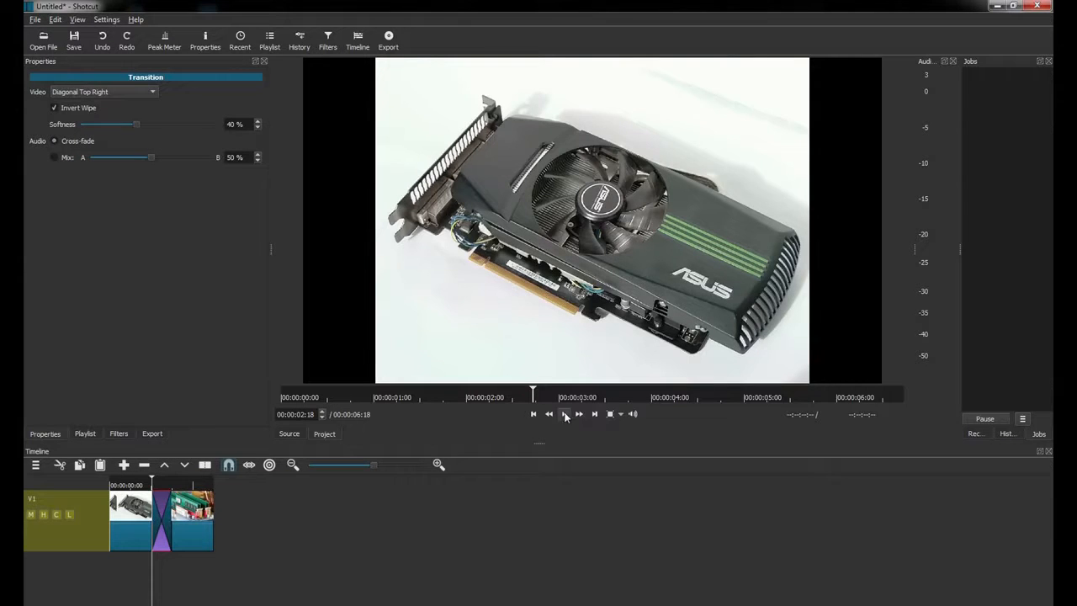
click(76, 107)
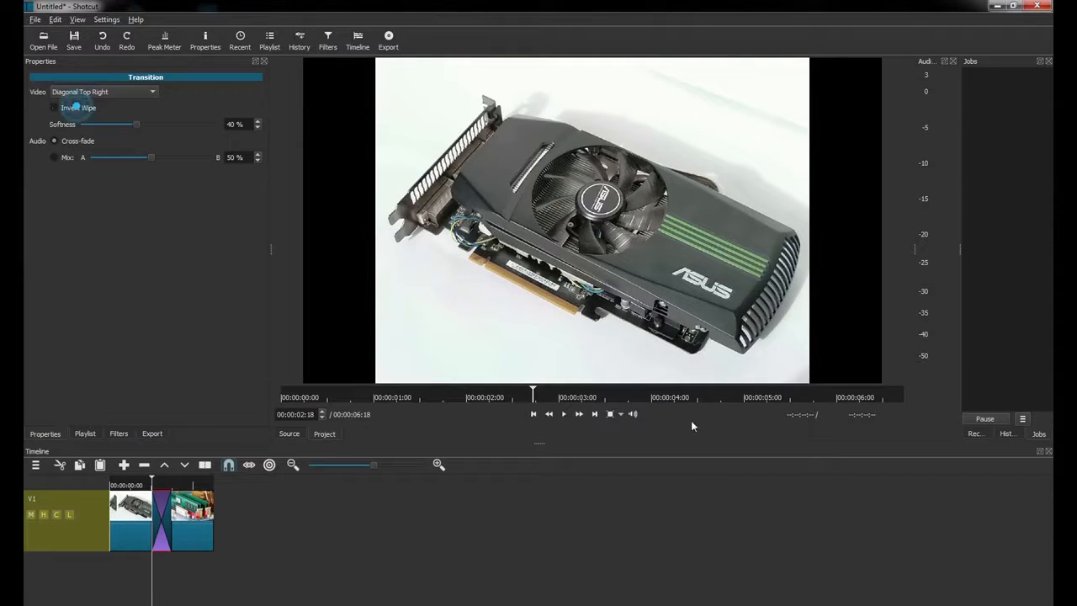
click(567, 418)
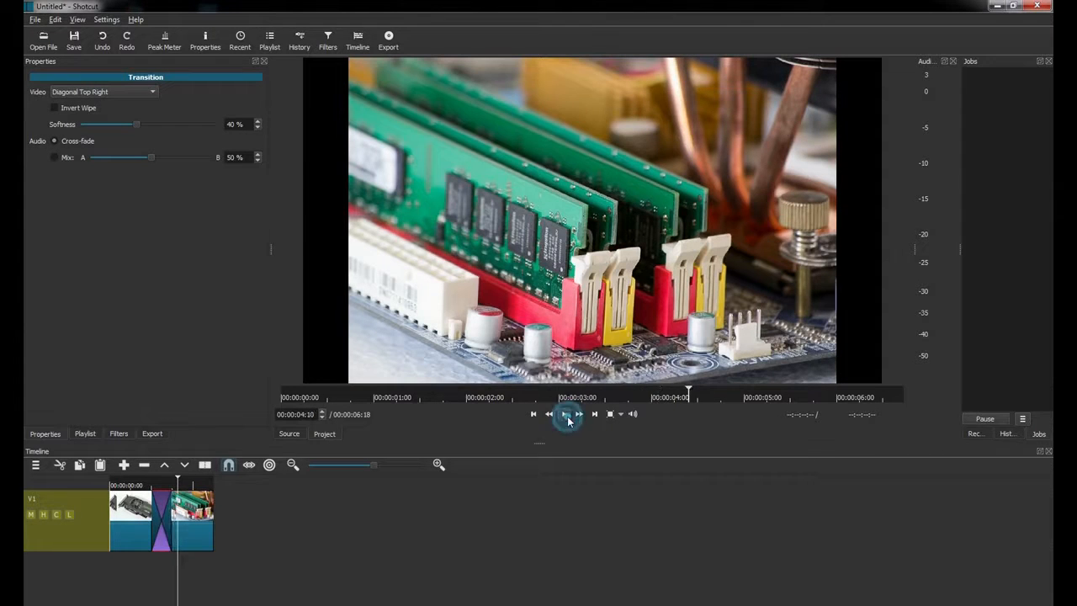
Lower softness to 23%, change the wipe to Iris Box, and preview the transition.
drag(136, 126, 113, 124)
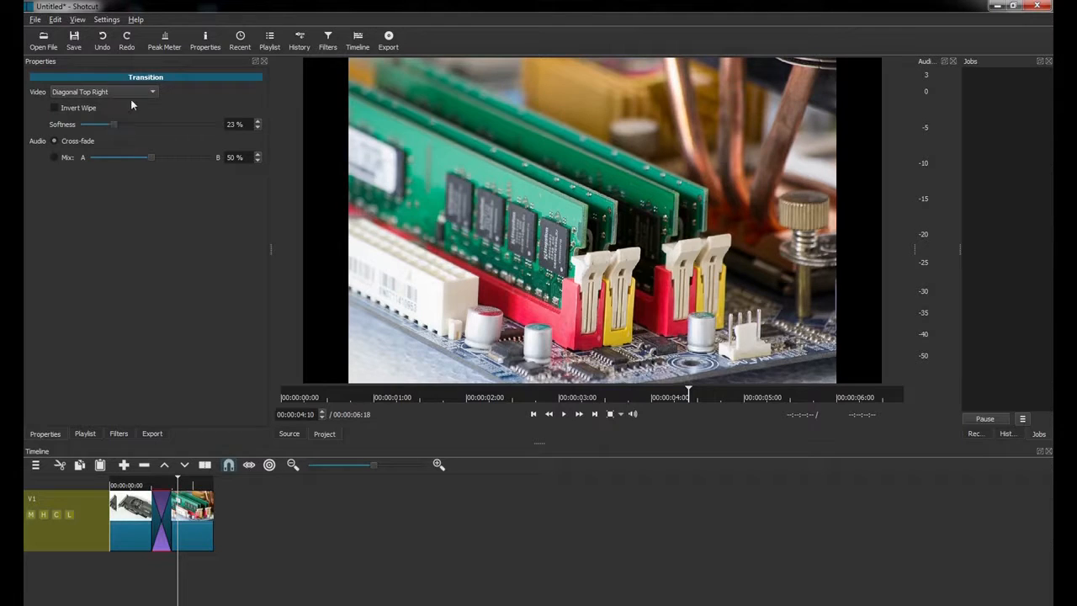
click(145, 91)
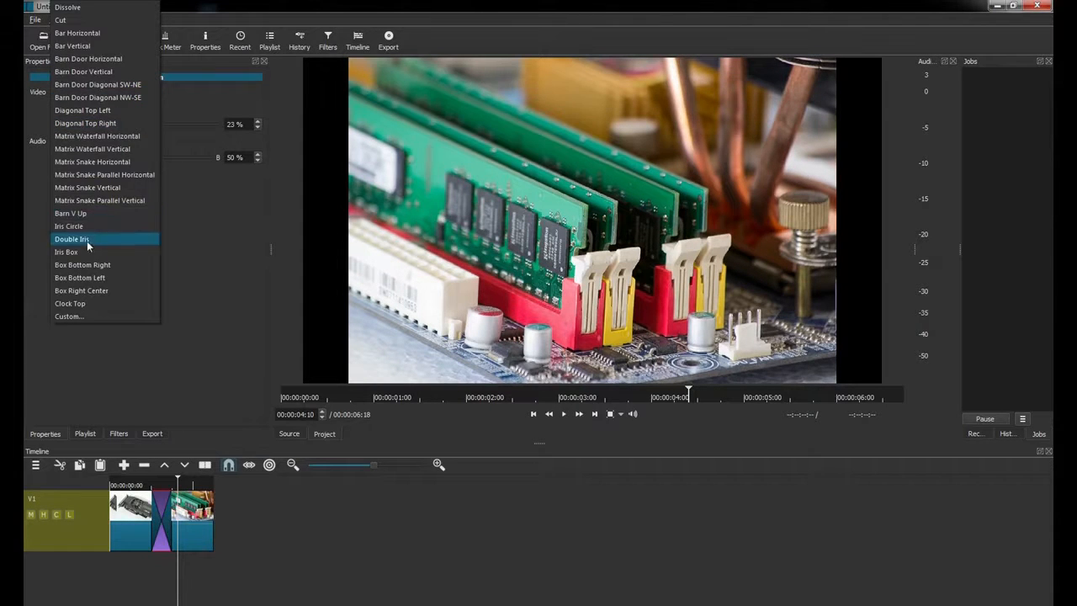
click(76, 252)
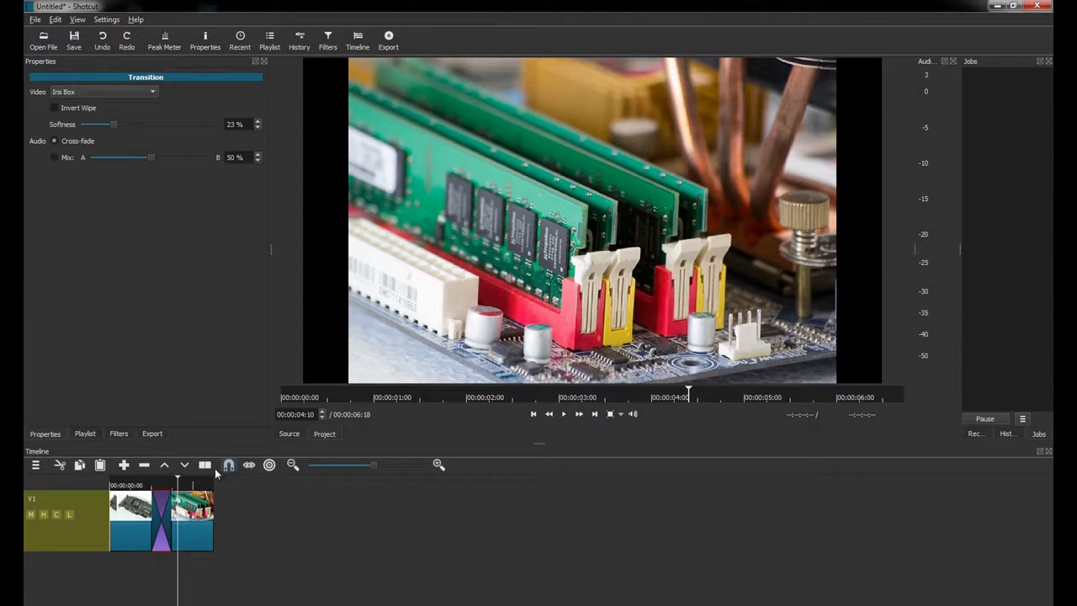
click(152, 513)
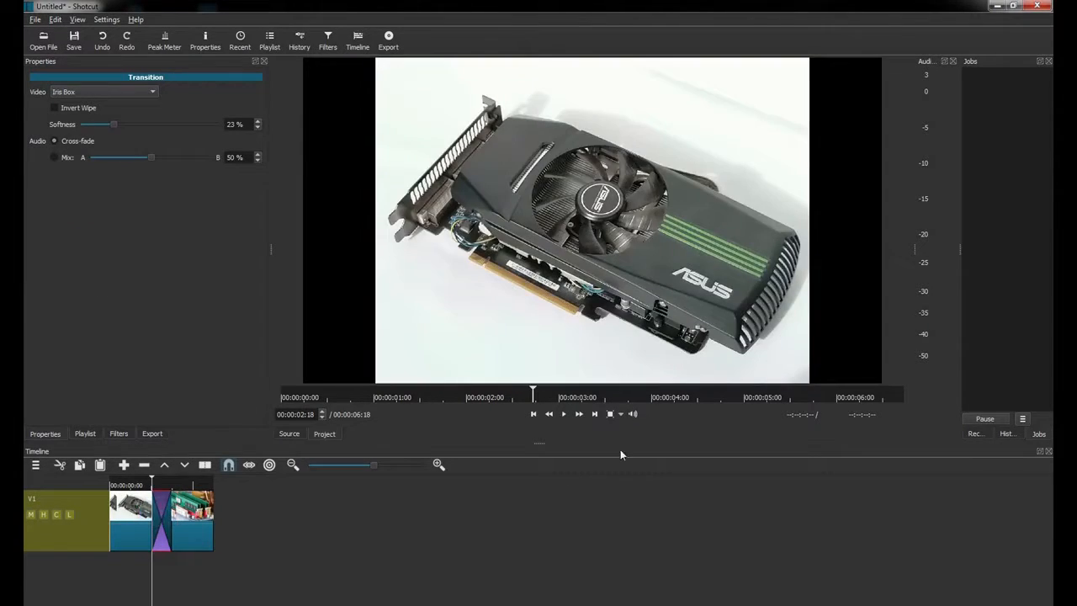
click(564, 415)
click(564, 415)
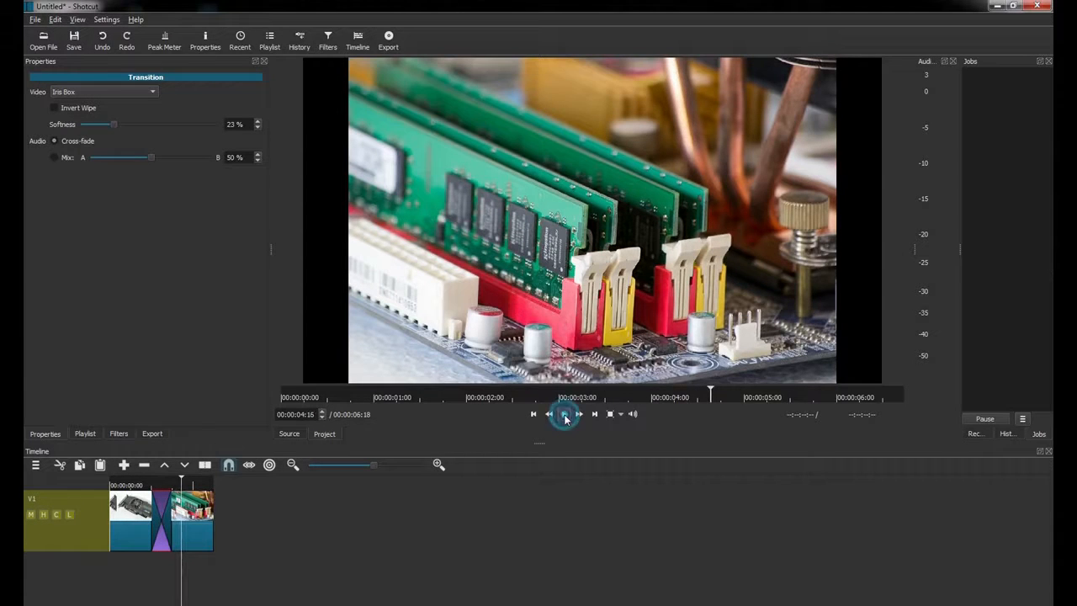
Try a Custom image wipe, then settle on Barn Door Vertical and preview it.
click(157, 91)
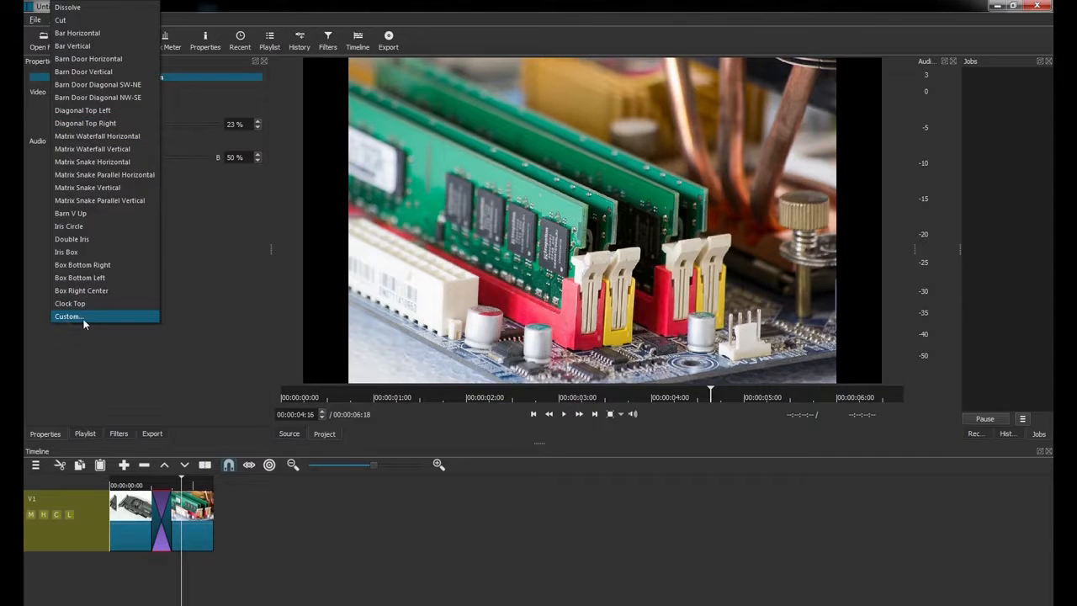
click(90, 318)
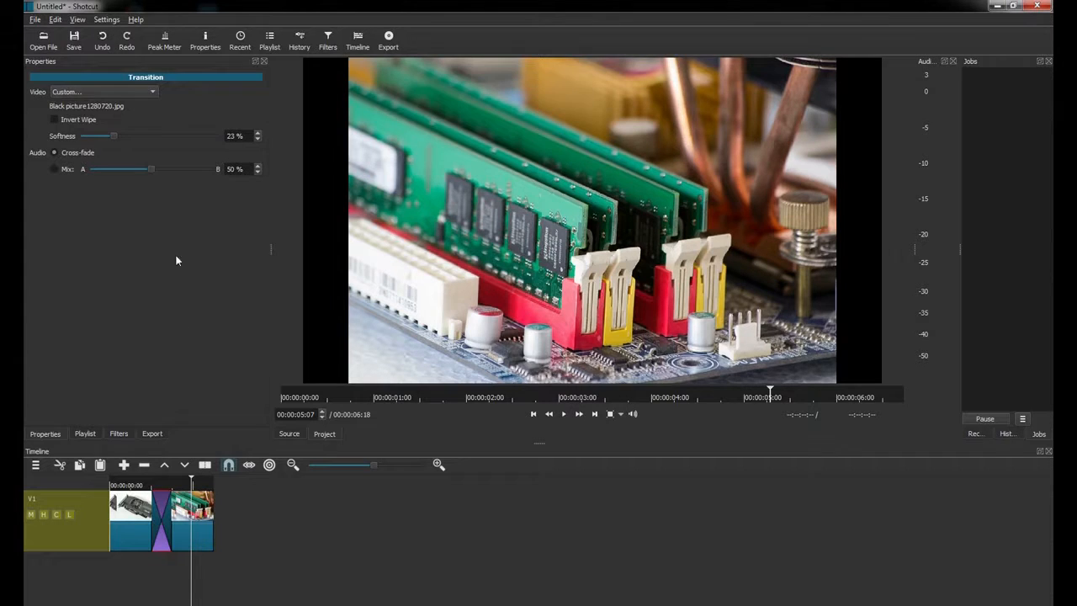
click(151, 93)
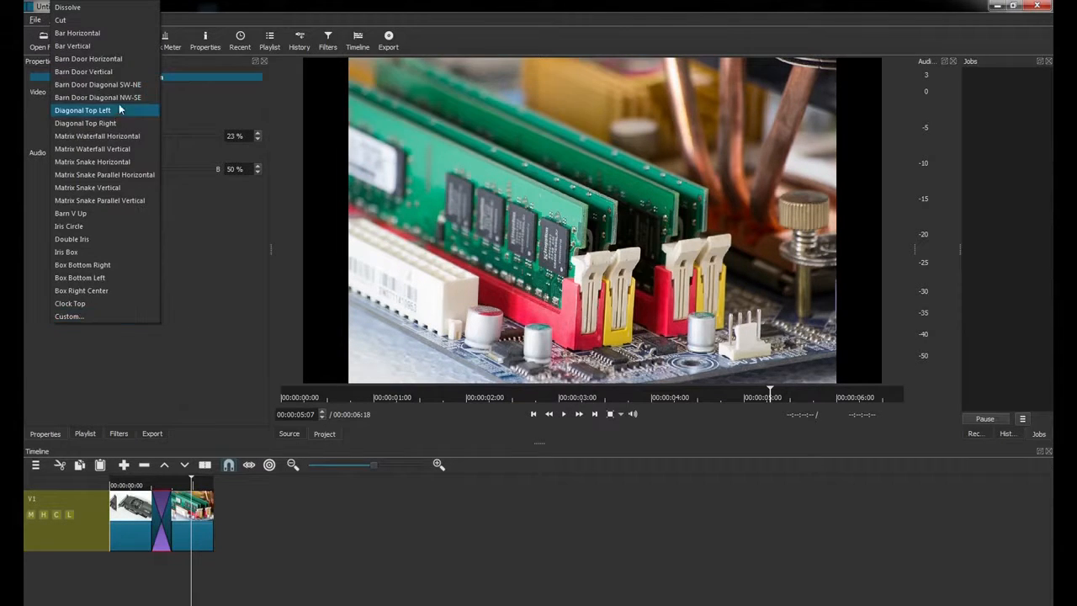
click(99, 76)
click(565, 414)
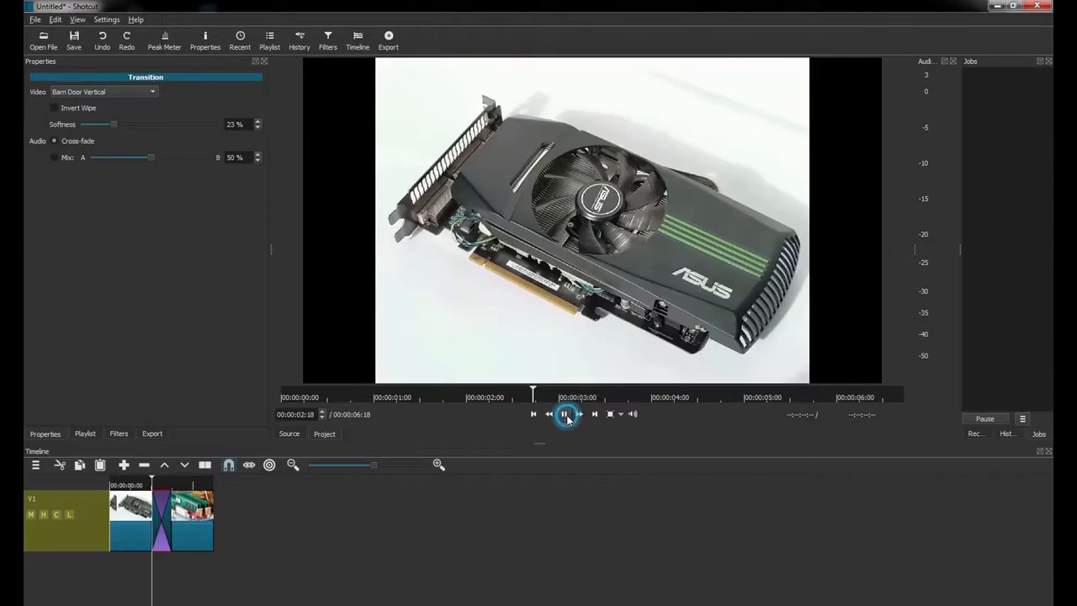
click(566, 414)
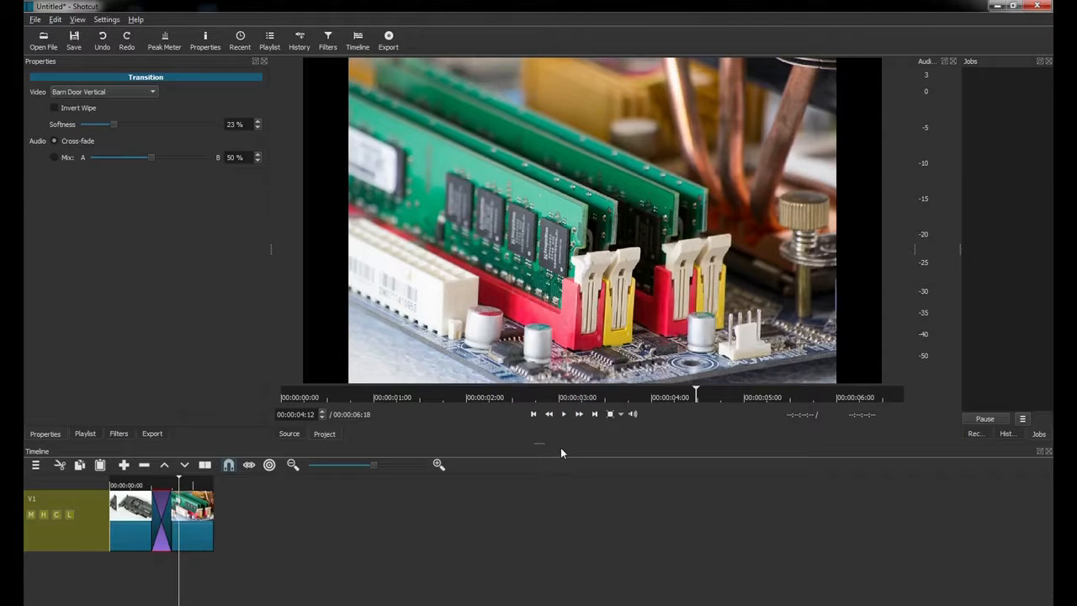
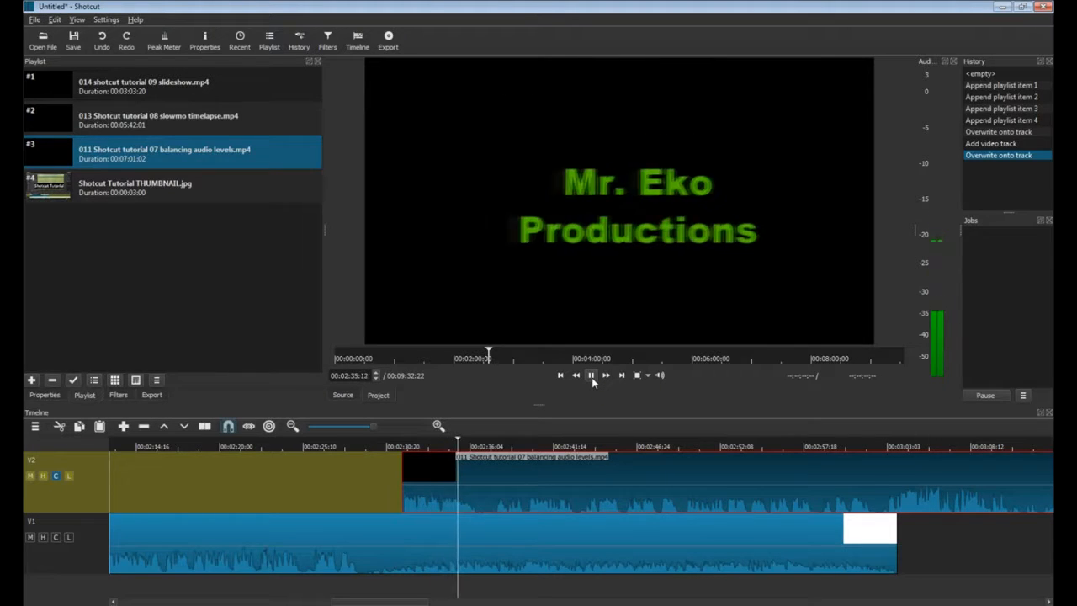
Split the V2 screen recording where V1's video ends and delete its overhanging tail.
click(592, 376)
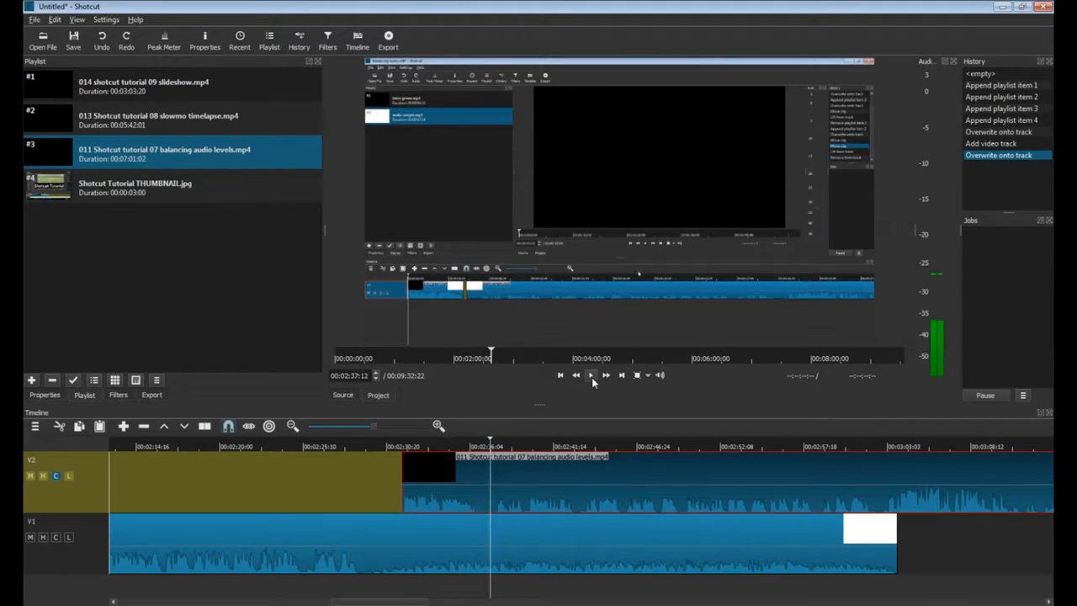
click(897, 587)
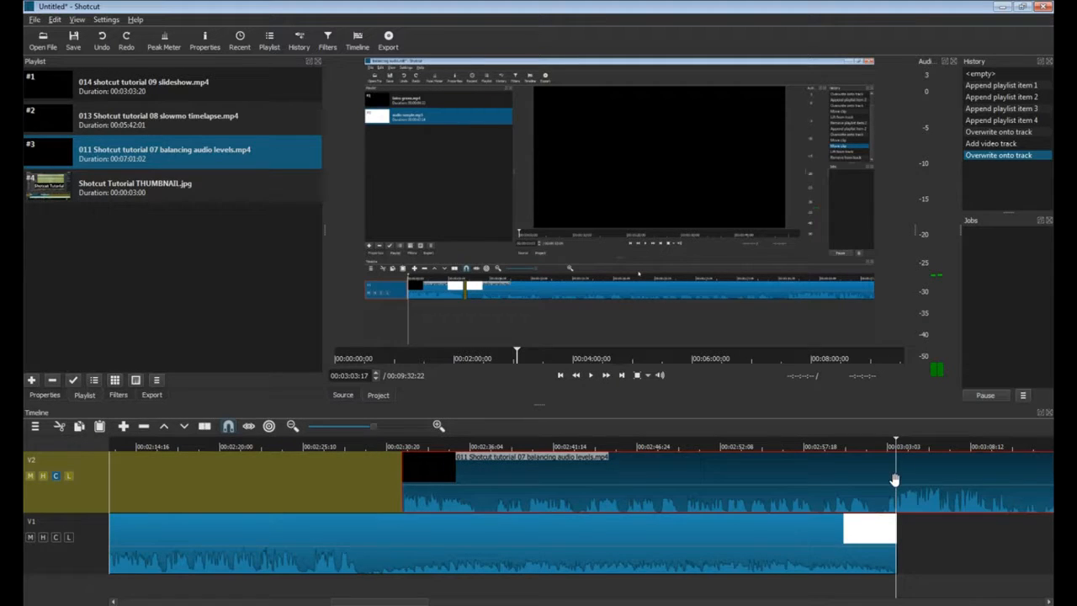
key(s)
drag(897, 478, 926, 484)
click(930, 484)
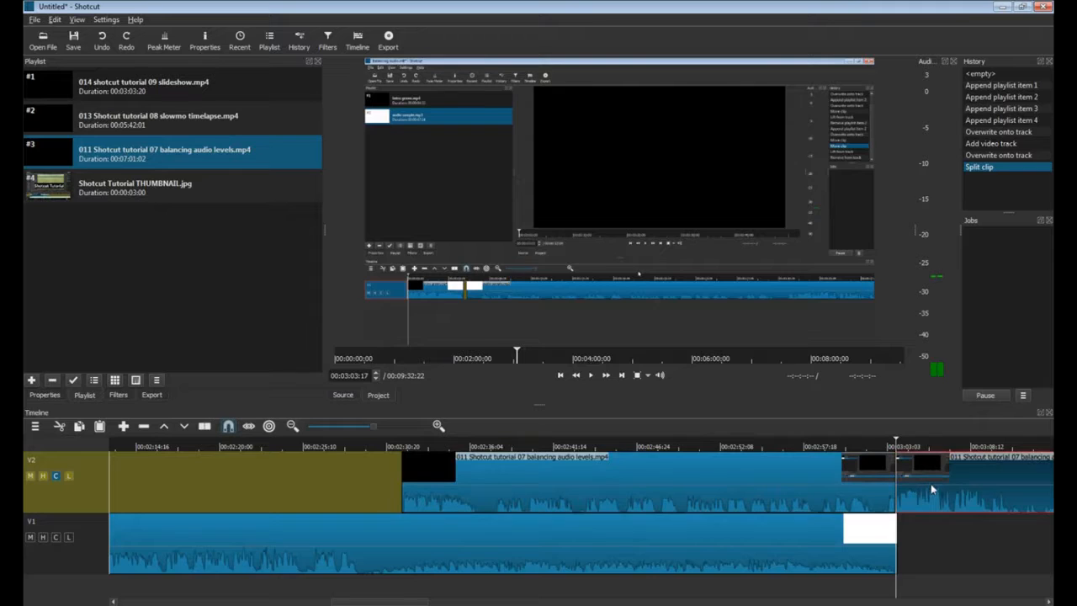
key(Delete)
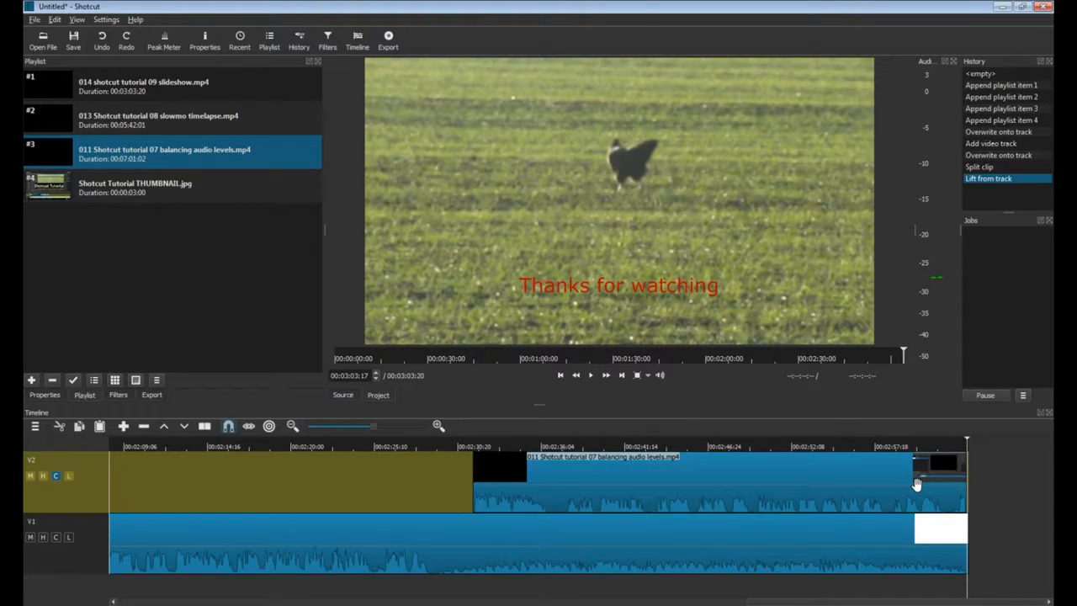
click(554, 492)
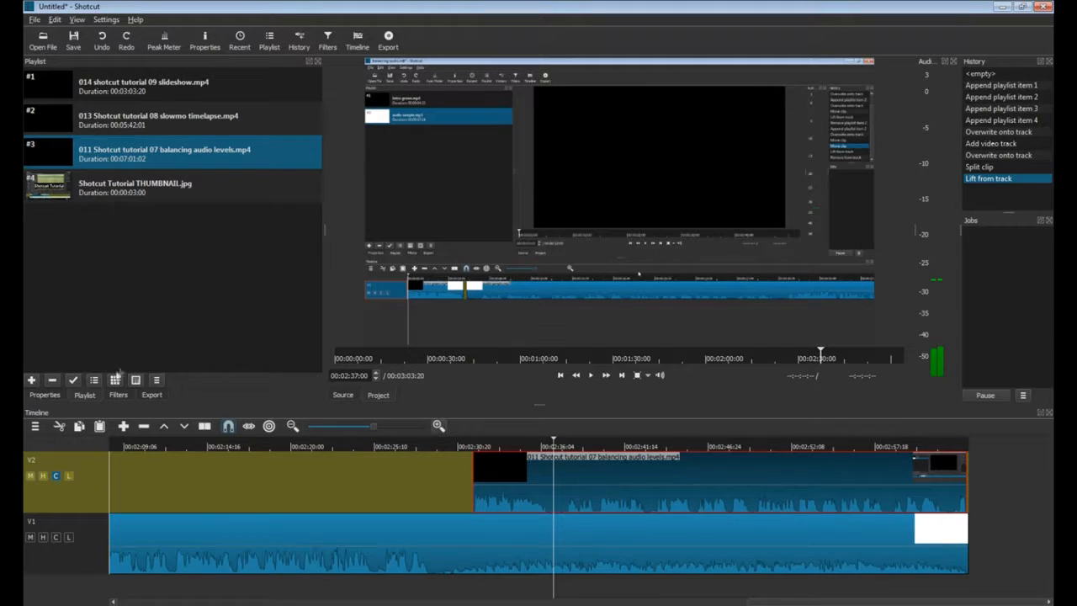
click(118, 394)
Add a Size and Position filter shrinking the recording to a small bottom-right inset, then preview it.
click(37, 180)
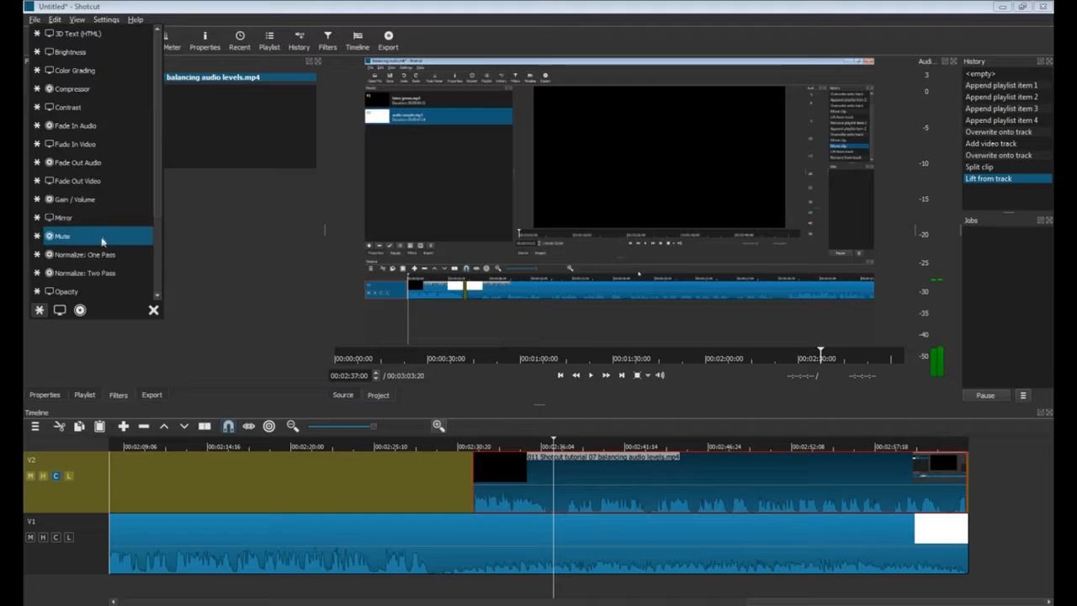
scroll(97, 241, down, 2)
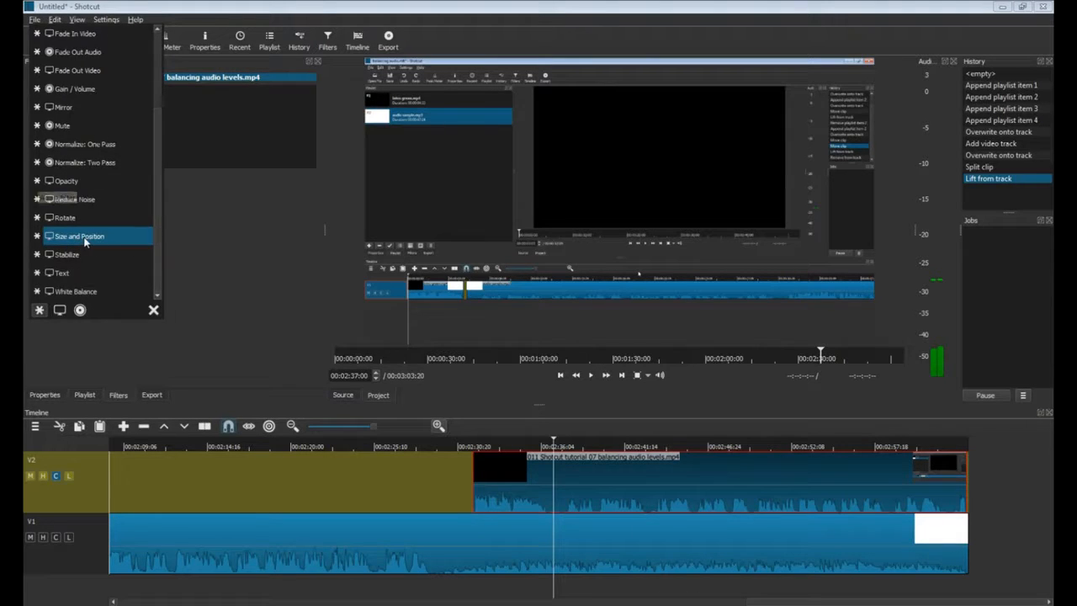
click(84, 238)
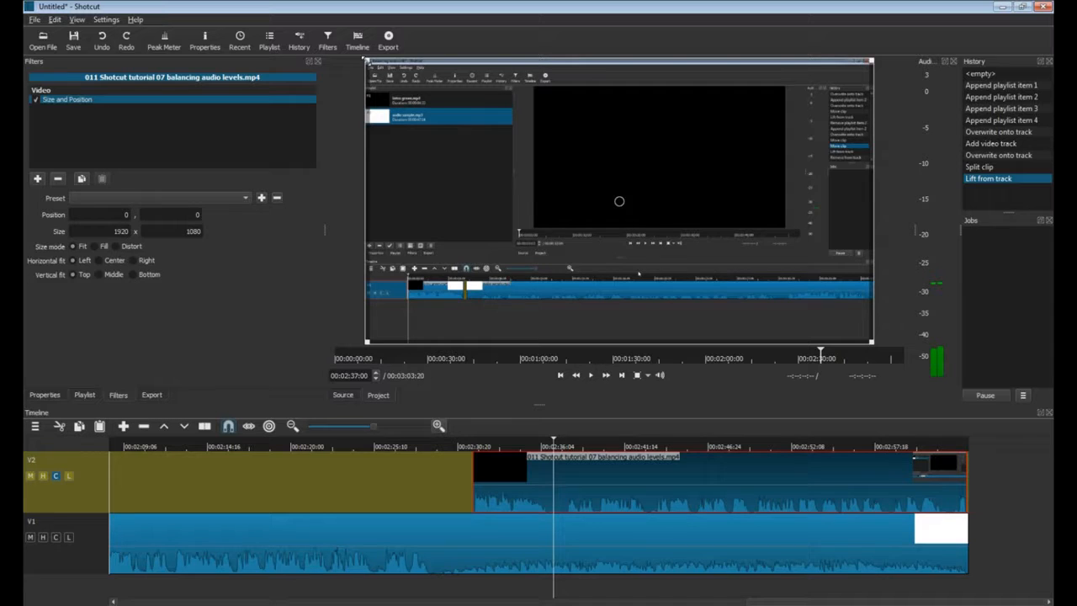
drag(370, 64, 739, 268)
drag(799, 299, 794, 285)
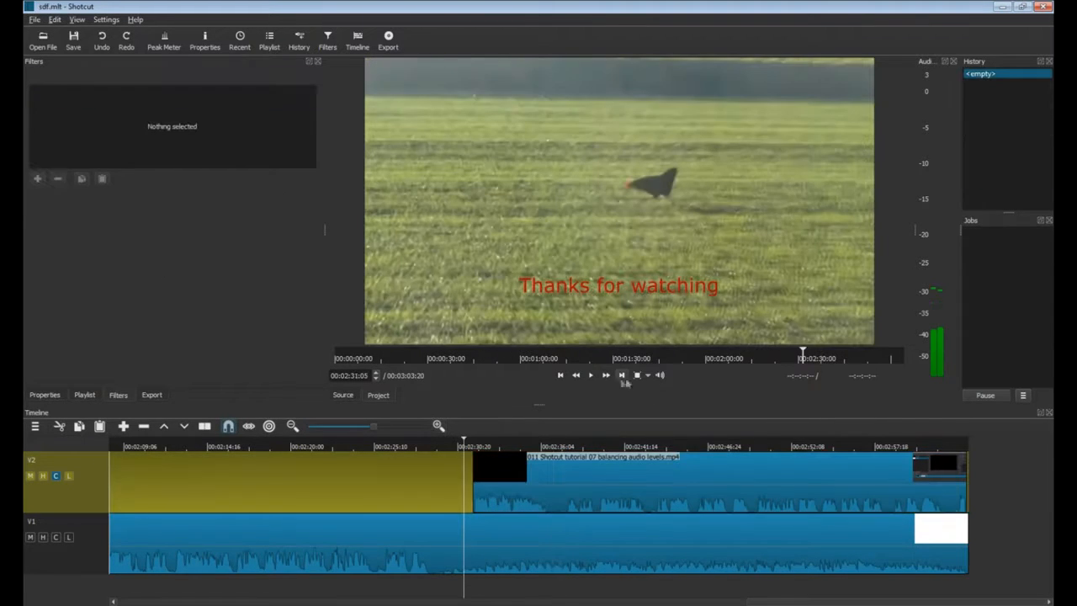
click(591, 376)
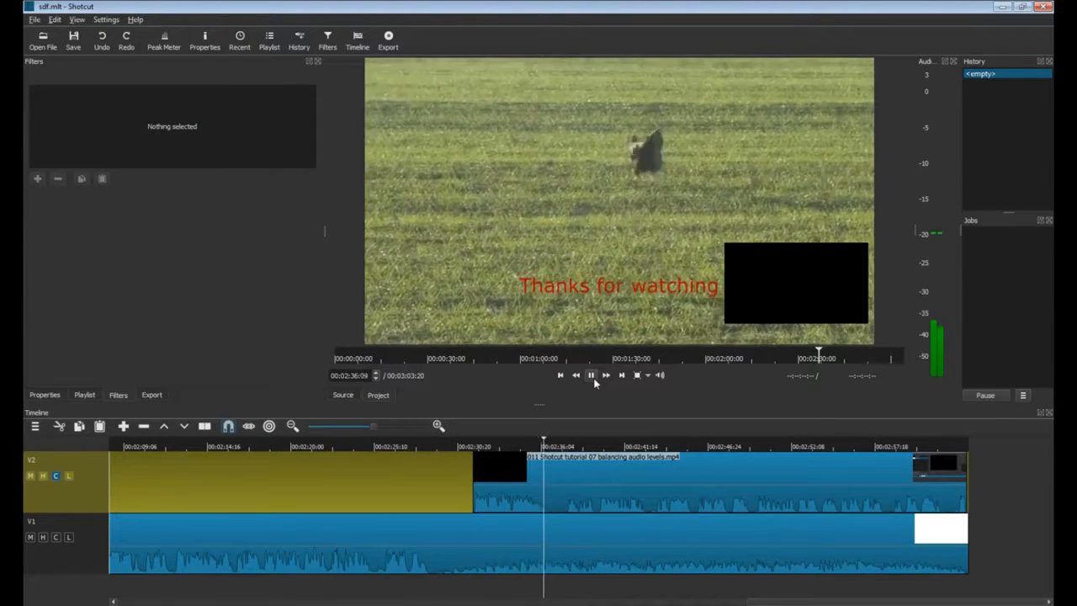
click(593, 380)
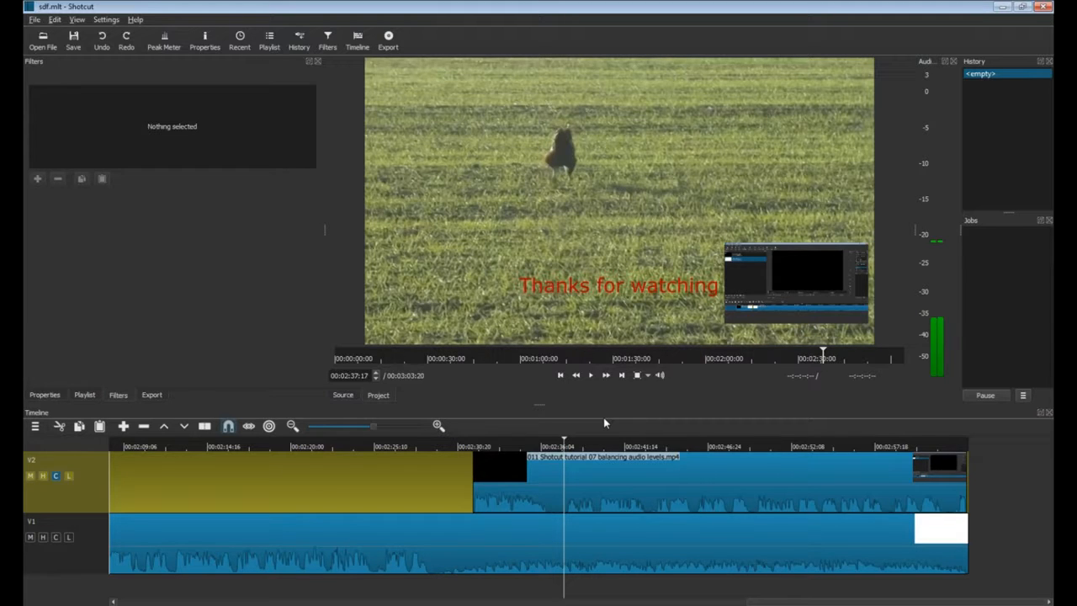
click(30, 476)
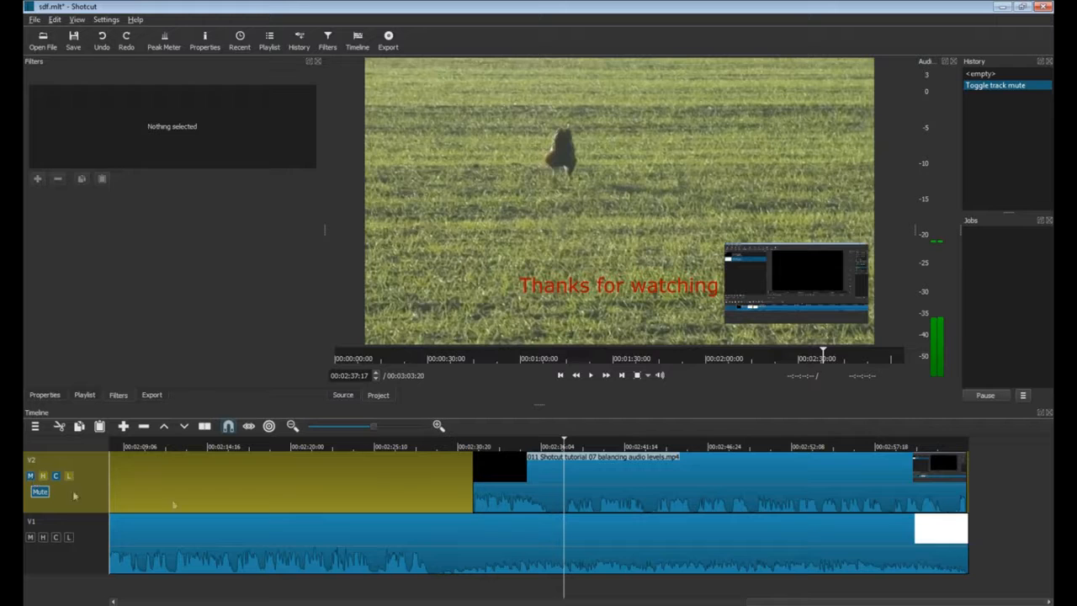
click(591, 376)
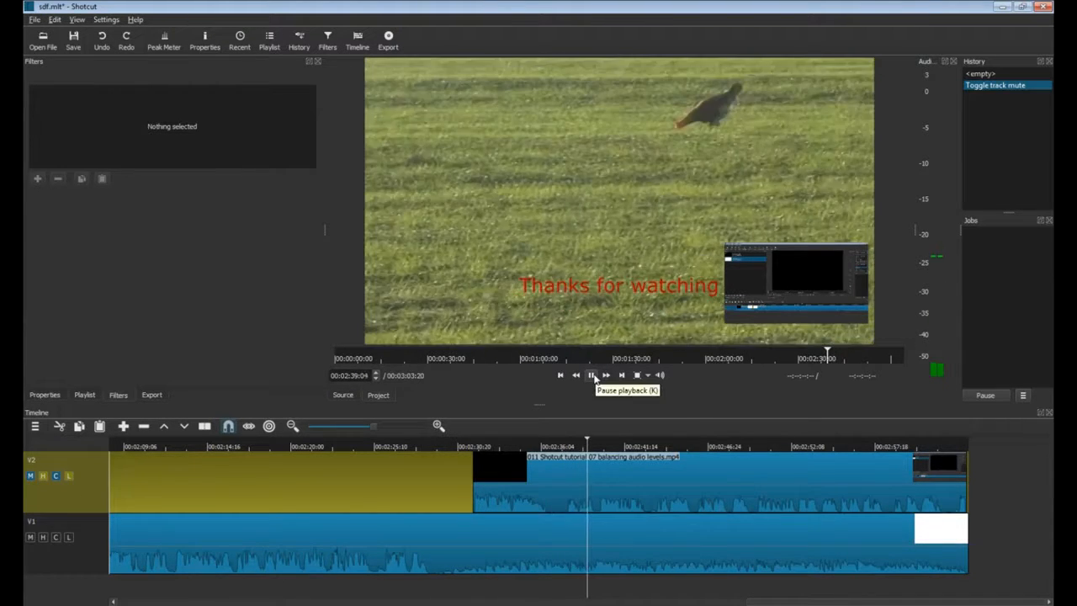
click(592, 375)
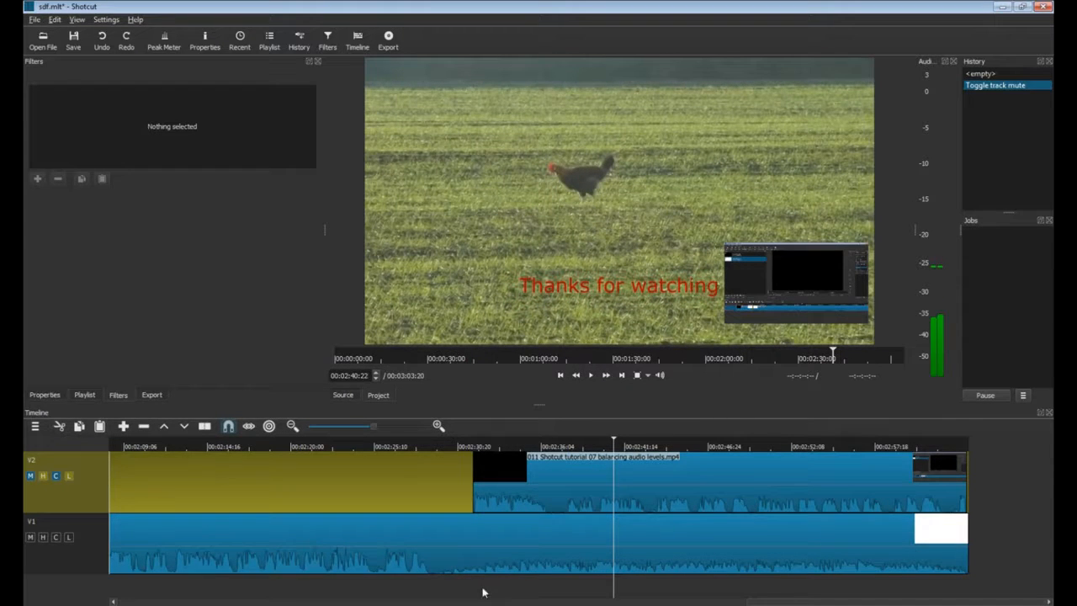
click(30, 477)
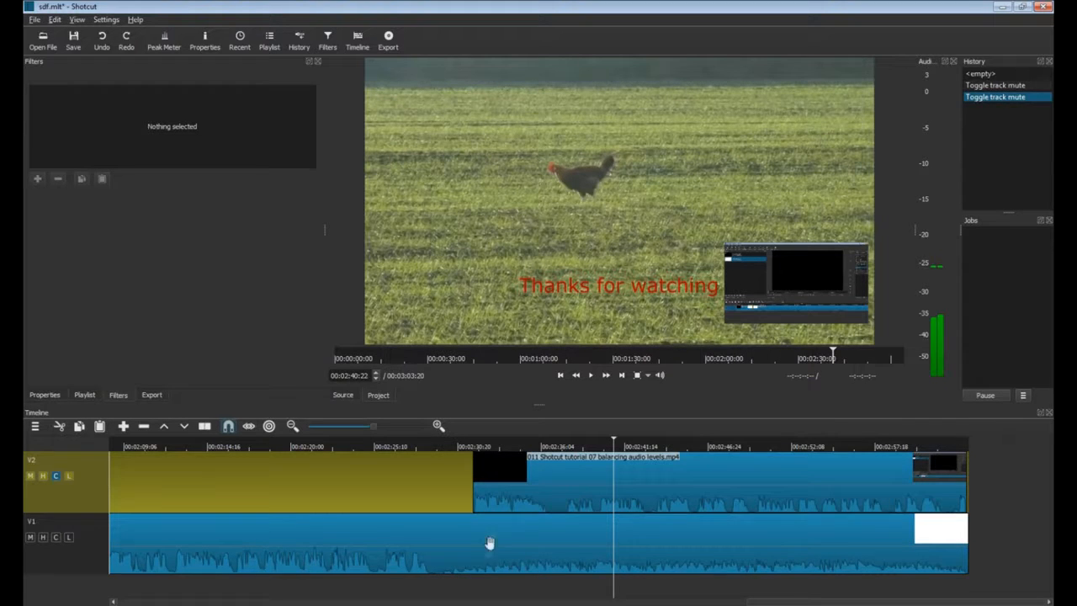
click(474, 591)
click(470, 592)
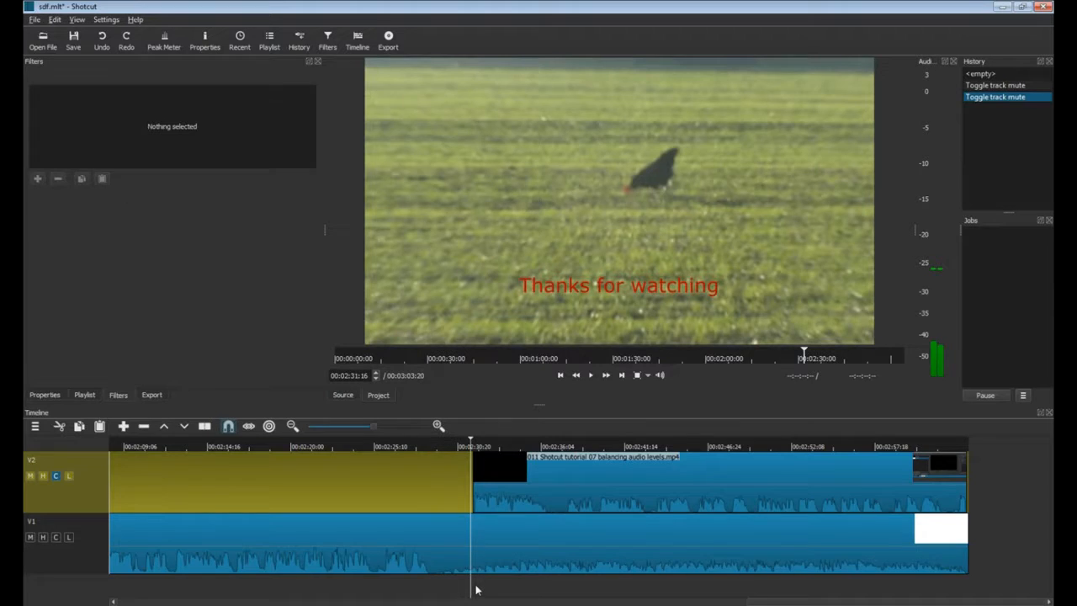
click(473, 557)
Split the slideshow clip at the playhead, add a Mute filter to the later part, and play to check.
key(s)
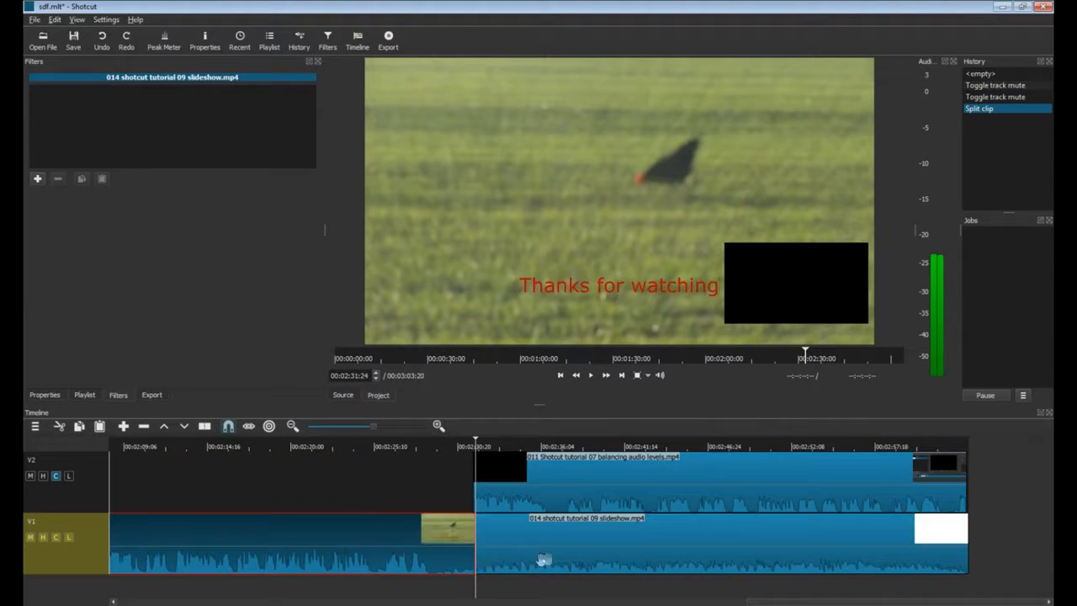
click(544, 560)
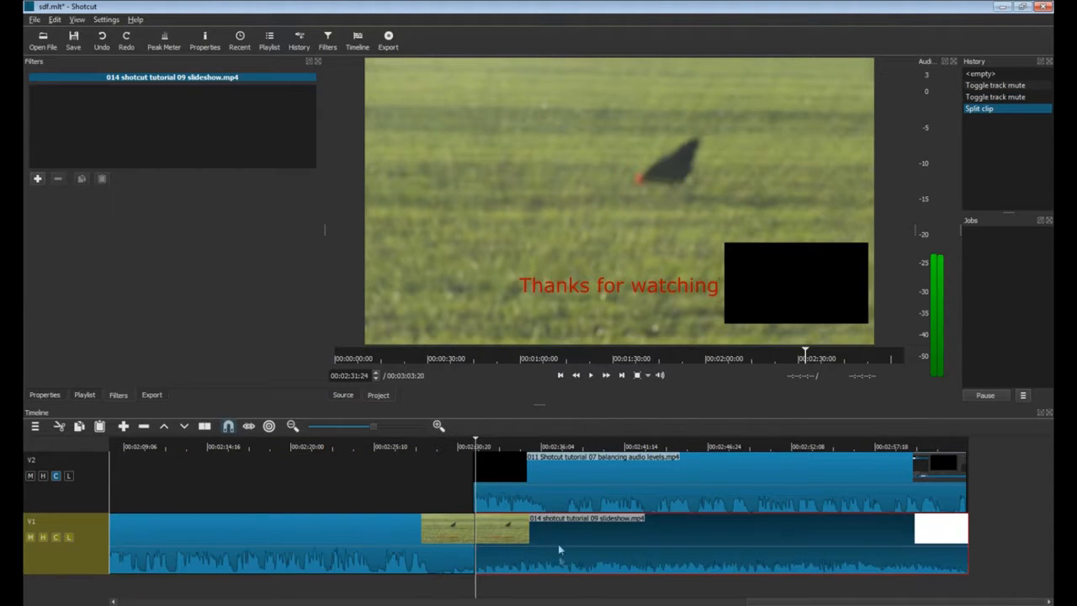
click(37, 179)
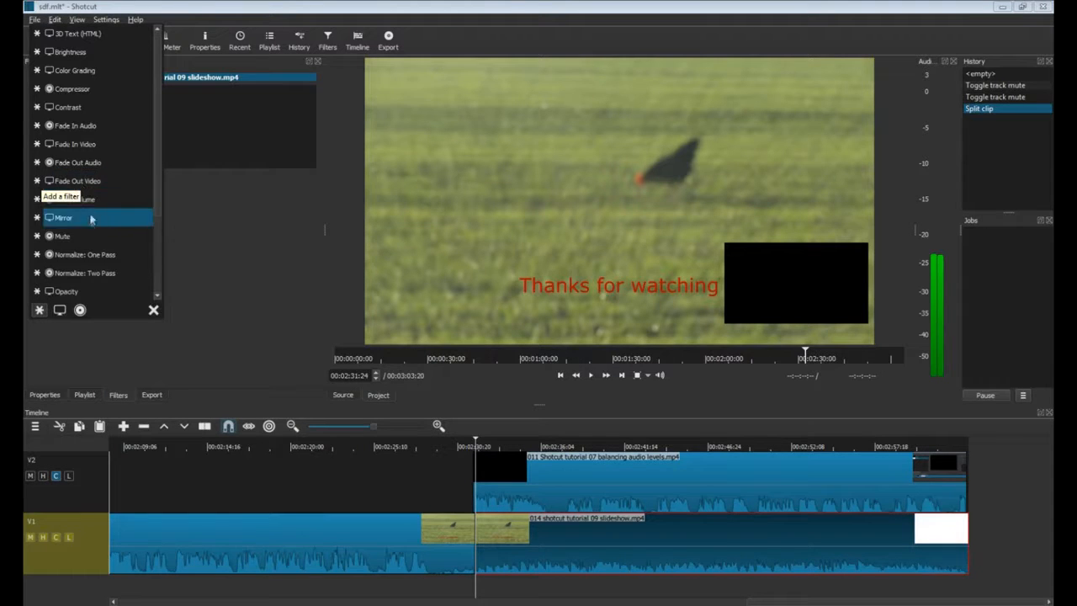
click(75, 237)
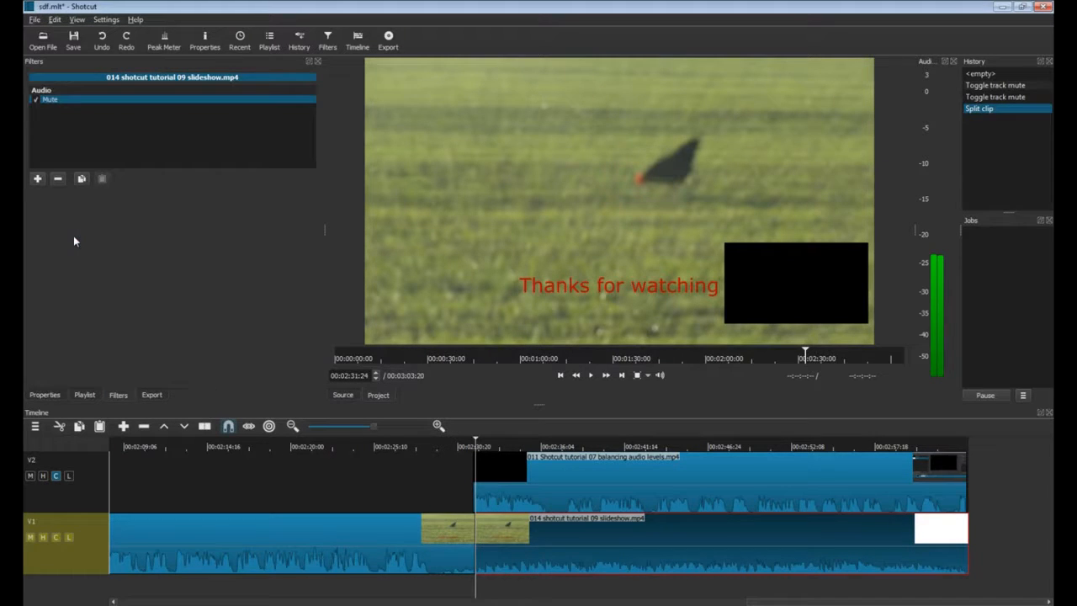
click(590, 376)
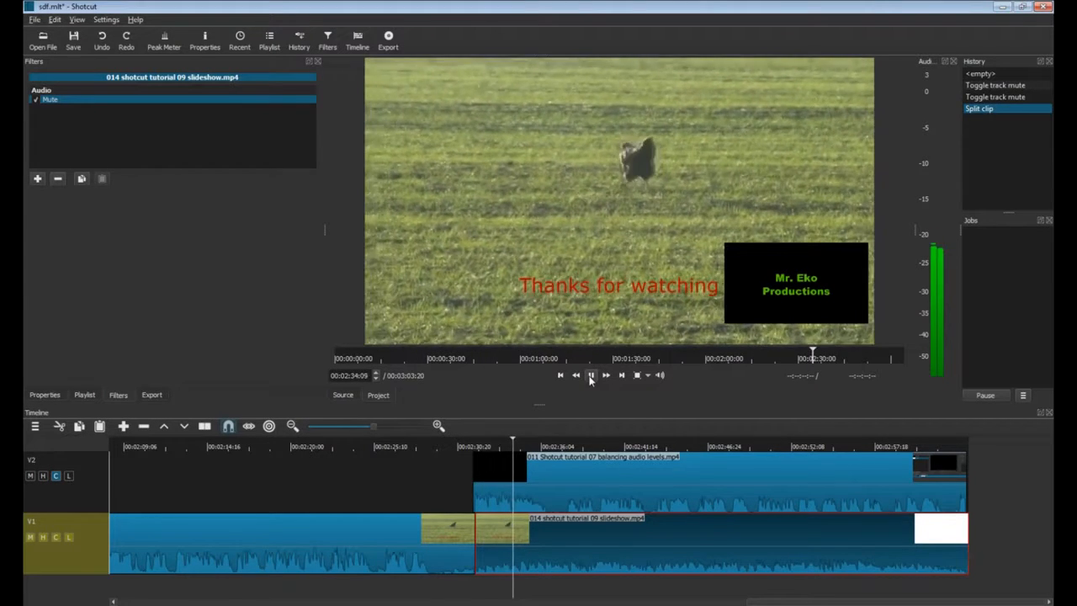
click(591, 376)
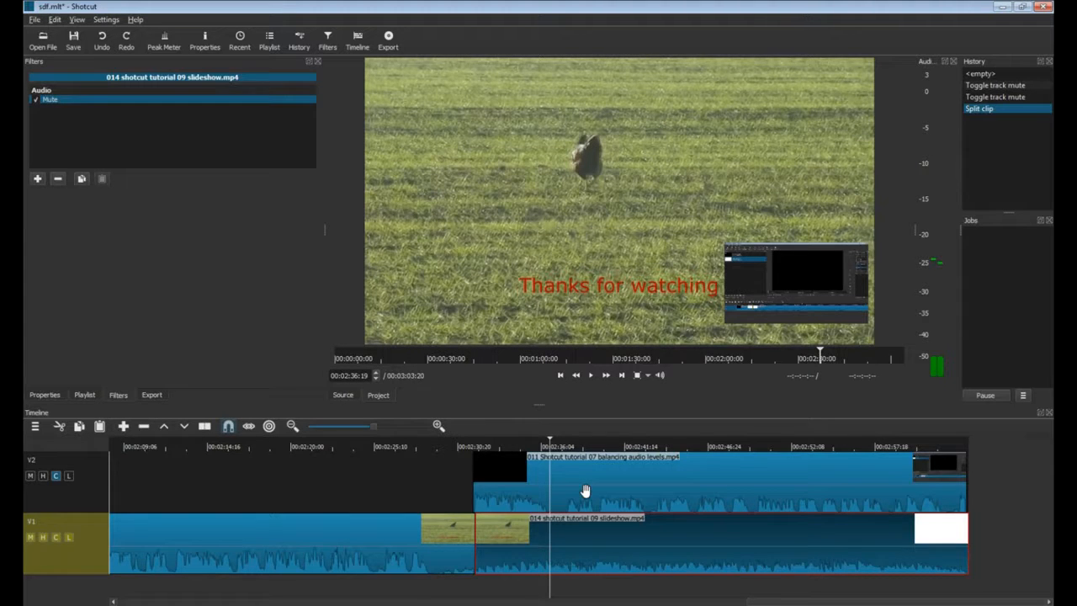
click(586, 490)
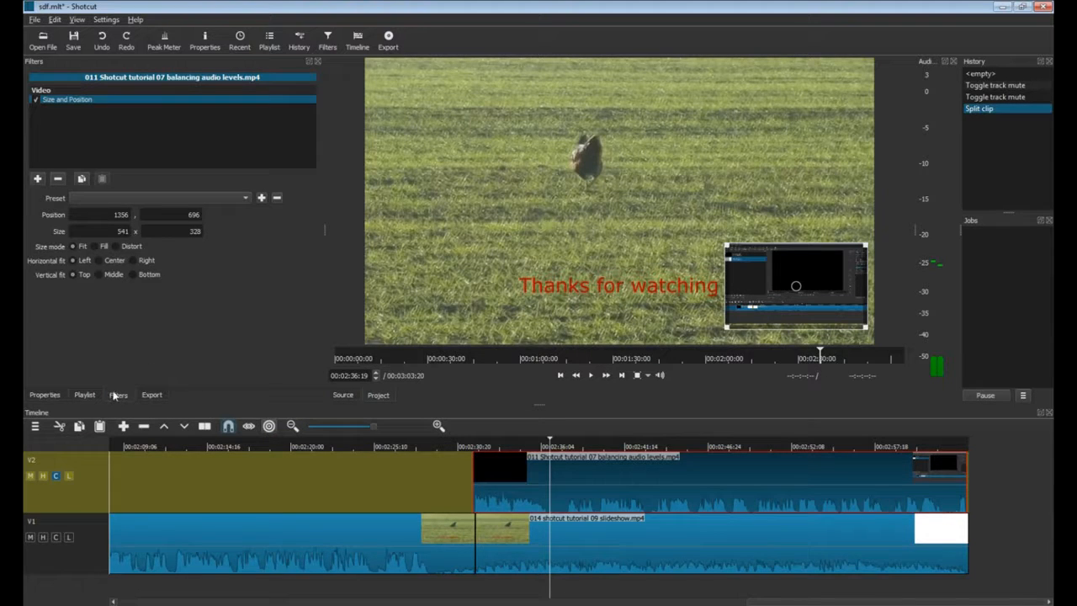
Add a Gain / Volume filter lowering the screen recording's audio to about -5.2 dB.
click(38, 178)
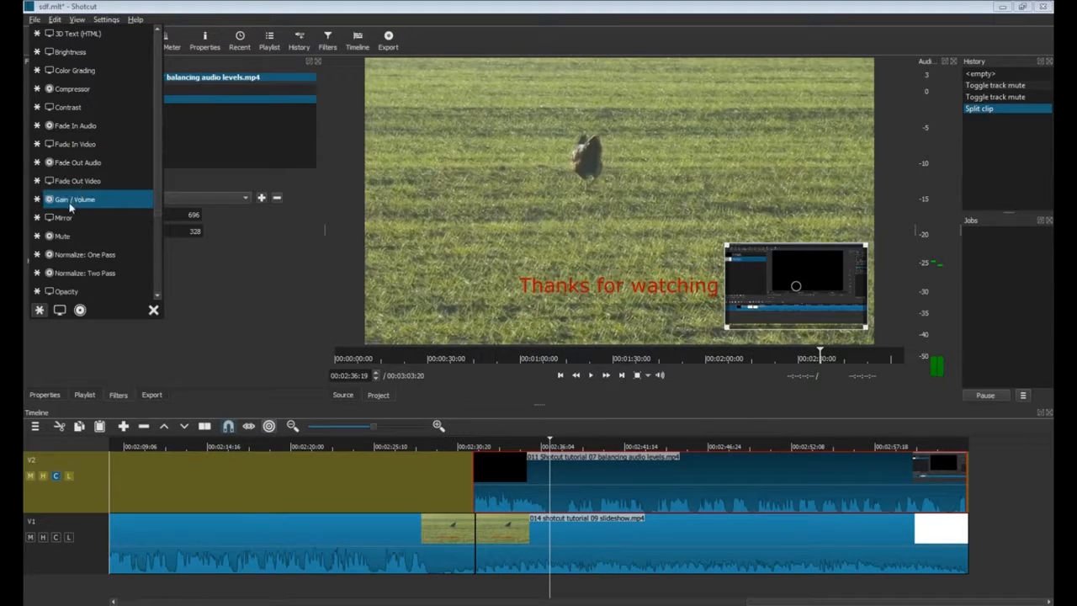
click(74, 200)
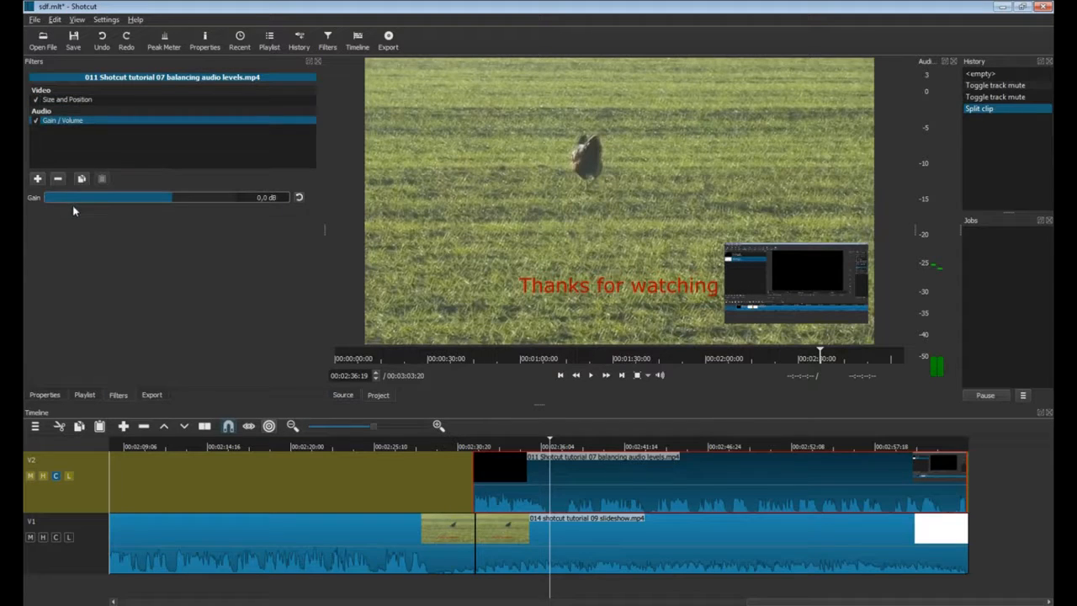
drag(67, 199, 23, 199)
click(144, 200)
drag(151, 199, 158, 200)
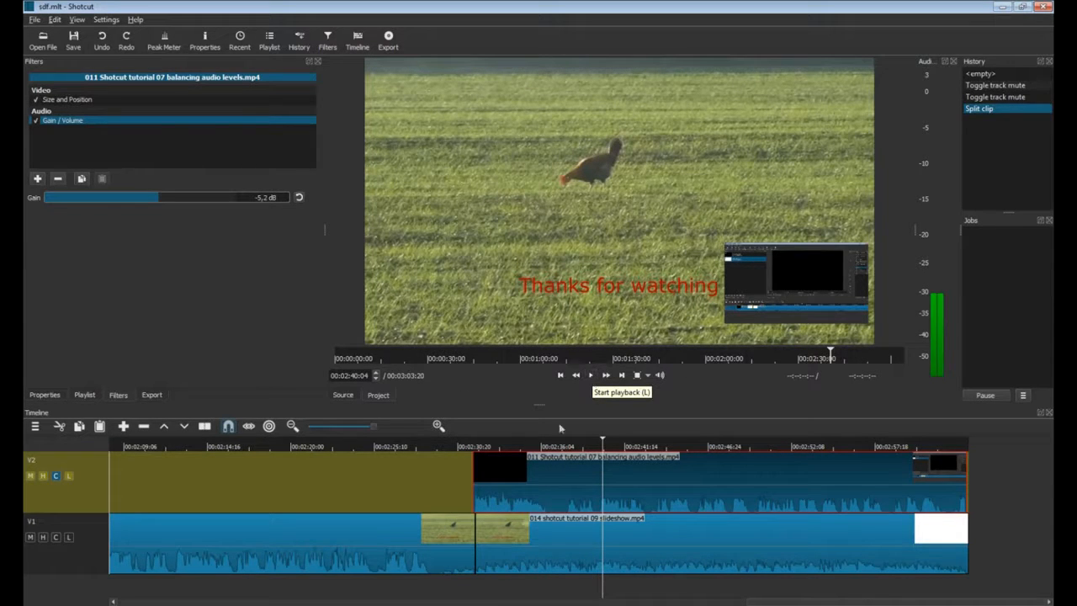
right_click(456, 588)
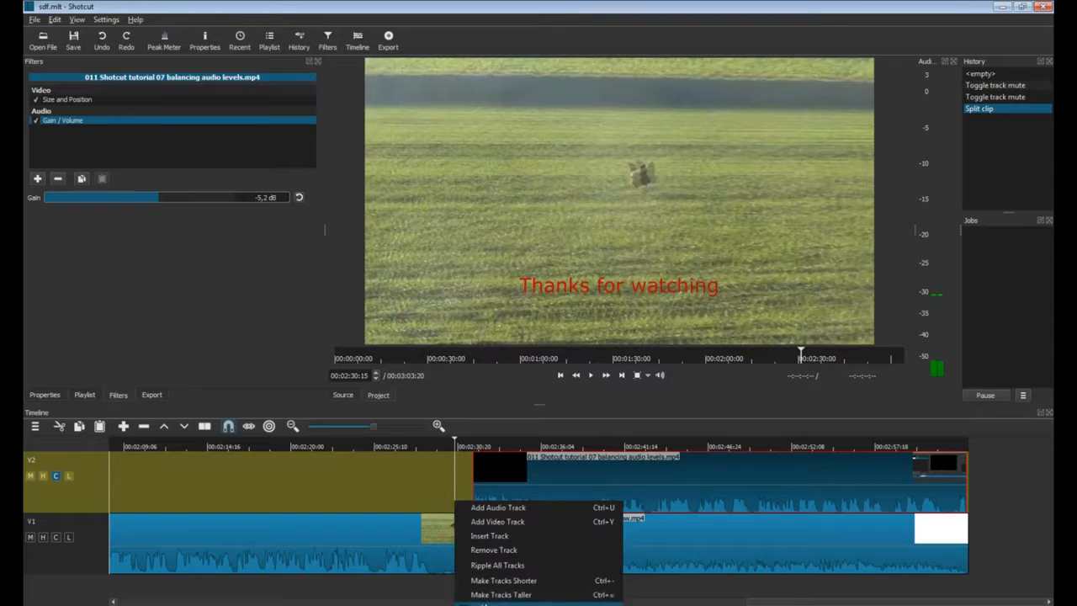
Add a V3 track with 'Shotcut Tutorial THUMBNAIL.jpg' stretched to the end of the timeline.
click(497, 522)
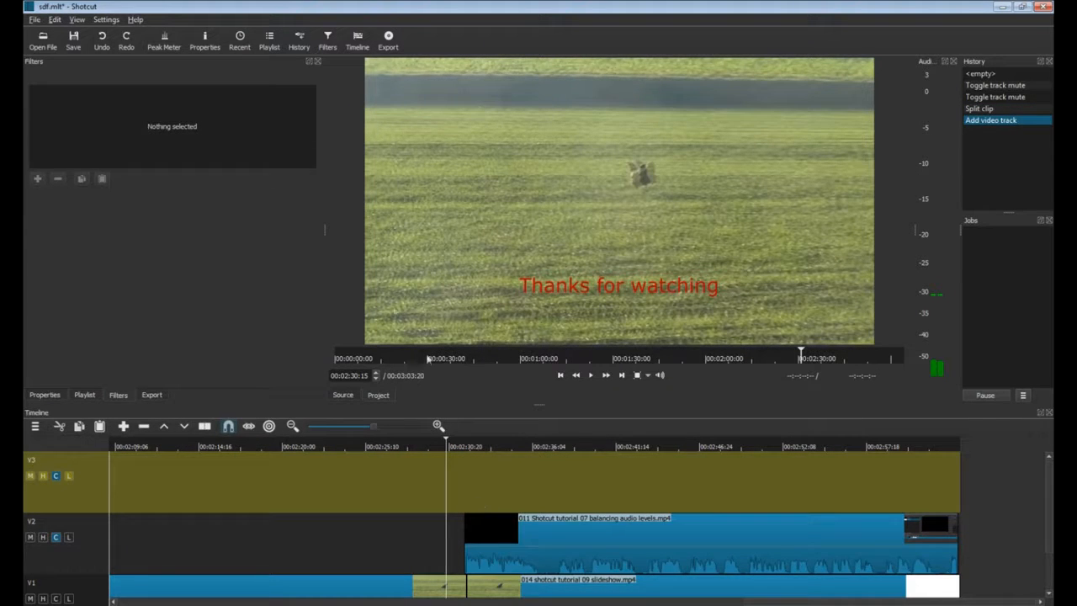
click(85, 395)
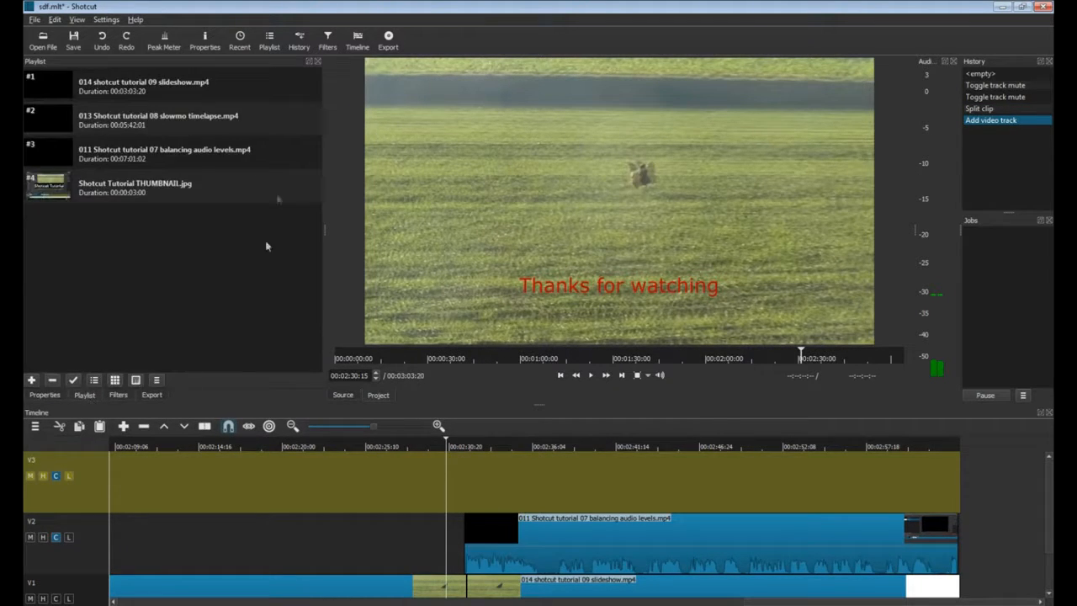
drag(95, 189, 481, 488)
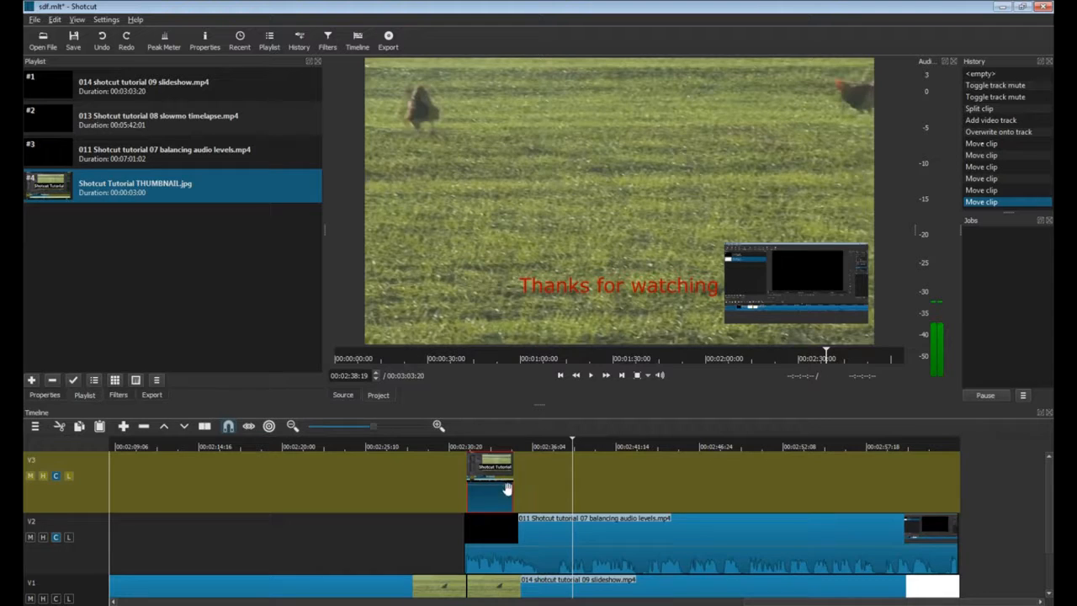
drag(509, 490, 967, 488)
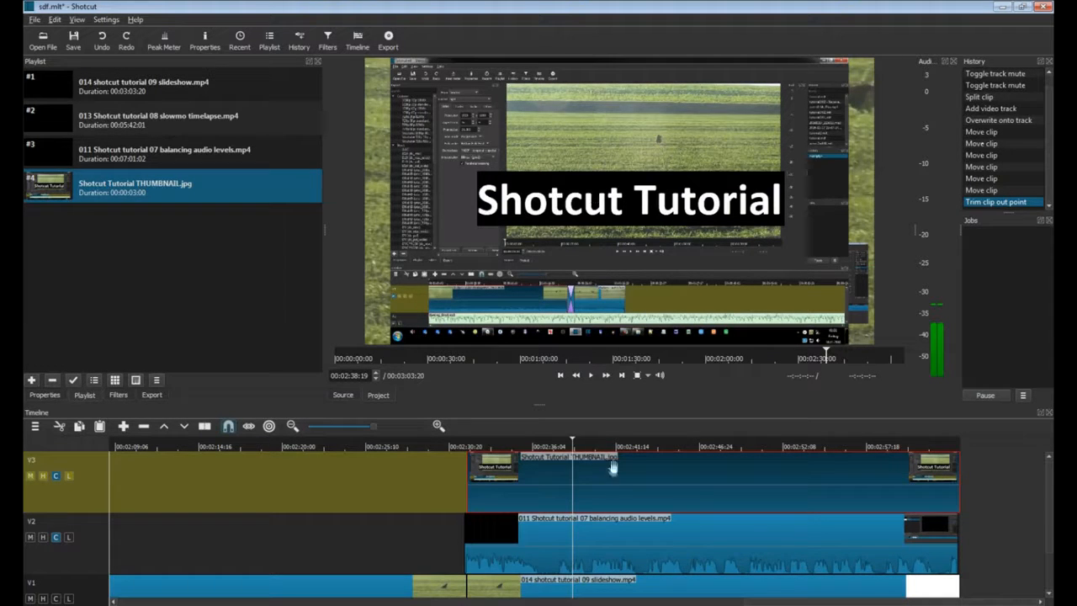
click(118, 395)
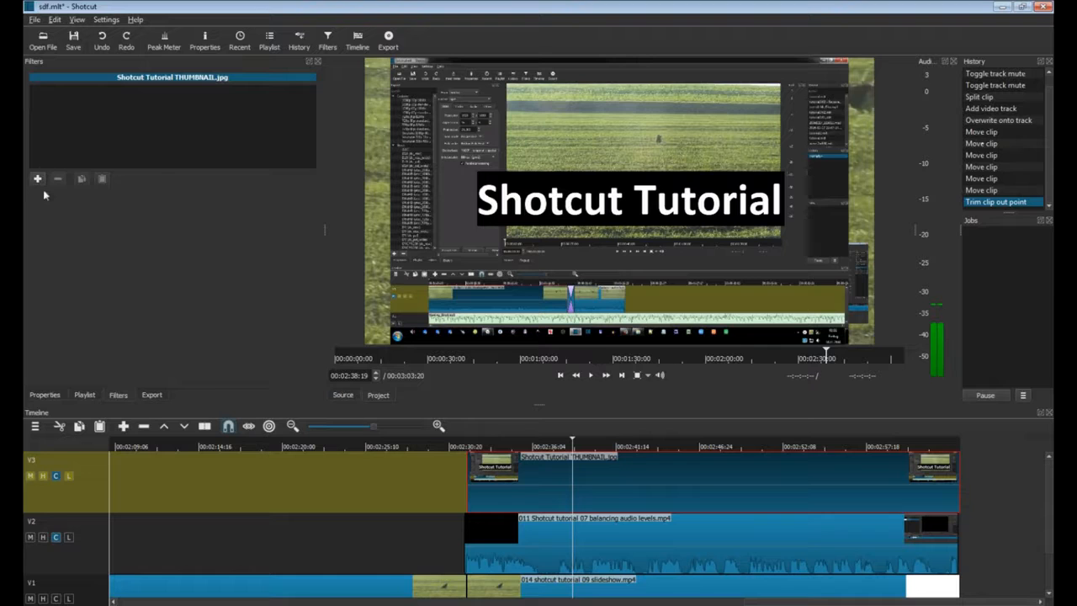
Resize the thumbnail with Size and Position to a 511x315 lower-left overlay, then play the ending to check.
click(38, 179)
scroll(82, 240, down, 3)
click(82, 238)
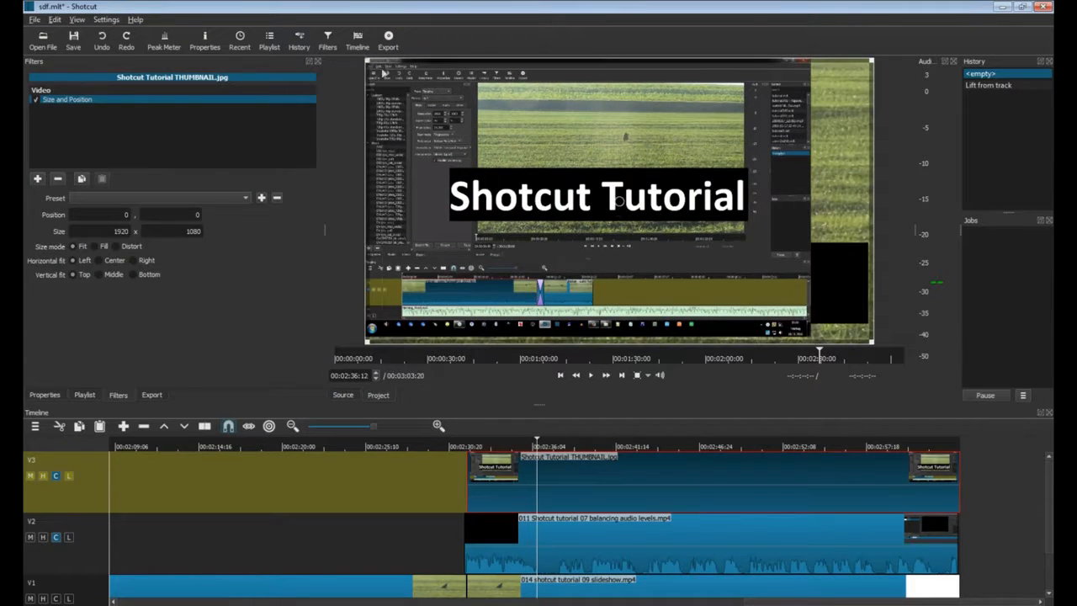
drag(383, 73, 442, 281)
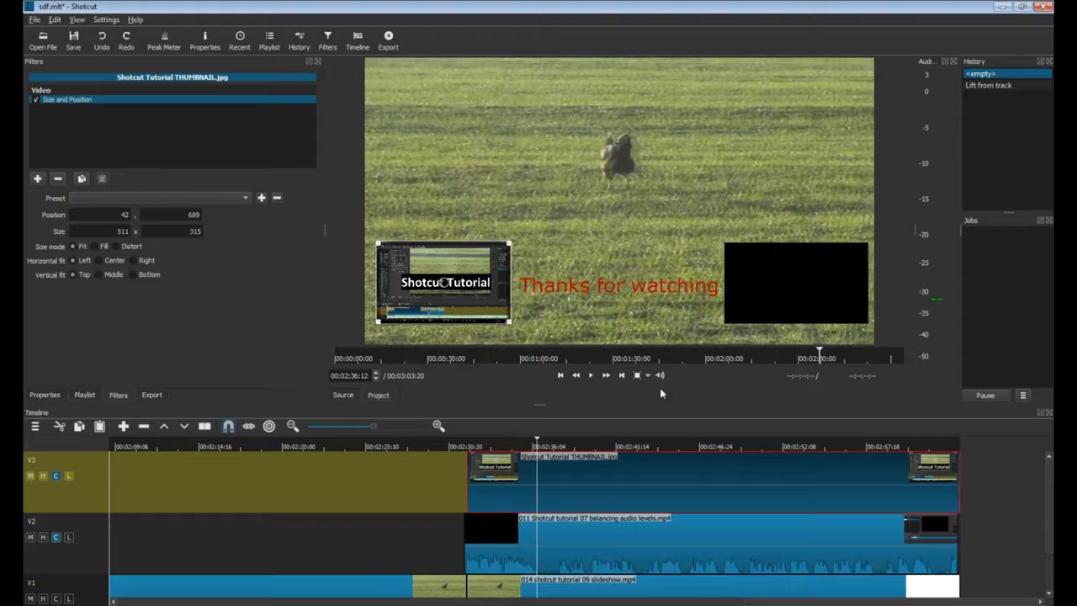
click(452, 551)
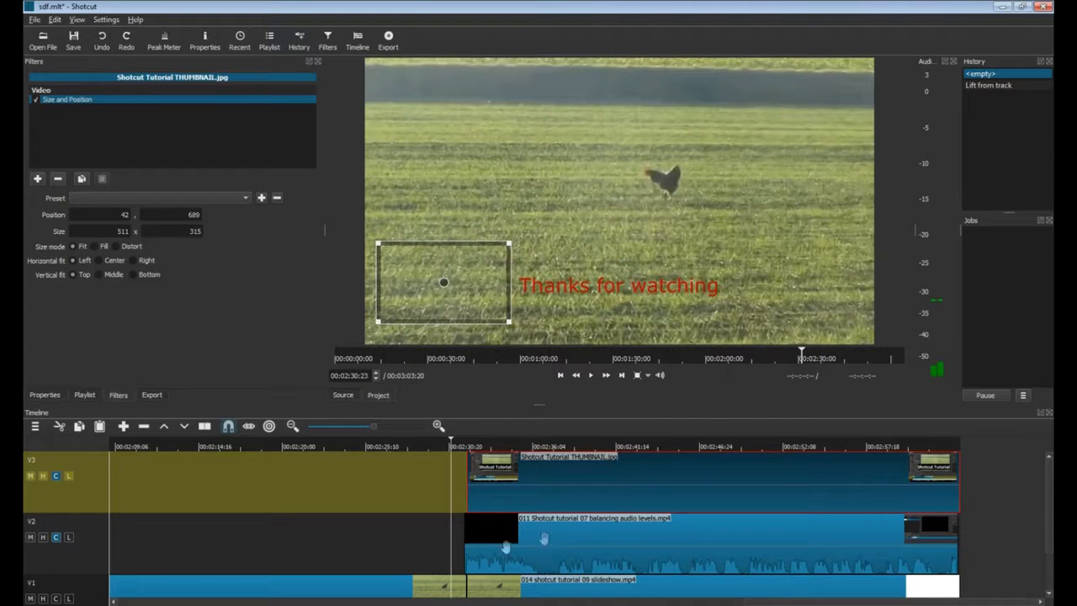
click(592, 378)
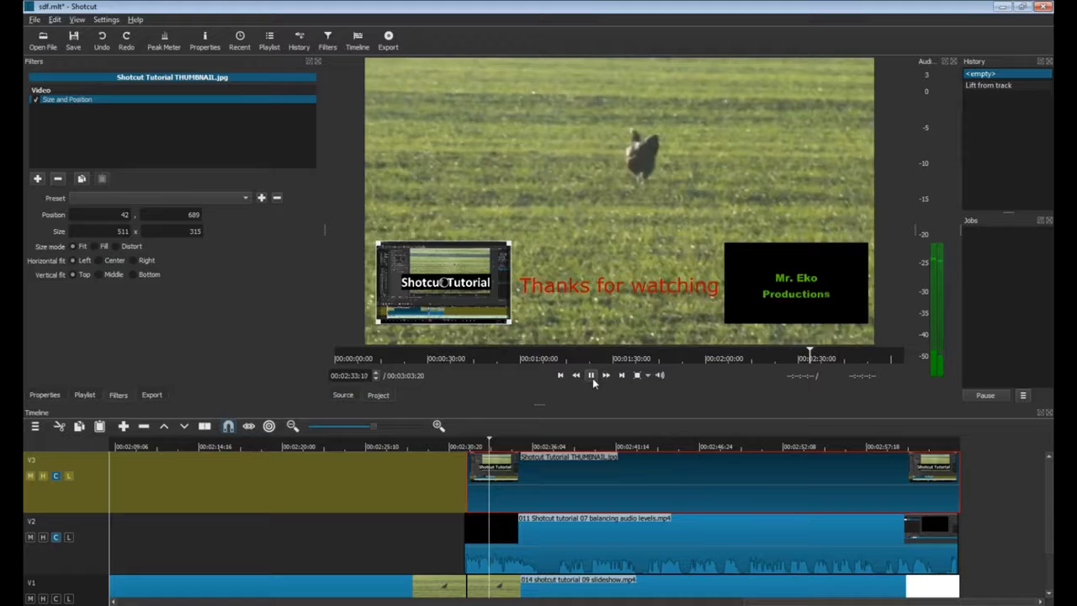
click(593, 377)
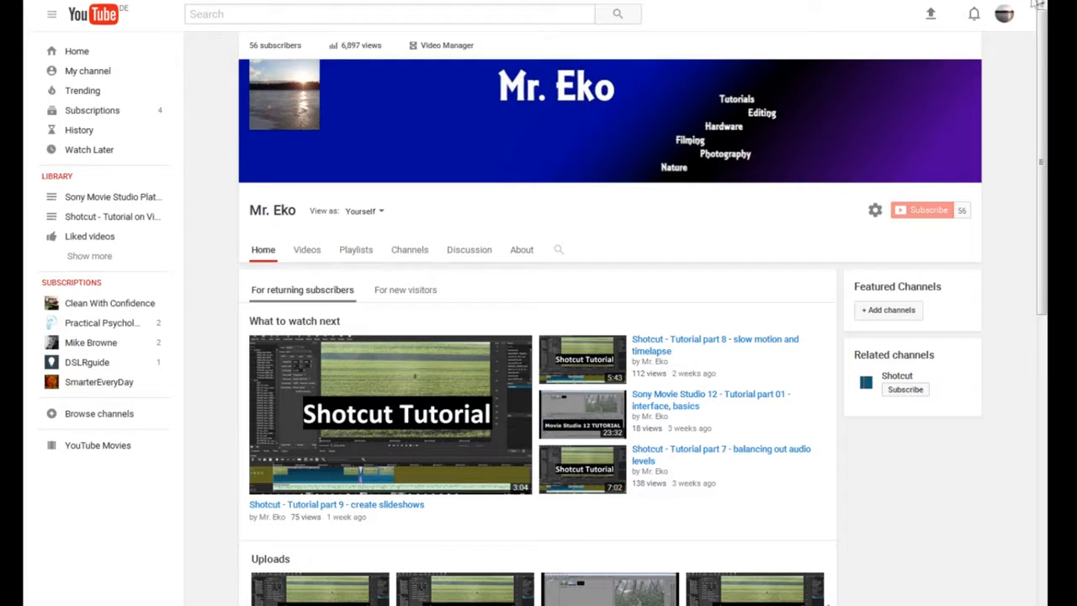
Go to Creator Studio's video list and edit the 'Sony Movie Studio 12 - Tutorial part 01' video.
click(1009, 25)
click(921, 114)
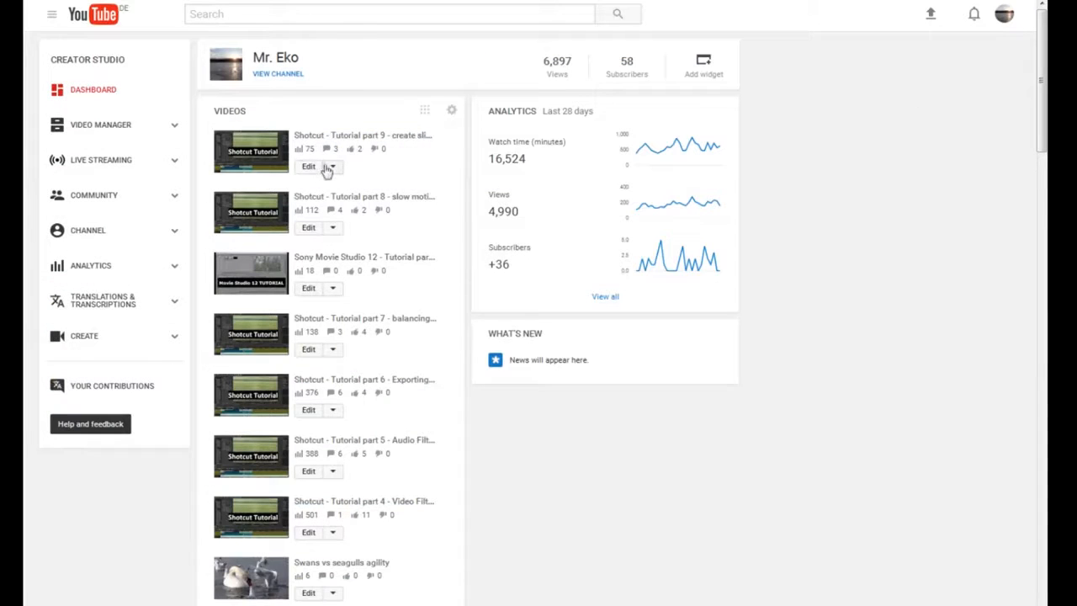
click(100, 131)
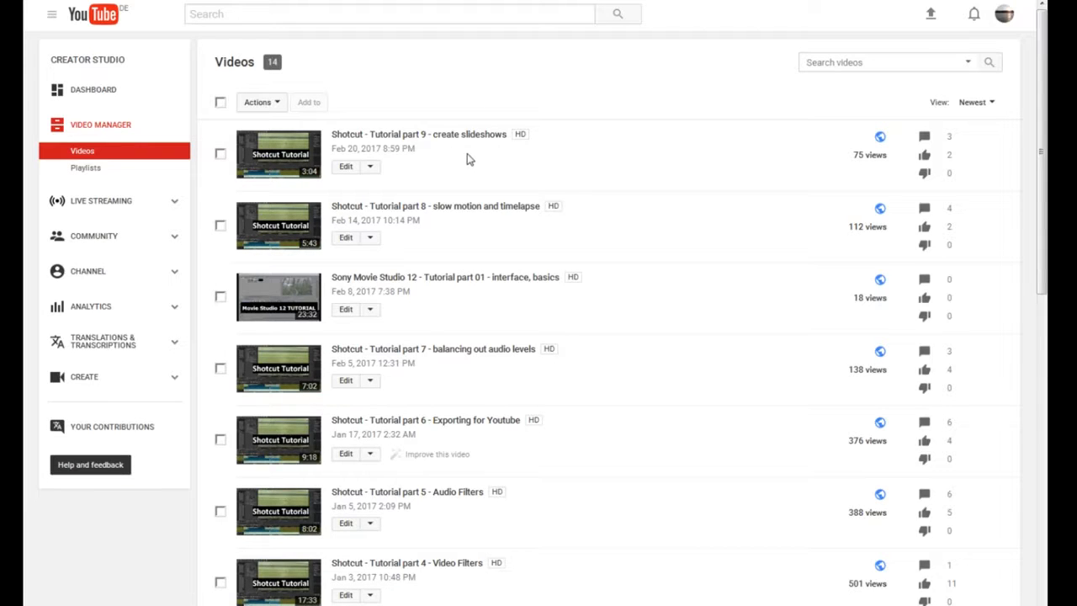
click(345, 309)
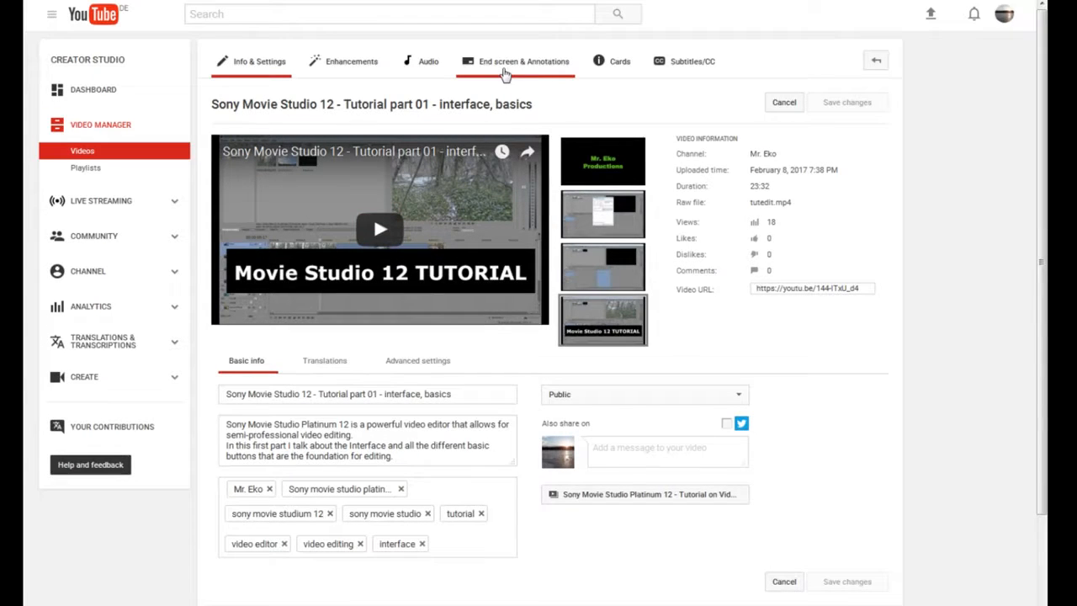
Open the video's annotation editor and pause on the closing scene at 23:00.
click(548, 71)
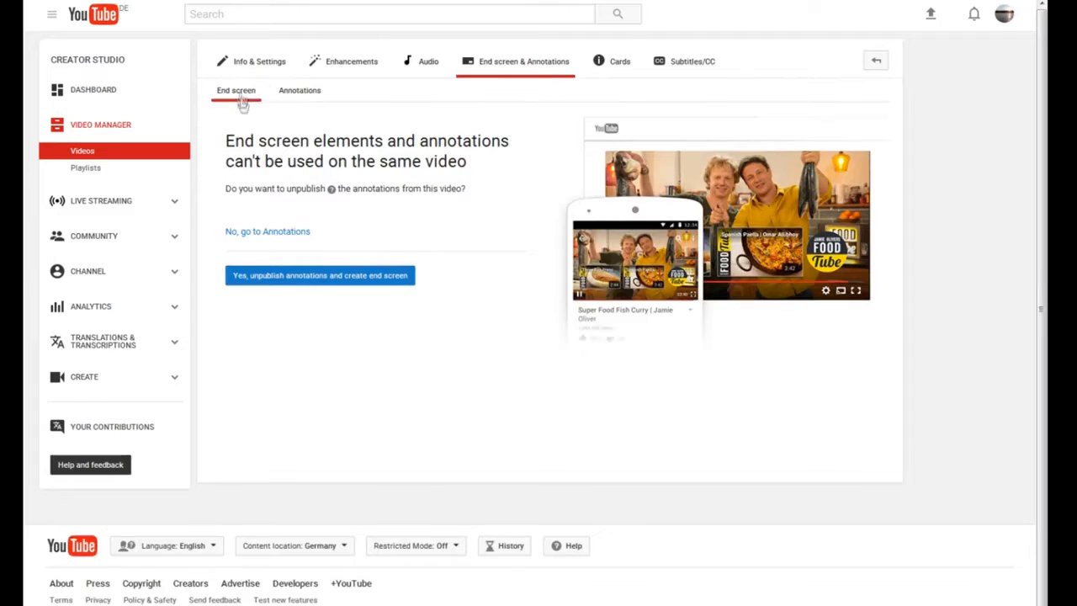
click(312, 98)
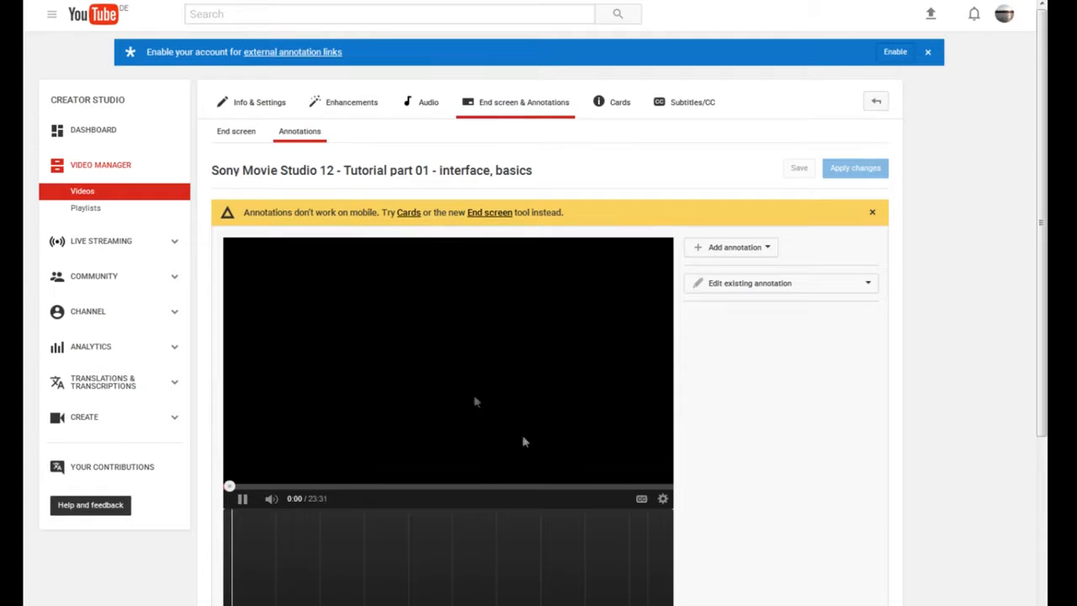
click(649, 487)
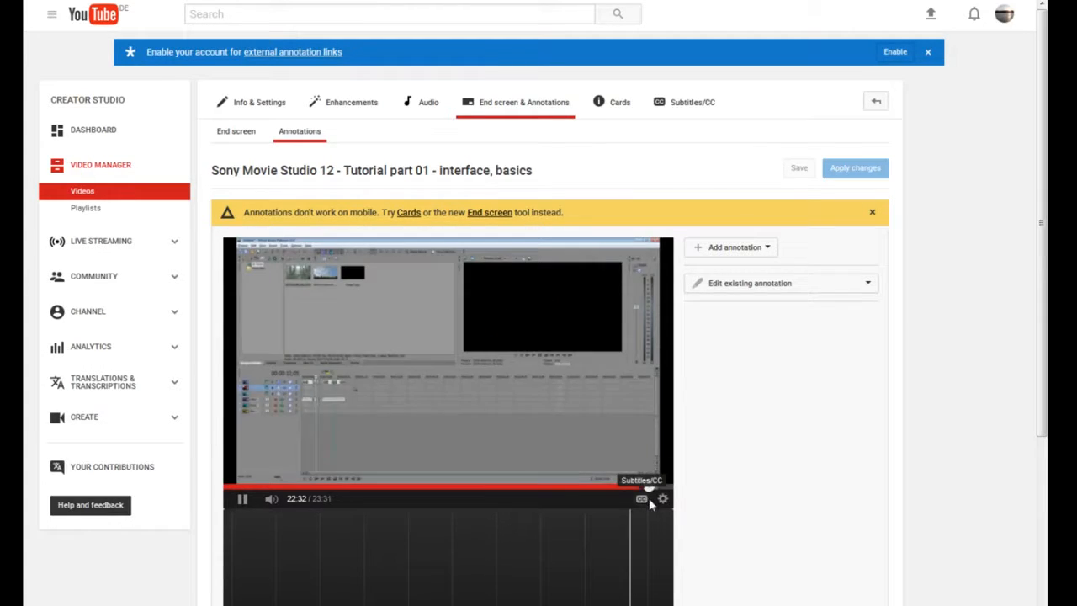
click(656, 487)
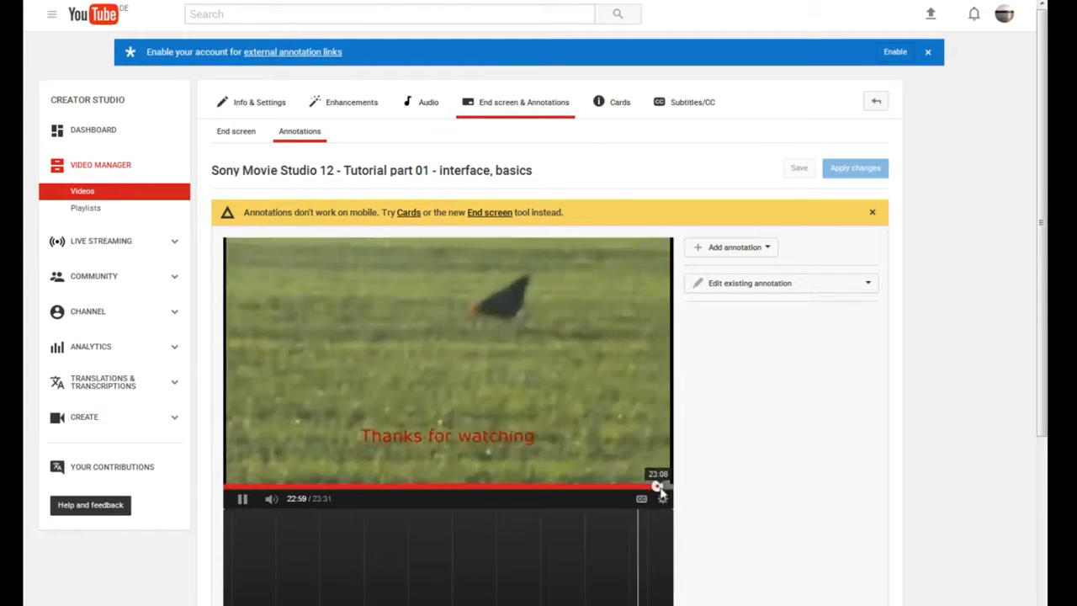
click(235, 499)
scroll(715, 320, down, 1)
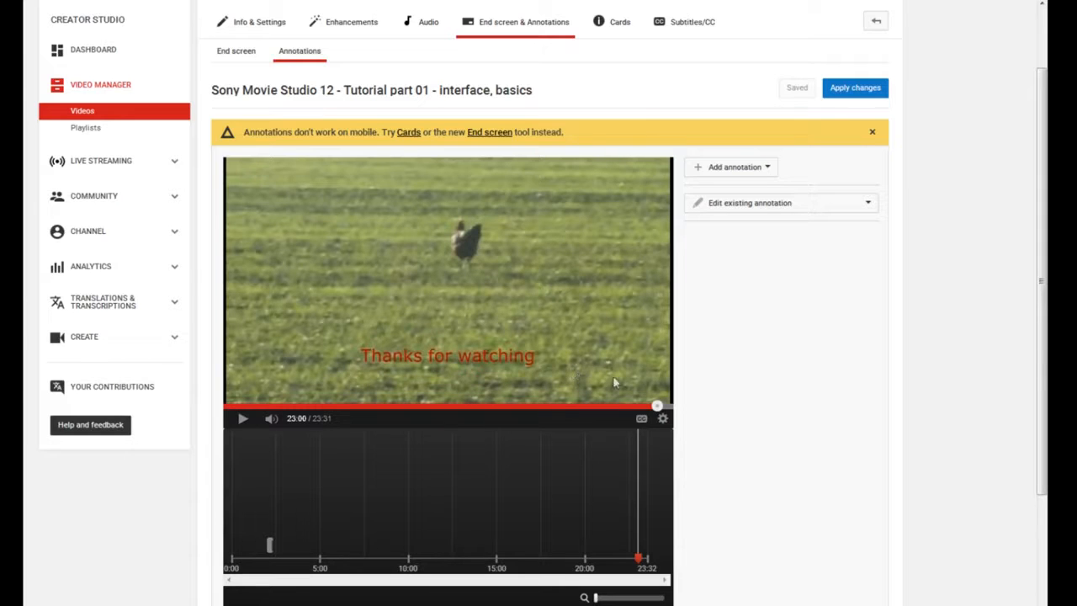
Add a Spotlight annotation over the lower-right of the frame and set it to link to a video.
click(735, 177)
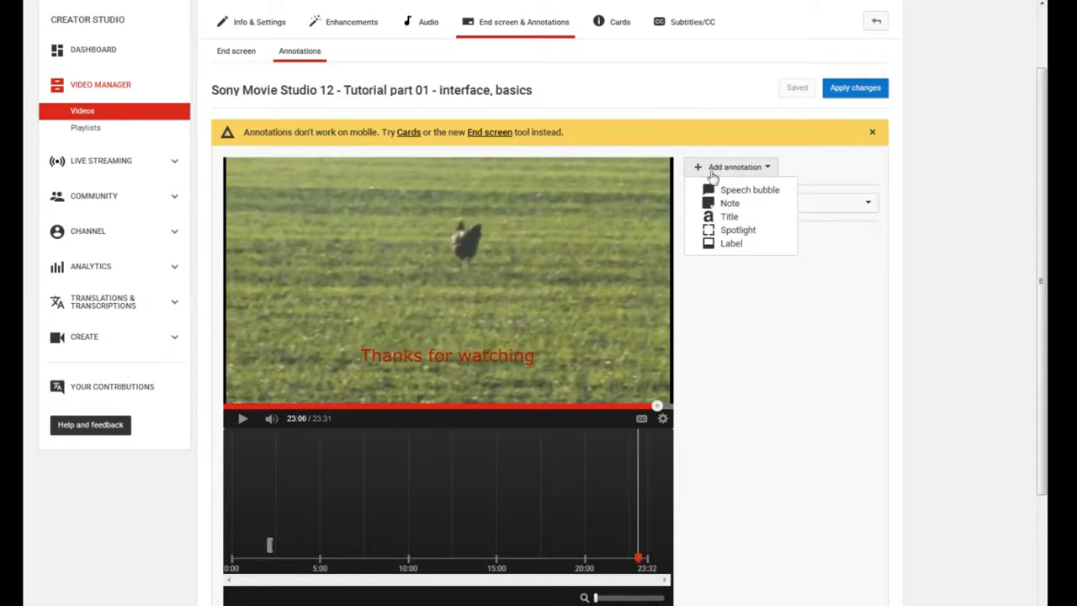
click(746, 233)
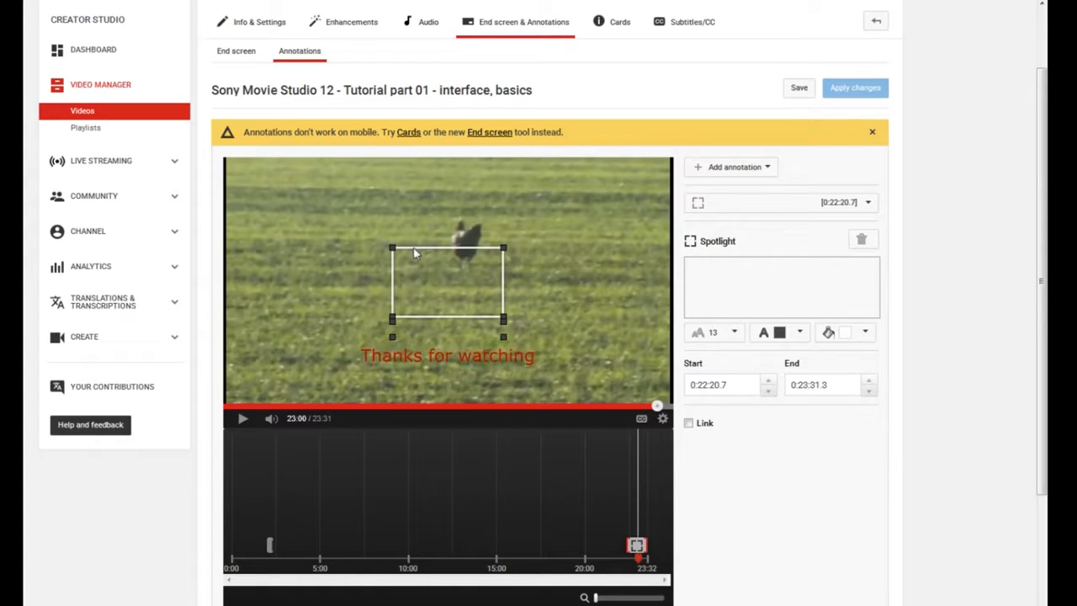
drag(416, 253, 569, 318)
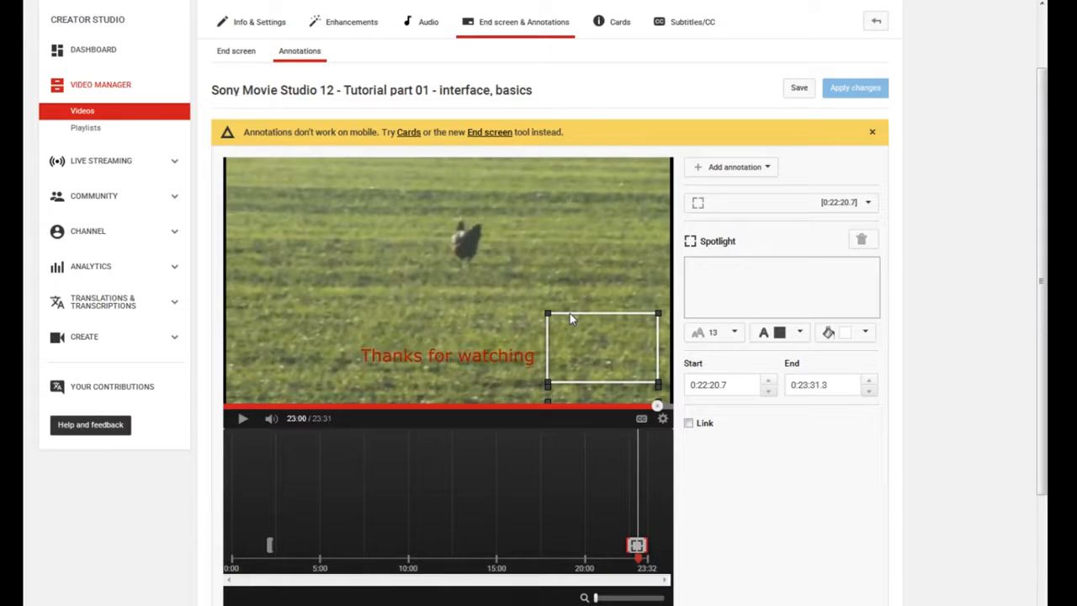
click(688, 422)
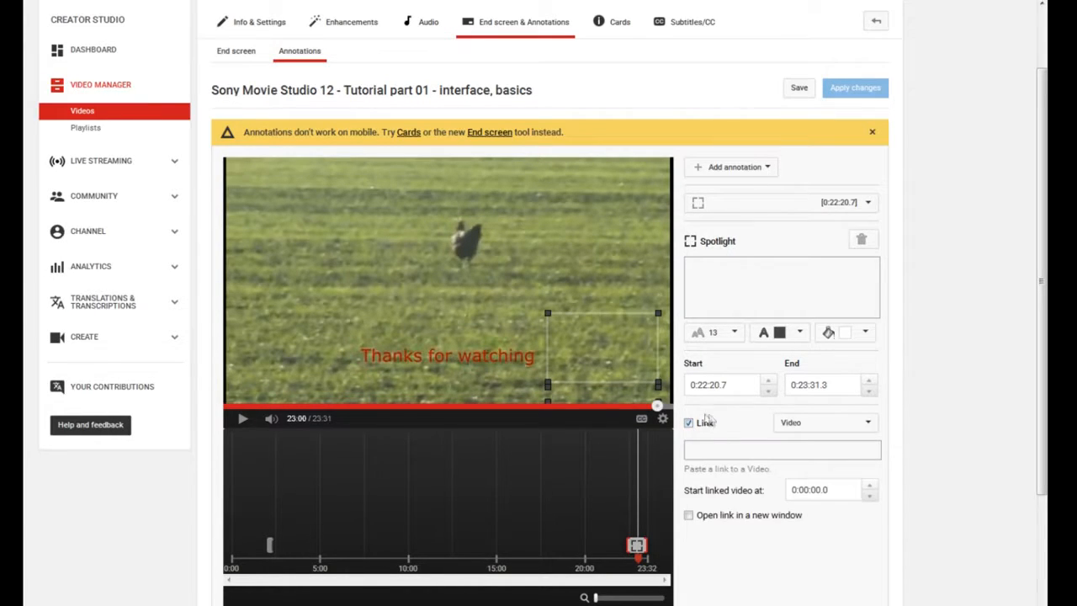
click(871, 425)
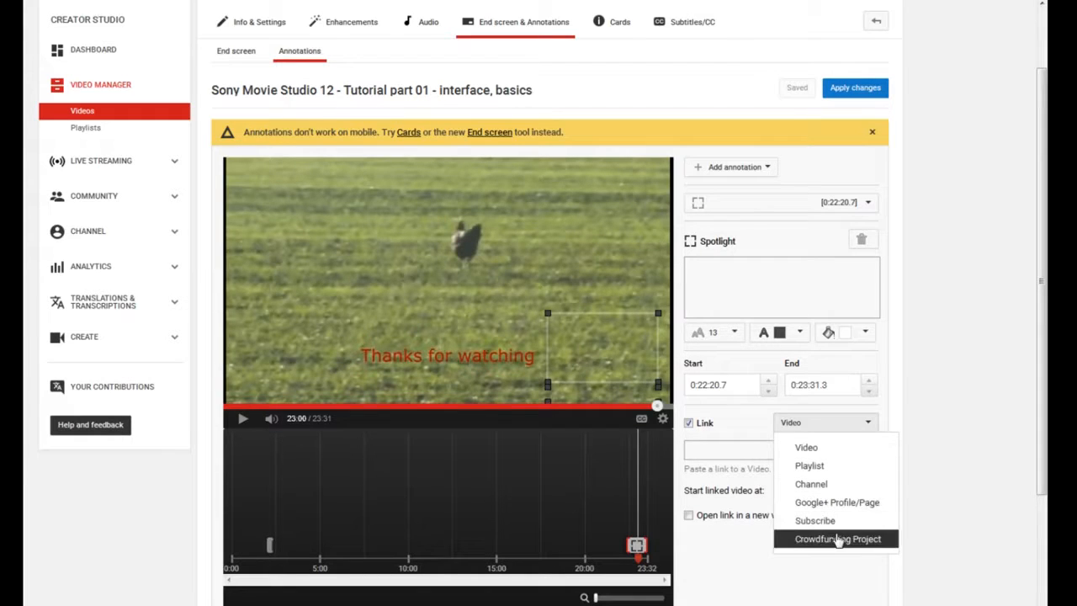
click(707, 452)
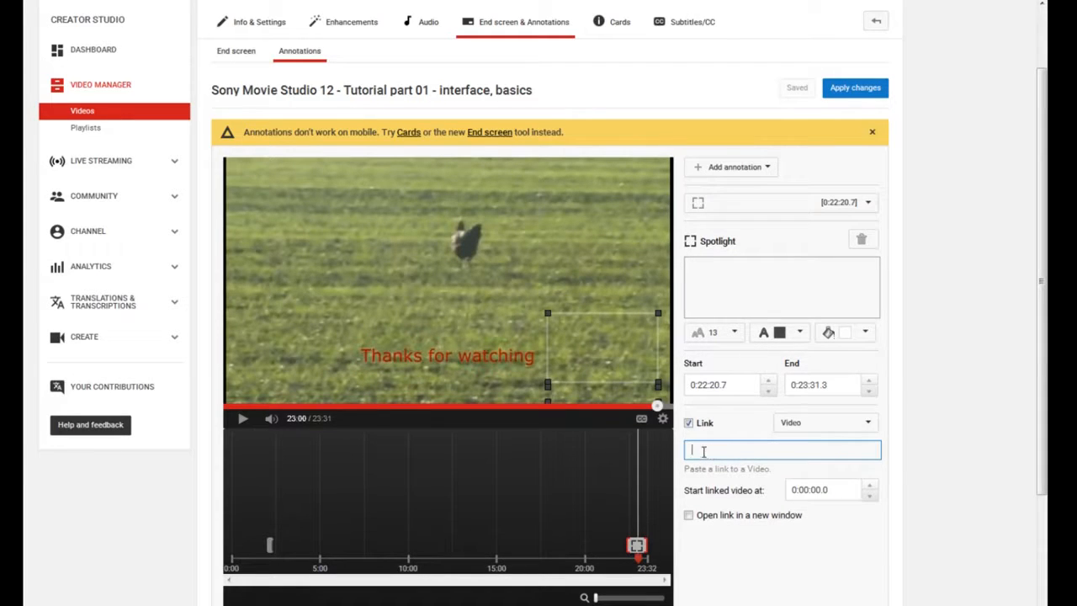
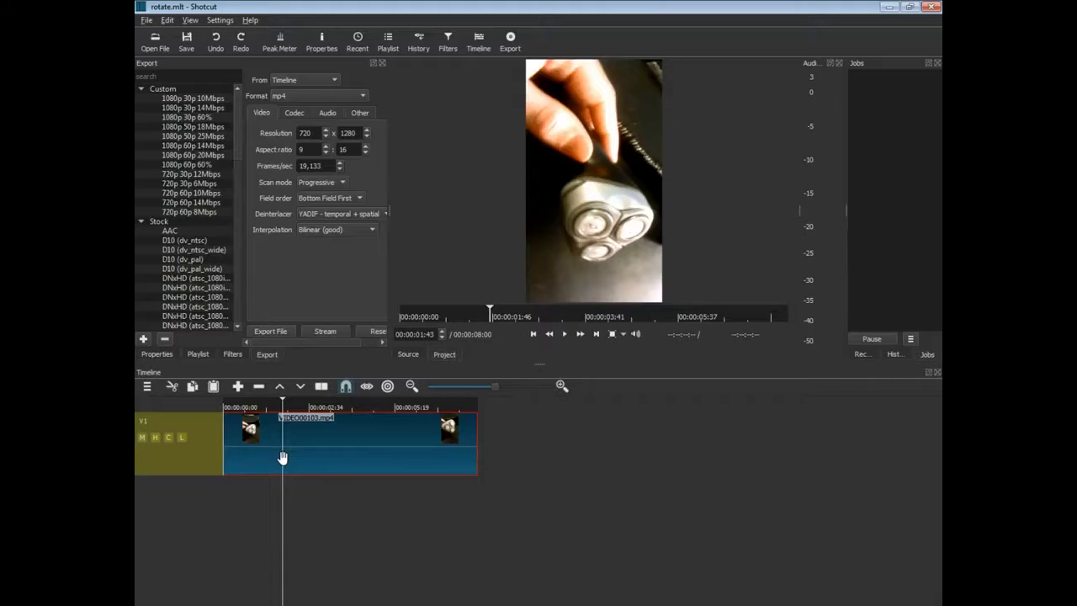
Split the VIDEO00103.mp4 clip at 1:43 and 5:26, leaving the playhead in the middle piece.
click(384, 485)
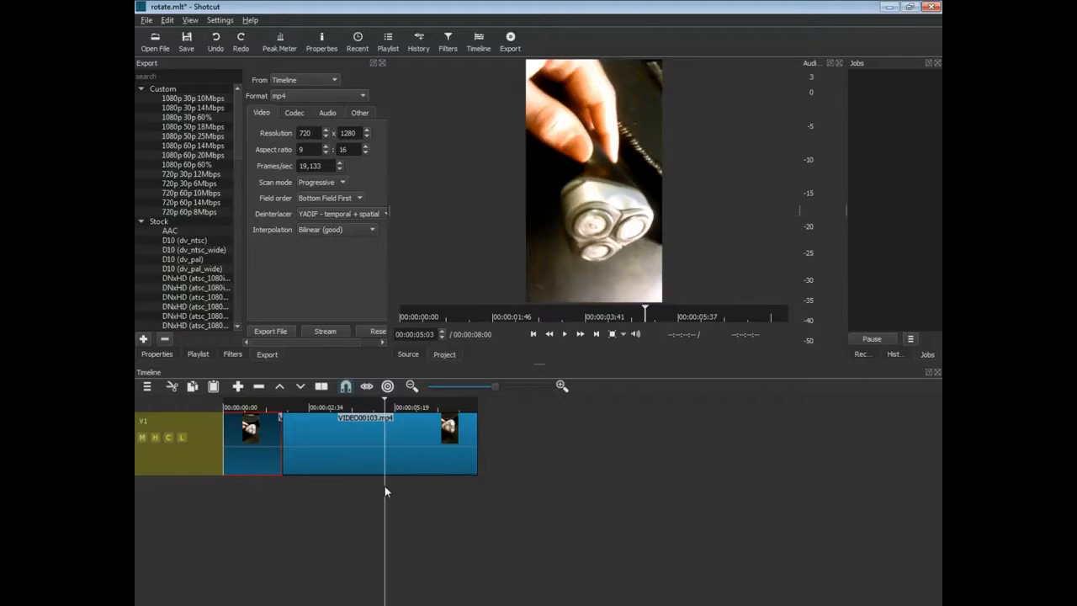
click(398, 488)
key(s)
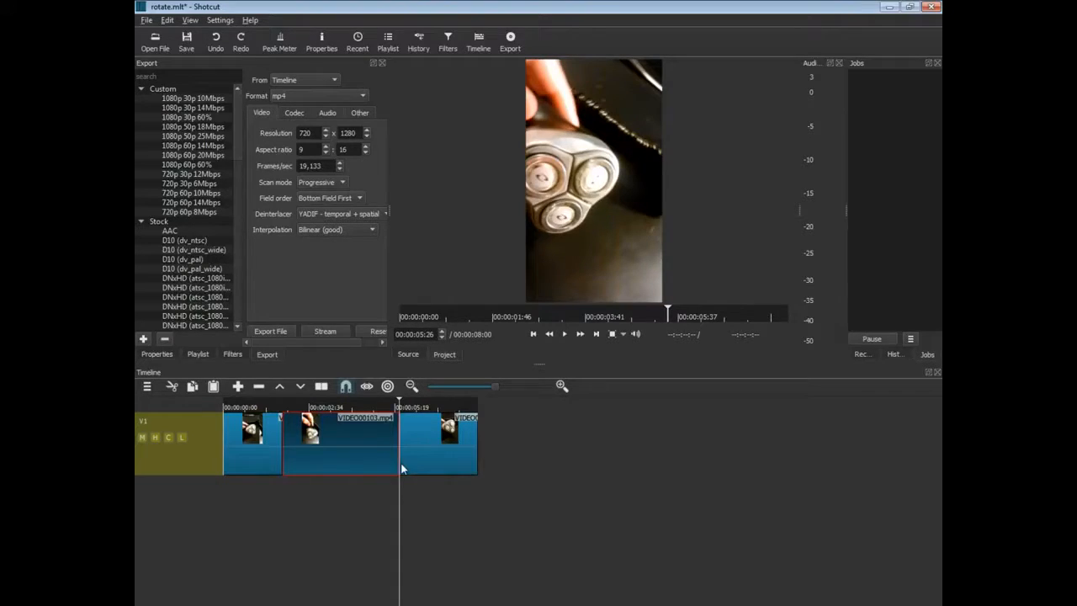
click(346, 492)
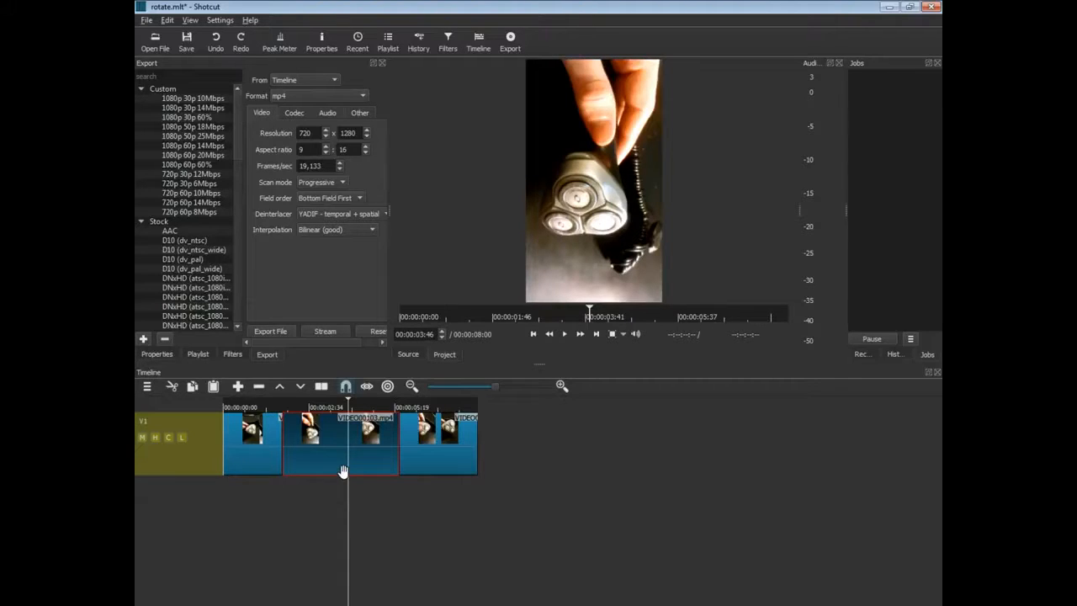
Add a Rotate filter to the middle clip with Rotation set to 270 degrees.
click(228, 355)
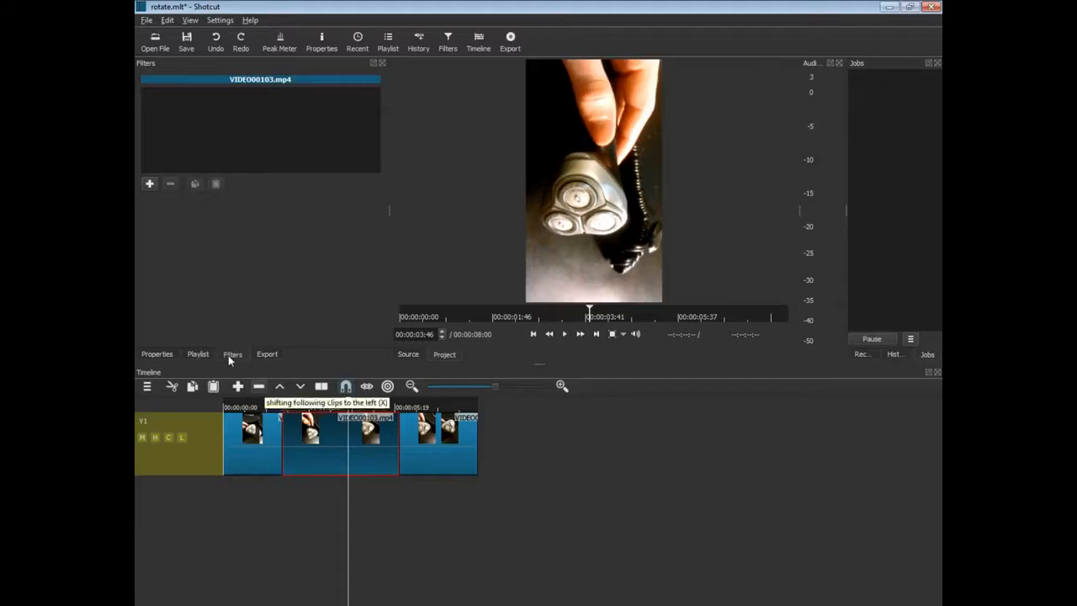
click(149, 181)
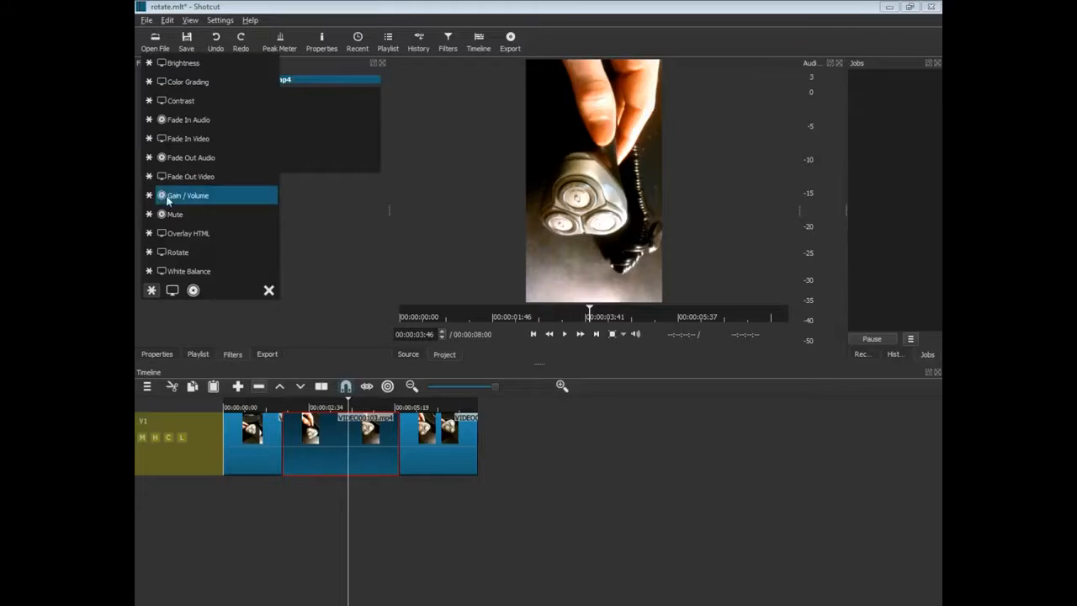
click(189, 252)
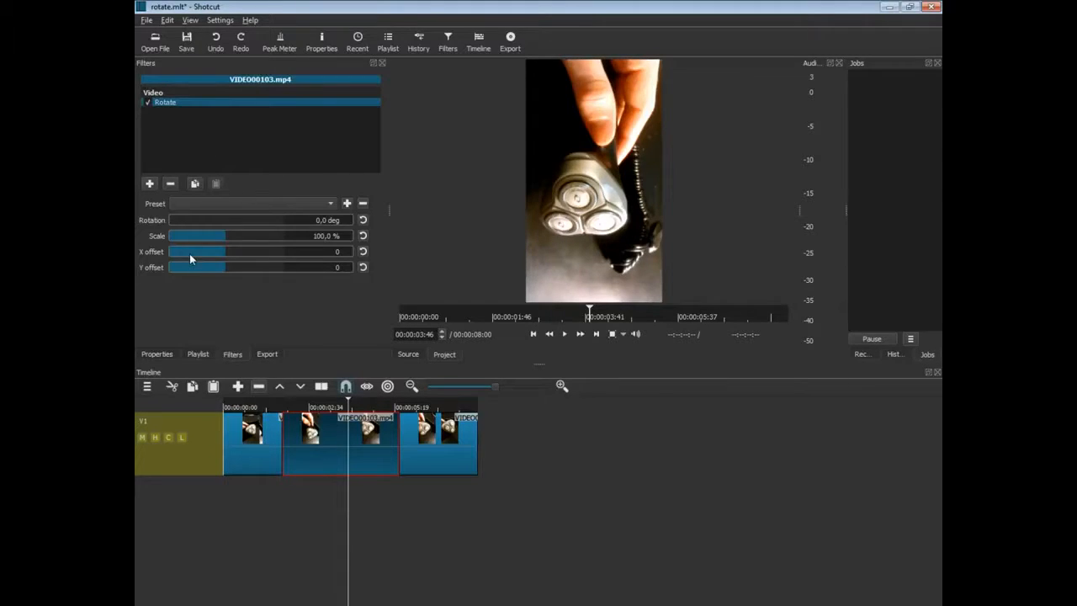
click(313, 221)
text(27)
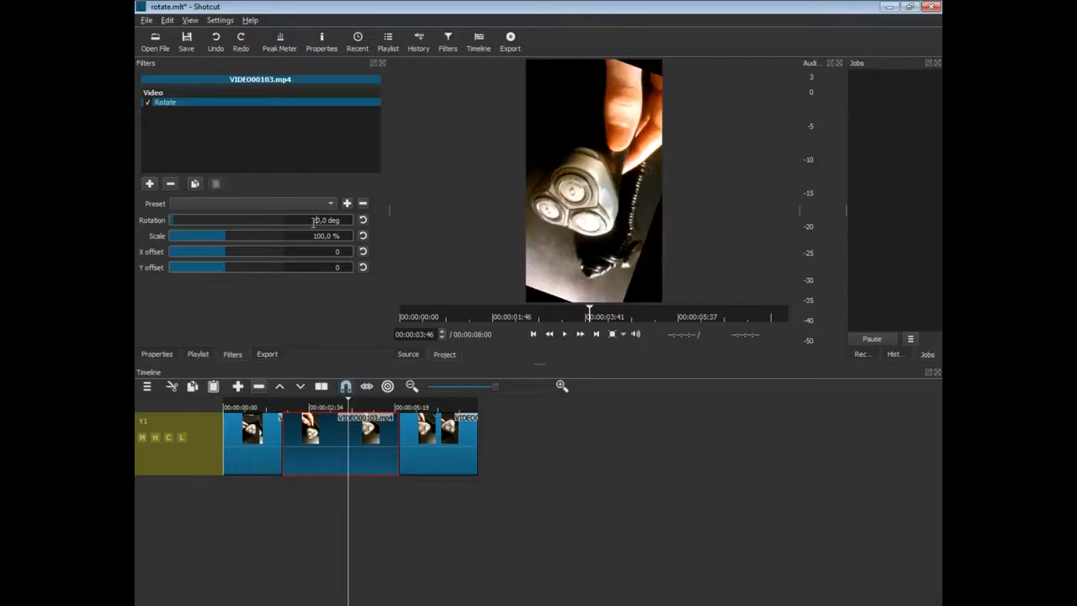
key(Return)
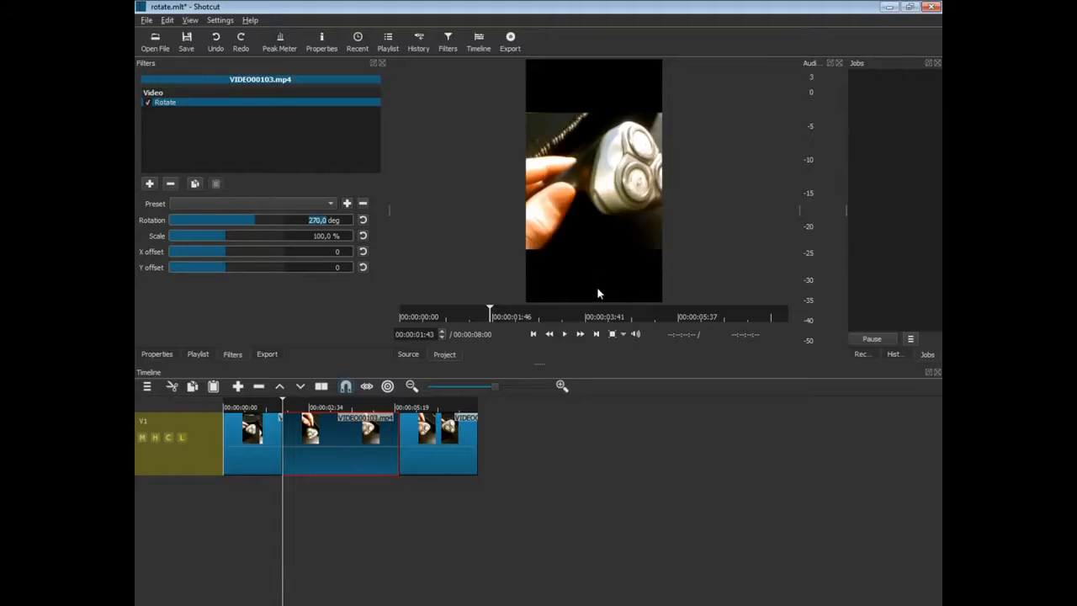
click(220, 20)
mouse_move(249, 50)
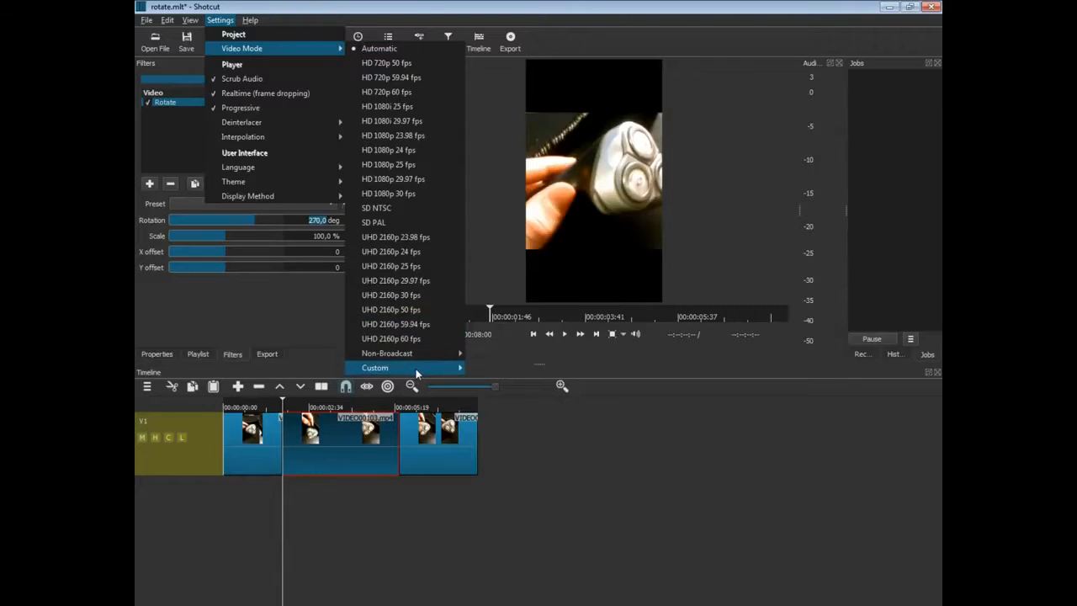
Set the project video mode to the custom 720p 30p profile, abandoning a new custom mode.
mouse_move(415, 369)
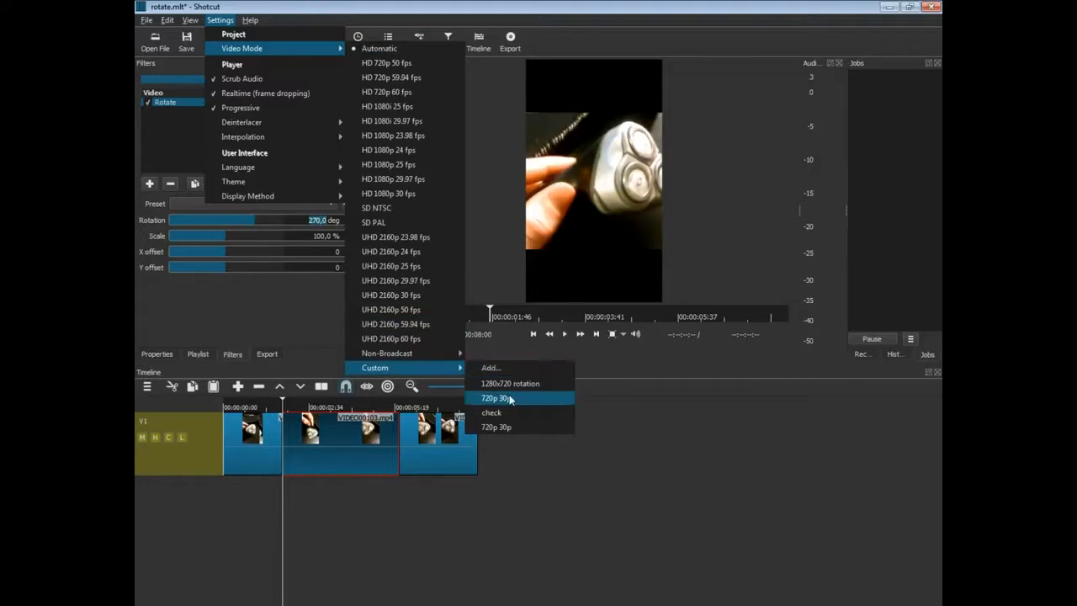
click(500, 370)
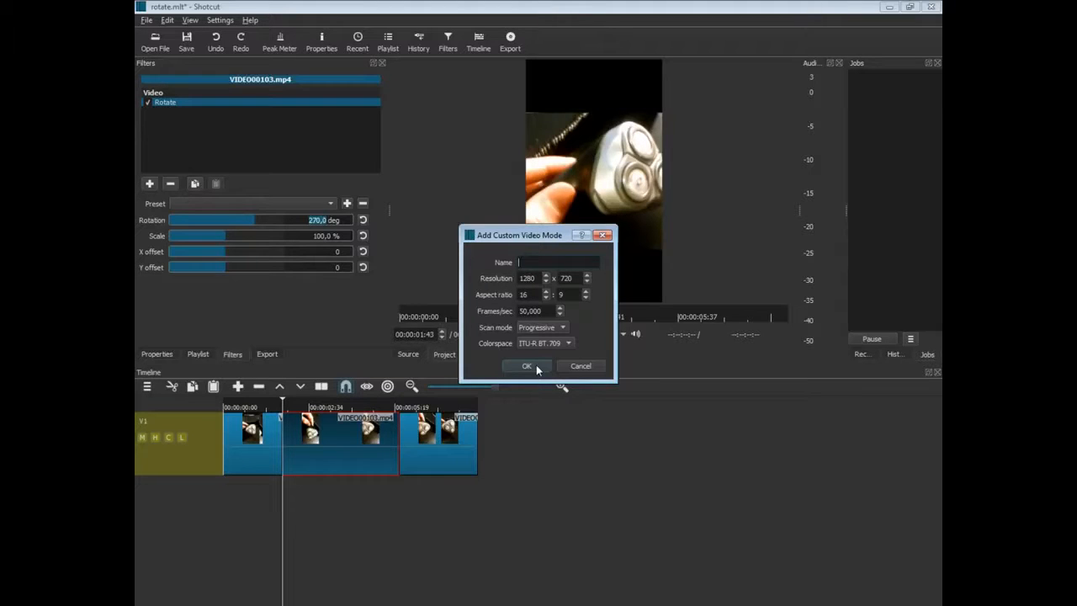
click(588, 366)
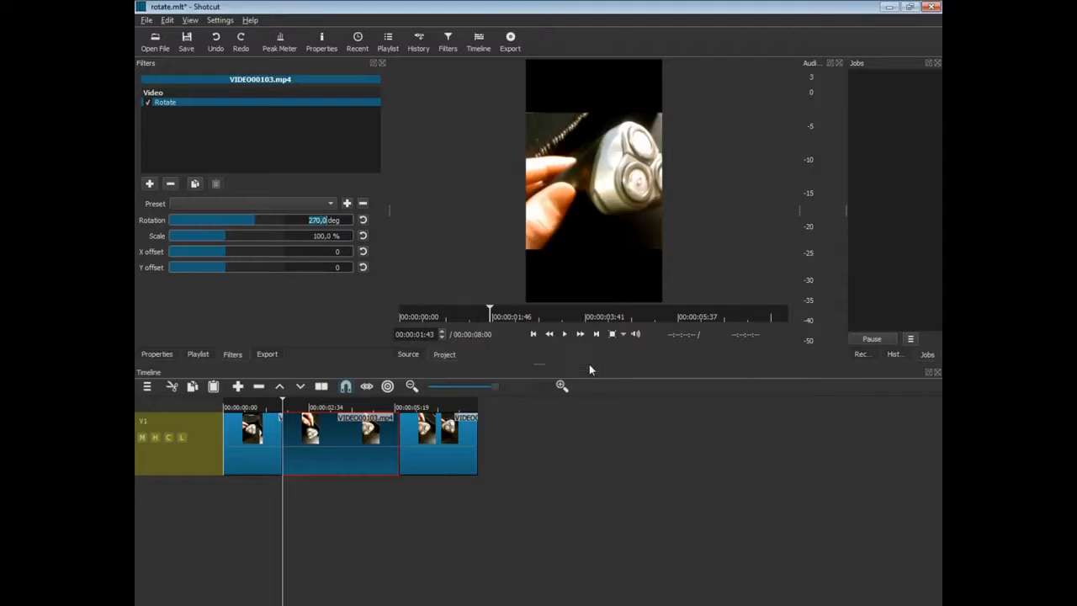
click(212, 22)
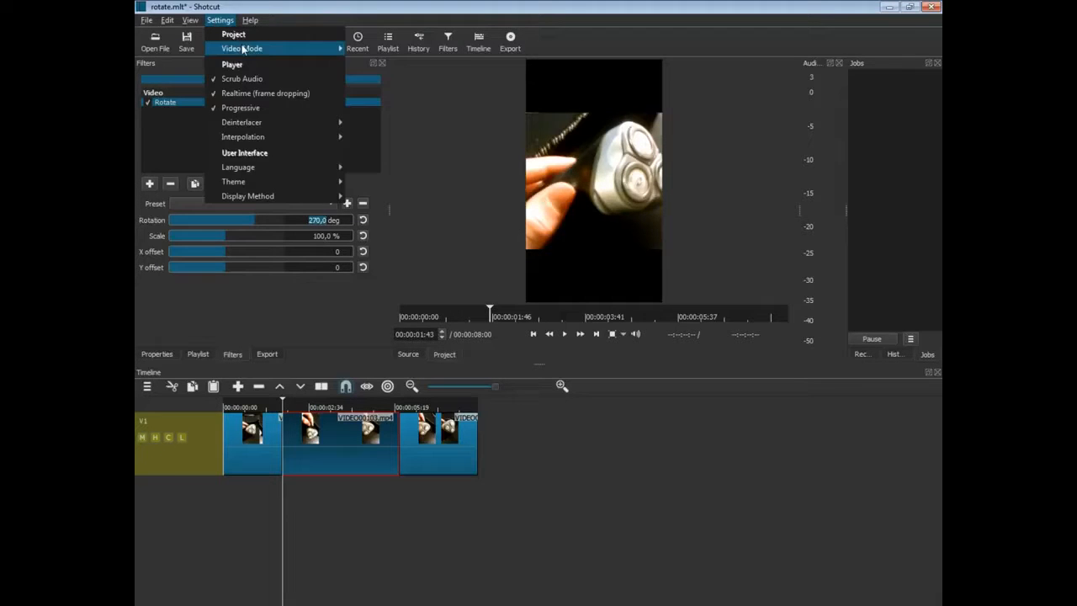
mouse_move(293, 47)
mouse_move(441, 368)
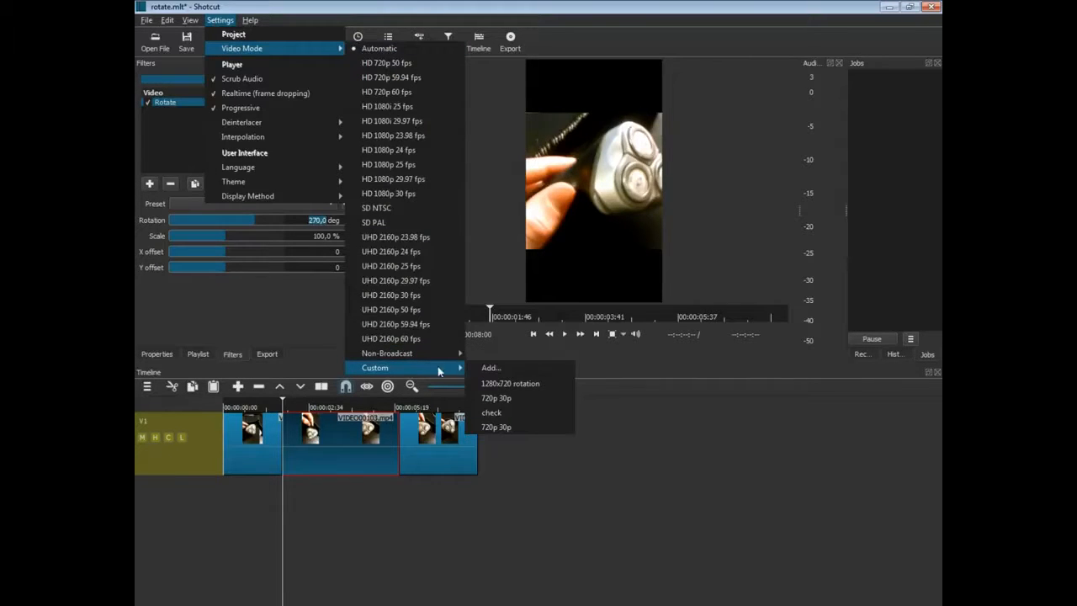
click(505, 403)
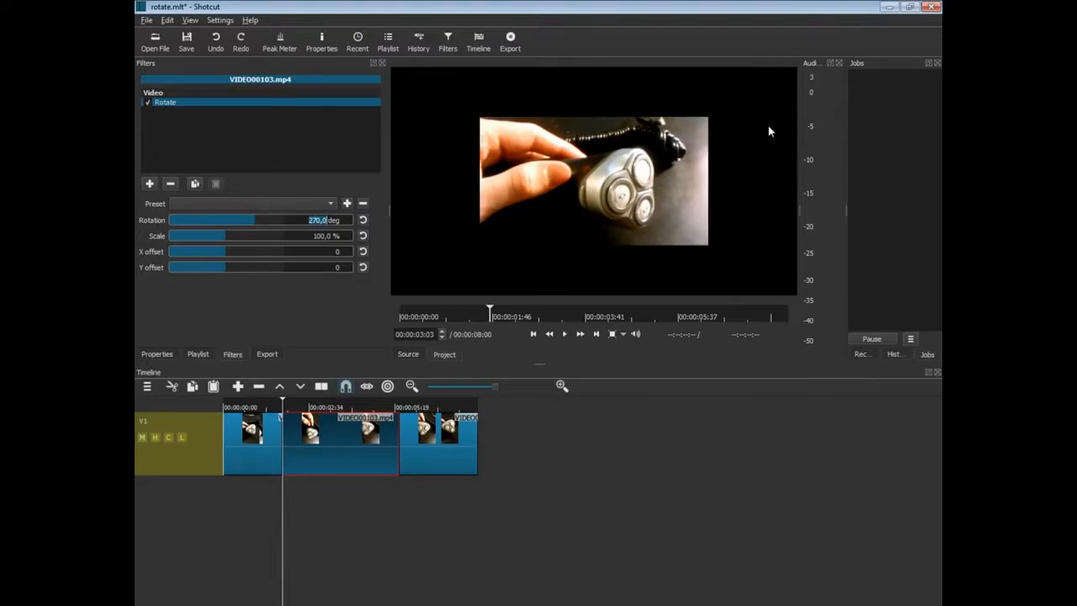
Scale the middle clip's Rotate filter to 178,5 % so it fills the landscape frame.
click(312, 483)
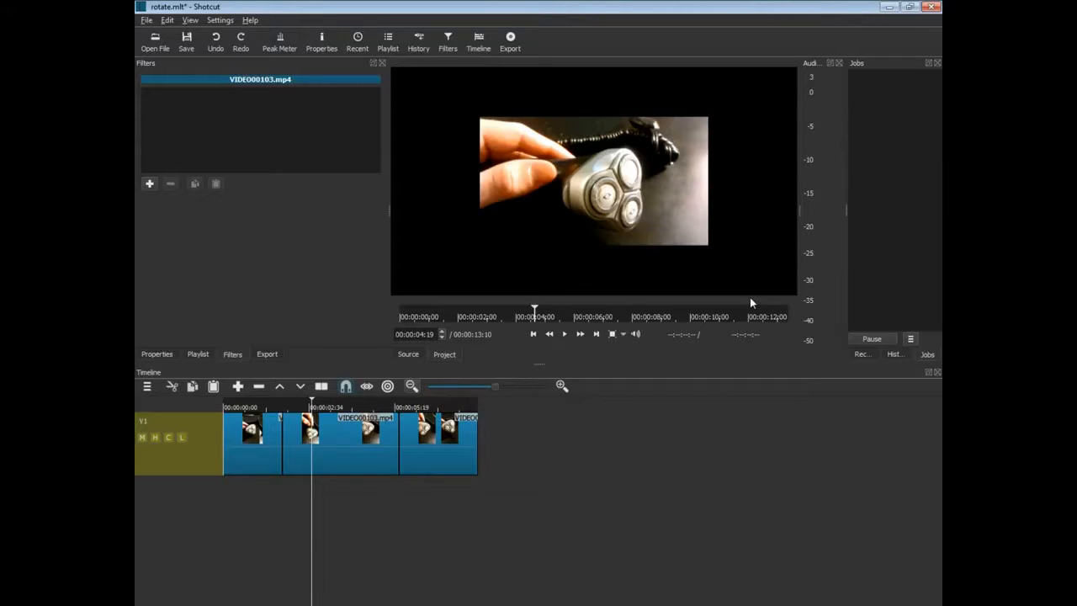
click(335, 483)
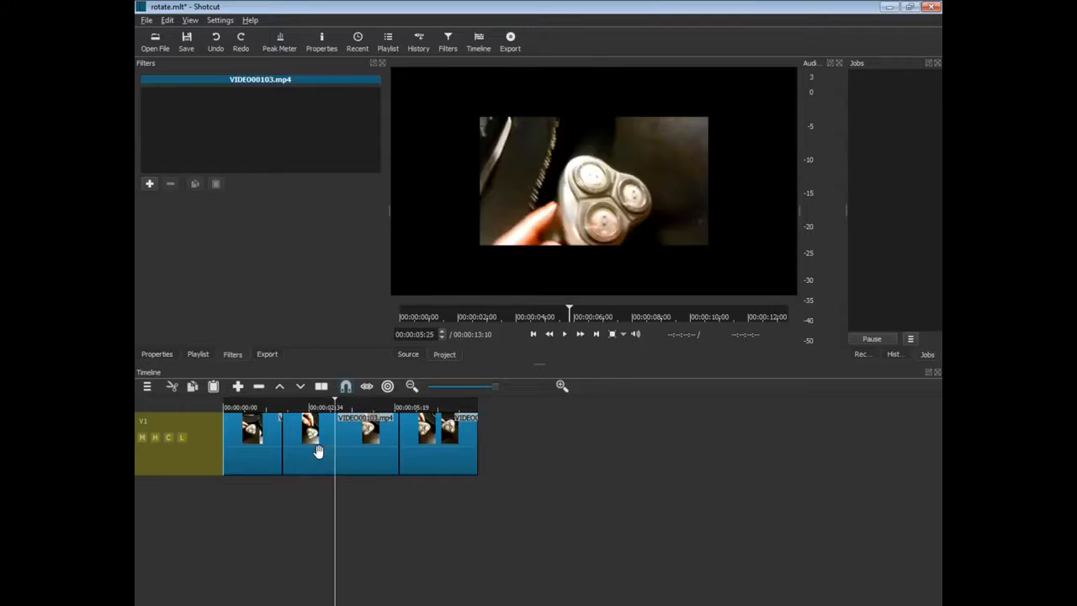
click(318, 451)
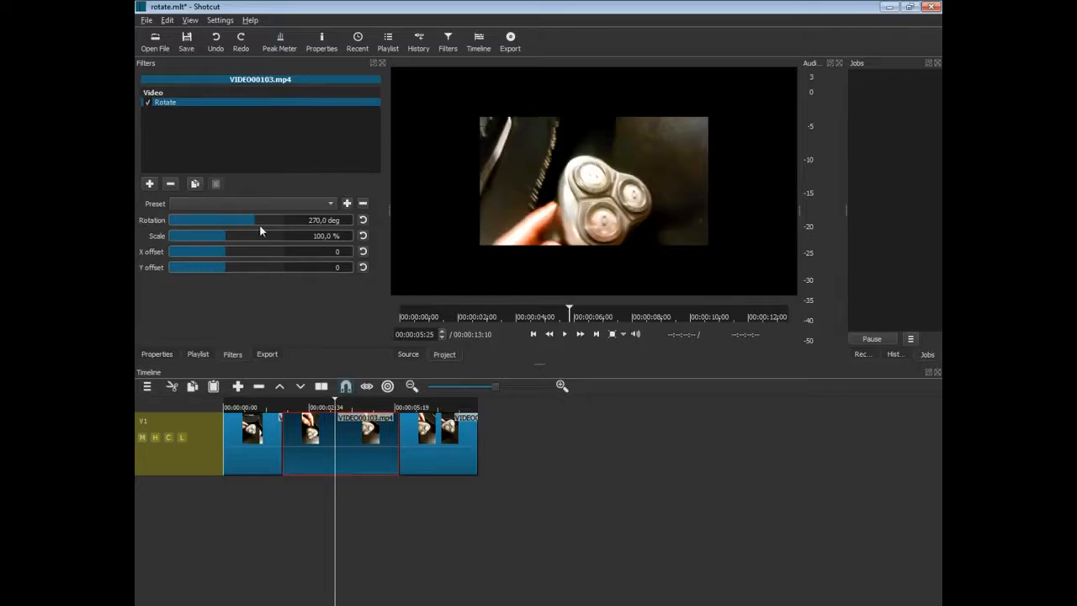
drag(228, 239, 274, 238)
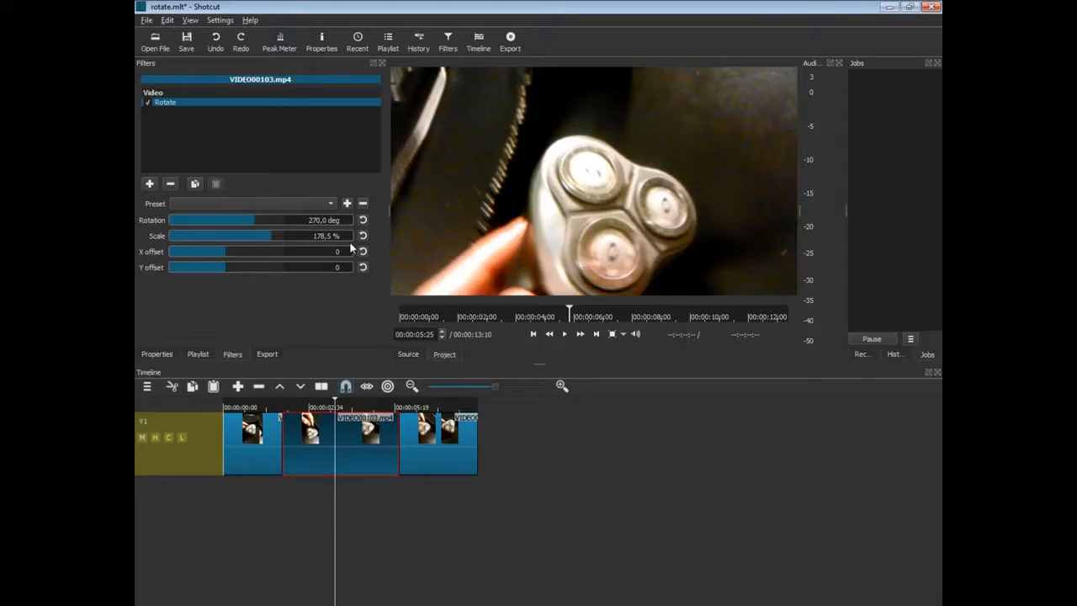
Preview the timeline from 2:01, then export it to a file named rotation.
click(261, 499)
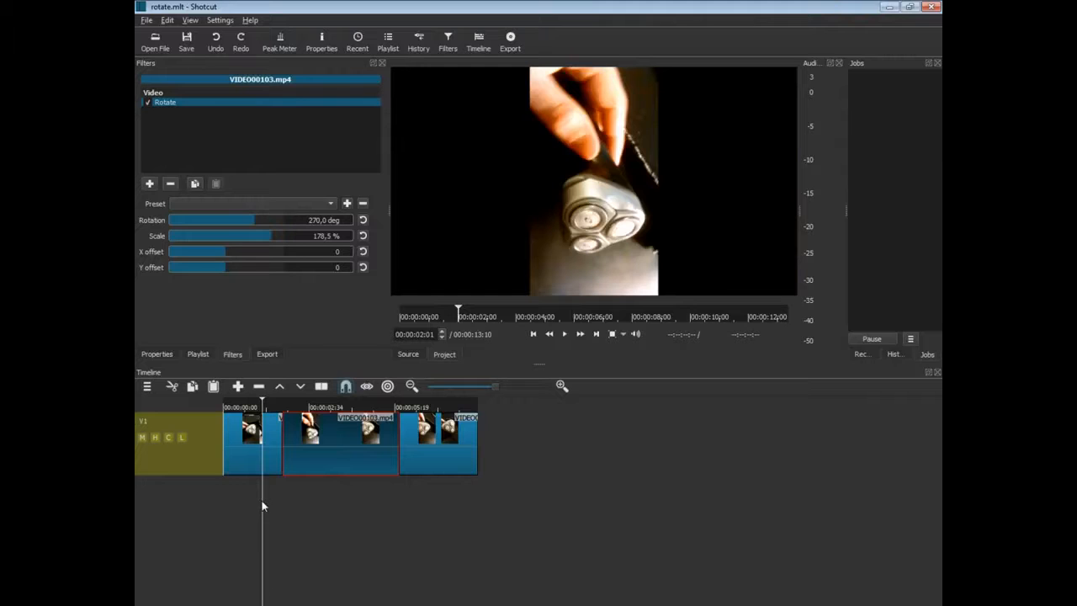
click(564, 334)
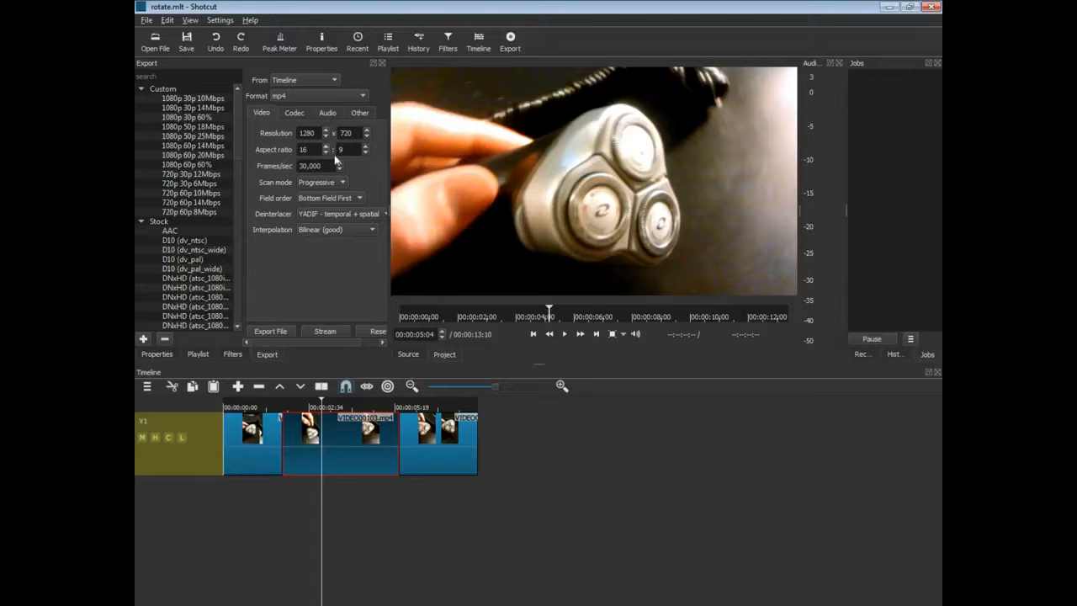
click(280, 331)
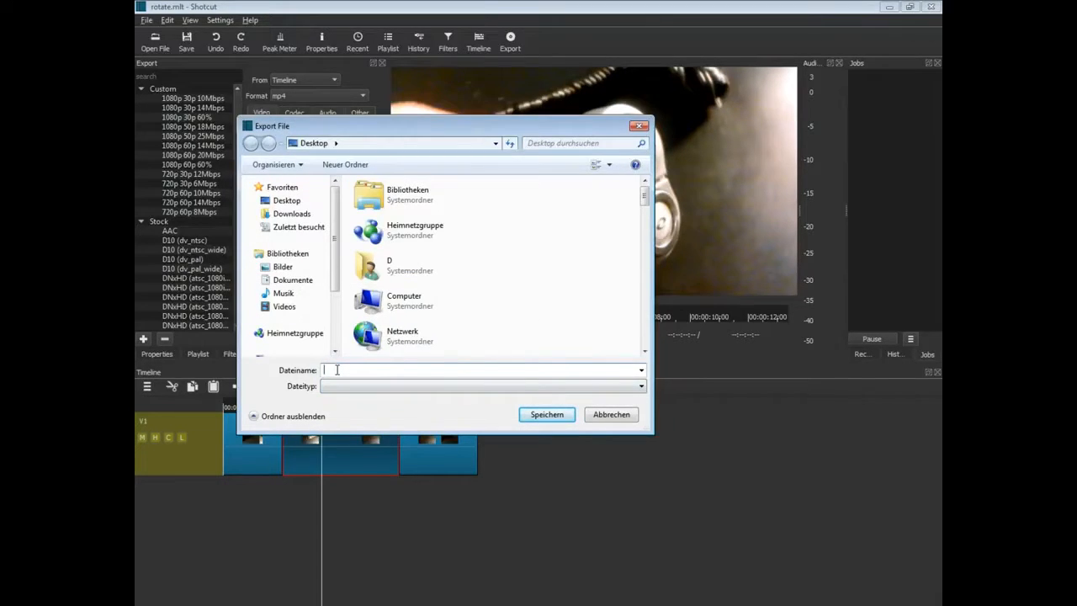
text(rotation)
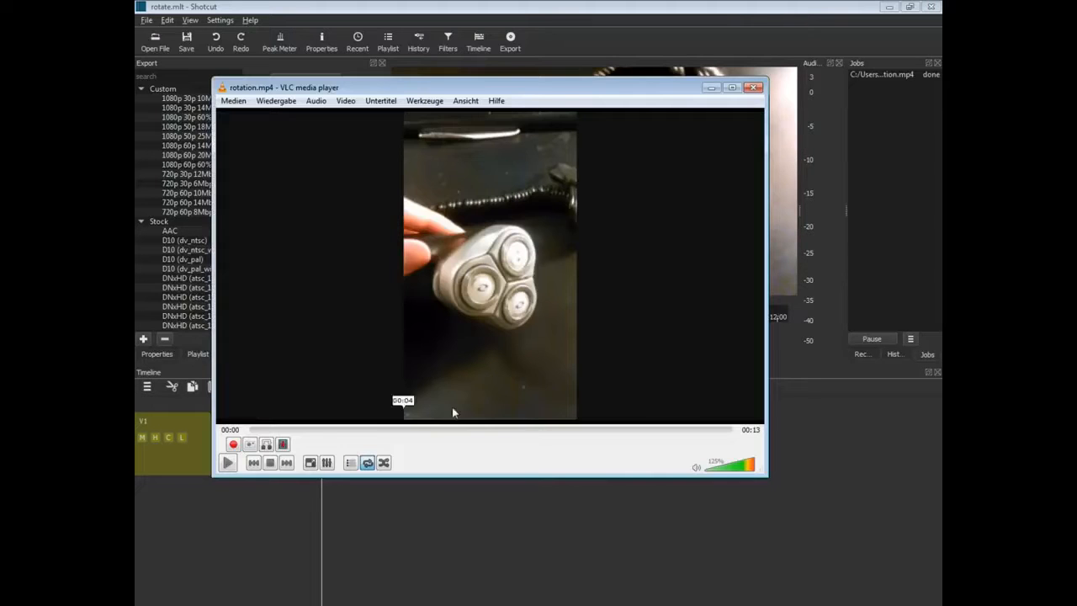
Play rotation.mp4 in VLC, pause at 00:05, and minimise the player.
click(227, 464)
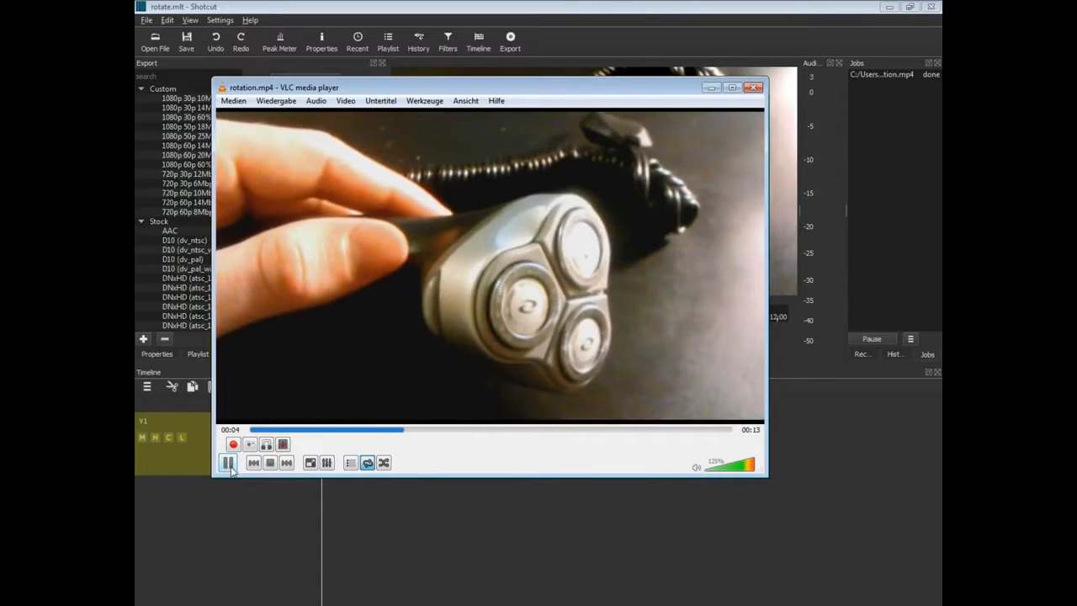
click(226, 464)
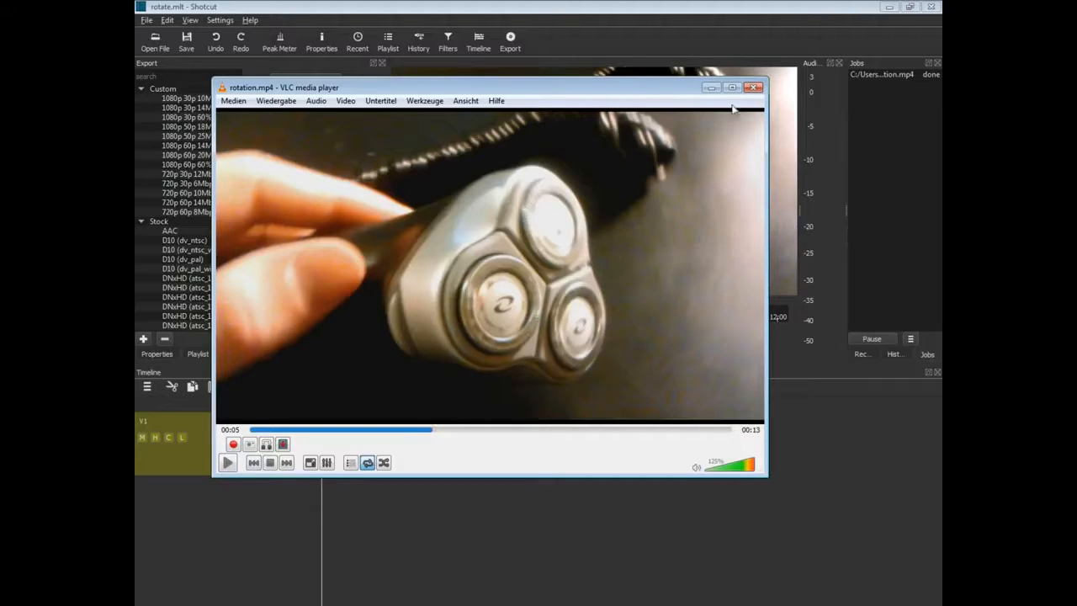
click(712, 87)
Check Shotcut's version 16.10.01 in the About dialog, viewing it twice.
click(250, 19)
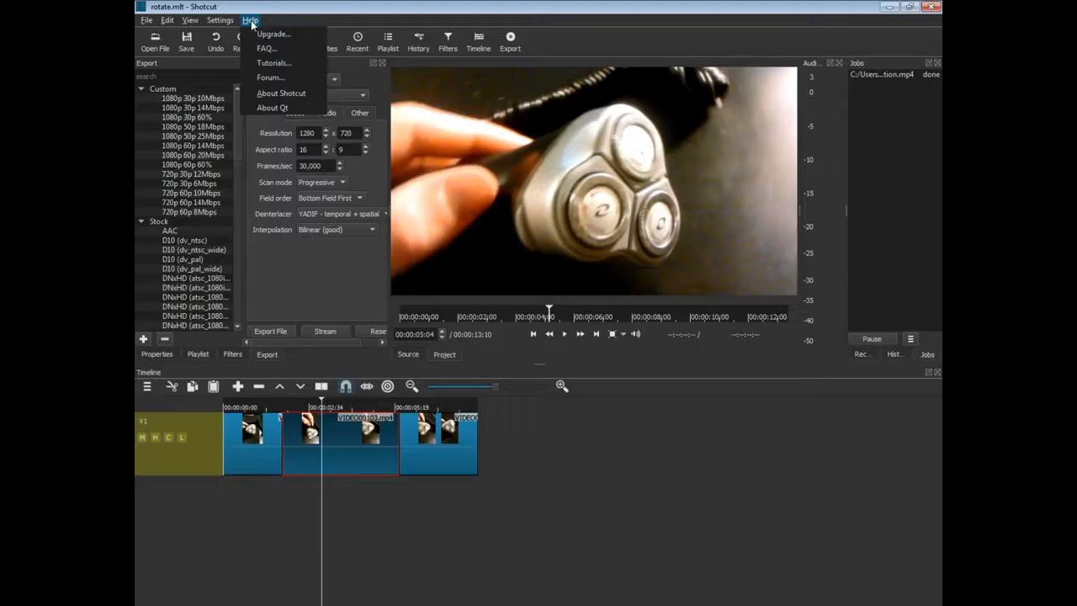
click(277, 92)
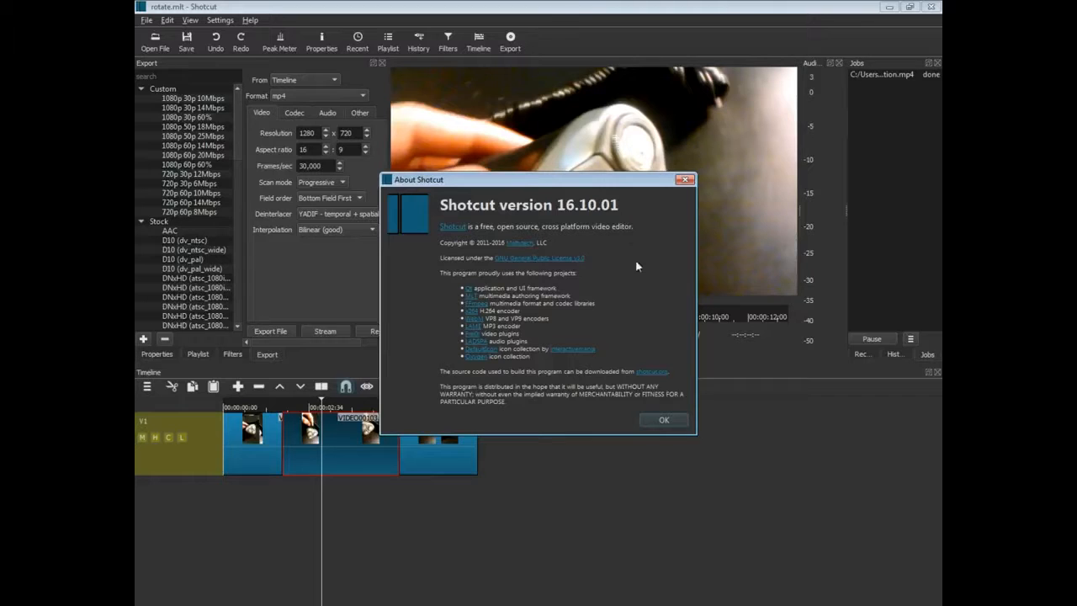
click(663, 421)
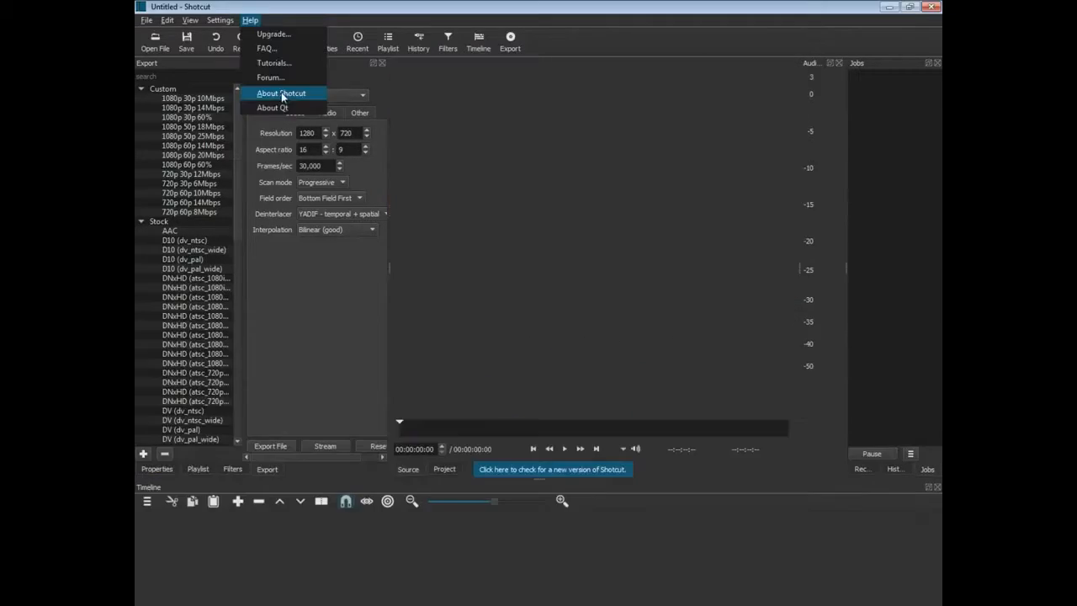
click(283, 92)
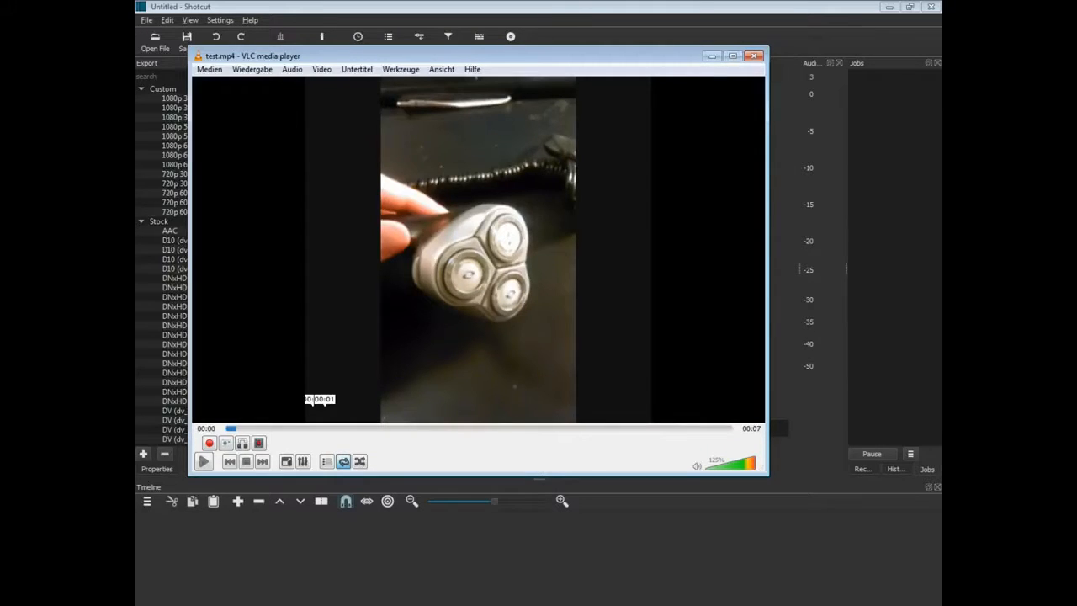
Play test.mp4 in VLC and pause it to check the rotated, enlarged clip.
click(203, 462)
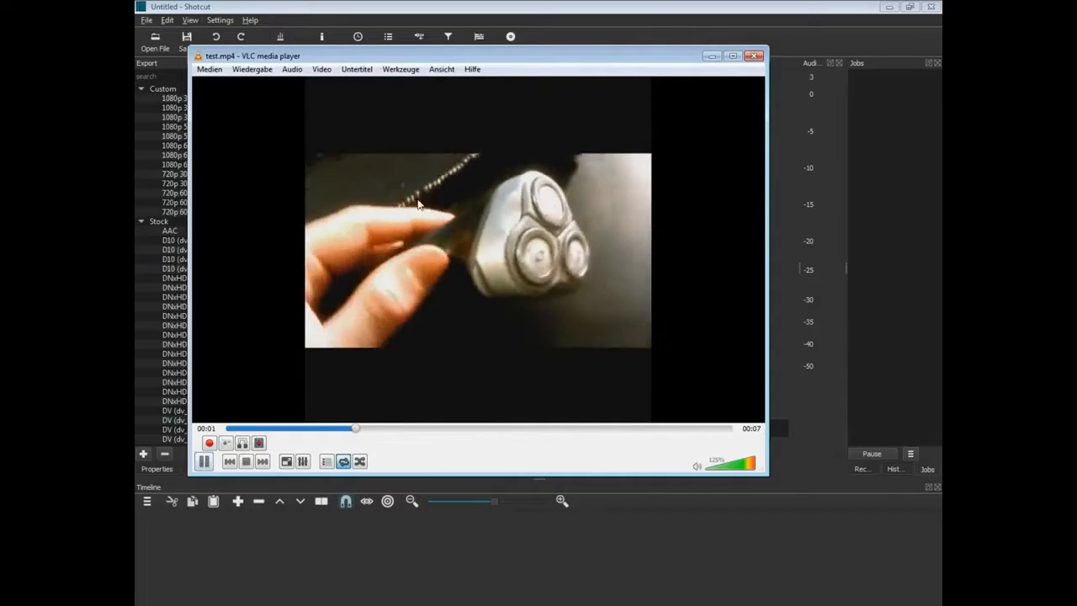
key(space)
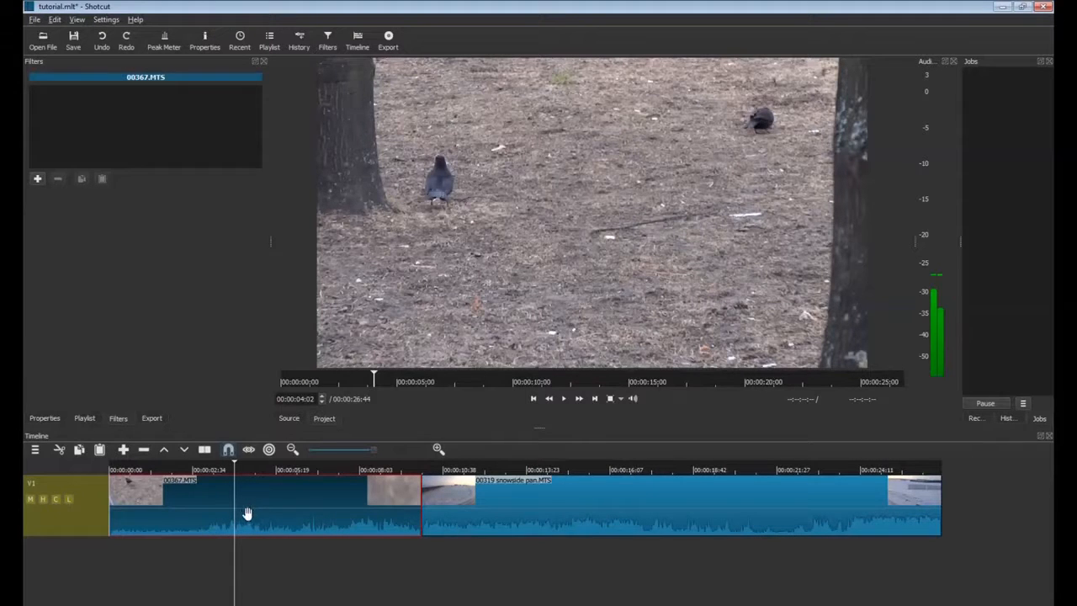
Add a White Balance filter to 00367.MTS at 5469 deg and preview from 2 seconds.
click(37, 178)
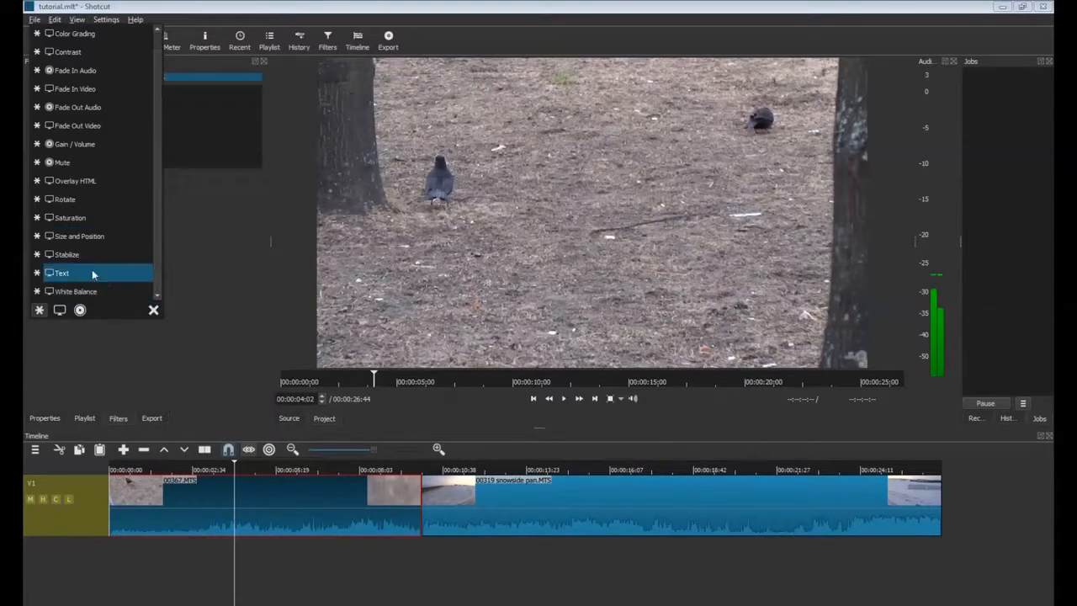
click(79, 291)
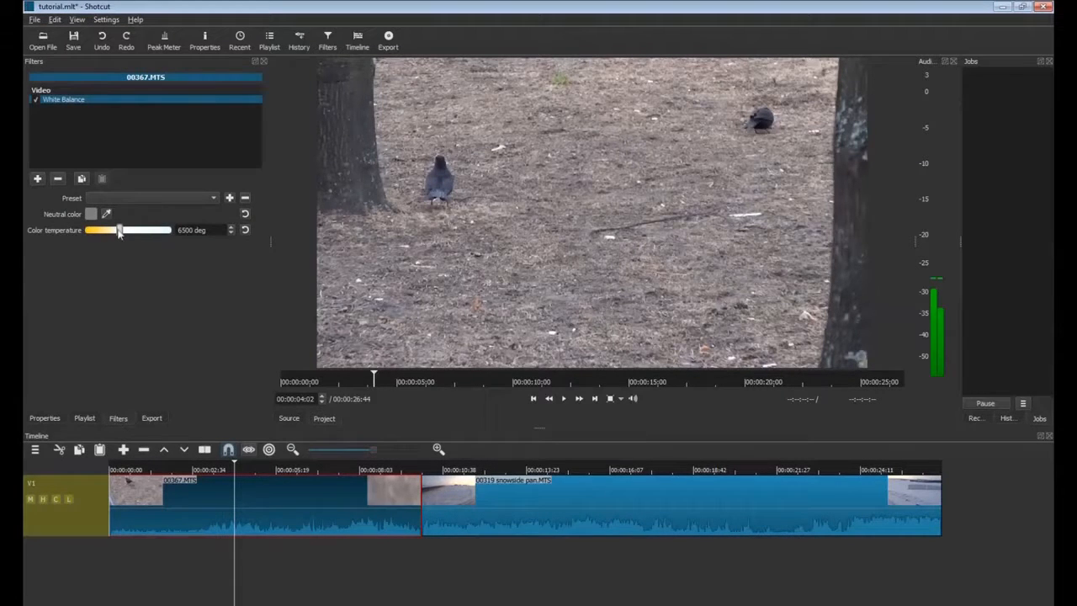
mouse_move(117, 234)
mouse_down()
mouse_move(98, 234)
mouse_move(167, 239)
mouse_move(132, 239)
mouse_up()
click(245, 232)
mouse_move(120, 232)
mouse_down()
mouse_move(106, 235)
mouse_move(117, 237)
mouse_up()
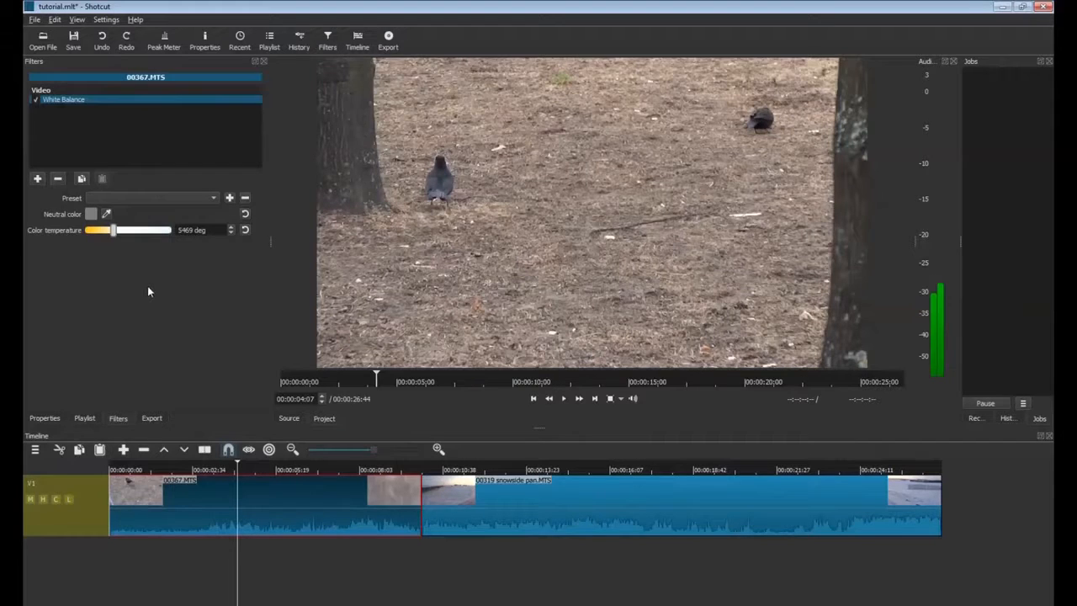
click(189, 536)
click(565, 398)
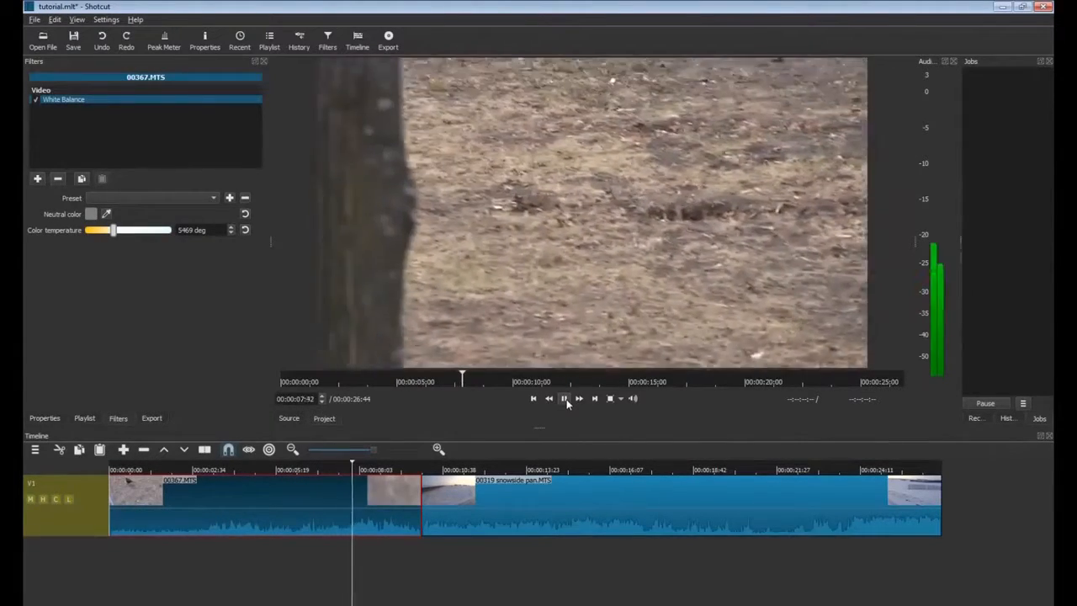
Pause, jump to the snowy field at 00:00:10:13, and sample the snow as neutral colour.
click(566, 400)
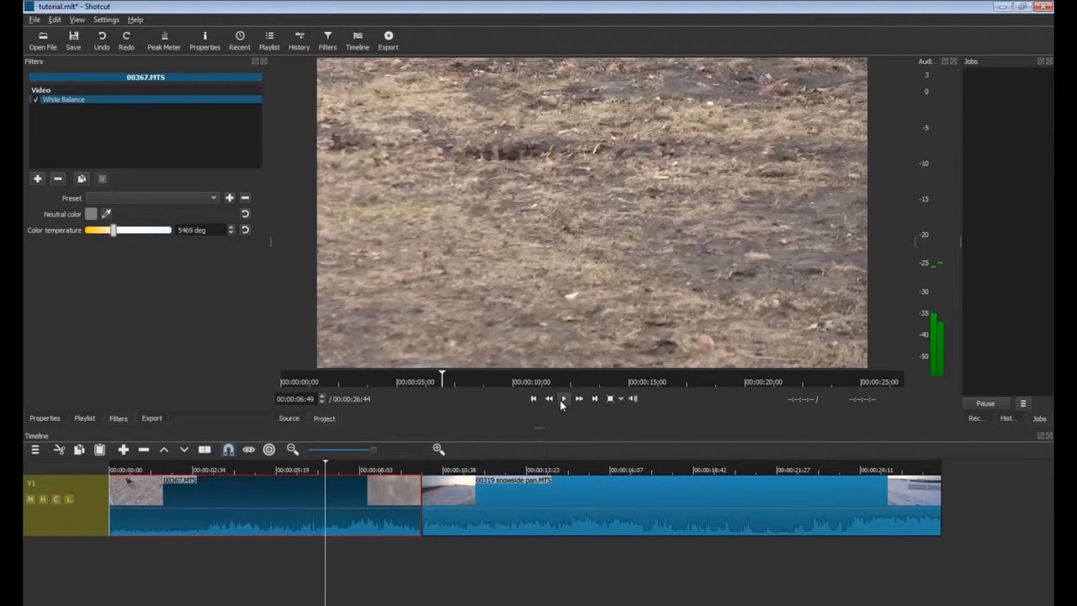
click(427, 547)
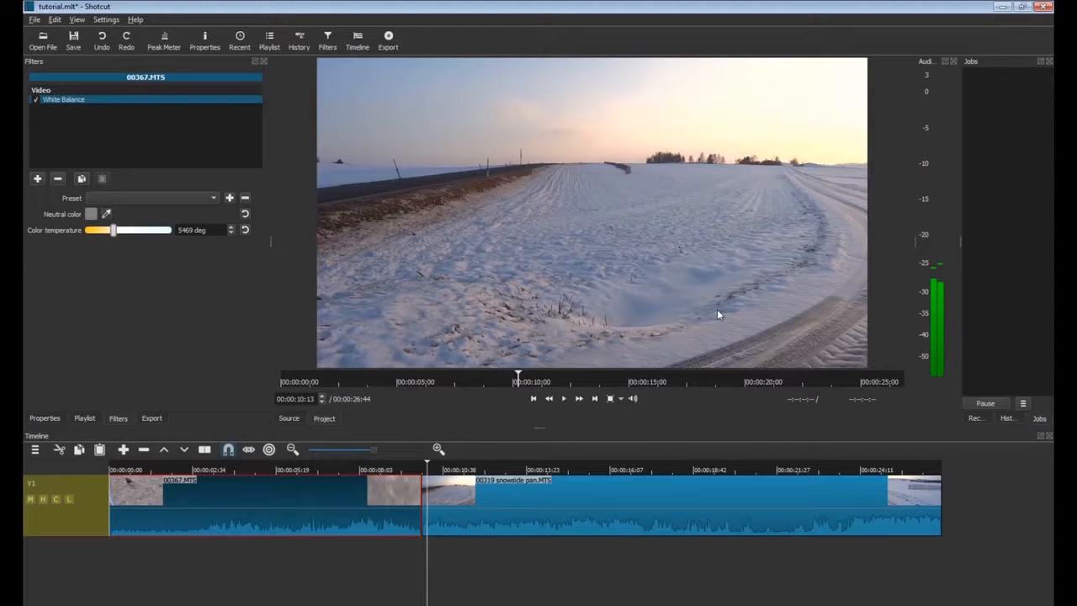
click(107, 214)
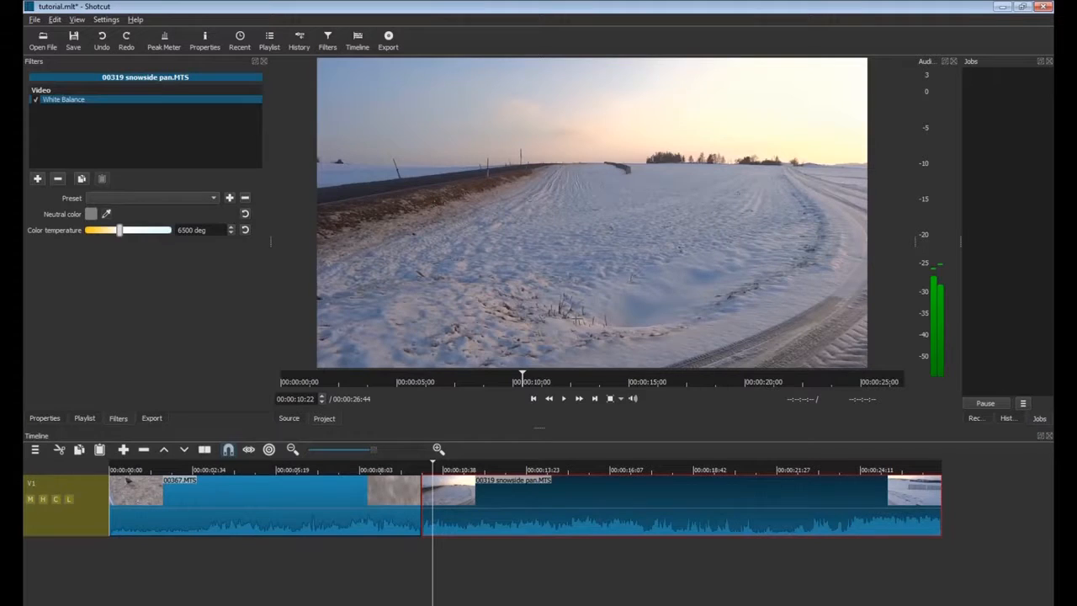
click(576, 320)
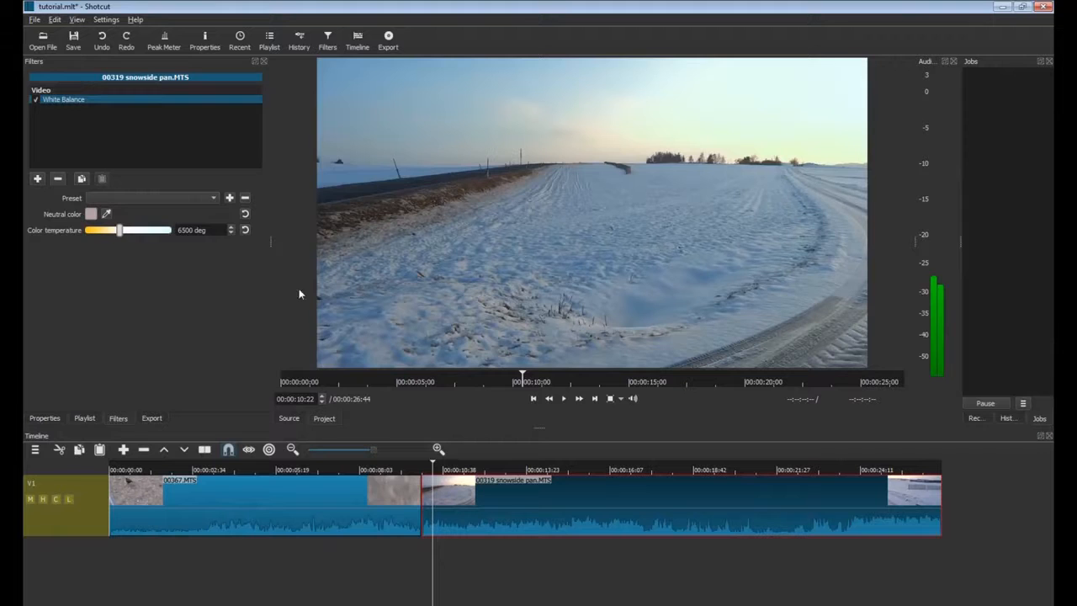
Sample a neutral colour from the snowy field, then sweep White Balance colour temperature between 3100 and 9133 deg.
click(106, 214)
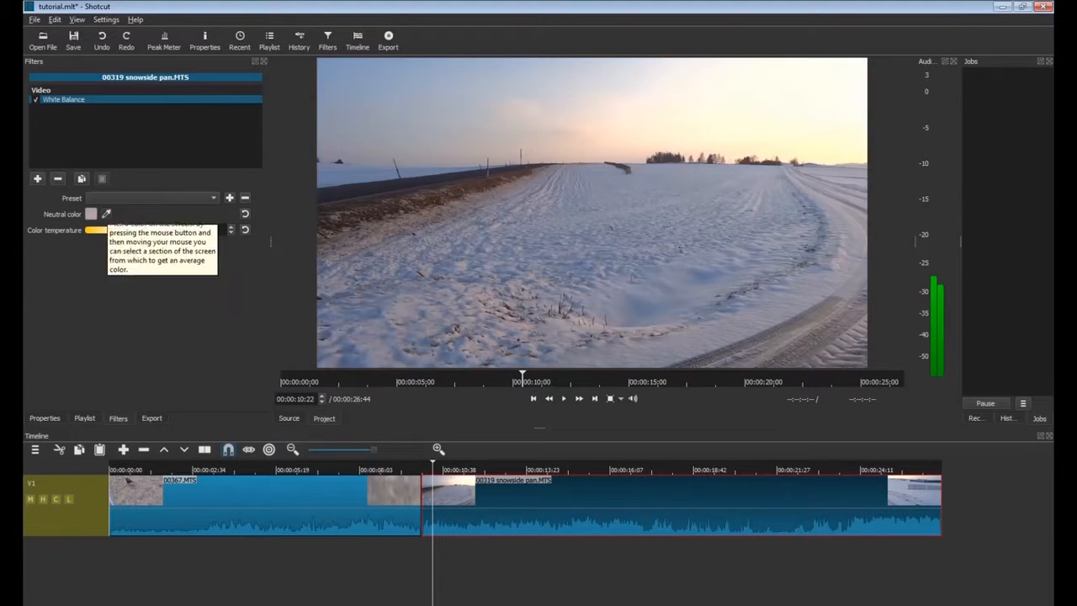
click(653, 296)
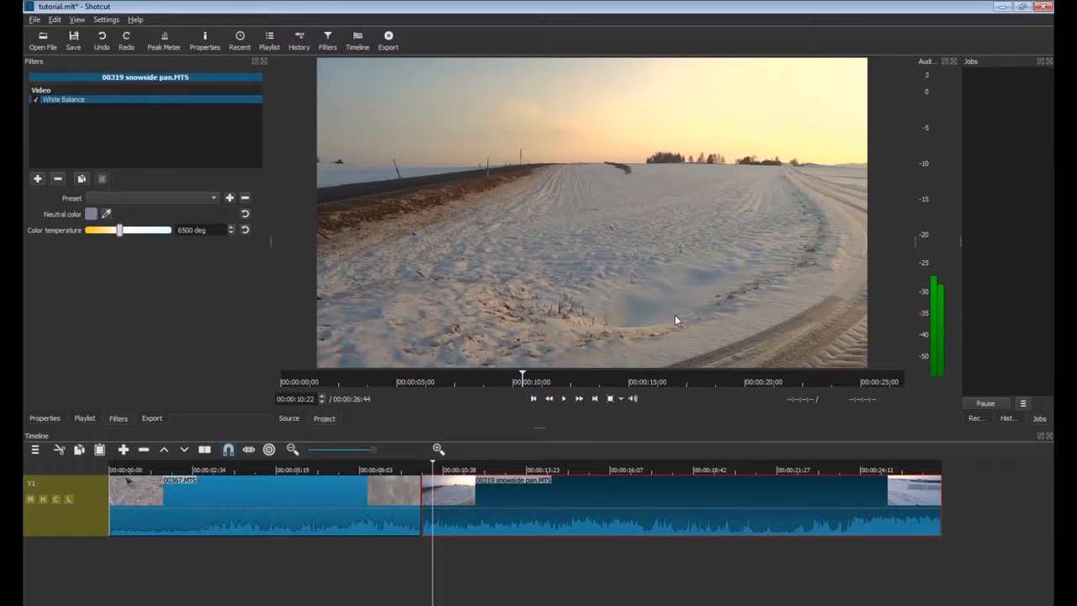
mouse_move(120, 232)
mouse_down()
mouse_move(91, 234)
mouse_move(107, 236)
mouse_up()
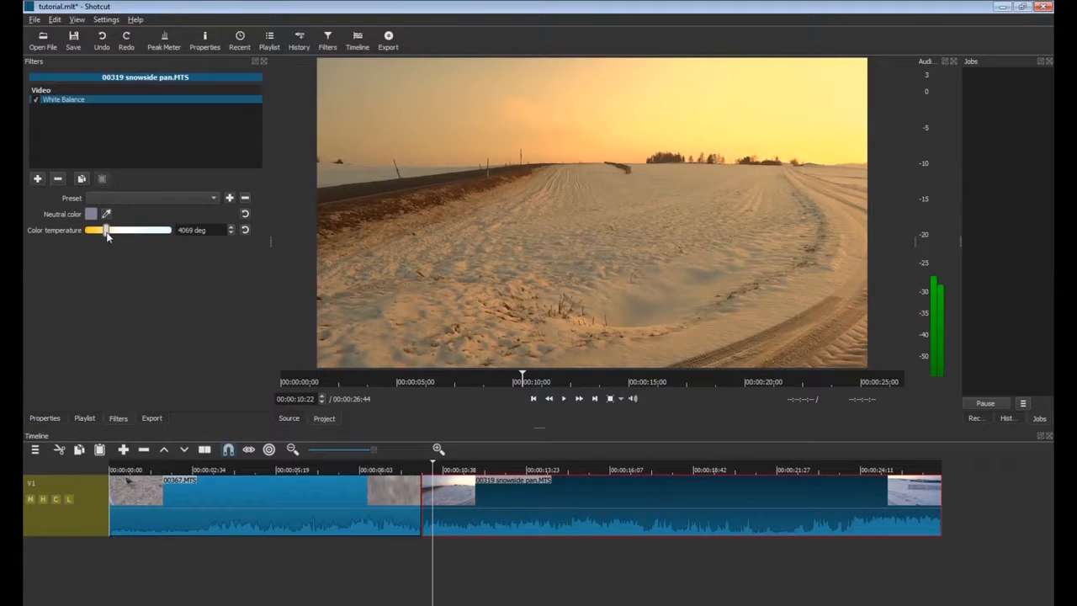
drag(107, 236, 100, 237)
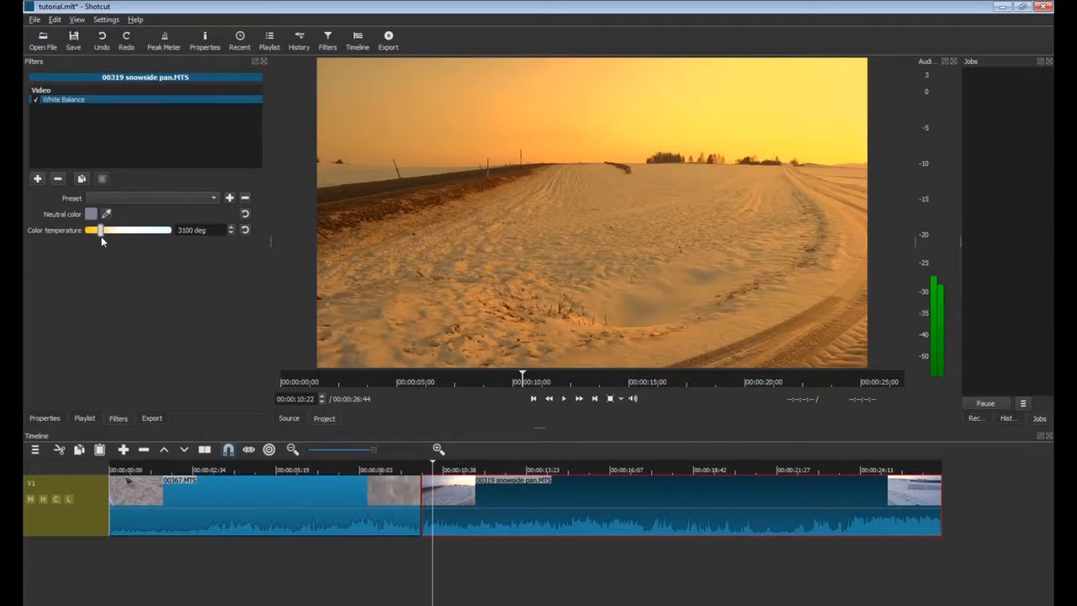
drag(101, 236, 171, 238)
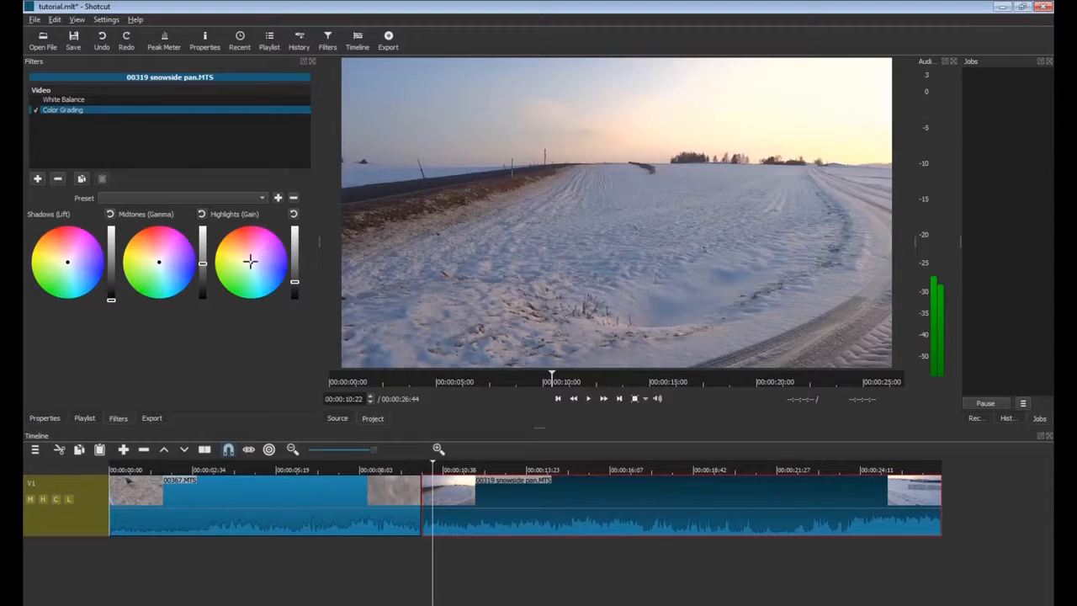
Try orange-red and blue highlight tints and lower highlights gain, then reset the highlights.
drag(251, 262, 232, 251)
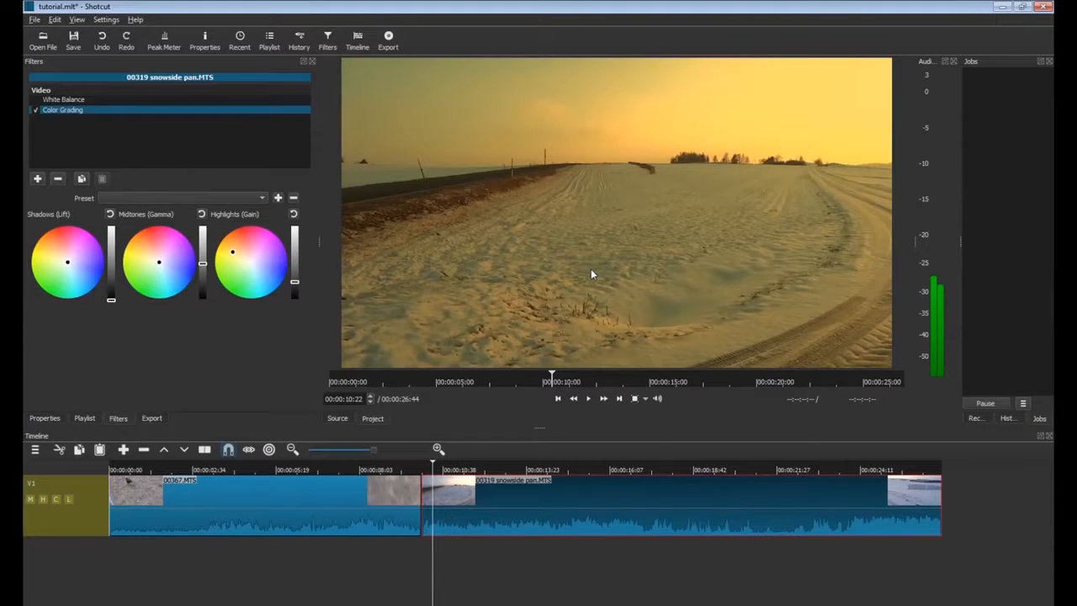
drag(255, 263, 275, 289)
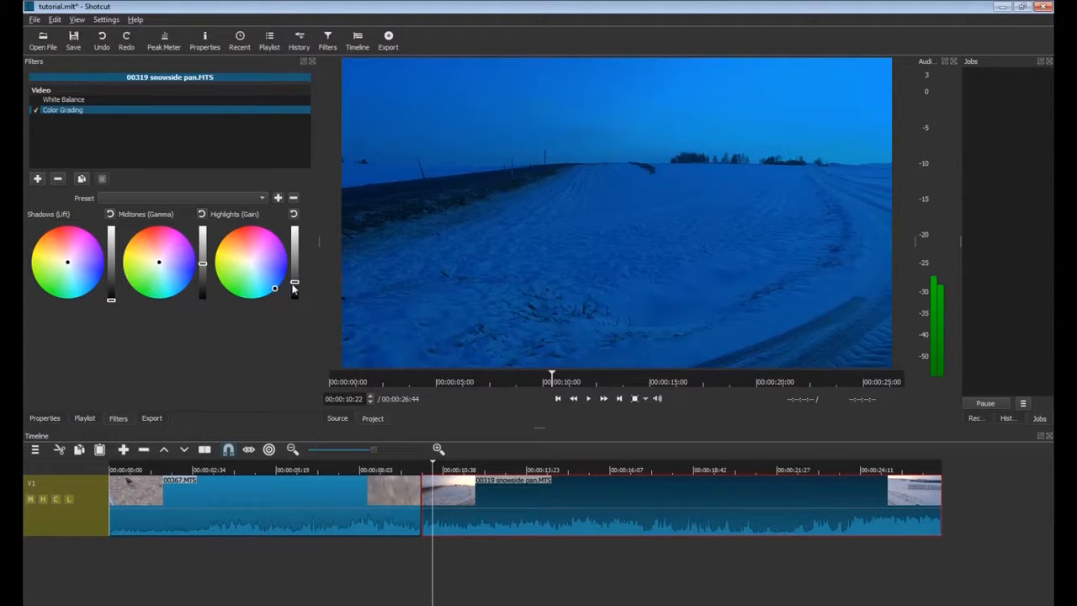
drag(294, 282, 294, 289)
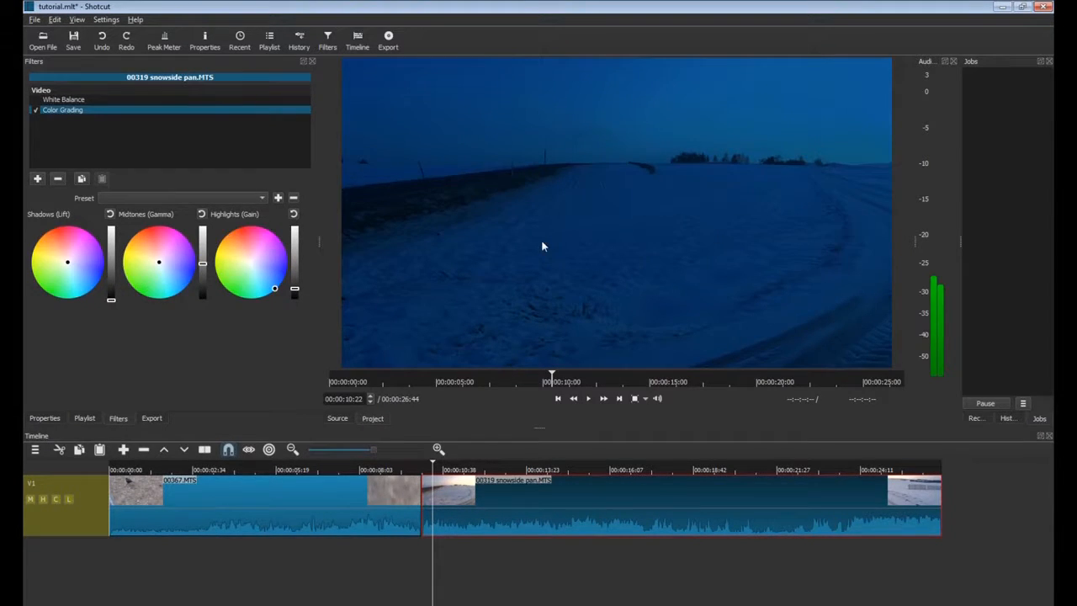
click(292, 214)
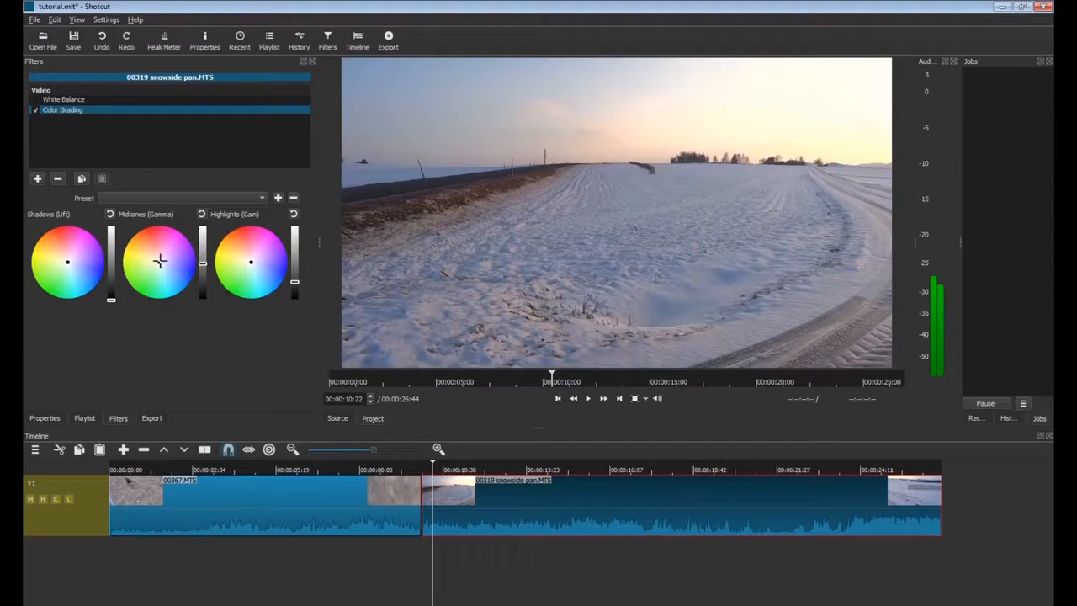
Tint the midtones toward blue-purple and teal and push the highlights strongly toward blue.
mouse_move(157, 261)
mouse_down()
mouse_move(167, 279)
mouse_move(178, 266)
mouse_move(170, 270)
mouse_up()
click(256, 266)
drag(257, 266, 264, 276)
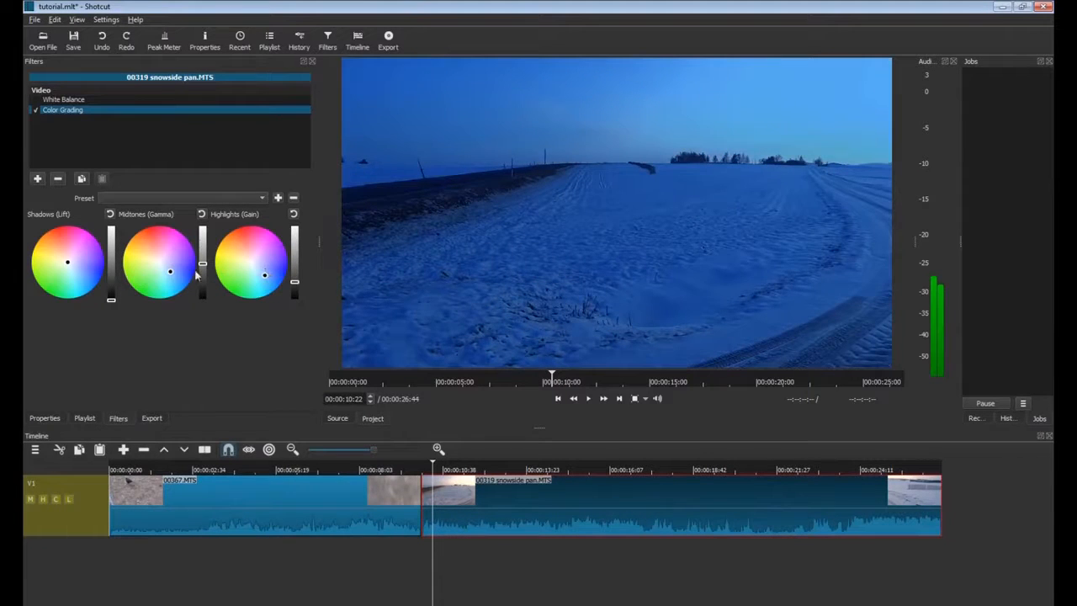
drag(169, 271, 185, 242)
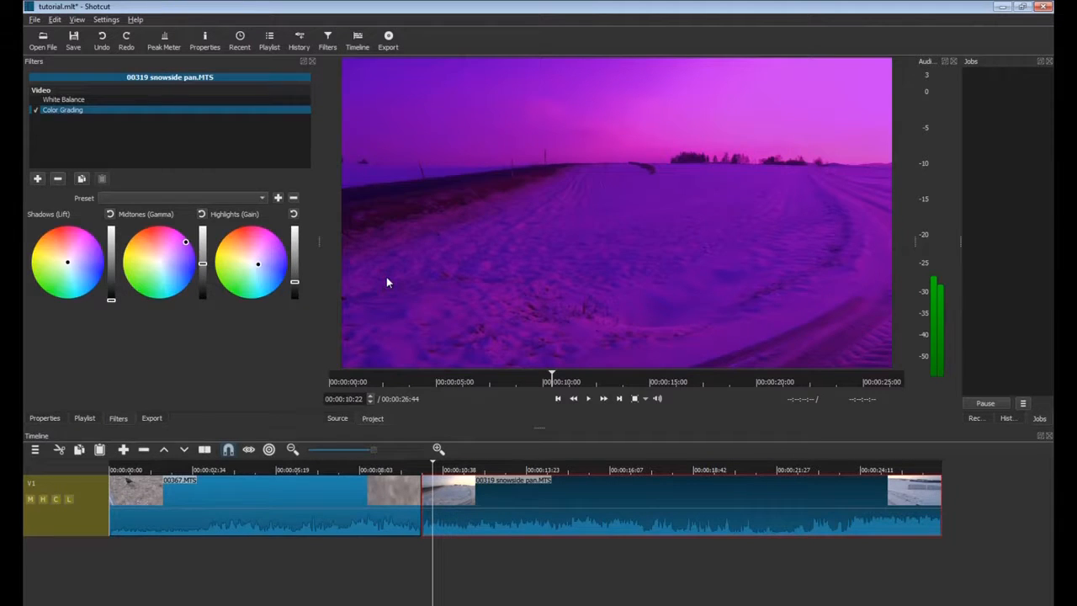
Reset the midtones and highlights tints to neutral and lower the highlights gain to darken the snowside clip.
click(202, 215)
click(294, 215)
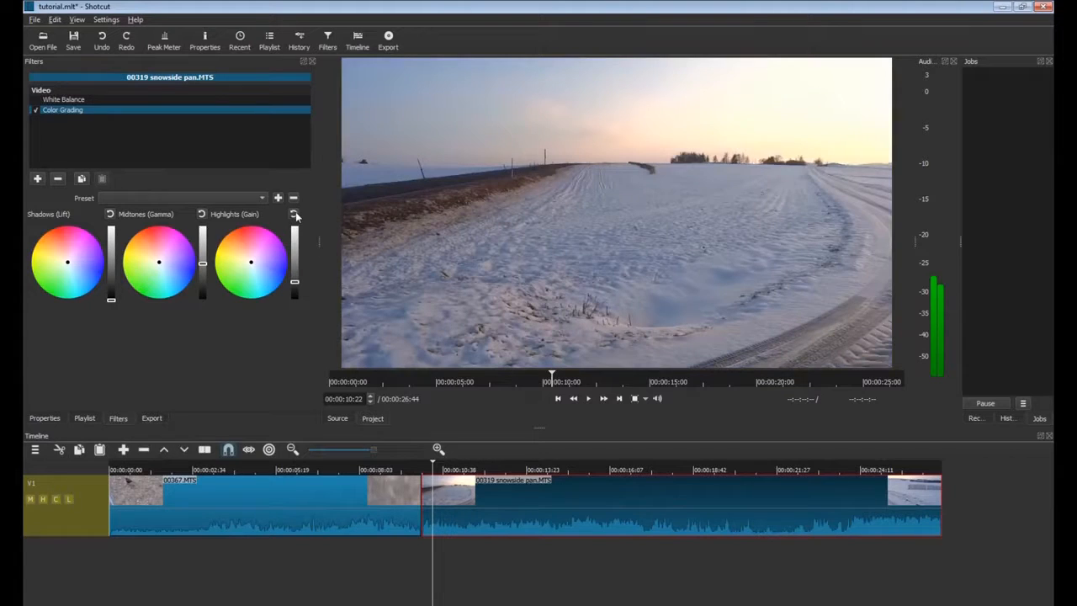
drag(294, 282, 294, 290)
drag(203, 264, 203, 275)
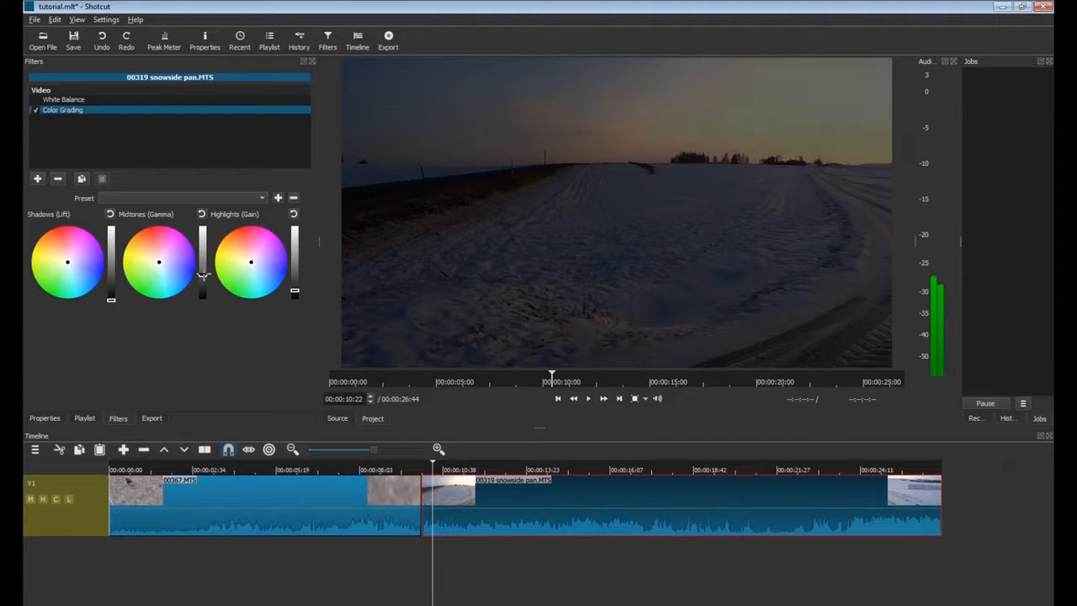
drag(294, 291, 293, 292)
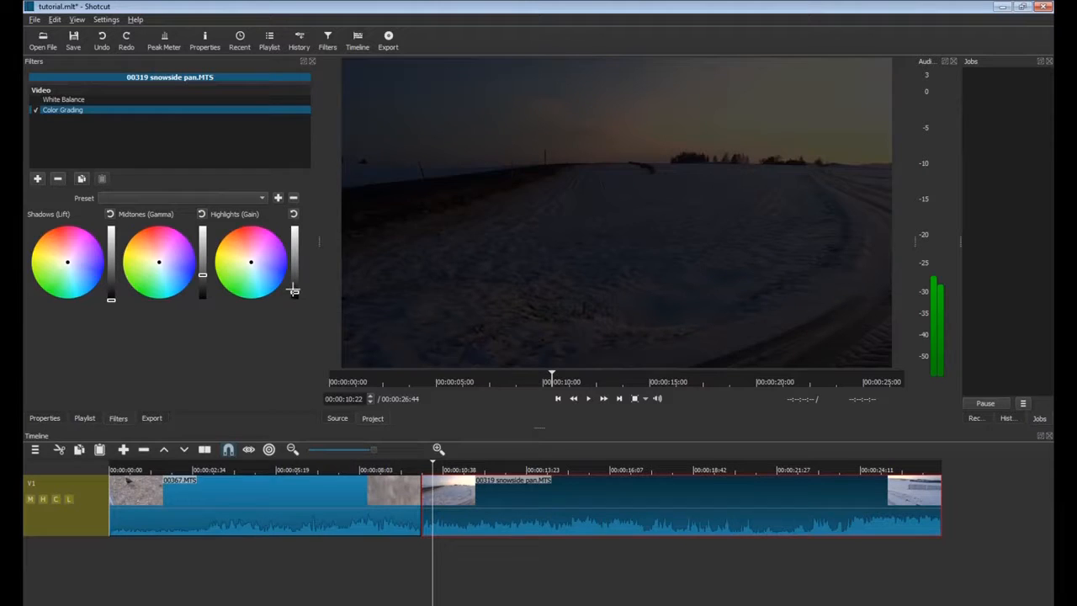
drag(250, 261, 295, 286)
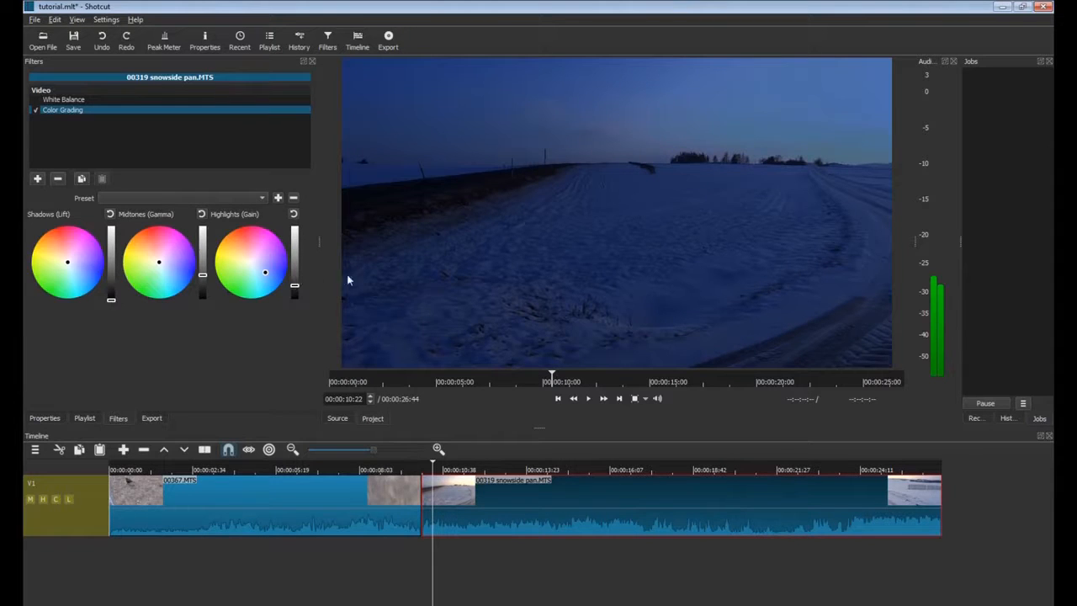
click(294, 215)
drag(295, 282, 294, 292)
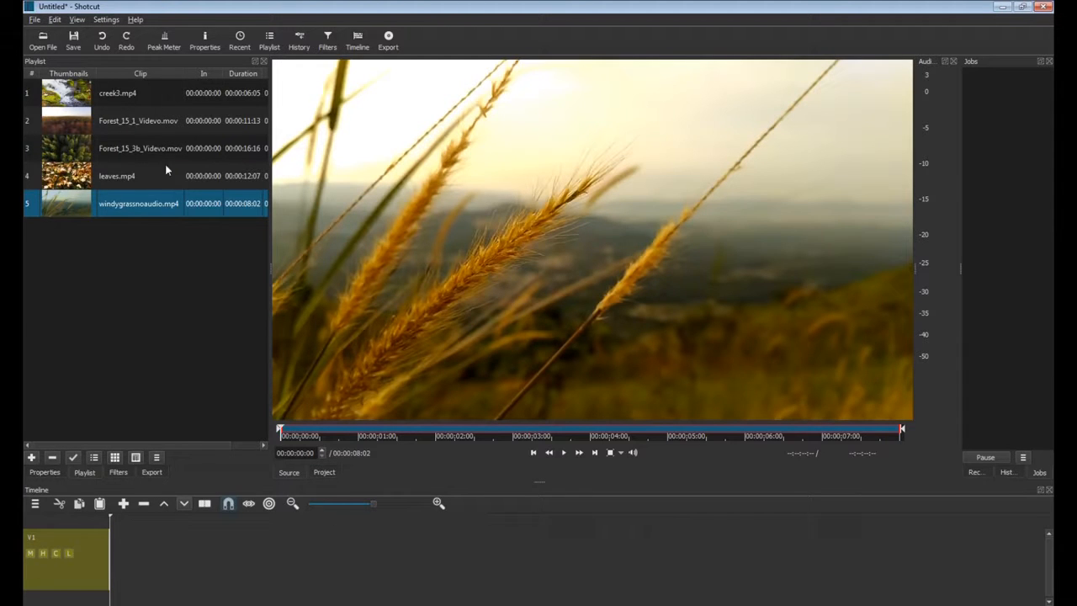
Drop creek3, the Forest_15_1 and Forest_15_3b clips, and leaves.mp4 onto V1 in order.
drag(113, 94, 116, 542)
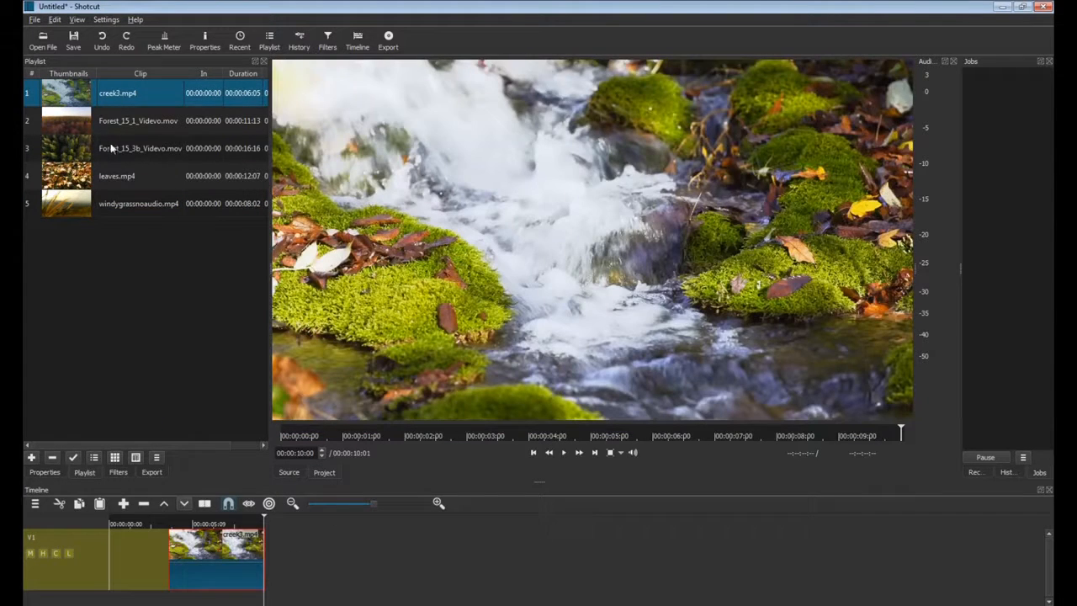
drag(56, 120, 316, 539)
drag(80, 151, 534, 543)
drag(78, 175, 815, 538)
drag(72, 205, 967, 555)
Remove the gaps after creek3 and before Forest_15_3b, then place Intro green.mp4 on V1.
right_click(163, 571)
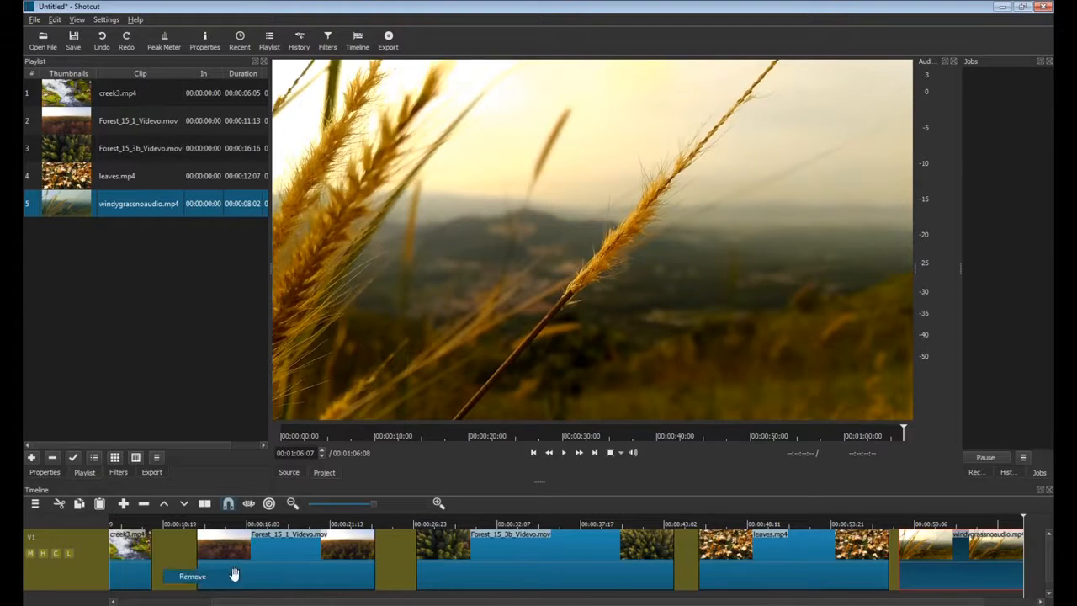
click(234, 575)
right_click(365, 554)
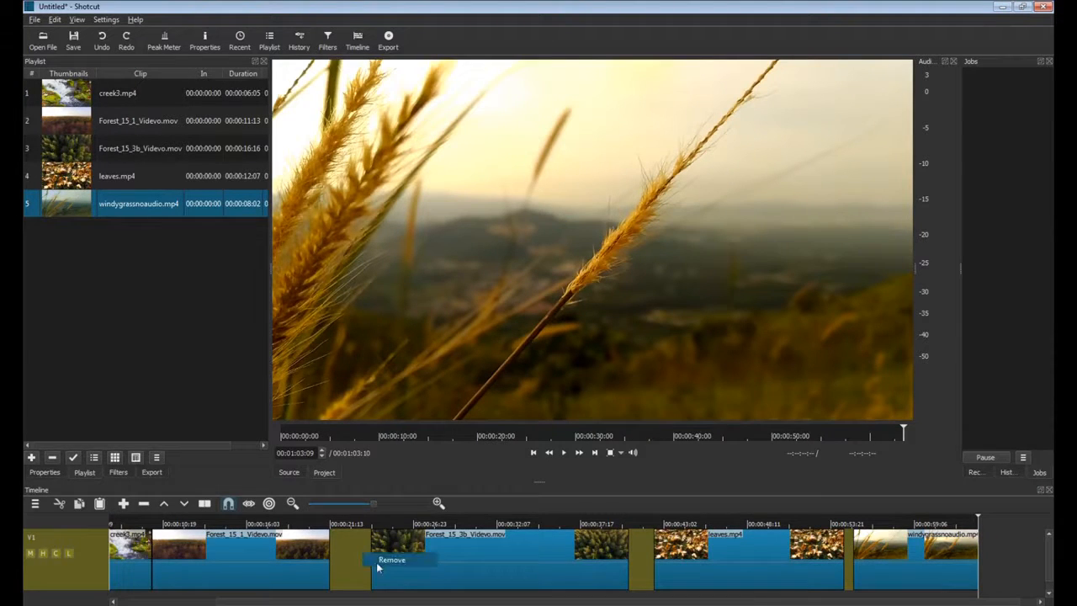
click(380, 562)
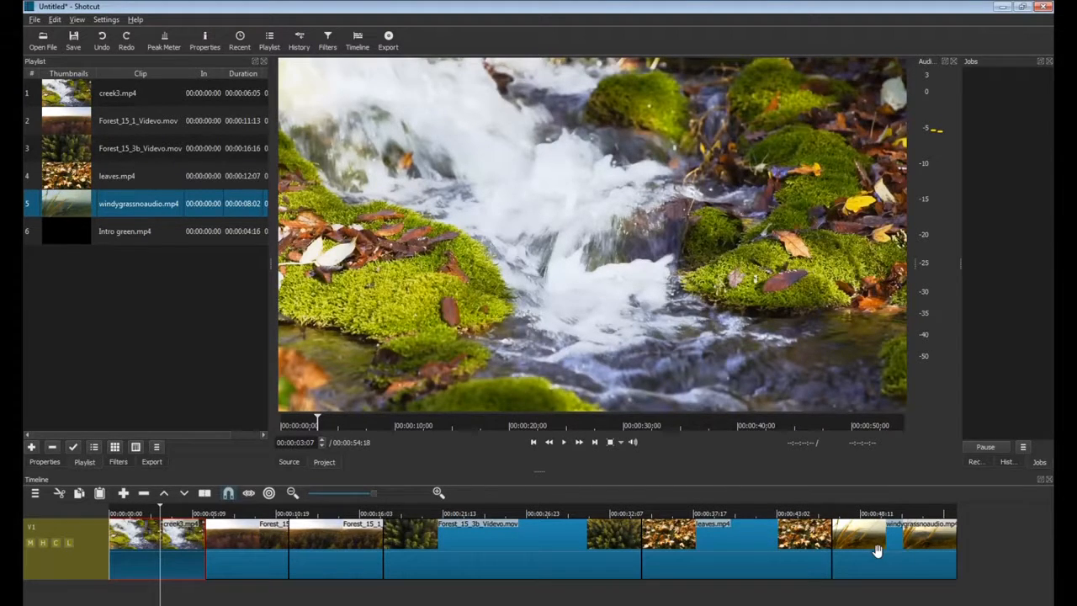
click(80, 238)
drag(26, 259, 126, 542)
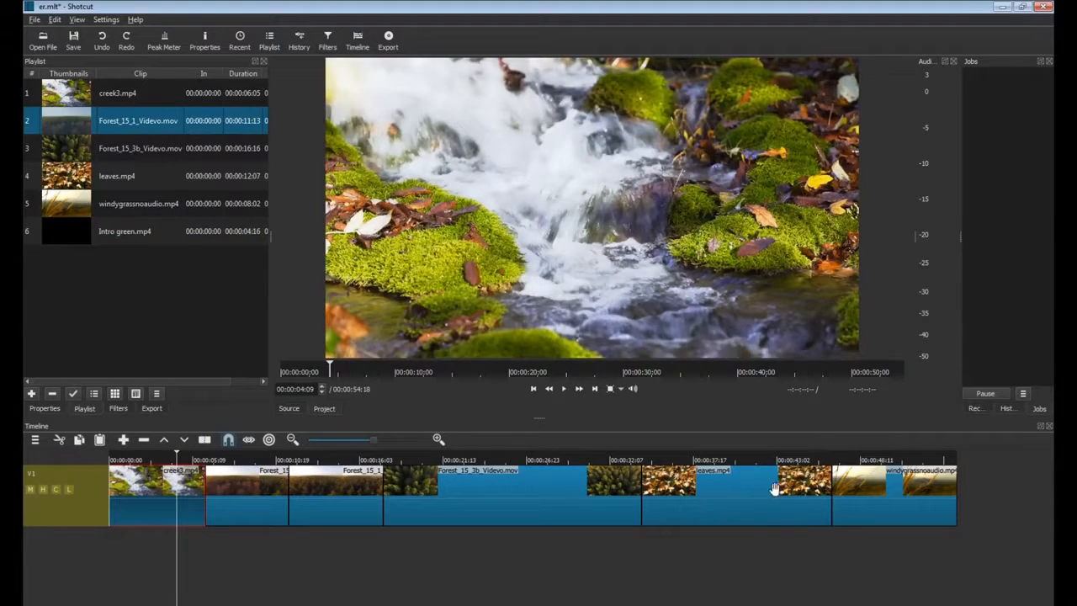
Slide windygrass, leaves, Forest_15_3b and the second Forest_15_1 clip right so they butt together.
drag(956, 497, 963, 498)
drag(736, 496, 832, 493)
drag(565, 497, 667, 499)
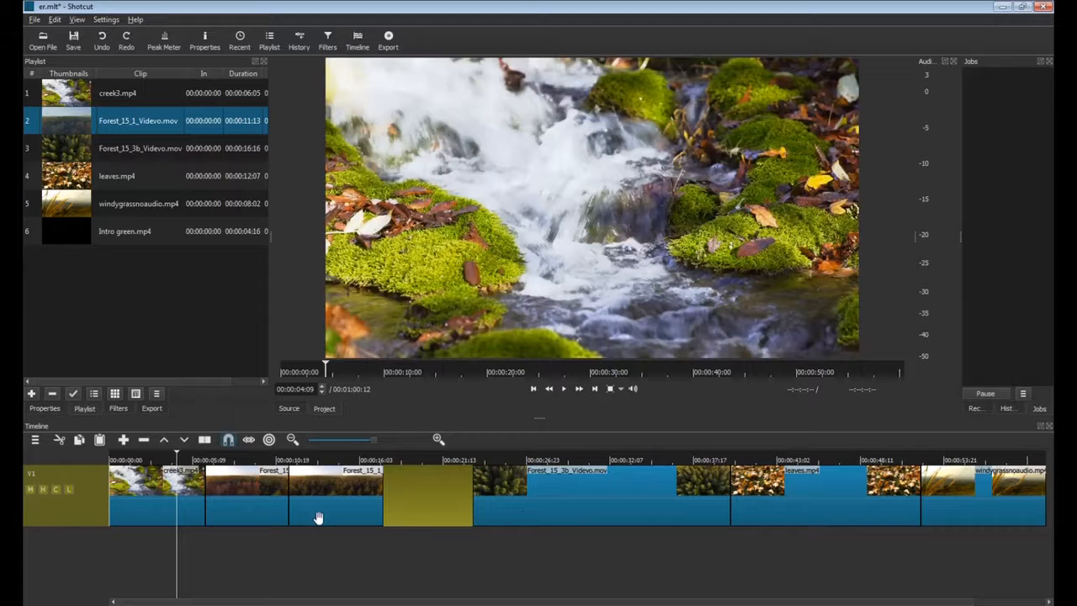
drag(378, 503, 473, 504)
Fill the V1 gap with Intro green.mp4 and remove the gap following it.
drag(67, 231, 313, 503)
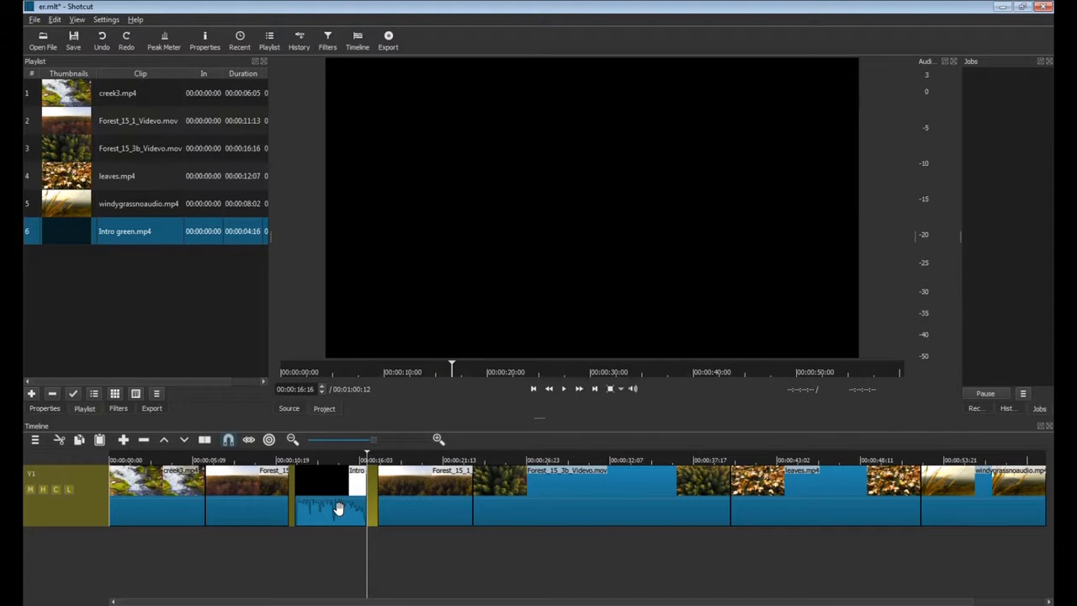
right_click(372, 501)
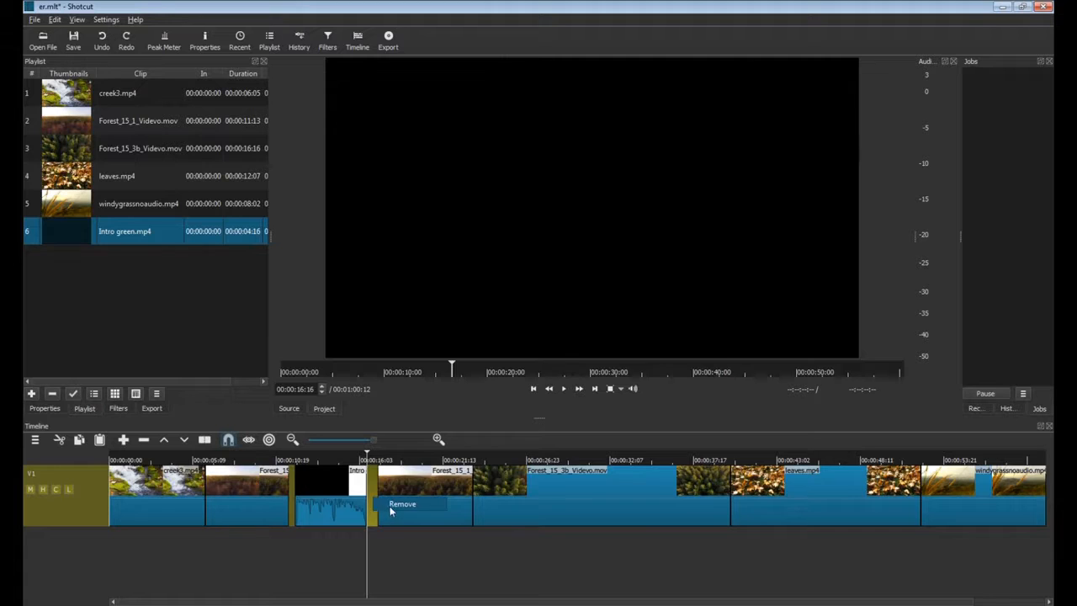
click(392, 508)
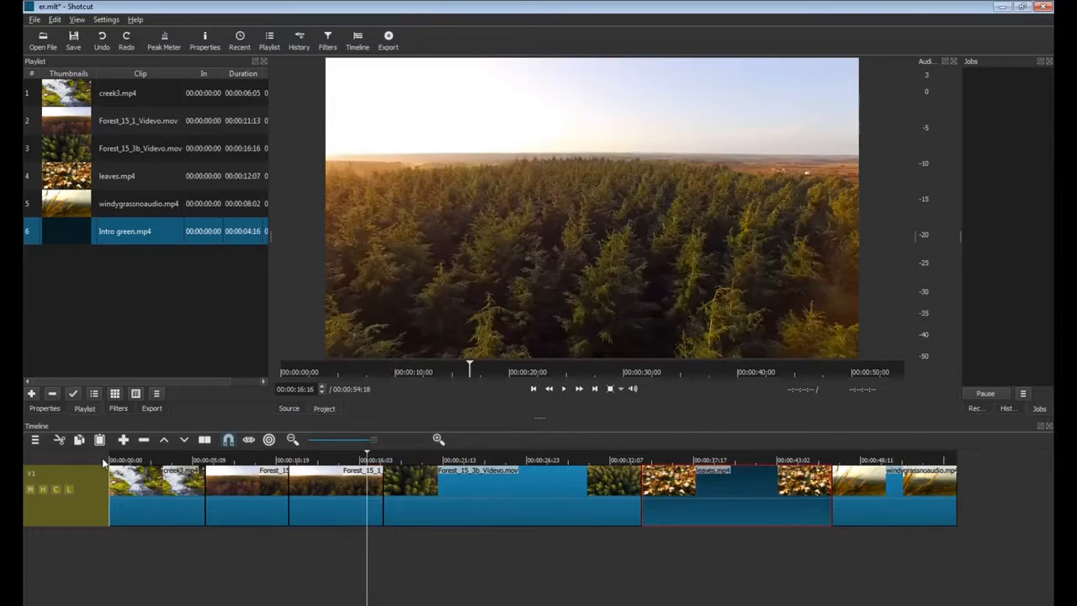
Insert Intro green.mp4 at the timeline start, then undo the insertion.
drag(141, 459, 109, 459)
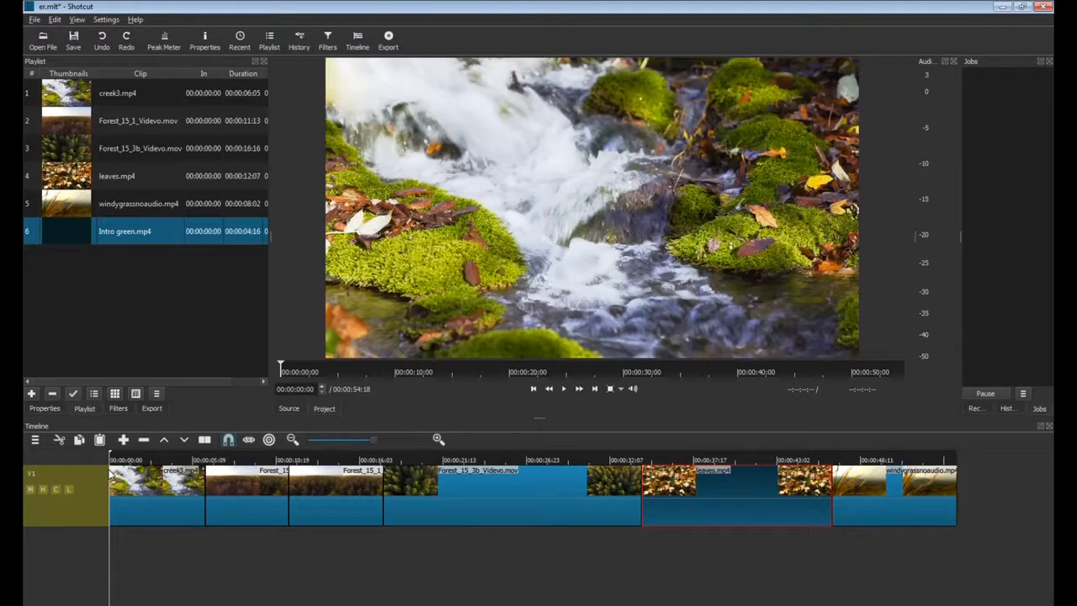
double_click(86, 232)
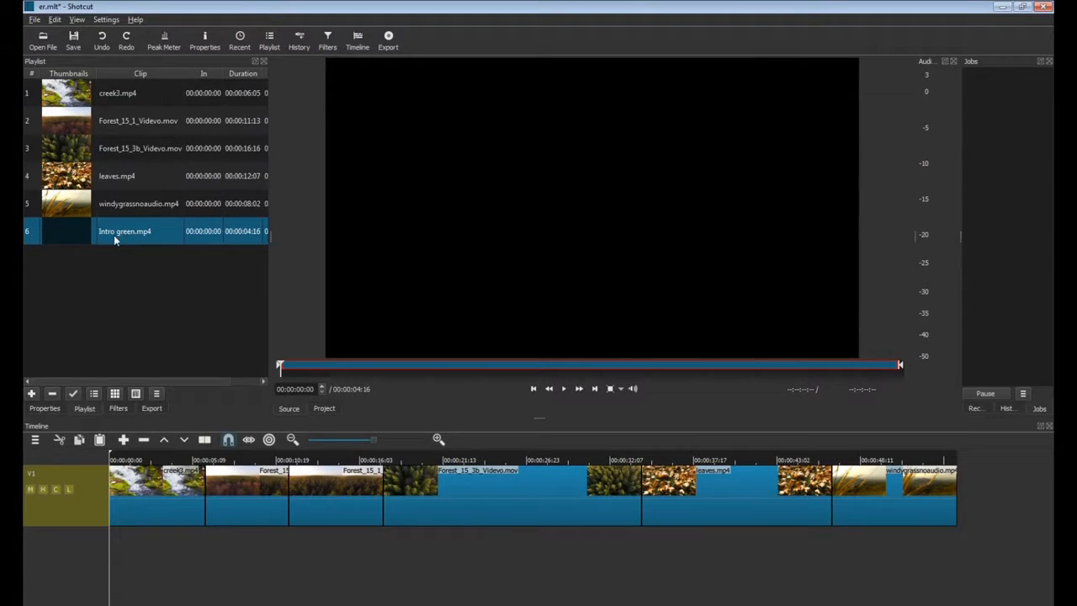
click(100, 439)
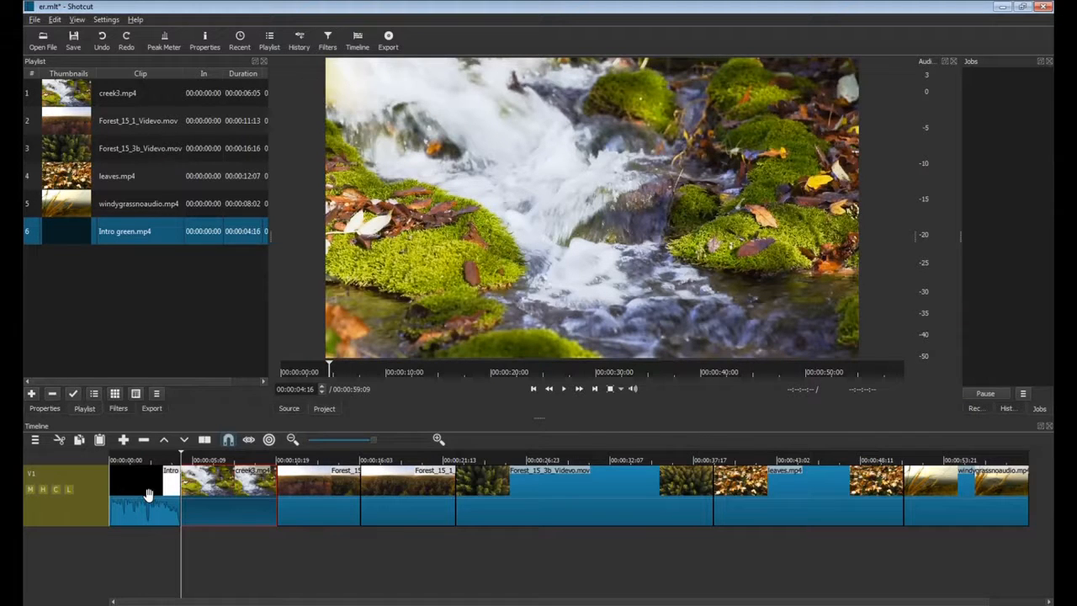
click(100, 39)
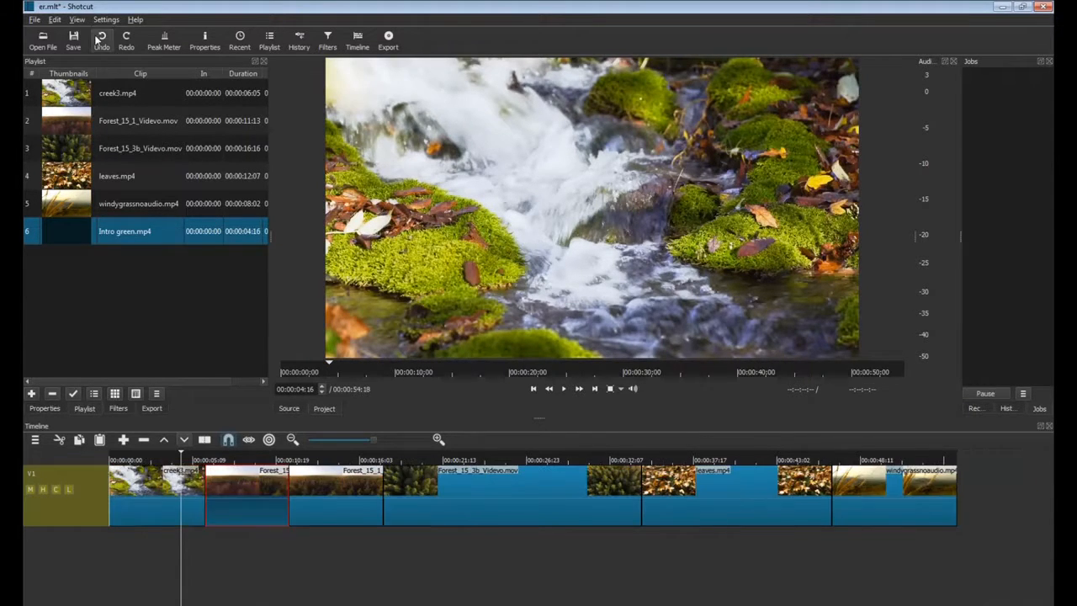
Add an A1 audio track, place leaves.mp4 on it and insert Intro green at its start.
right_click(58, 551)
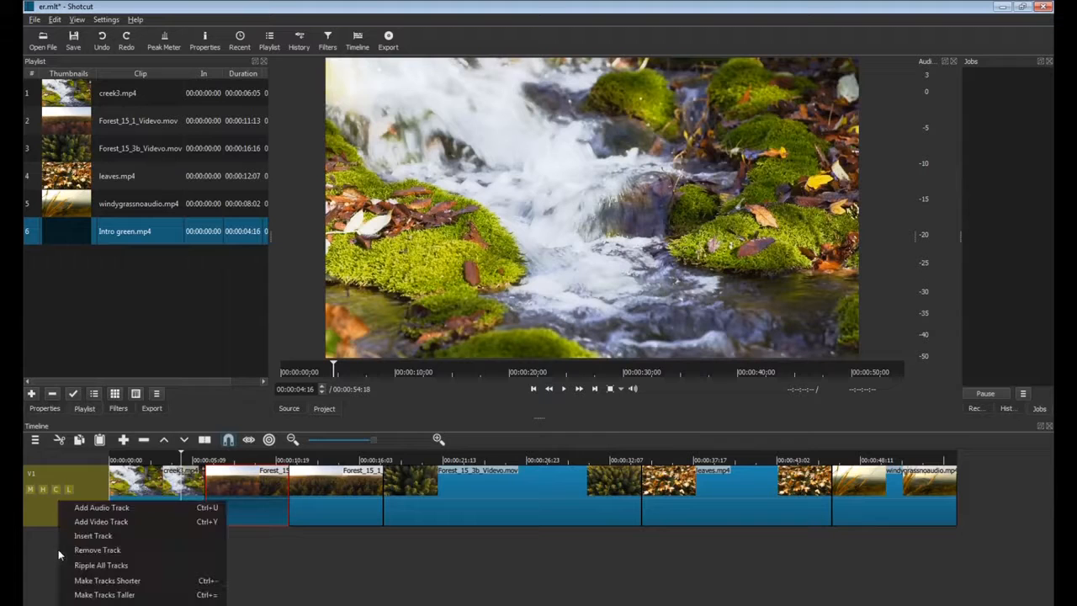
click(85, 511)
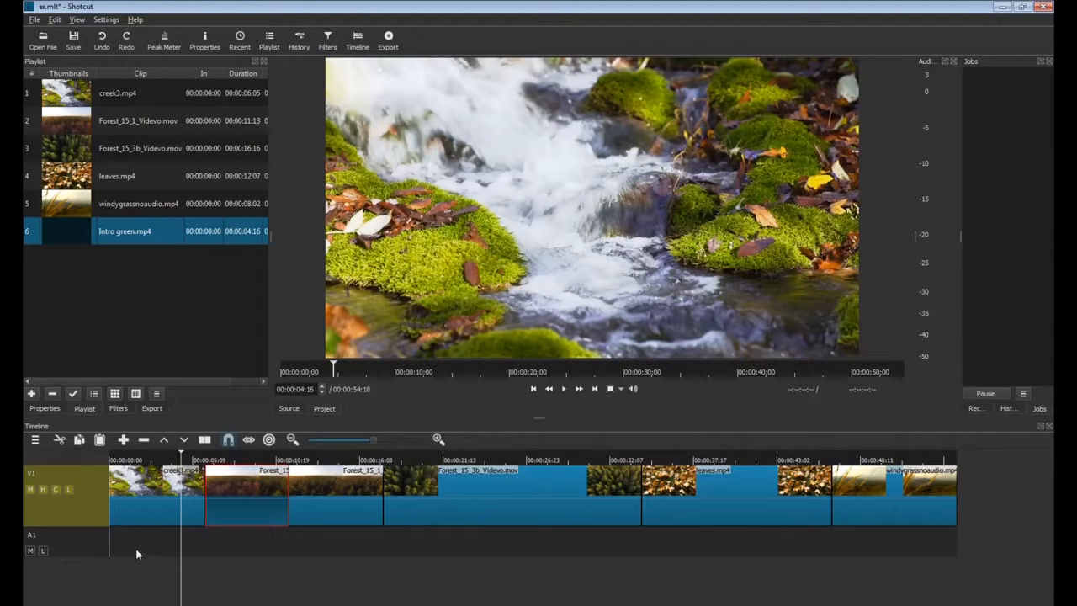
drag(86, 180, 137, 547)
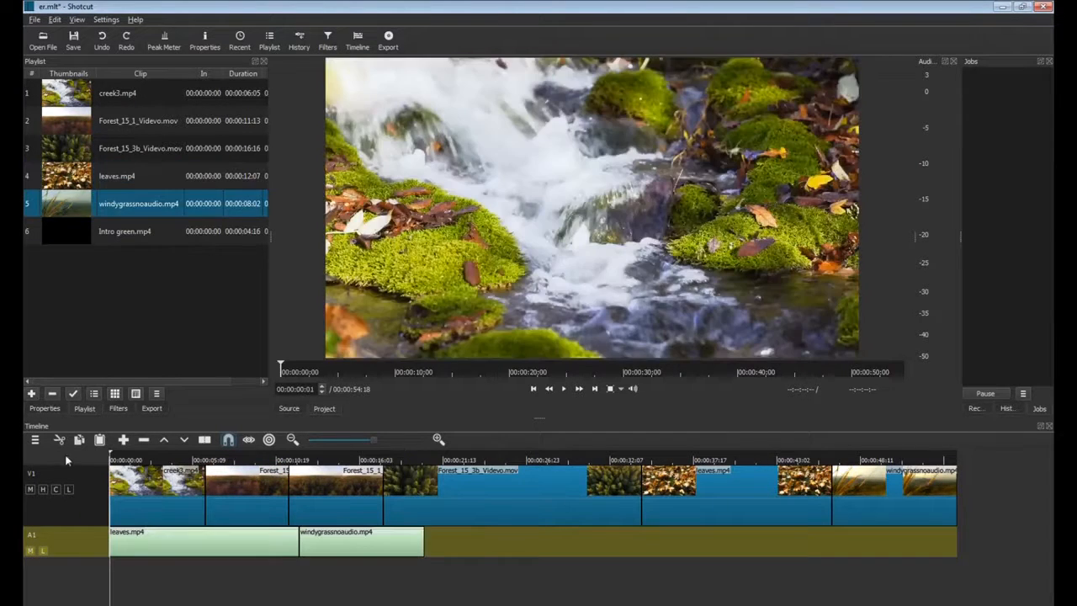
double_click(72, 234)
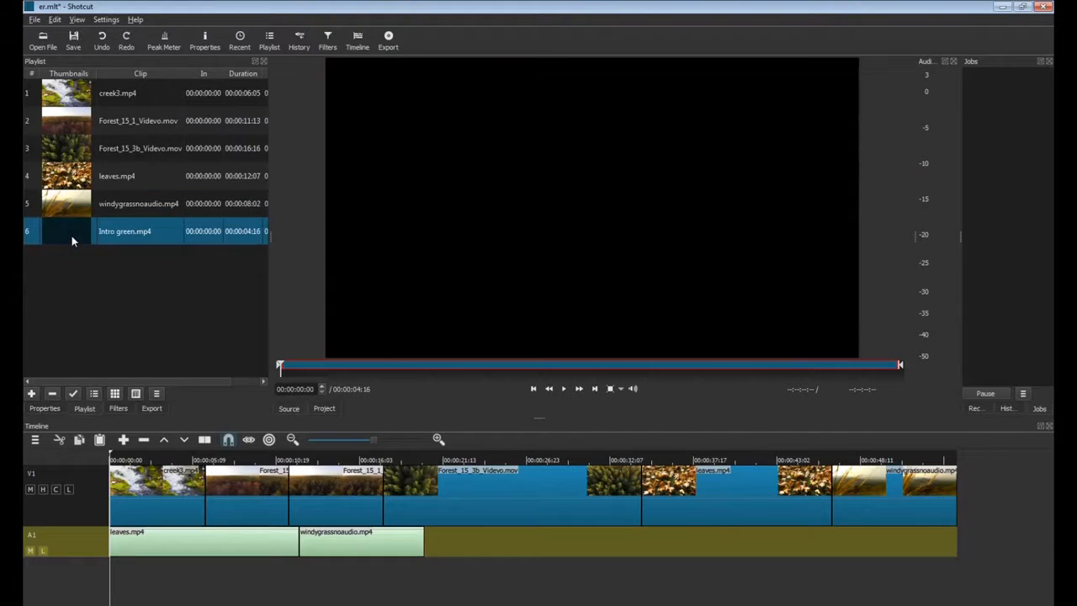
click(100, 440)
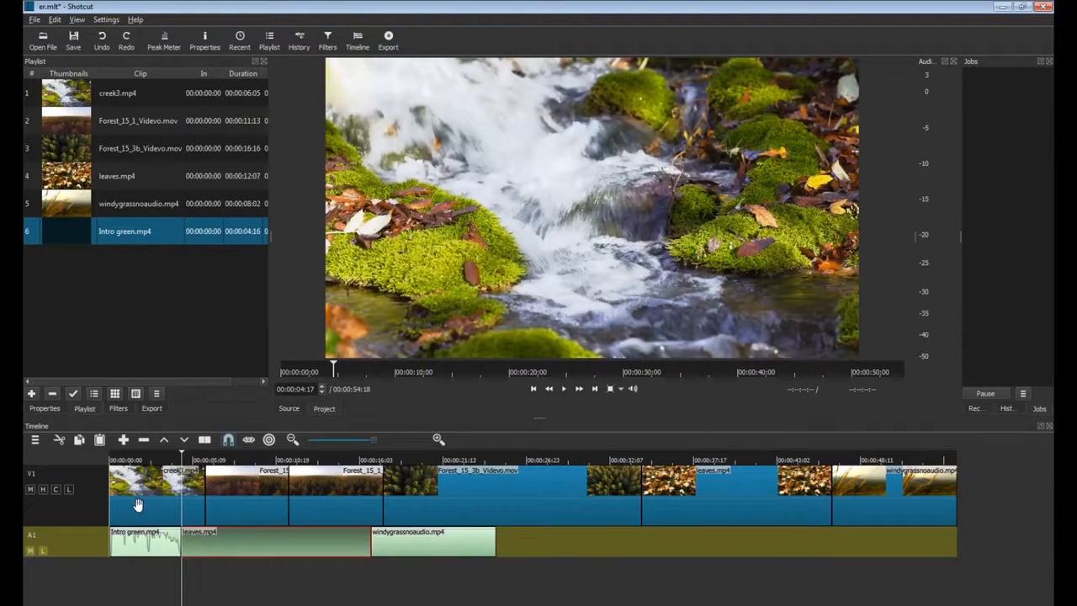
Insert Intro green at the start of V1, then lift it out and remove the leftover gap and intro audio.
click(90, 509)
click(111, 459)
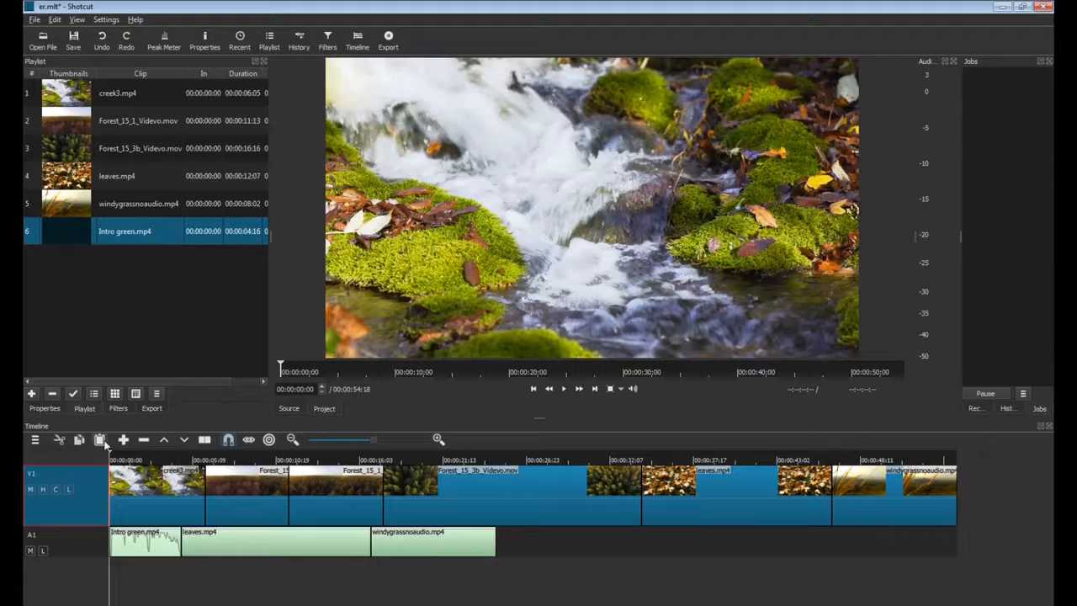
click(99, 439)
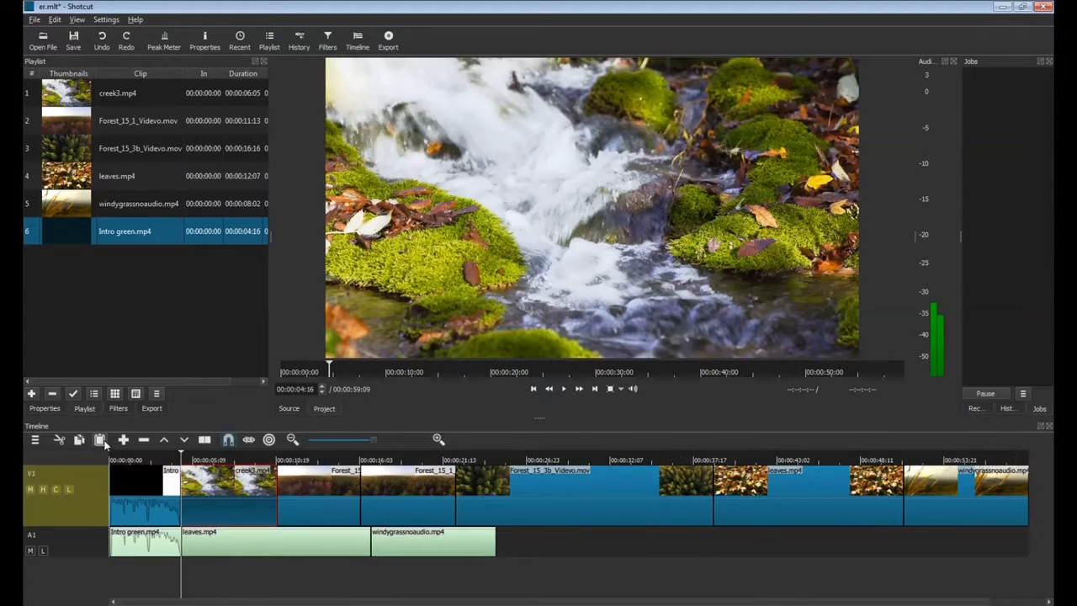
click(155, 496)
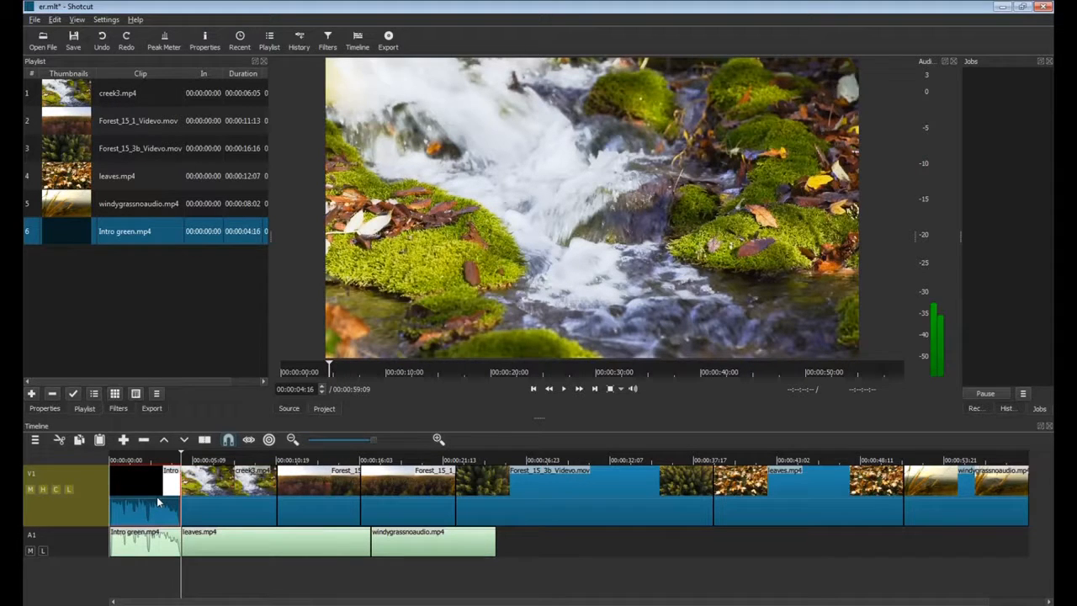
key(z)
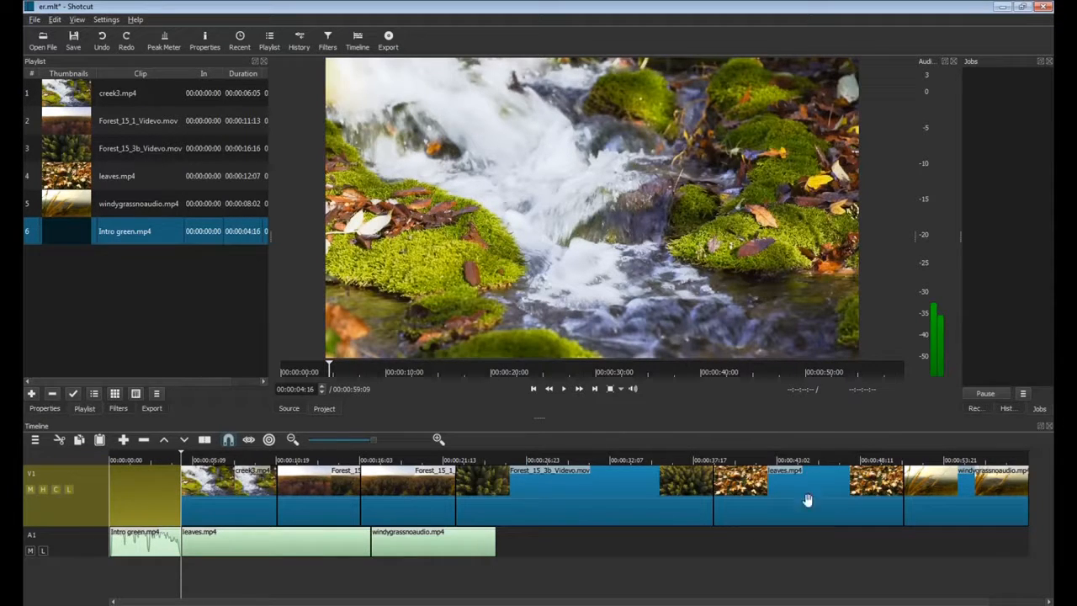
click(143, 440)
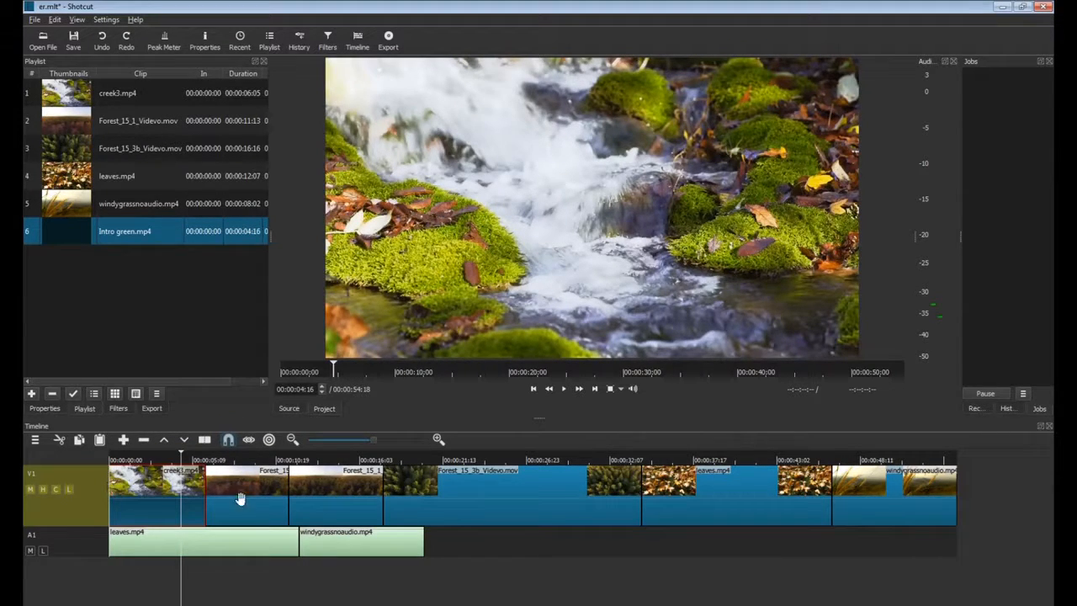
click(289, 460)
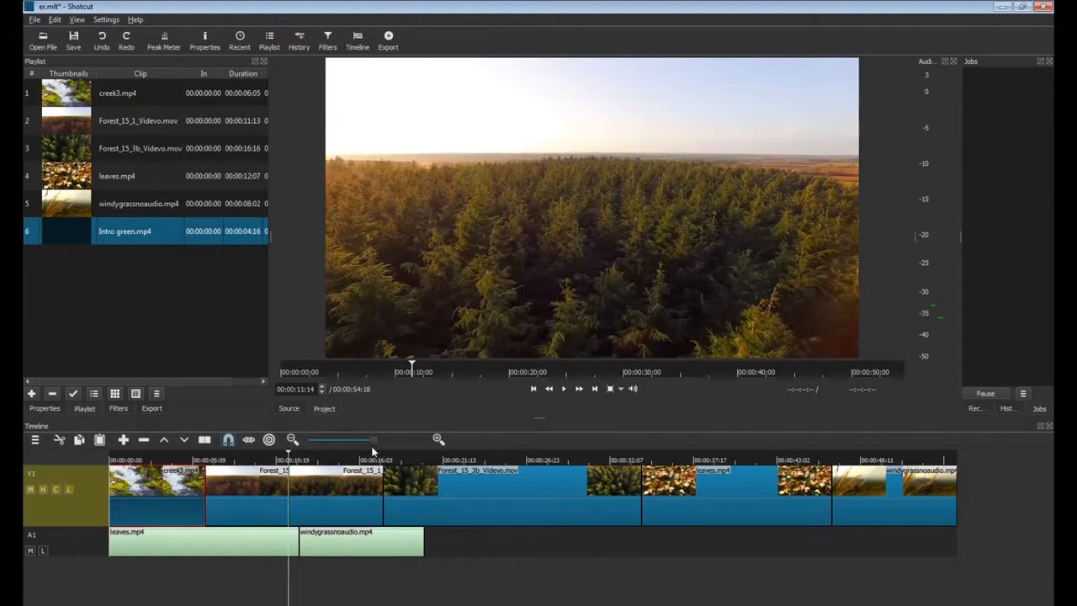
Zoom the timeline in and insert Intro green into V1 at the playhead near 00:00:11:15.
drag(372, 439, 435, 440)
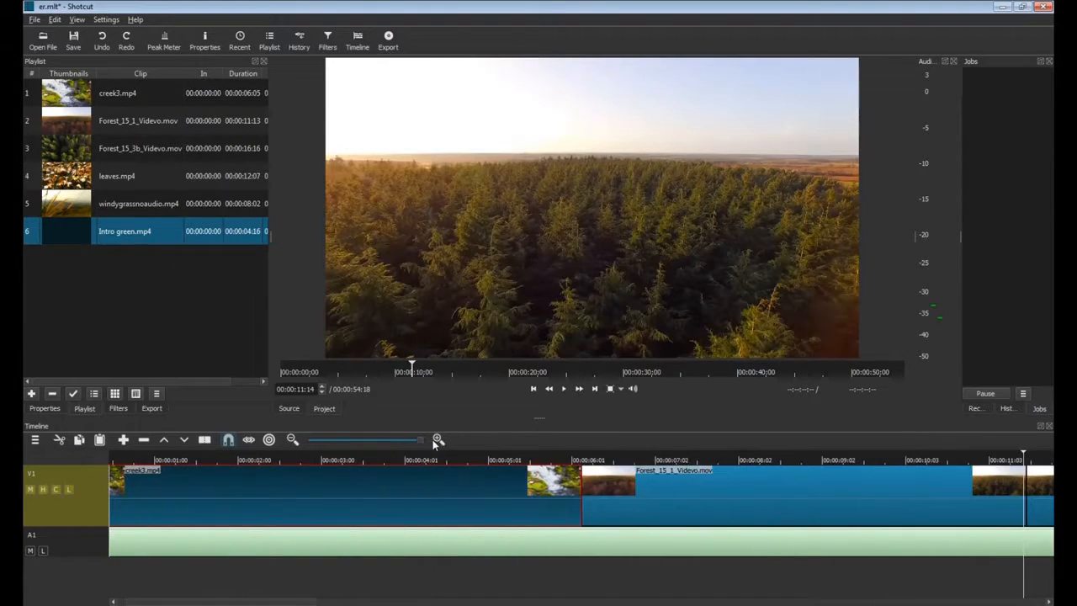
drag(291, 602, 376, 602)
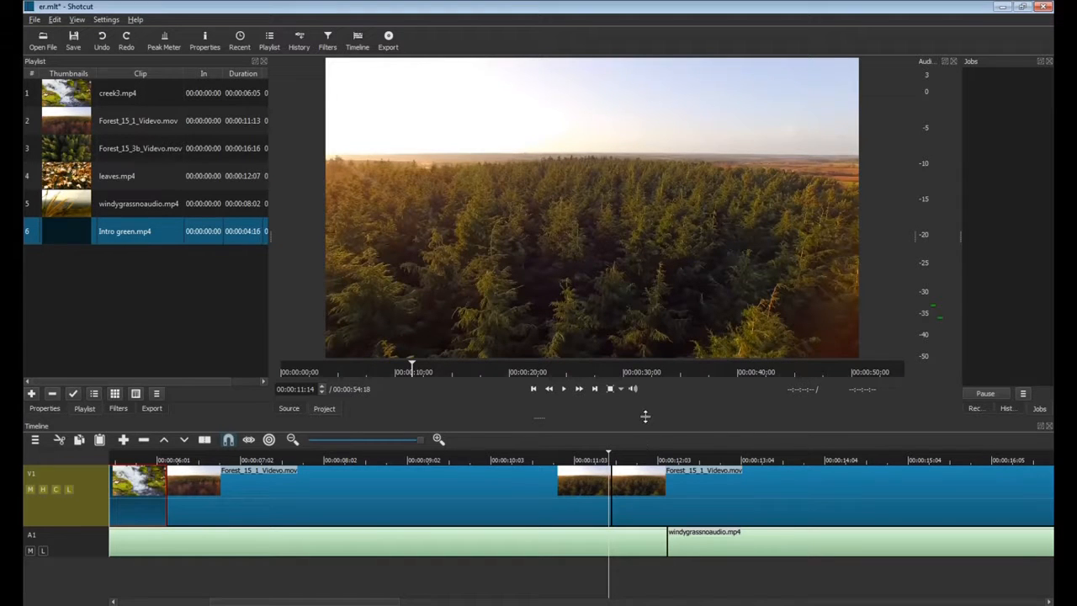
key(Right)
key(Right)
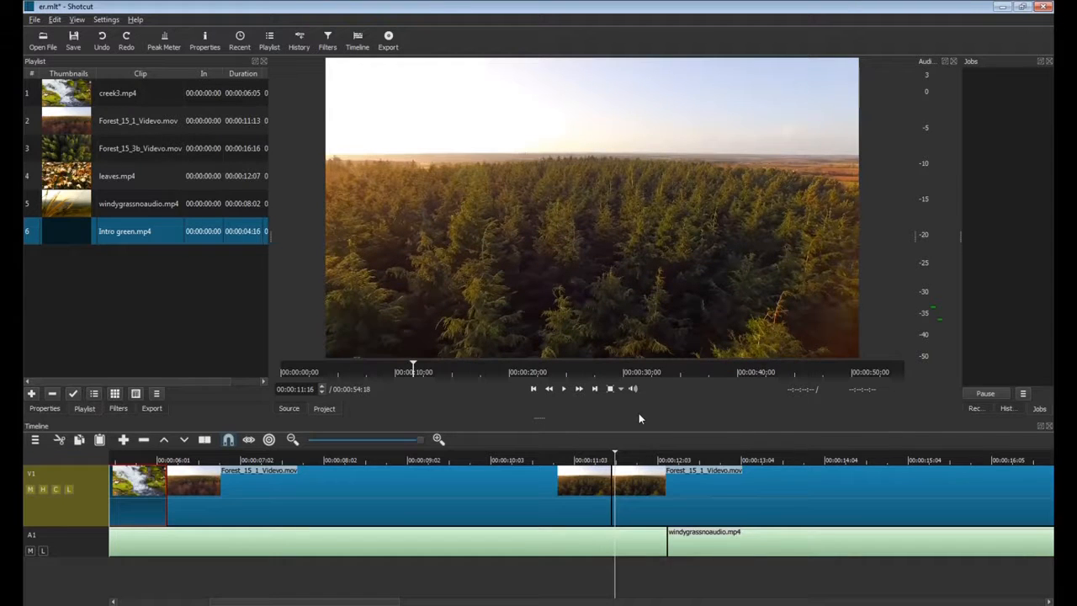
key(Left)
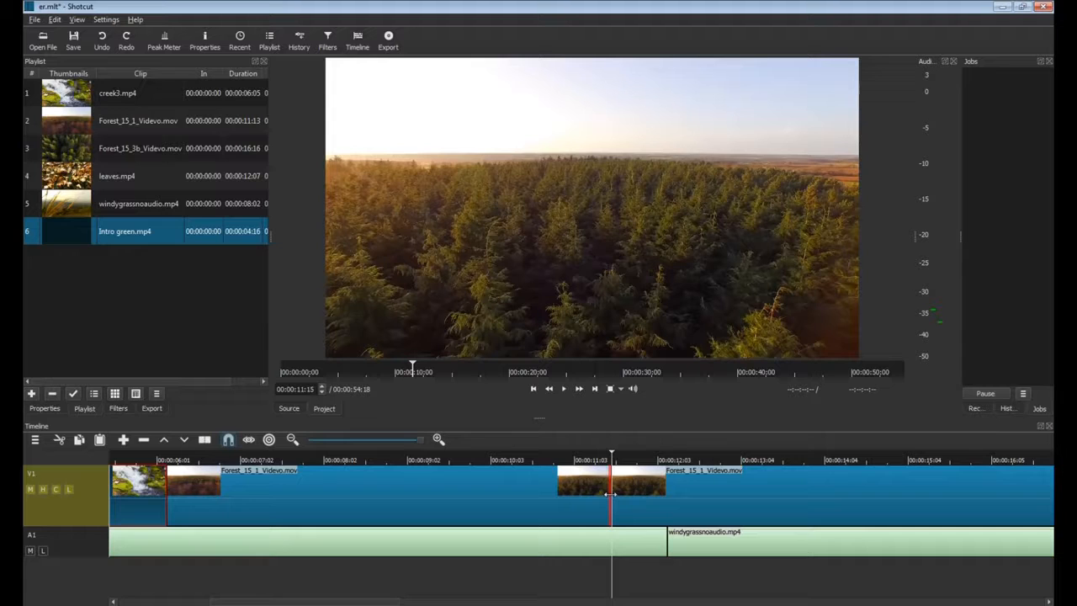
click(98, 442)
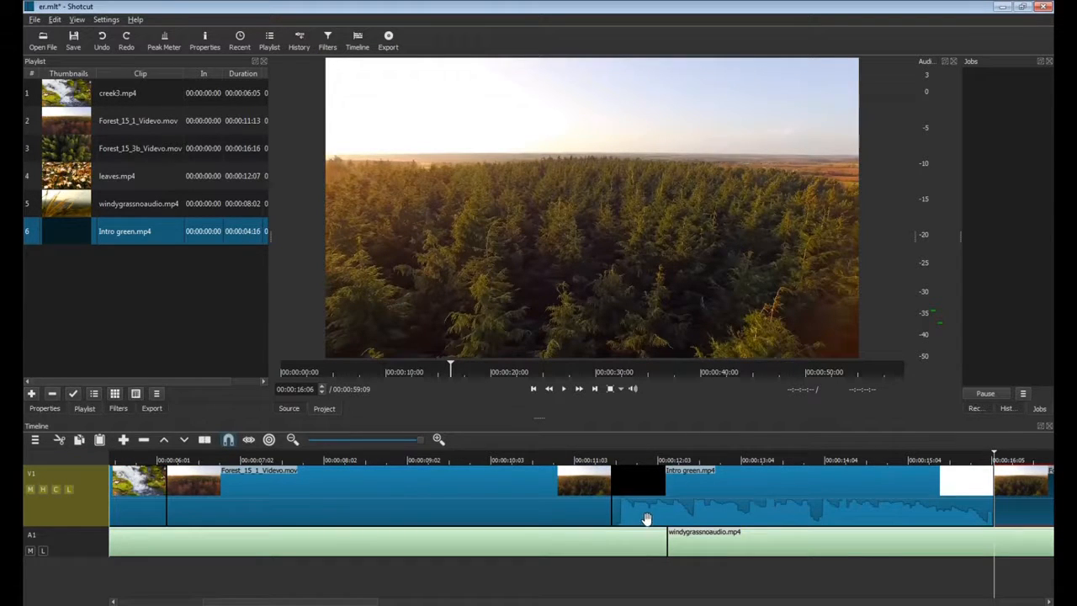
Paste Intro green onto A1 at 00:00:11:15, then remove that A1 copy to close the gap.
click(76, 552)
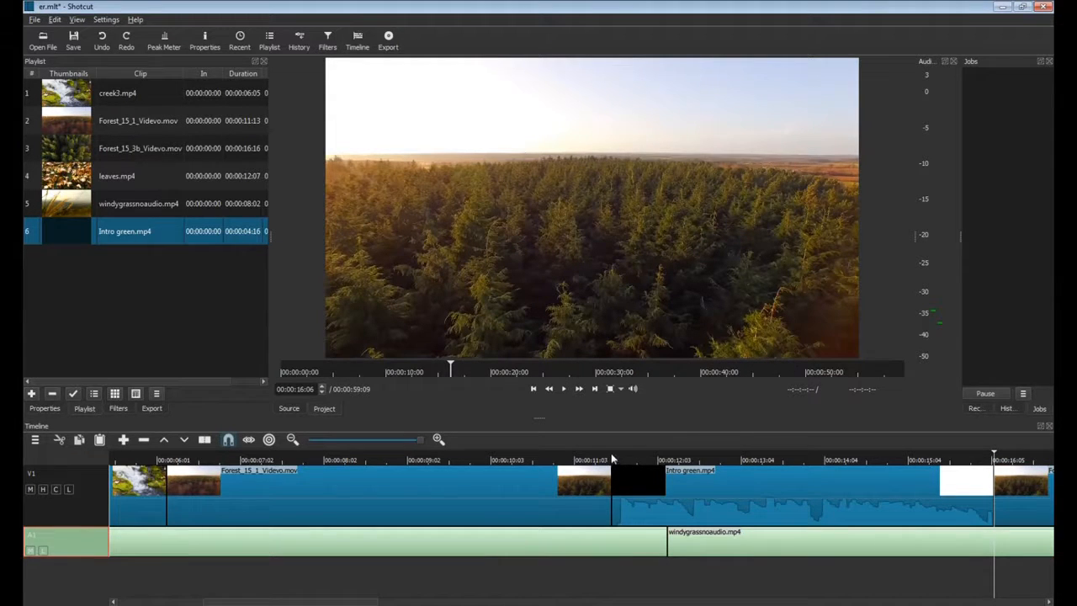
click(611, 459)
click(615, 454)
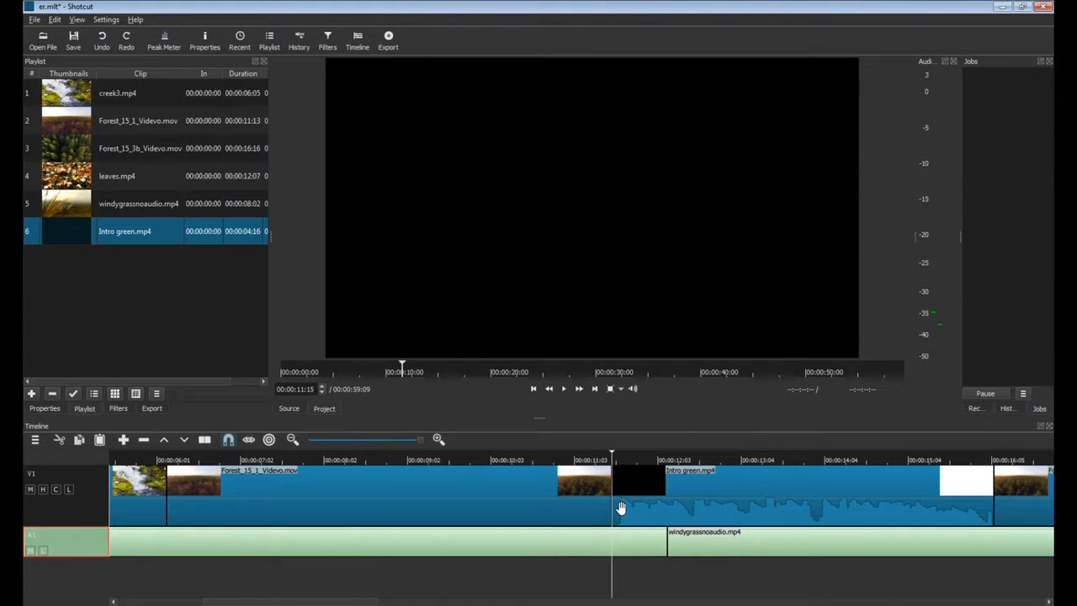
click(99, 439)
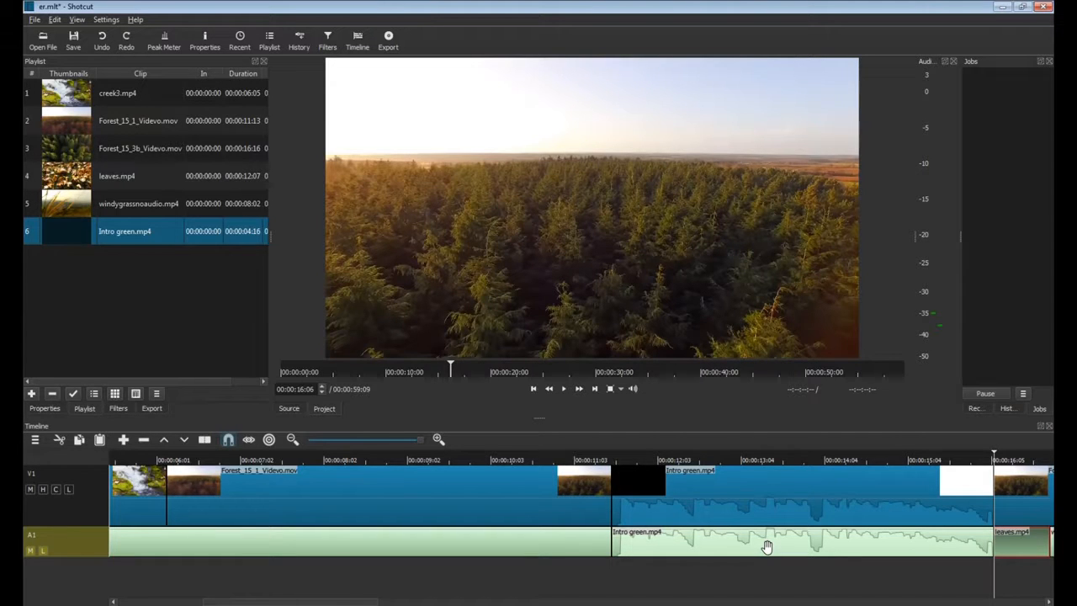
click(701, 555)
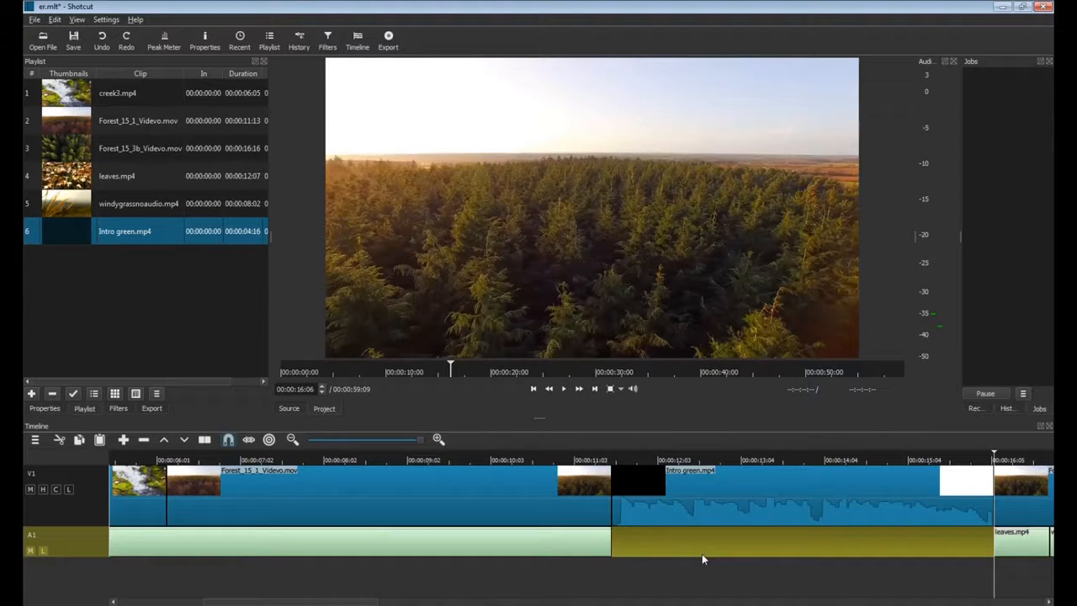
right_click(755, 547)
click(795, 553)
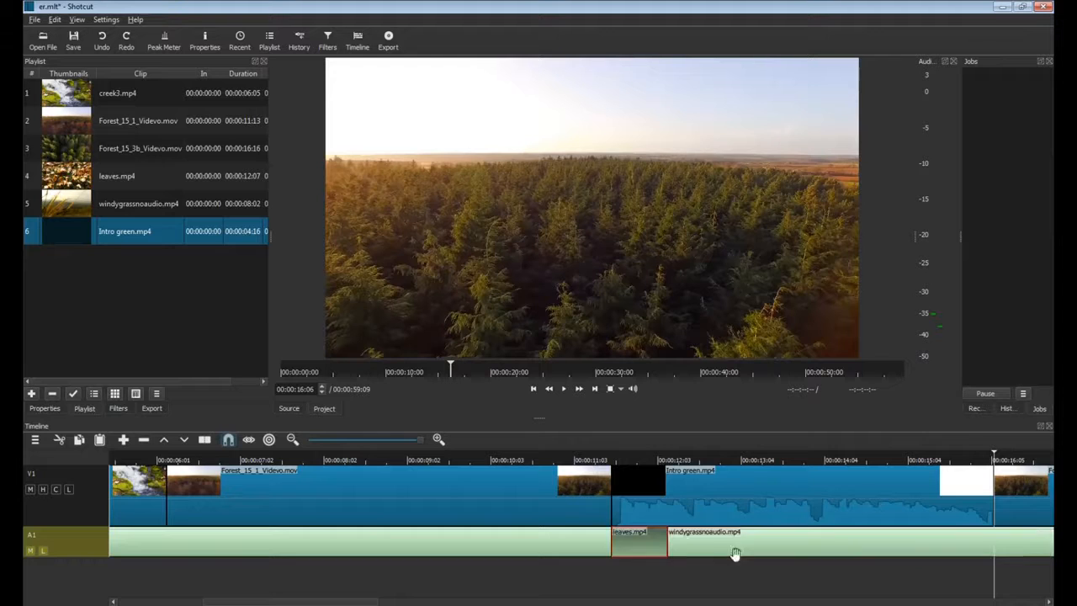
click(600, 573)
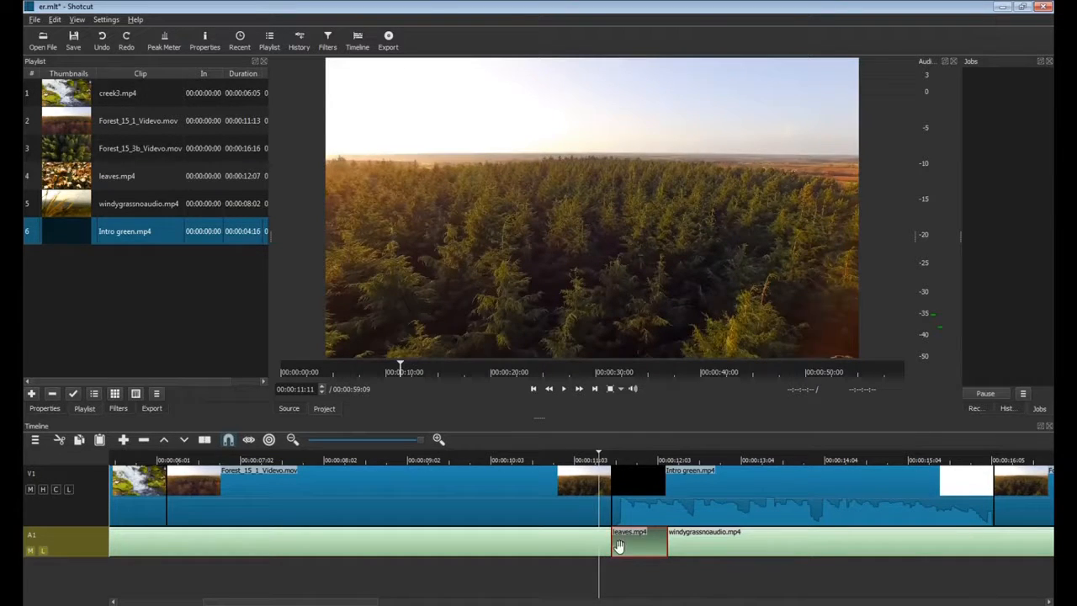
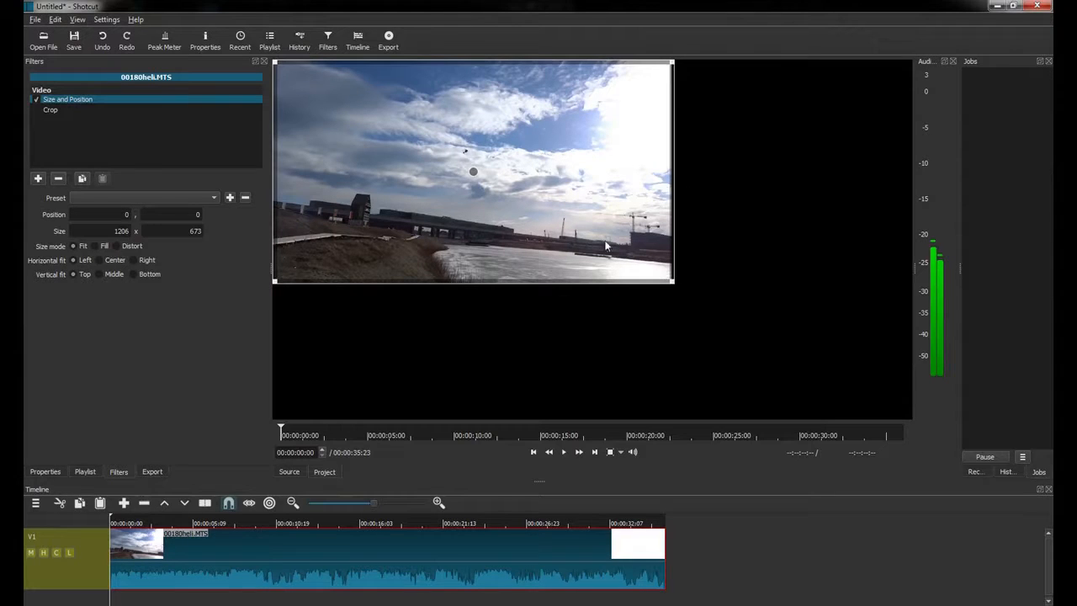
Enlarge the 00180heli.MTS frame in the preview to 2271 × 1339 at position -4, -2.
mouse_move(473, 172)
mouse_down()
mouse_move(525, 199)
mouse_move(467, 171)
mouse_up()
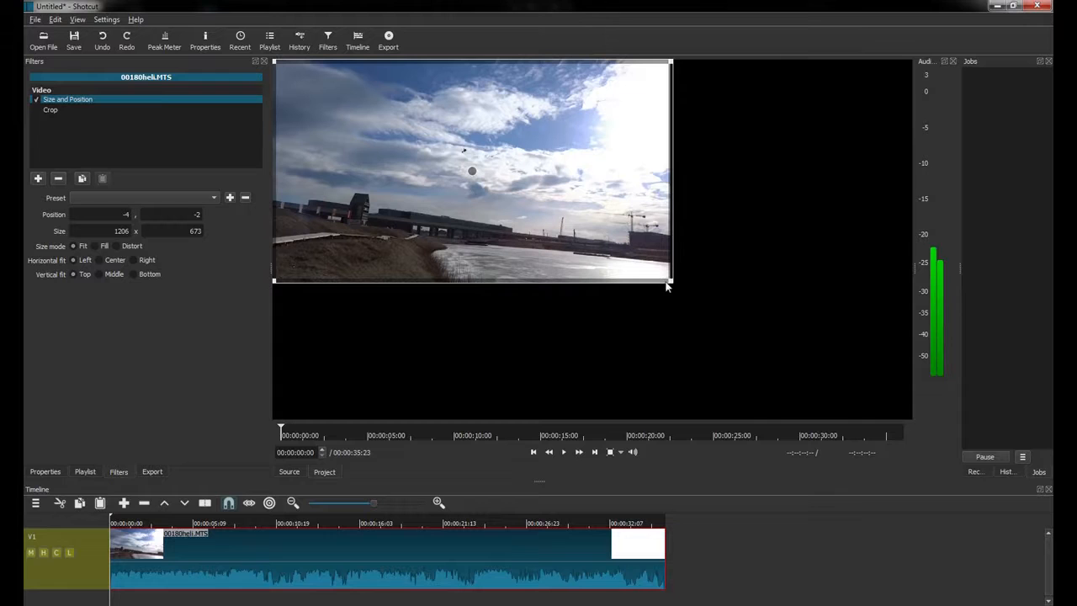
drag(671, 282, 930, 434)
drag(985, 478, 1033, 512)
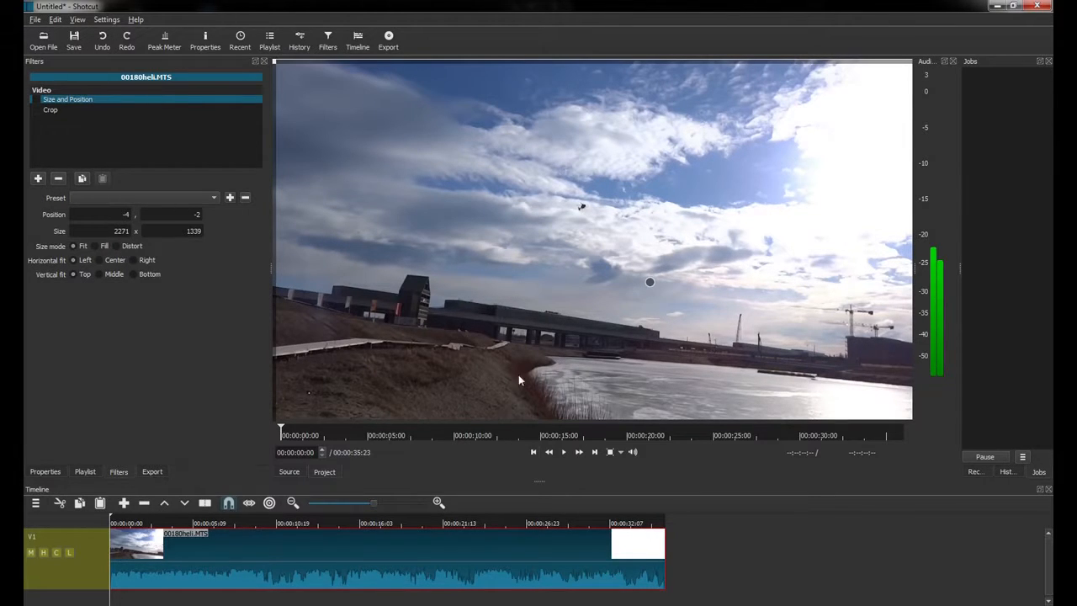
From the Crop filter, play and pause the clip, return to frame 0, and enable cropping with centring.
click(52, 110)
click(565, 453)
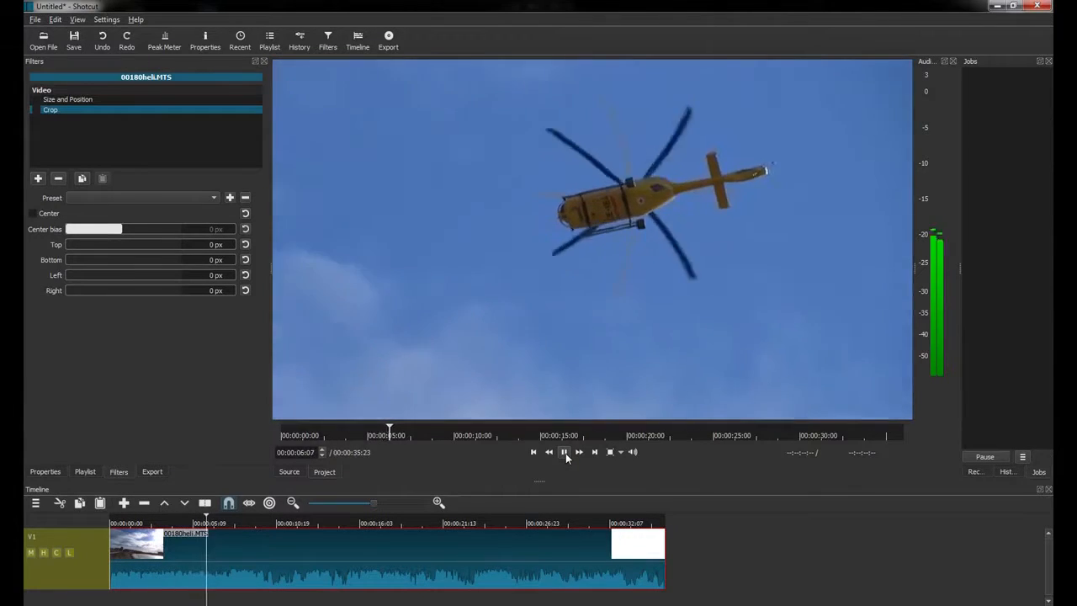
click(565, 452)
drag(395, 430, 235, 452)
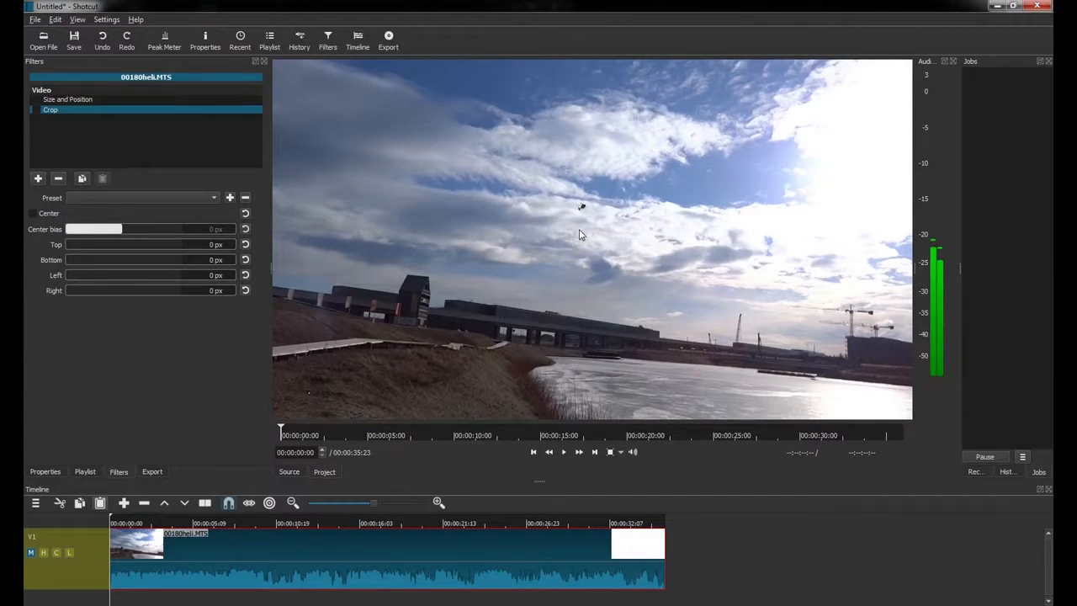
click(38, 110)
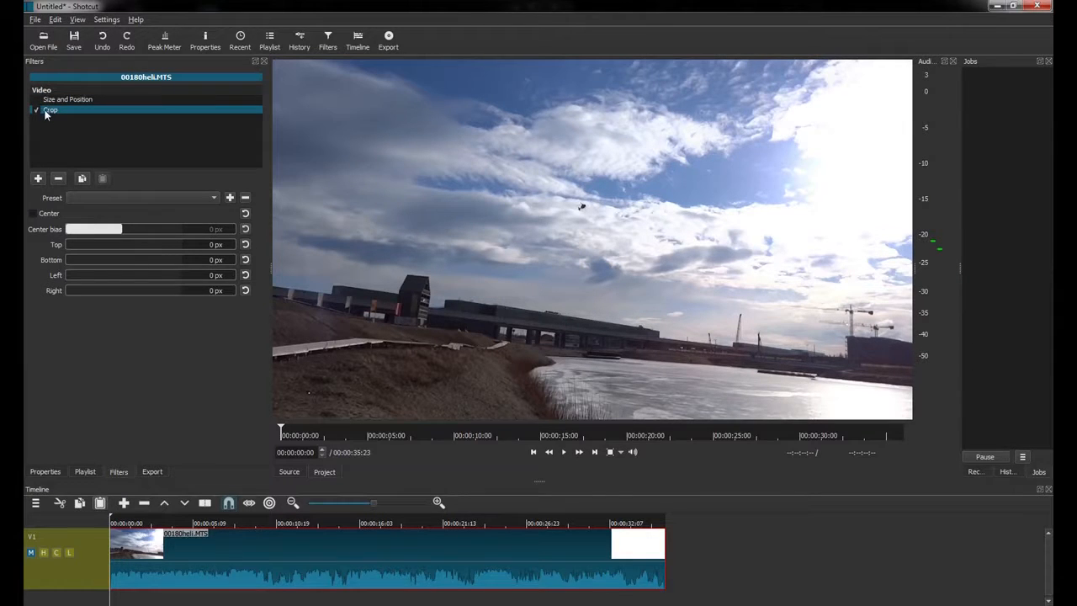
click(33, 214)
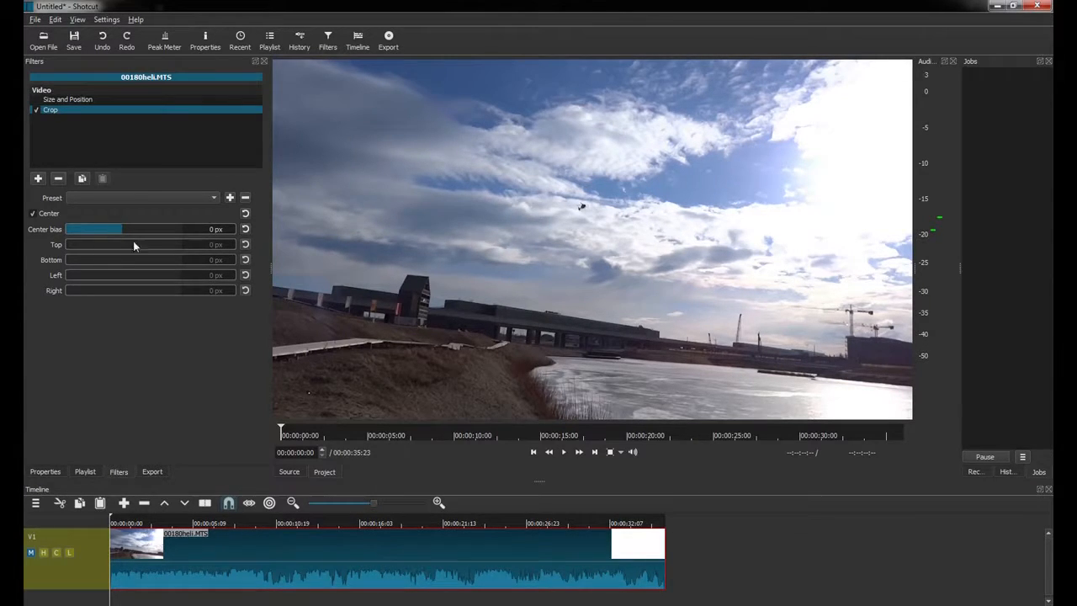
Turn Center off and crop around the helicopter: Right 770, Left 700, Bottom 439, Top 270 px.
mouse_move(125, 229)
mouse_down()
mouse_move(164, 228)
mouse_move(92, 231)
mouse_move(156, 231)
mouse_move(100, 233)
mouse_move(143, 230)
mouse_move(129, 230)
mouse_up()
click(32, 213)
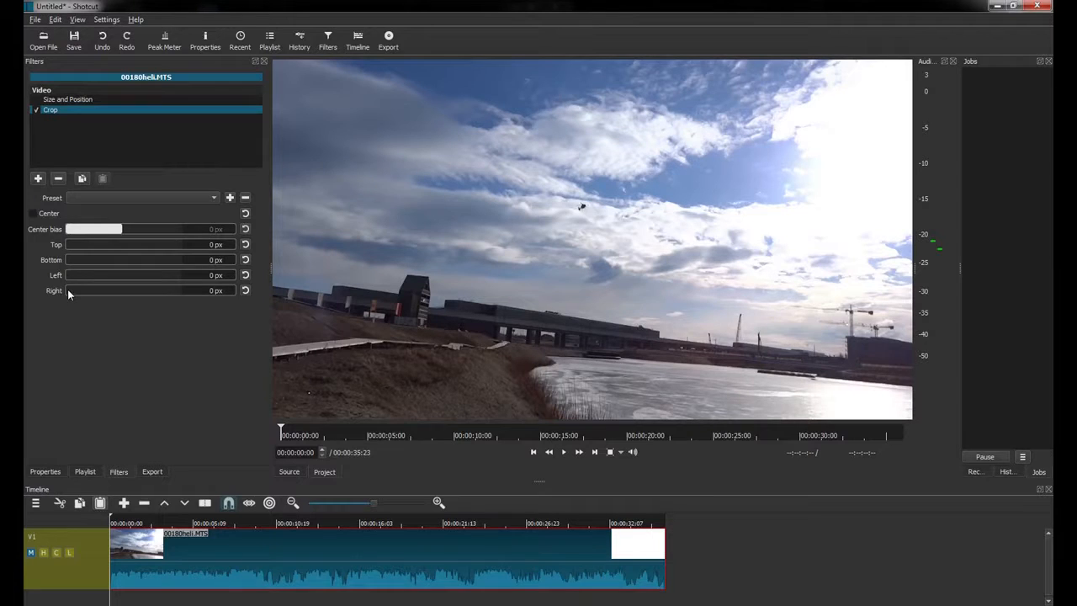
drag(67, 288, 83, 290)
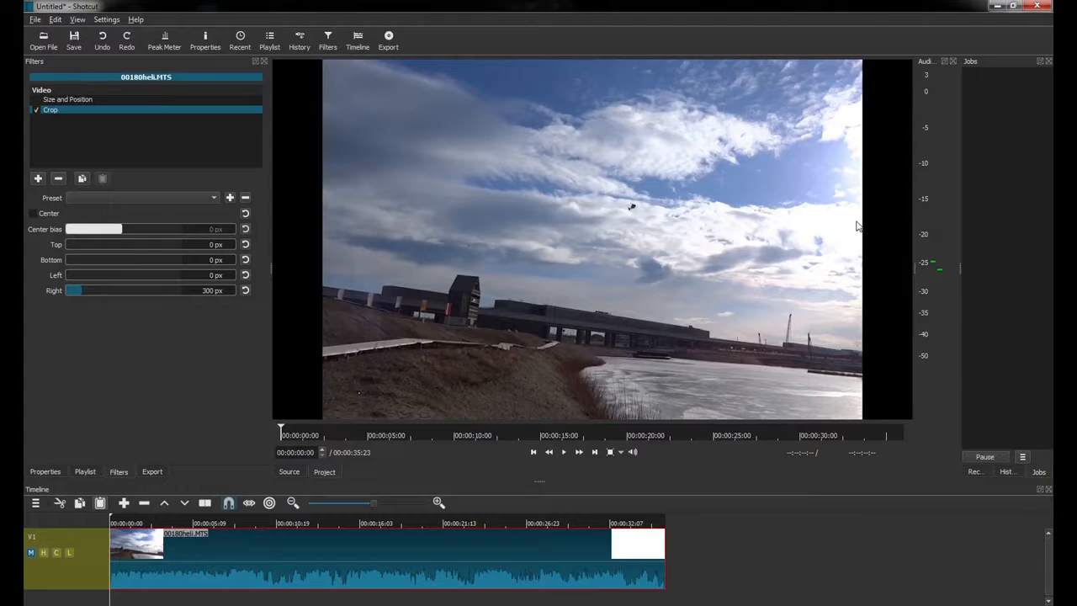
drag(82, 290, 112, 290)
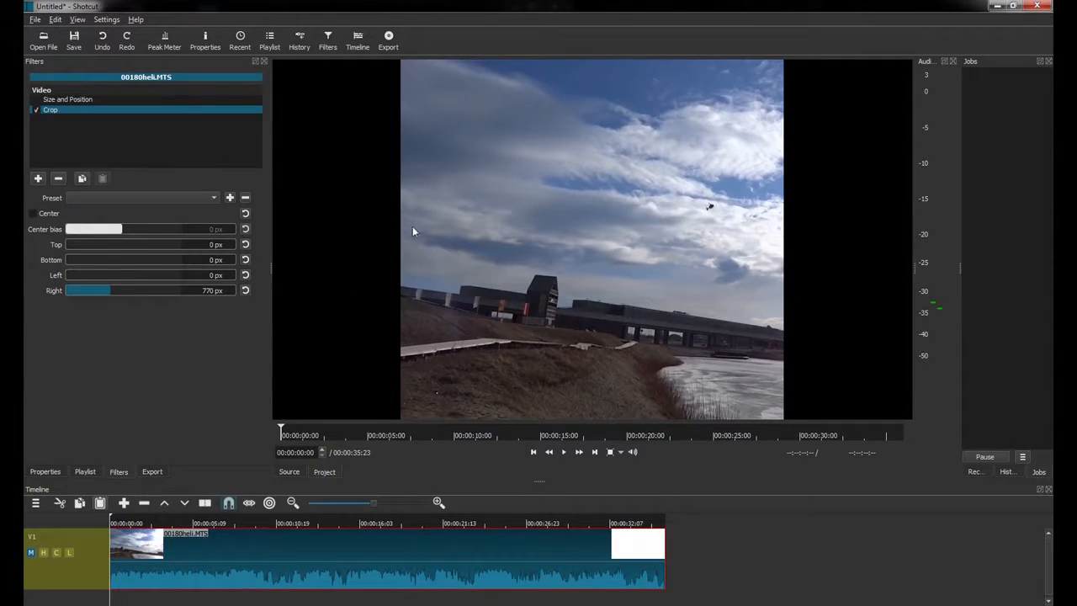
drag(70, 275, 107, 277)
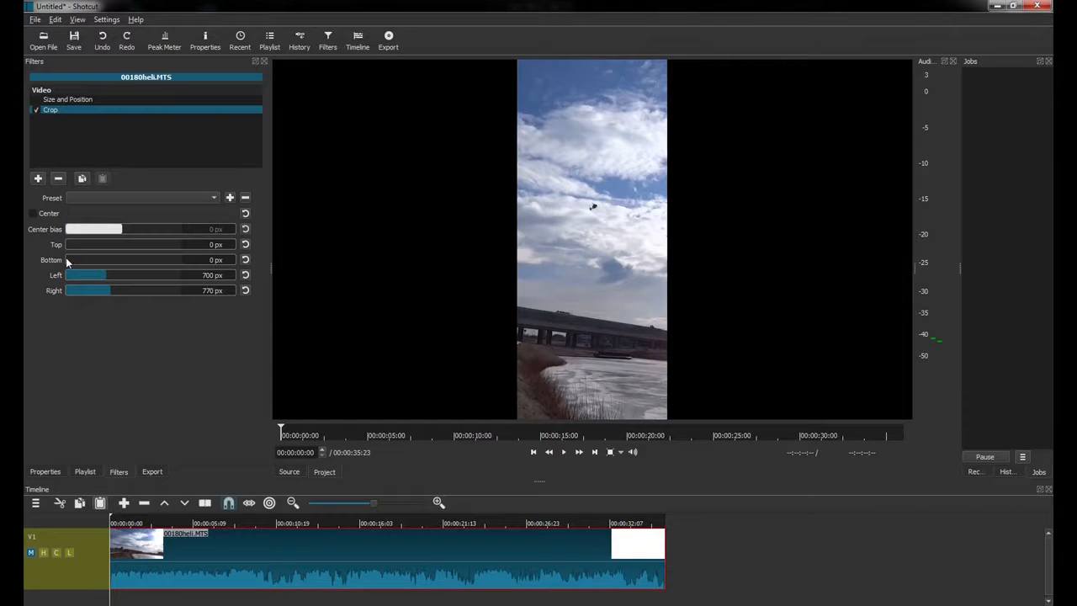
drag(68, 260, 95, 245)
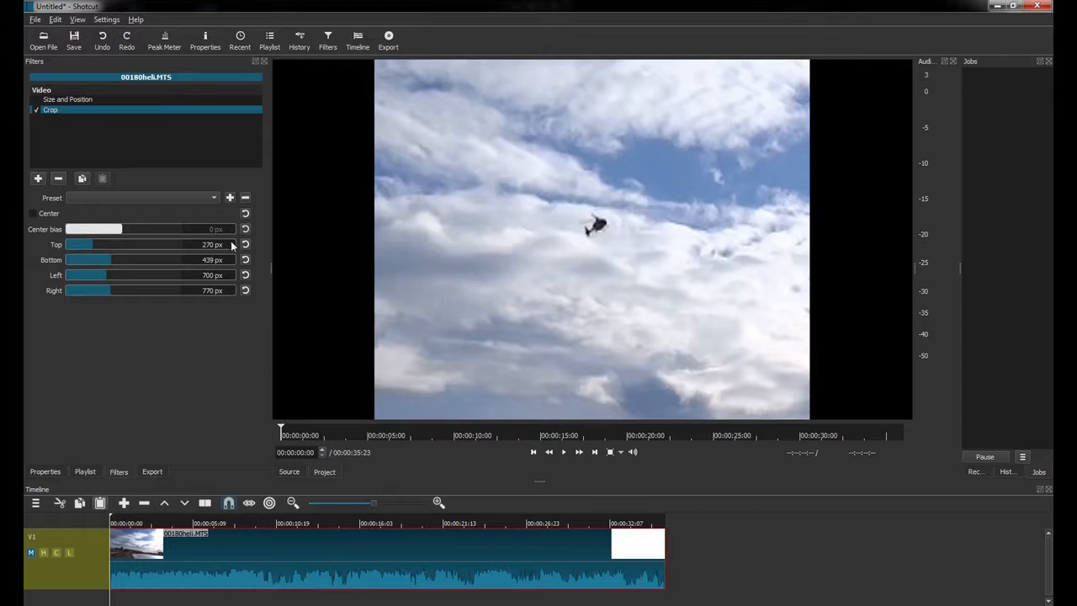
Tune the crop to Top 338, Bottom 461, Left 720, Right 790 px, then play back to check.
drag(119, 245, 118, 274)
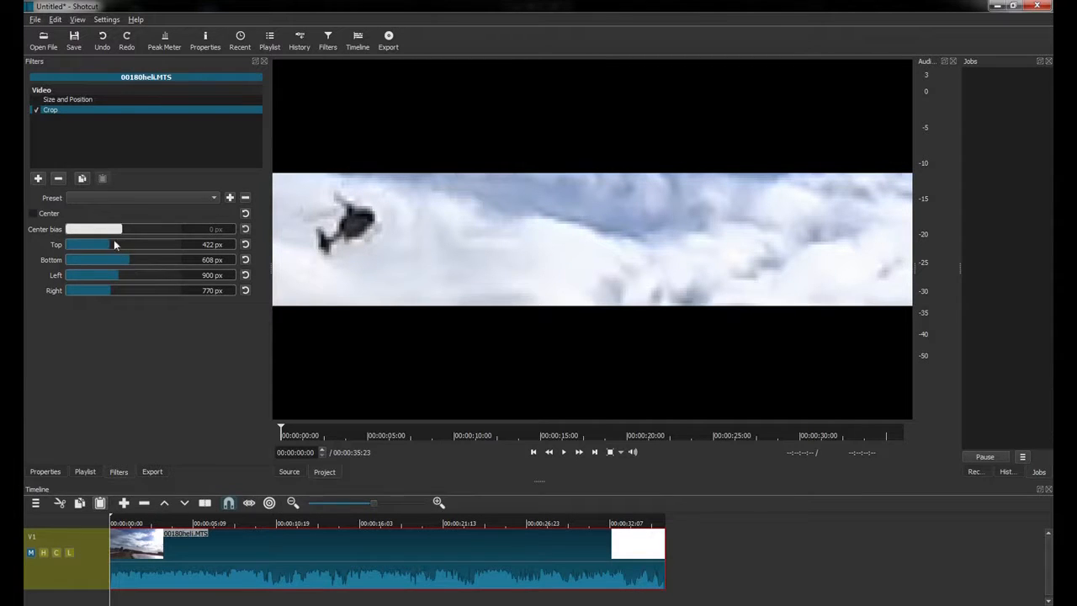
drag(110, 243, 99, 246)
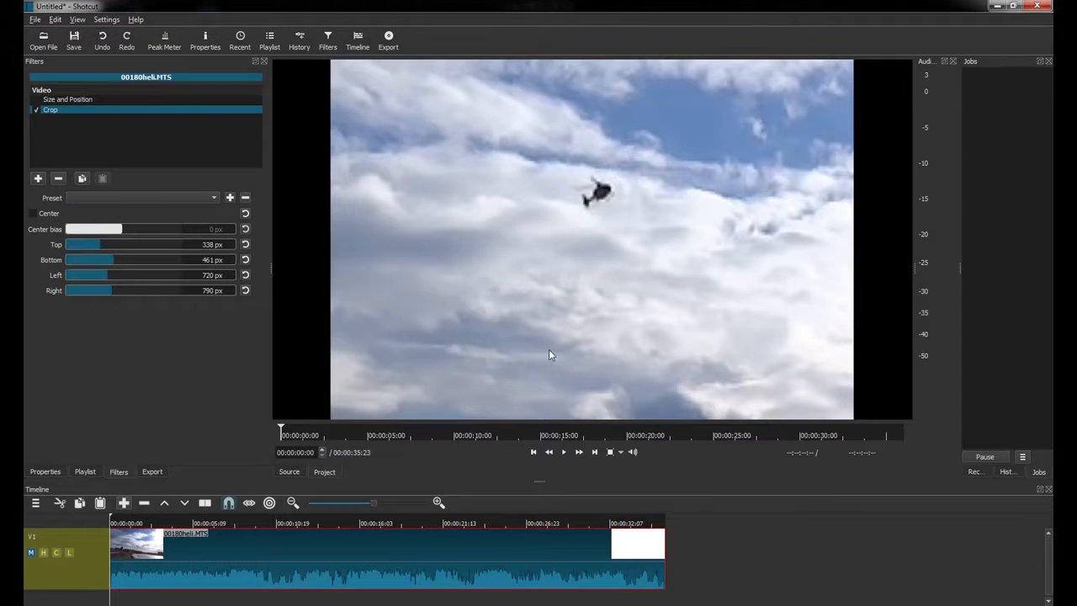
click(564, 453)
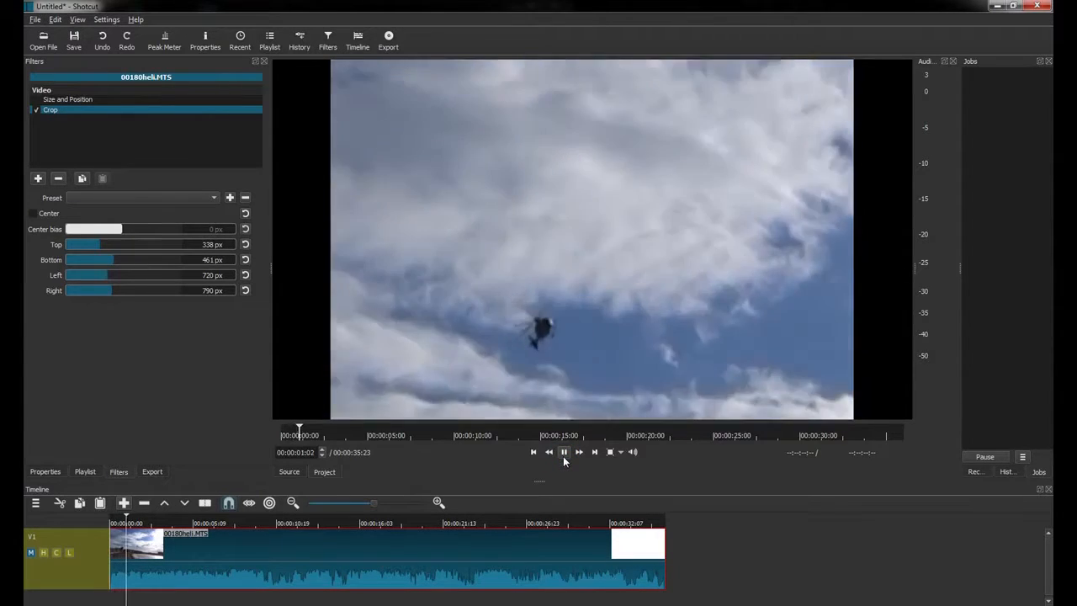
click(563, 456)
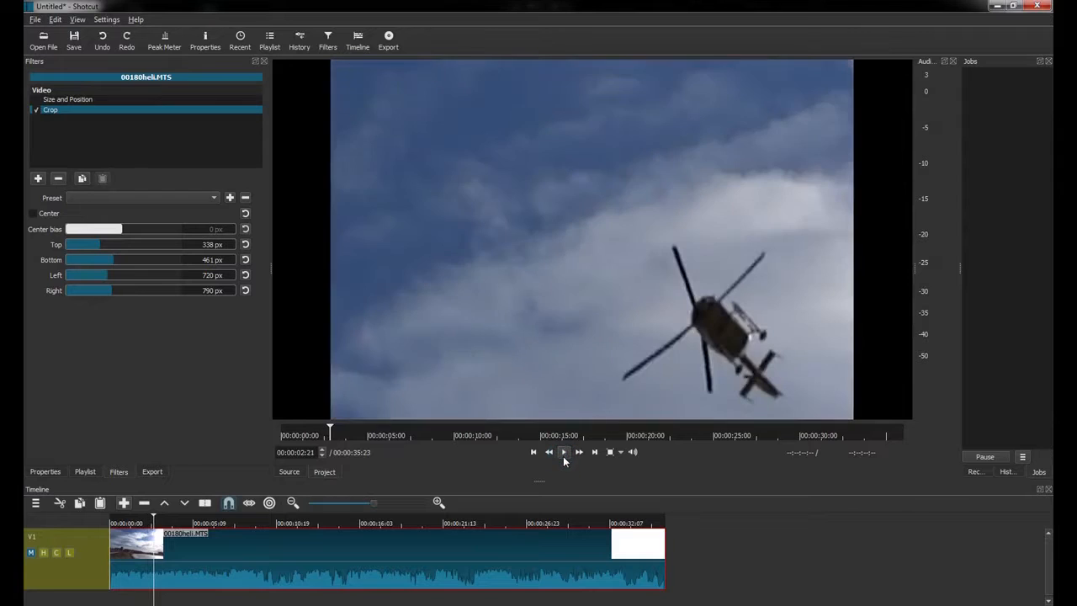
click(563, 456)
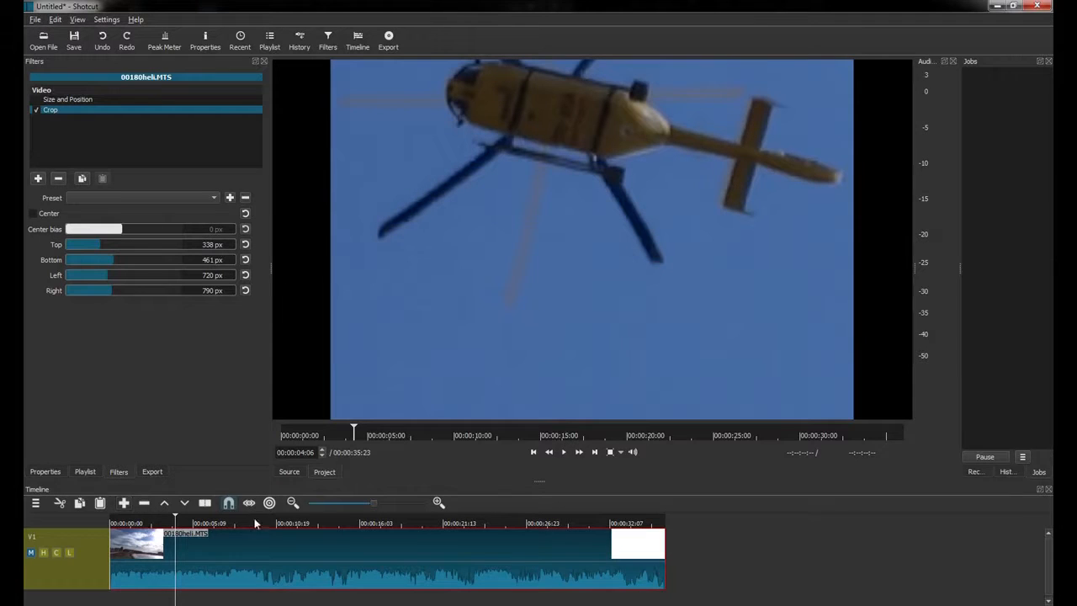
Select the second part of the split clip and view its Crop filter settings.
drag(176, 523, 164, 521)
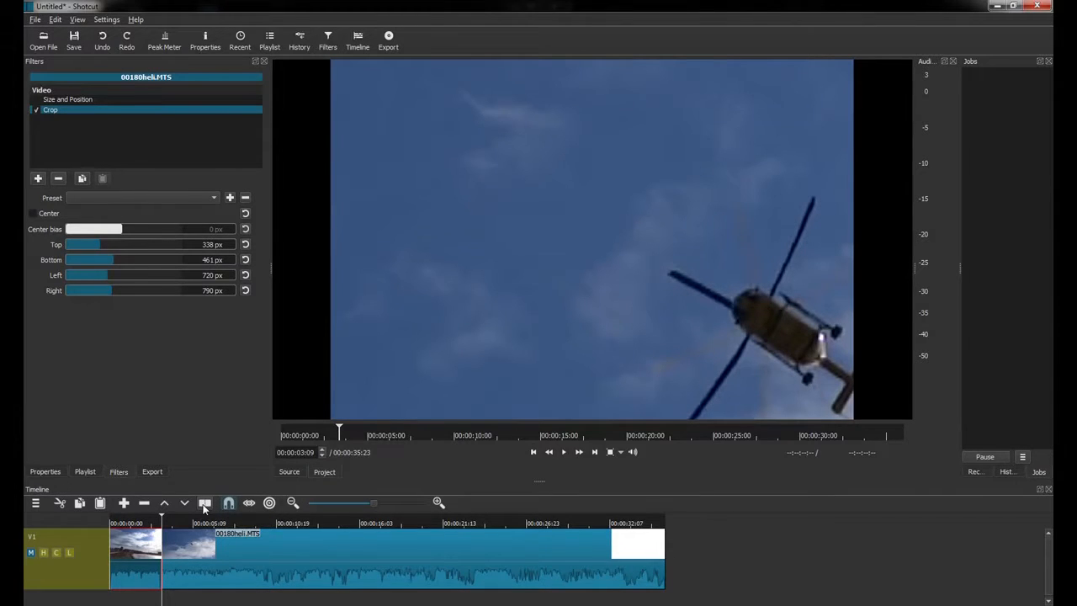
click(202, 552)
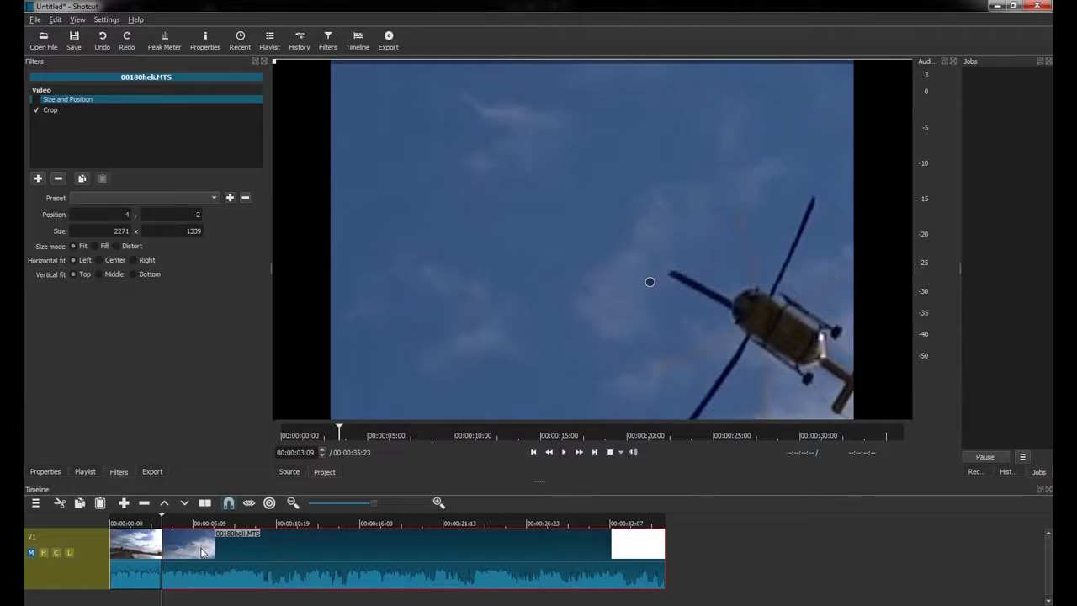
click(35, 110)
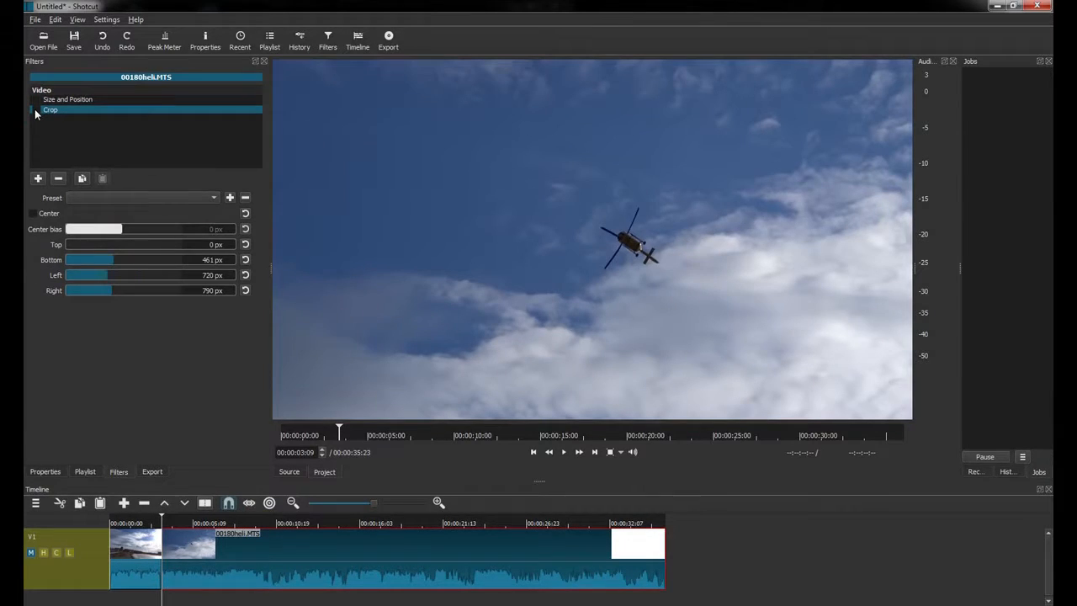
Play back the edited clips around 12:18 and 02:17, then select the first V1 clip.
drag(161, 516, 110, 523)
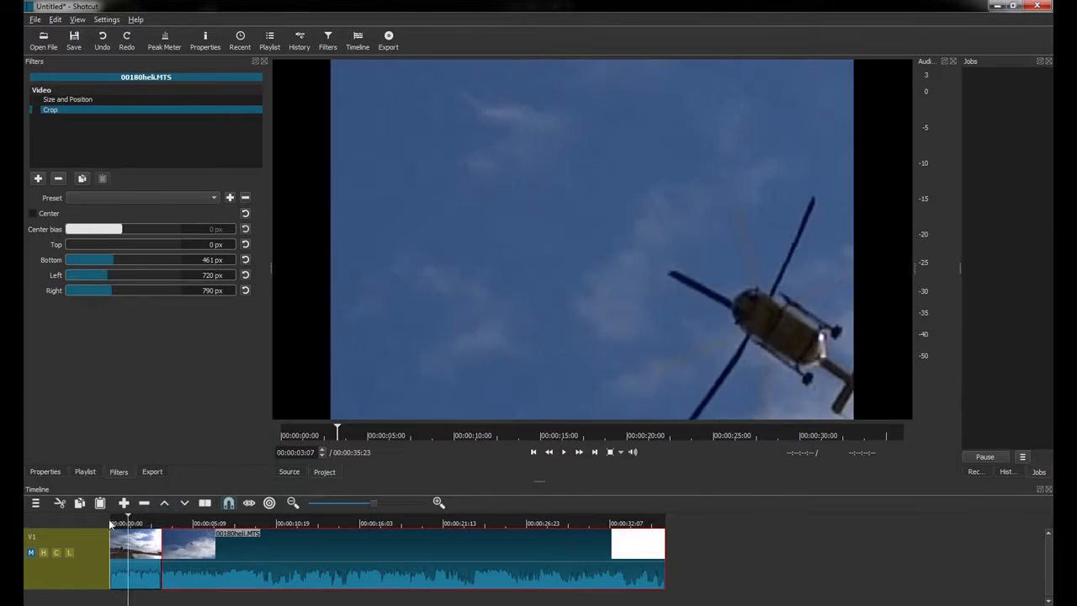
click(564, 452)
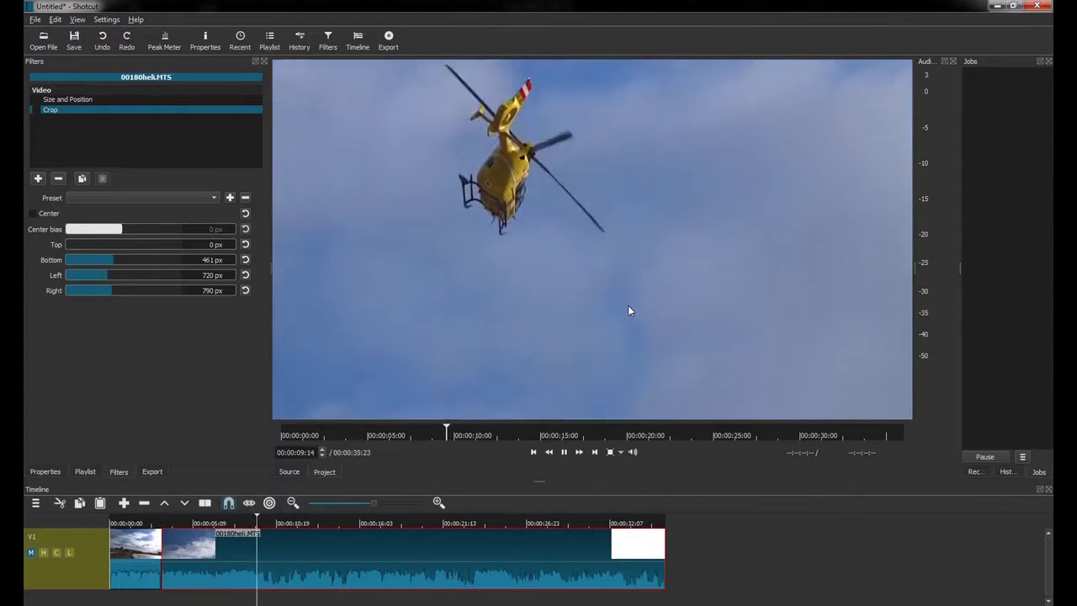
click(501, 434)
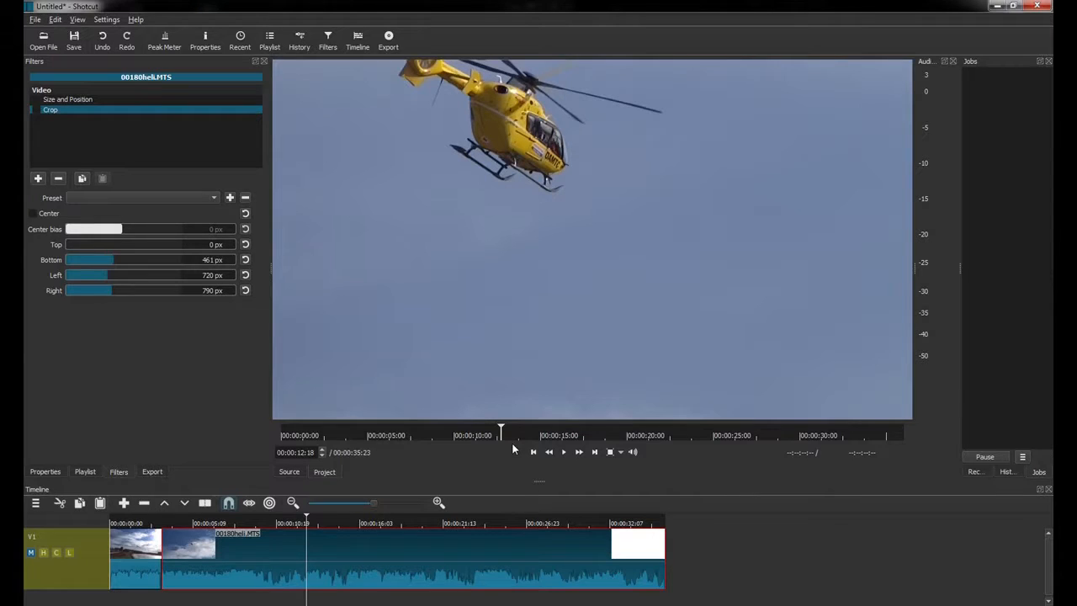
click(151, 523)
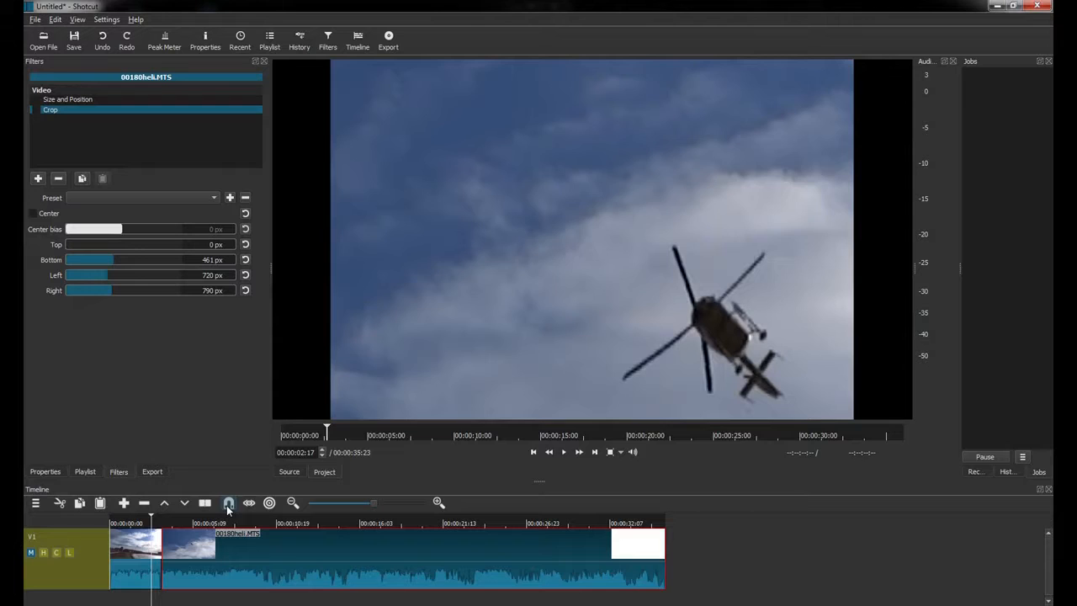
key(space)
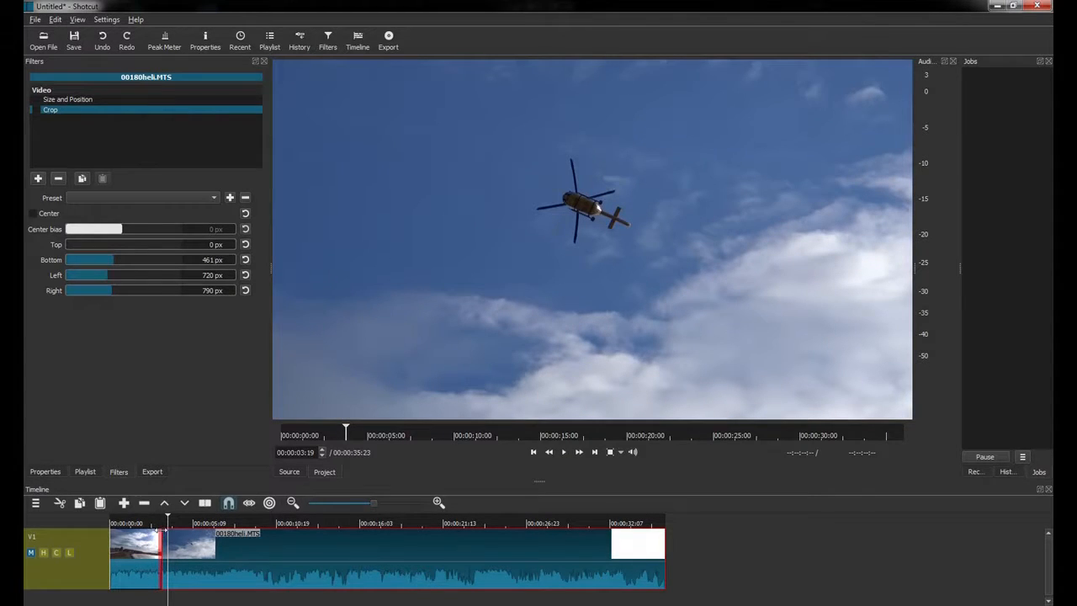
click(142, 522)
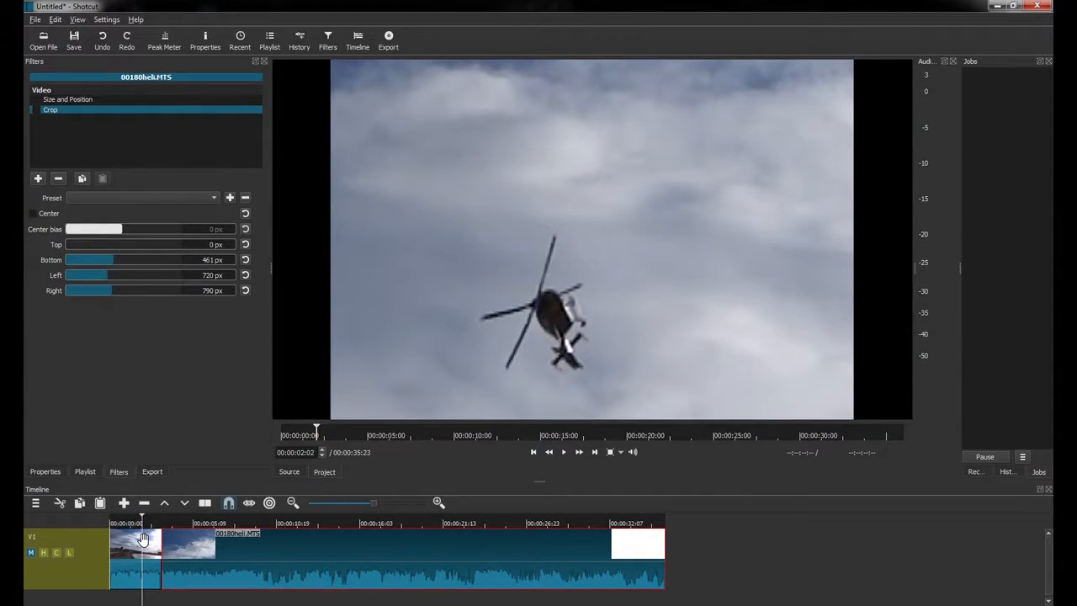
click(143, 538)
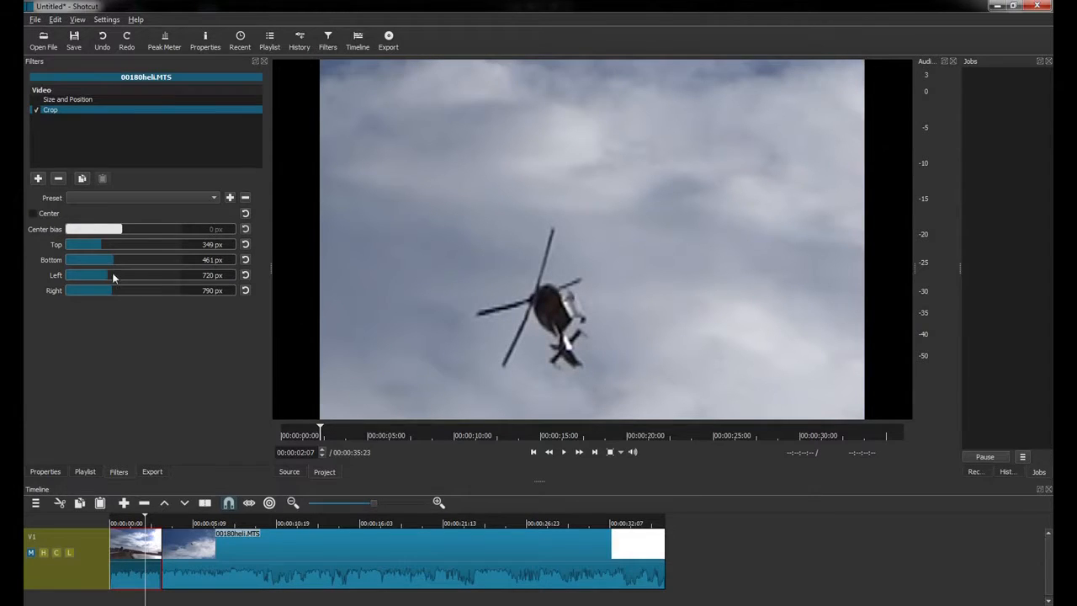
Widen the first clip's crop to Top 208, Bottom 231, Left 320, Right 460 px.
drag(114, 275, 102, 275)
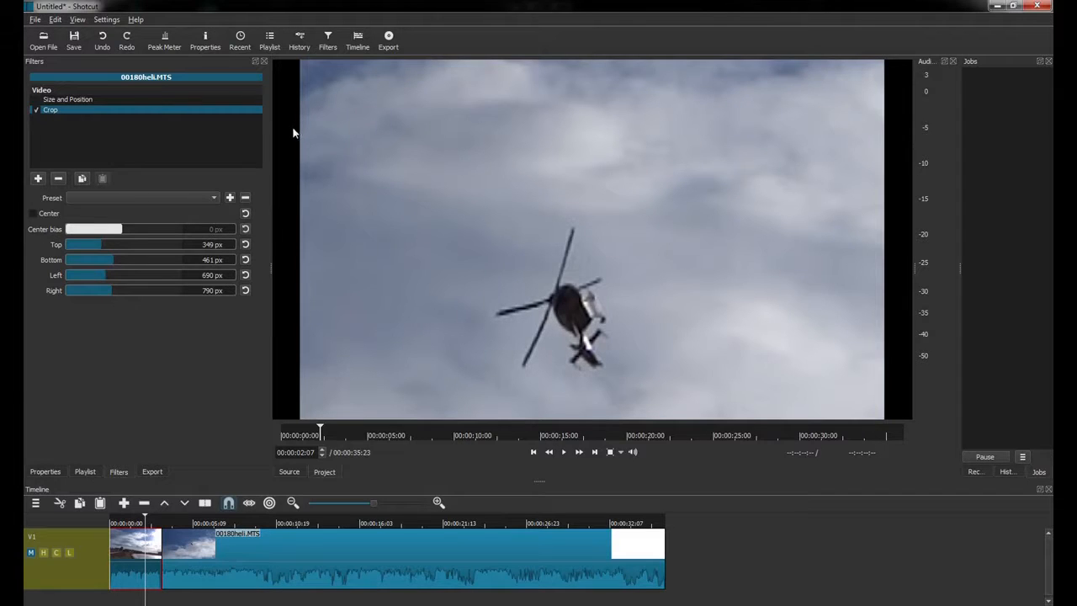
drag(106, 277, 106, 272)
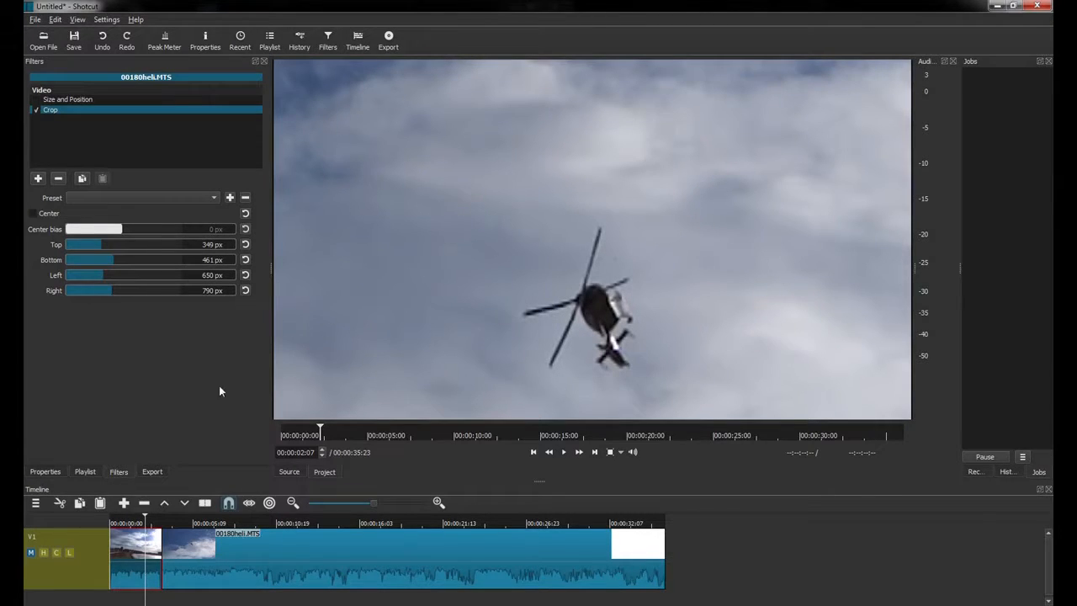
click(89, 244)
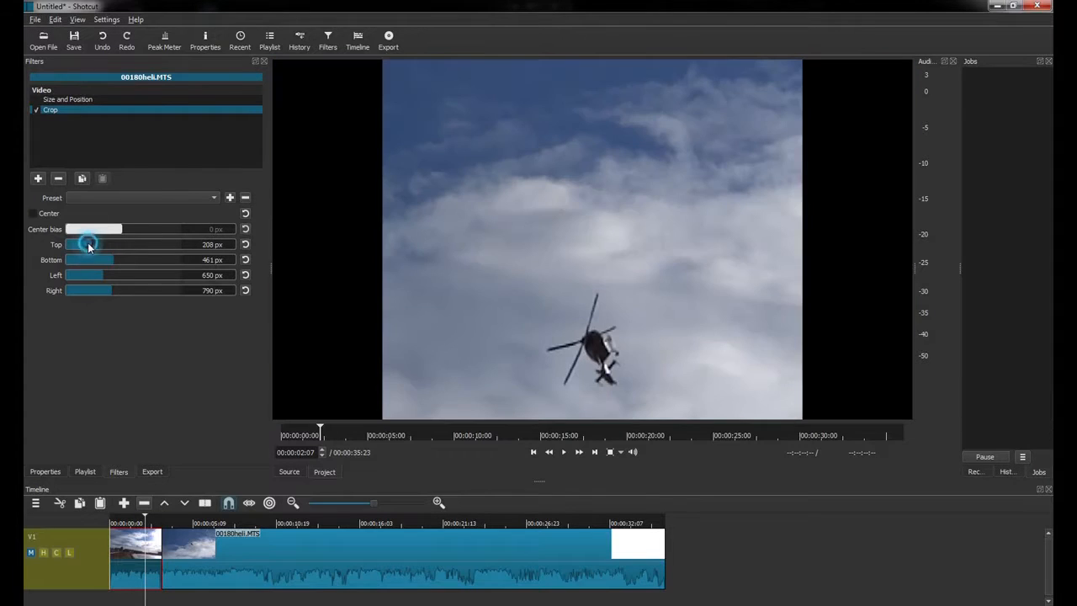
click(95, 260)
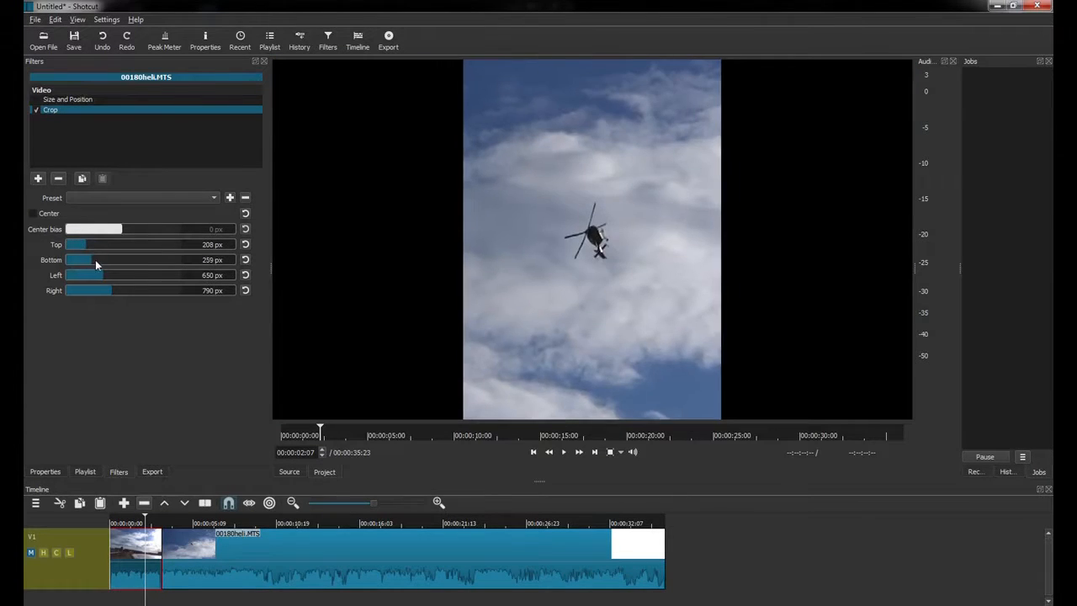
click(90, 260)
click(85, 274)
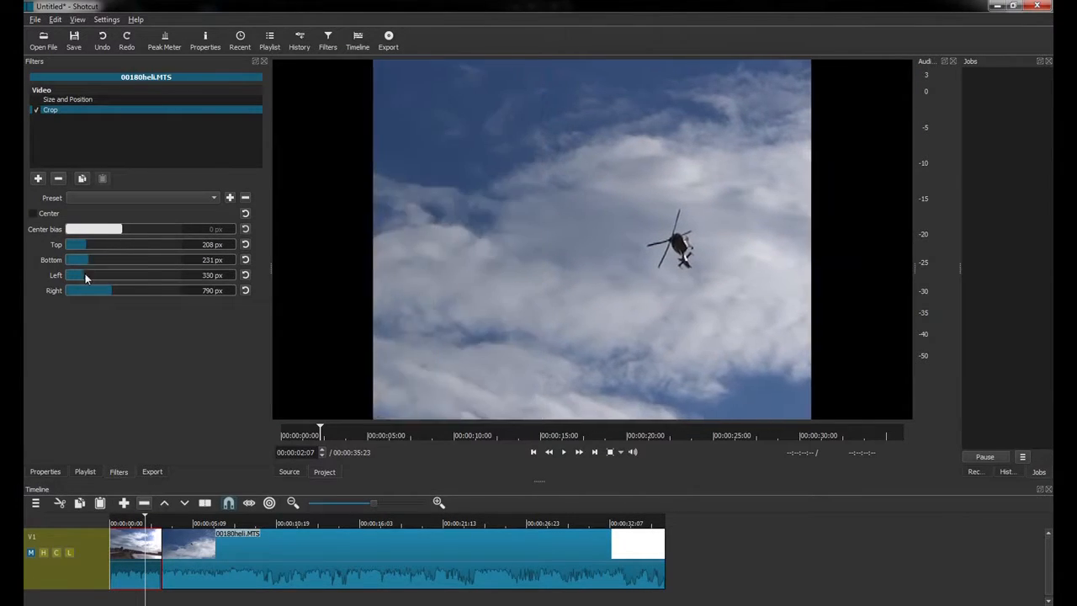
click(93, 290)
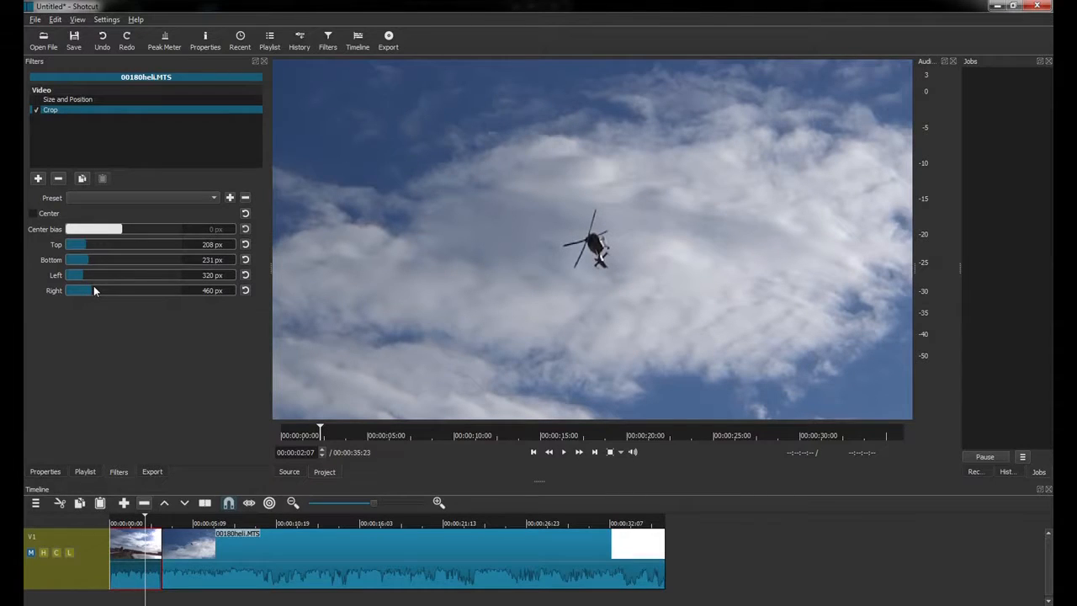
click(122, 523)
Check frames near 1:11 and 03:08, raise the Top crop to 315 px, and enable Size and Position.
click(133, 524)
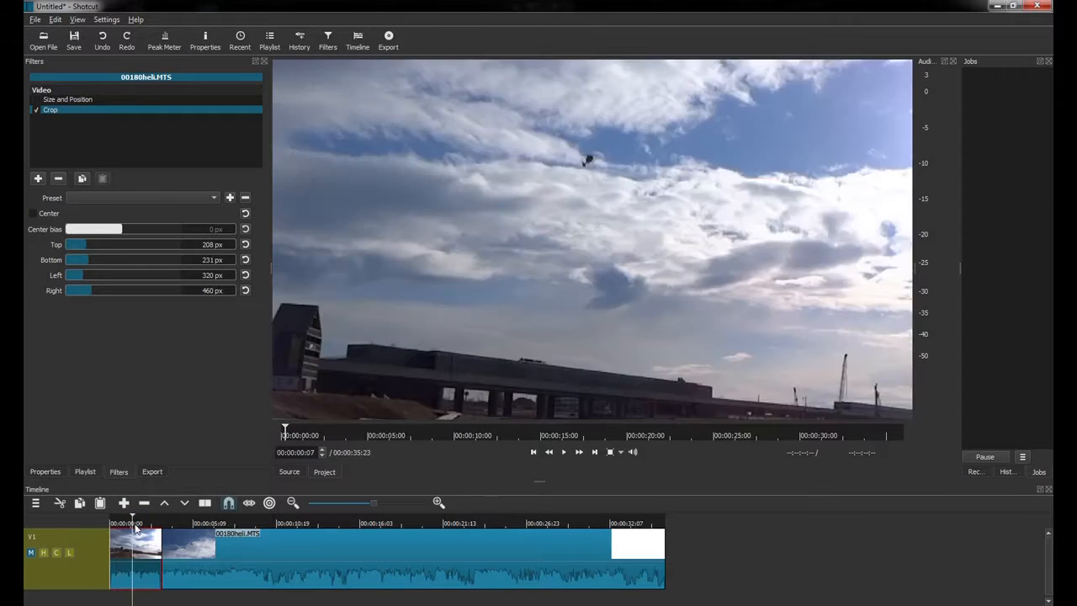
key(space)
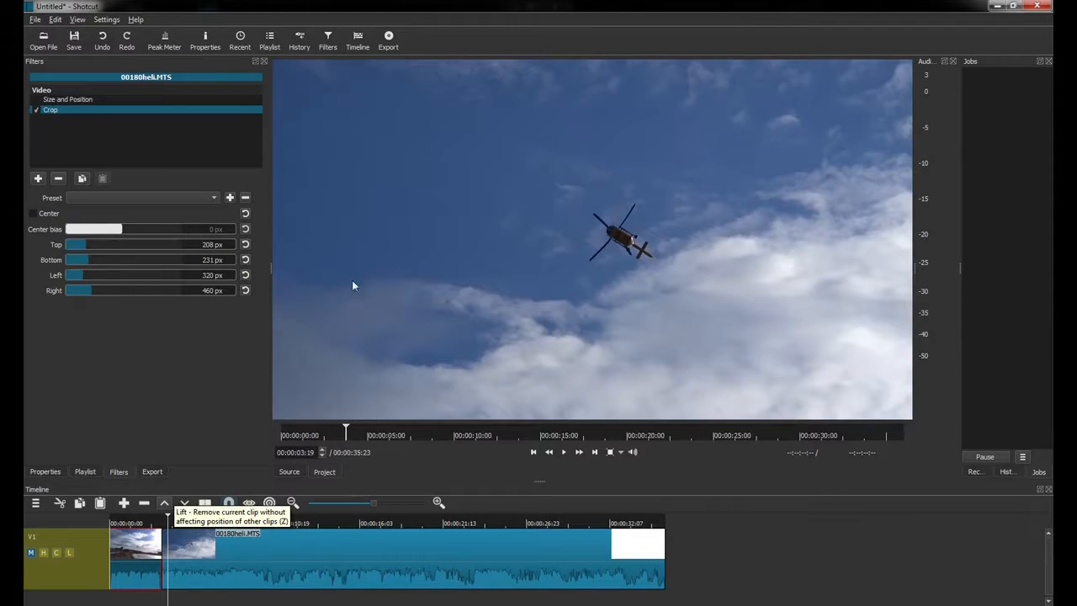
click(165, 520)
drag(164, 520, 158, 521)
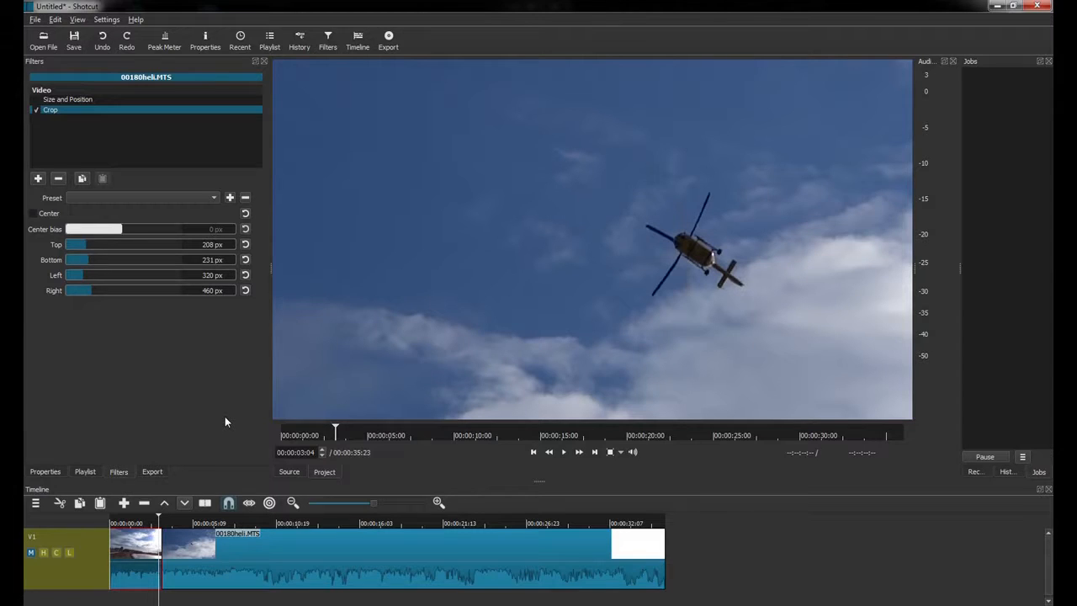
click(147, 521)
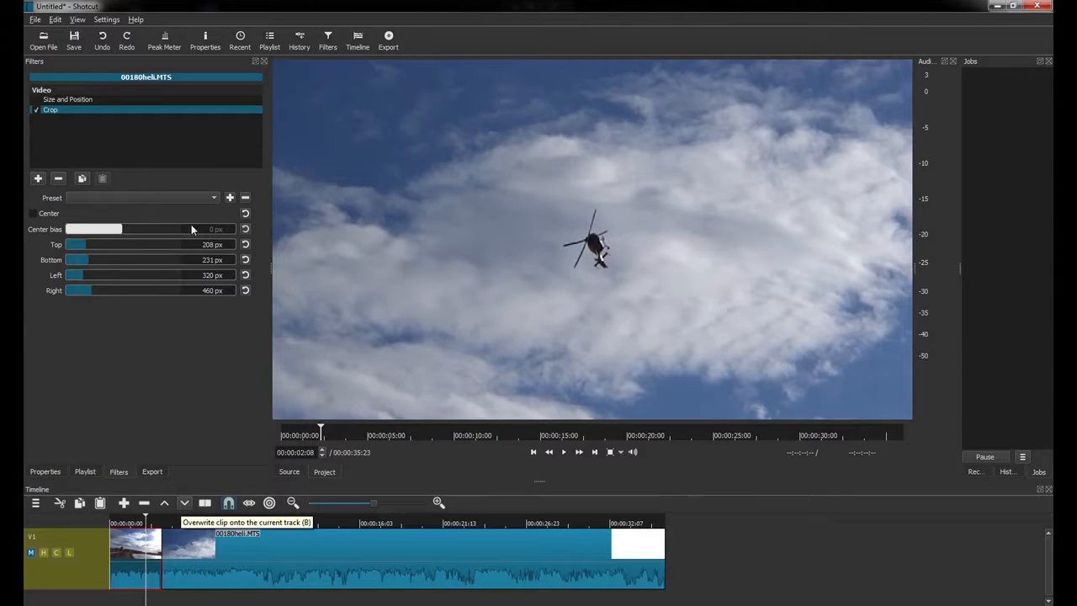
drag(92, 244, 105, 292)
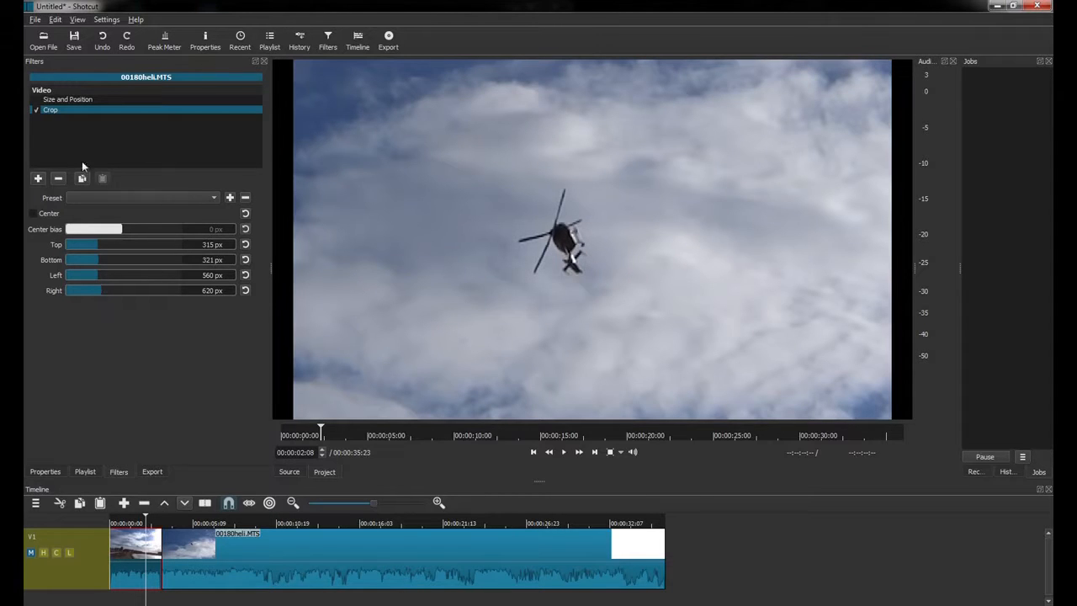
click(35, 100)
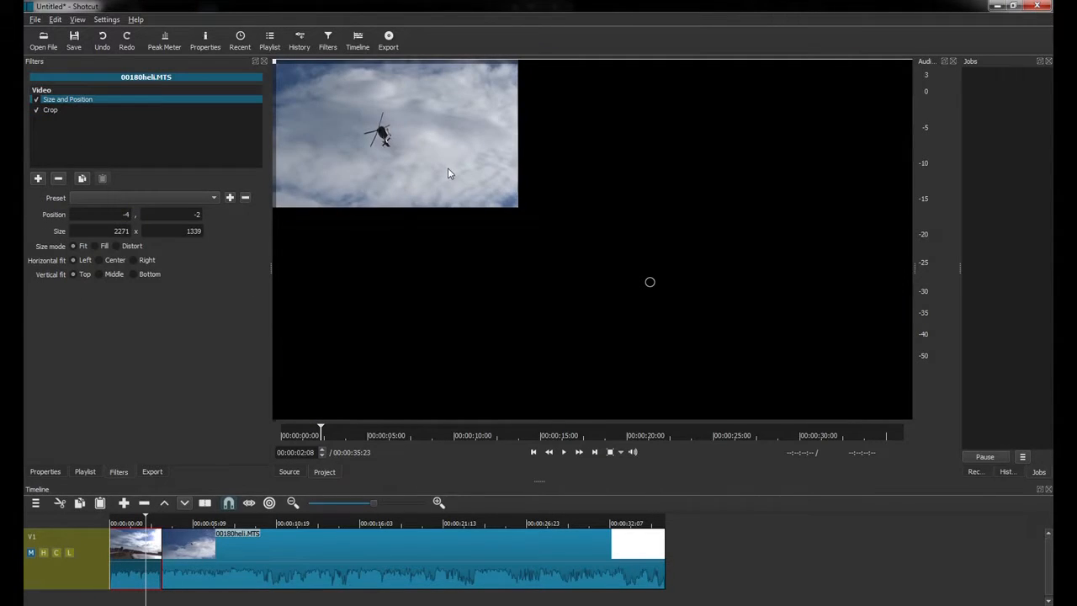
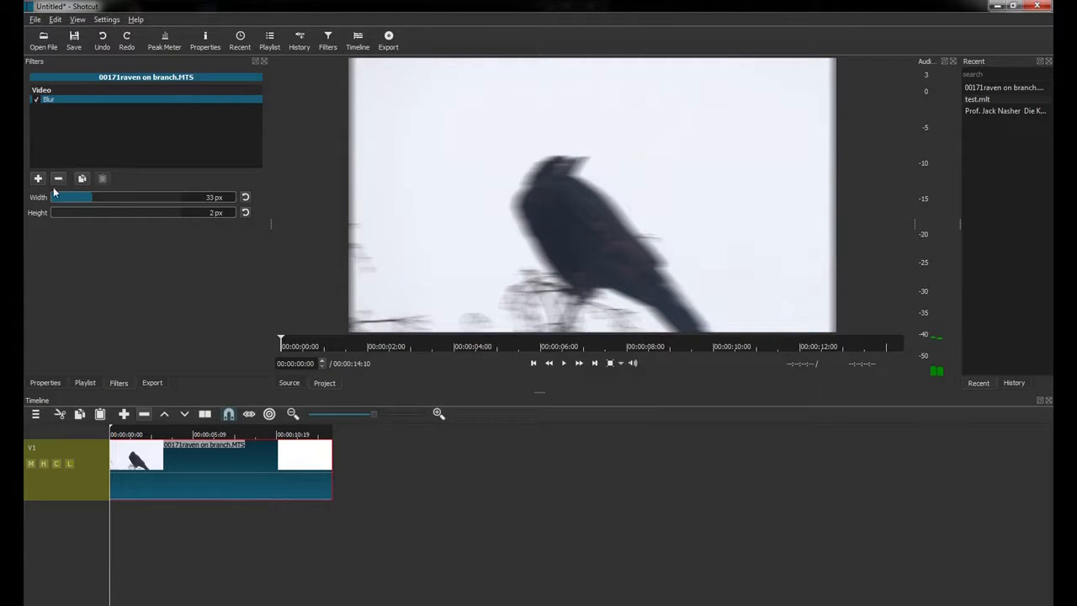
Uncheck the 33 × 2 px Blur filter on the raven on branch.MTS clip.
click(36, 100)
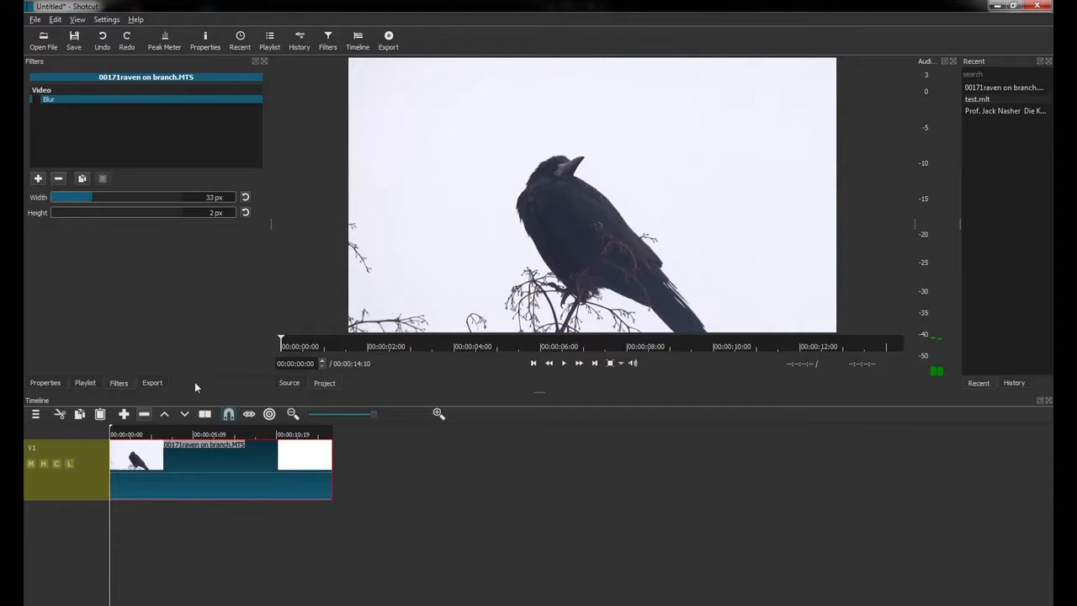
Add a new video track, V2, above V1.
click(51, 486)
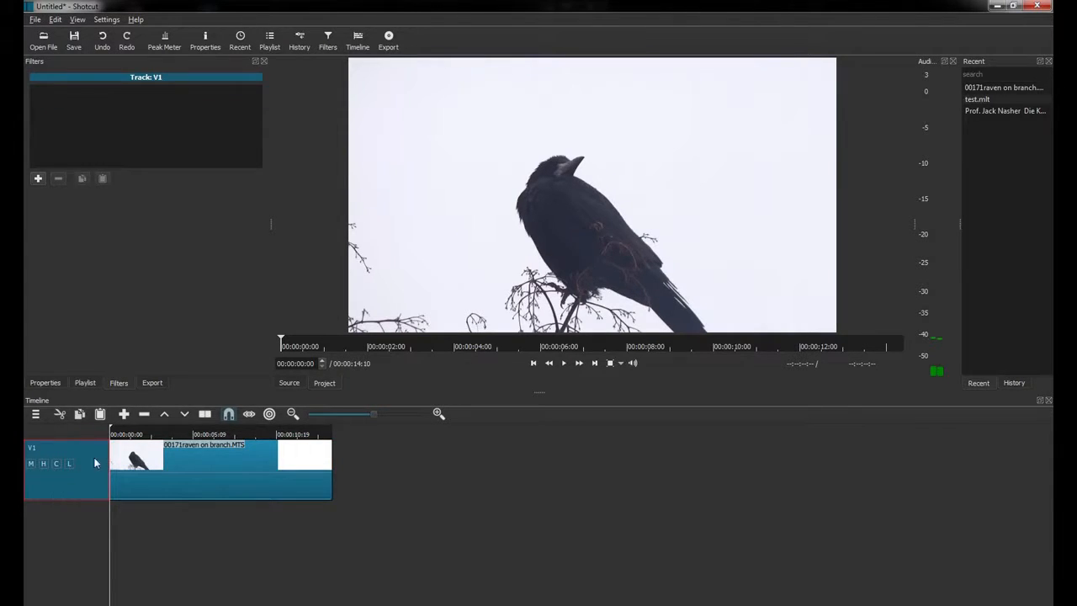
right_click(65, 486)
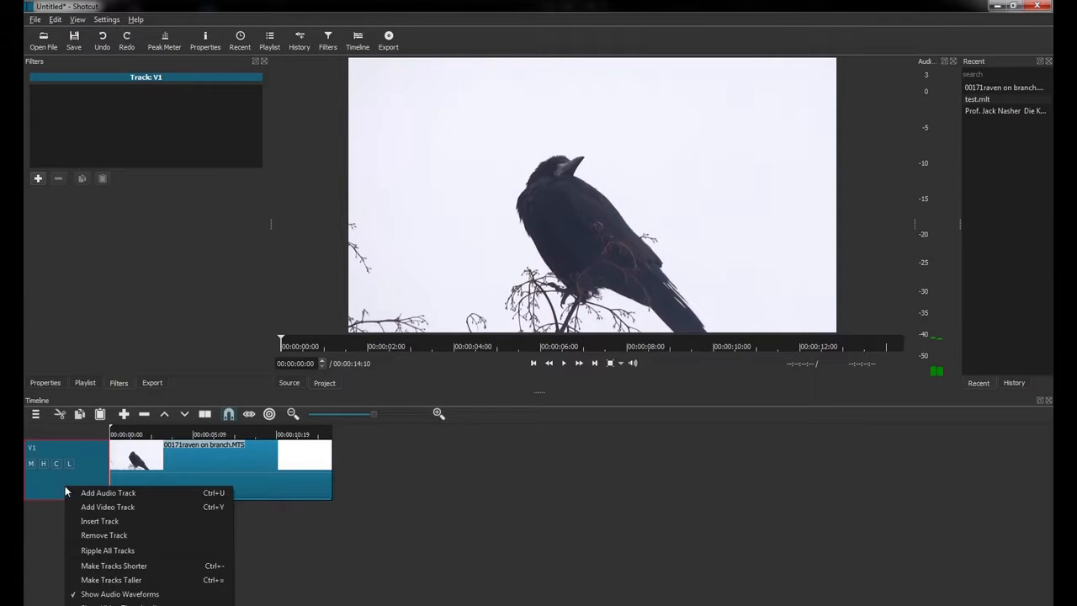
click(112, 507)
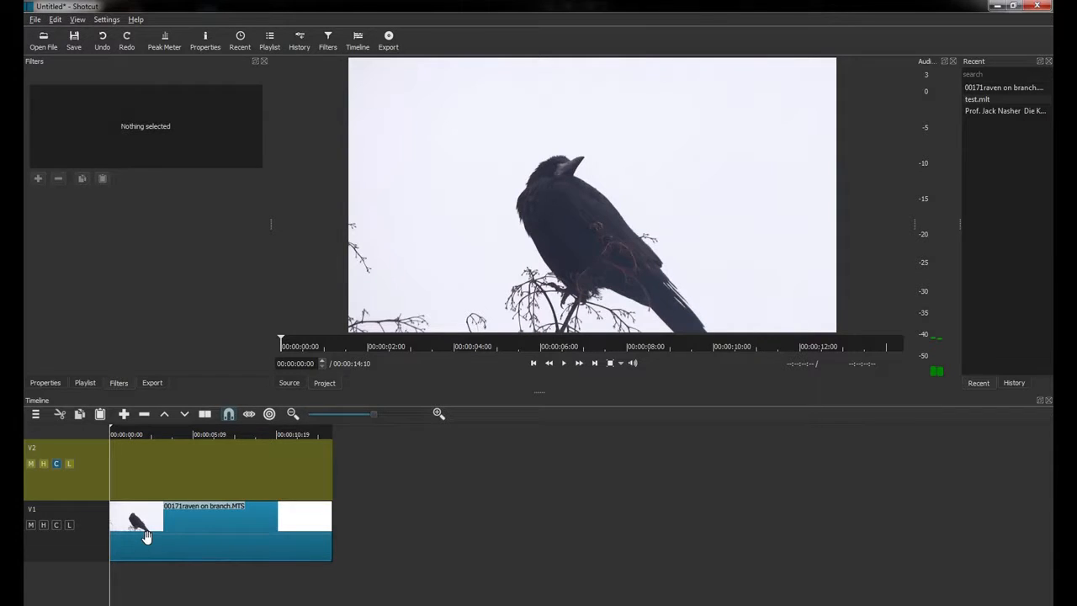
Copy the raven clip from V1 and paste it onto V2 at the start.
click(189, 520)
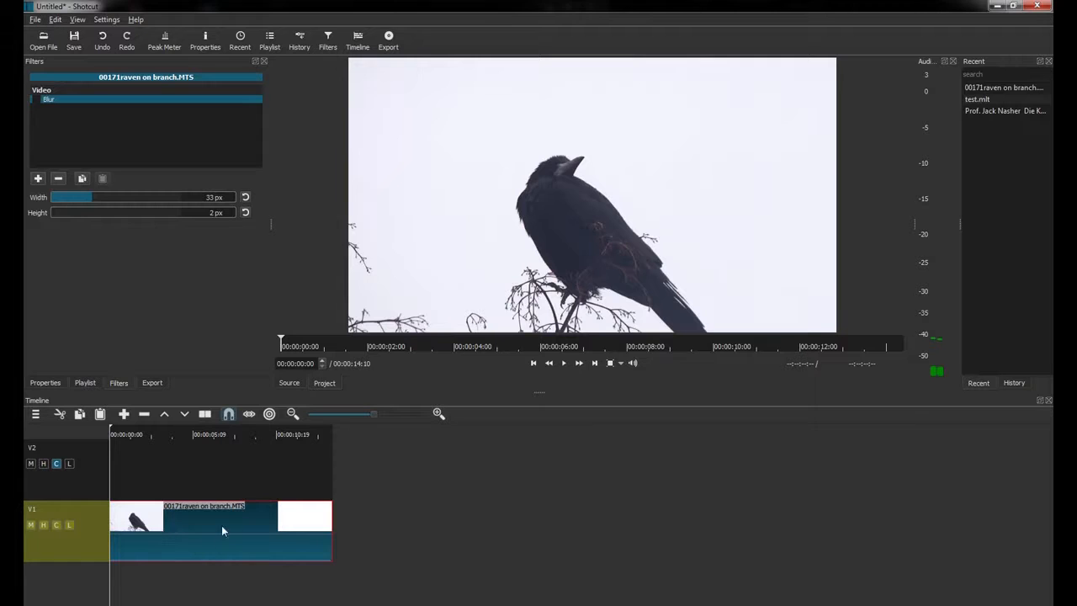
right_click(210, 529)
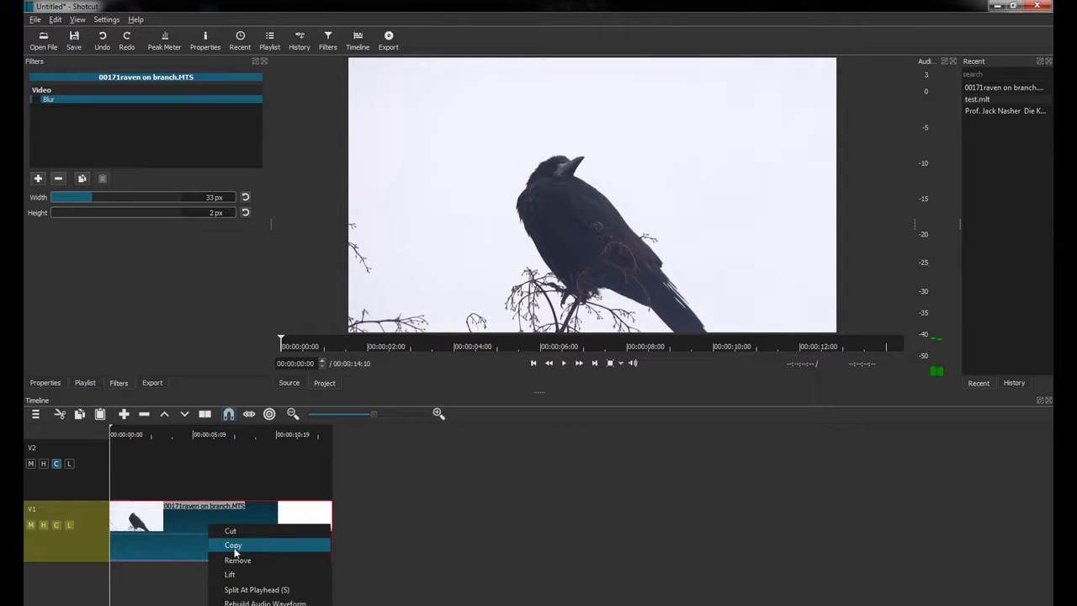
click(236, 546)
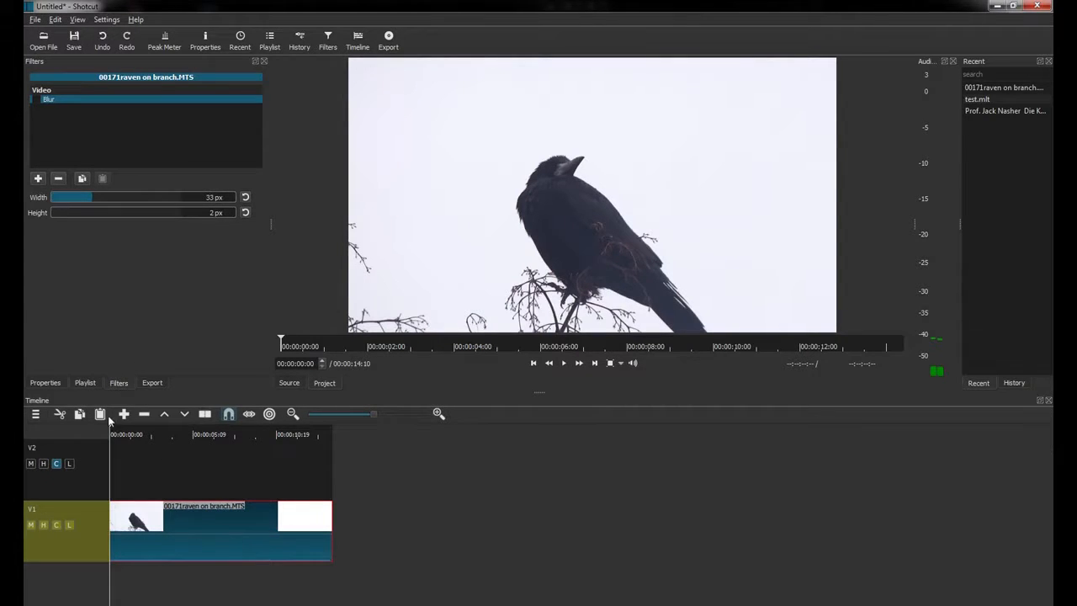
click(78, 481)
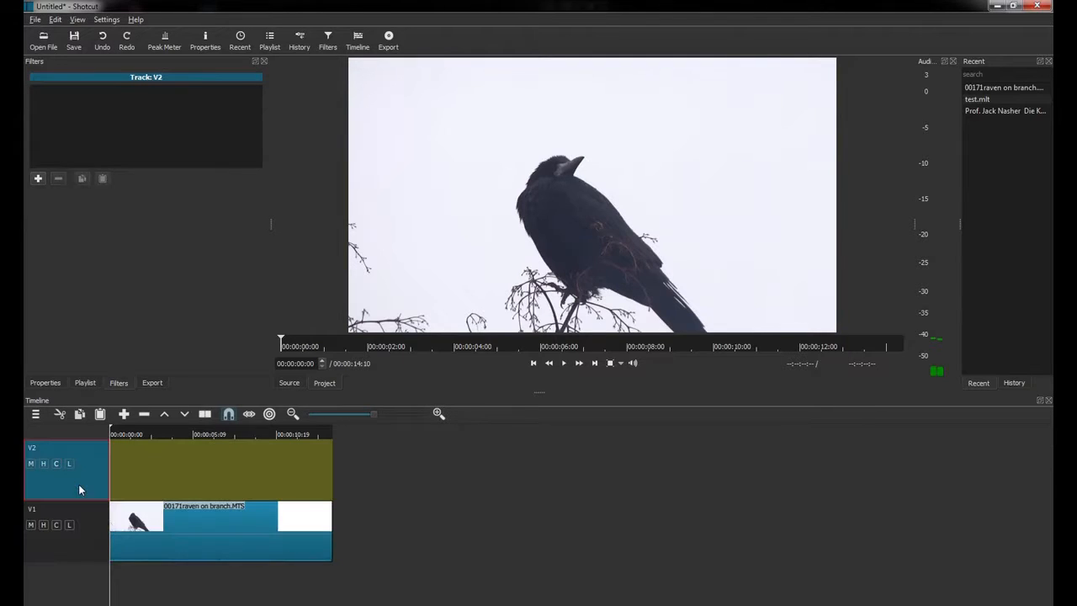
click(100, 414)
drag(326, 434, 98, 430)
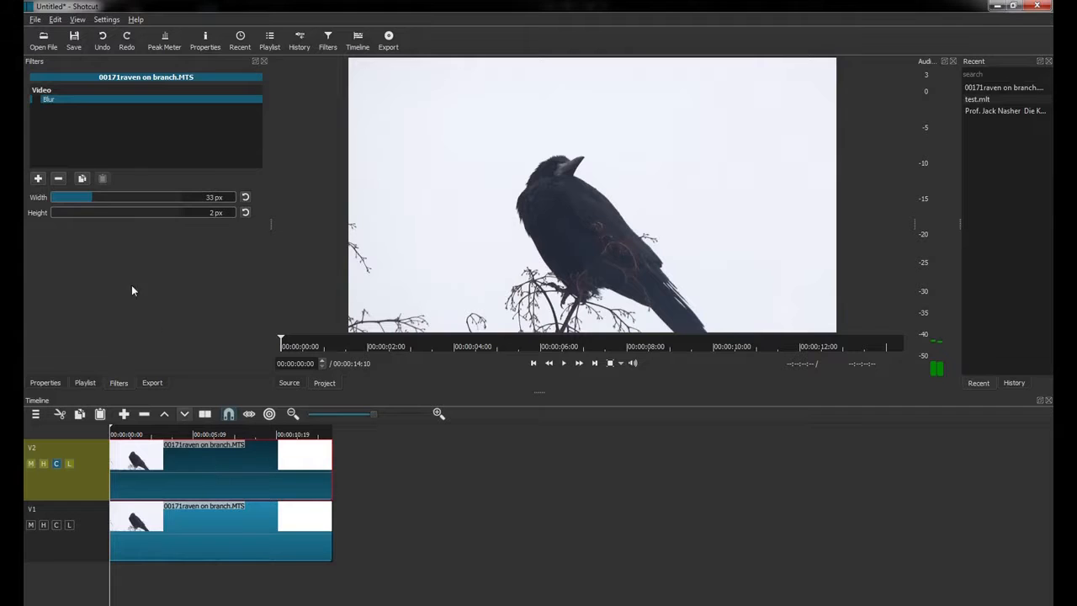
Add a Mute filter and a Crop filter to the copied raven clip on V2.
click(38, 179)
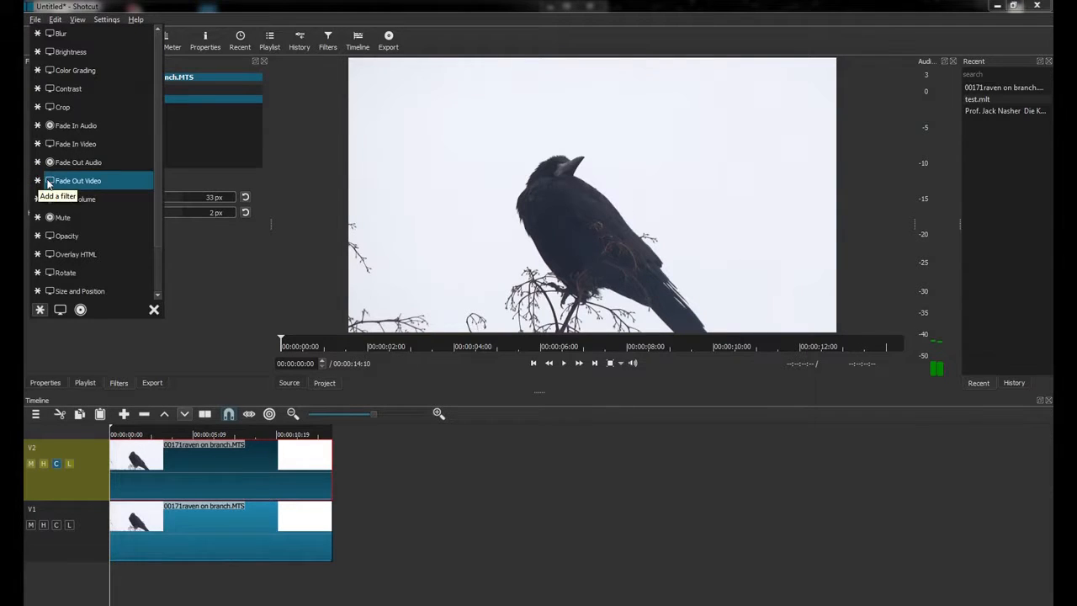
click(77, 217)
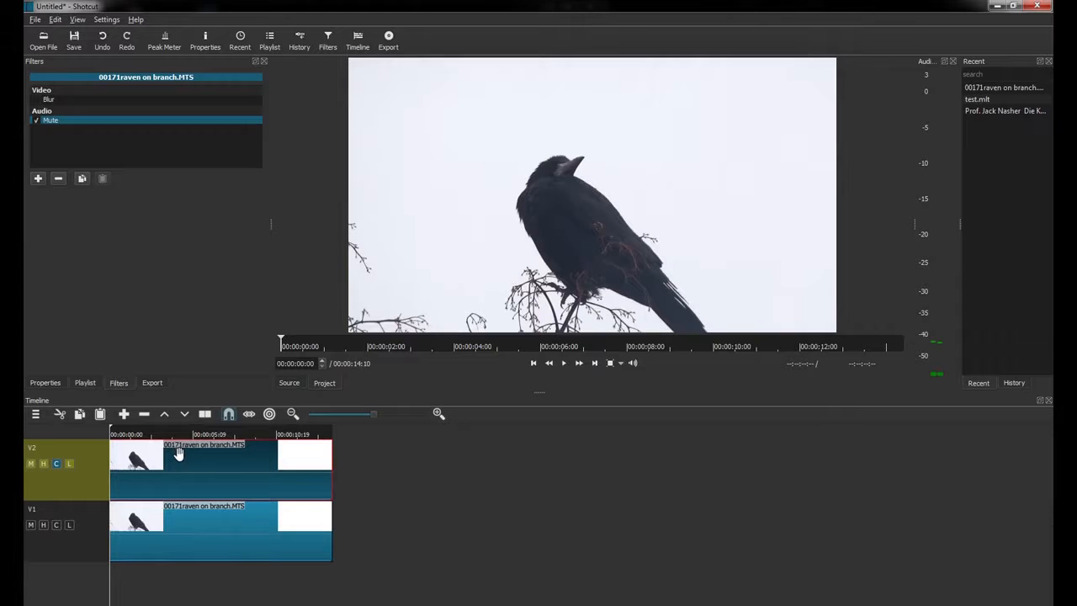
click(40, 179)
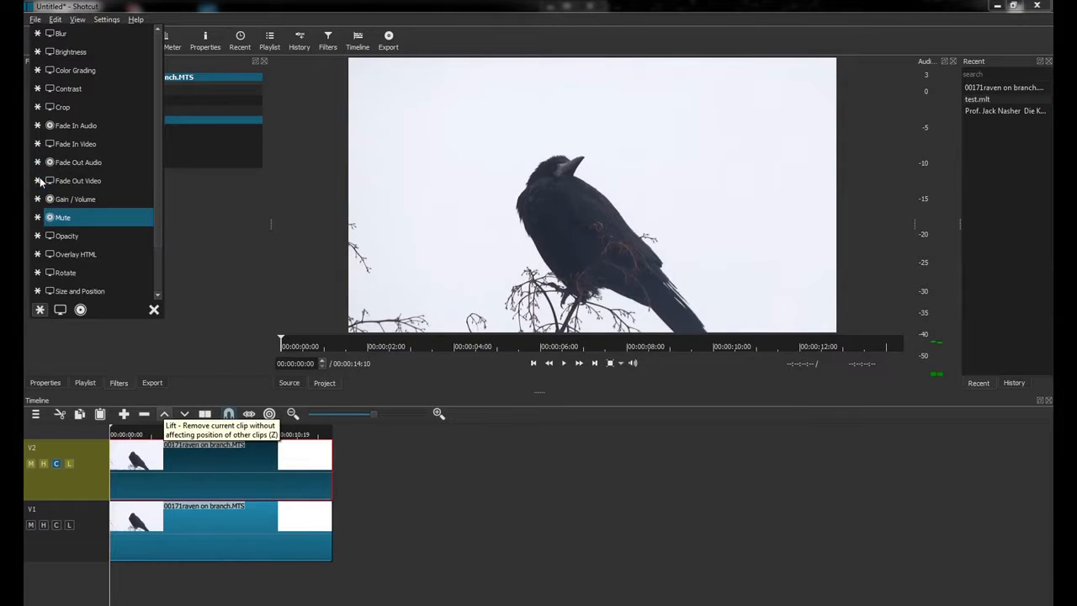
click(61, 110)
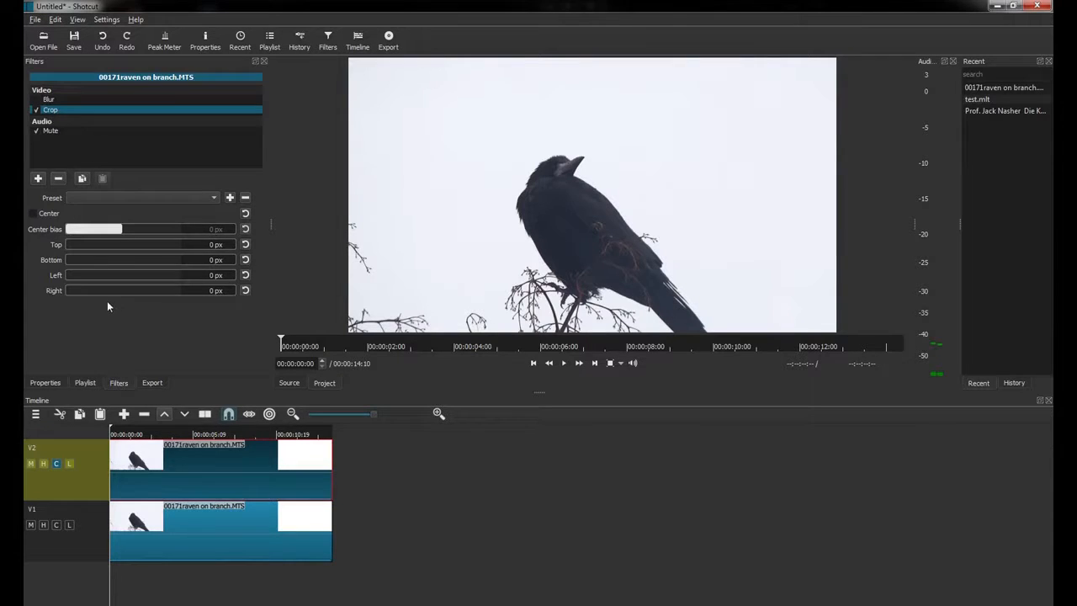
Hide V1 and crop the copy to the raven's head: top 315, bottom 518, left 600, right 870 px.
drag(67, 244, 118, 244)
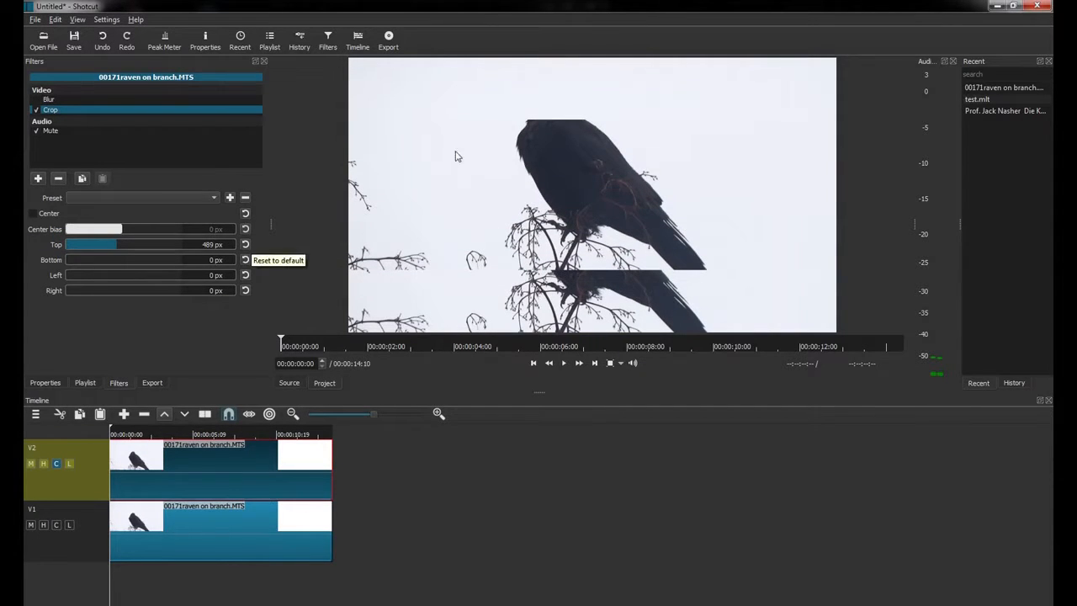
drag(95, 243, 87, 243)
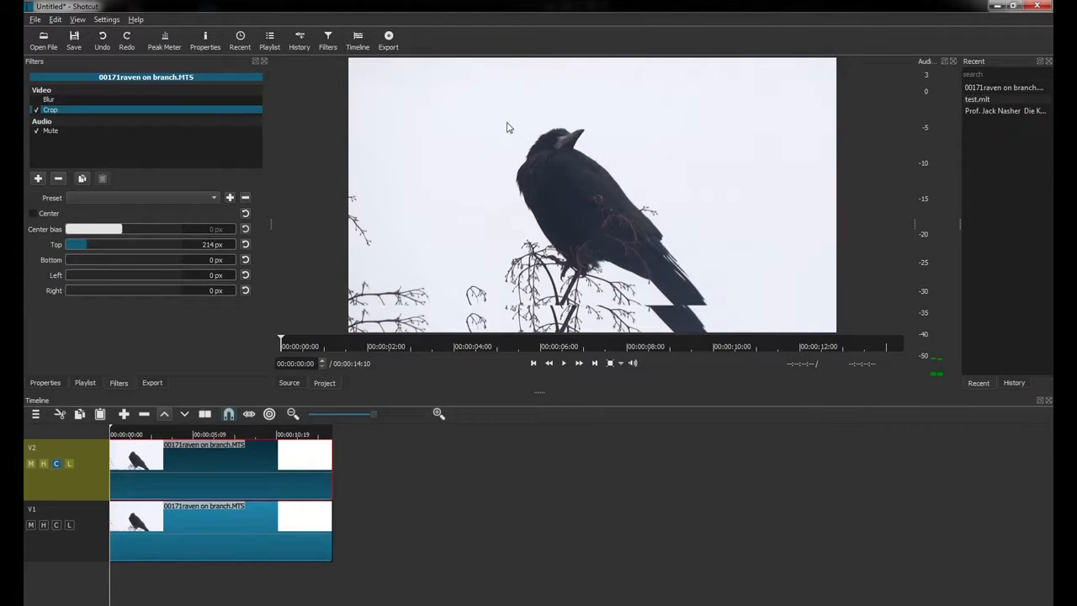
click(44, 525)
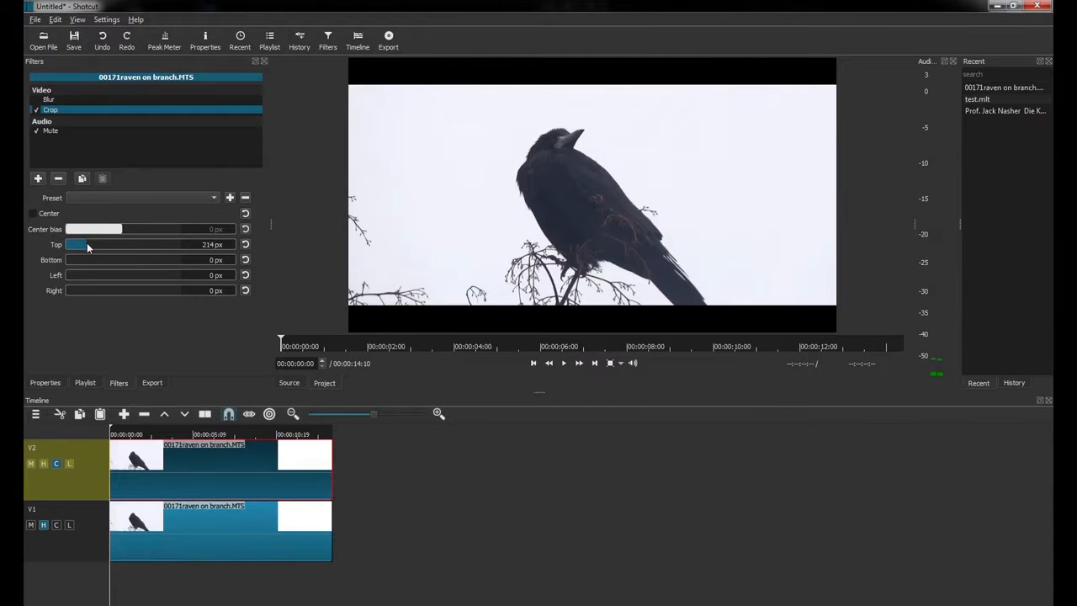
drag(87, 242, 120, 262)
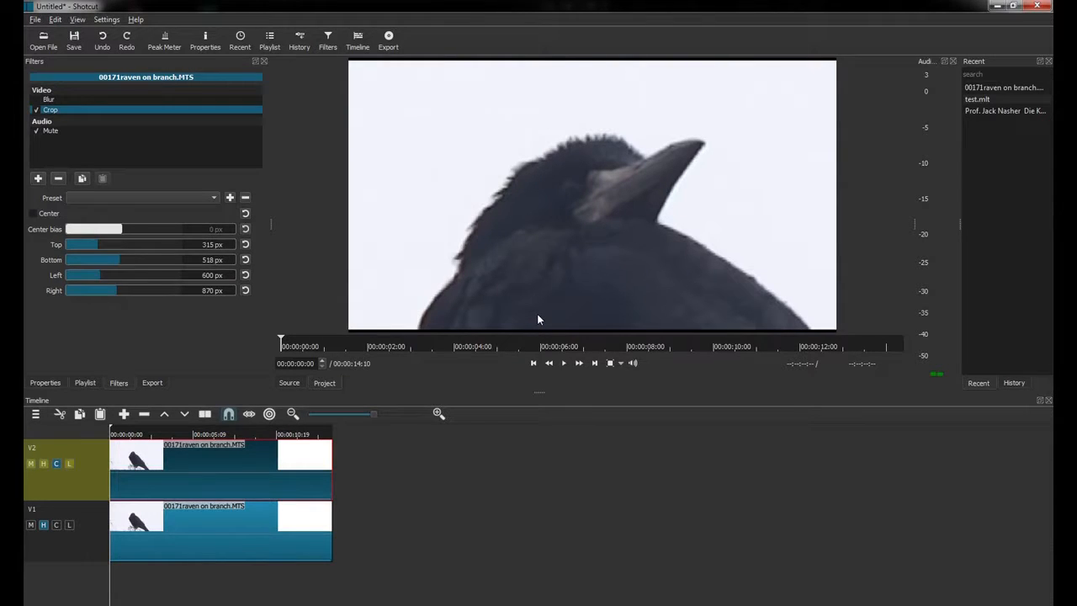
Check playback and lower the Top crop to 208, then 169 px, then enable scrubbing.
click(564, 363)
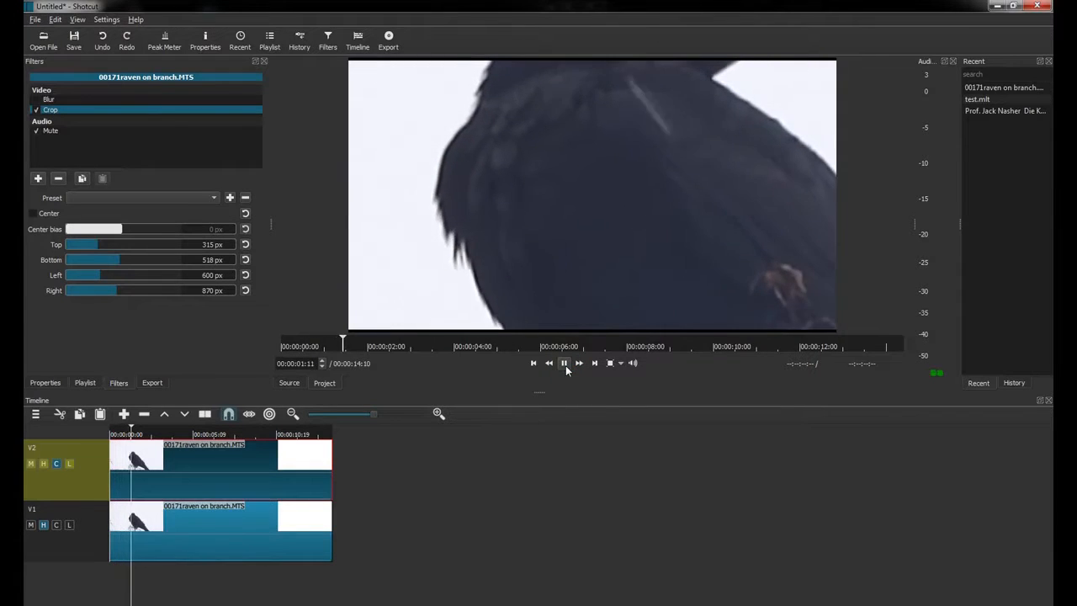
click(564, 363)
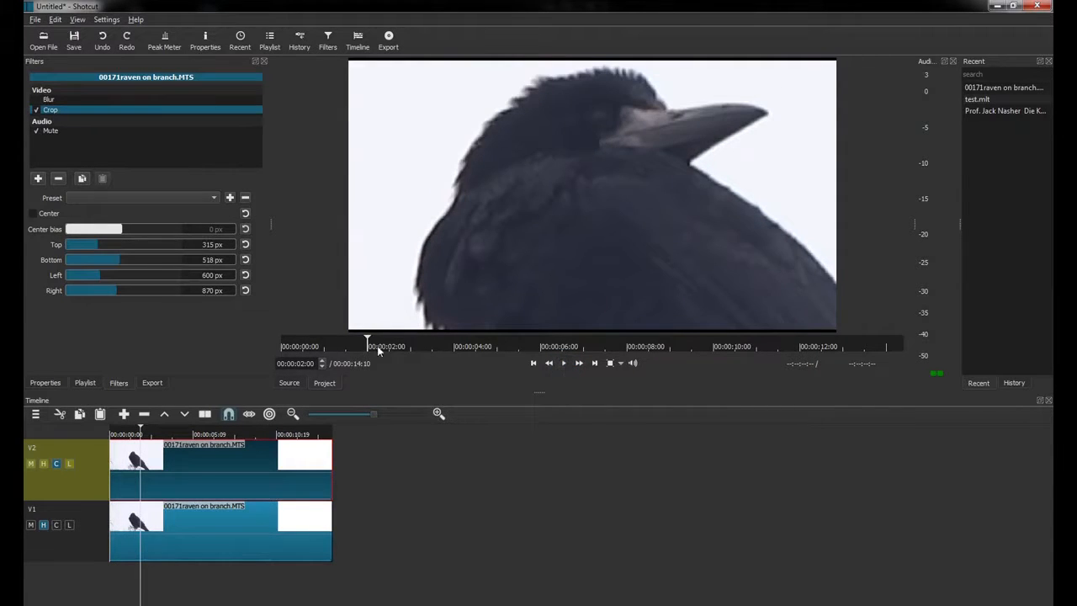
click(347, 343)
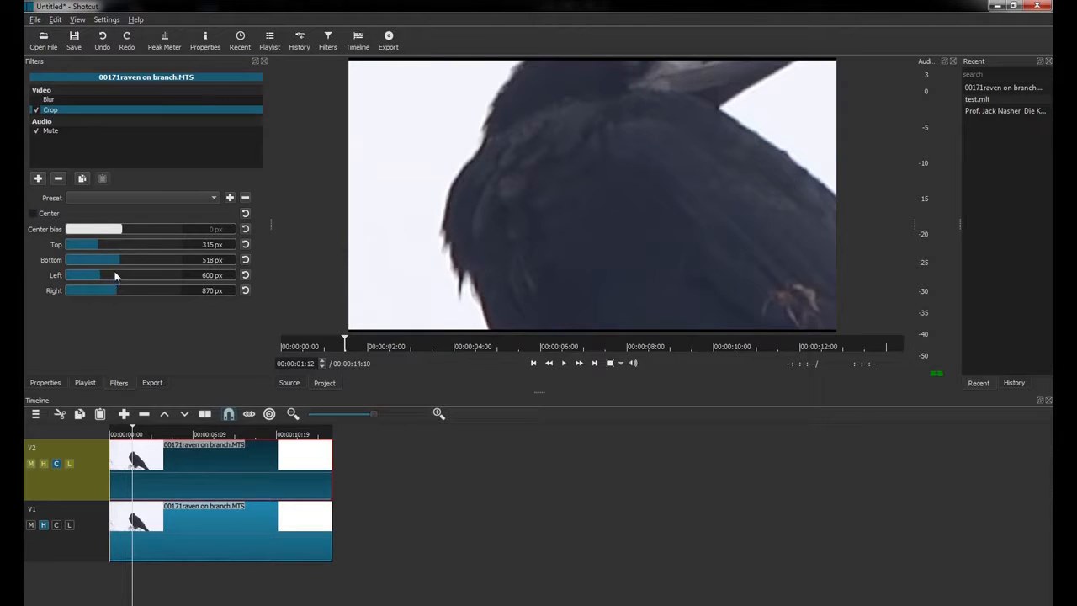
drag(98, 245, 89, 242)
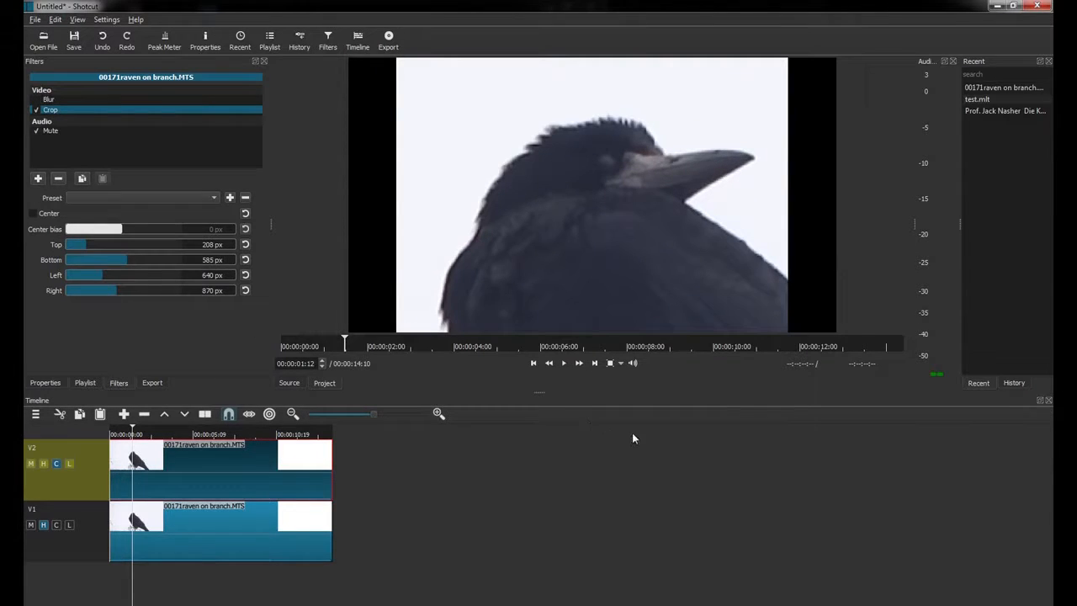
click(565, 364)
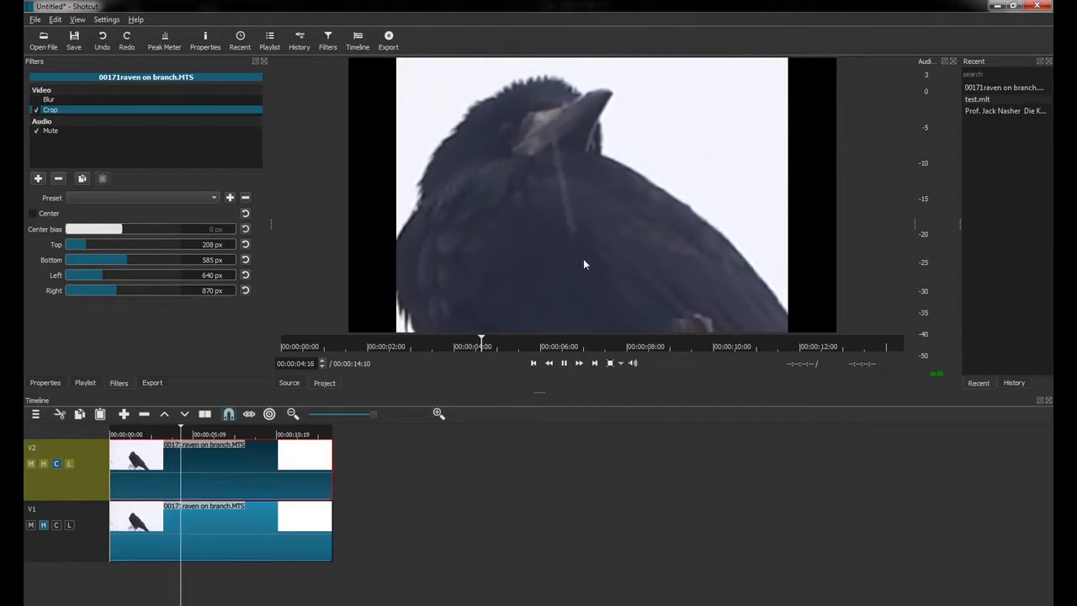
click(562, 364)
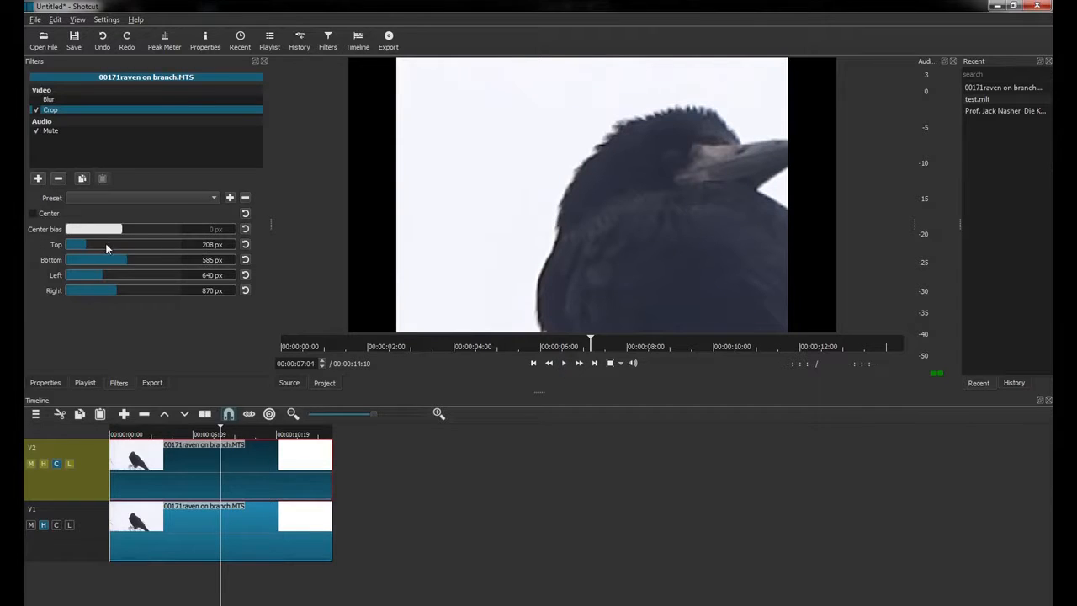
drag(85, 244, 82, 243)
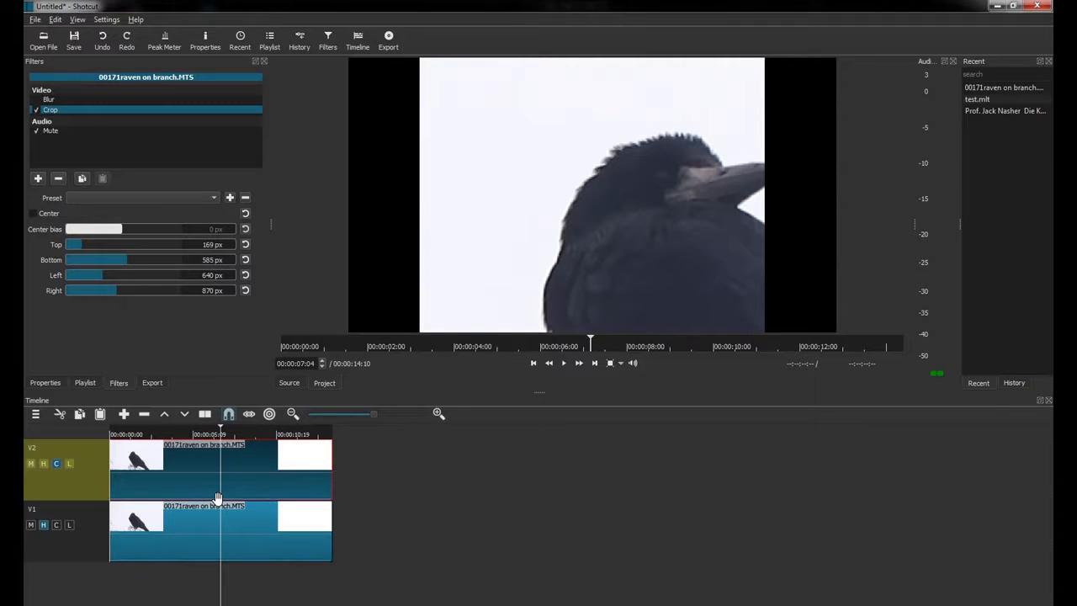
click(249, 413)
Add a Size and Position filter to the copied raven clip.
click(38, 179)
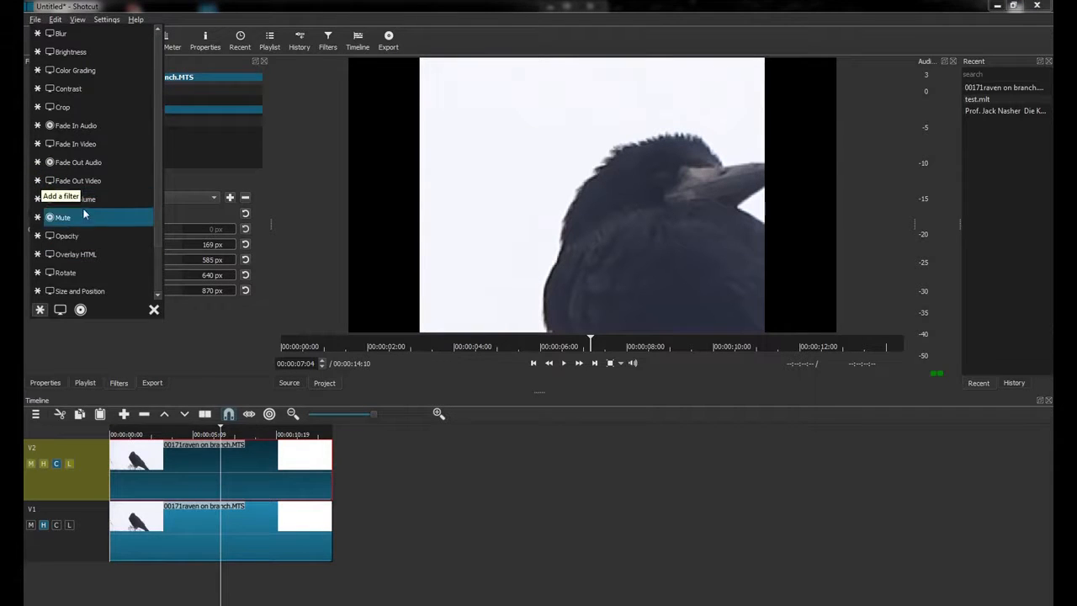
scroll(90, 262, down, 1)
click(84, 254)
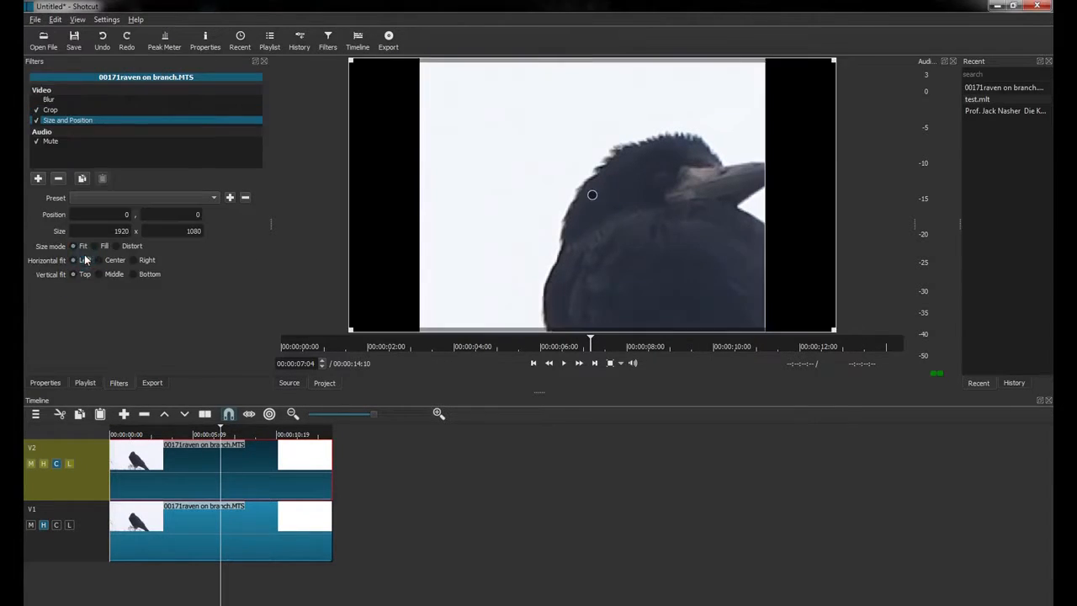
click(36, 120)
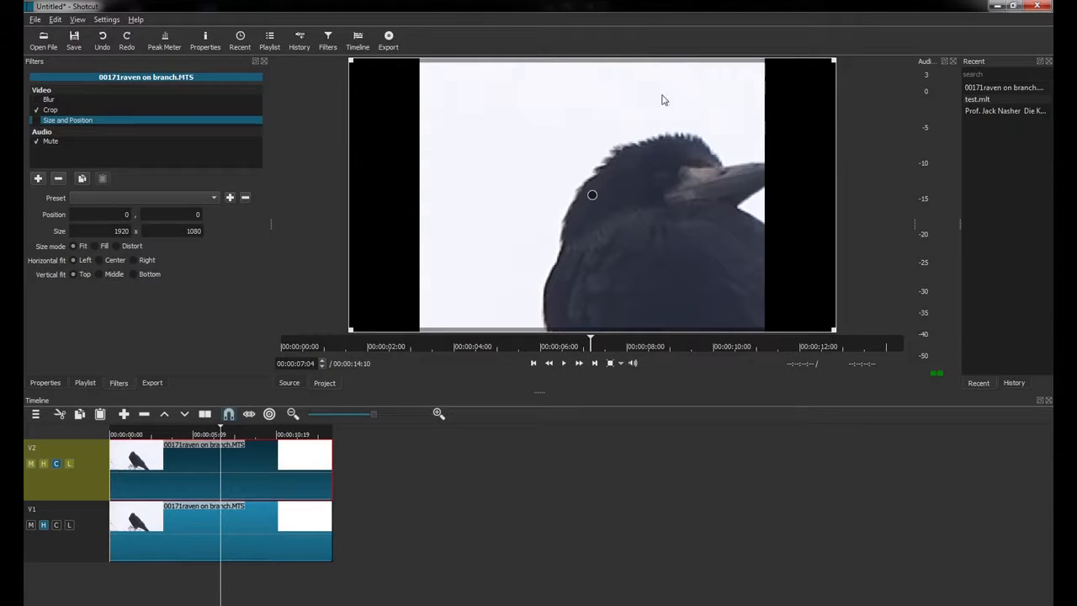
click(36, 120)
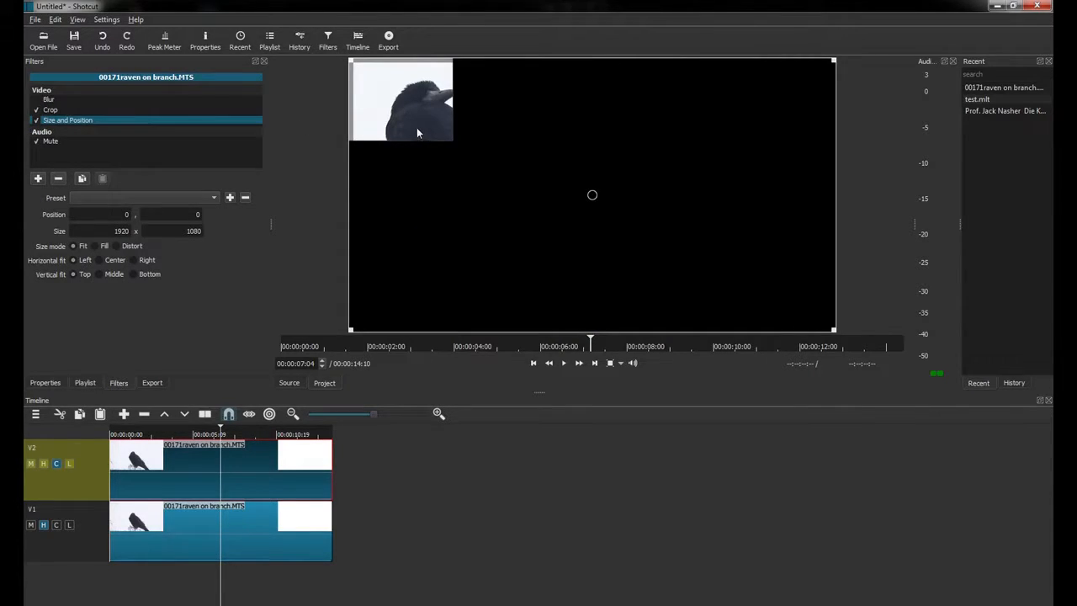
With V1 hidden, shrink the head overlay to 420 × 325 in the top-left corner.
click(44, 524)
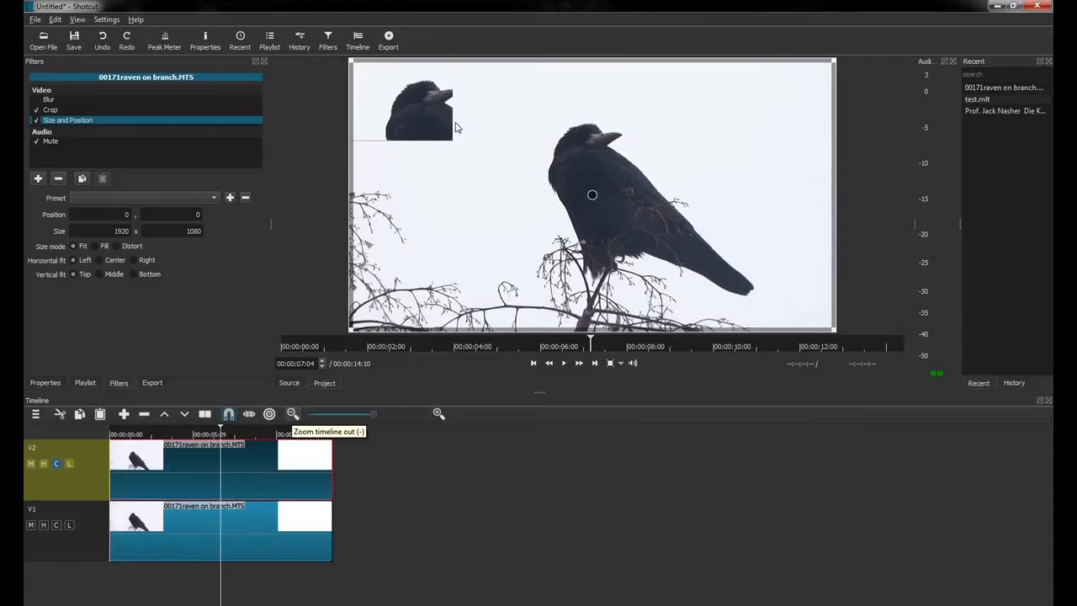
click(42, 525)
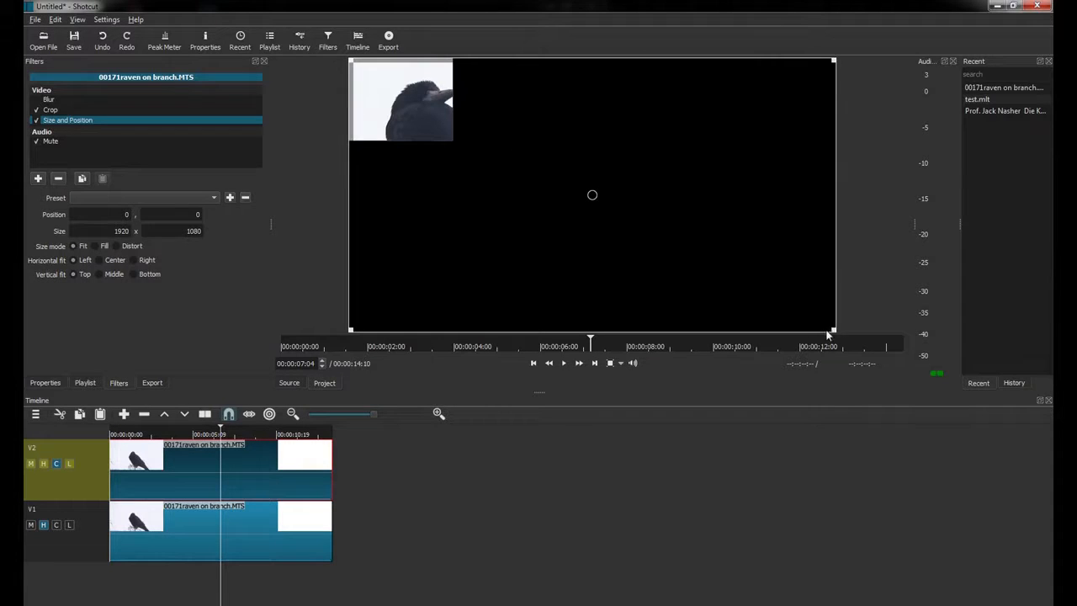
drag(833, 330, 450, 137)
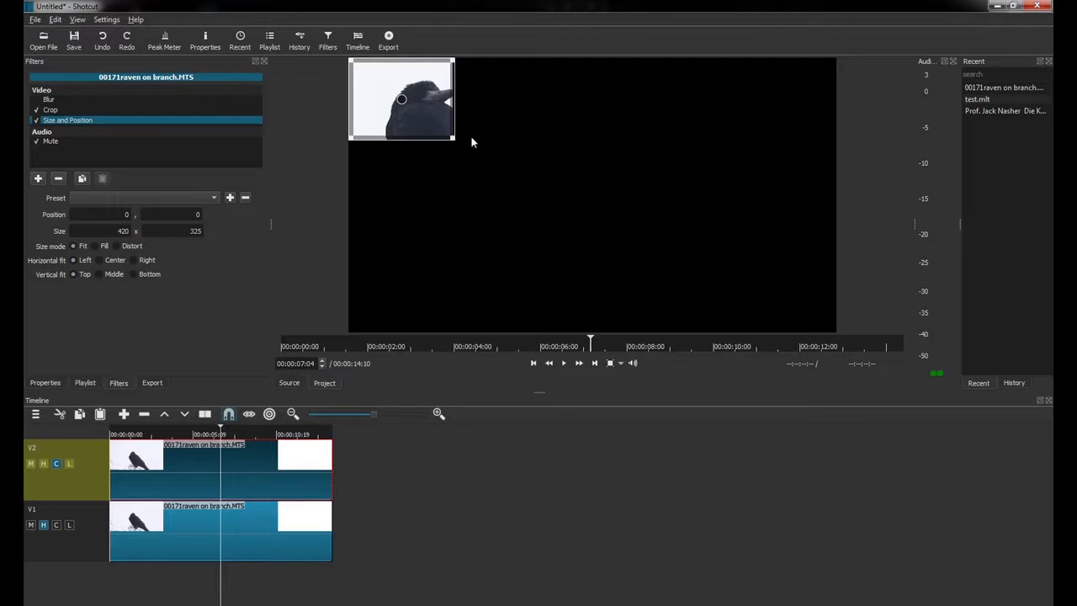
click(56, 142)
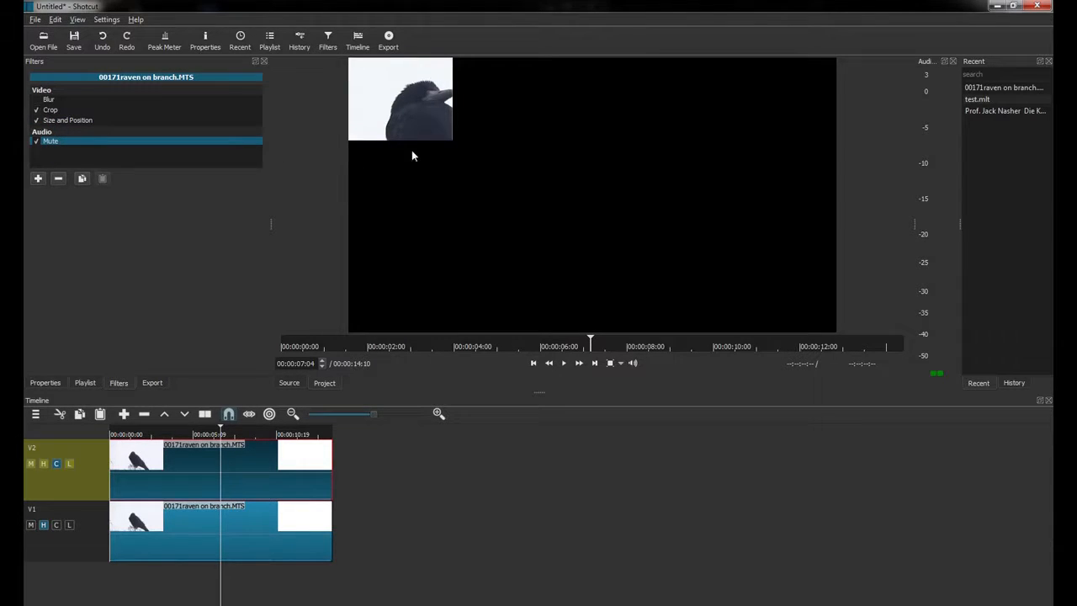
click(48, 122)
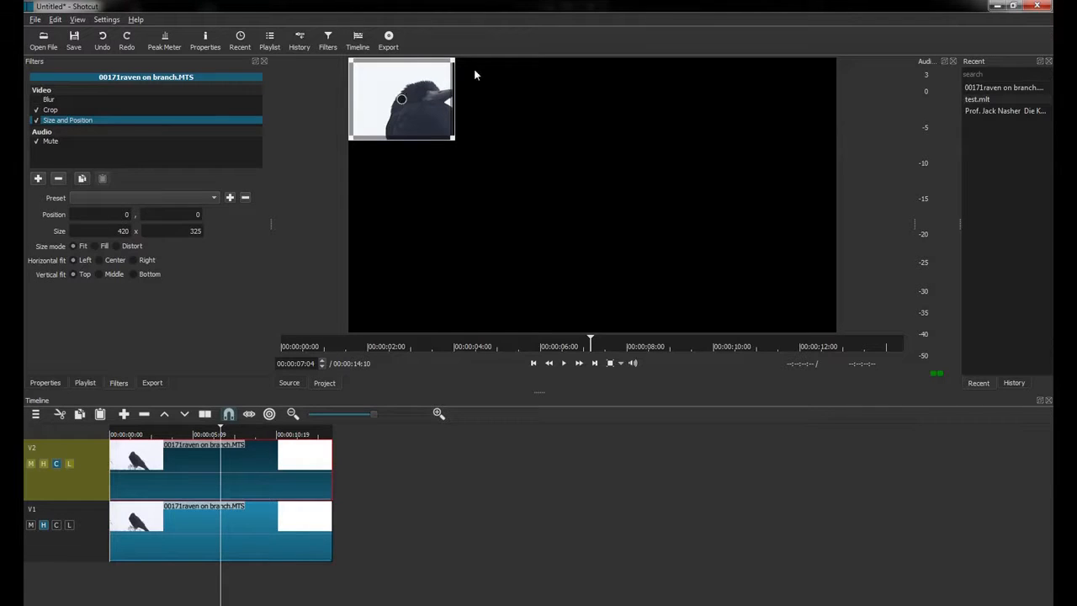
Unhide V1 and place the head overlay just left of the raven's head, at 366,206.
click(45, 524)
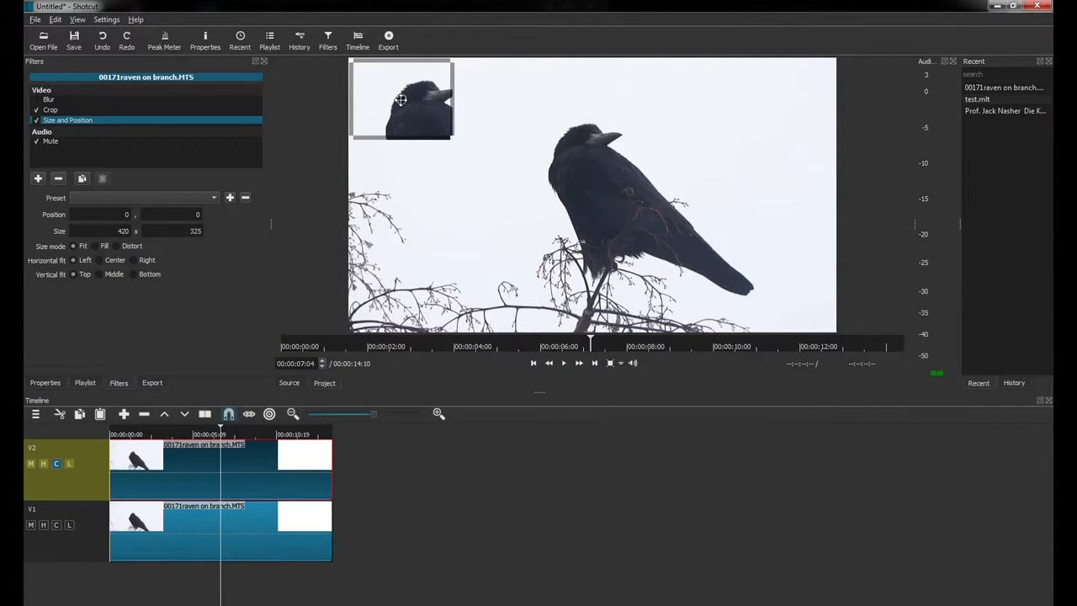
drag(410, 110, 494, 142)
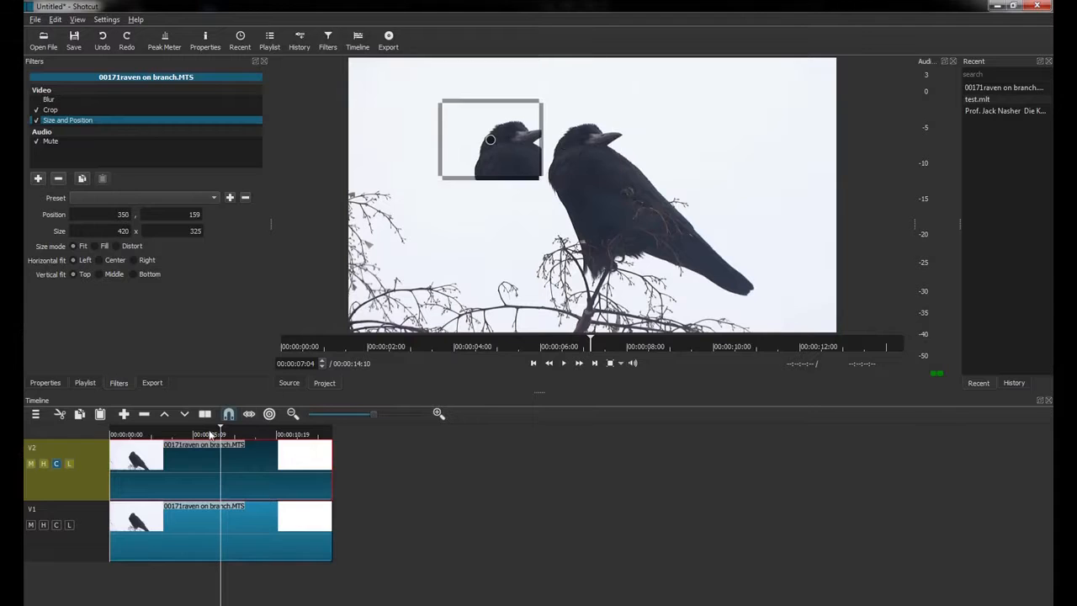
click(151, 435)
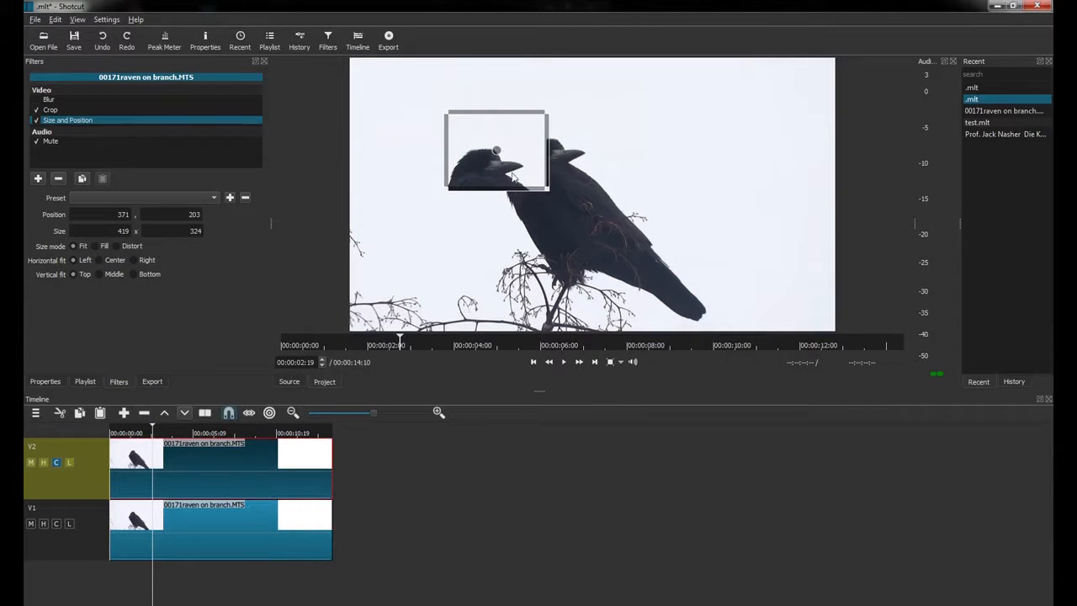
mouse_move(496, 153)
mouse_down()
mouse_move(510, 150)
mouse_move(501, 154)
mouse_up()
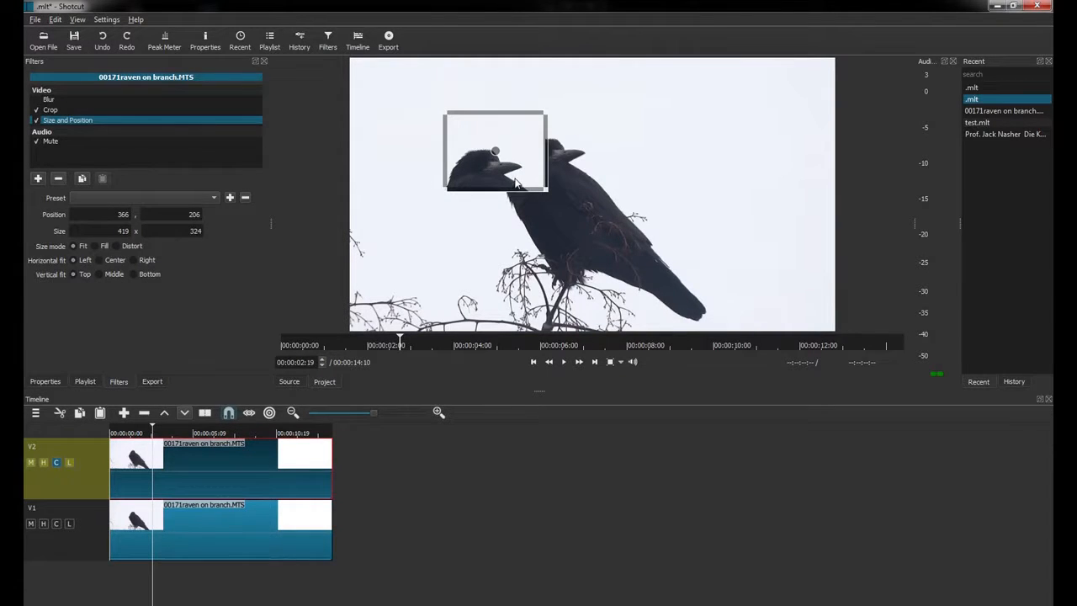
Add an Opacity filter to the overlay set to 60%.
click(39, 178)
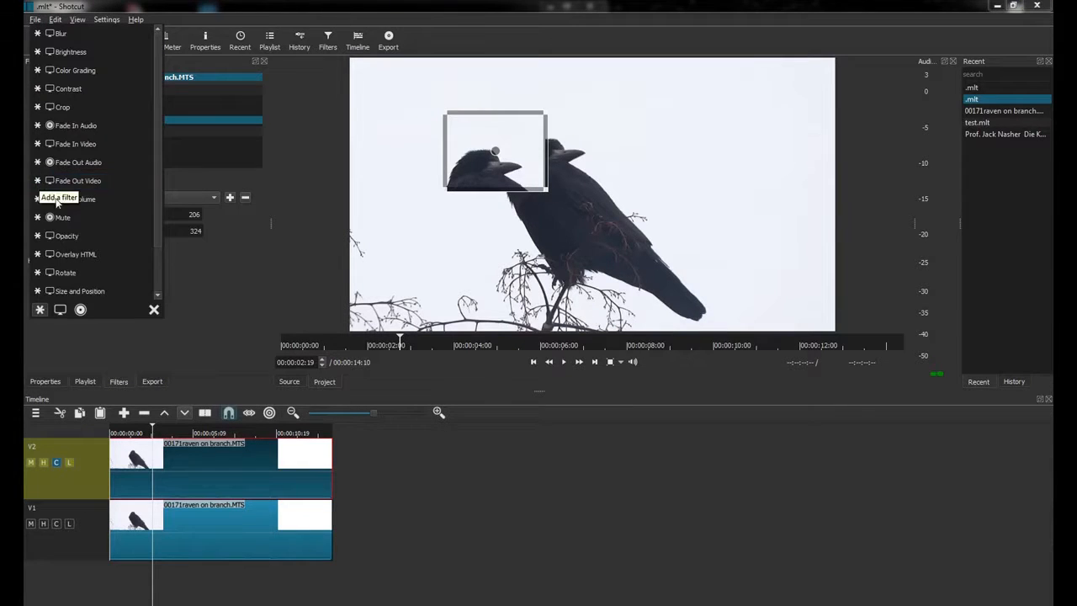
click(62, 237)
drag(155, 198, 135, 199)
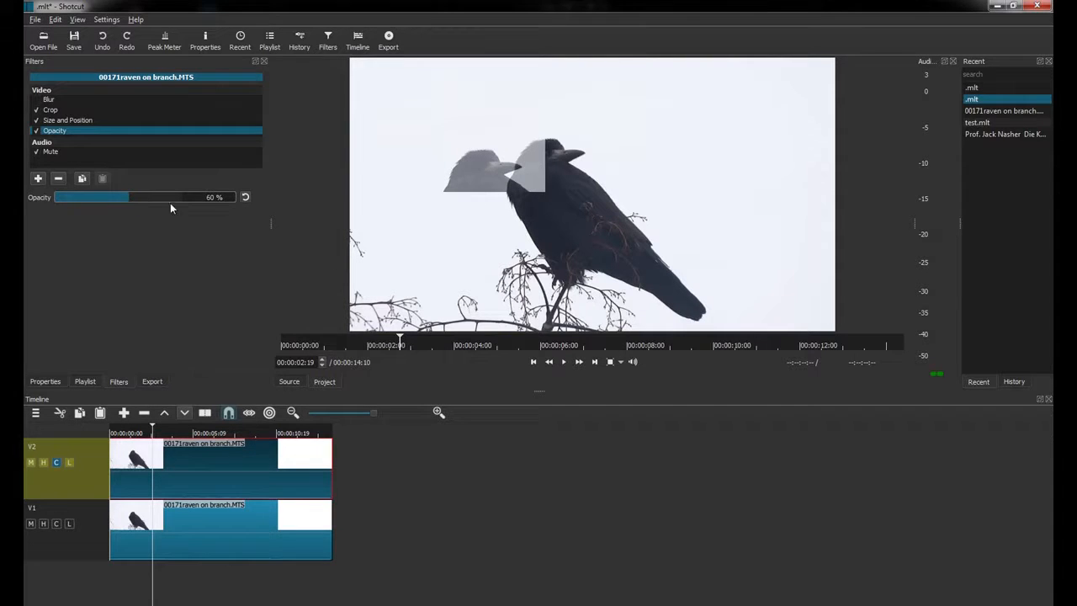
Move the overlay onto the raven's real head at 625,160.
click(68, 121)
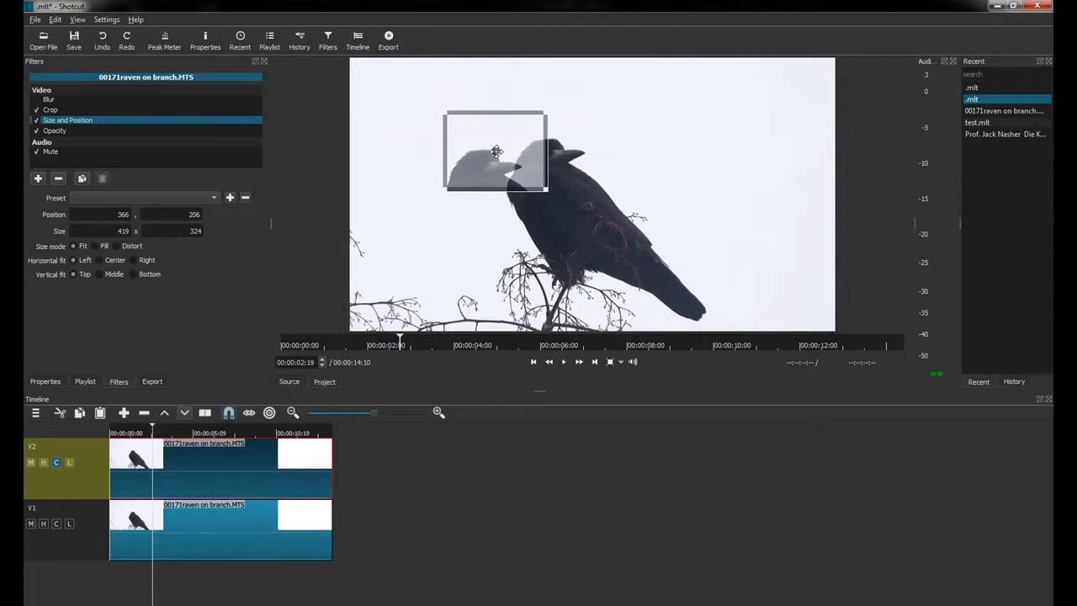
drag(497, 152, 561, 136)
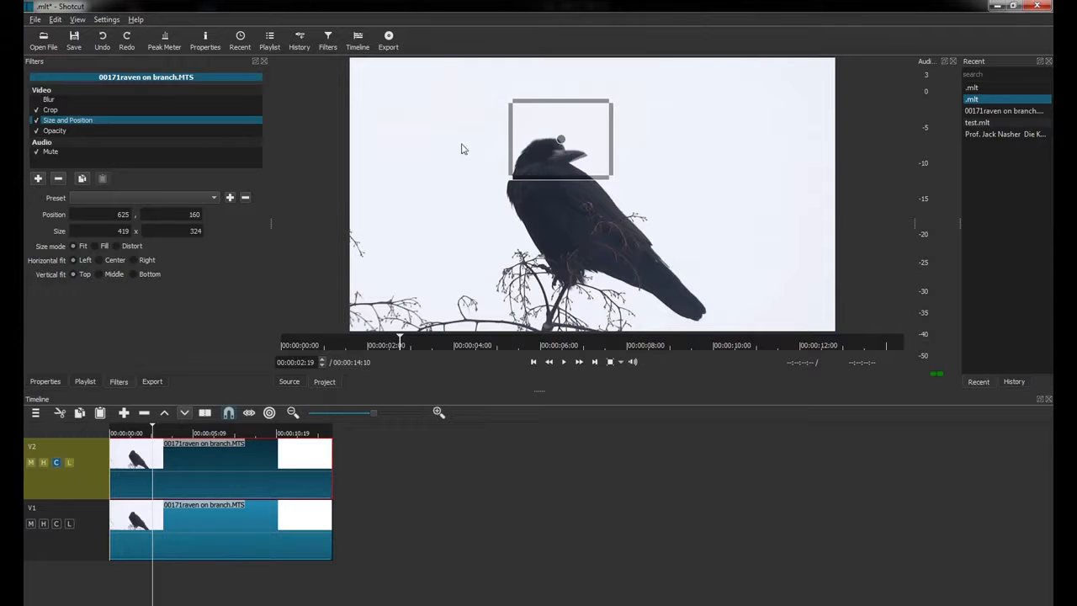
click(51, 131)
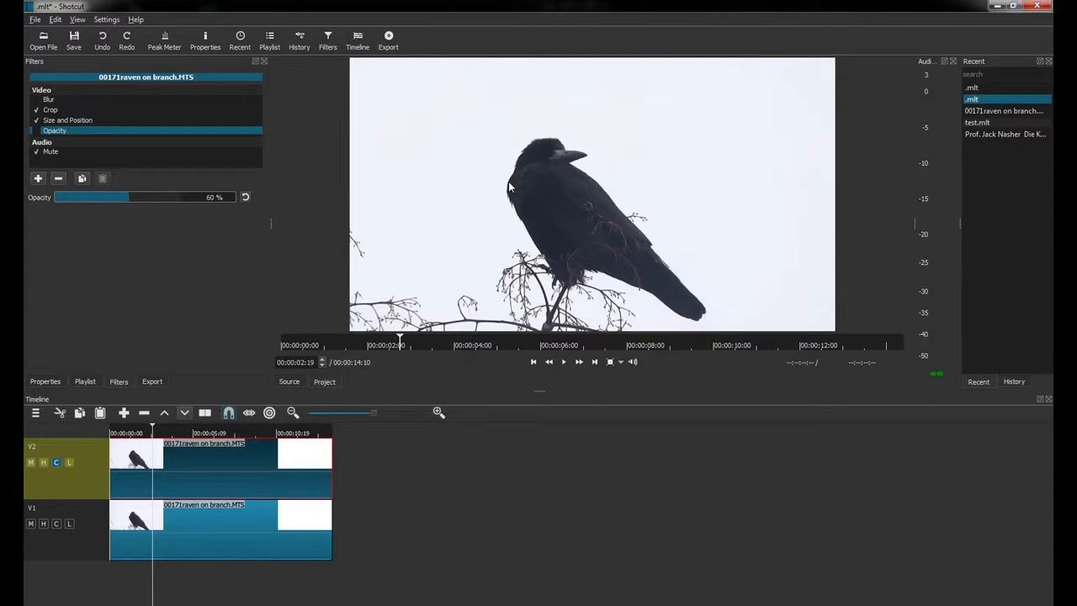
Toggle the overlay's Blur filter off and on while checking both raven clips' filters.
click(38, 100)
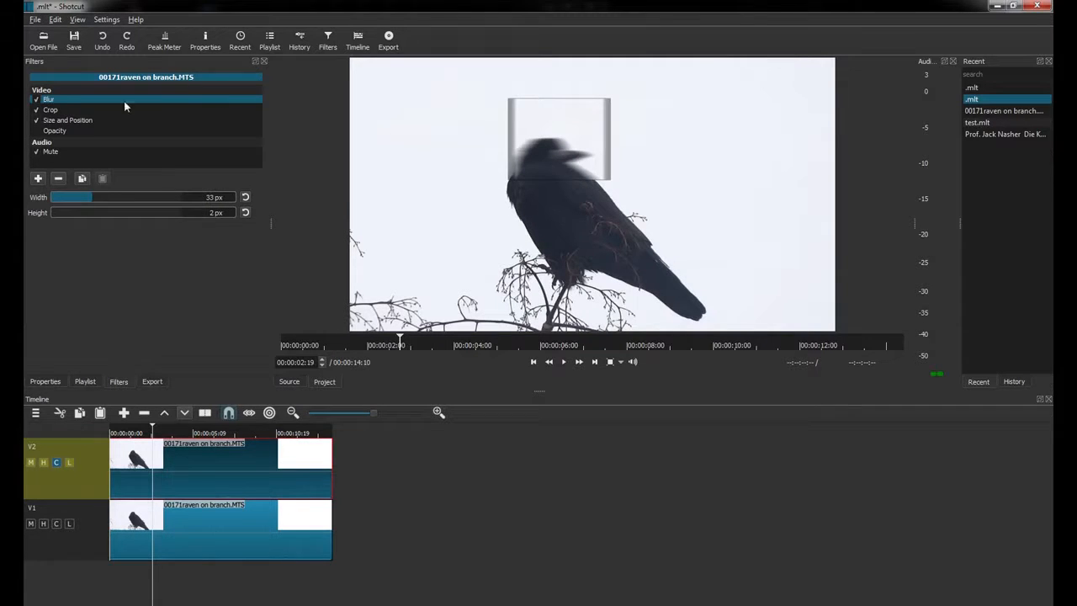
click(36, 100)
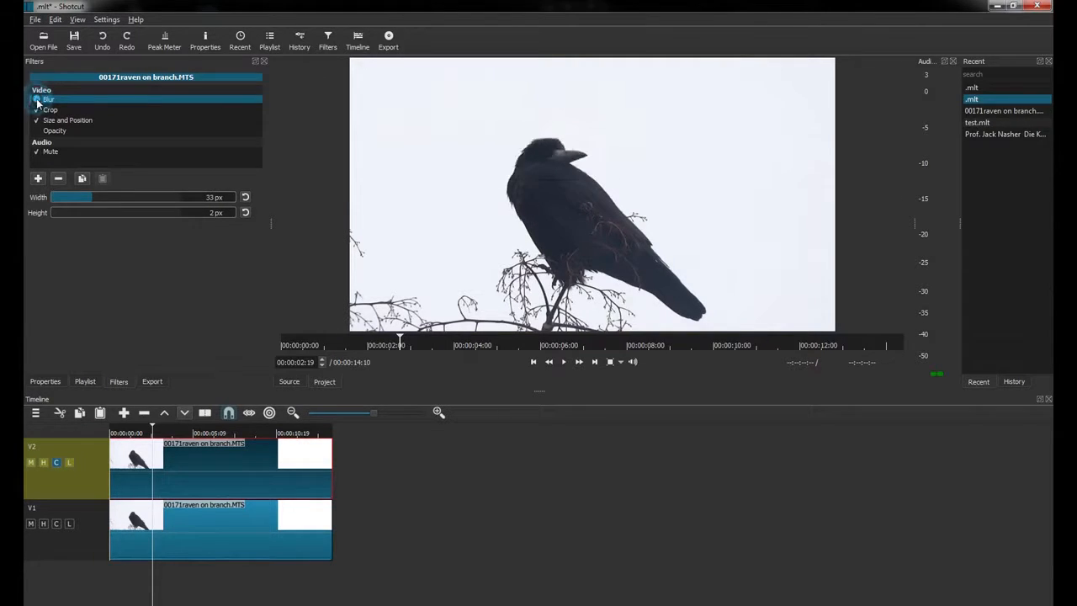
click(180, 462)
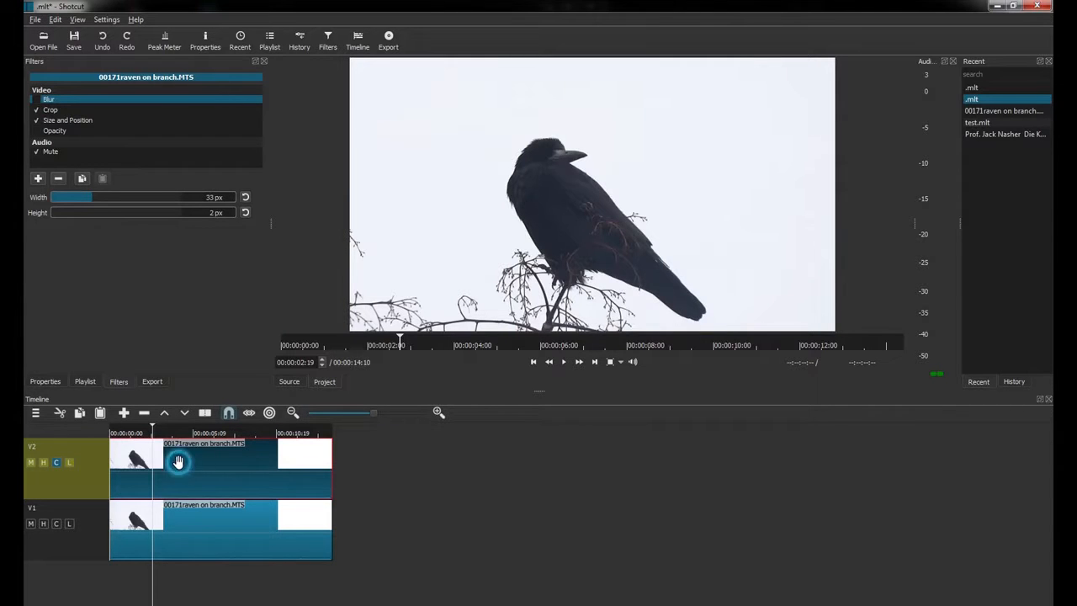
click(191, 530)
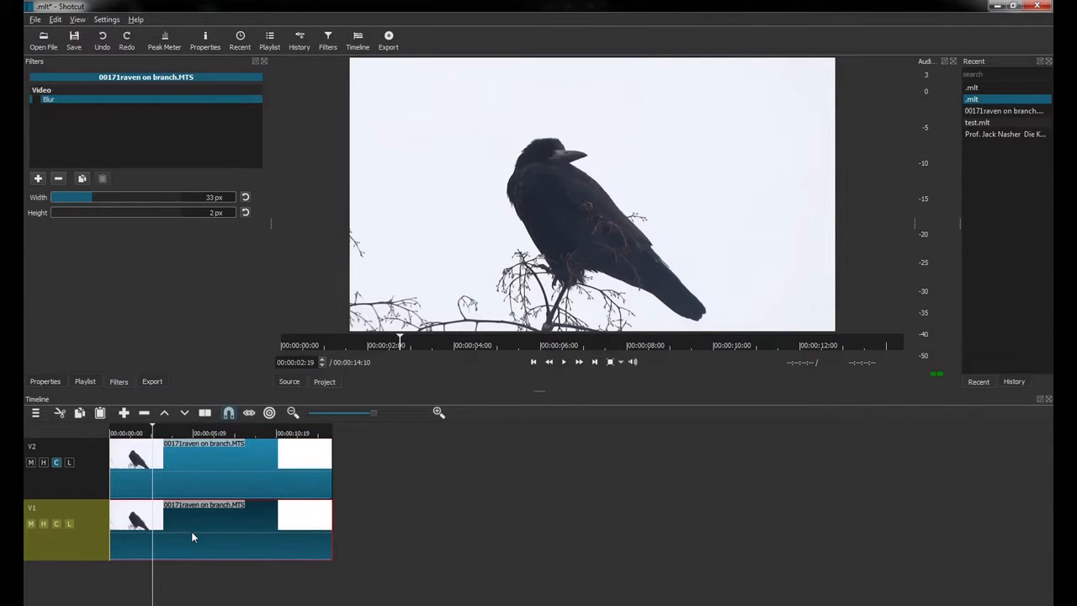
click(37, 100)
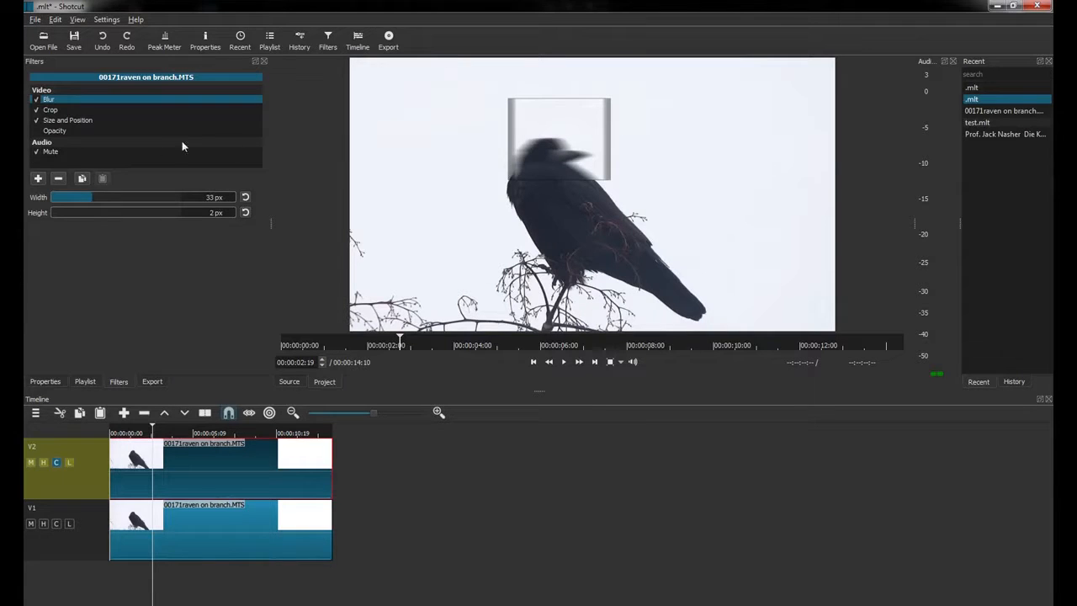
Set the overlay's Blur to 1 px width and 22 px height.
drag(84, 200, 68, 217)
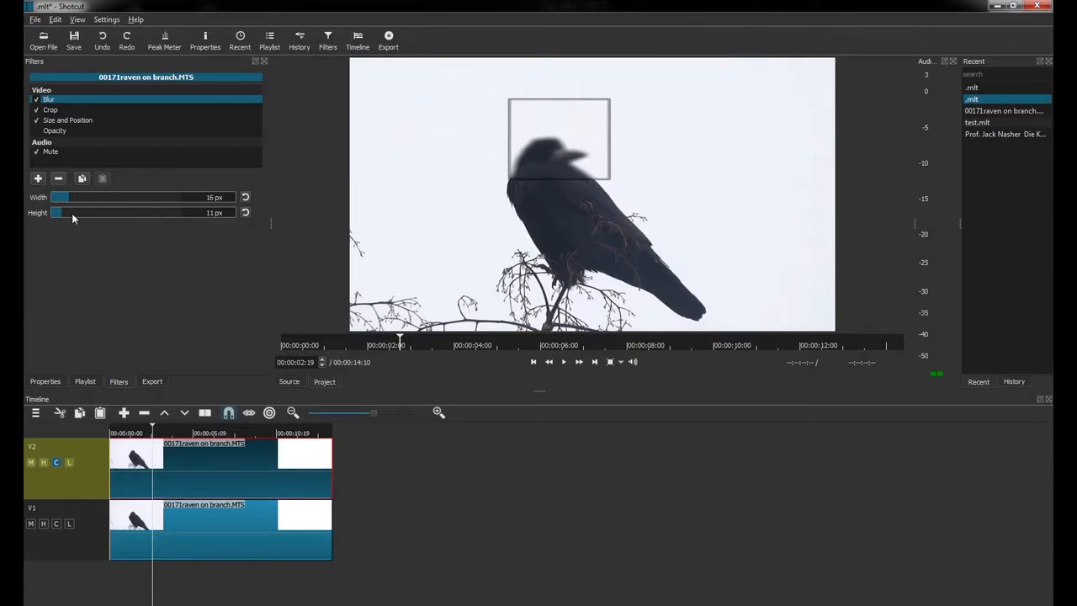
drag(45, 212, 37, 197)
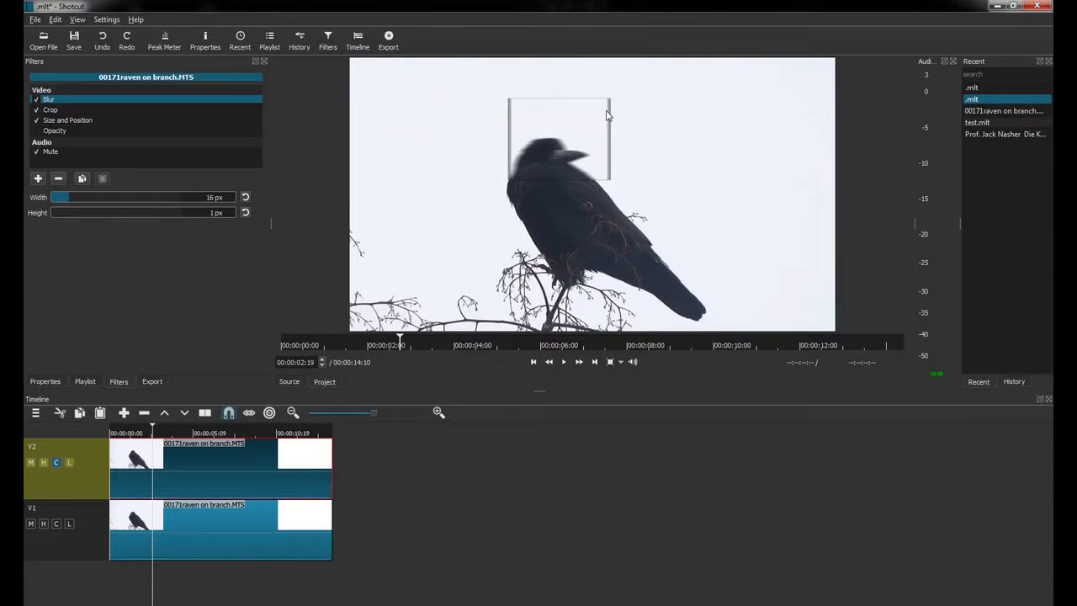
mouse_move(71, 198)
mouse_down()
mouse_move(37, 210)
mouse_move(80, 217)
mouse_up()
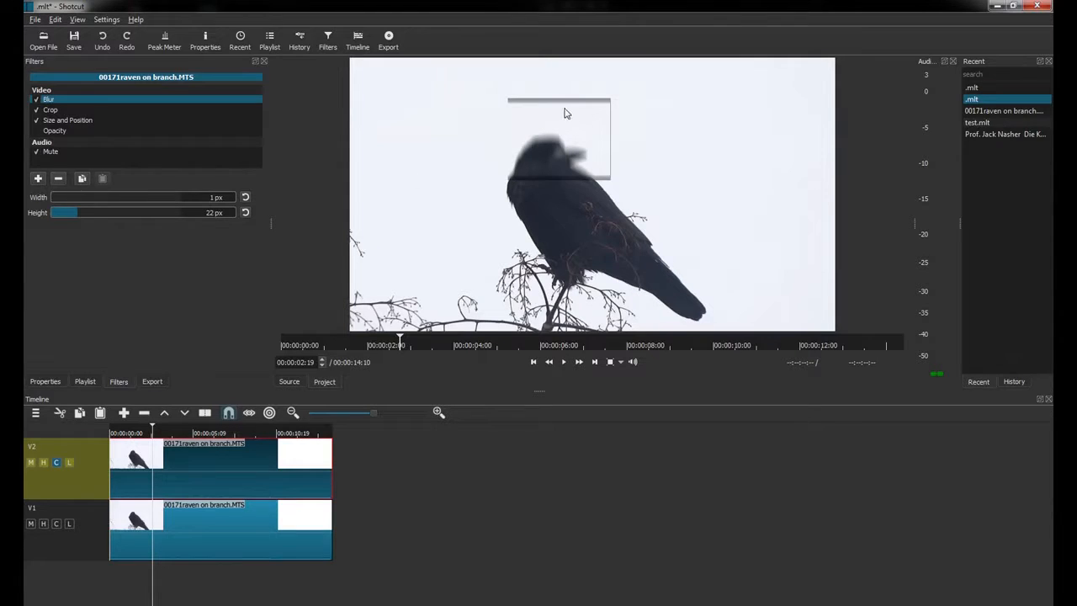
click(344, 343)
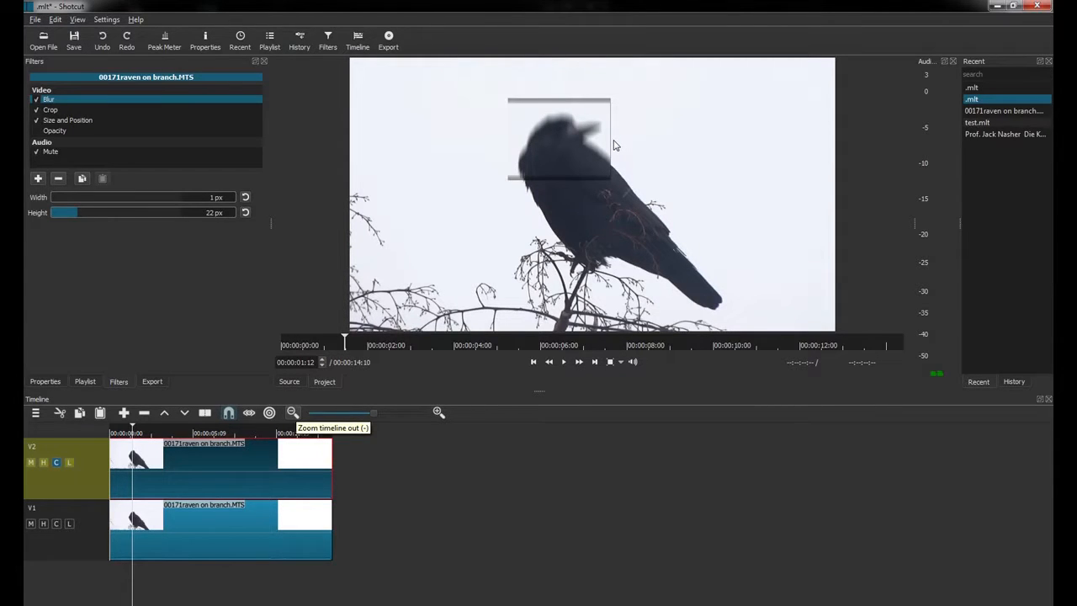
Lower the overlay's Bottom crop to 450 px and enlarge its frame to 863 × 499.
click(50, 111)
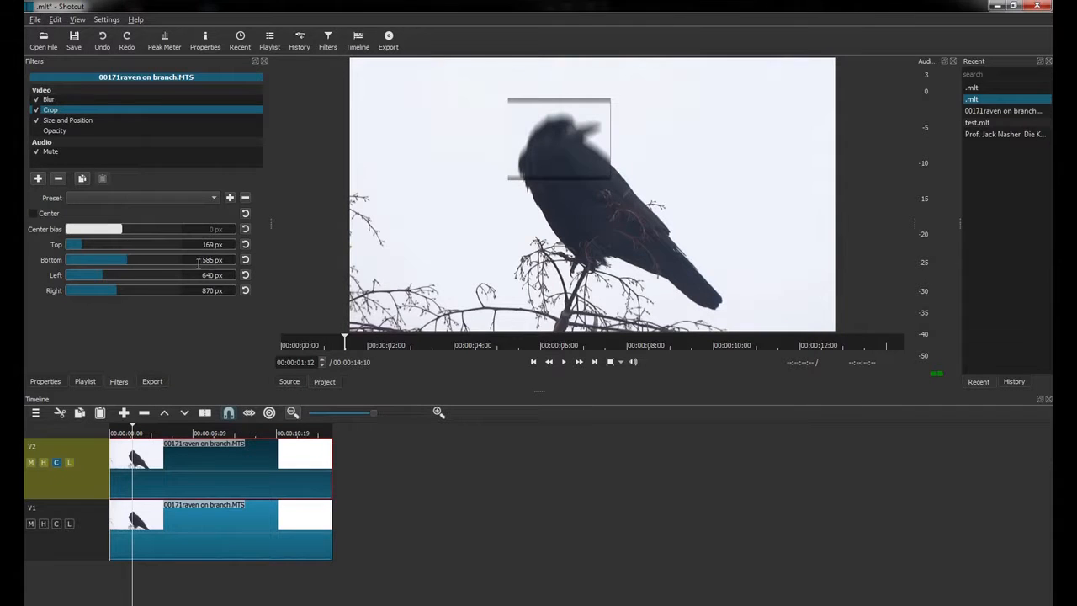
drag(126, 260, 115, 259)
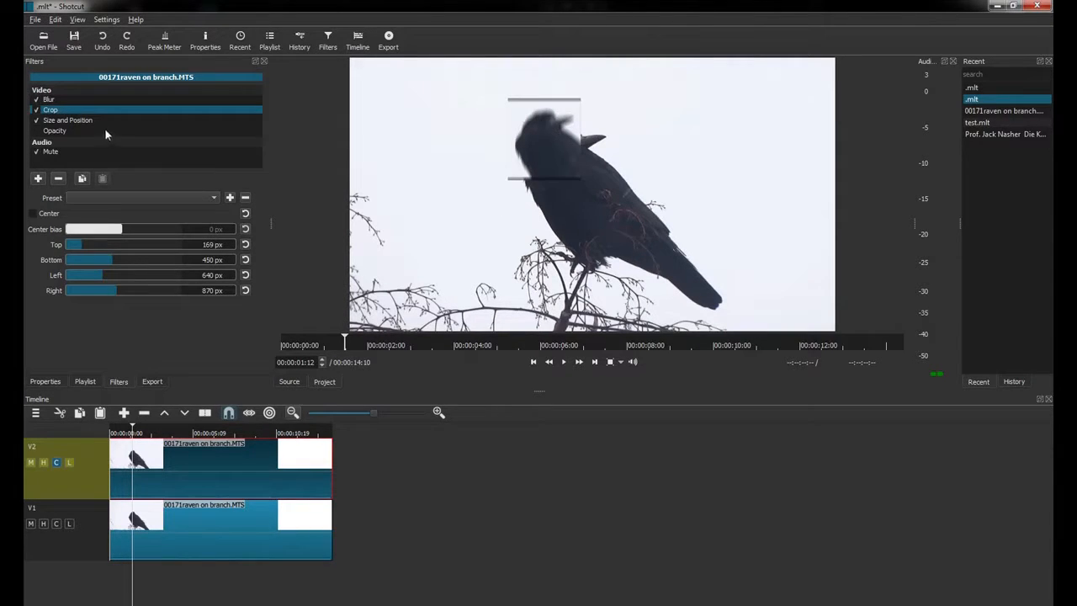
click(72, 123)
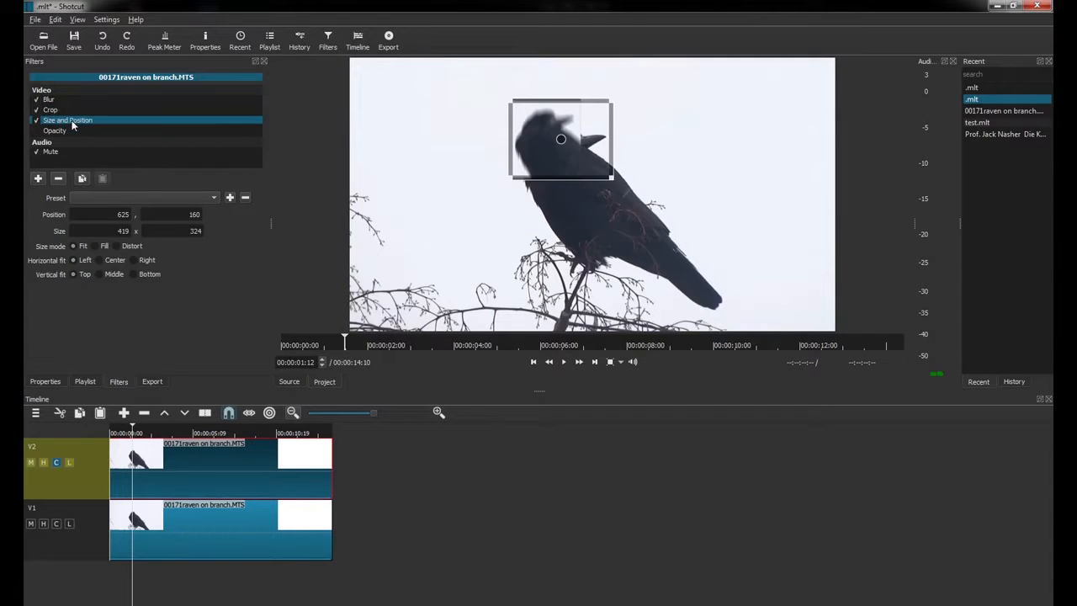
drag(611, 178, 732, 229)
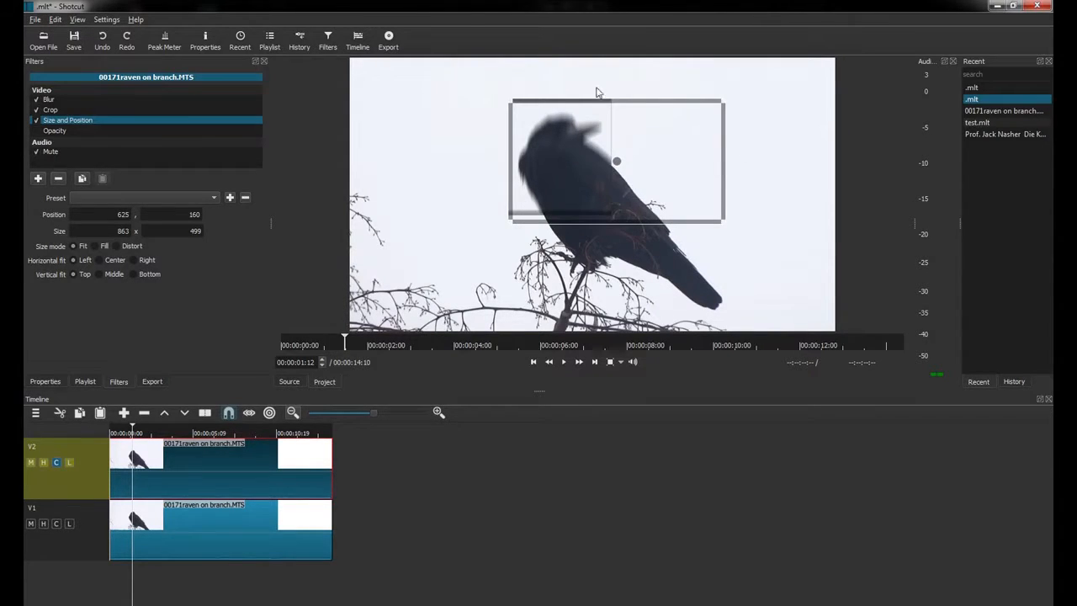
click(59, 131)
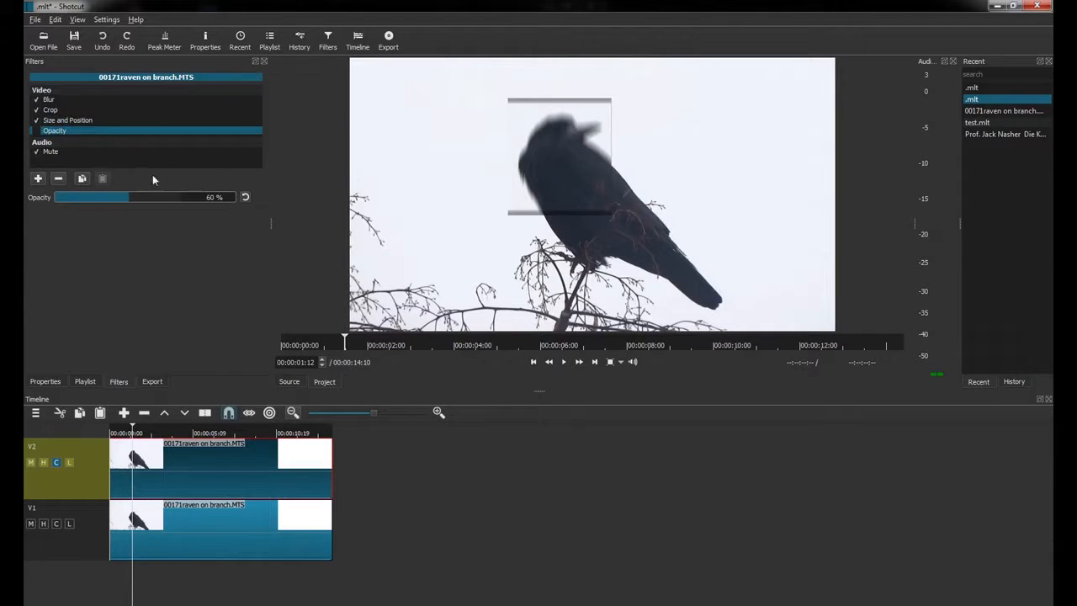
Play the blurred head overlay to about 5 s, then show the mp4 1920×1080, 25 fps export settings.
click(563, 362)
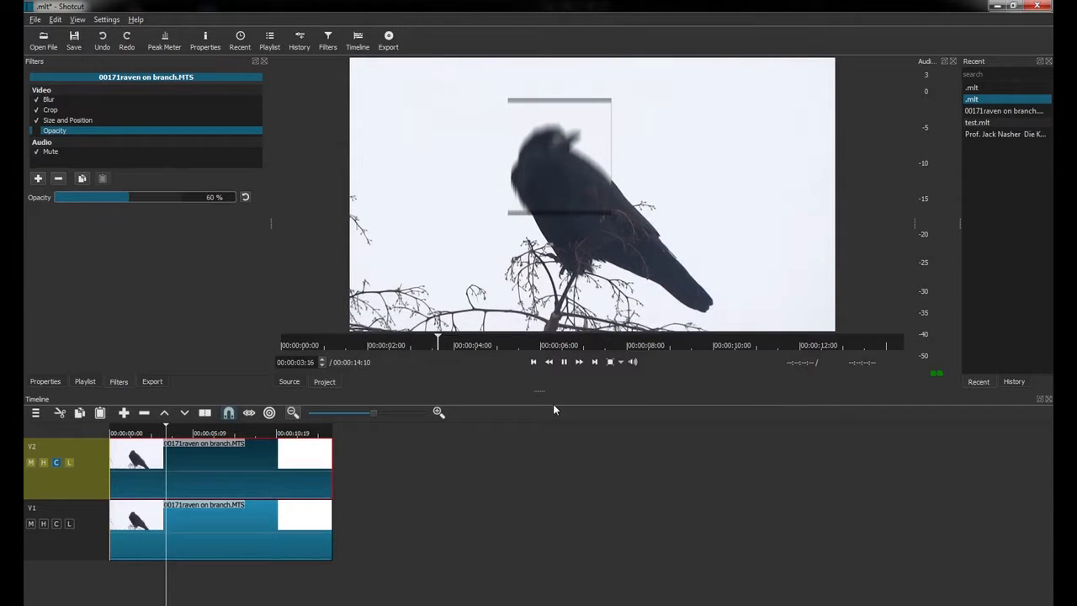
click(564, 362)
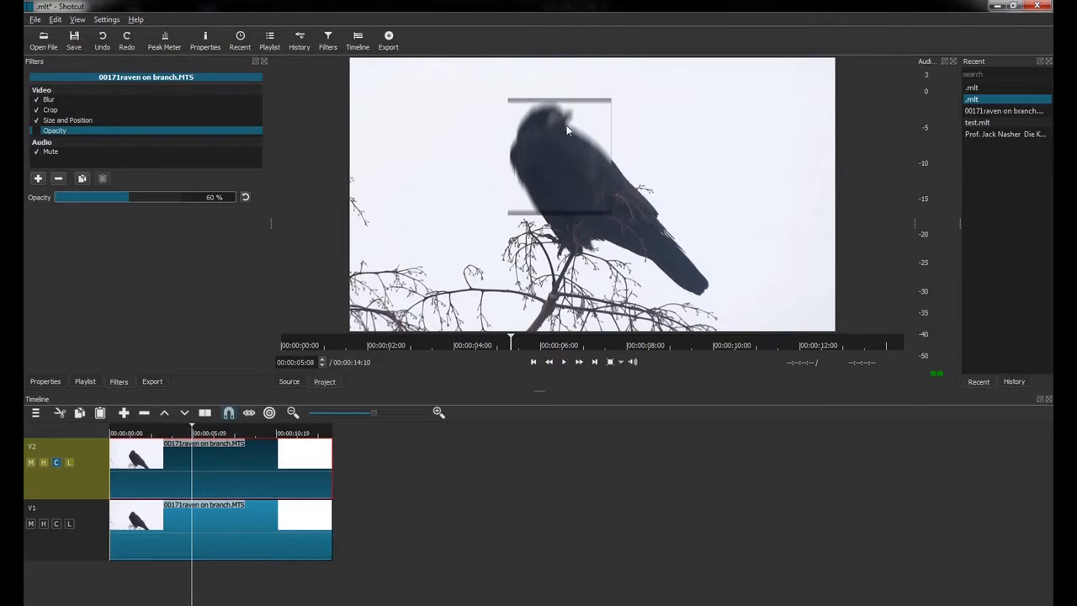
click(152, 381)
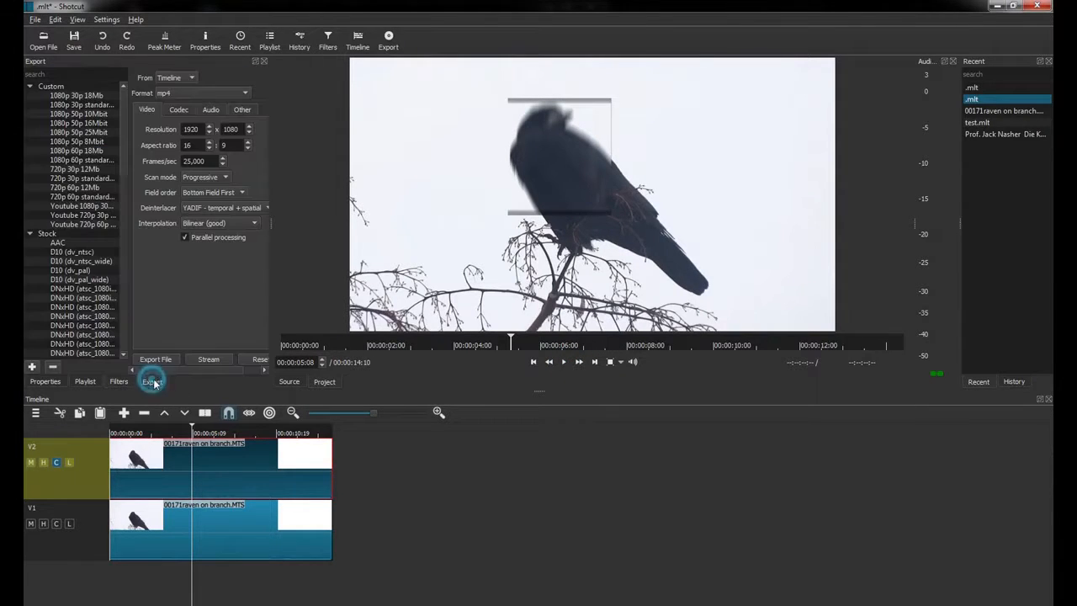
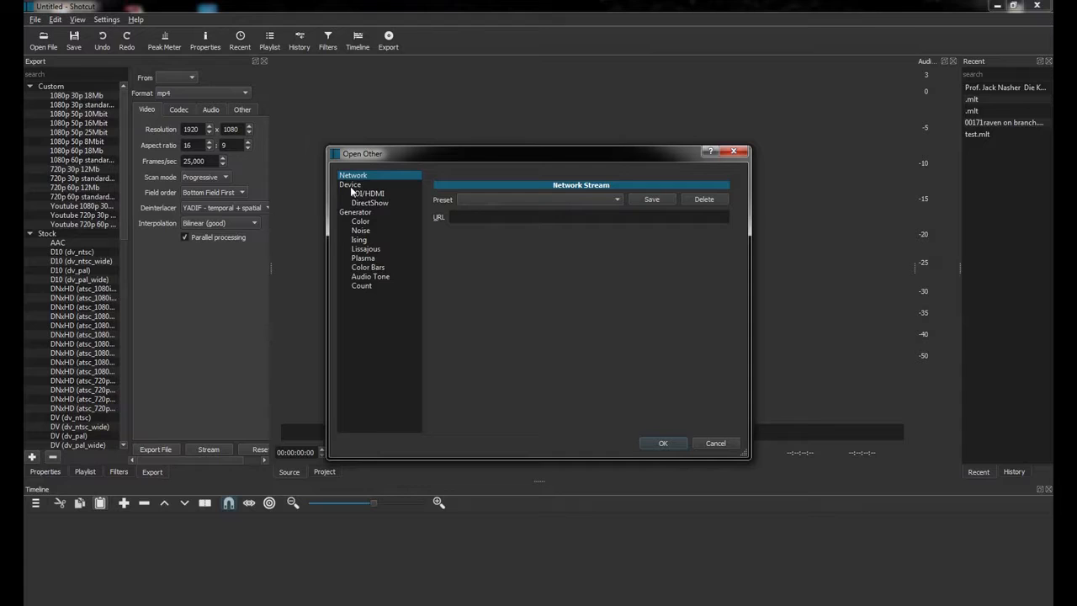
Show the Count generator settings: Down, Seconds, 2-Pop sound, Clock background, 10 seconds.
click(352, 213)
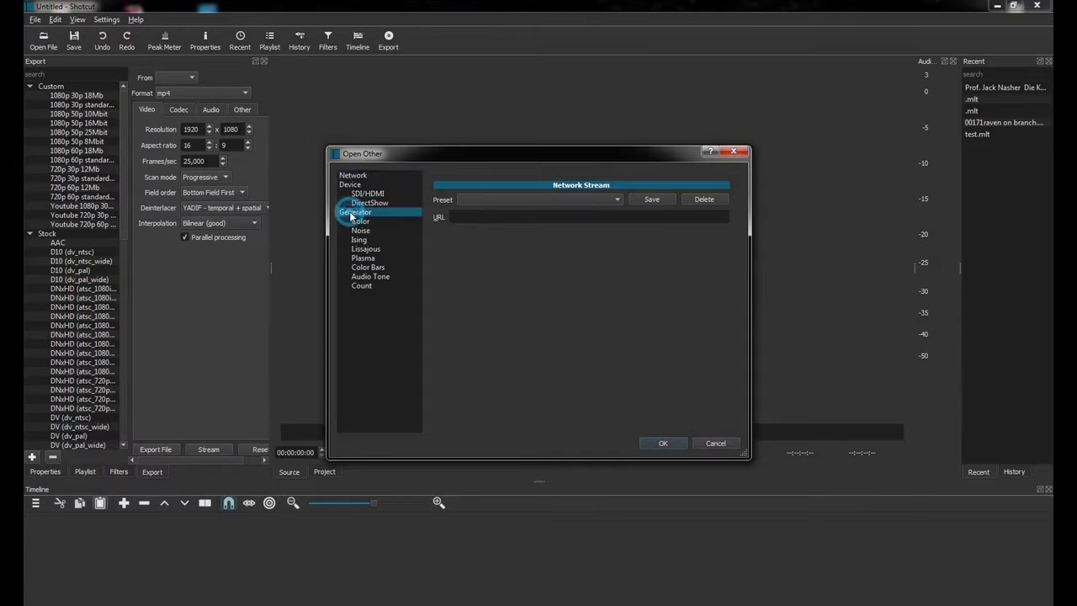
click(361, 285)
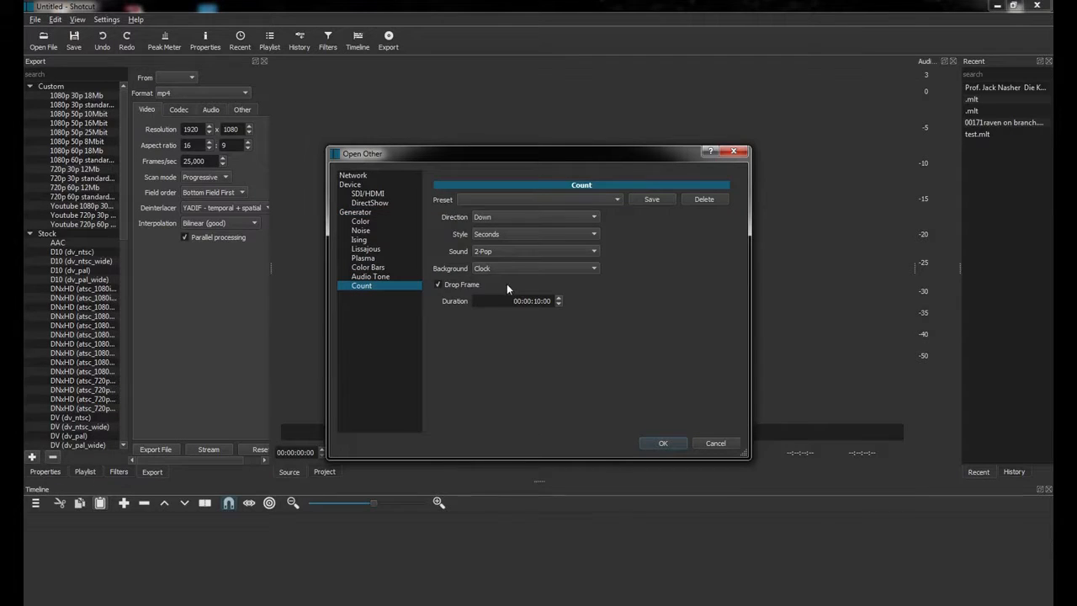
Check the Count presets, keeping Direction Down and Style Seconds.
click(616, 201)
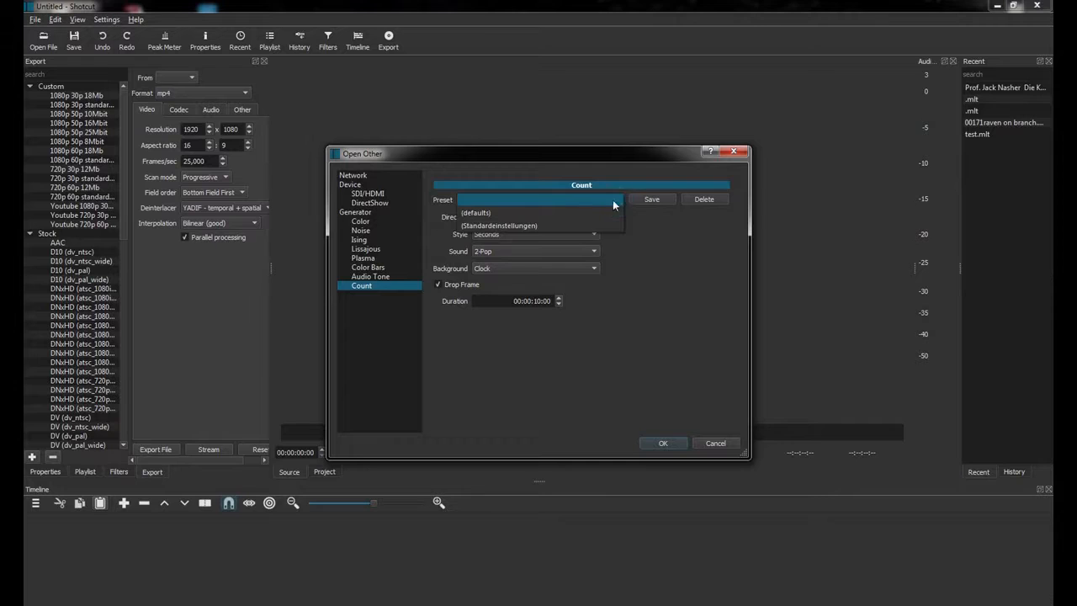
click(650, 215)
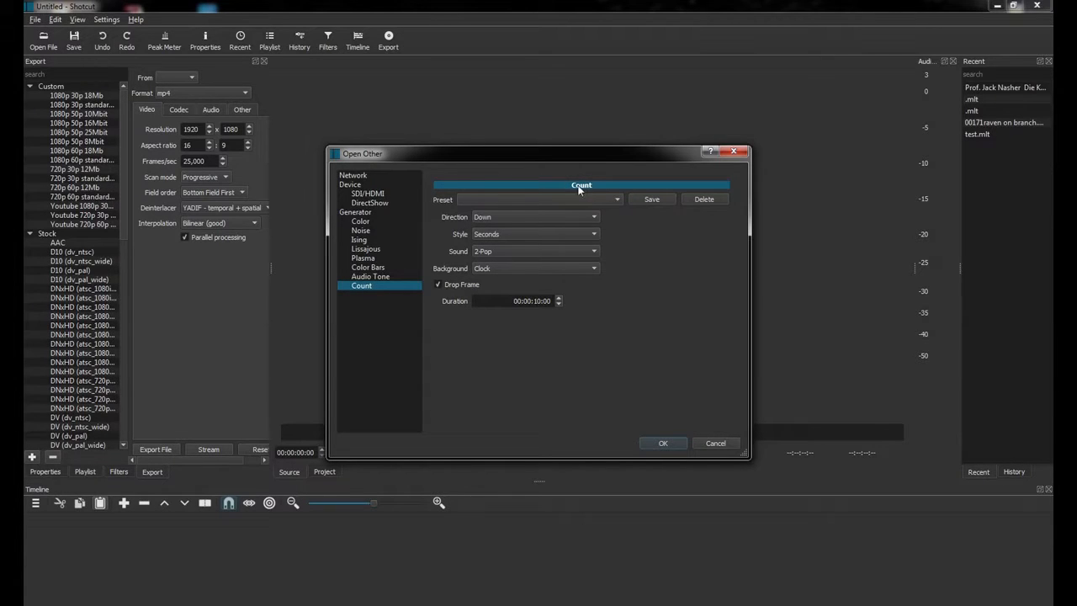
click(529, 218)
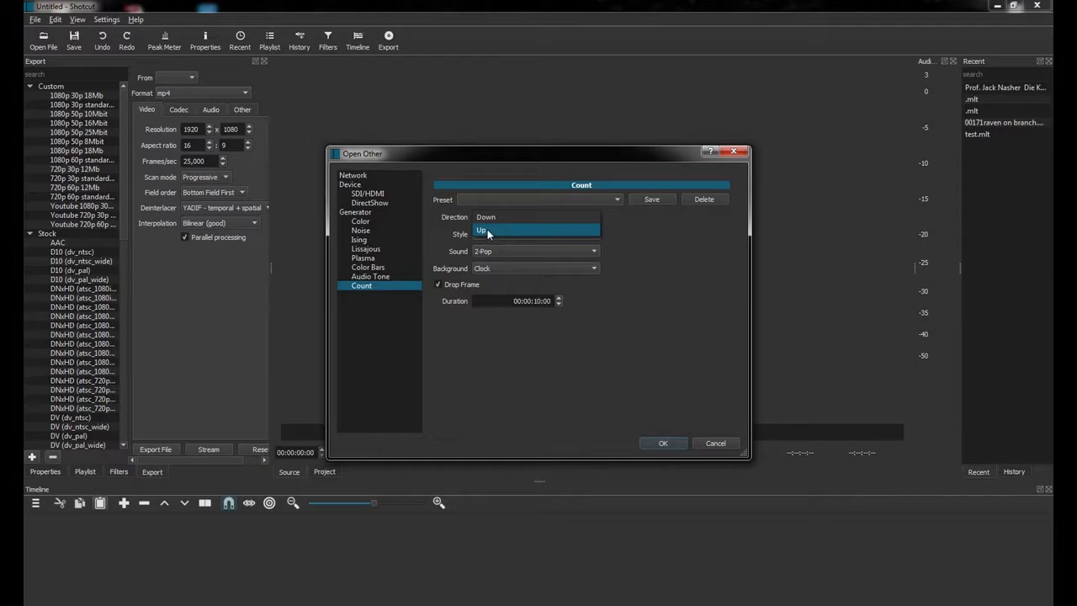
click(515, 217)
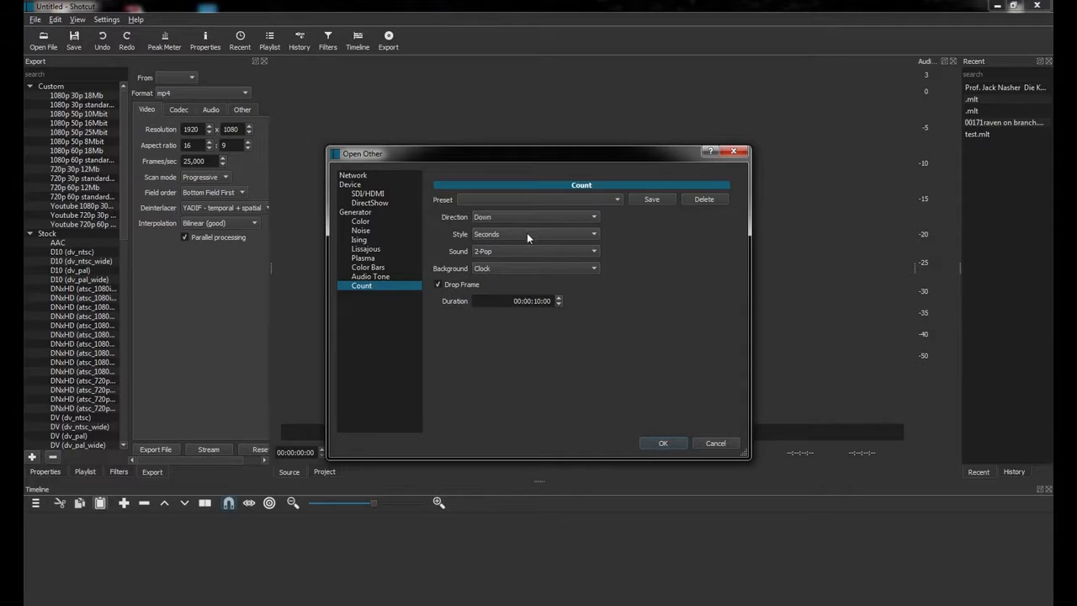
click(526, 232)
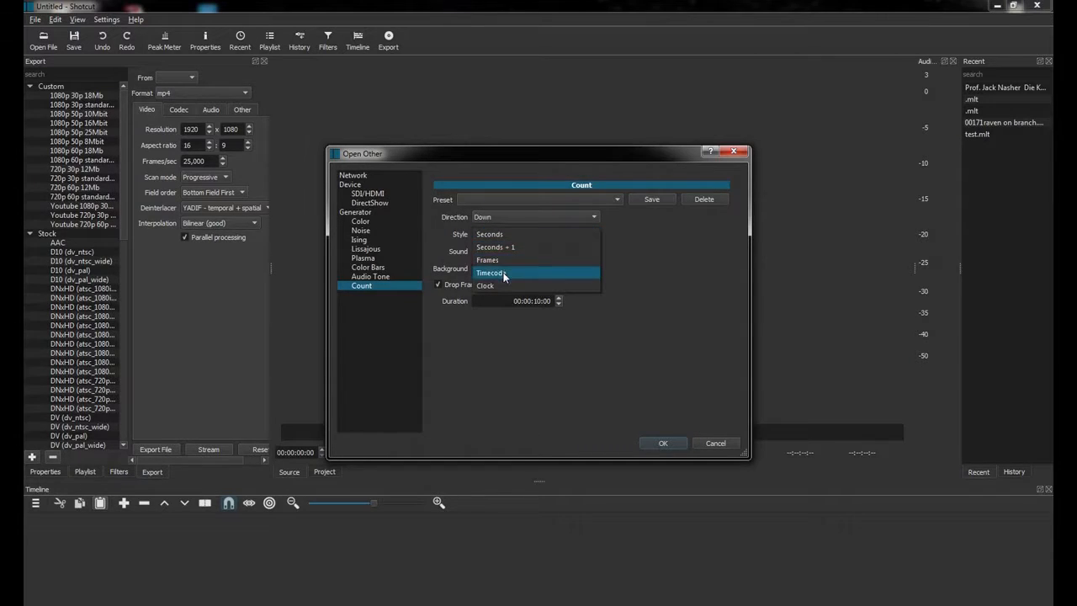
click(648, 284)
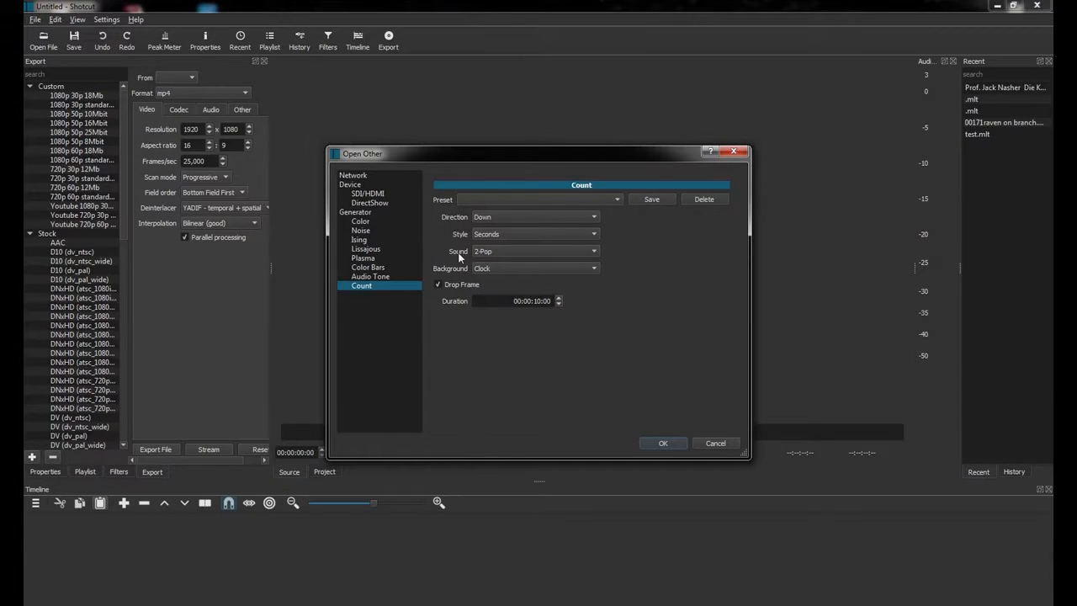
Keep the Clock background and load the 10-second countdown clip.
mouse_move(460, 257)
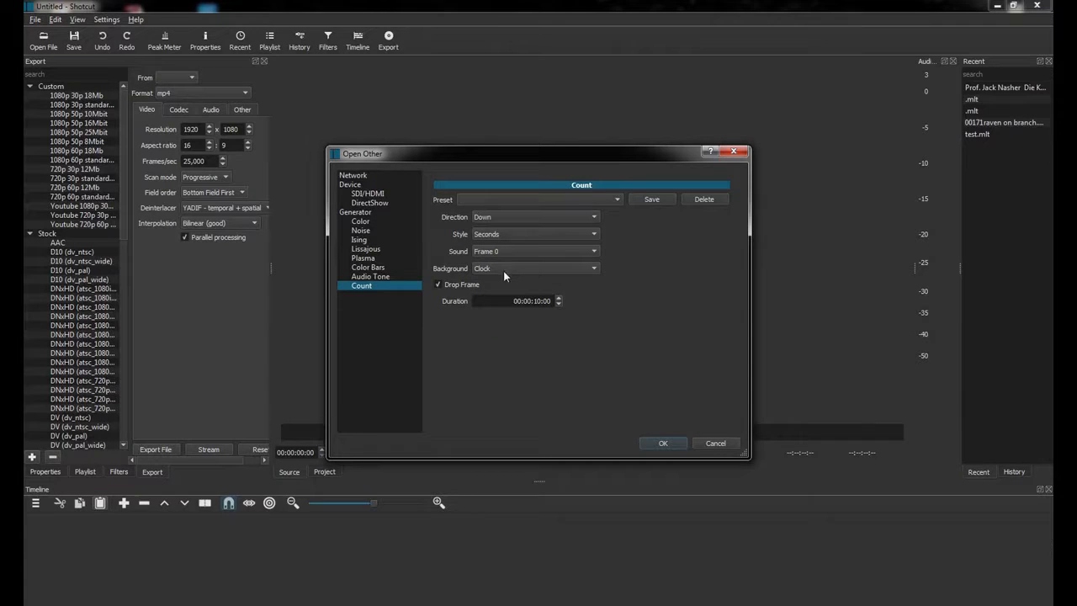
click(503, 271)
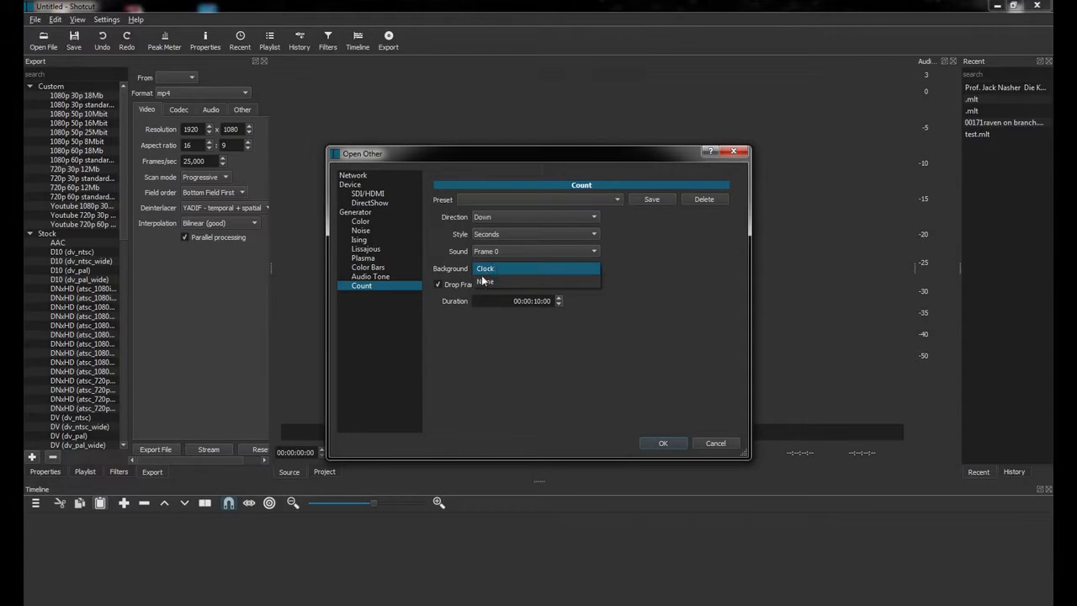
click(458, 273)
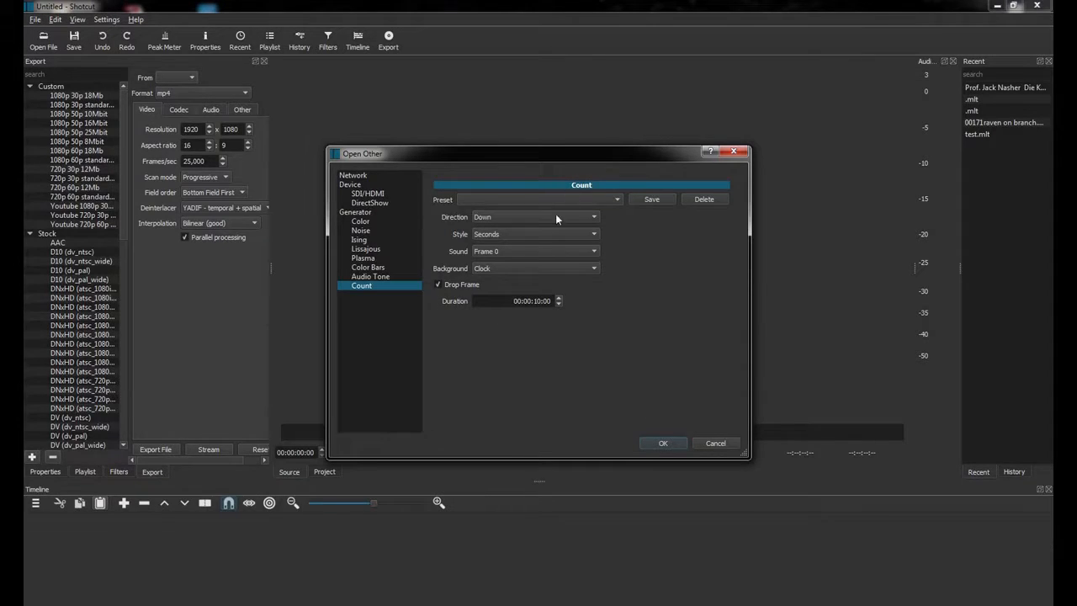
click(660, 444)
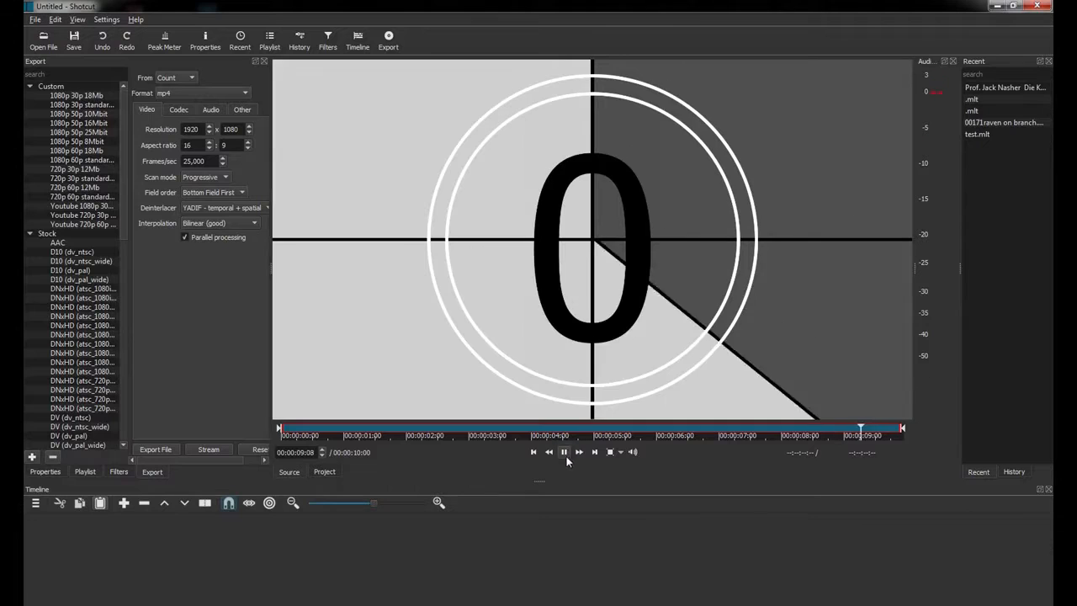
Stop playback and reload the Count countdown with its sound set to 2-Pop.
click(564, 454)
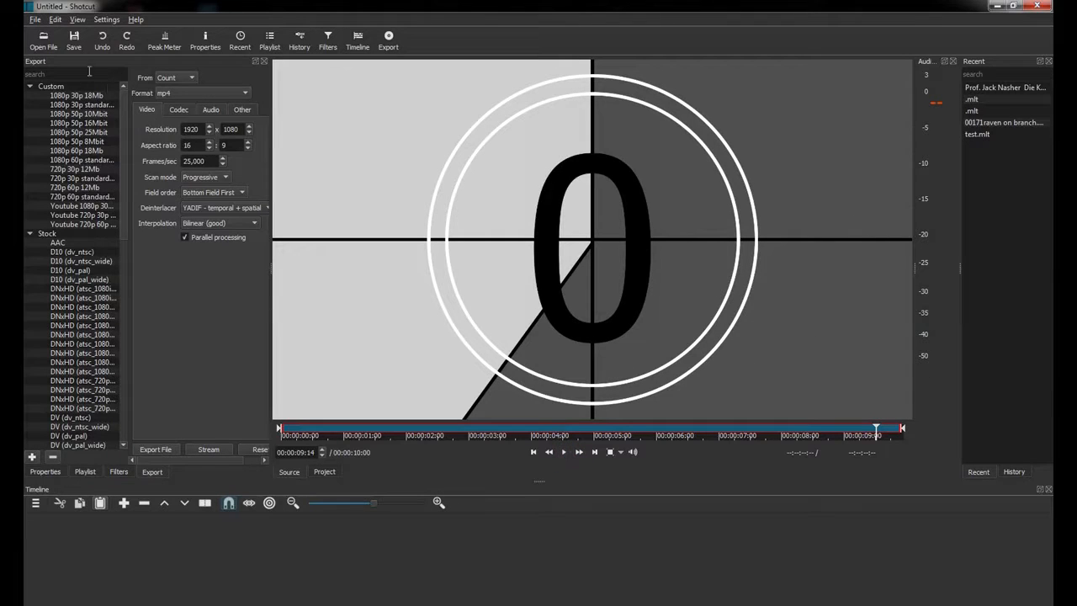
click(36, 19)
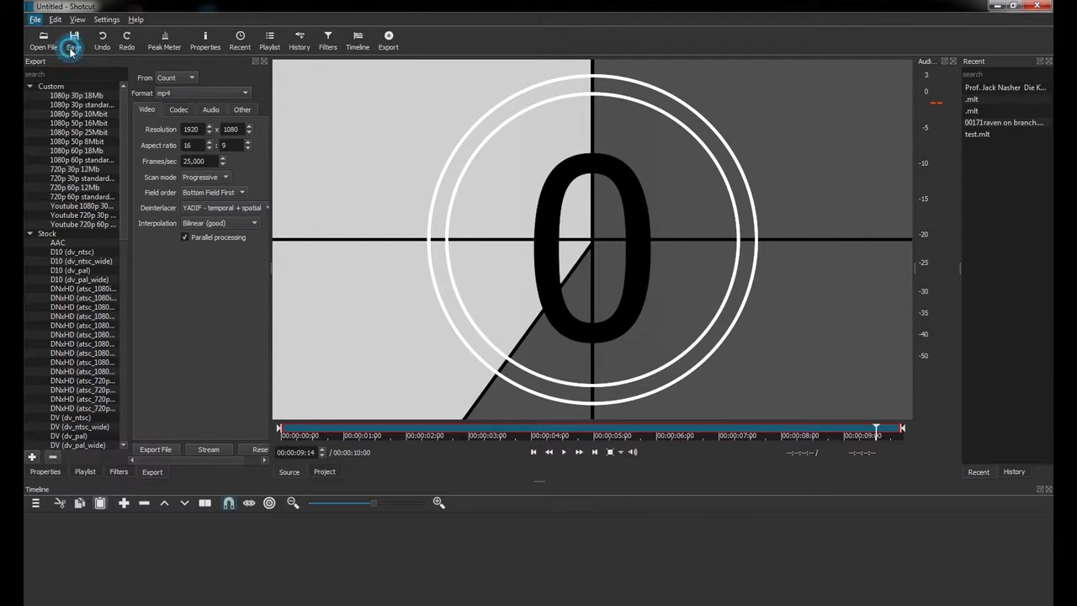
click(67, 47)
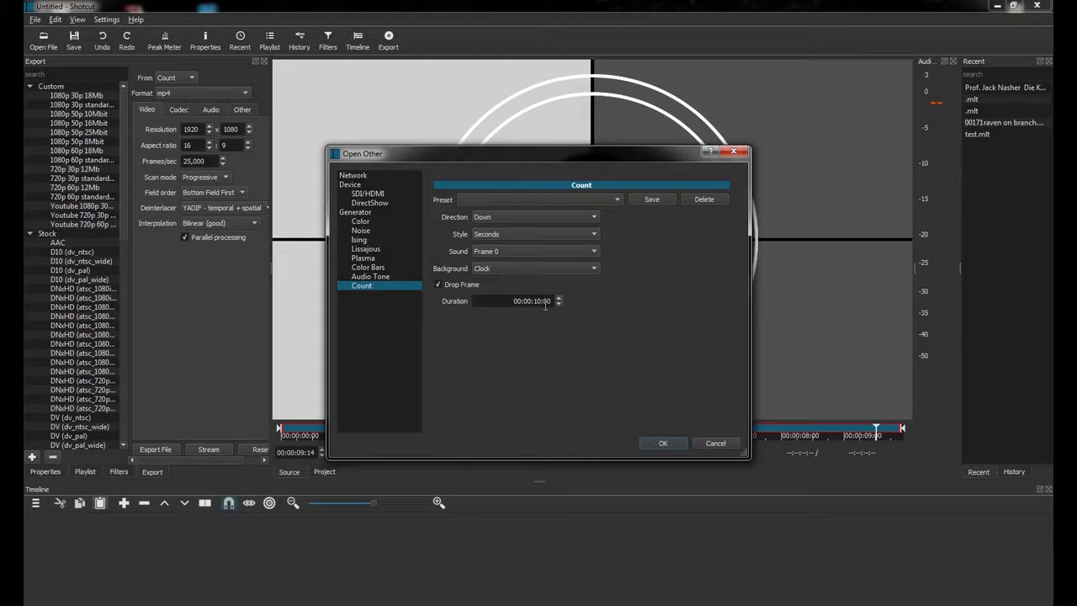
click(501, 251)
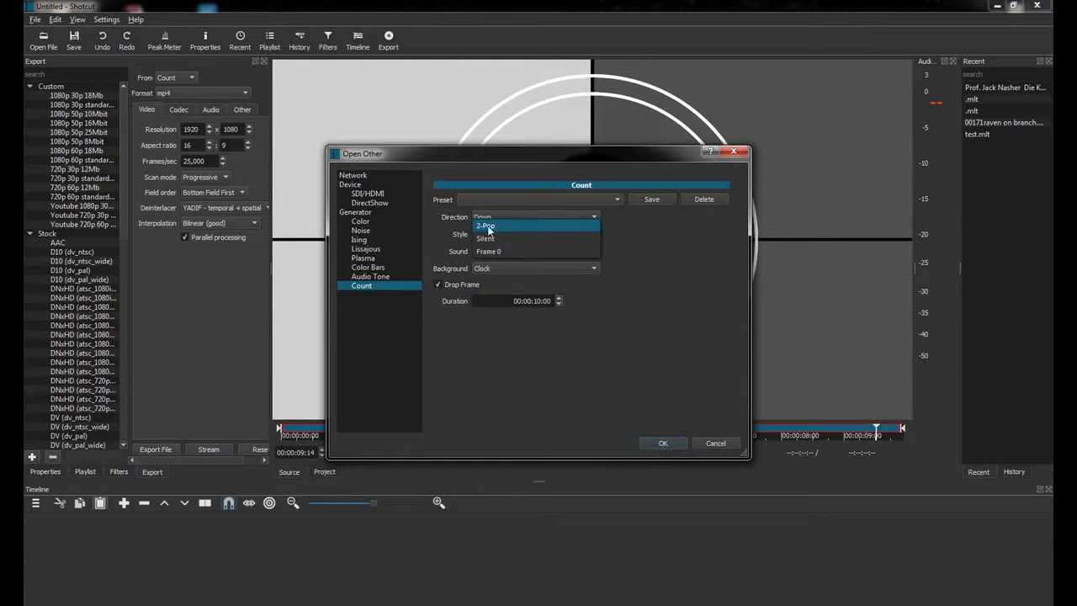
click(507, 225)
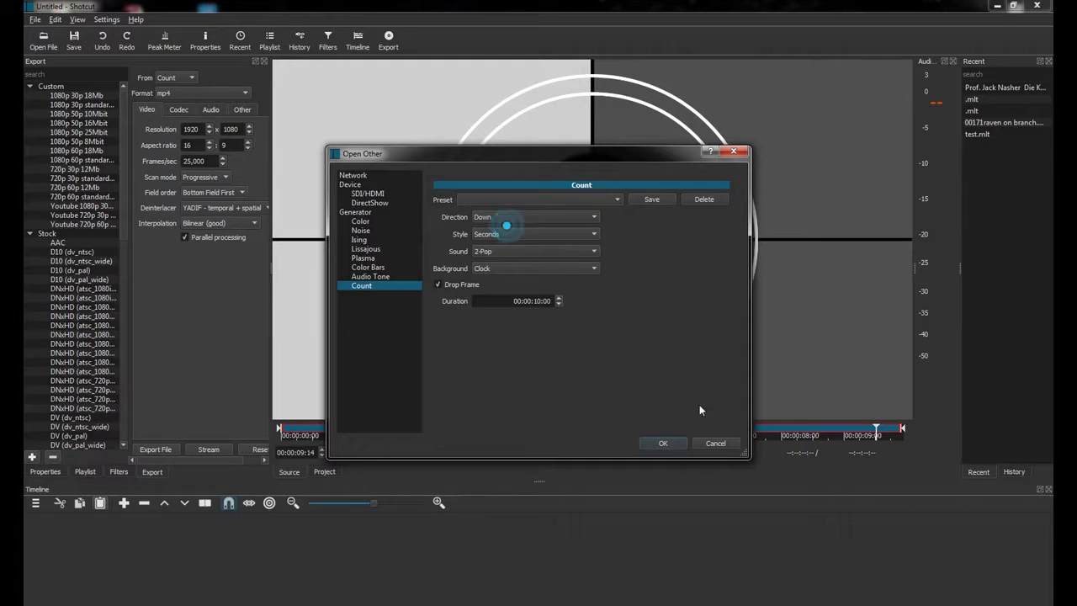
click(662, 444)
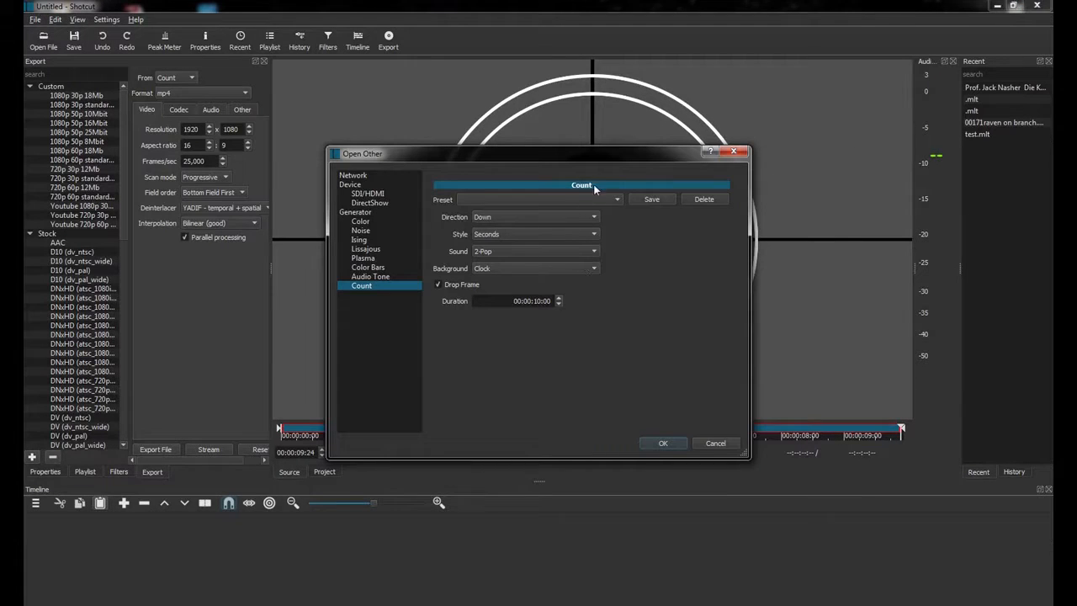
Choose the Audio Tone generator, lowering its level five steps and selecting the frequency value.
click(374, 277)
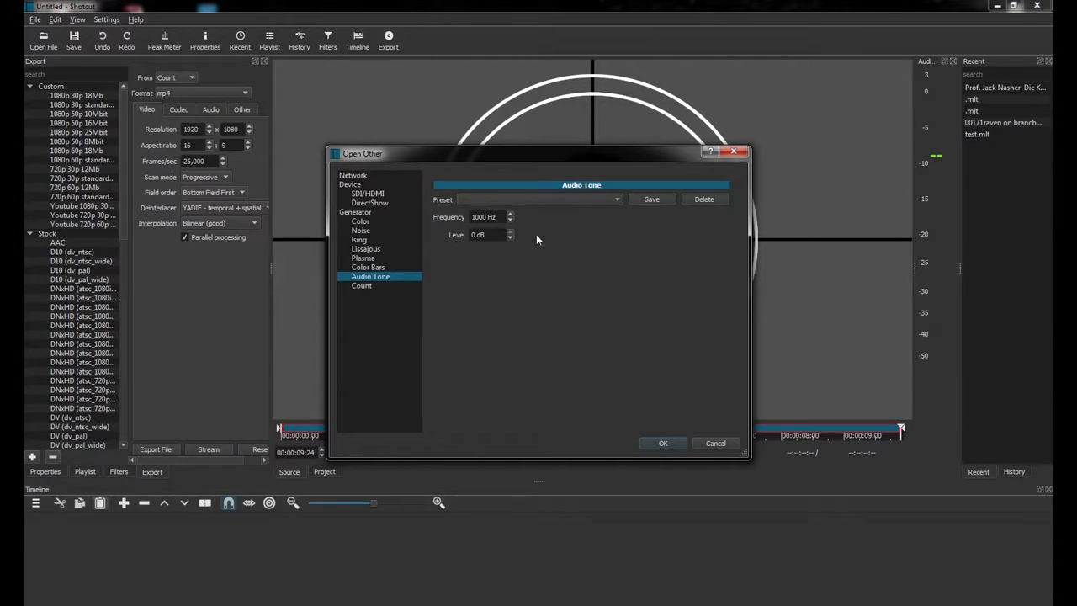
click(509, 239)
click(509, 239)
click(508, 239)
click(508, 239)
click(509, 239)
click(509, 239)
click(509, 239)
double_click(500, 221)
Load the 1000 Hz tone, stop its playback and grab its out point.
click(663, 444)
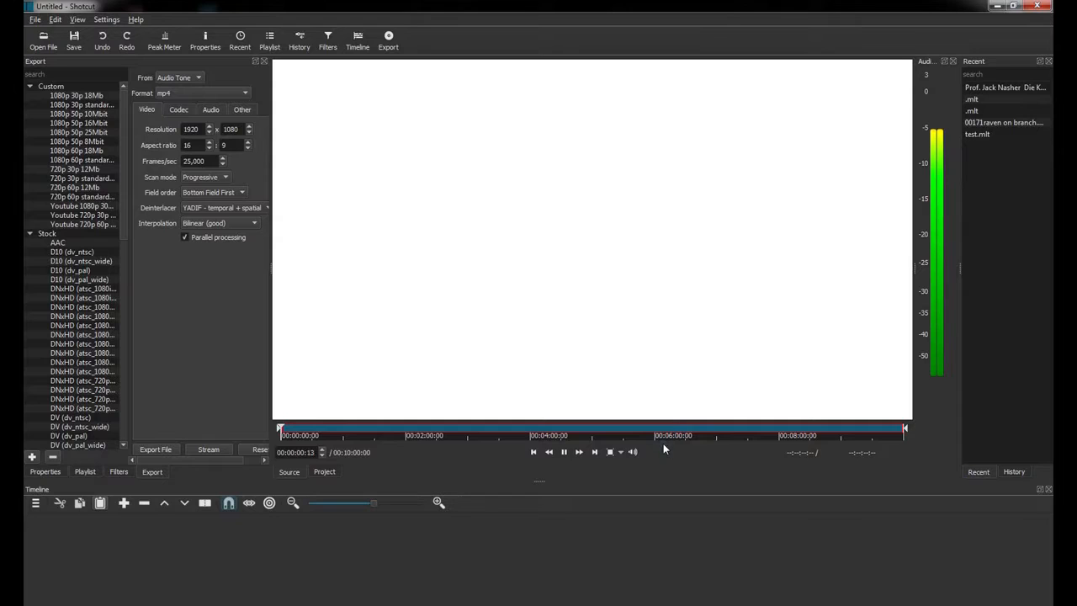
click(563, 451)
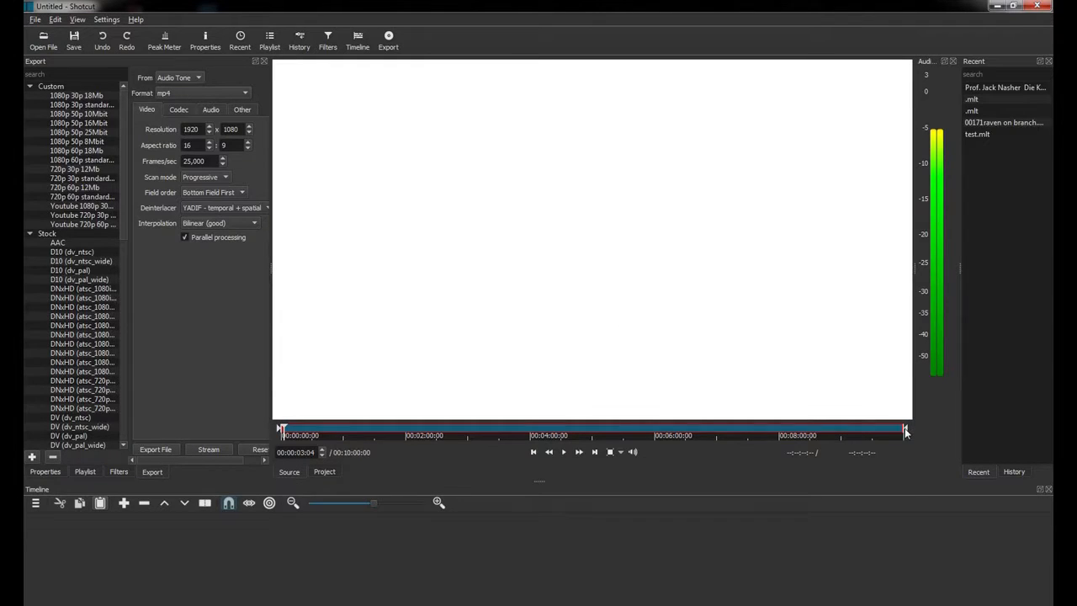
click(905, 430)
Trim the tone to about seven seconds and drop it onto the V1 track.
drag(904, 430, 286, 431)
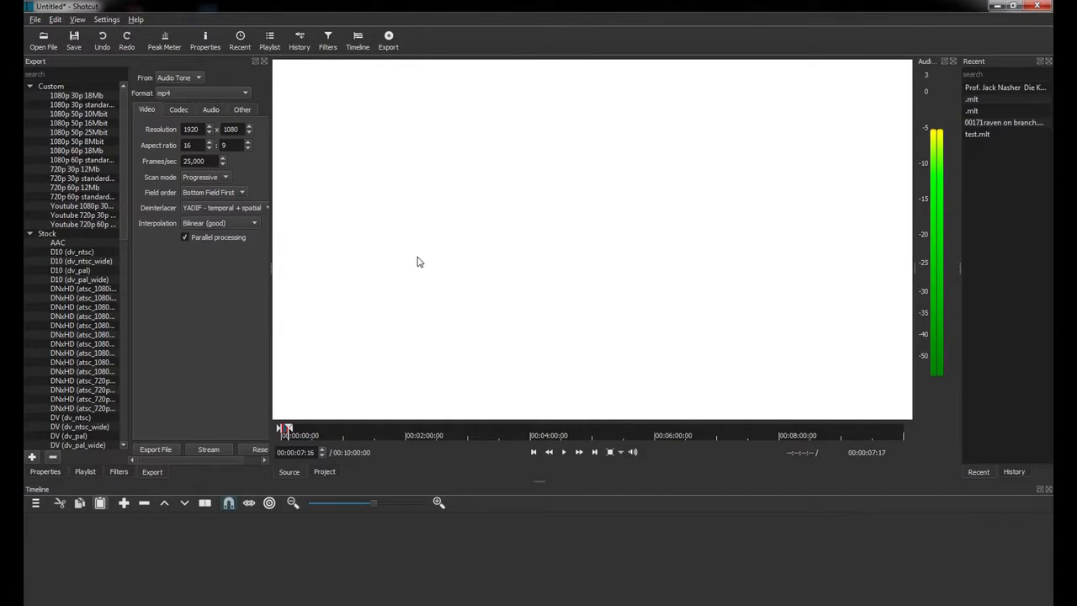
drag(432, 259, 149, 554)
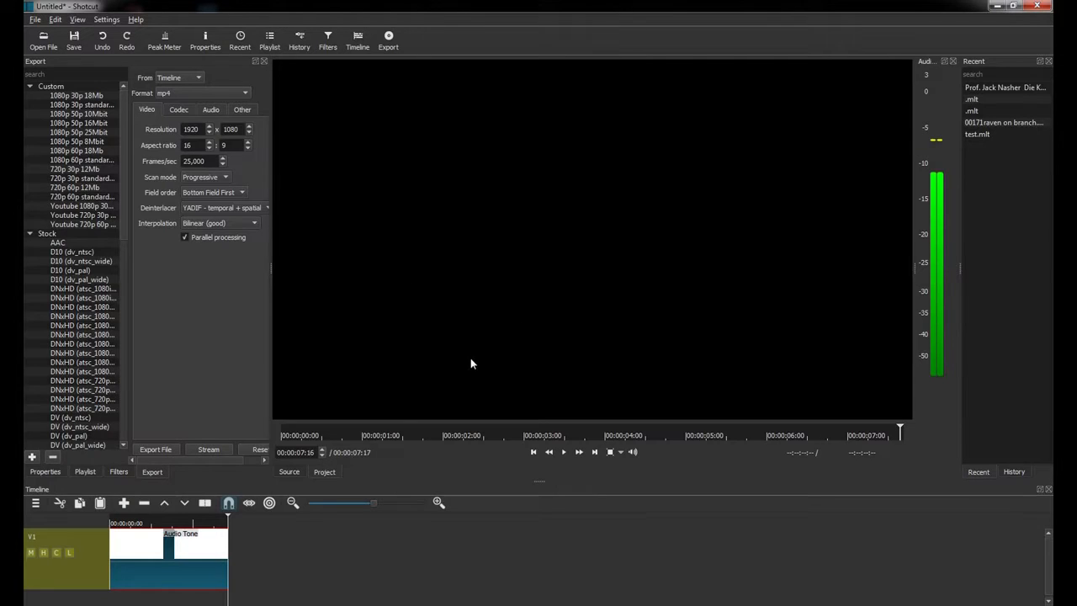
mouse_move(177, 523)
mouse_down()
mouse_move(153, 526)
mouse_move(171, 523)
mouse_up()
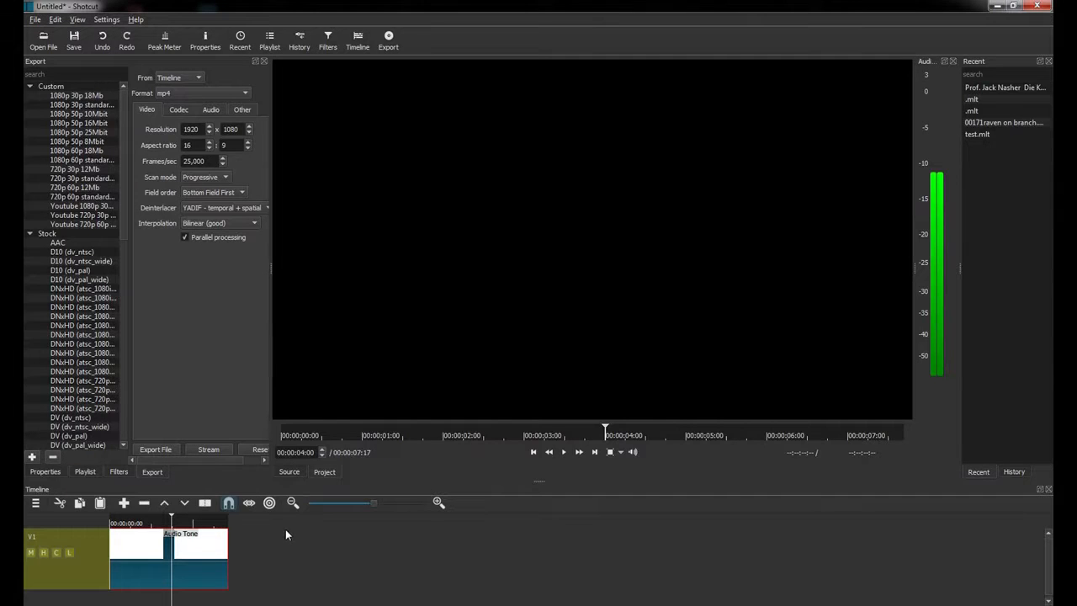
click(40, 23)
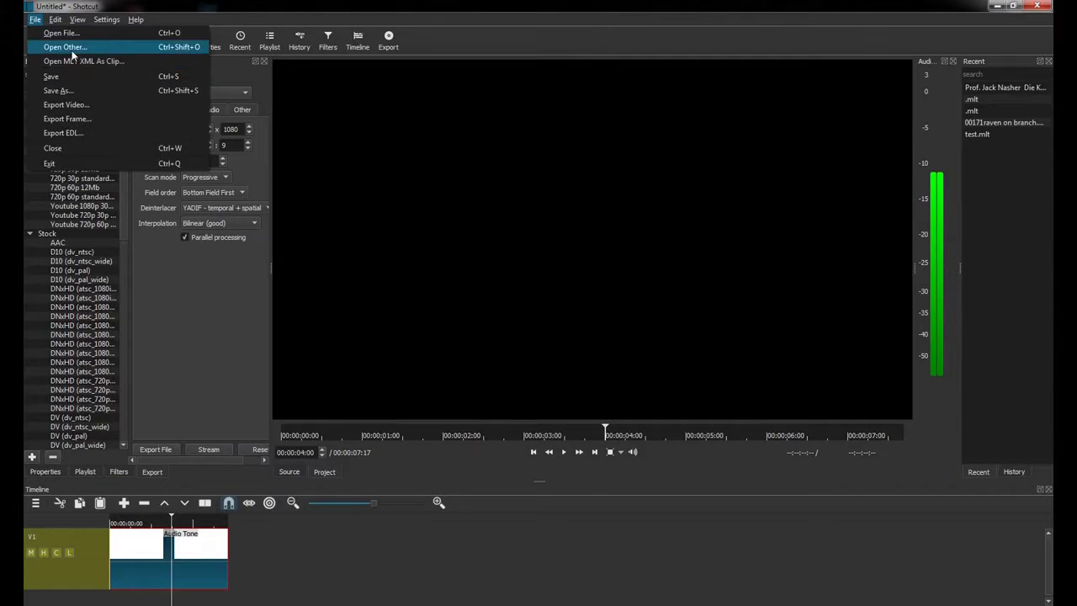
Load a SMPTE color bars generator clip into the player and pause it.
click(67, 48)
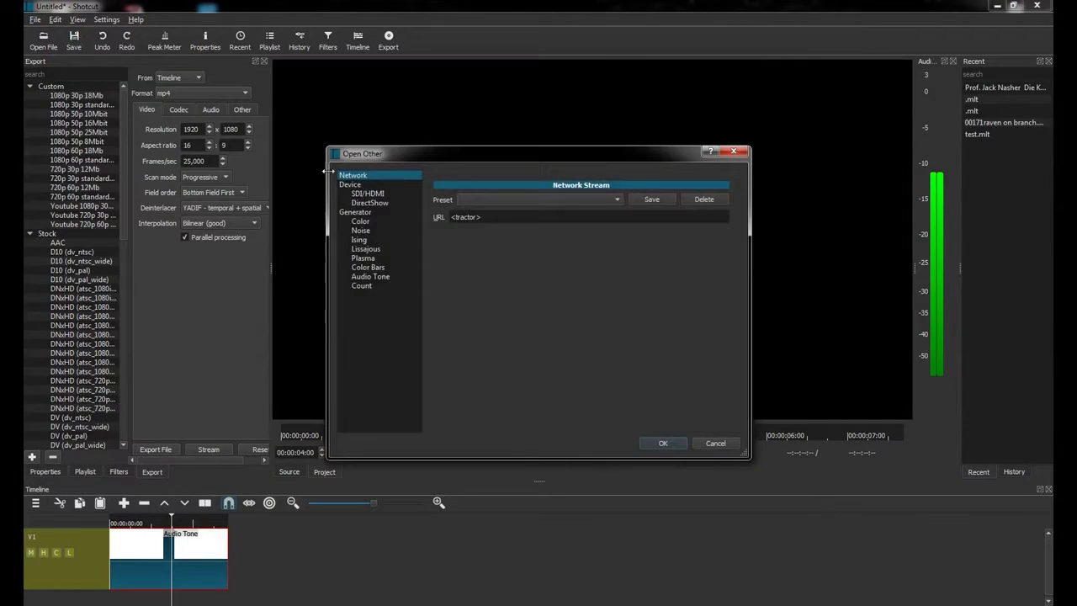
click(370, 267)
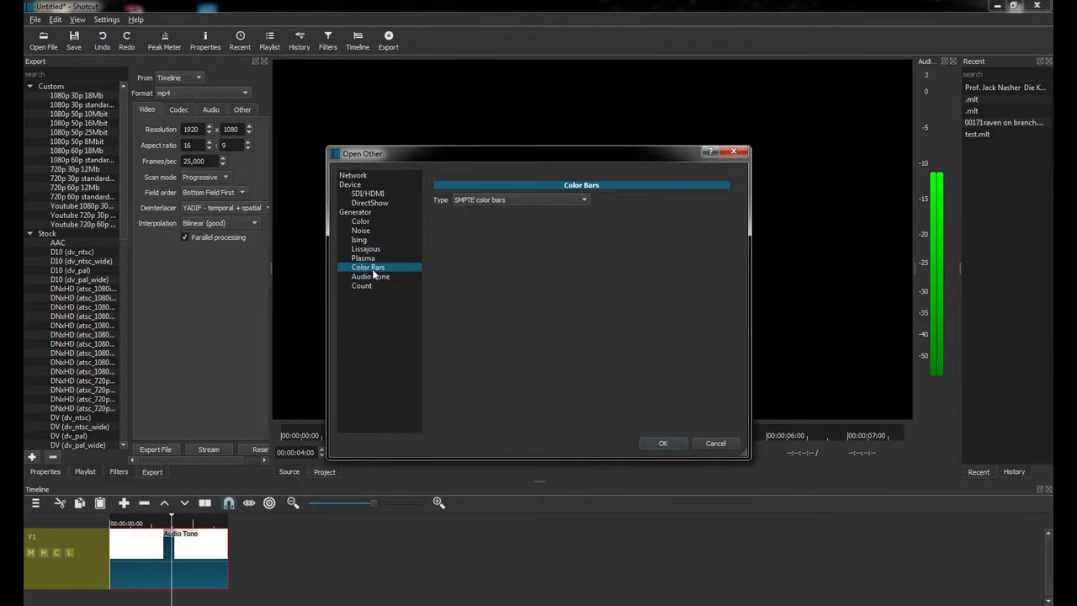
click(582, 201)
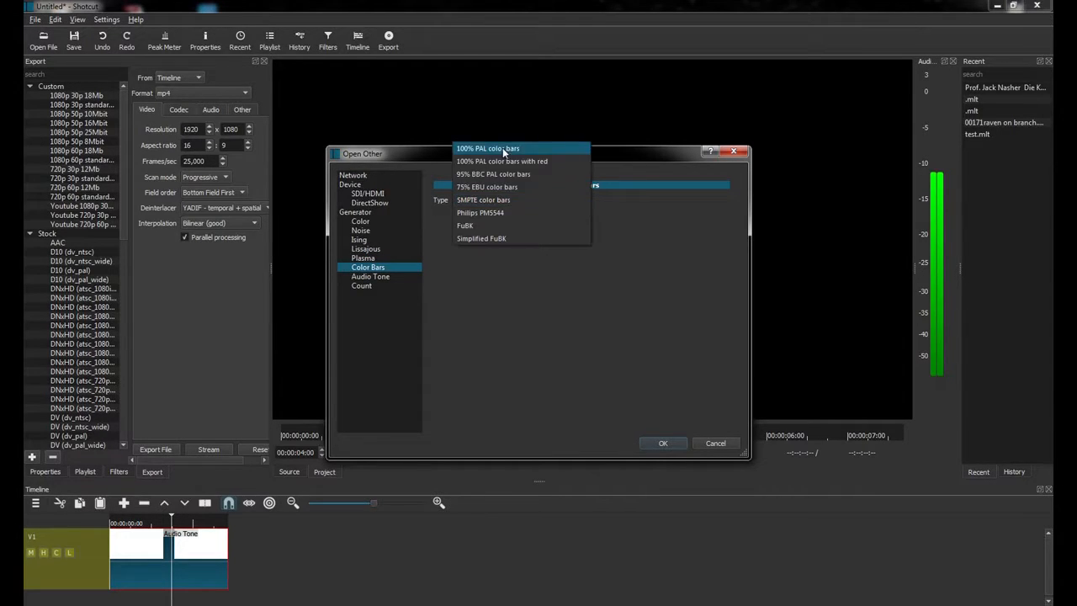
click(486, 200)
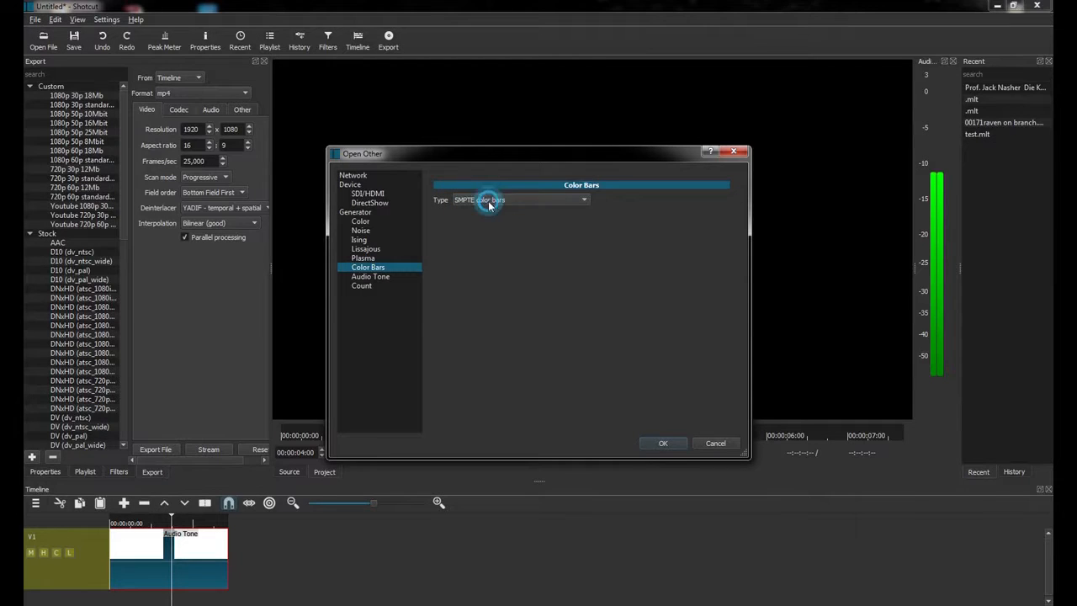
click(662, 443)
click(564, 452)
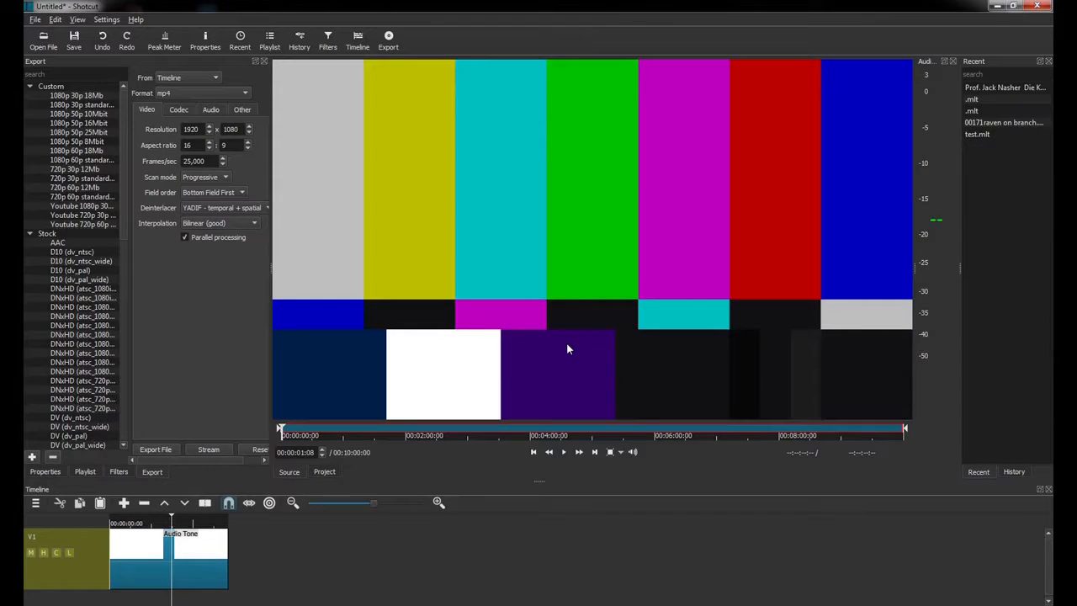
Trim the colour bars to 00:00:25:10, add after Audio Tone, split and delete the right part.
drag(906, 431, 308, 432)
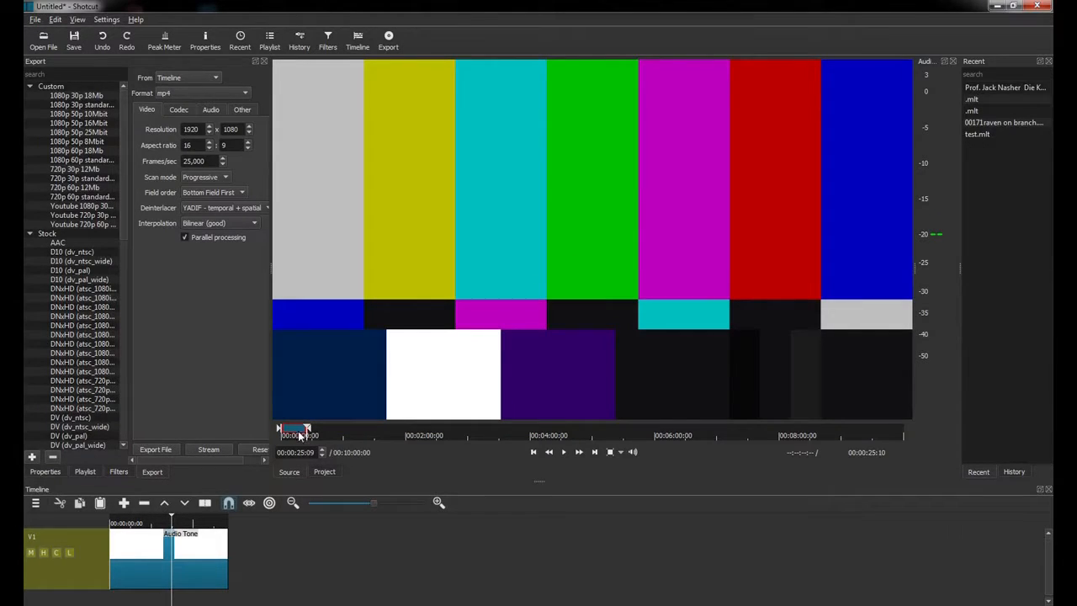
drag(515, 247, 234, 565)
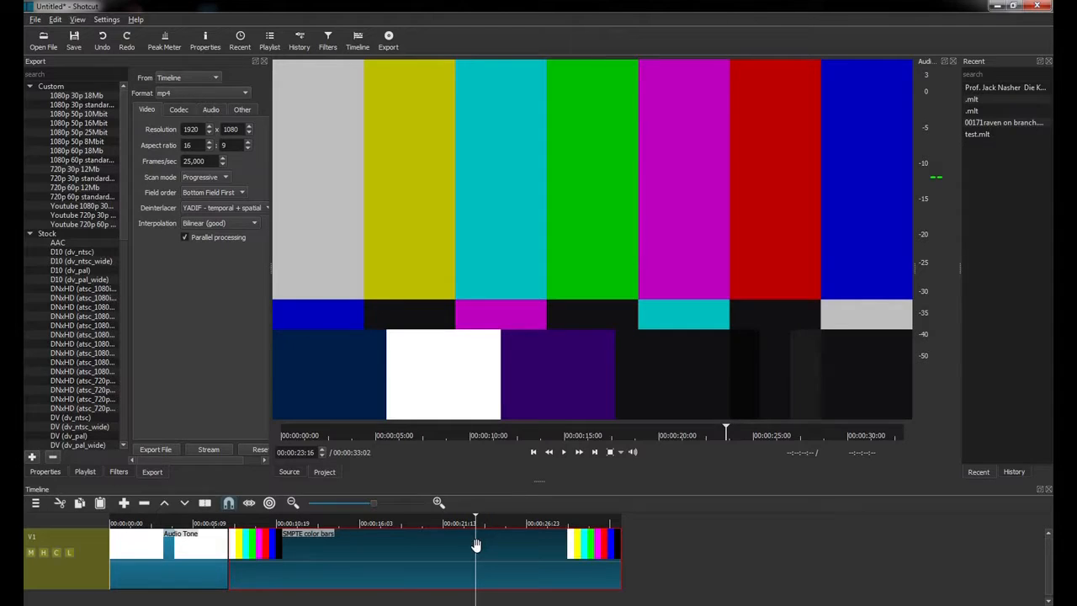
key(s)
click(504, 554)
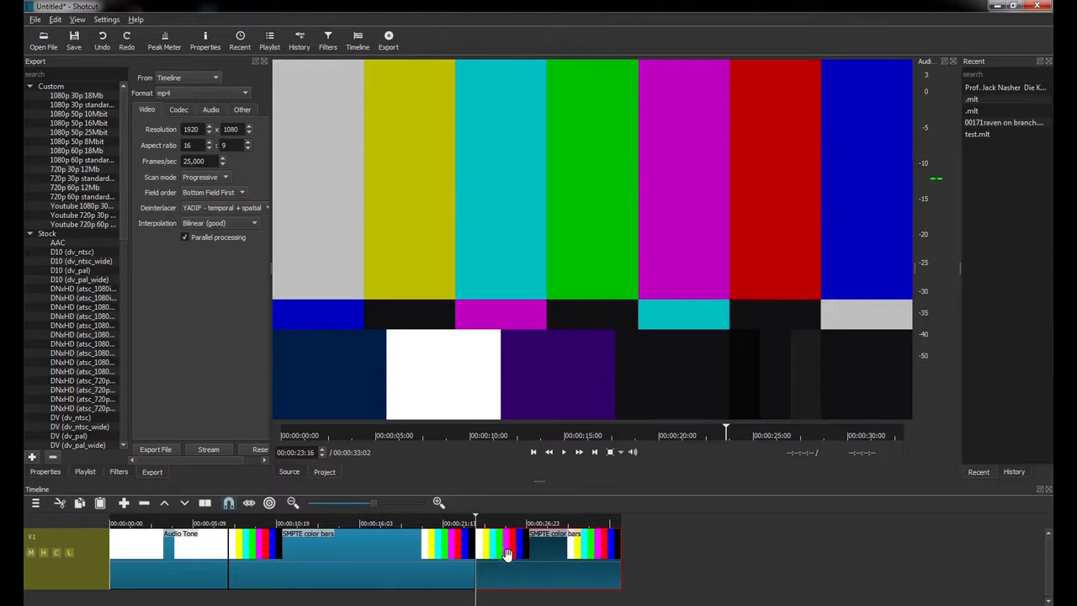
key(Delete)
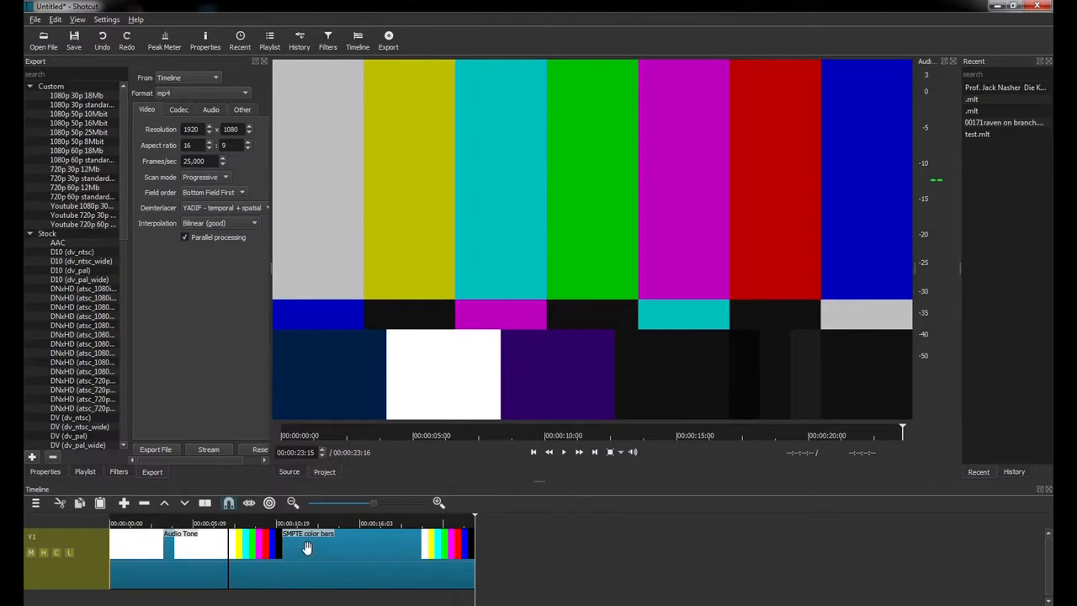
Load the FuBK colour bars test pattern into the player.
click(35, 20)
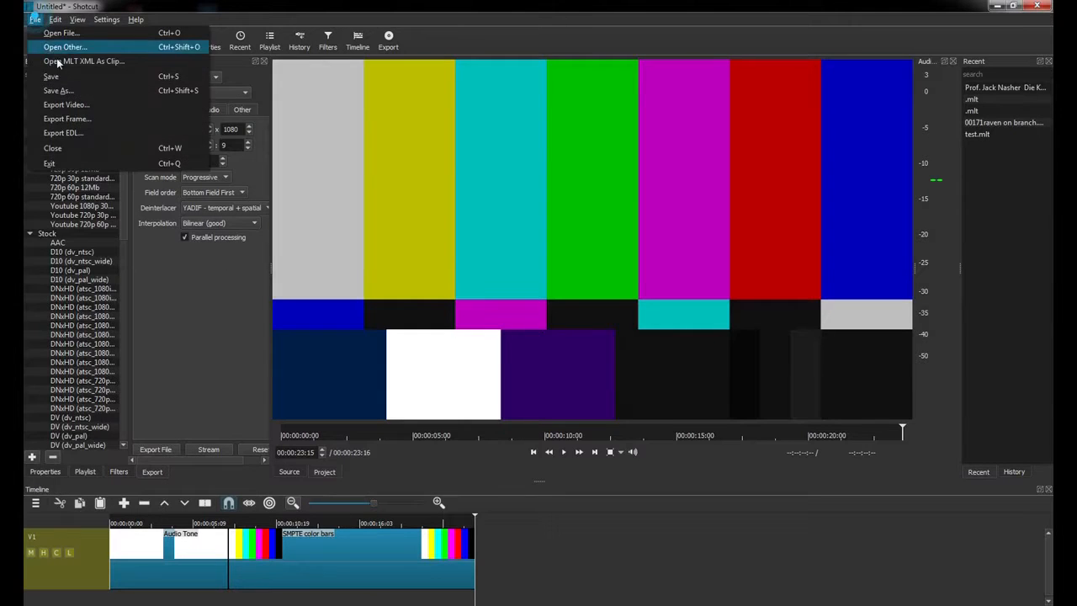
click(67, 46)
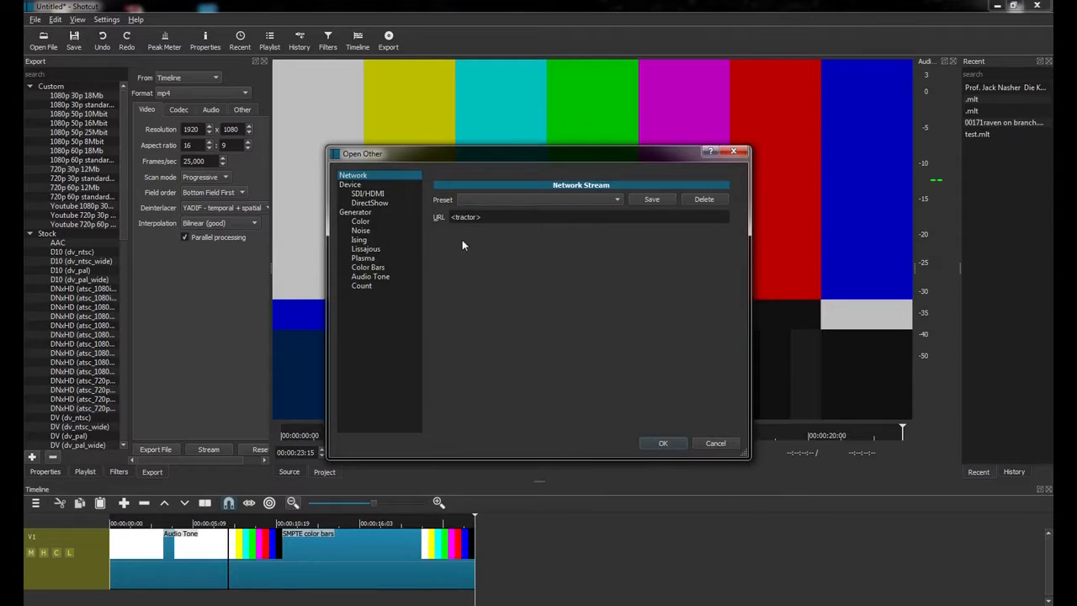
click(370, 268)
click(565, 200)
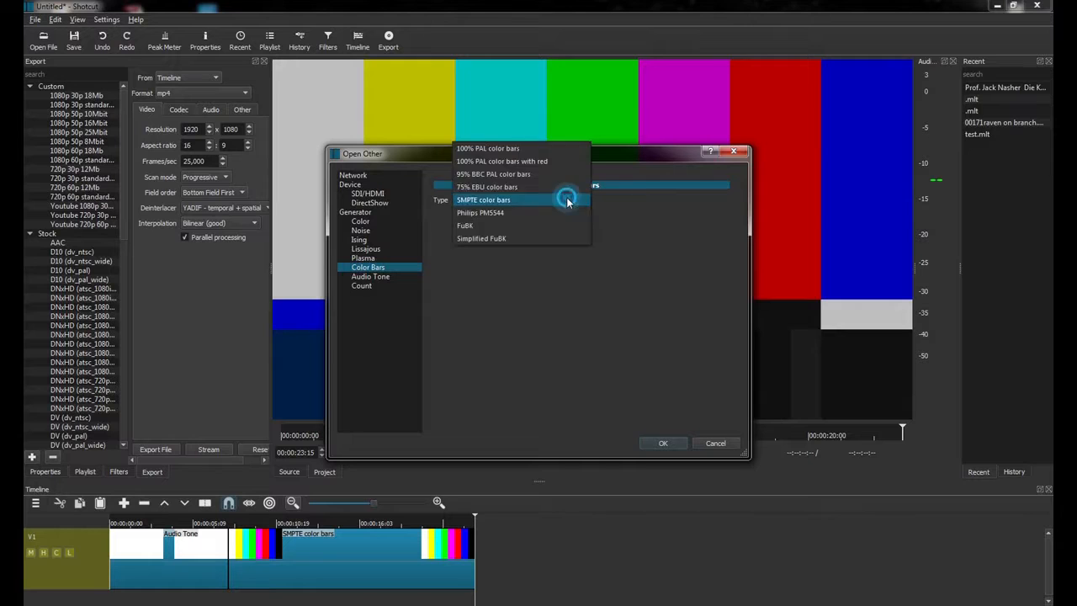
click(467, 225)
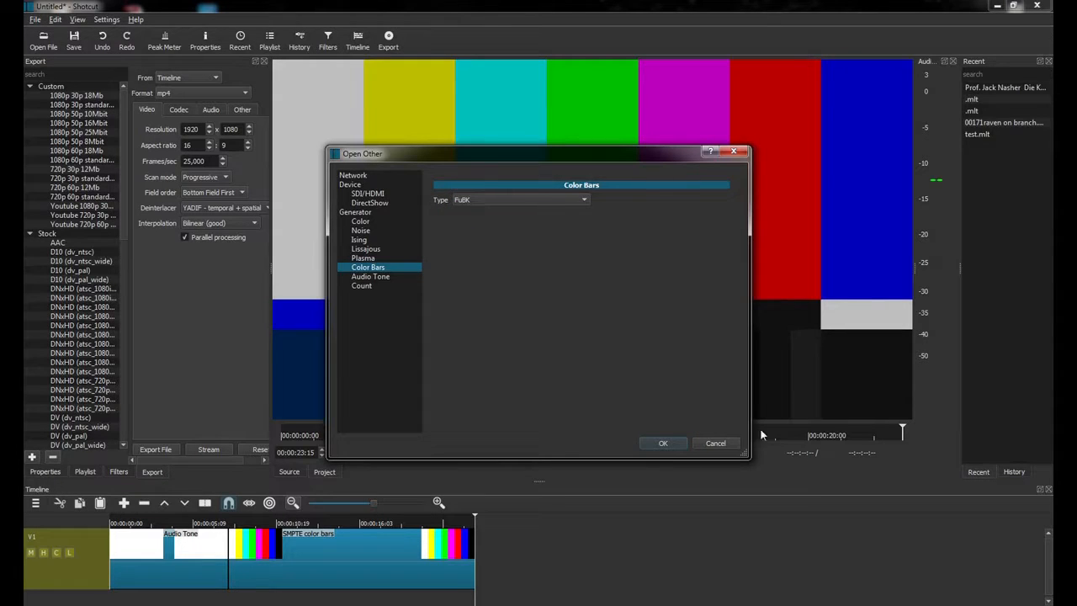
click(663, 442)
Replace it with the 95% BBC PAL color bars pattern.
click(34, 19)
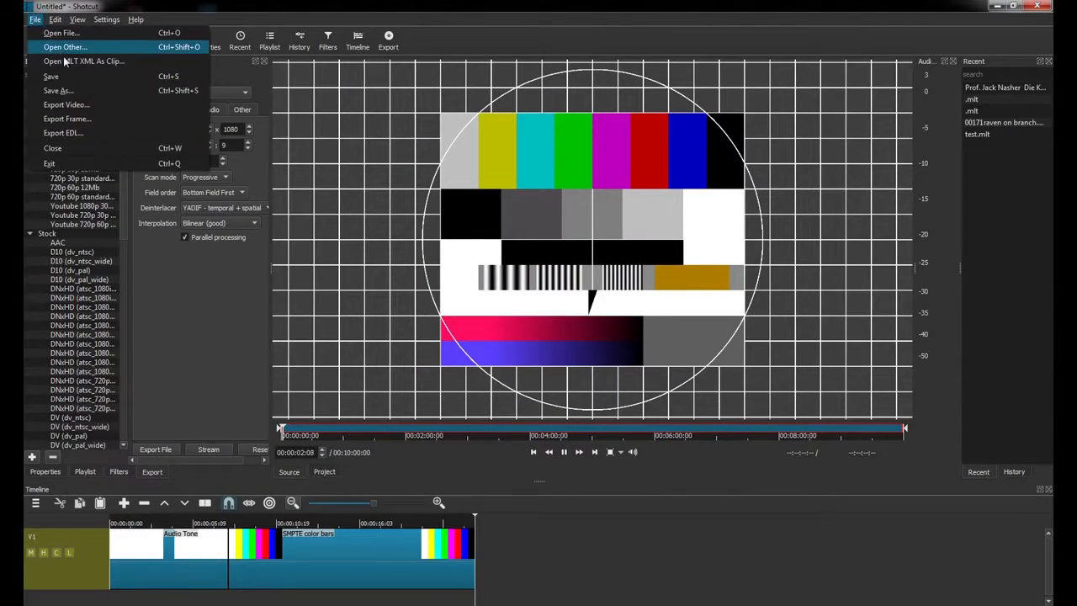
click(65, 48)
click(505, 200)
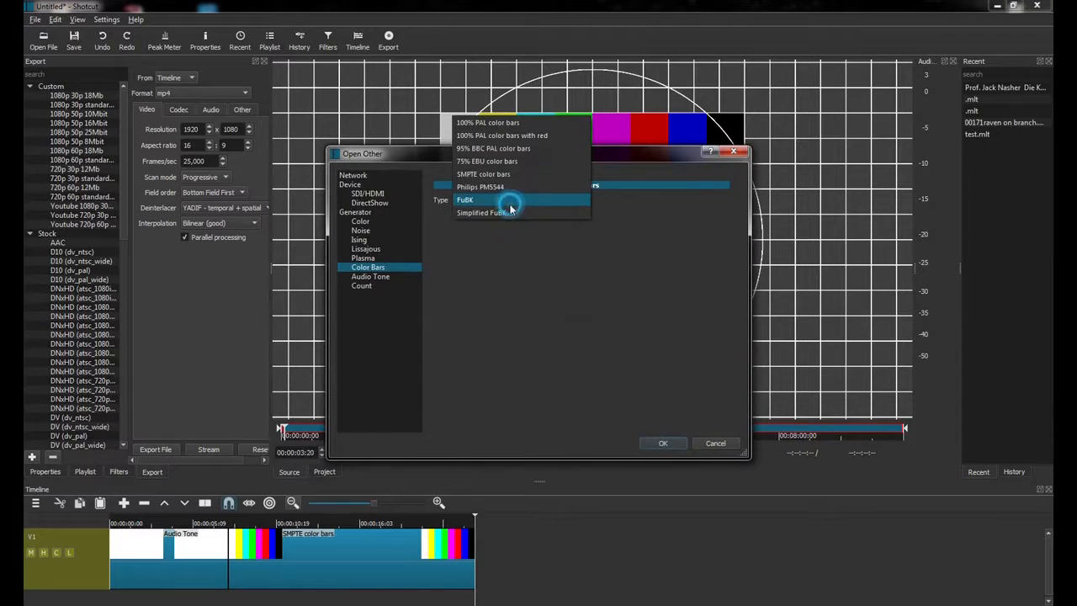
click(478, 149)
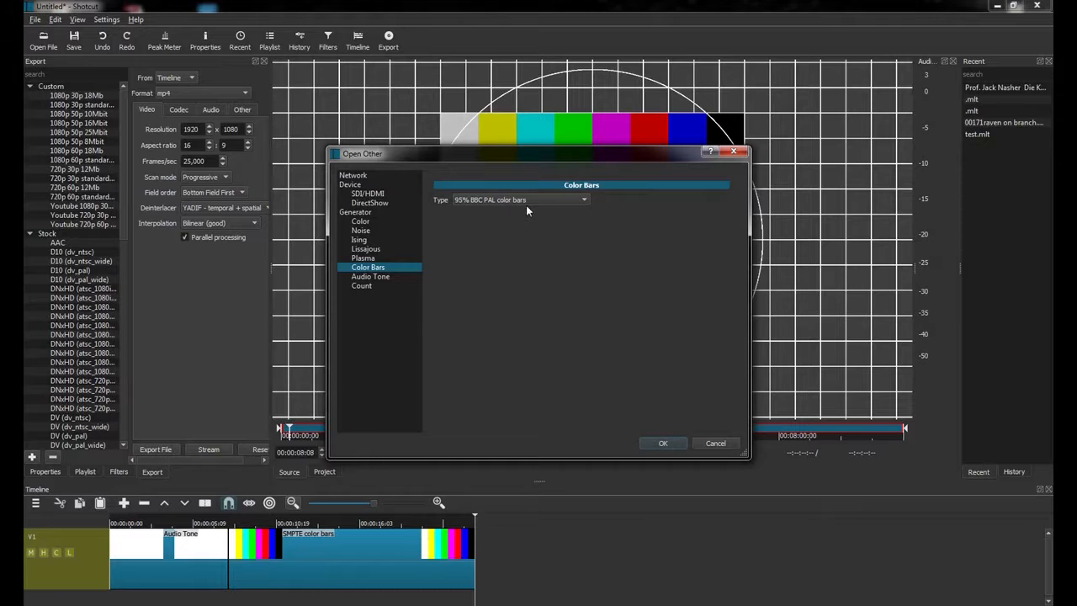
click(662, 443)
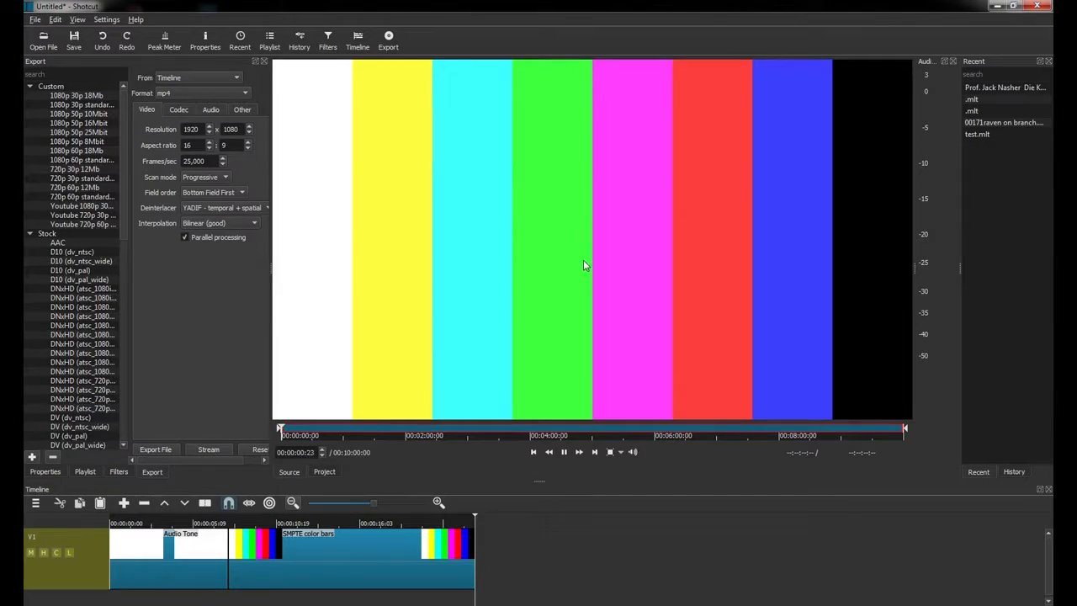
click(34, 18)
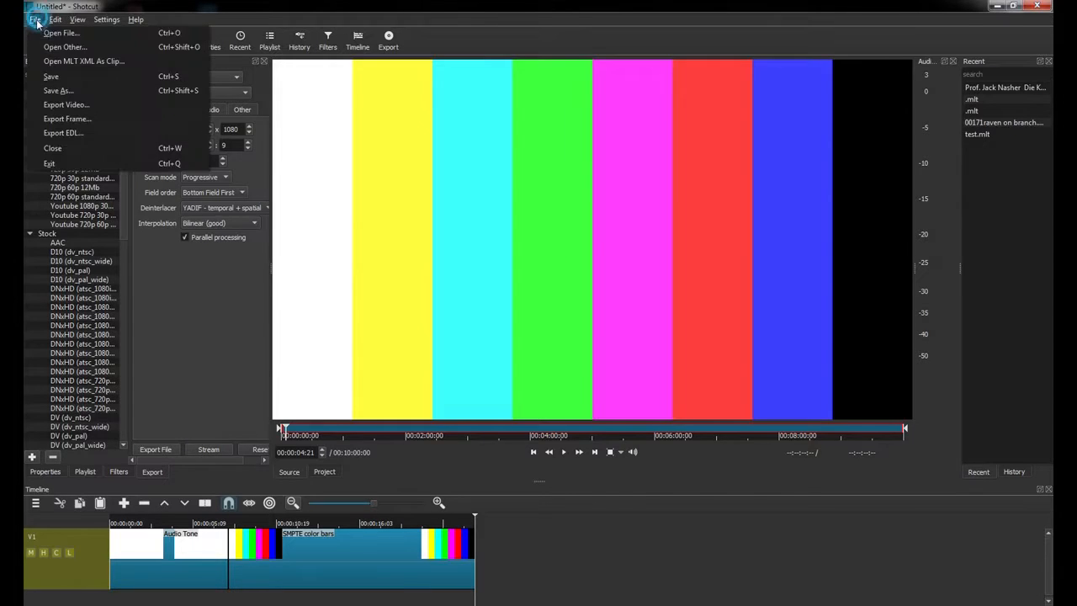
Load a Plasma generator clip with default settings and pause it at 00:00:08:21.
click(50, 43)
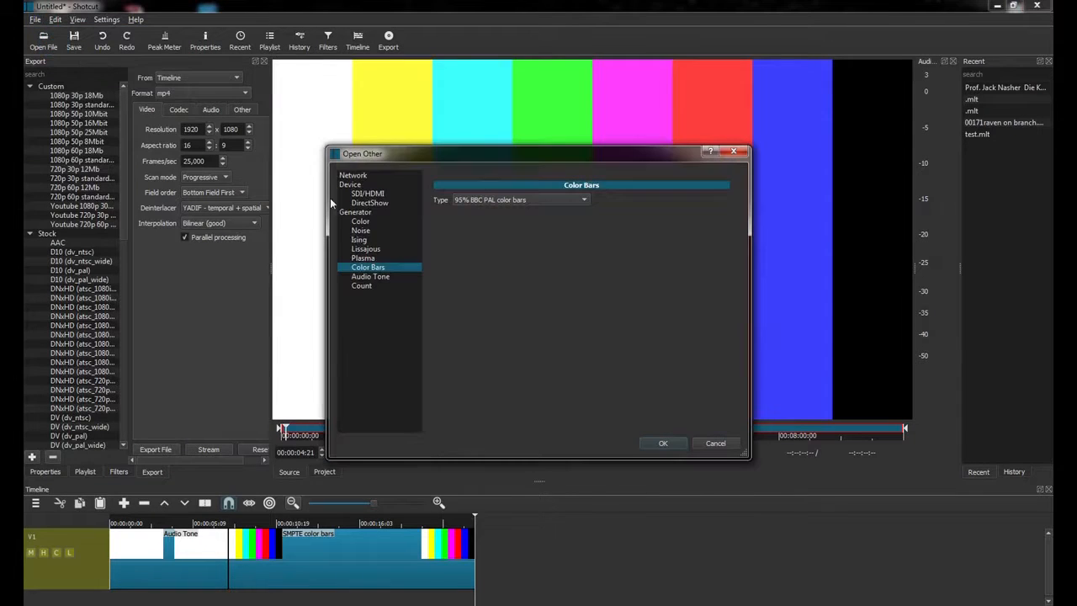
click(364, 257)
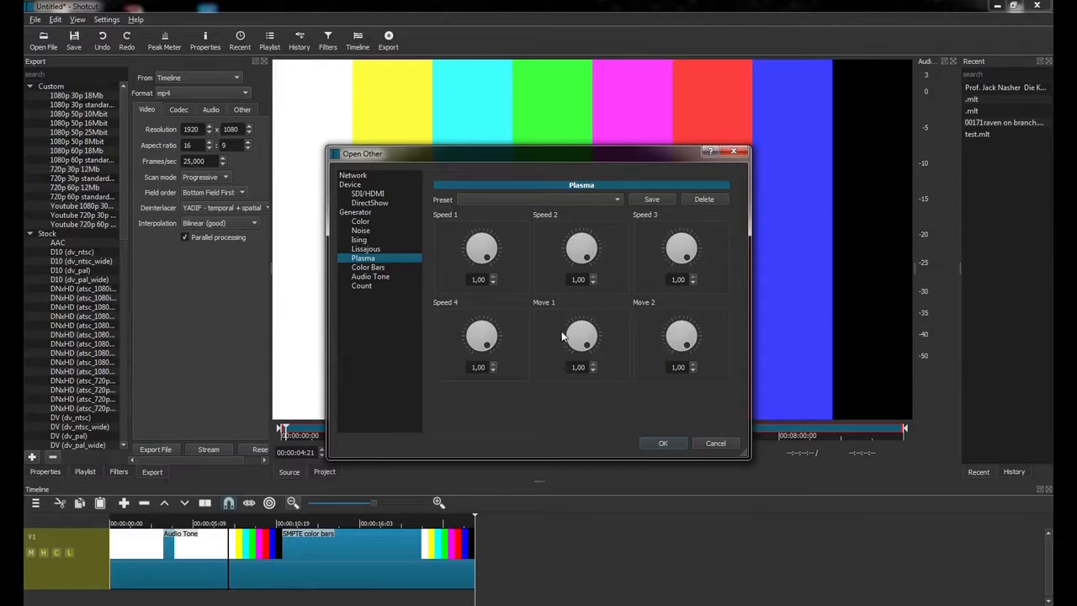
click(665, 444)
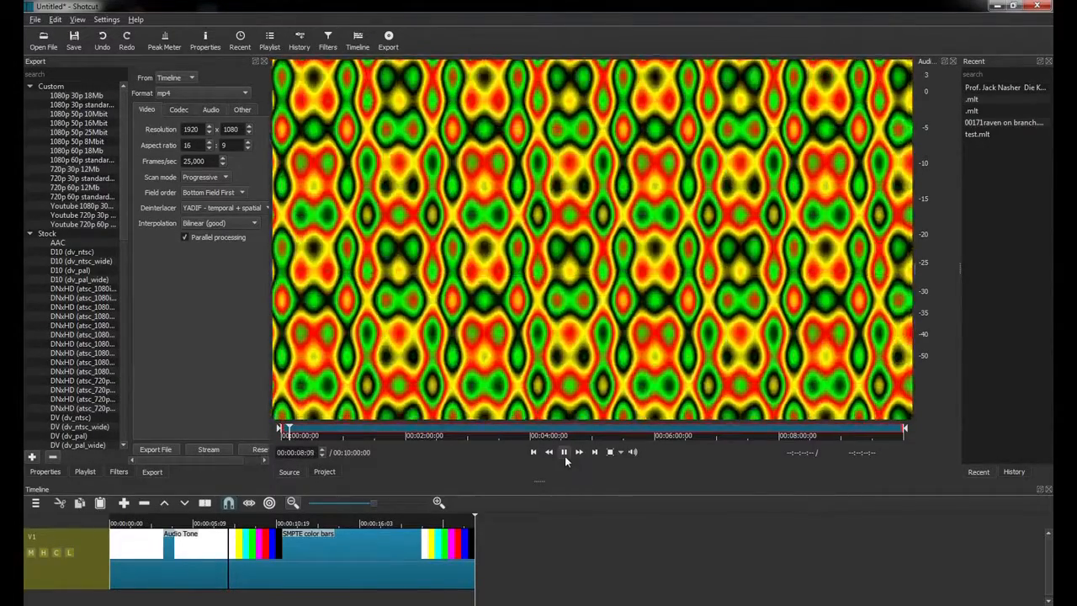
click(565, 454)
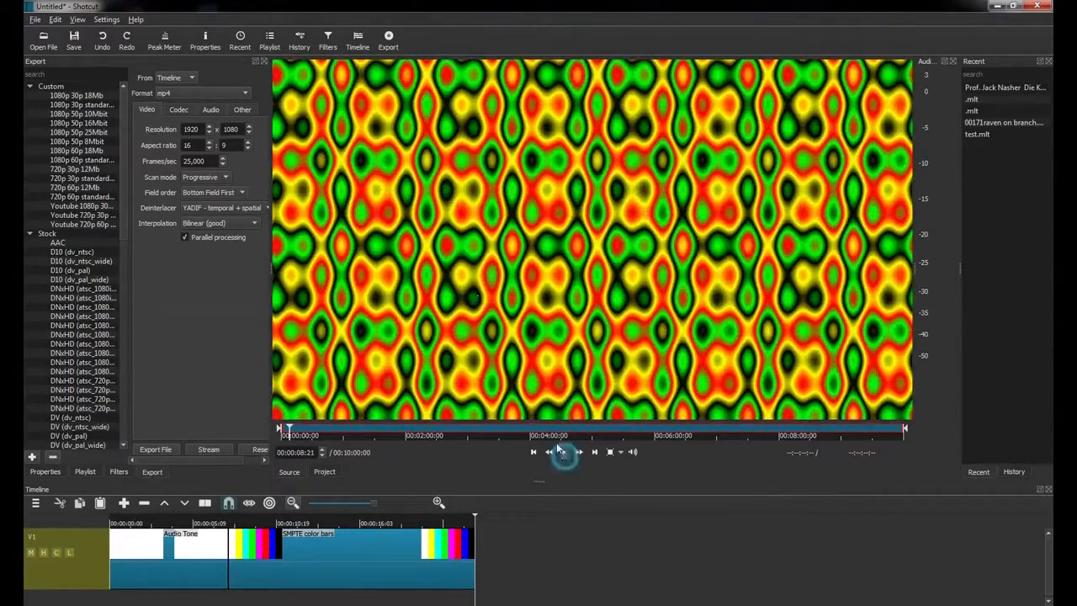
click(35, 19)
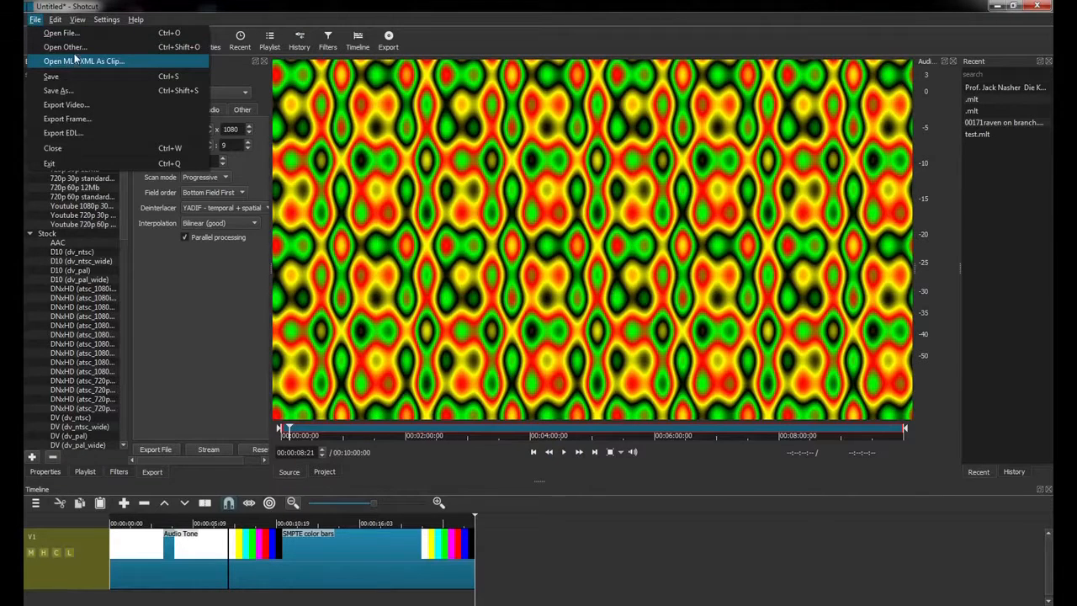
Load a Lissajous generator clip with X Ratio about 0,45, then reopen Open Other.
click(74, 46)
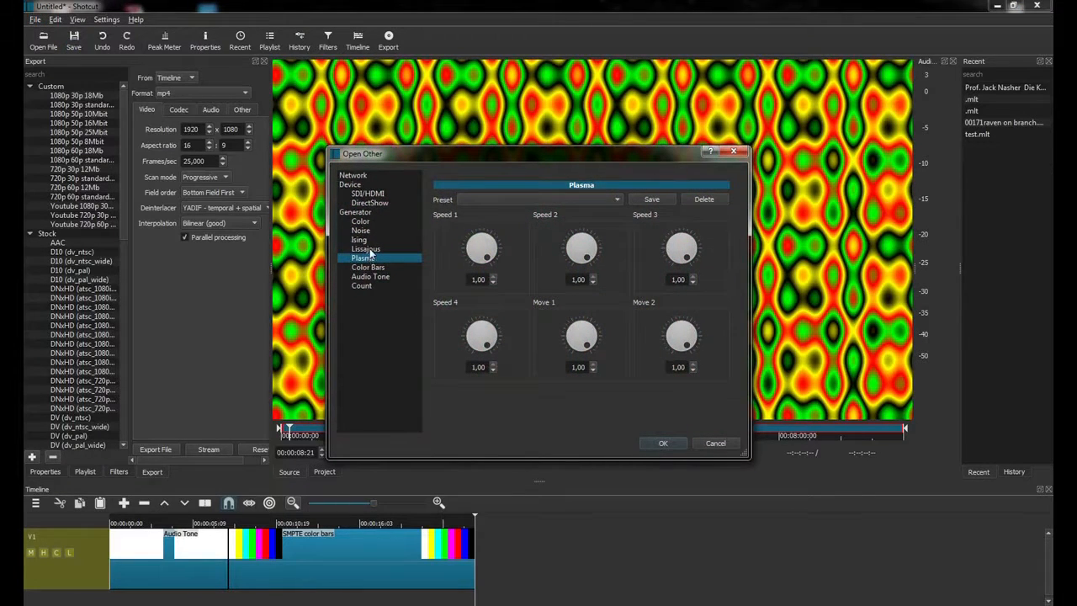
click(366, 248)
drag(500, 273, 522, 241)
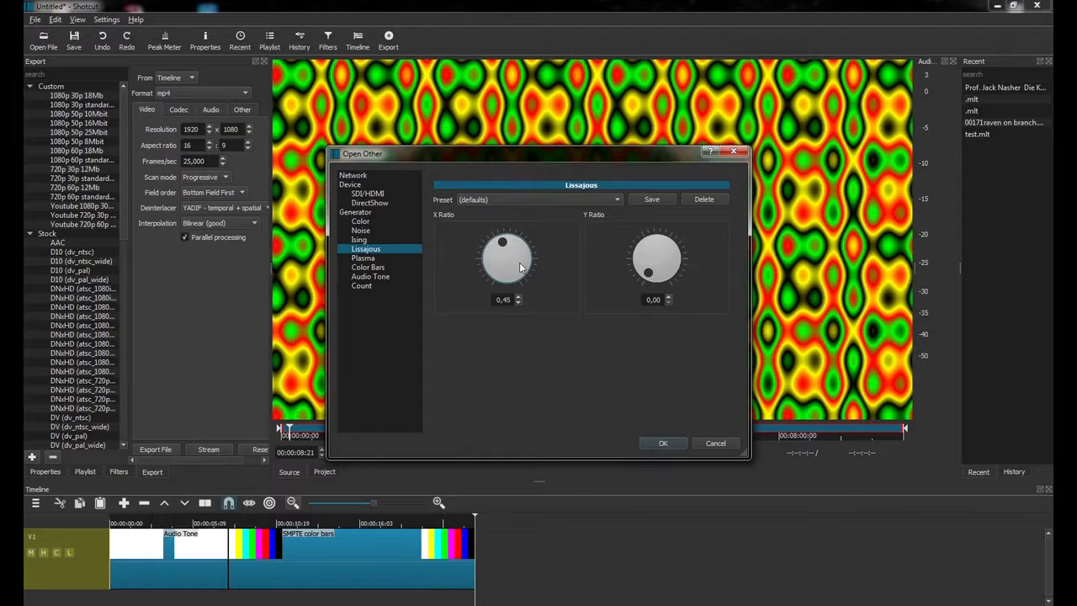
click(661, 442)
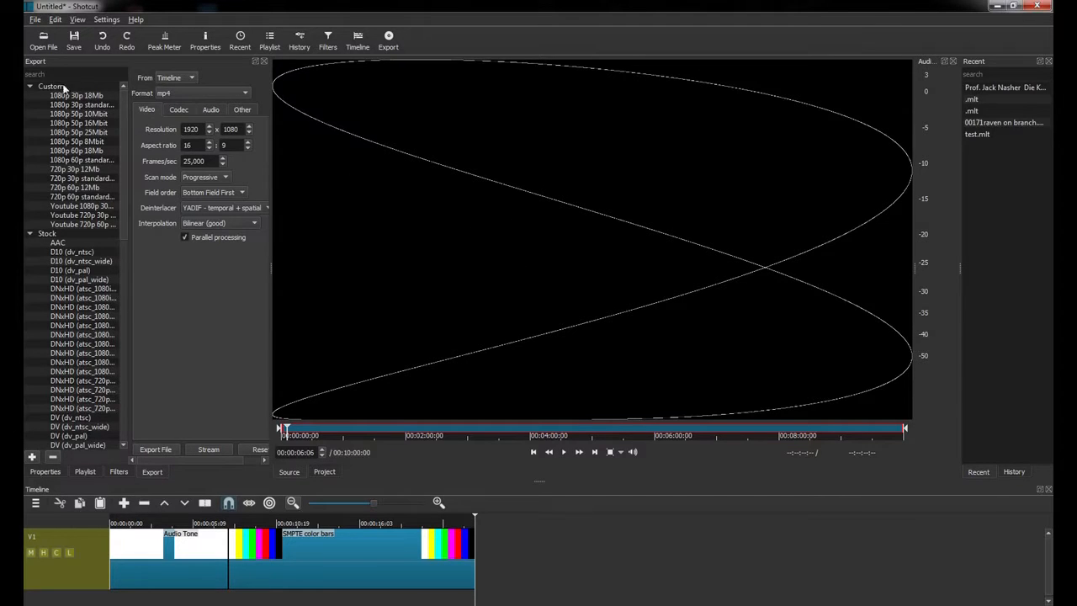
click(35, 18)
click(52, 43)
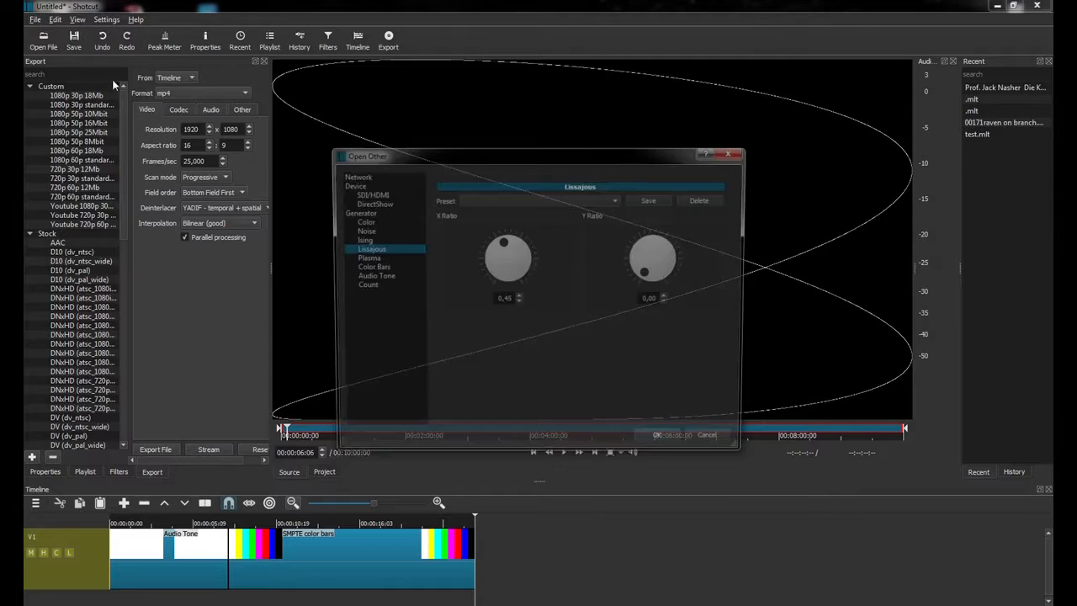
Create an Ising generator clip with Border Growth 0.68 and Spontaneous Growth 0.33.
click(360, 239)
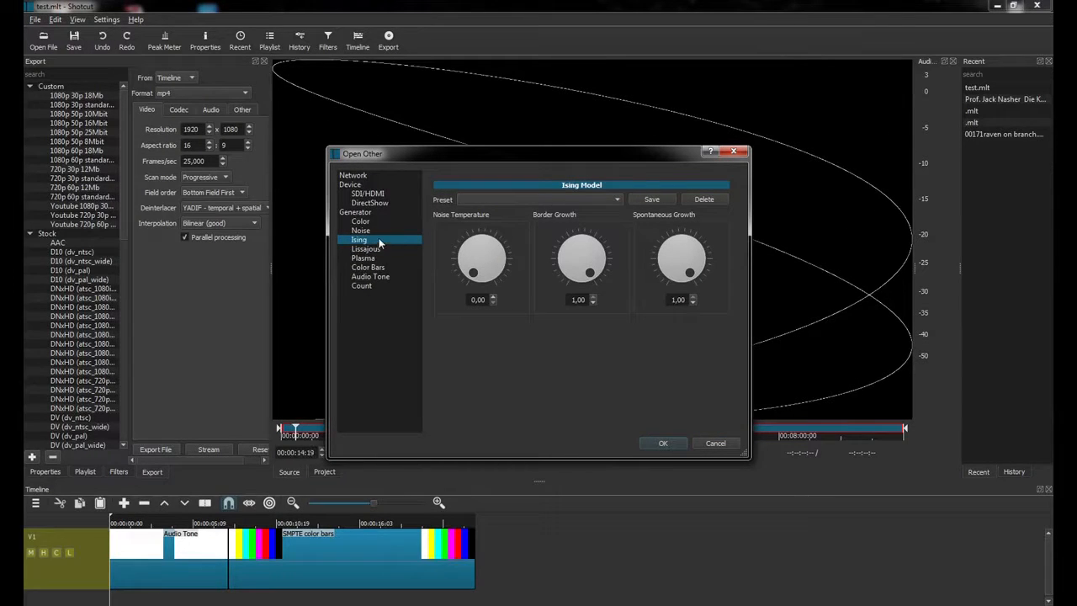
click(595, 251)
drag(688, 276, 668, 248)
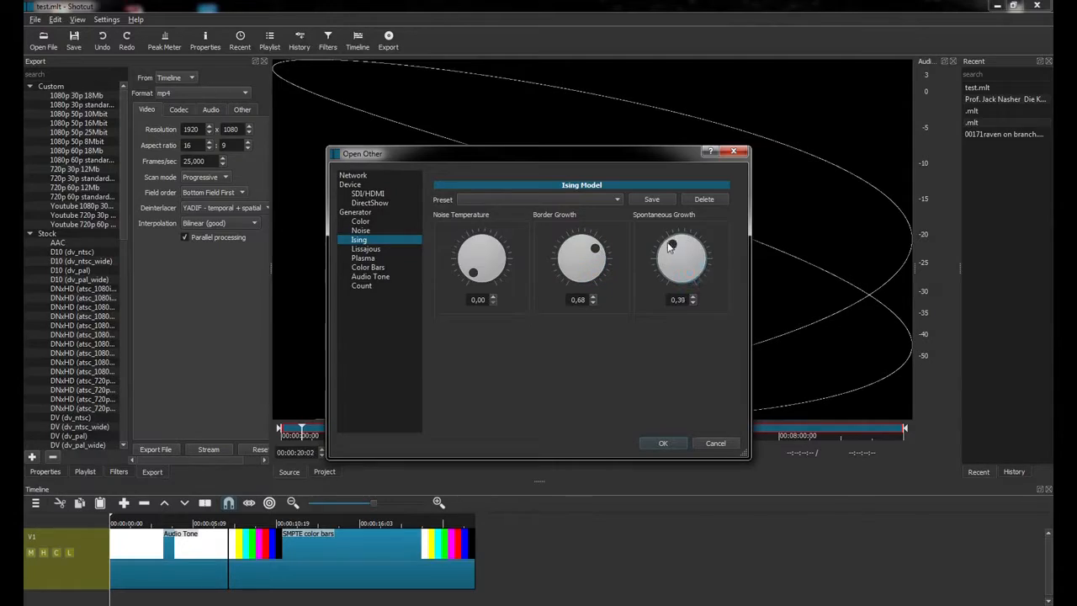
click(661, 443)
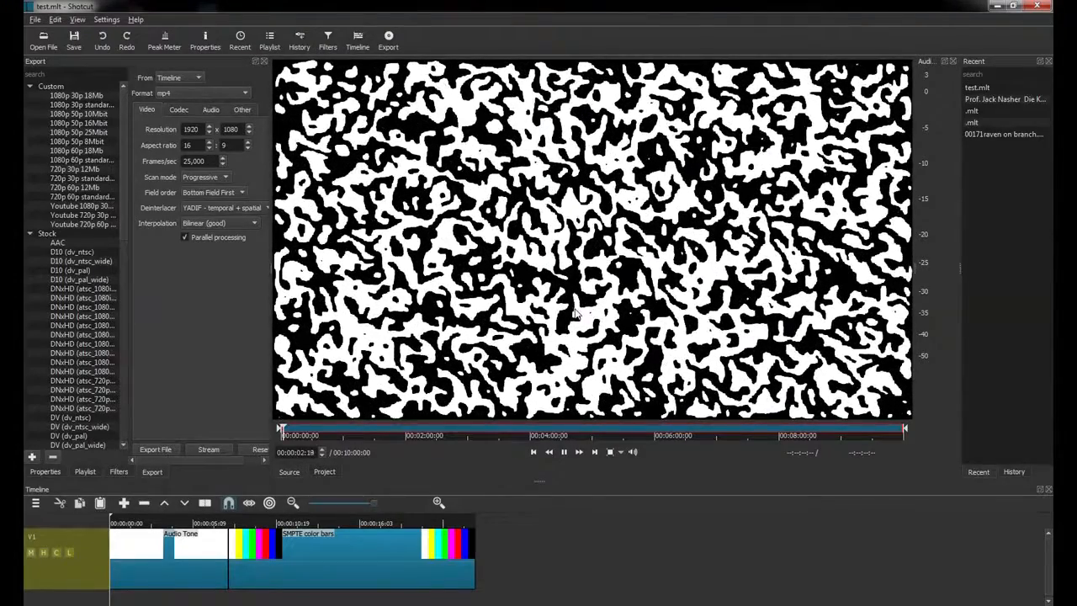
Trim the Ising clip's out point to about 00:01:22 and add it to track V1.
key(space)
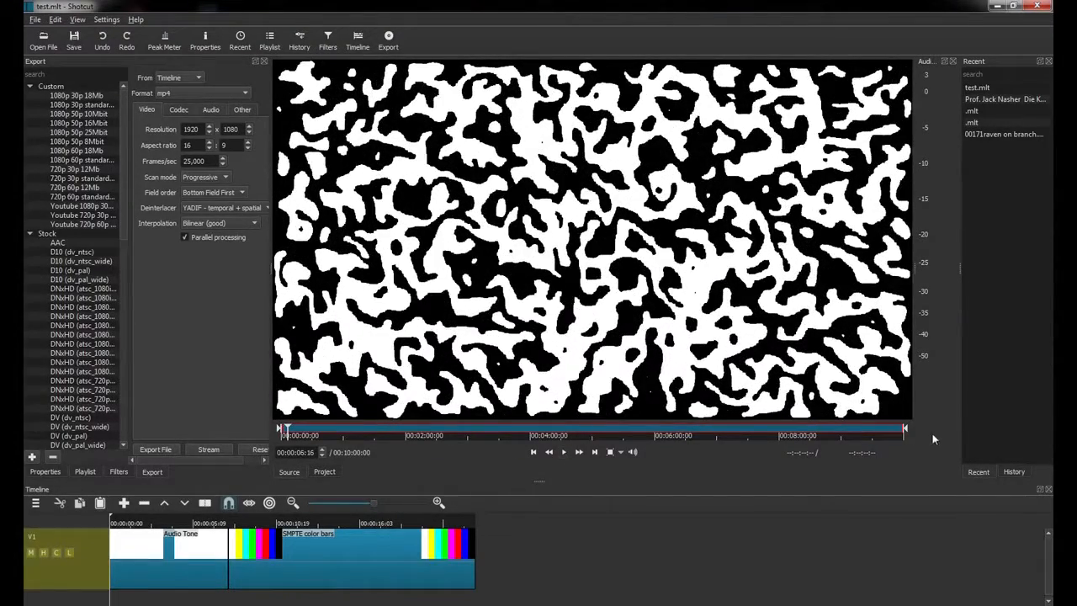
drag(905, 430, 355, 429)
drag(399, 177, 529, 560)
Play the timeline from around 00:01:05, then stop and step forward one frame.
drag(454, 519, 309, 523)
key(space)
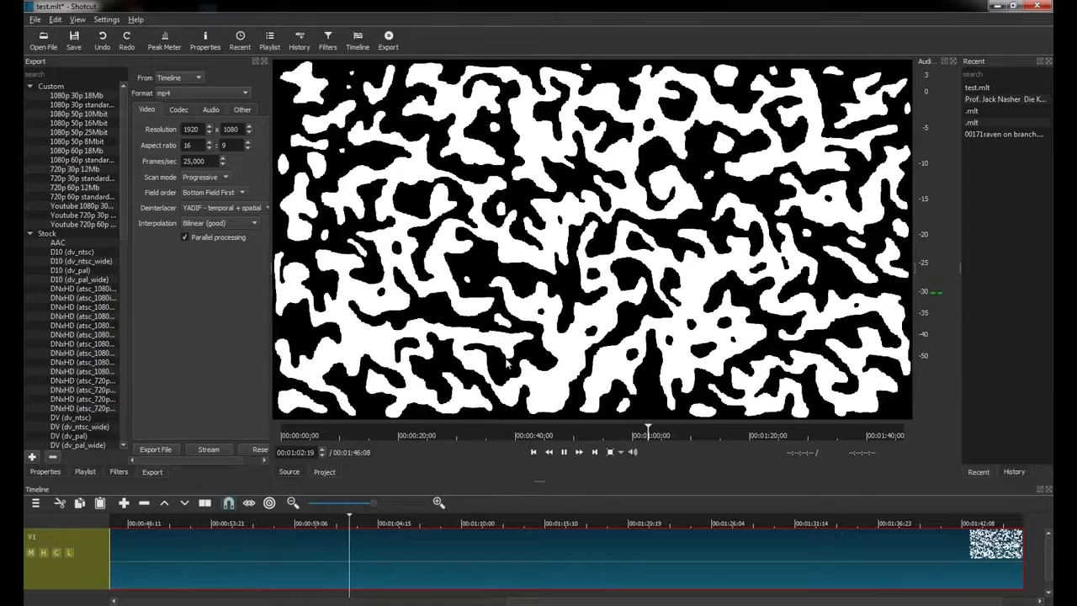
key(space)
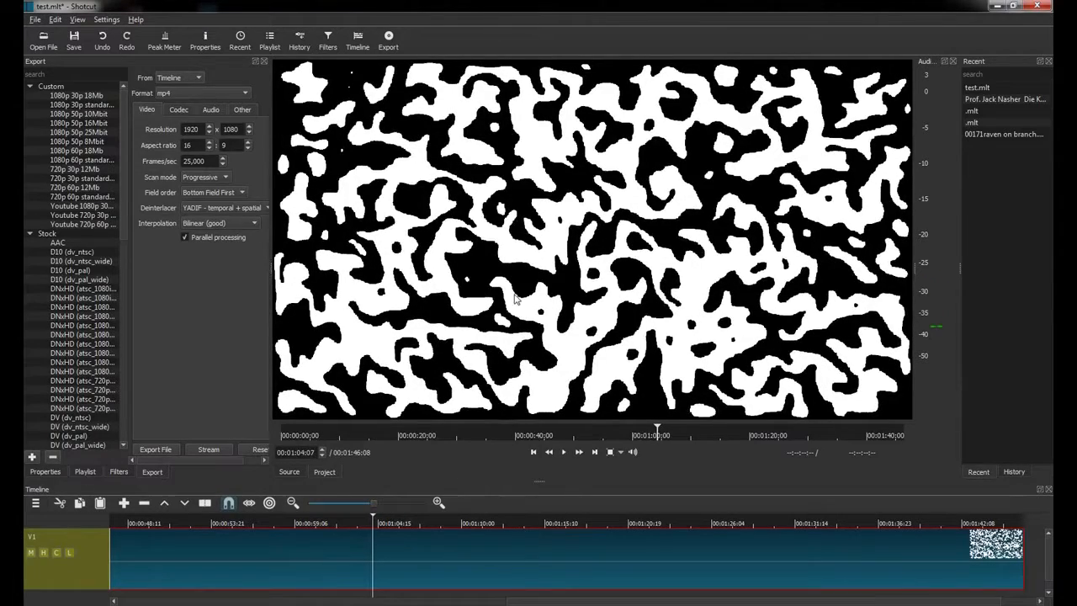
key(space)
key(space)
key(Right)
key(Right)
key(Right)
key(Right)
key(Right)
key(Right)
key(Right)
key(Right)
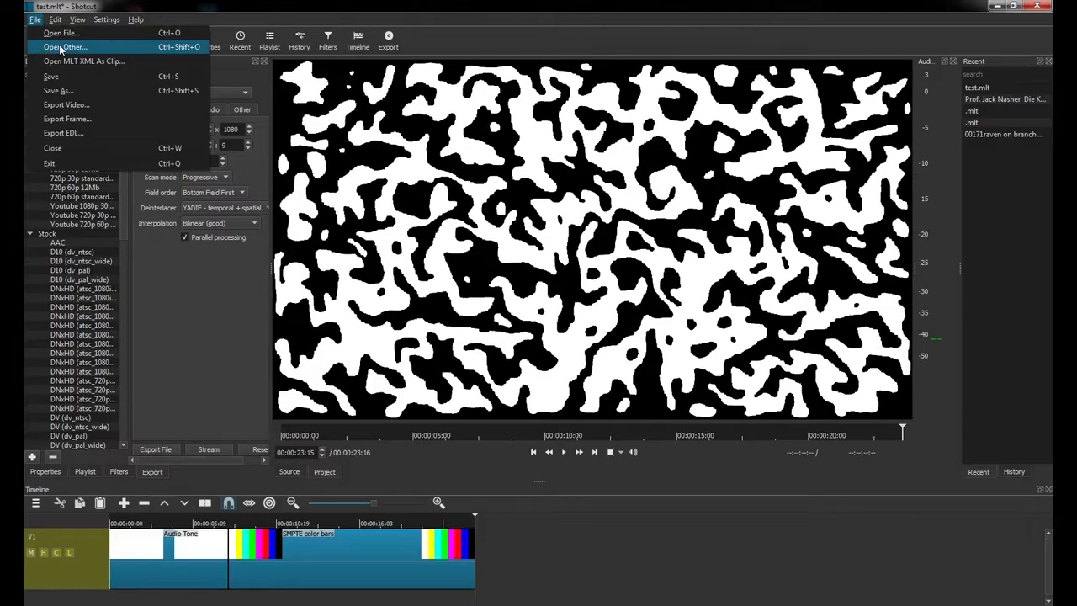
Load a Noise generator source from Open Other and play and pause its static preview.
click(59, 44)
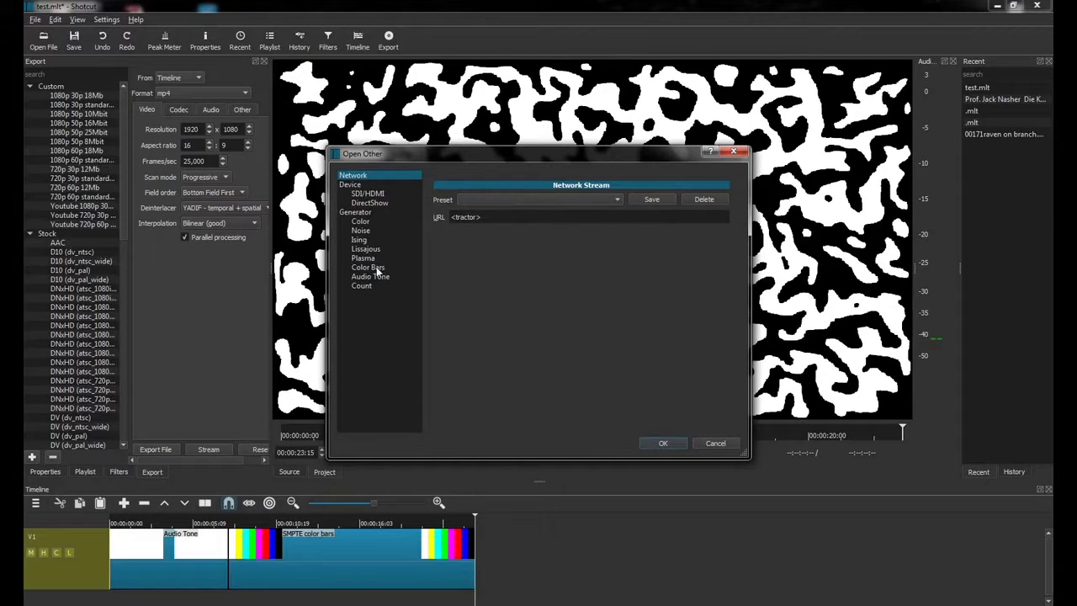
click(367, 230)
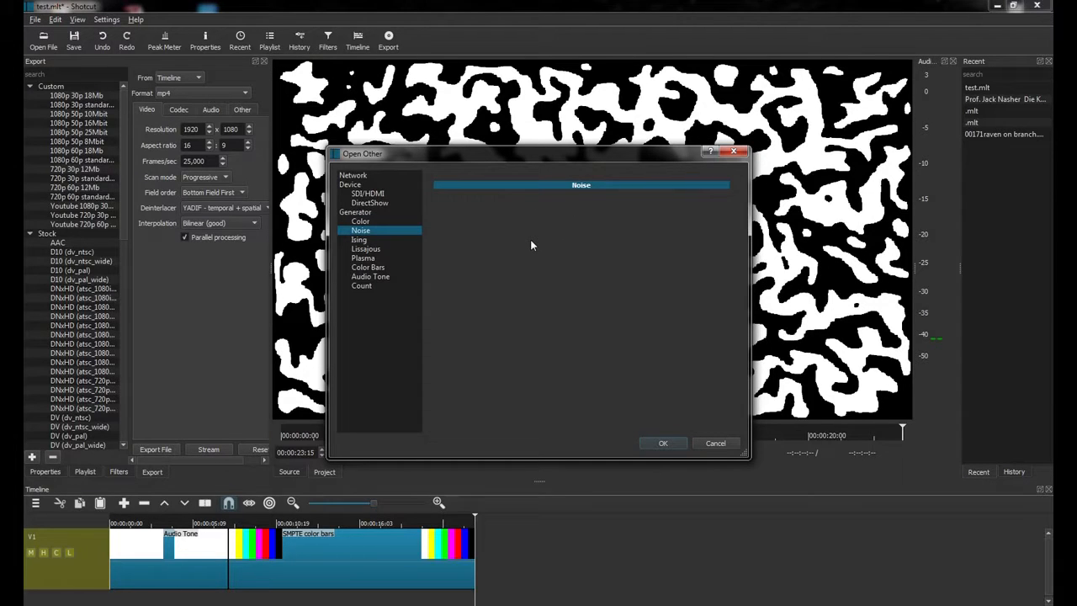
click(663, 444)
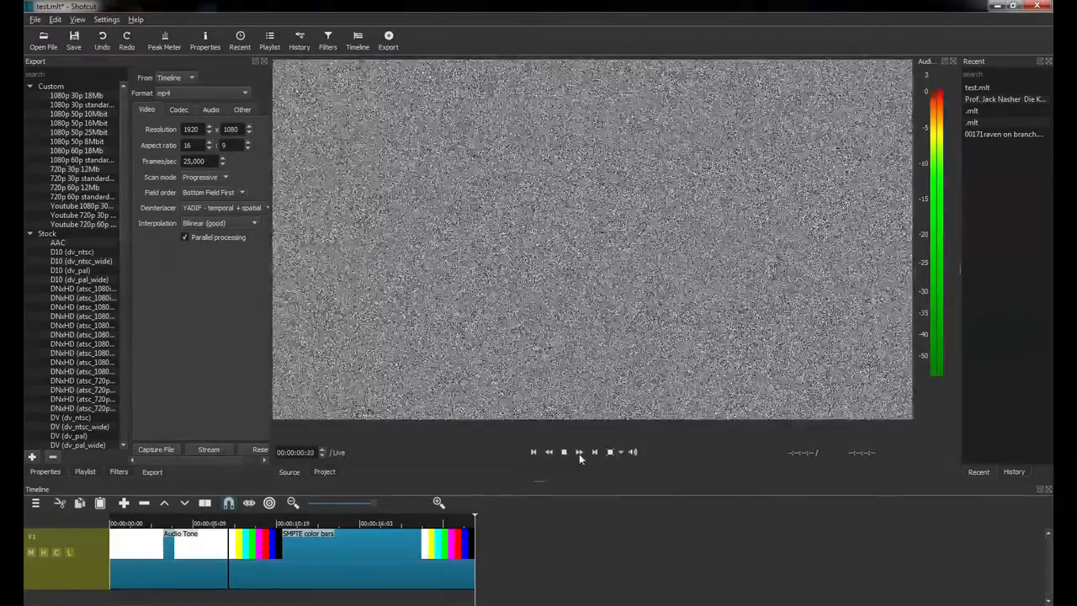
click(565, 453)
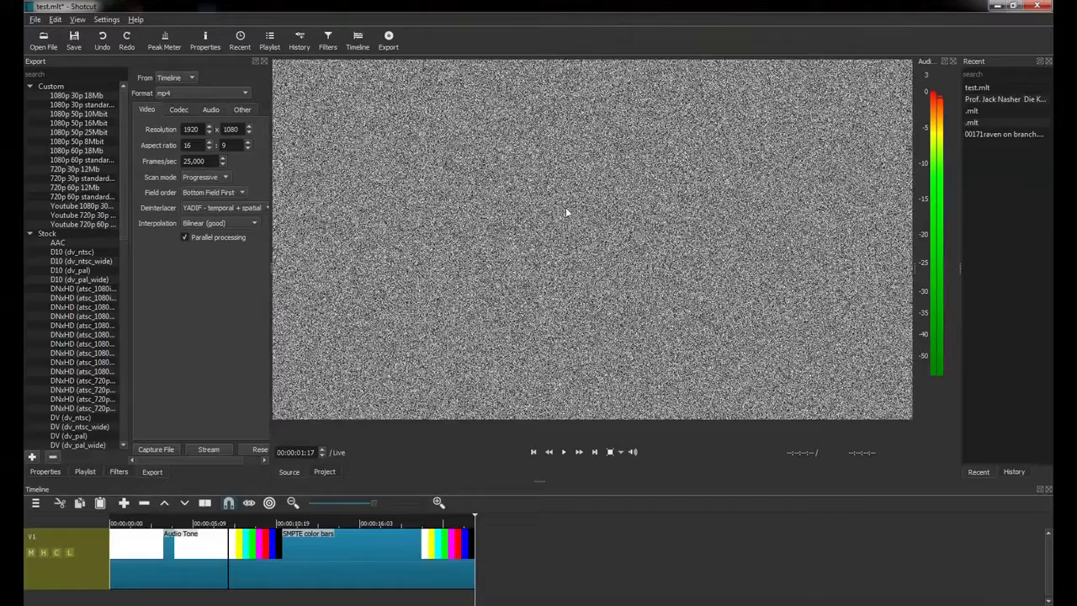
click(614, 207)
click(618, 292)
click(562, 454)
click(563, 455)
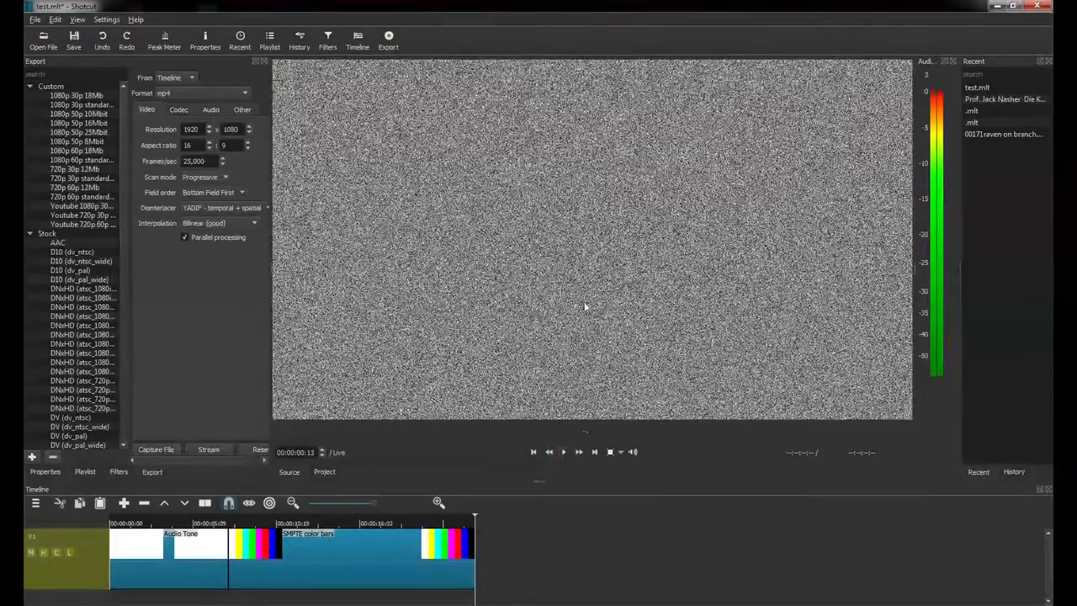
click(35, 19)
Create a solid Color generator clip in dark red #aa0000 and pause its playback.
click(50, 44)
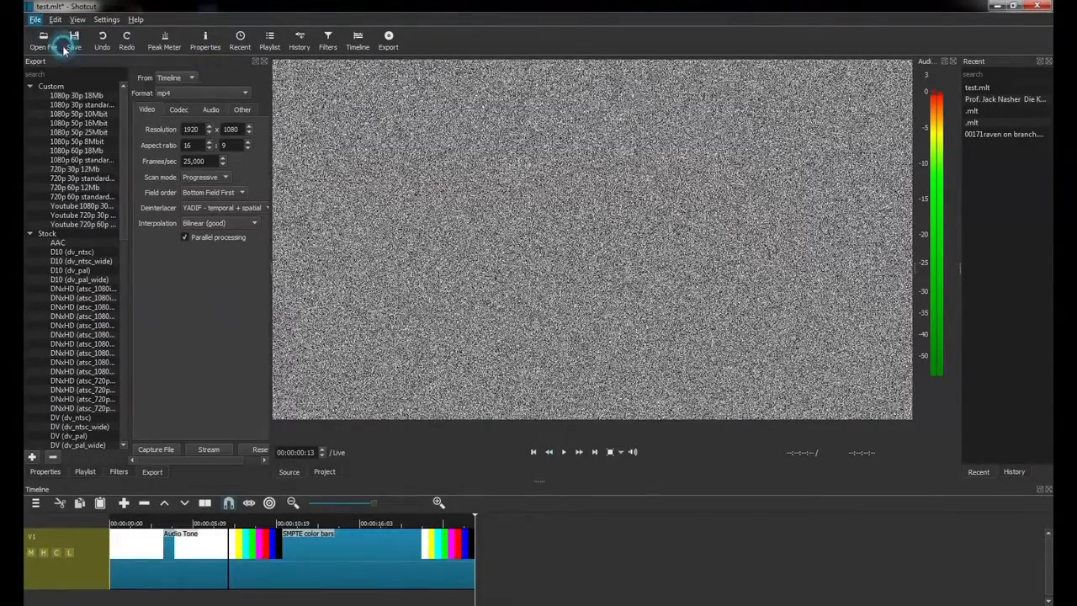
click(357, 222)
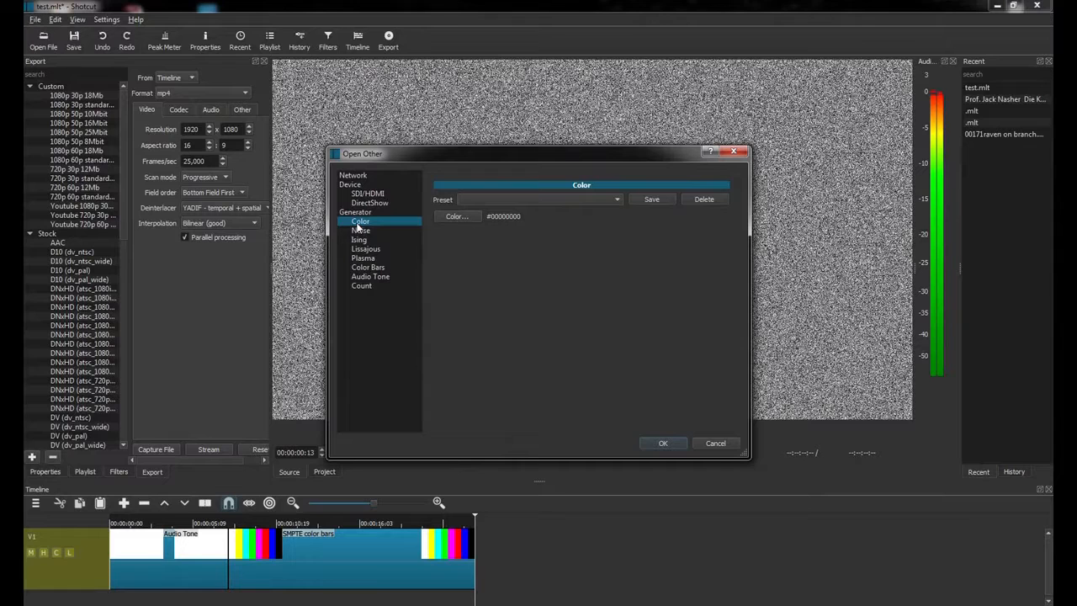
click(456, 216)
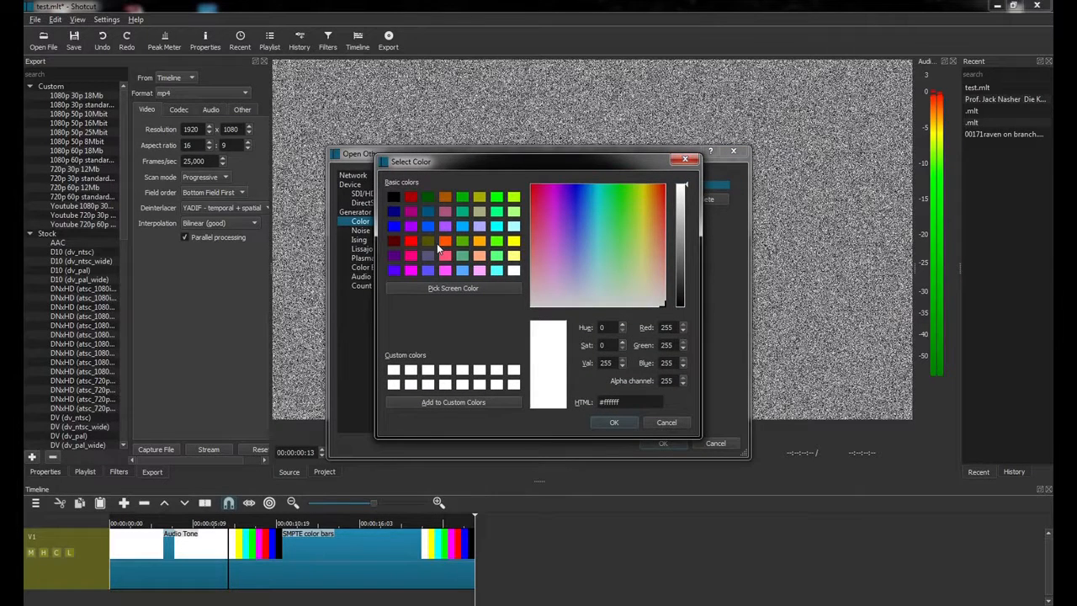
click(411, 197)
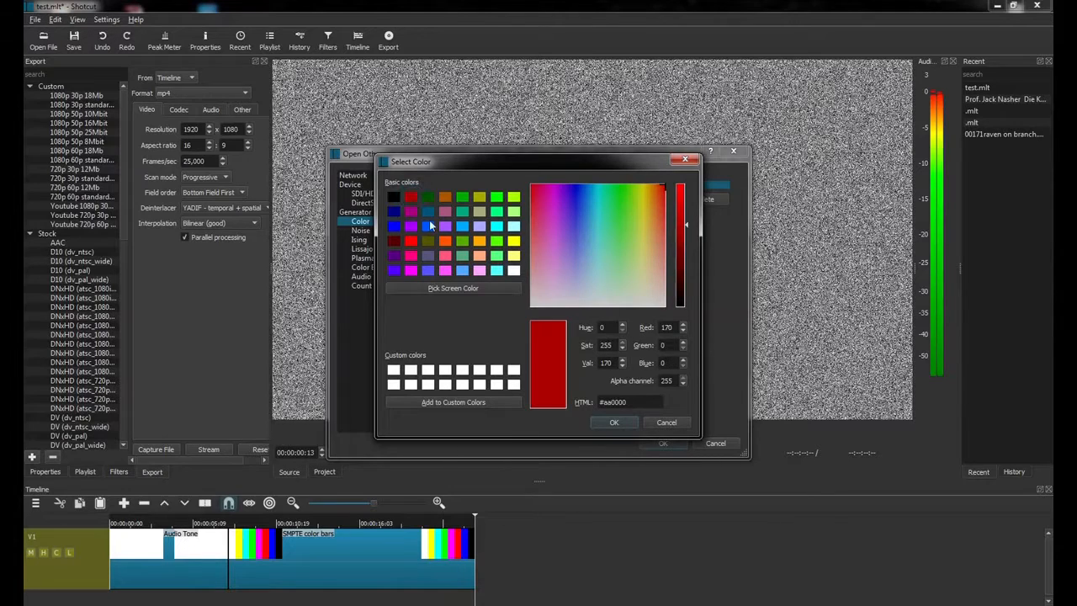
click(612, 422)
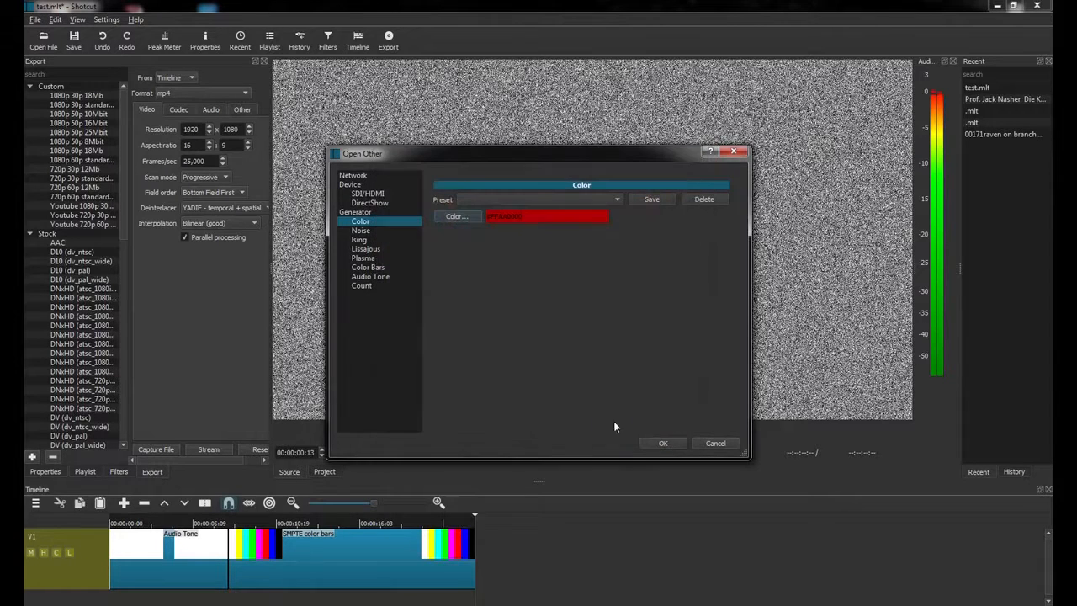
click(662, 444)
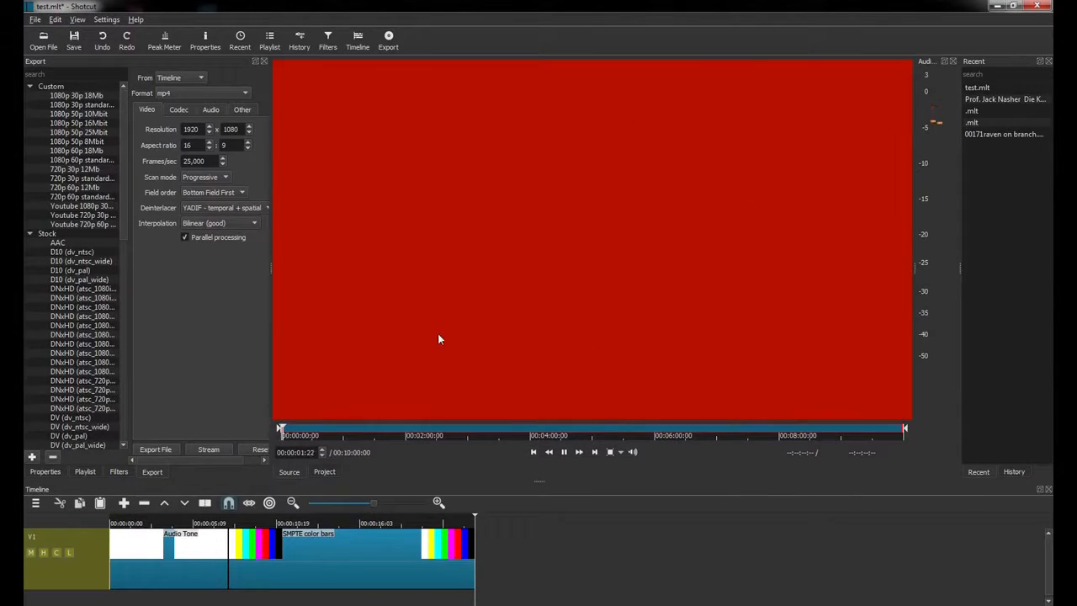
click(566, 452)
Overwrite the red clip onto the timeline and bring back the Open Other generator choices.
drag(546, 340, 596, 265)
click(35, 19)
click(68, 46)
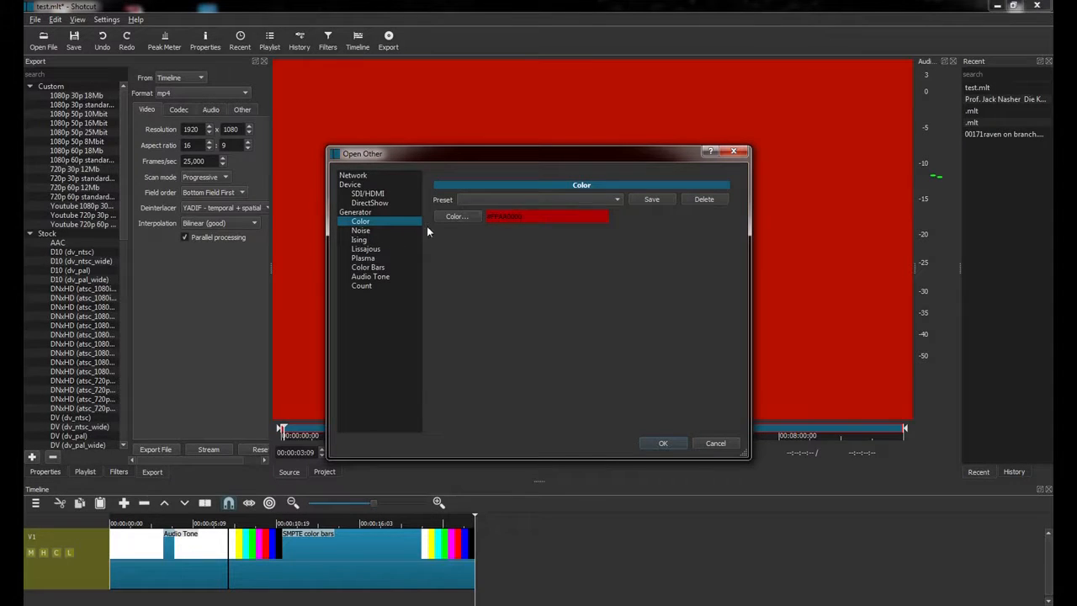
Select Noise, then cancel Open Other without adding a source.
click(367, 231)
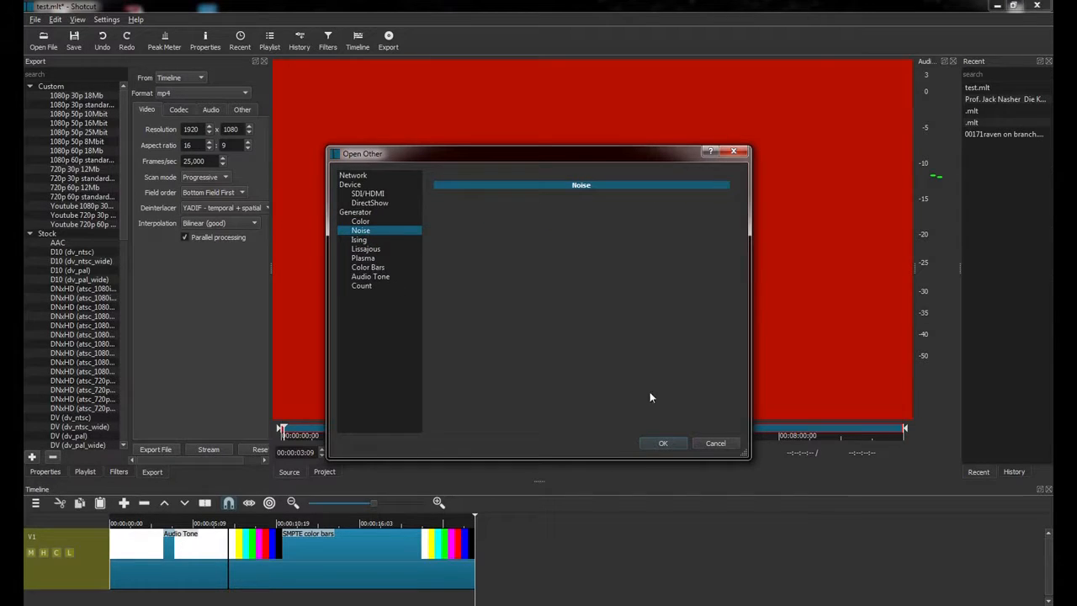
click(714, 444)
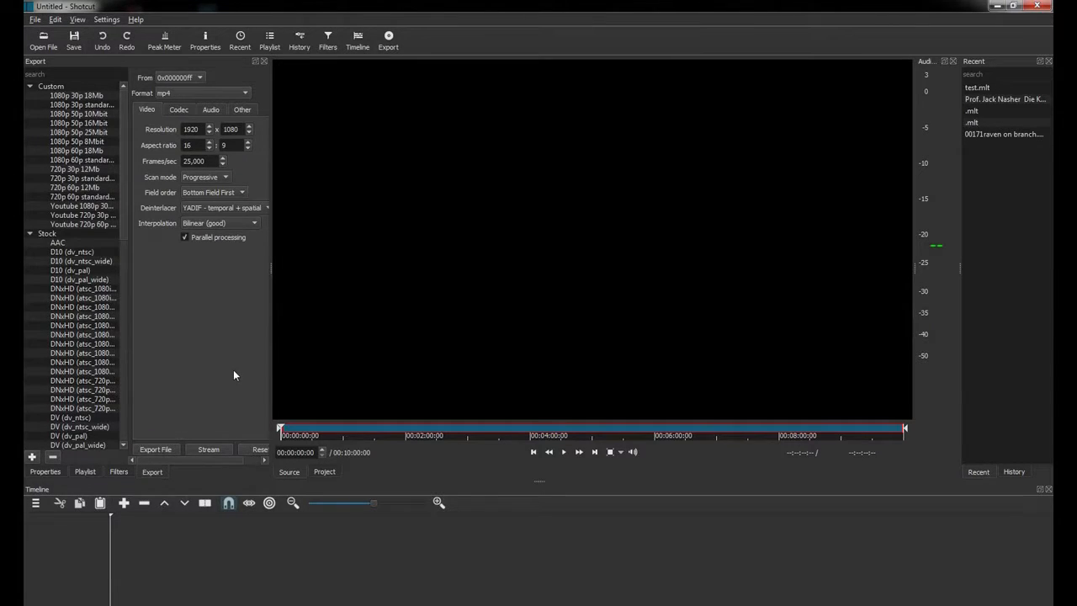
click(135, 19)
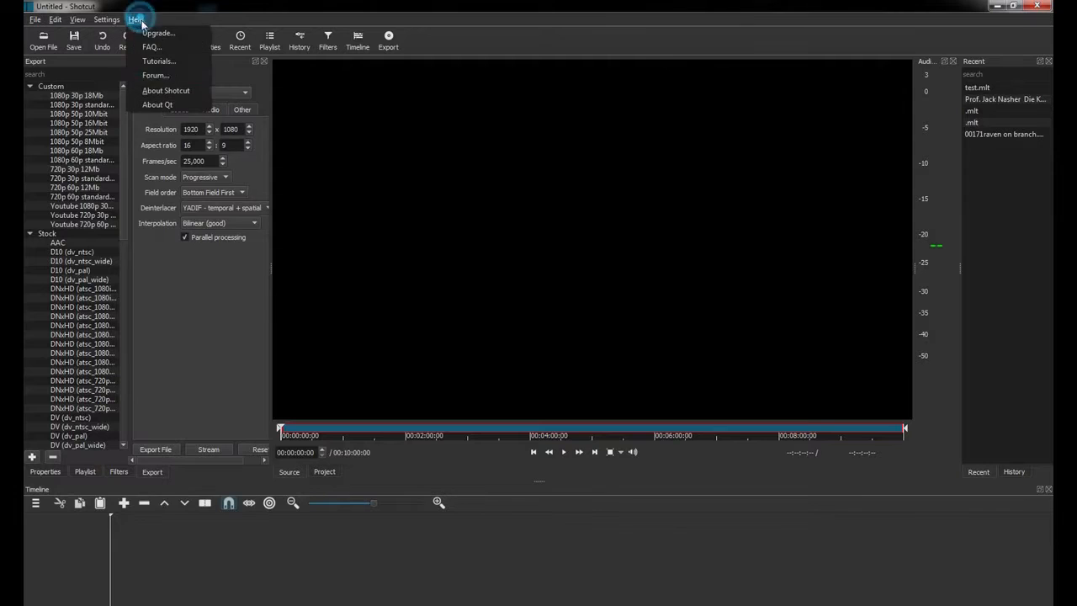
click(166, 91)
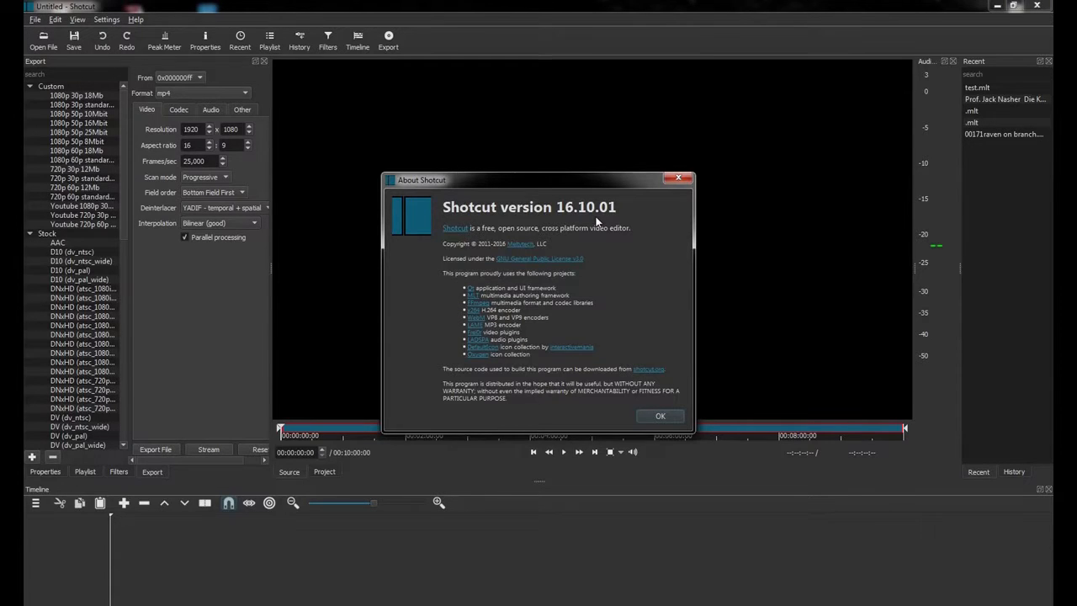
click(659, 416)
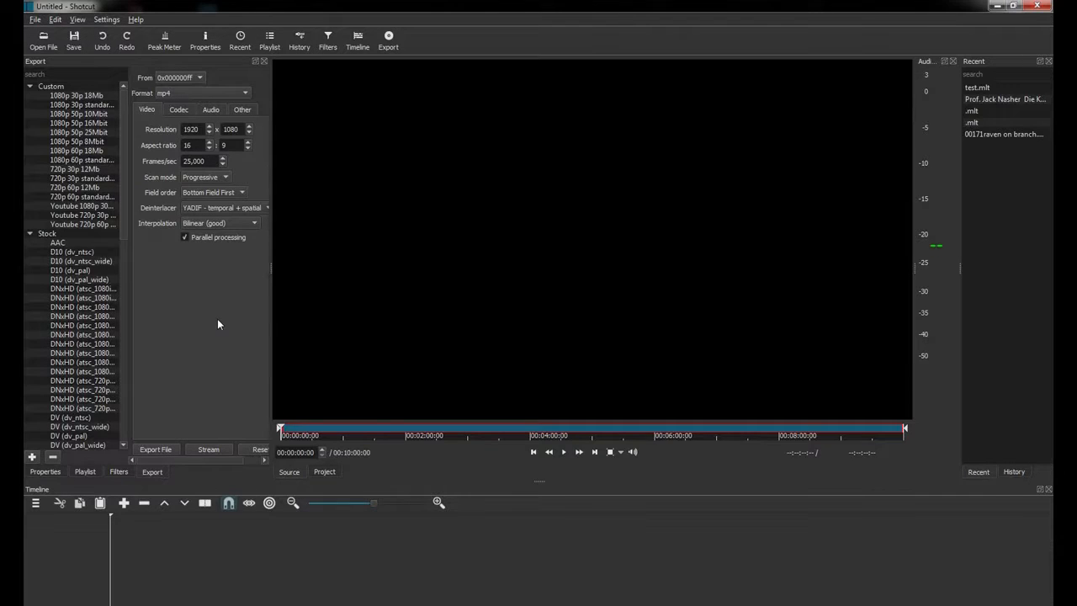
View the Settings menu's Display Method choices: Automatic, OpenGL and DirectX (ANGLE).
click(105, 20)
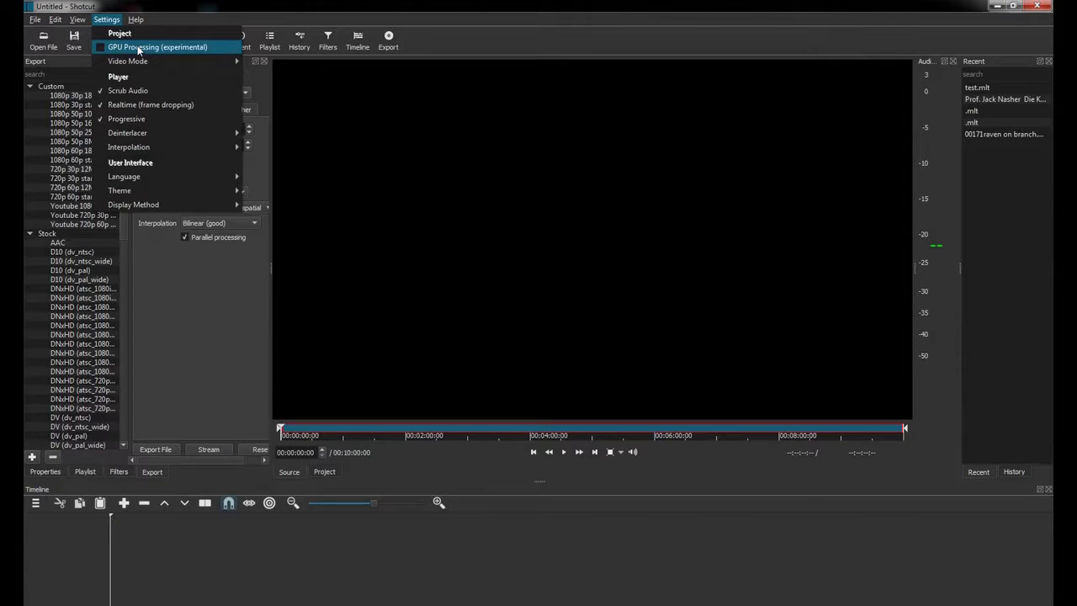
mouse_move(132, 207)
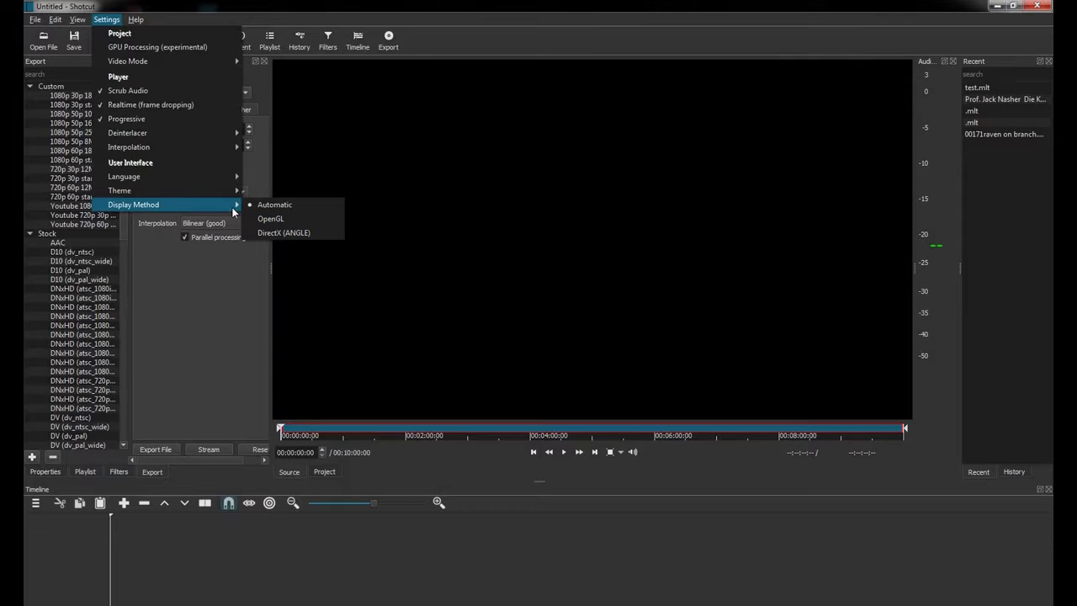
Dismiss the Settings menu by clicking outside it.
click(198, 286)
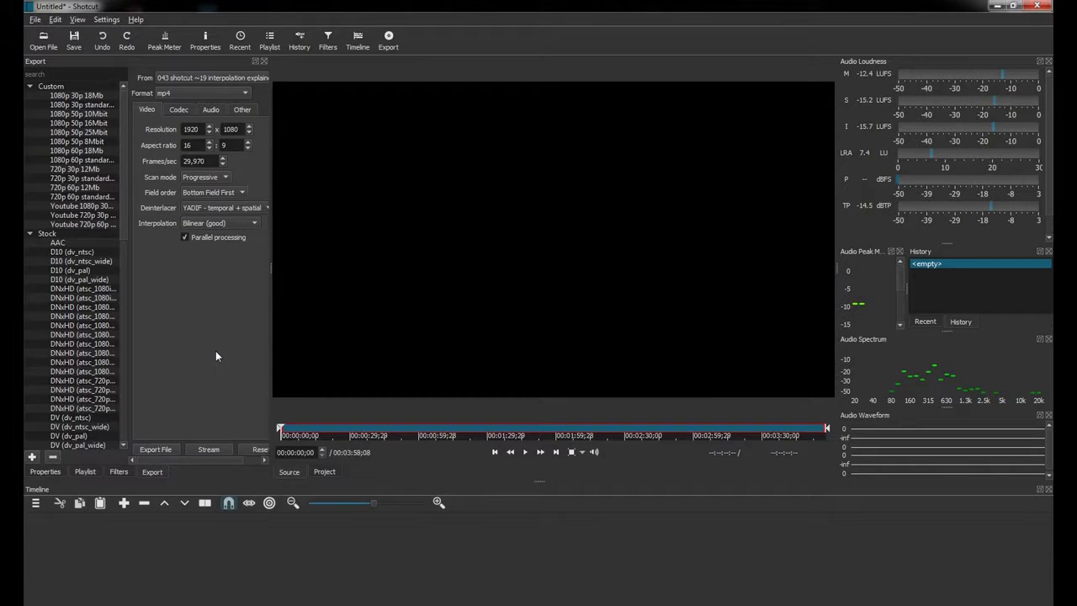
click(82, 21)
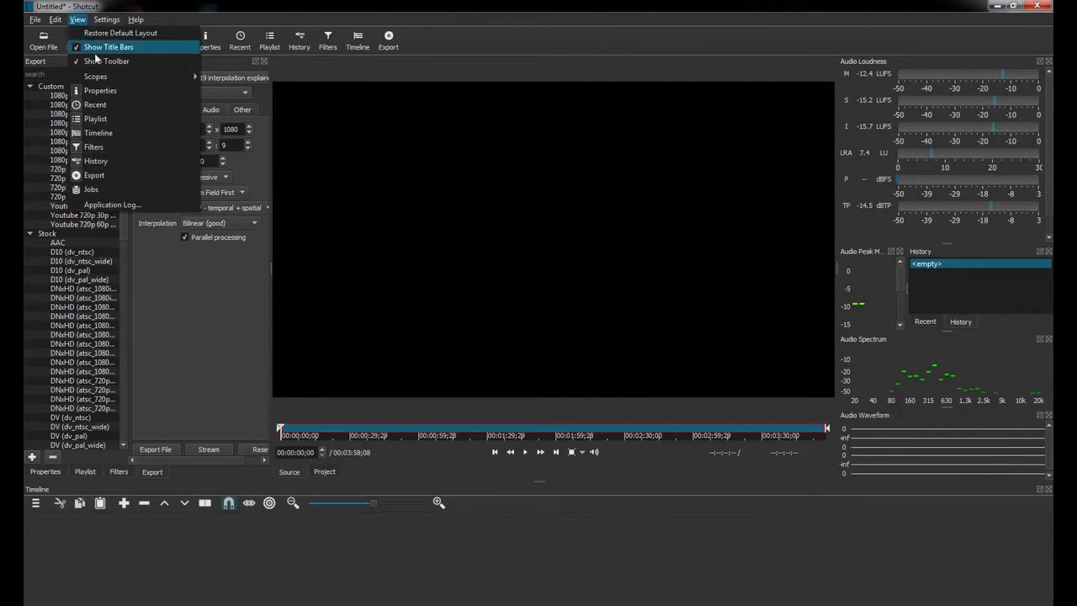
mouse_move(104, 77)
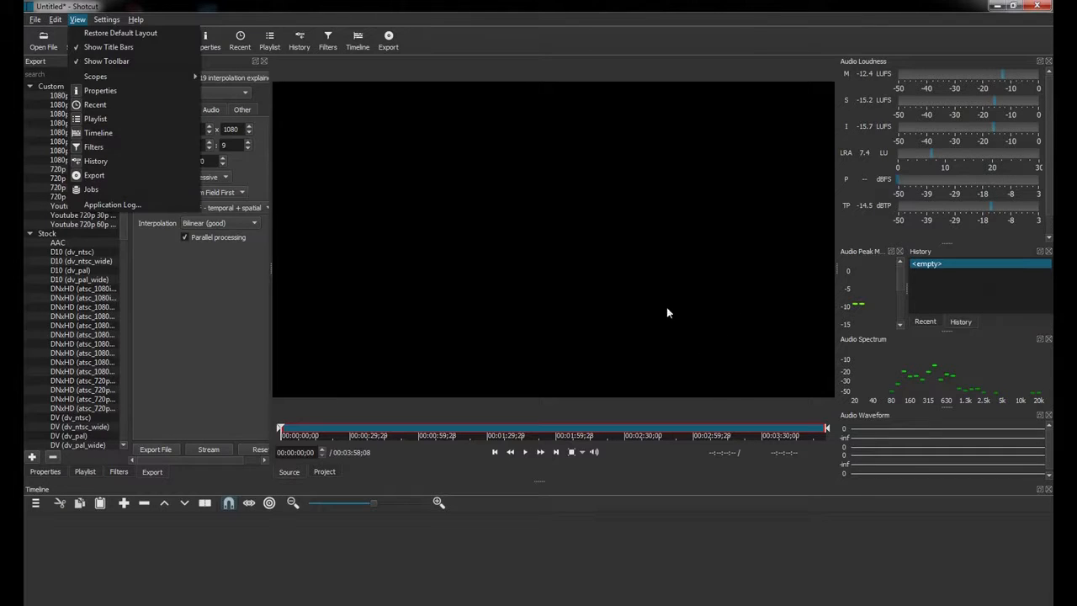
click(833, 74)
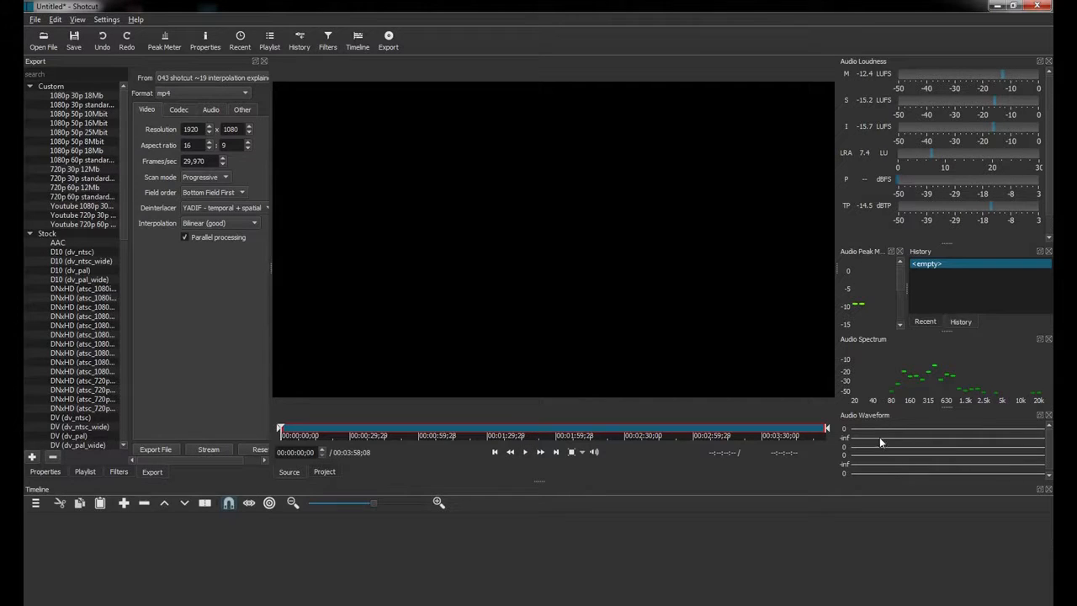
Play the clip, pausing at 8 seconds and again around 16 seconds.
click(524, 452)
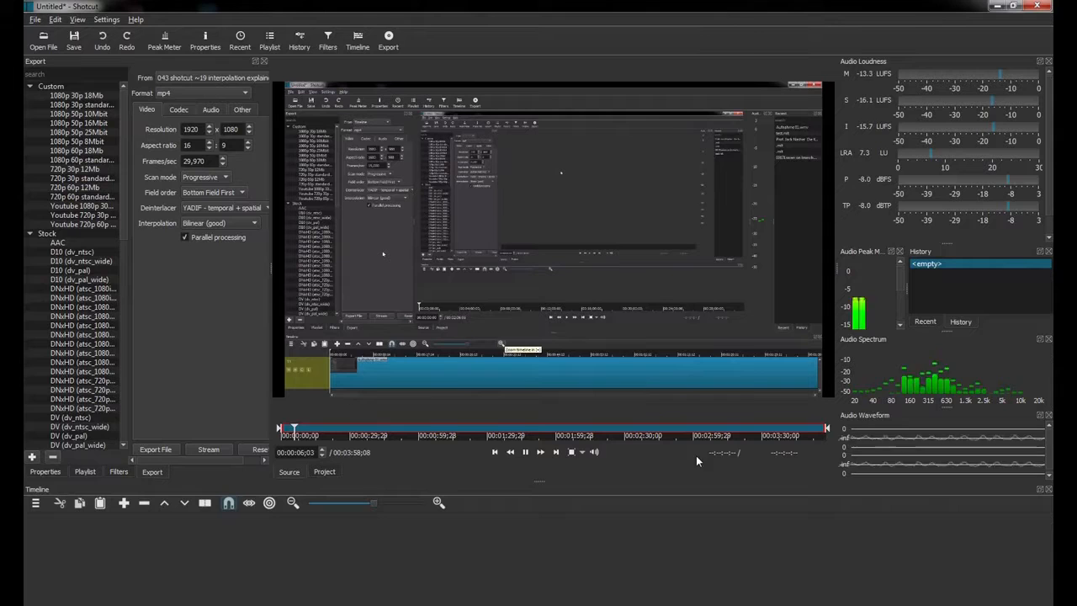
click(525, 452)
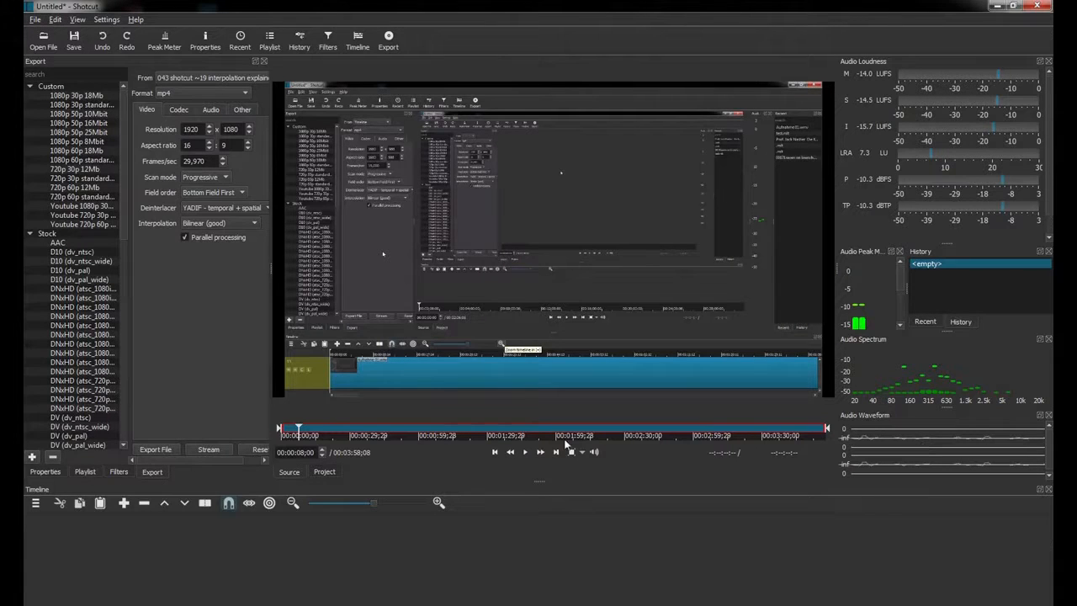
click(524, 453)
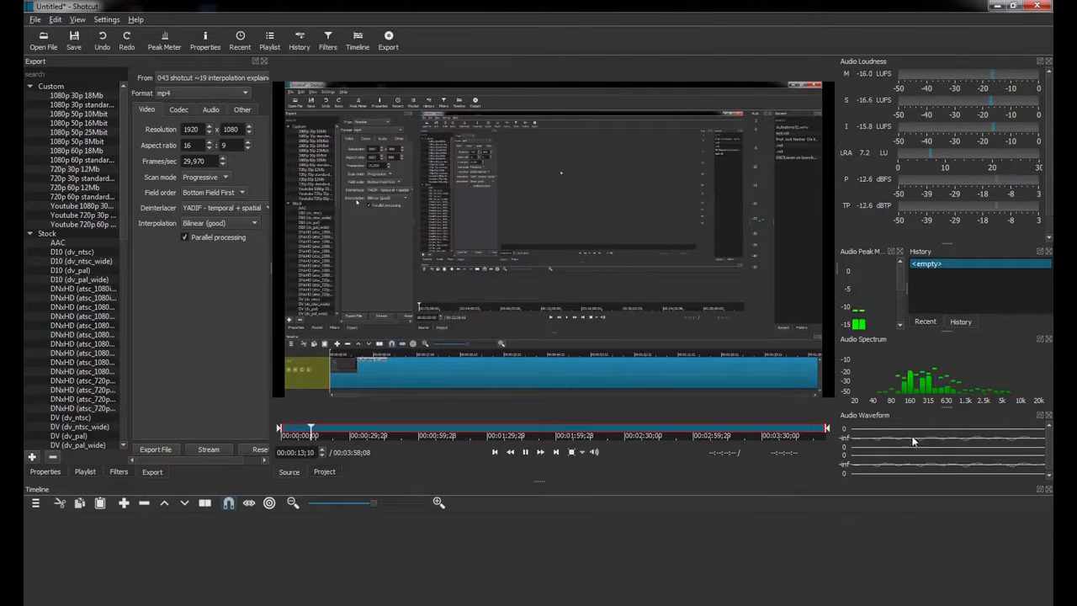
click(528, 452)
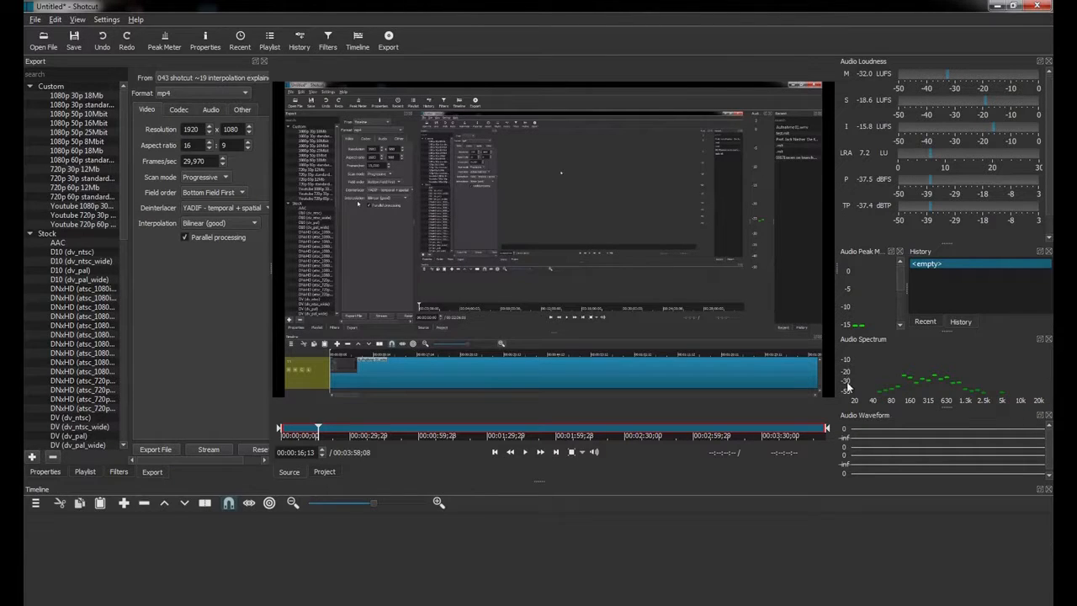
Read Audio Spectrum values while playing to 00:00:24;28, stepping frames, then pausing near 33 seconds.
mouse_move(873, 395)
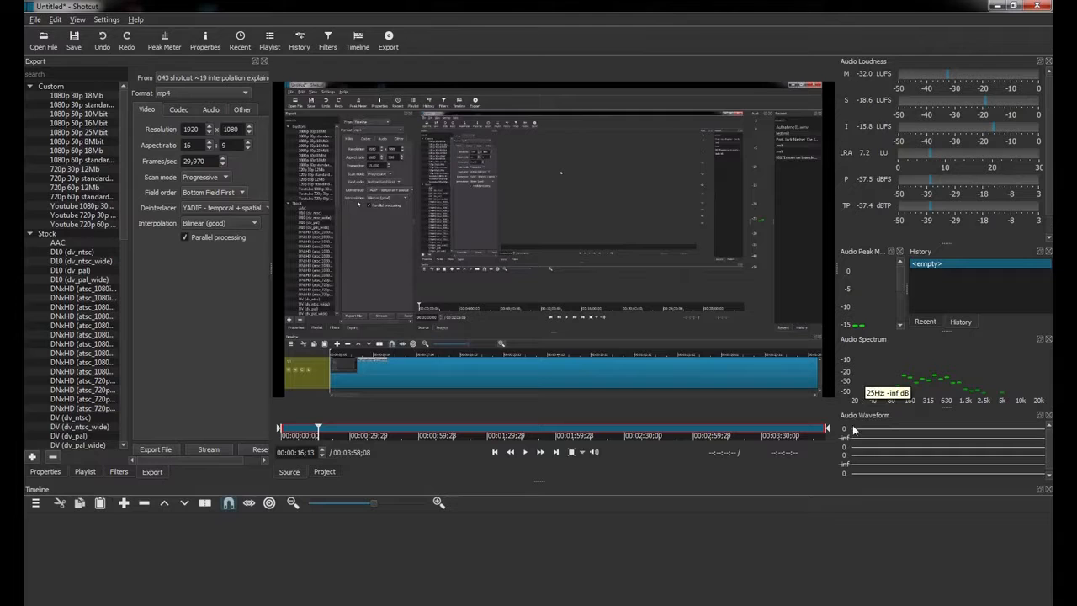
click(524, 451)
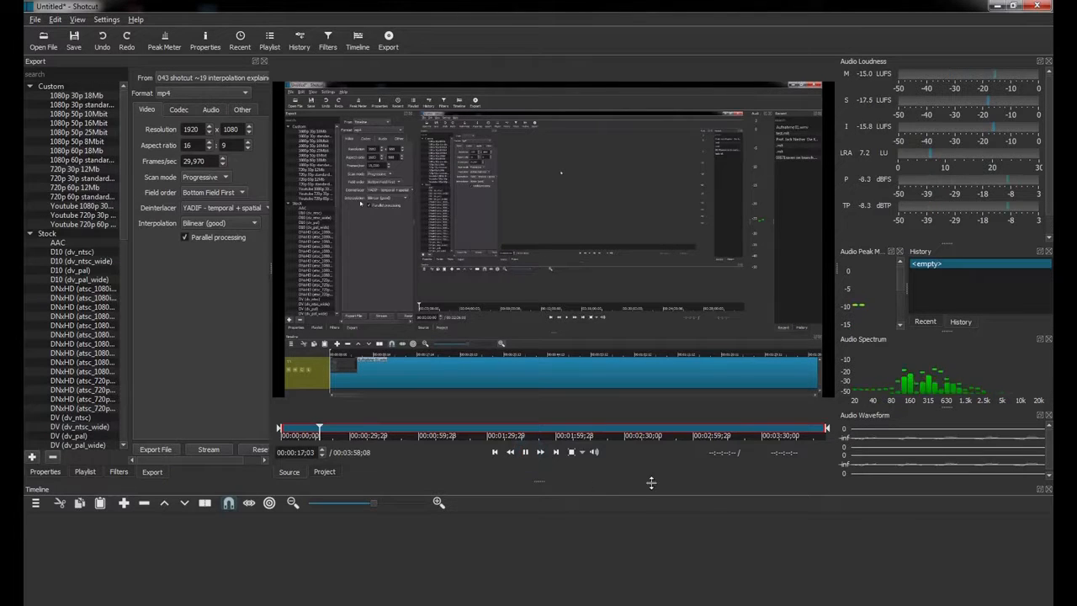
mouse_move(910, 404)
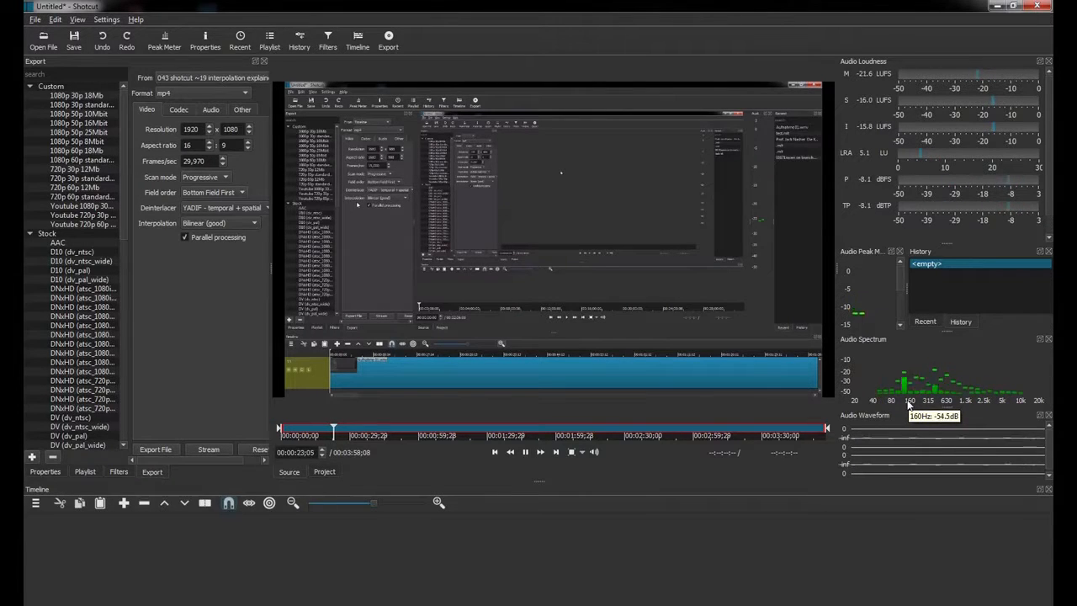
click(525, 452)
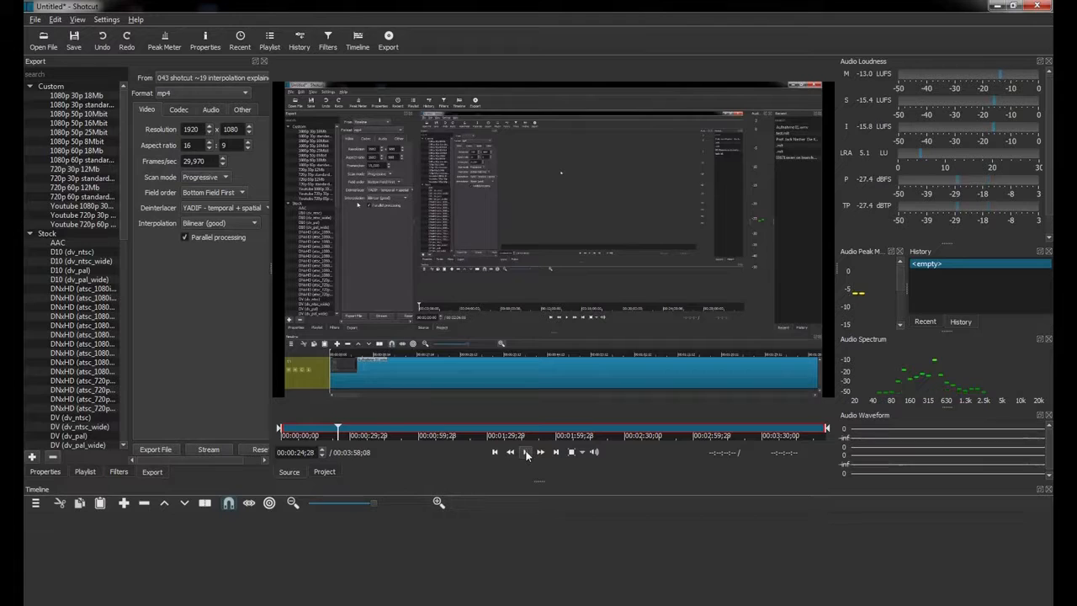
mouse_move(912, 382)
key(Left)
key(Right)
mouse_move(915, 377)
mouse_move(857, 297)
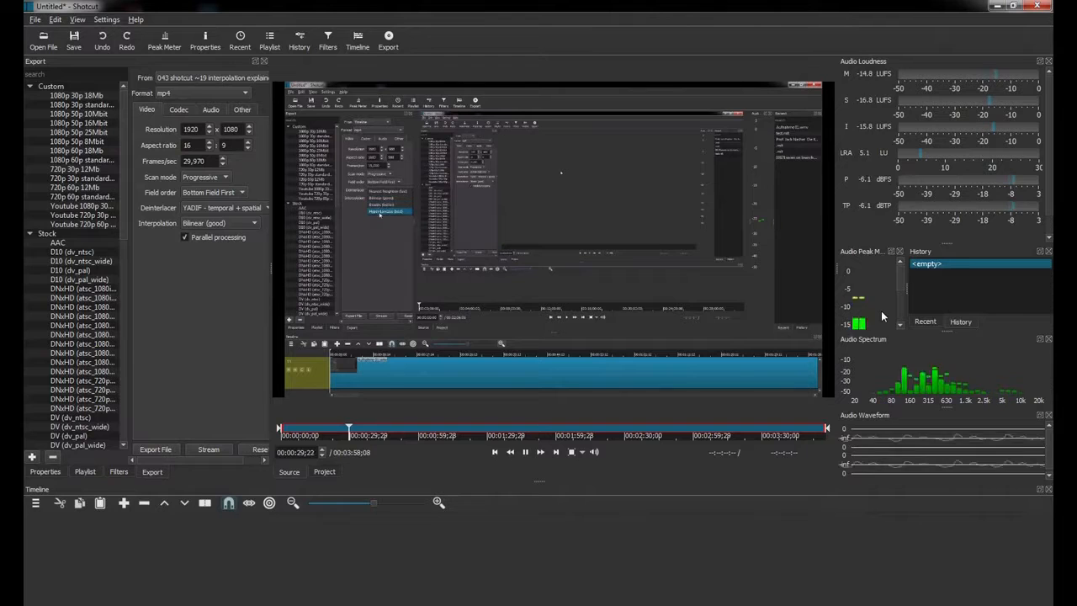
click(527, 454)
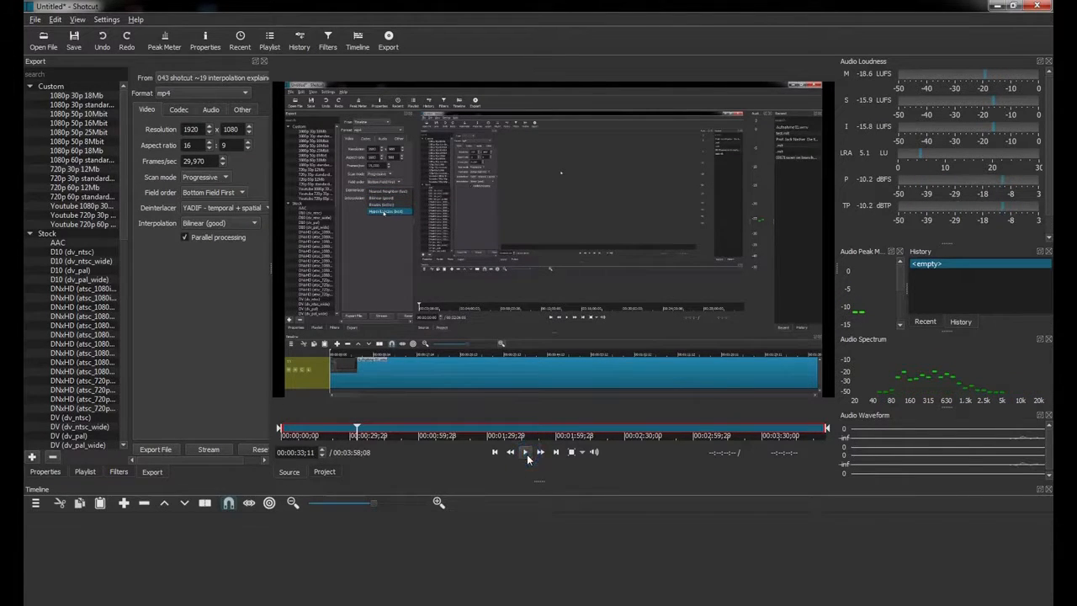
Enlarge the Audio Loudness scope into vertical meters, browse its measurement options, then resume playback.
drag(951, 246, 949, 272)
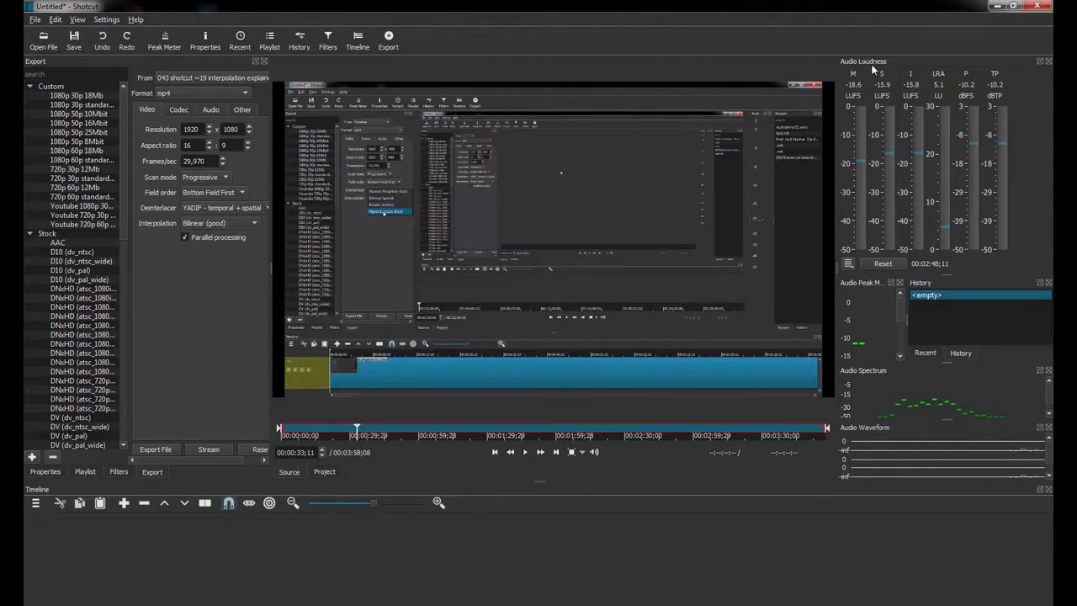
click(848, 266)
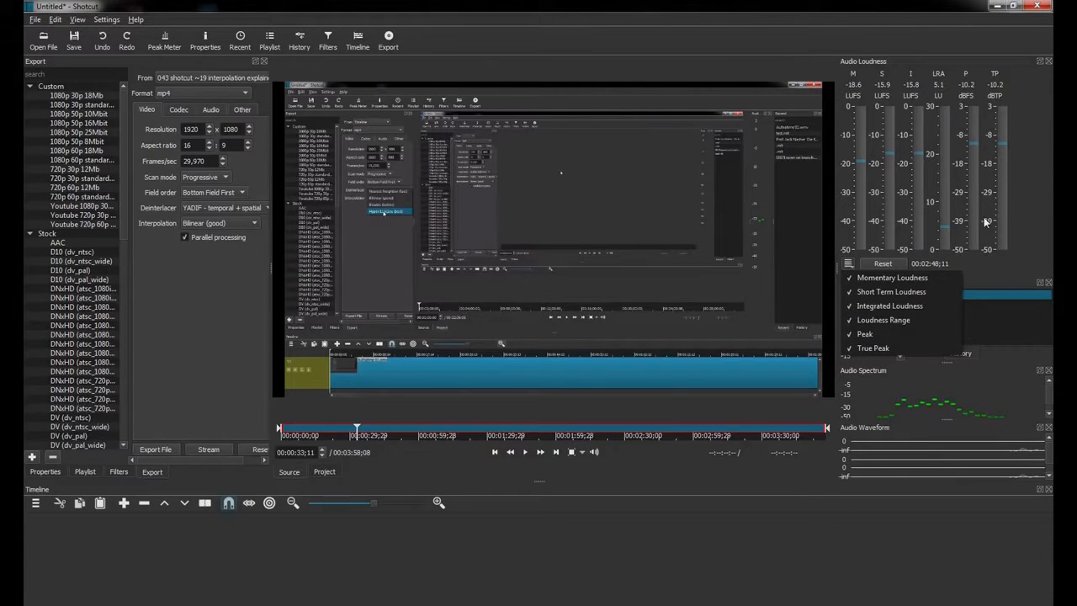
click(1019, 246)
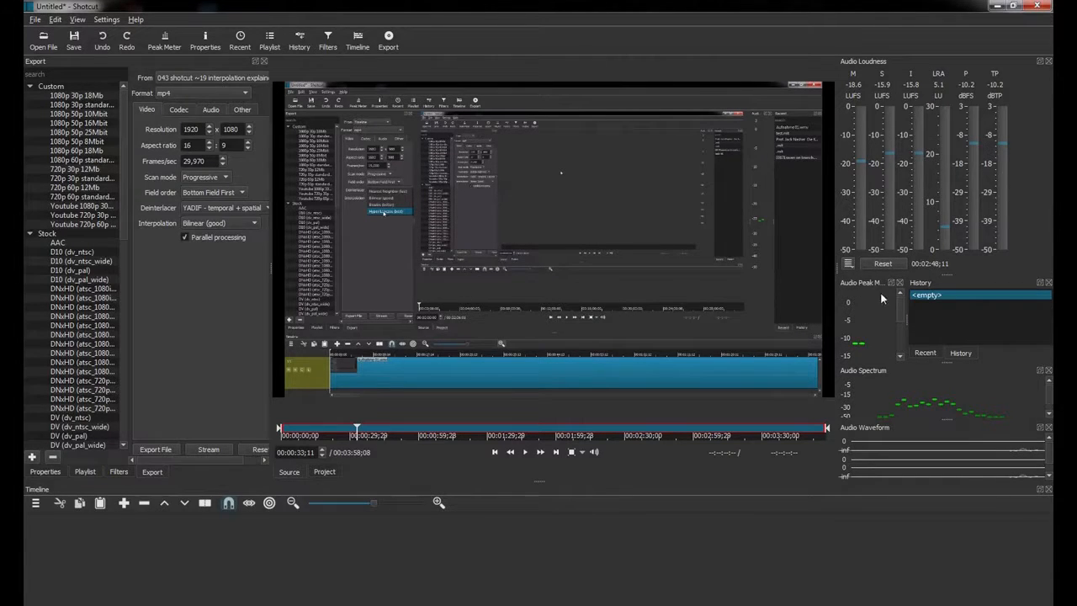
click(525, 452)
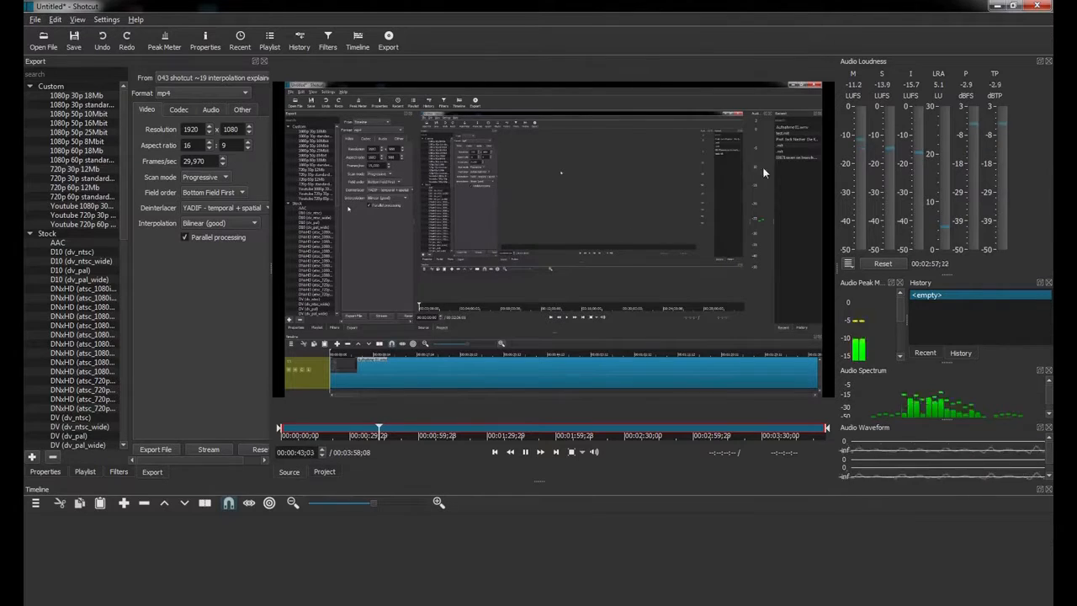
Pause playback and move the playhead to 00:03:21;01 near the clip's end.
click(527, 452)
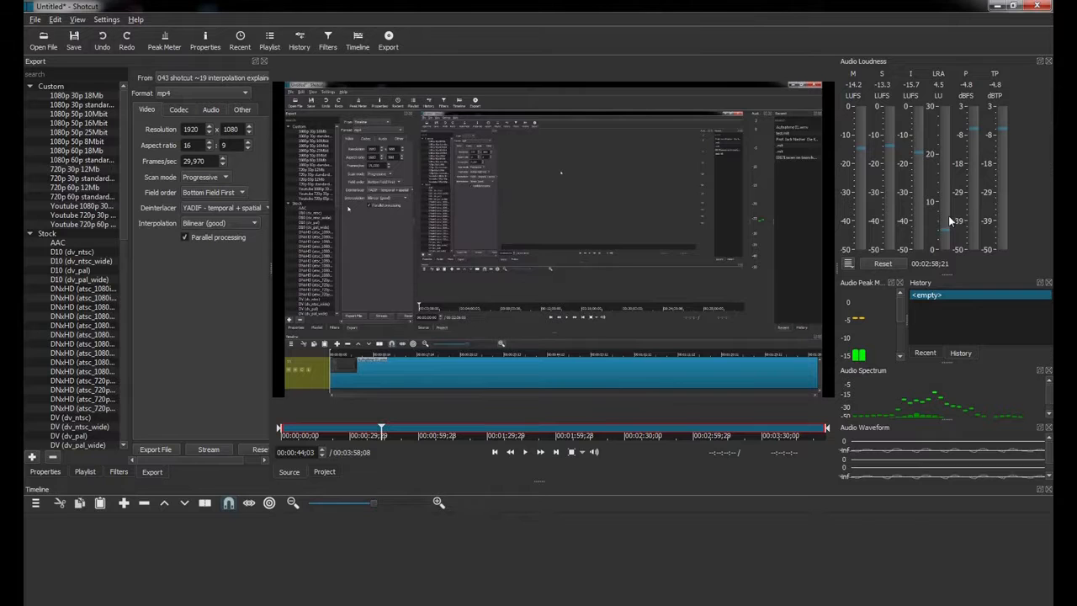
click(740, 432)
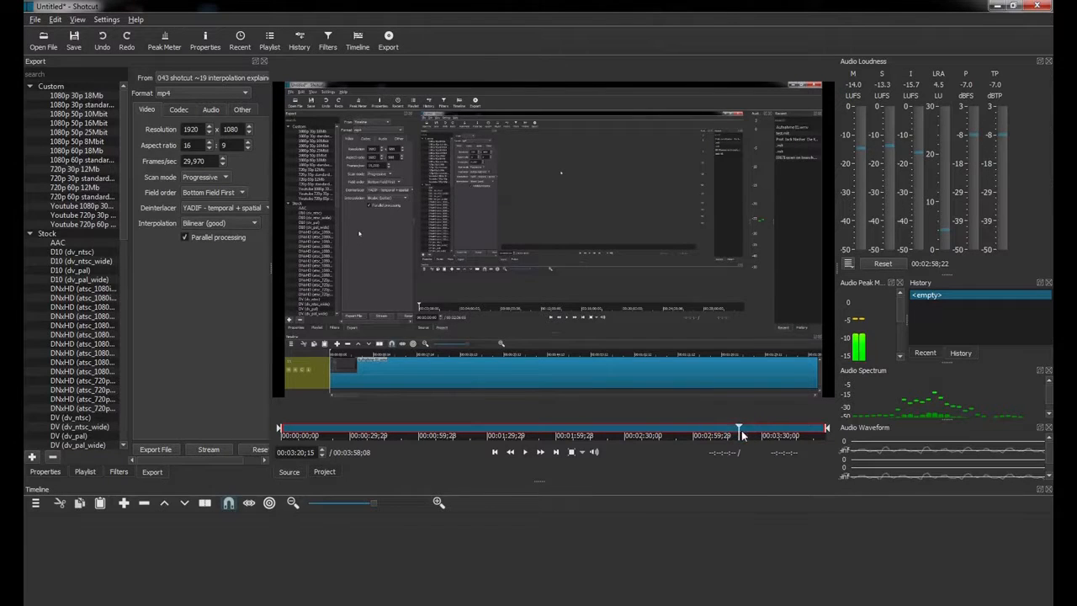
drag(748, 432, 741, 431)
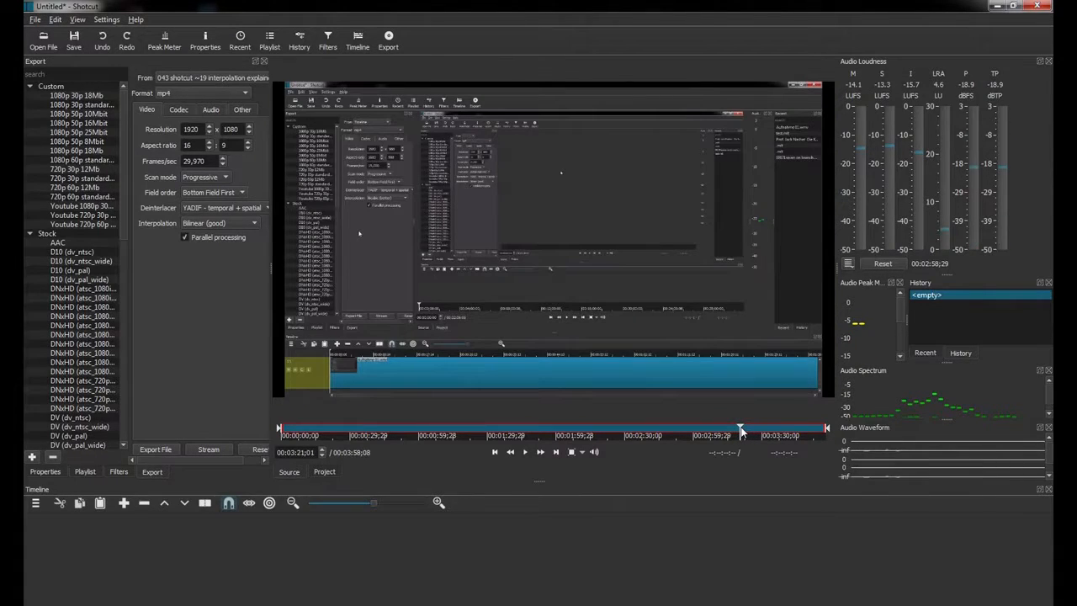